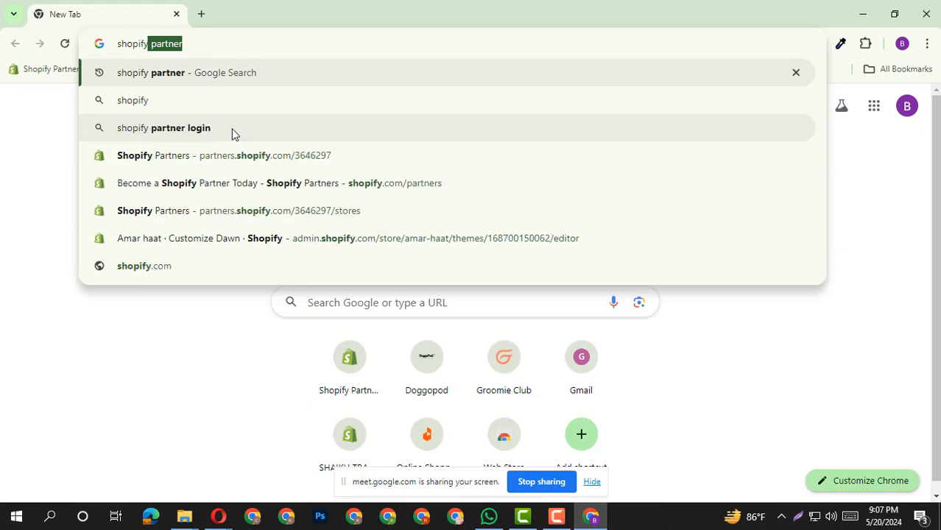
Step: Open the Shopify Partners dashboard and log in to the Amar haat development store from the stores list
key(Return)
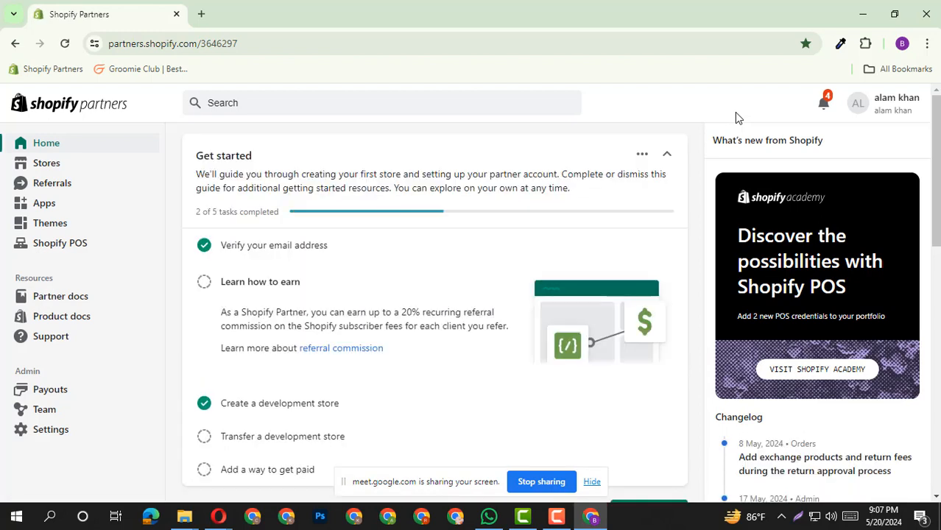
click(63, 166)
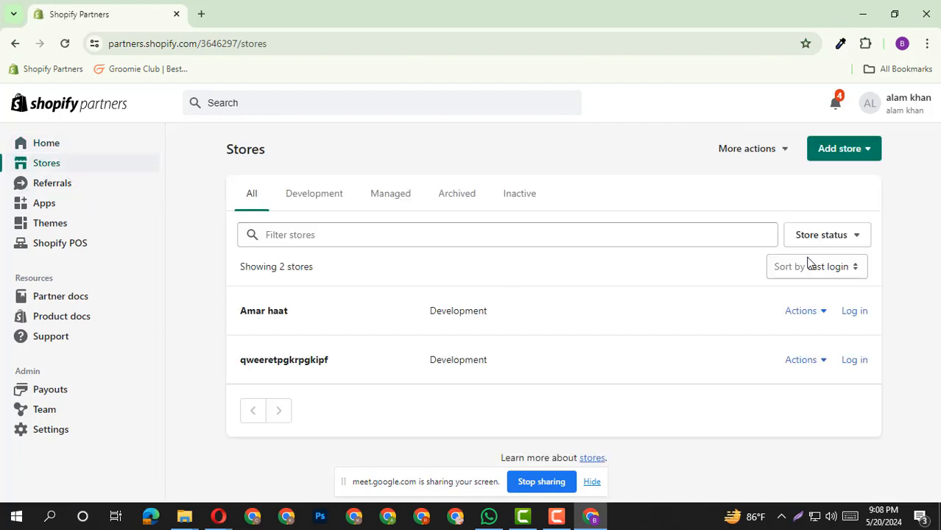
click(851, 313)
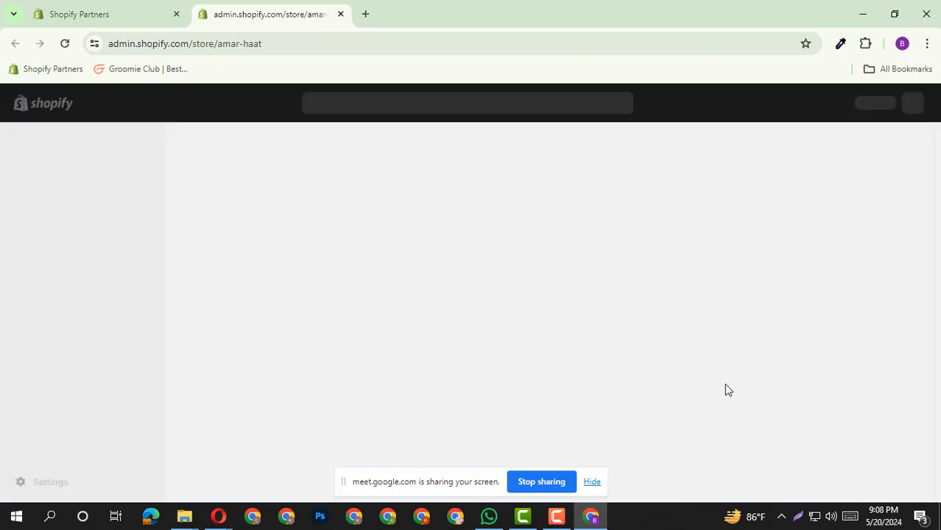
click(592, 482)
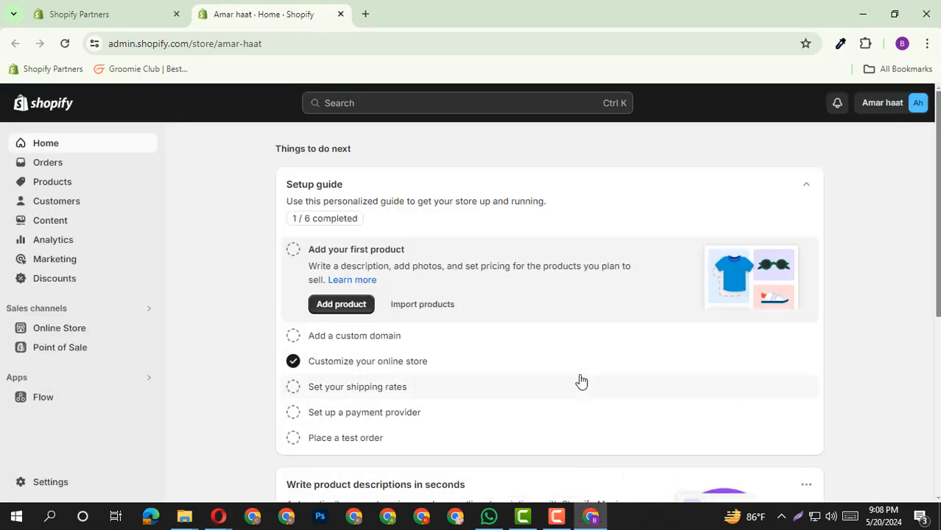
Step: Open the online store's current Dawn theme in the theme customizer
click(88, 329)
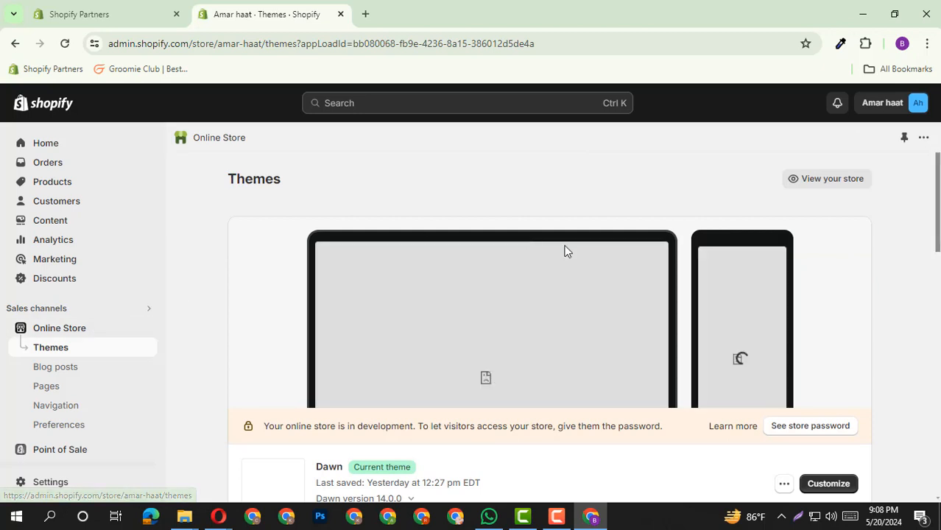
scroll(105, 271, down, 1)
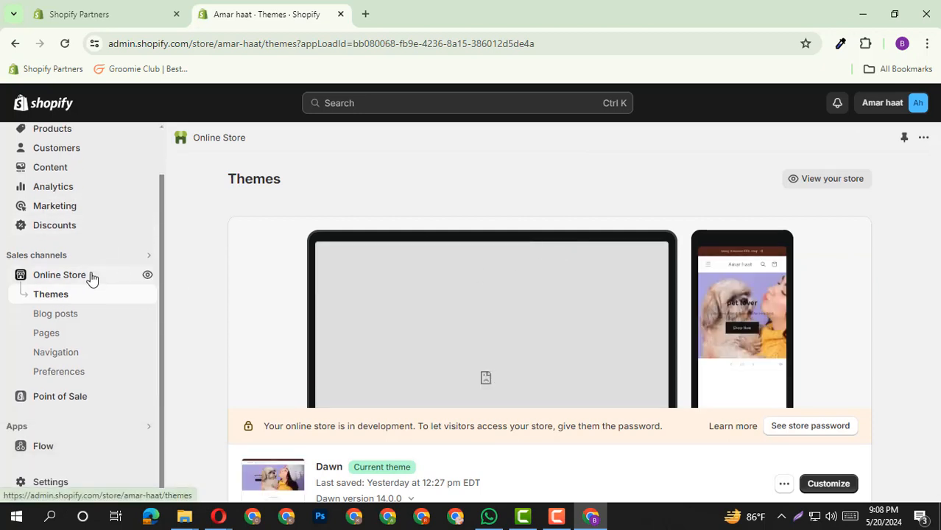
scroll(769, 386, down, 1)
scroll(770, 385, down, 1)
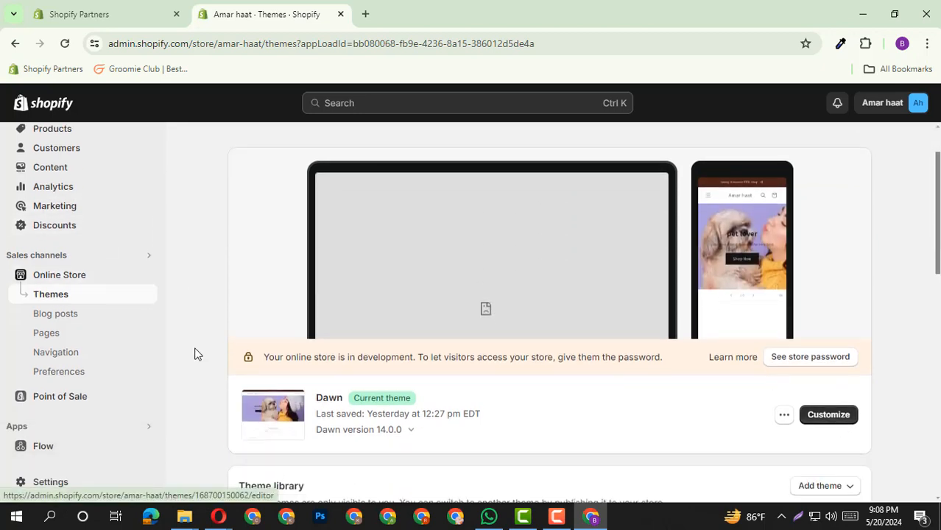
click(846, 424)
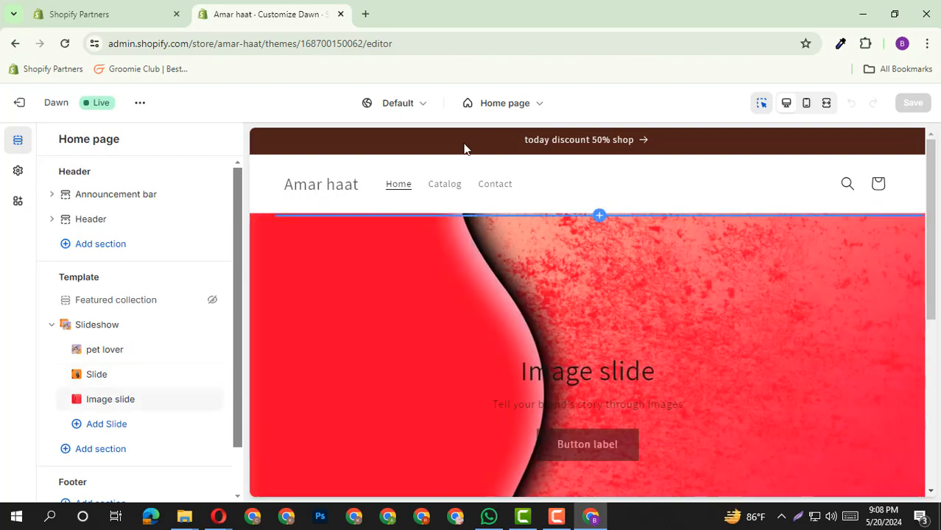
Step: Examine the announcement bar settings and look over the home page preview from the header to the slideshow and footer
click(465, 148)
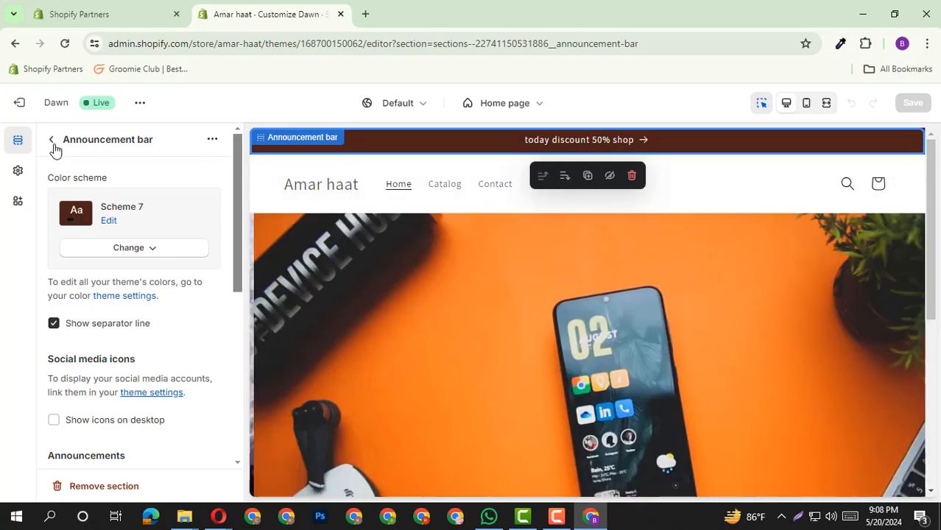
click(51, 140)
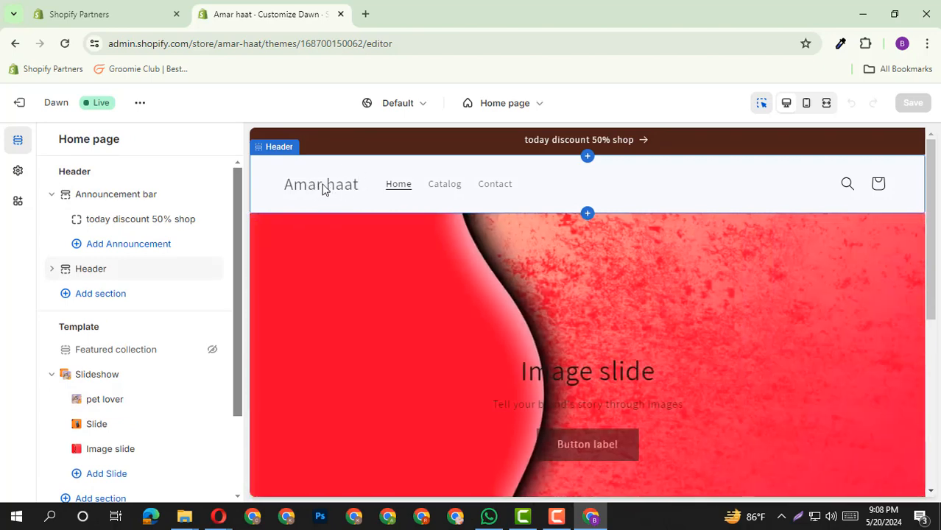
scroll(555, 323, down, 5)
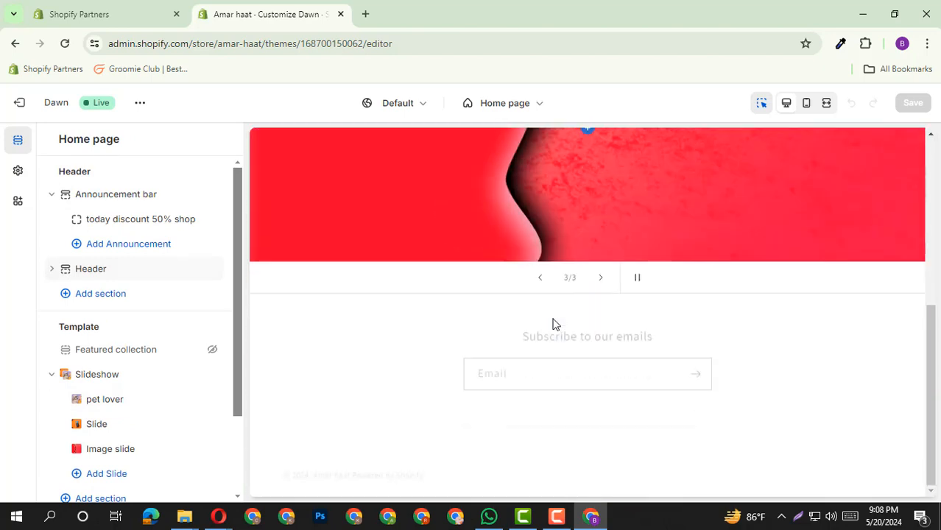
scroll(554, 323, up, 3)
scroll(554, 323, down, 2)
scroll(731, 346, up, 2)
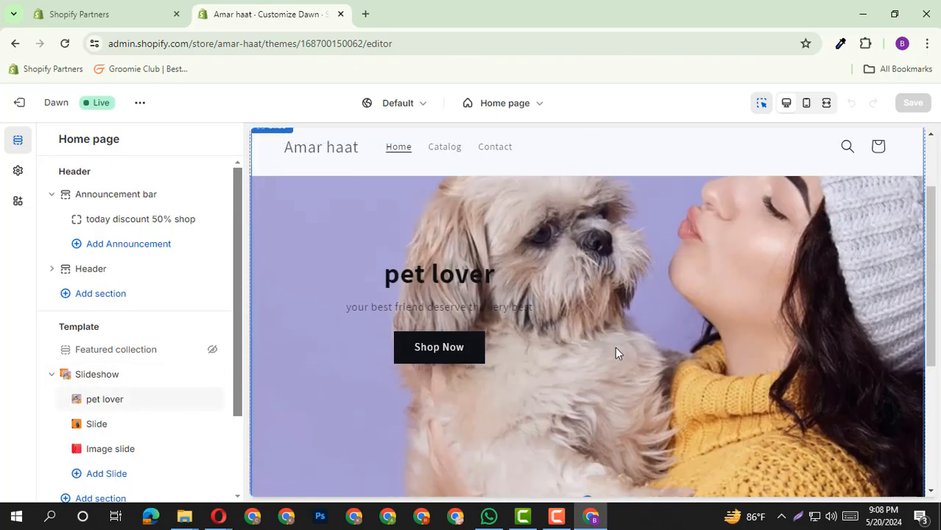
scroll(616, 349, down, 3)
scroll(740, 263, up, 3)
scroll(752, 278, up, 1)
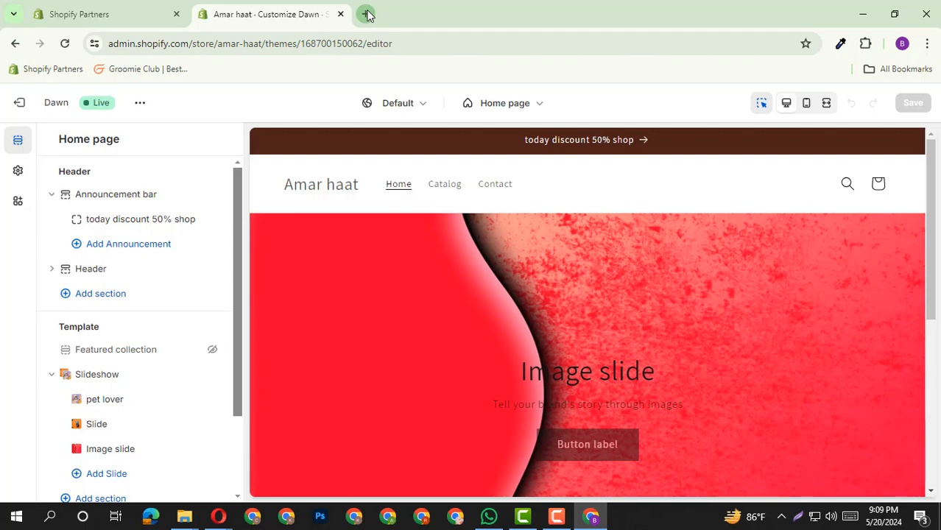
scroll(737, 263, down, 2)
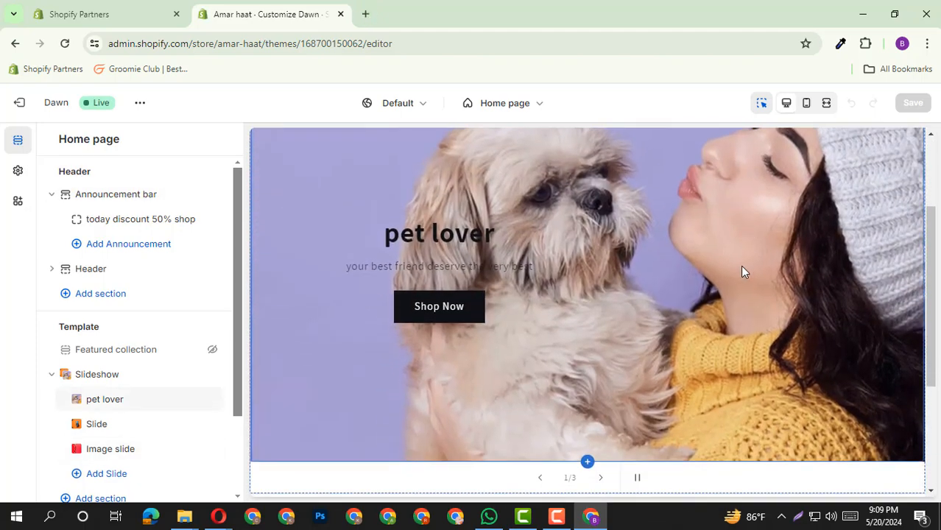
scroll(633, 240, up, 2)
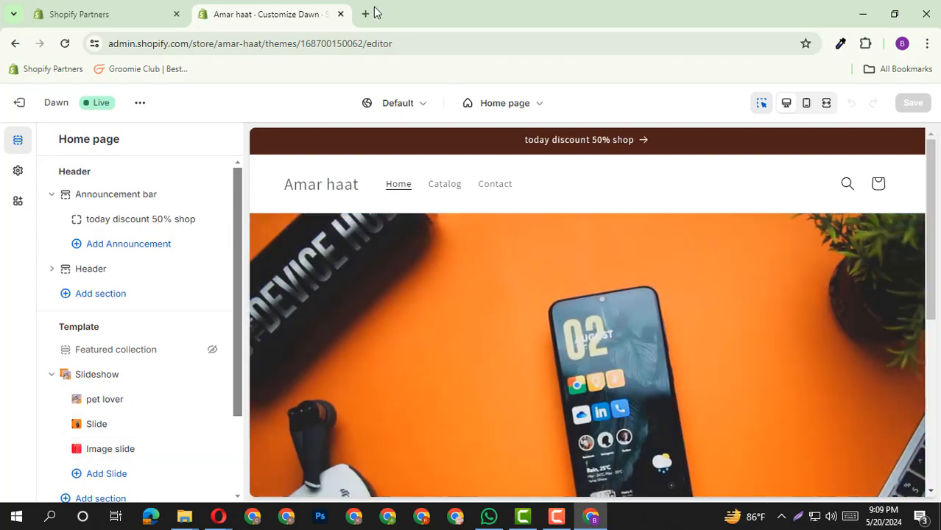
Step: Search the web for "logo maker" in a new browser tab
click(366, 13)
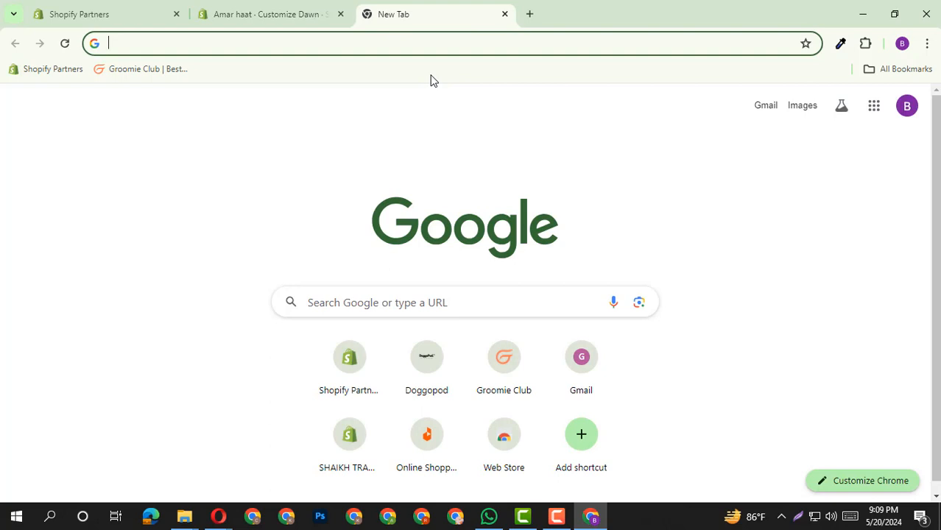
text(logo)
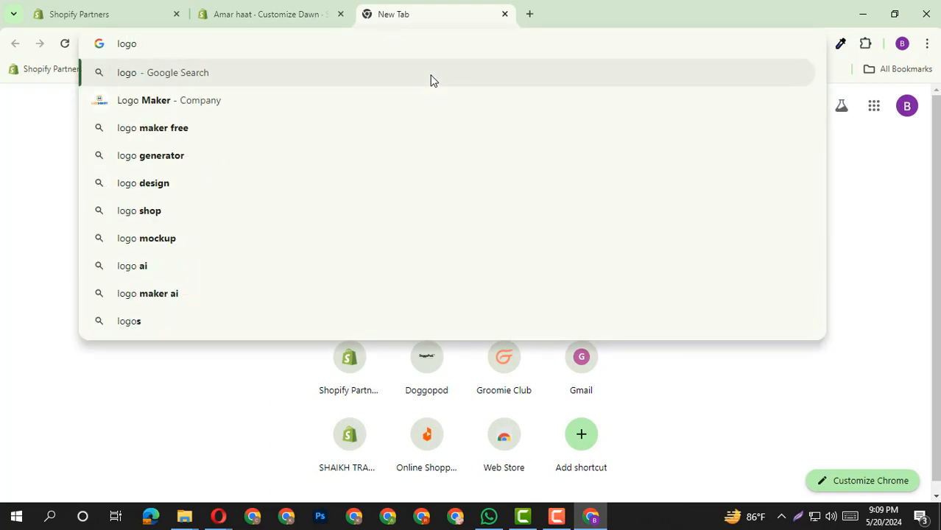
click(406, 99)
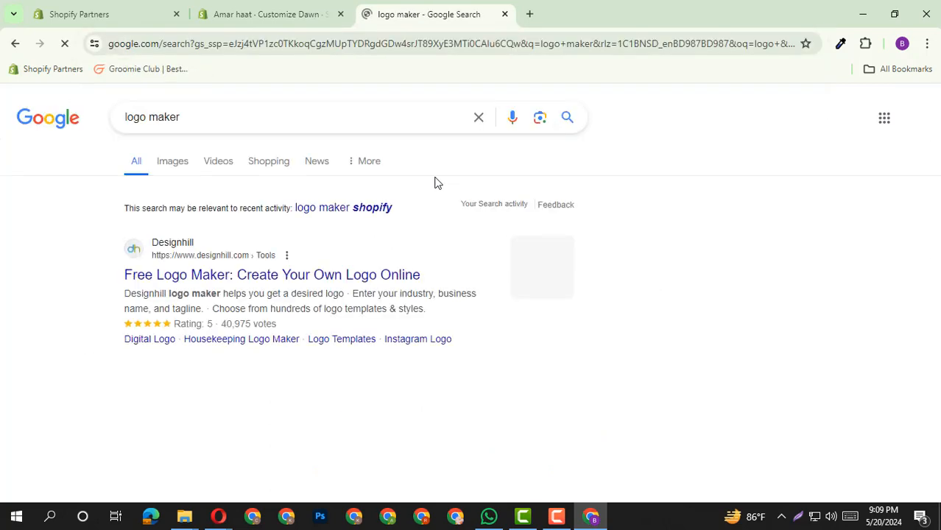
Step: Look through the search results for the available free online logo makers
scroll(377, 212, down, 1)
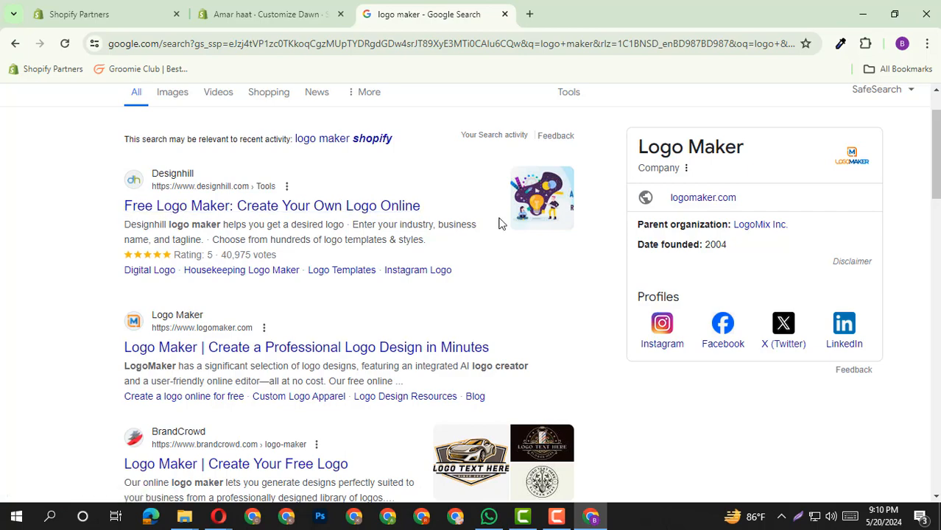
scroll(374, 217, down, 2)
scroll(371, 219, up, 3)
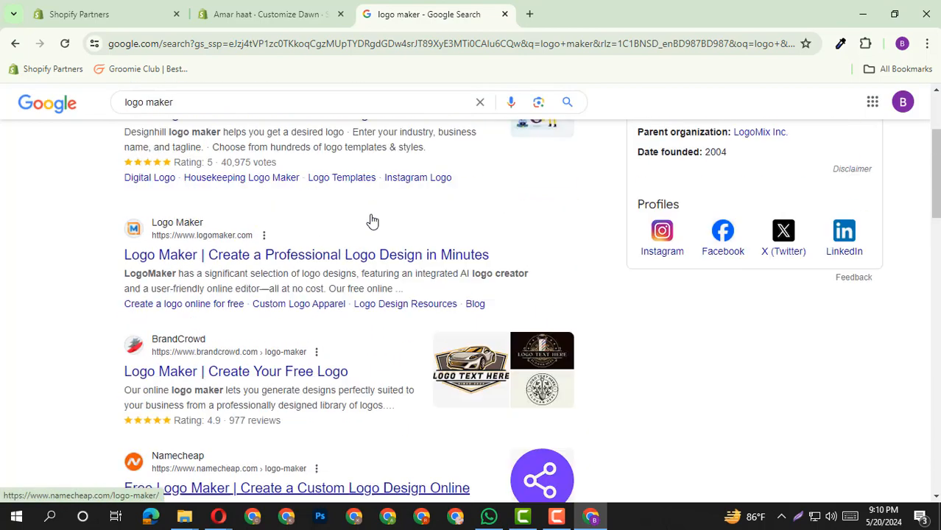
scroll(151, 266, down, 2)
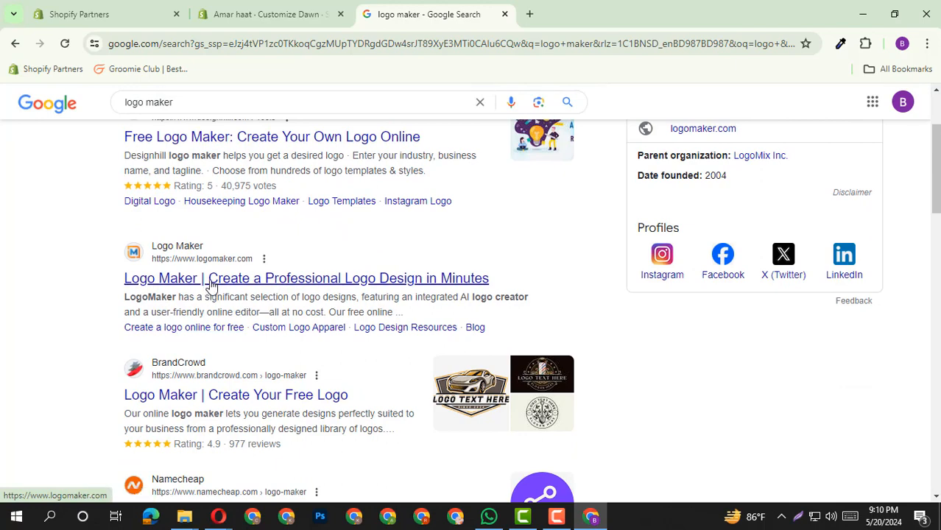
scroll(210, 295, down, 1)
scroll(198, 265, down, 1)
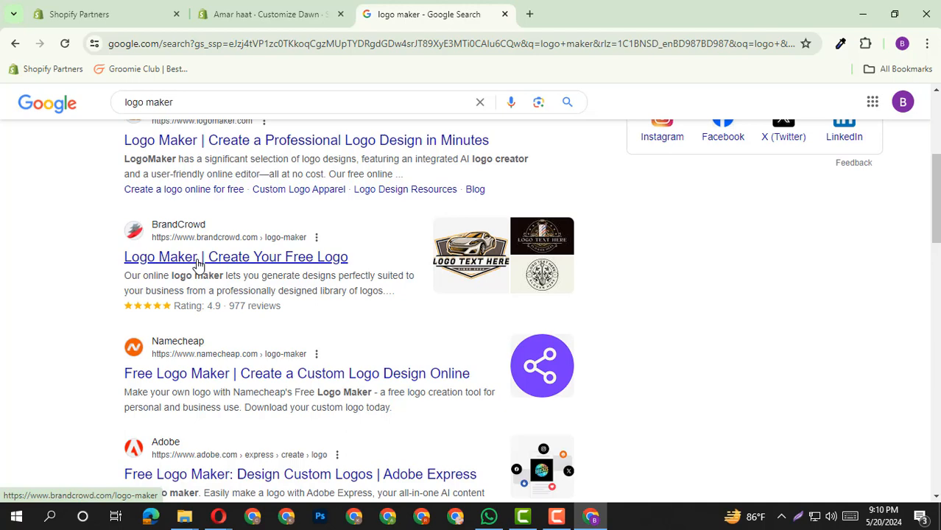
scroll(197, 265, down, 5)
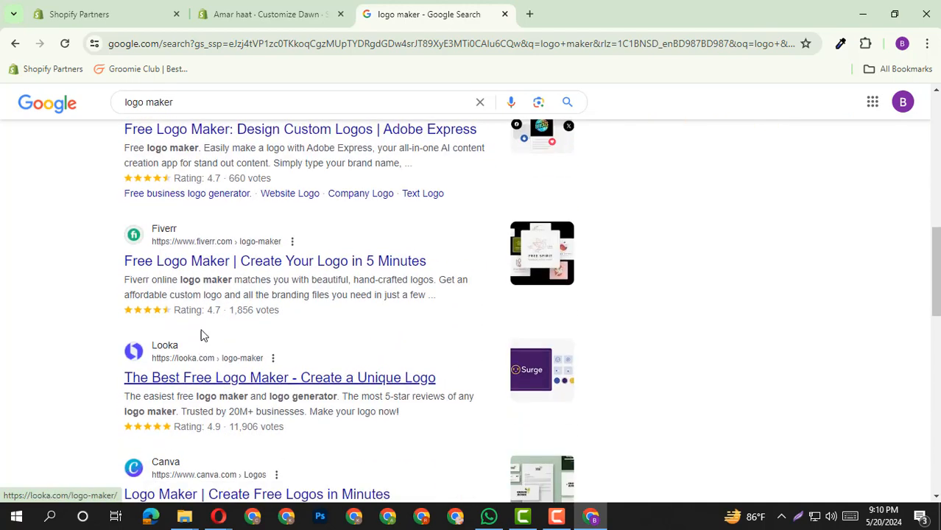
scroll(372, 350, down, 1)
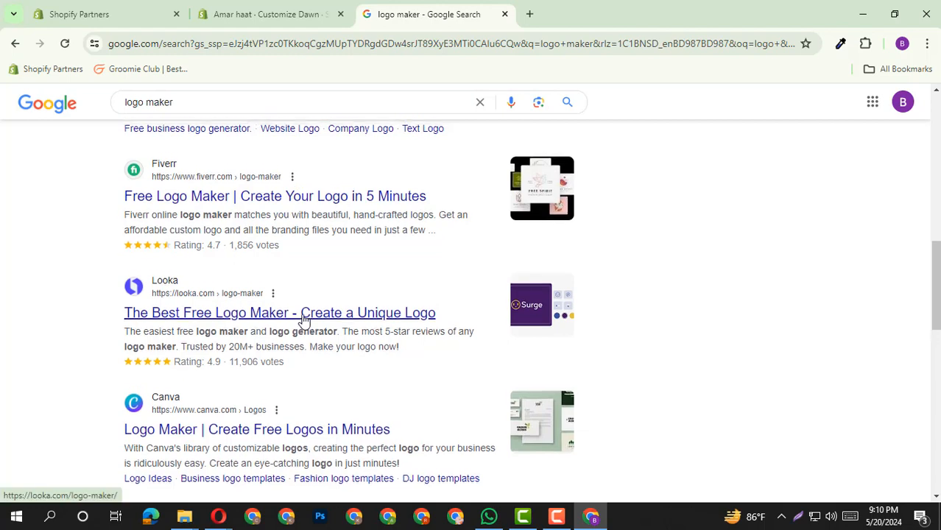
scroll(304, 320, up, 10)
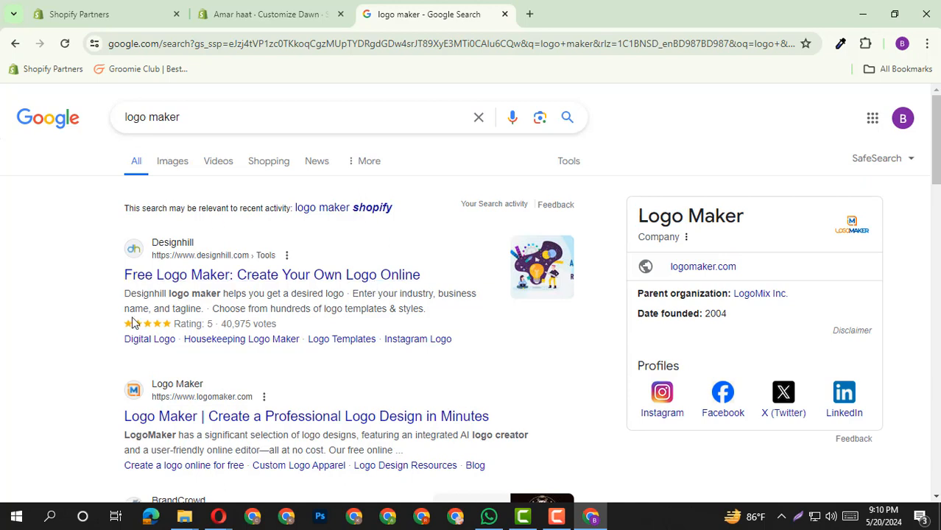
drag(98, 277, 234, 271)
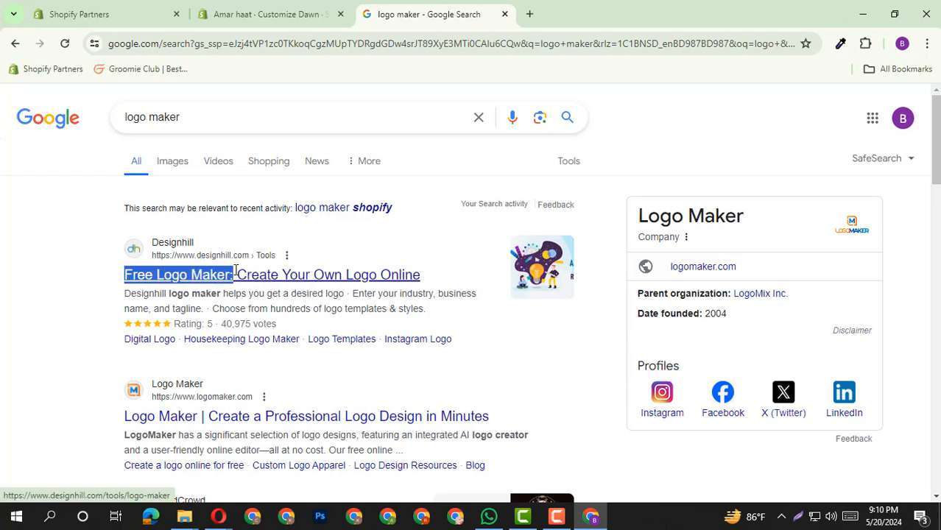
Step: Change the web search to "shopify logo maker" and run it
click(252, 45)
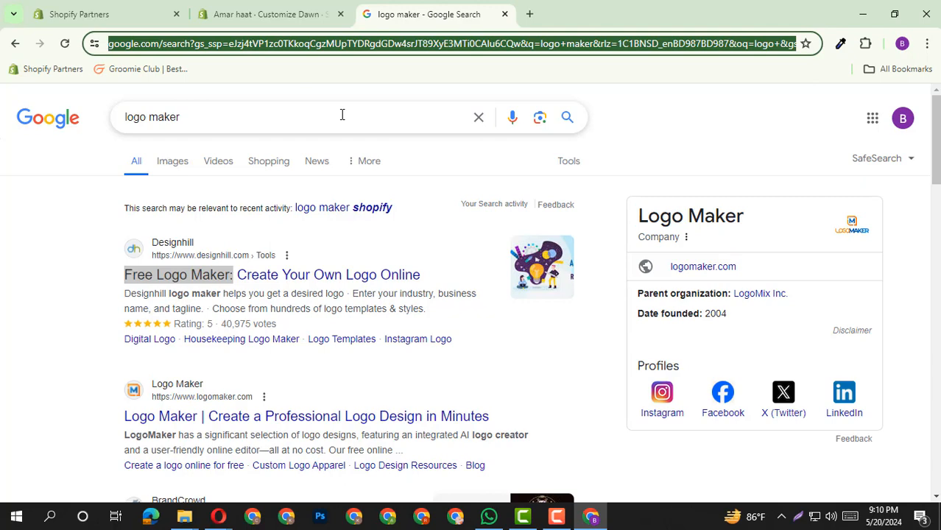
text(logo m)
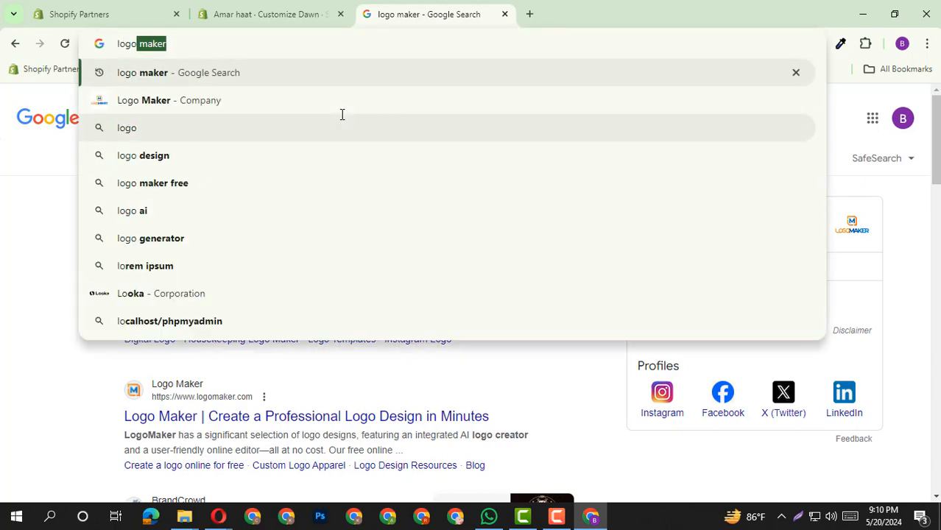
click(118, 47)
text(shopify)
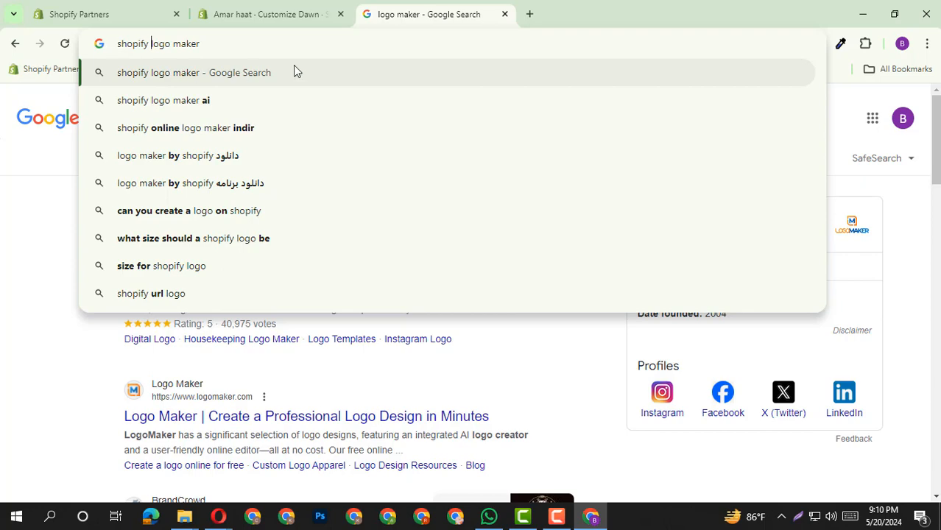
key(Return)
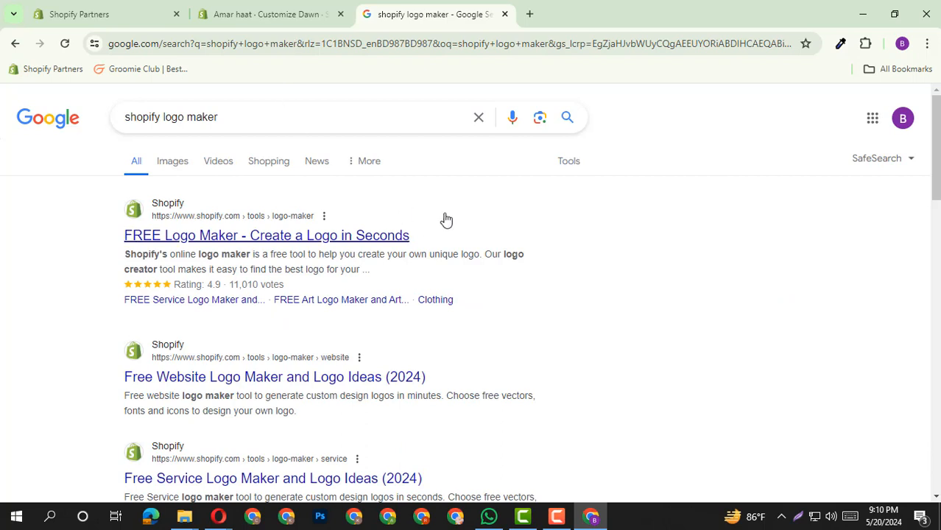
Step: Open Shopify's "FREE Logo Maker - Create a Logo in Seconds" result in a separate tab and switch to it
right_click(226, 238)
click(271, 248)
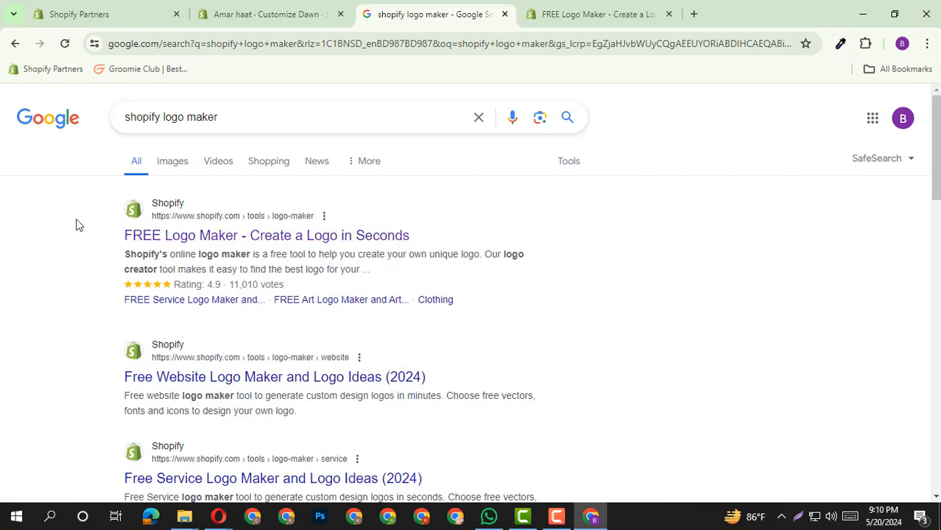
triple_click(95, 243)
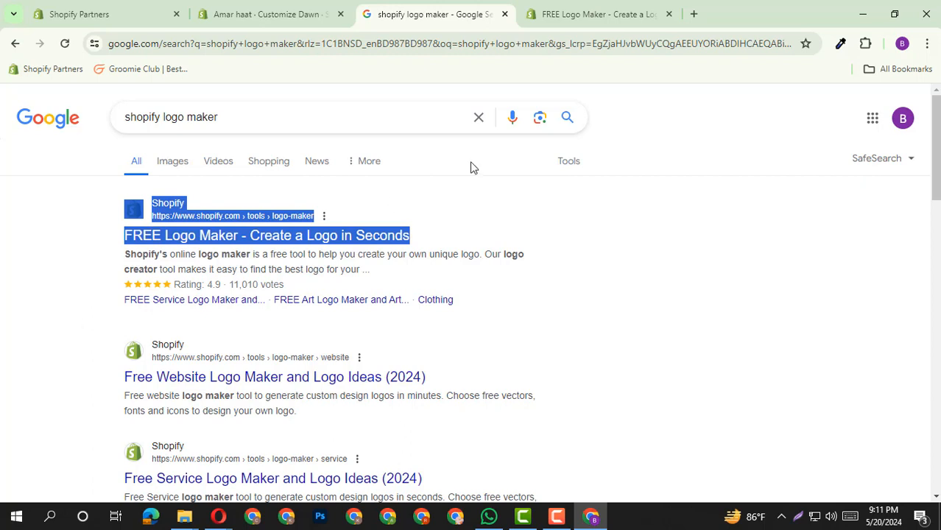
click(642, 7)
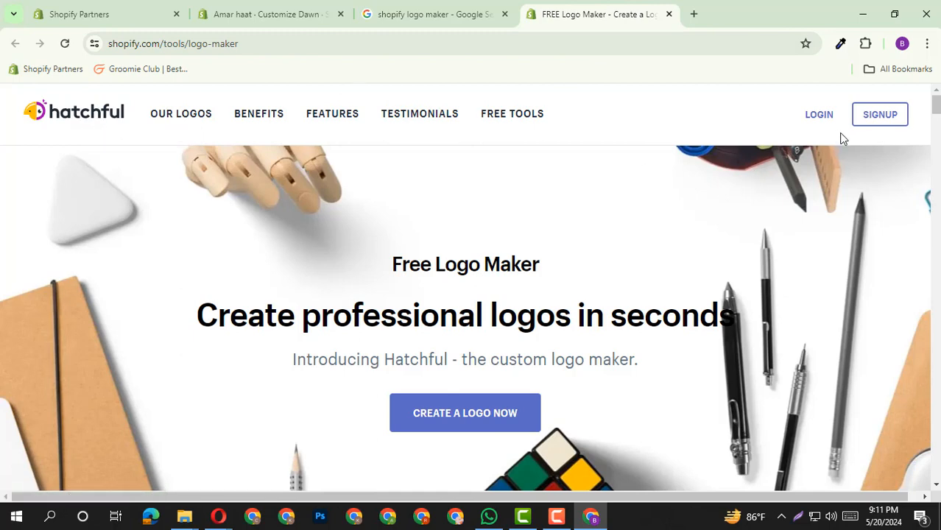
Step: Open Hatchful's sign-up form and fill in its email with the account address copied from Gmail in a new tab
click(888, 120)
click(410, 227)
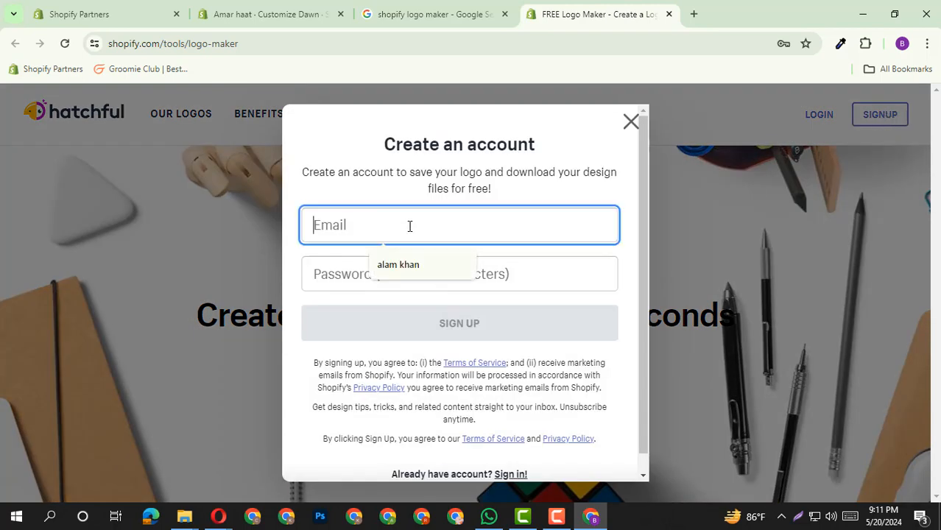
click(693, 14)
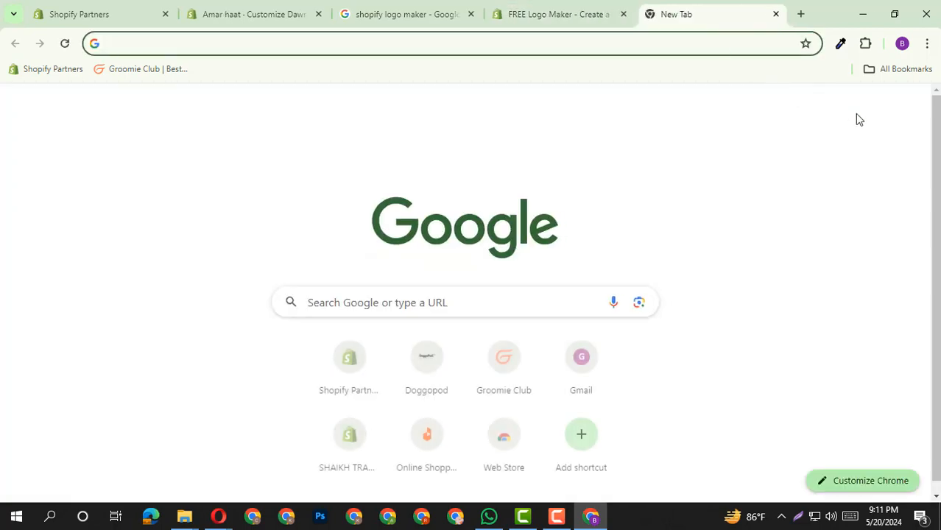
click(771, 110)
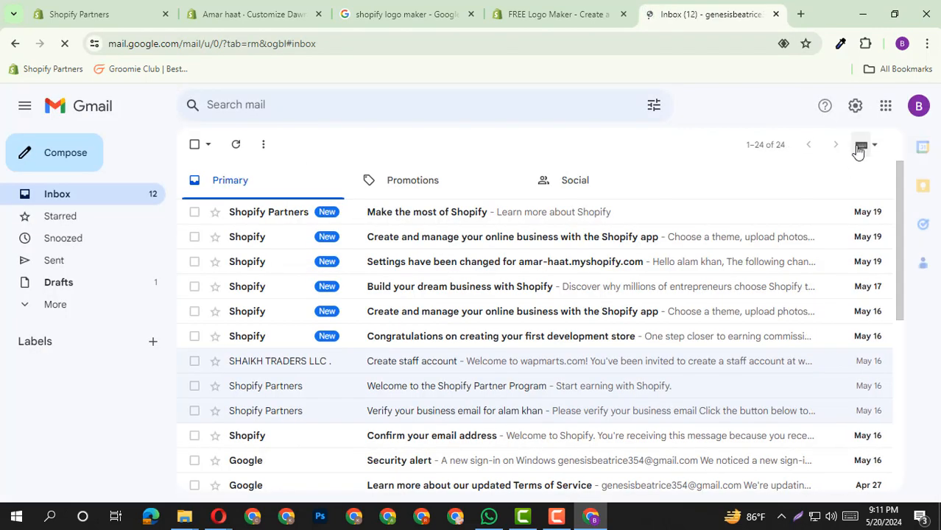
click(919, 105)
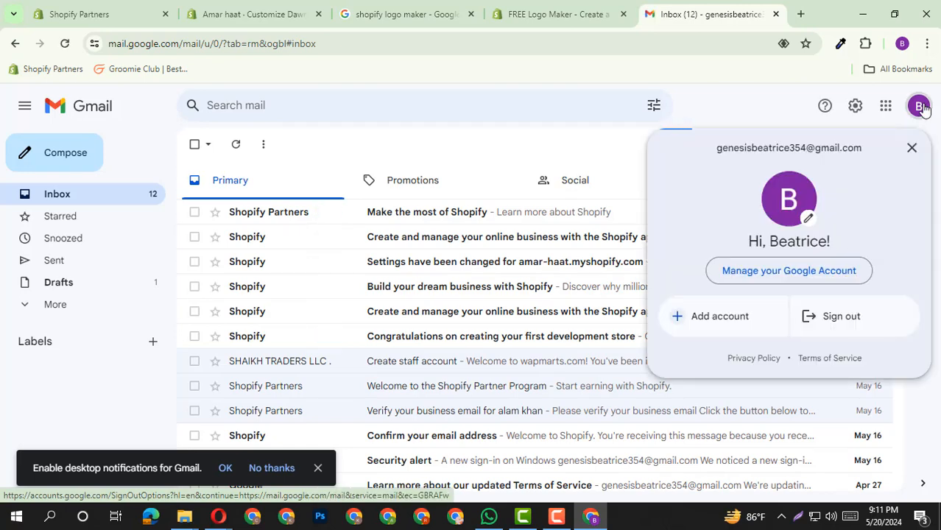
triple_click(788, 146)
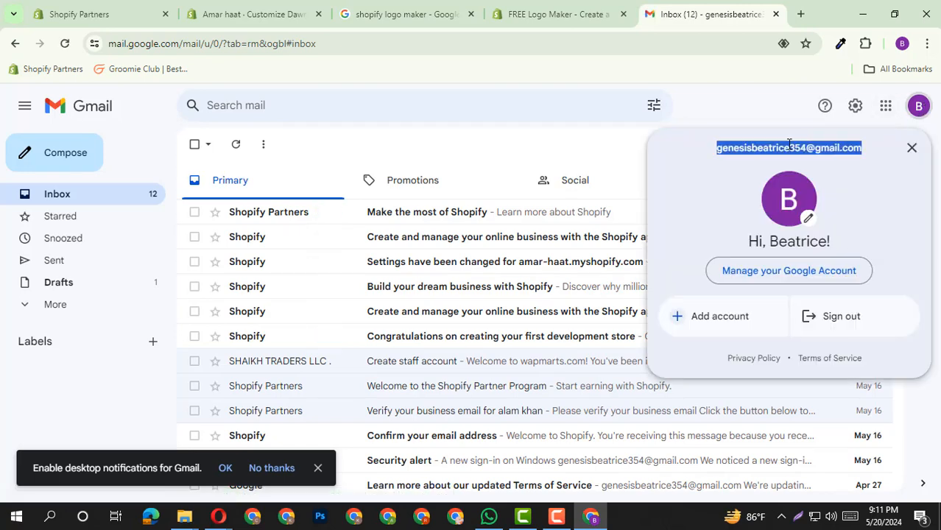
key(ctrl+c)
click(556, 15)
key(ctrl+v)
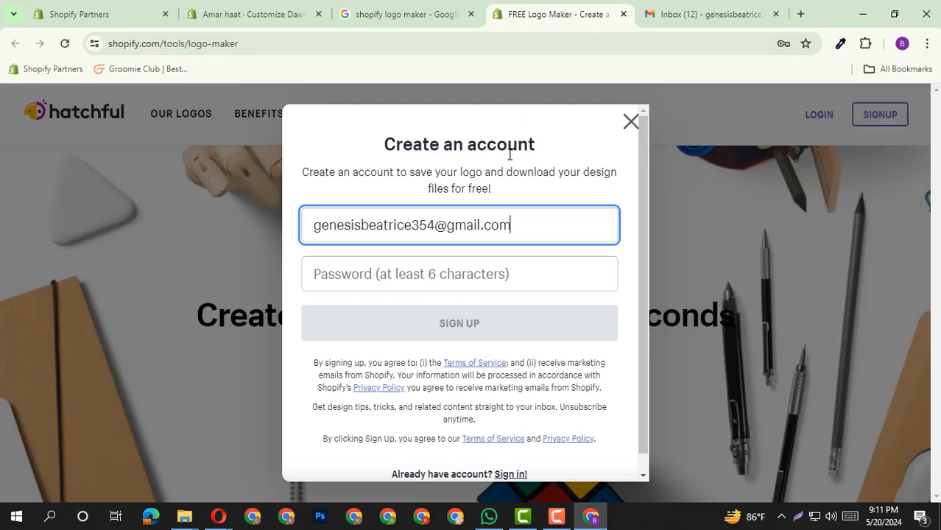
Step: Enter the account password in the Hatchful sign-up form and submit it
click(371, 272)
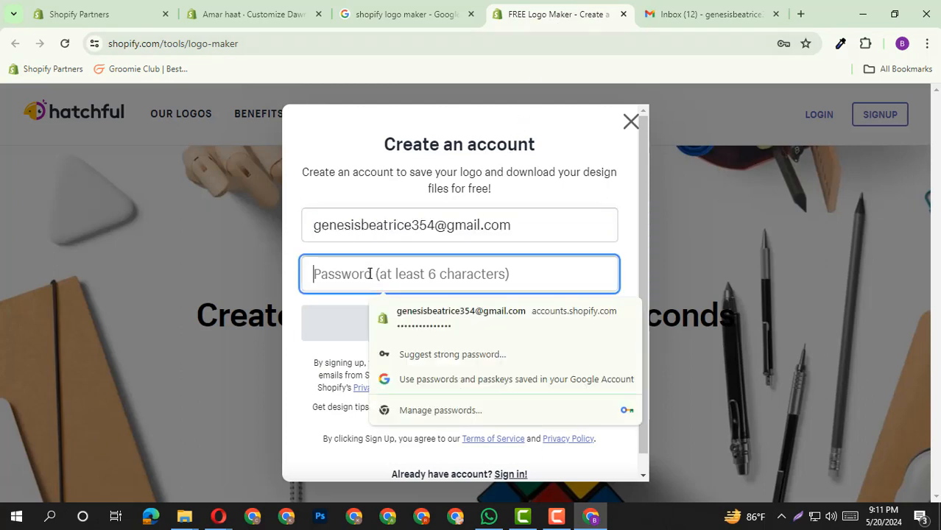
text(a)
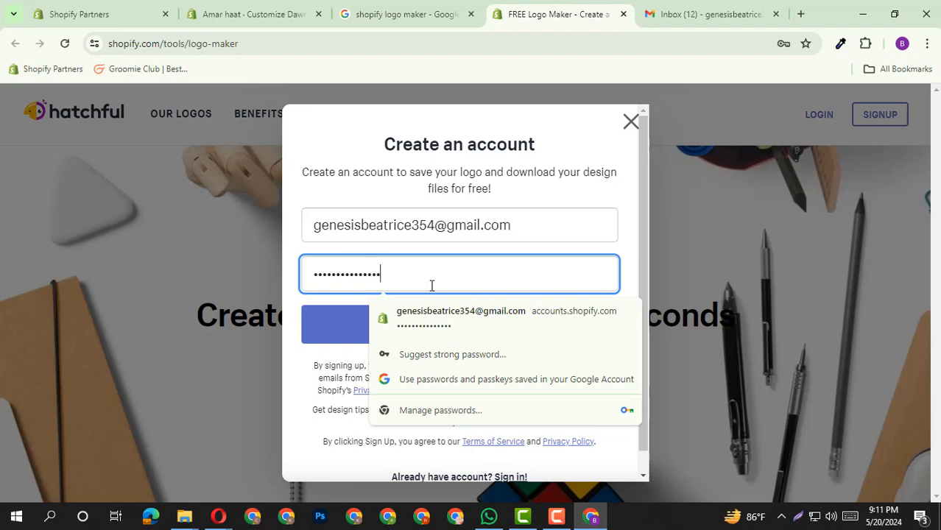
click(629, 241)
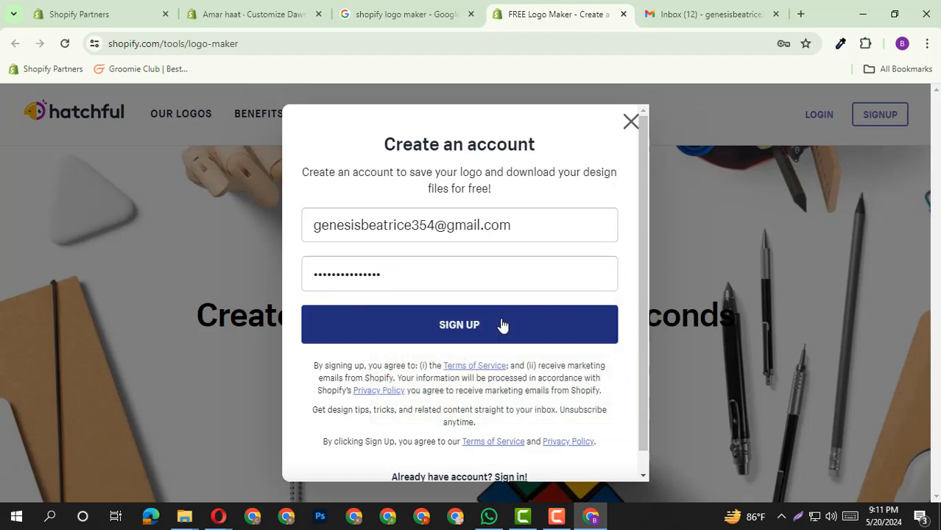
click(504, 325)
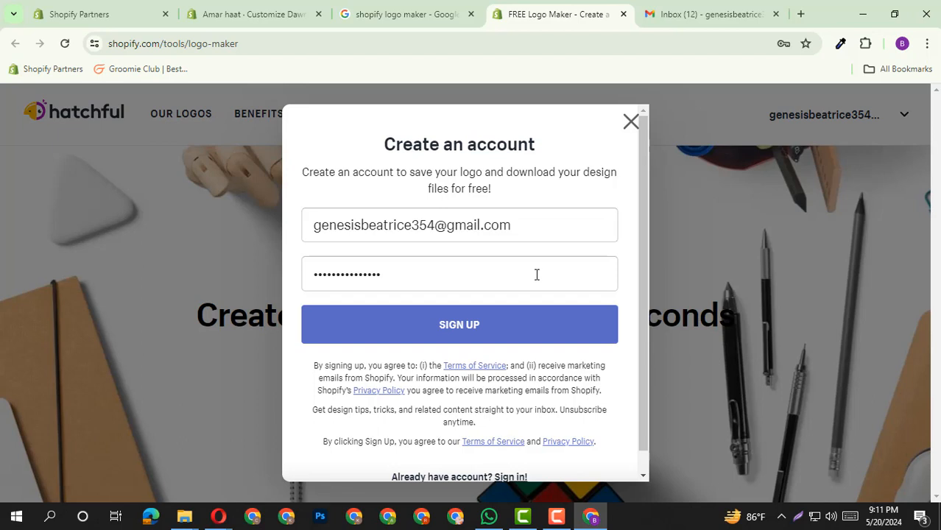
click(464, 335)
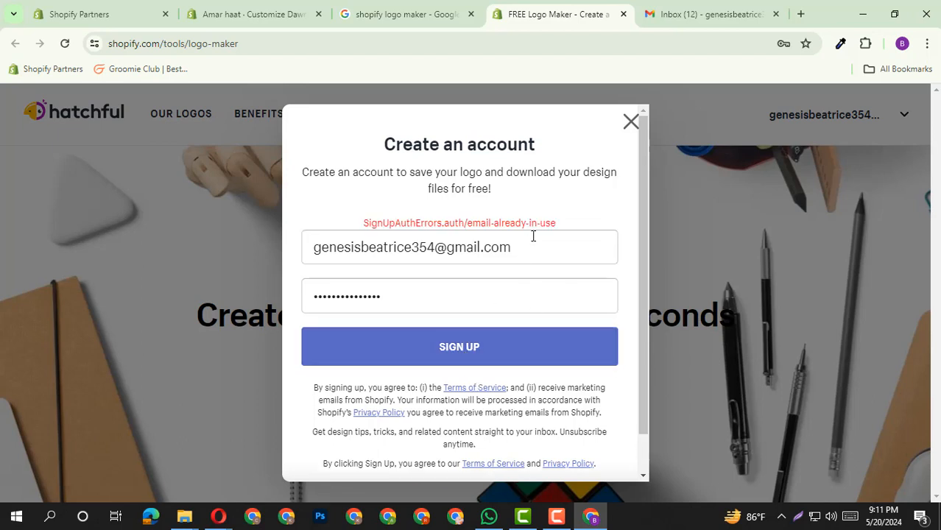
Step: Close the account creation form and dismiss the browser's offer to update the saved password
scroll(533, 236, down, 1)
scroll(534, 236, up, 1)
click(629, 122)
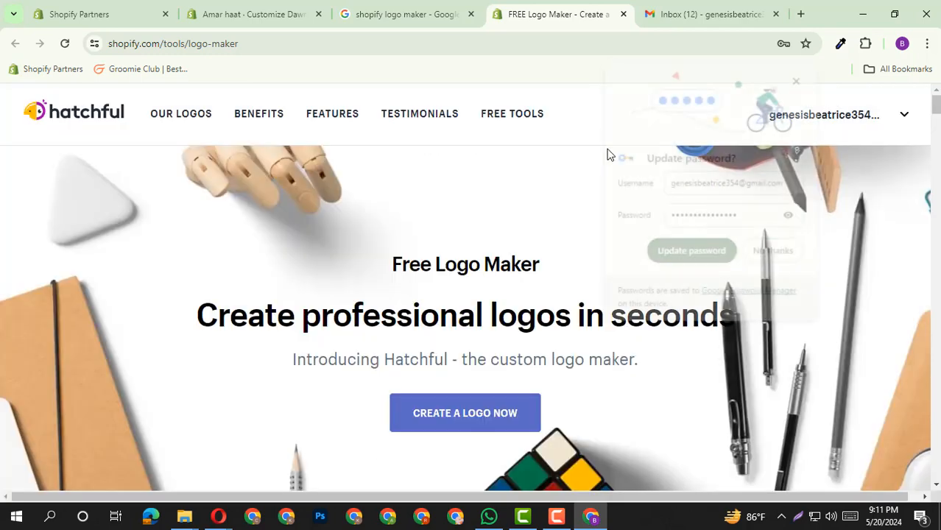
click(800, 79)
Step: Reload the logo maker page and check which account is signed in
scroll(515, 331, down, 4)
scroll(574, 327, up, 4)
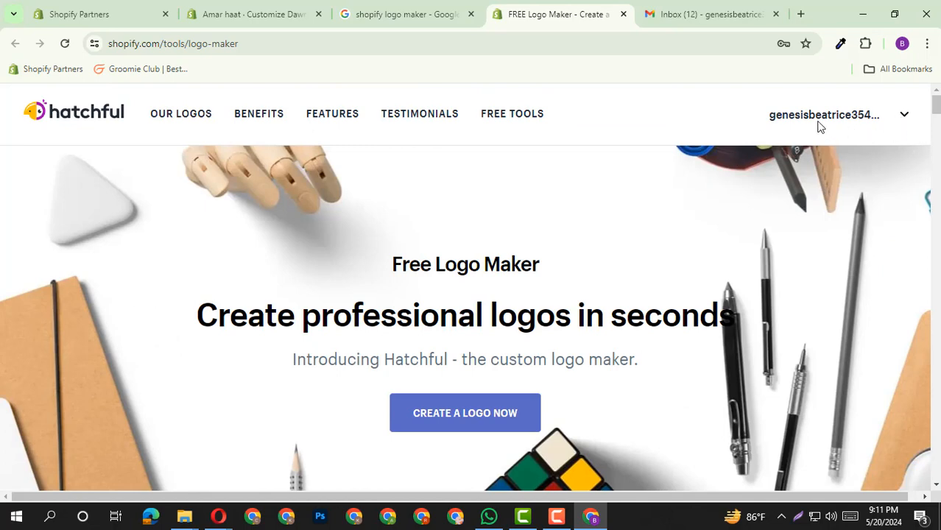
click(64, 43)
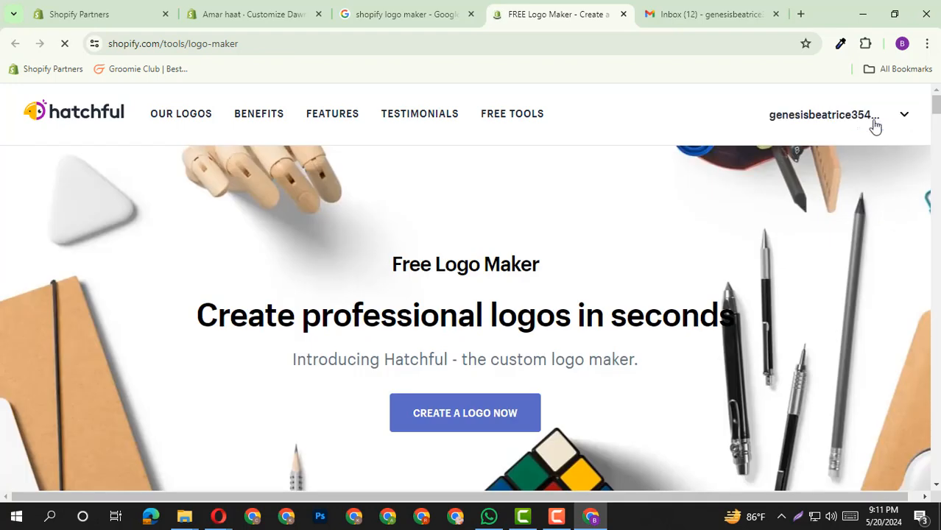
drag(748, 109, 901, 122)
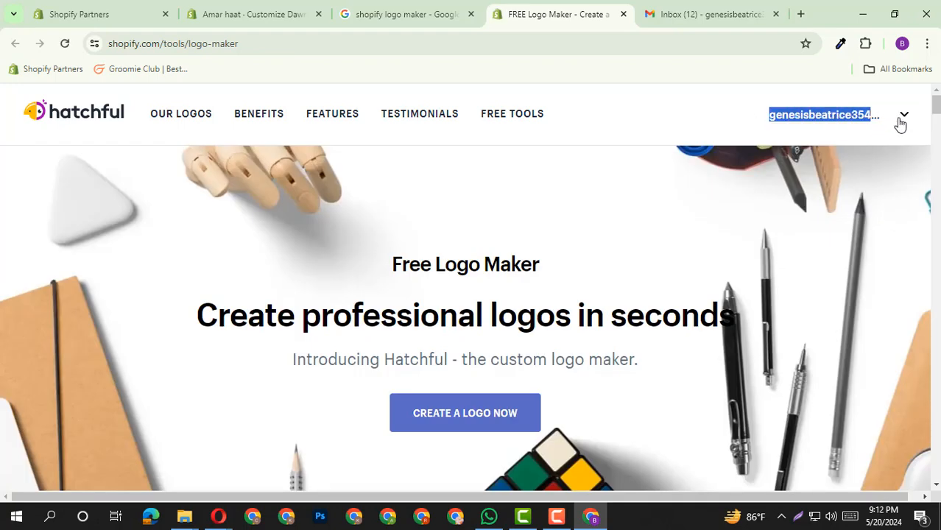
scroll(515, 295, down, 1)
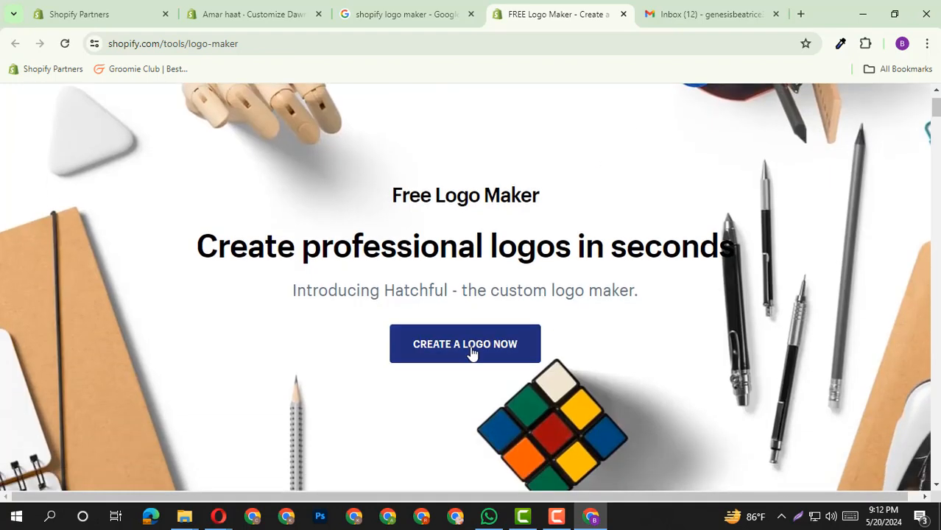
click(473, 353)
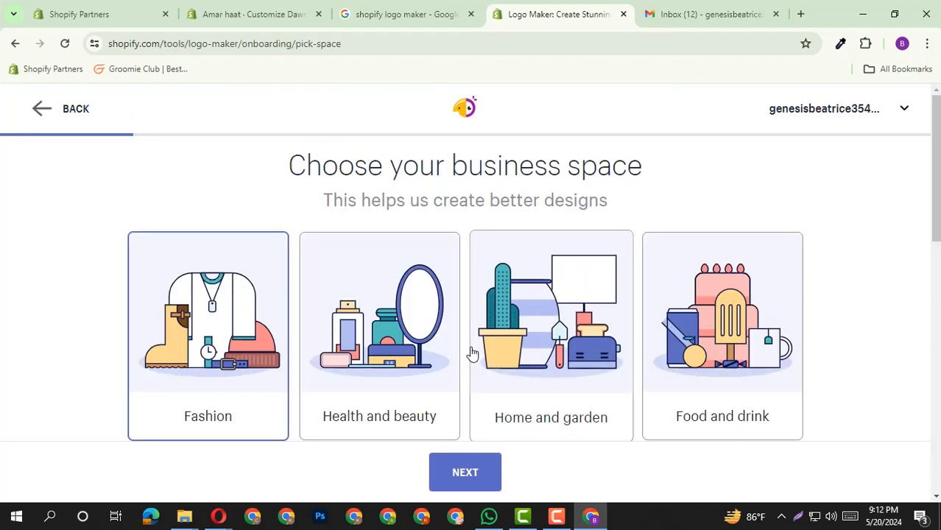
click(41, 109)
scroll(699, 278, down, 3)
scroll(736, 258, up, 3)
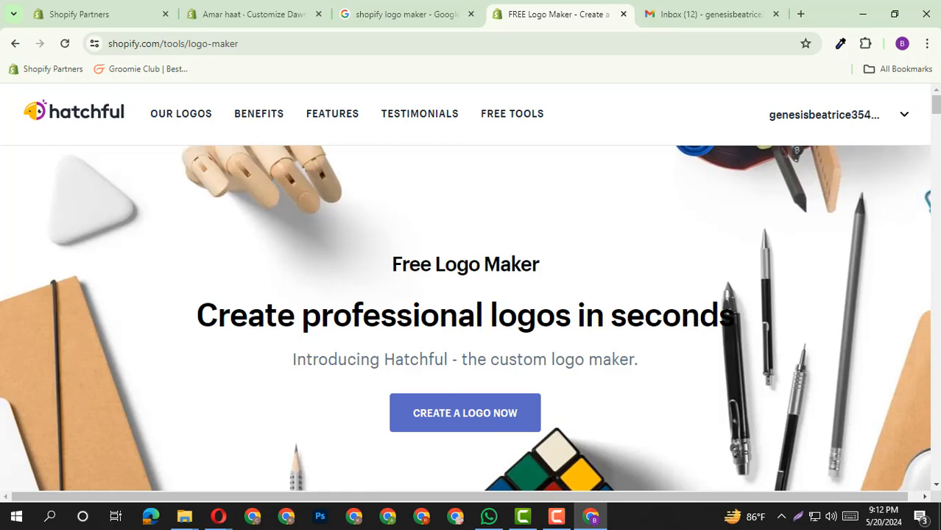
Step: Start creating a new logo and look through all the business space categories offered
scroll(913, 197, down, 1)
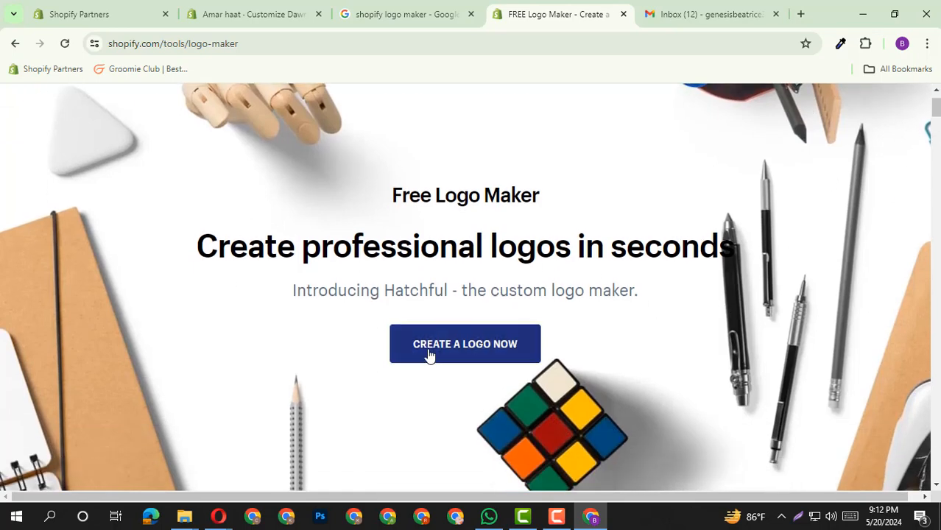
click(427, 351)
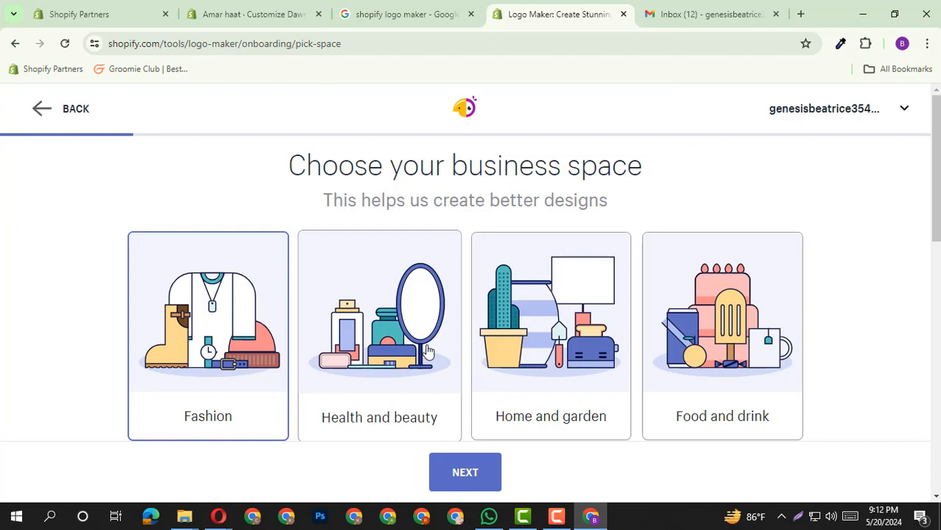
scroll(425, 349, down, 2)
scroll(424, 347, up, 2)
scroll(423, 339, down, 5)
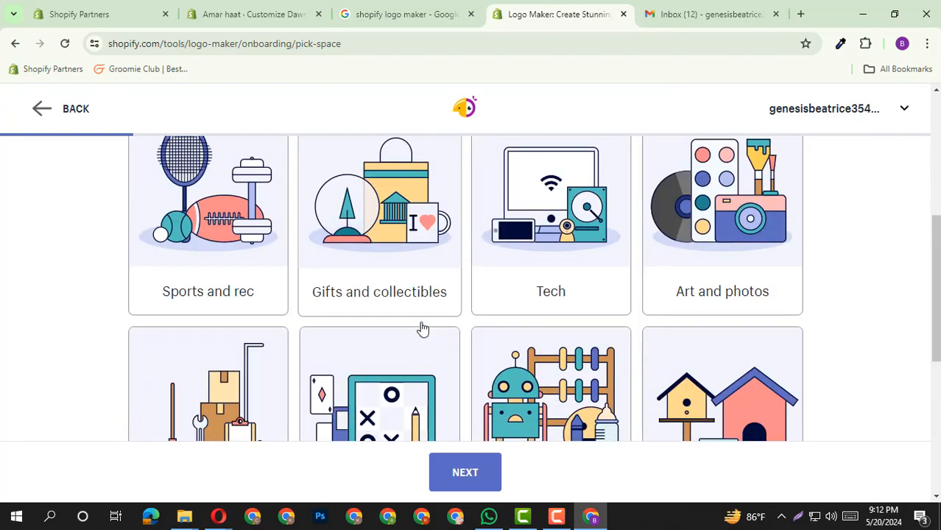
scroll(423, 329, down, 4)
scroll(423, 328, up, 8)
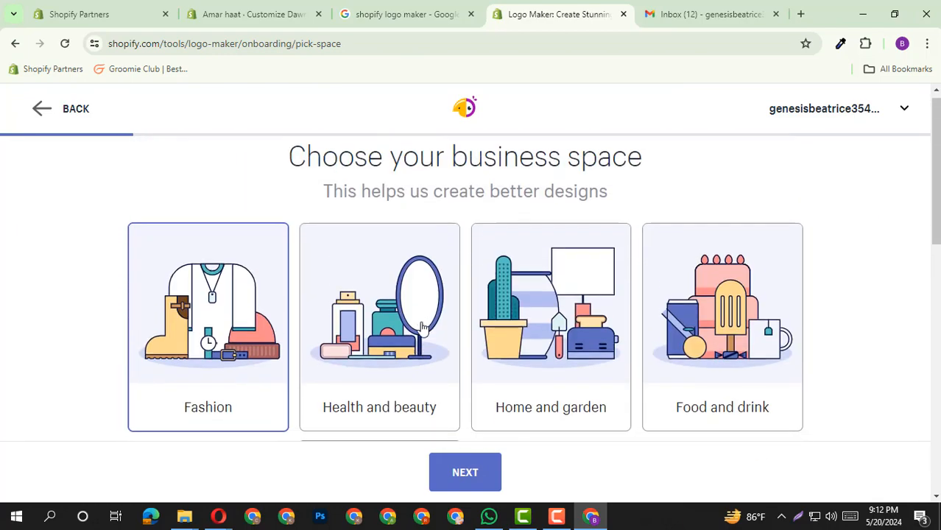
scroll(423, 328, down, 2)
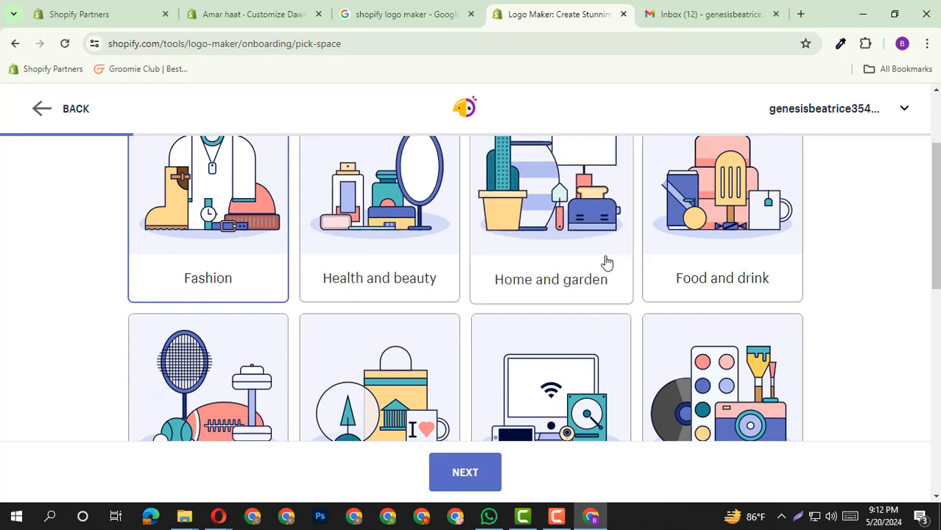
scroll(252, 256, down, 3)
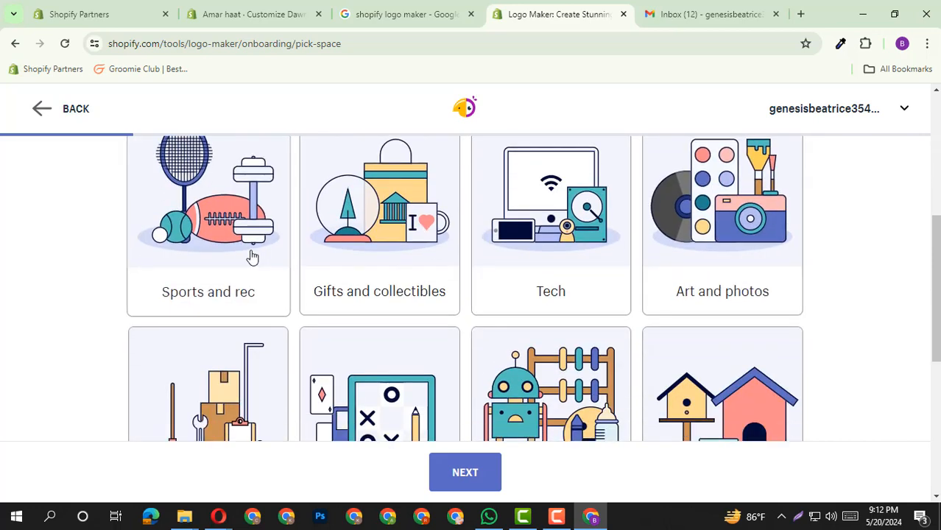
scroll(705, 249, down, 2)
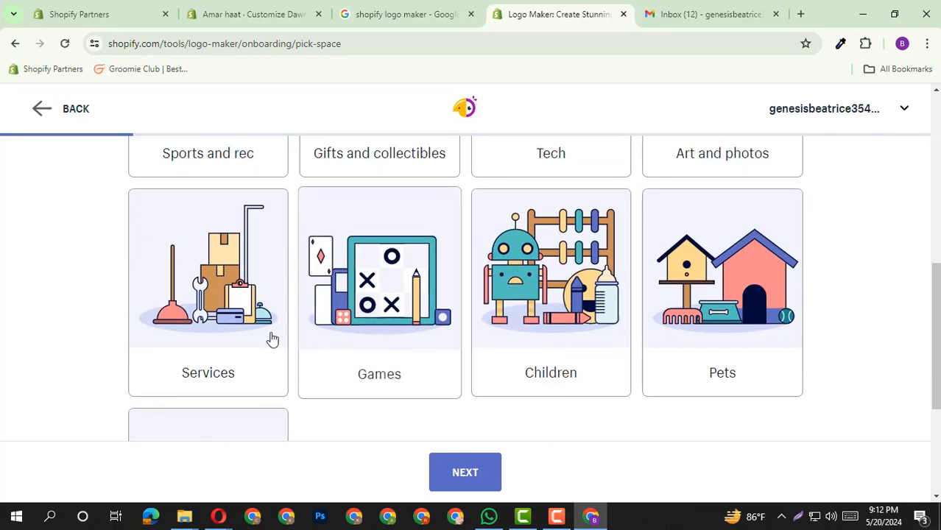
scroll(240, 337, down, 2)
scroll(240, 337, up, 2)
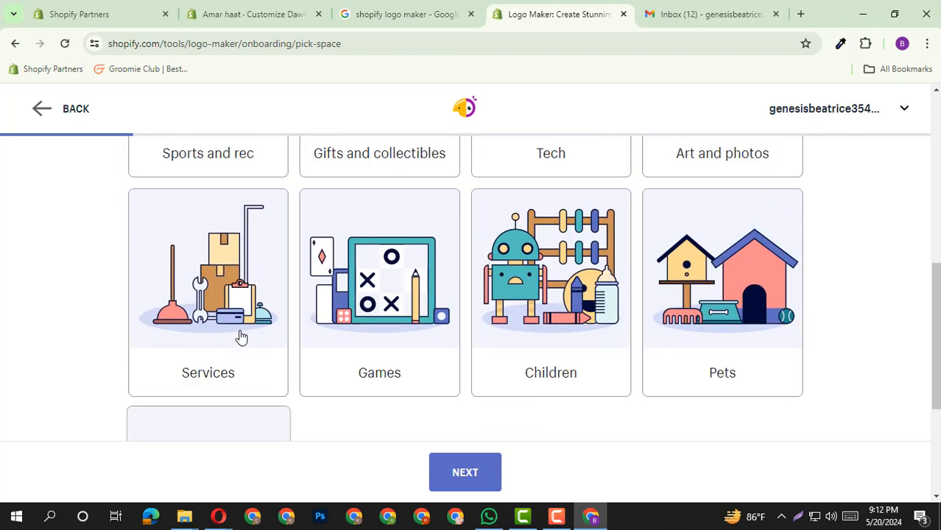
Step: Check the Amar haat store in the theme editor, then copy the web address of the logo maker's business space page
click(223, 9)
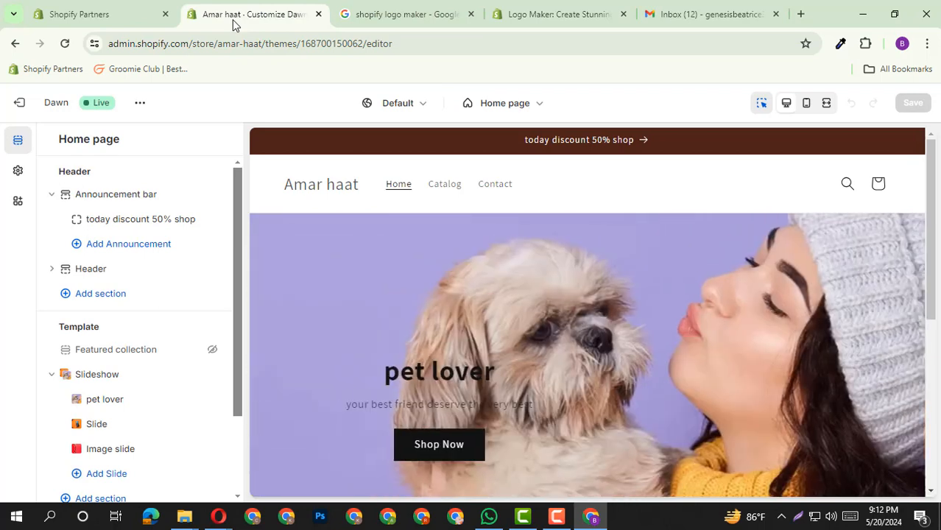
click(551, 14)
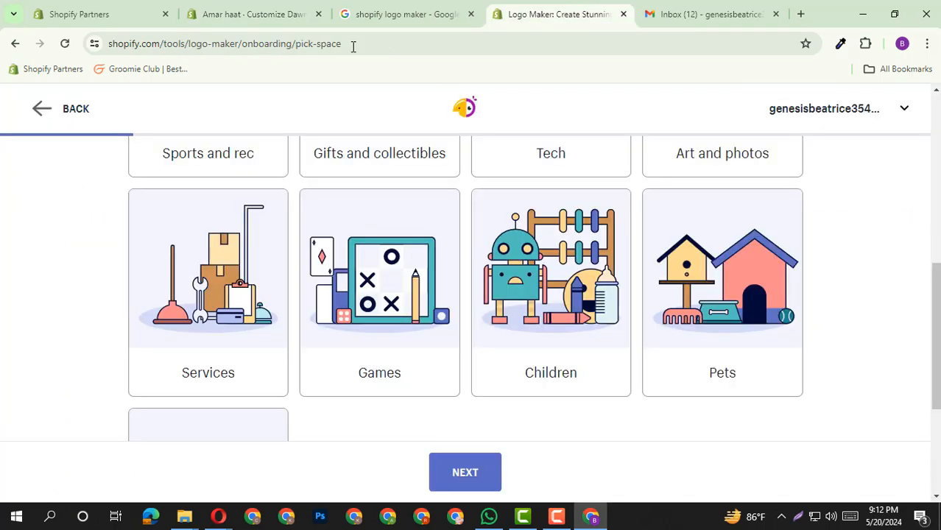
click(341, 43)
key(ctrl+c)
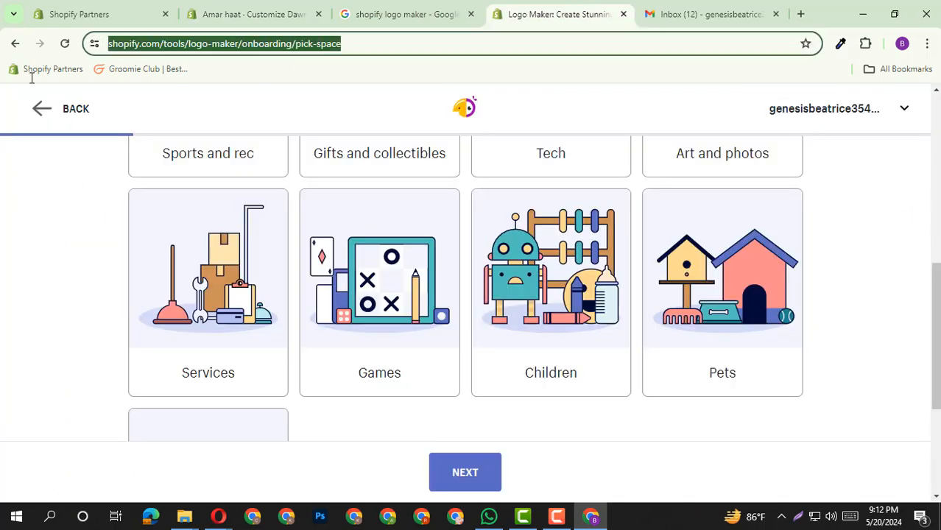
Step: Switch to the Google Meet call in Opera, send the copied logo maker link to the in-call messages, and close the chat
click(224, 517)
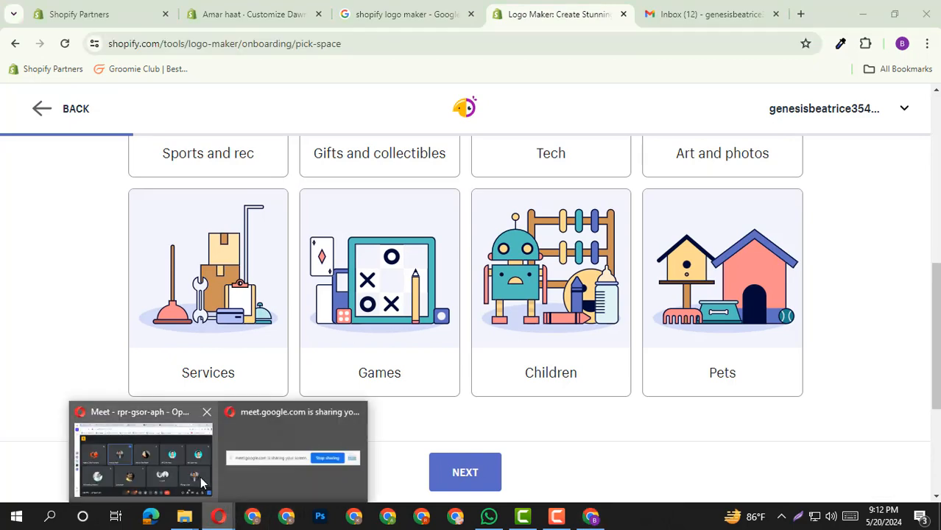
click(193, 472)
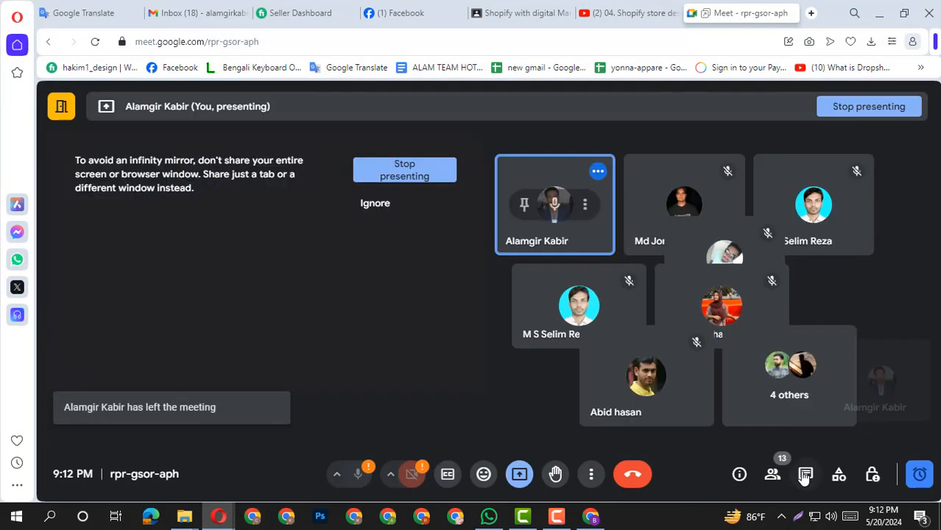
click(805, 475)
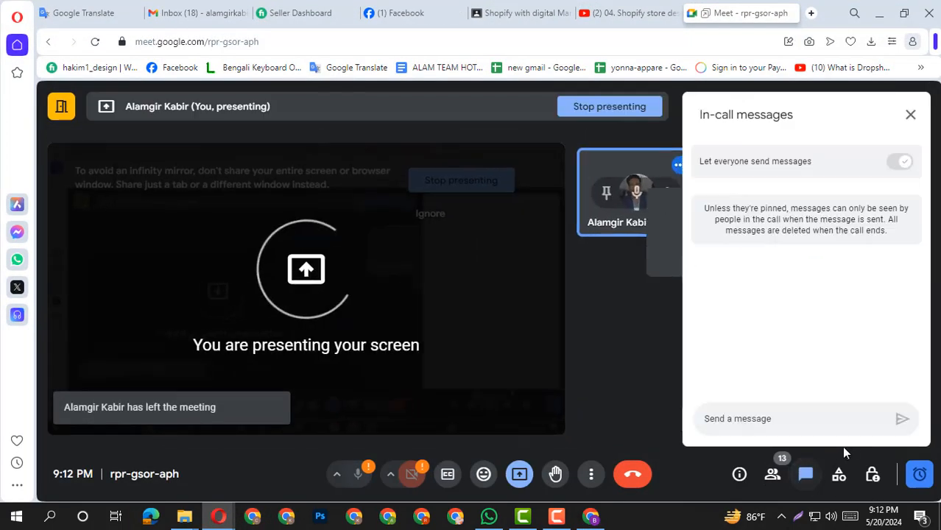
click(824, 422)
key(ctrl+v)
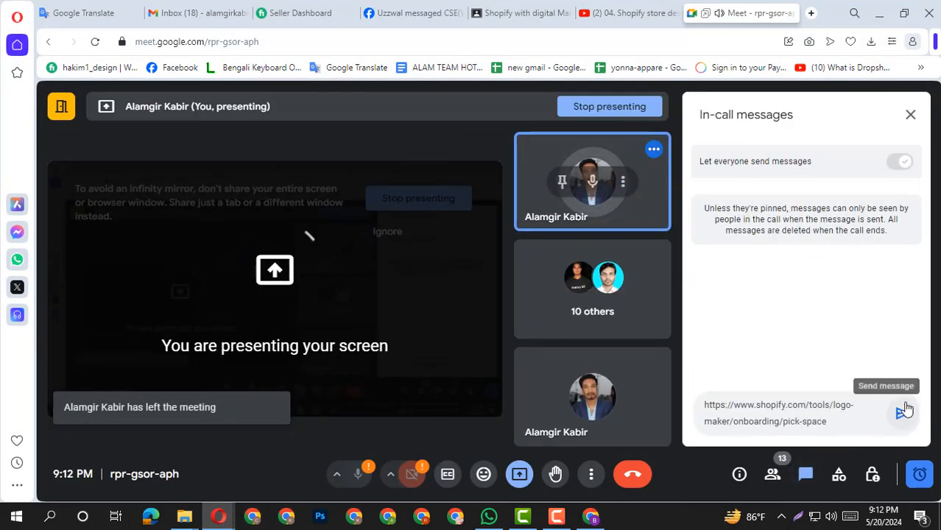
click(900, 417)
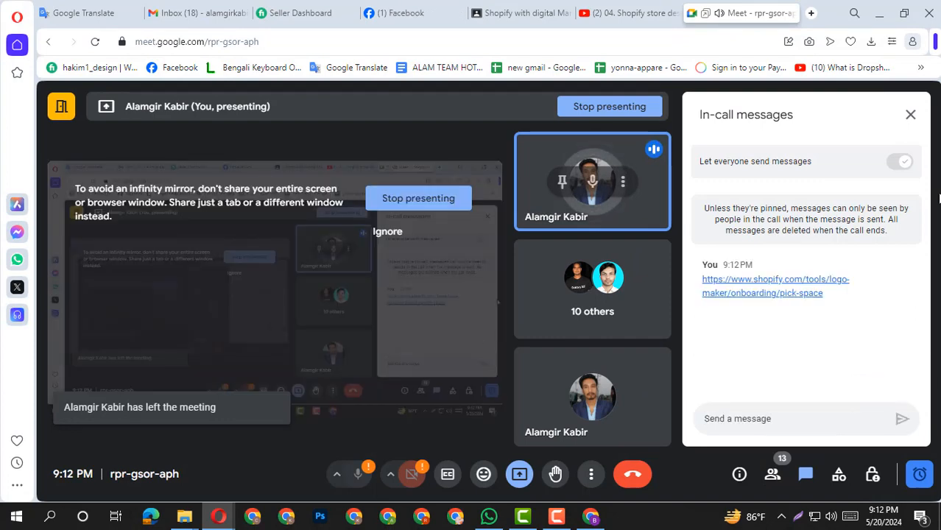
click(910, 114)
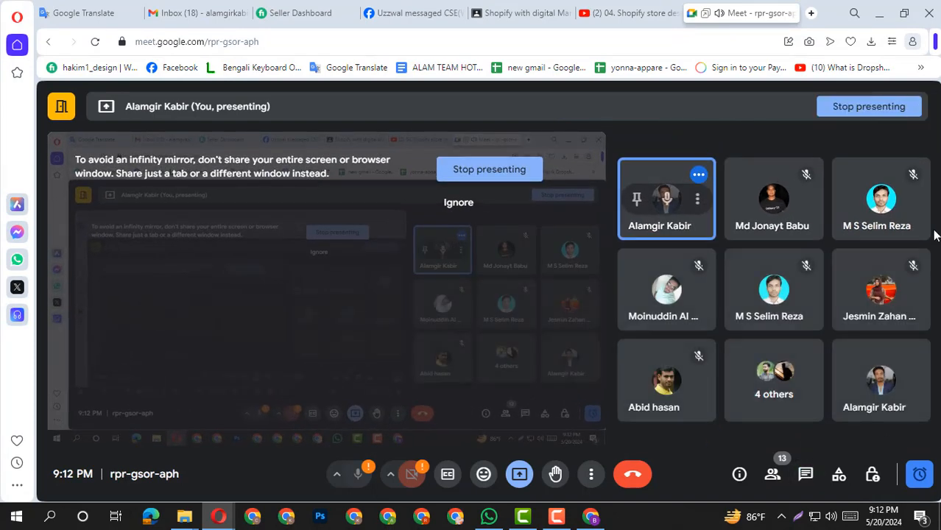
Step: Switch from the Meet call back to Chrome, open the live Amar haat storefront from the theme editor, and look over its home page
click(879, 16)
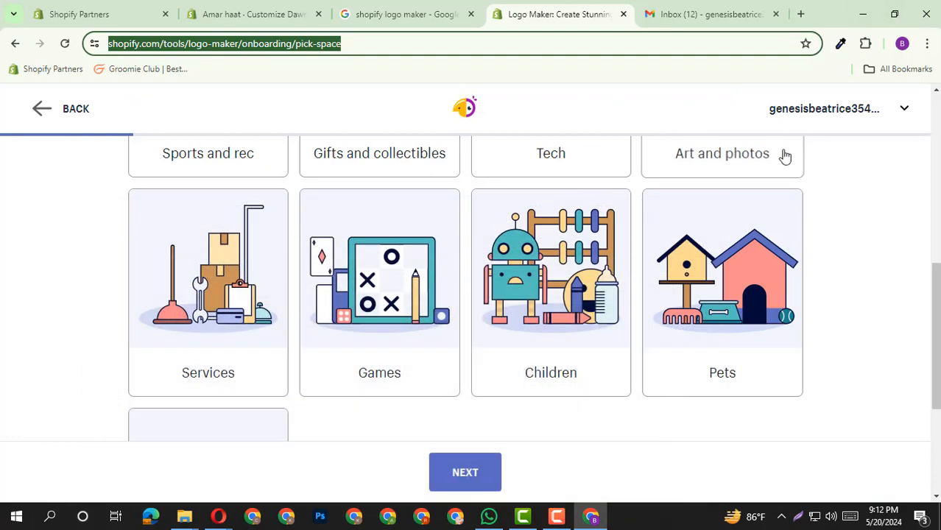
click(250, 14)
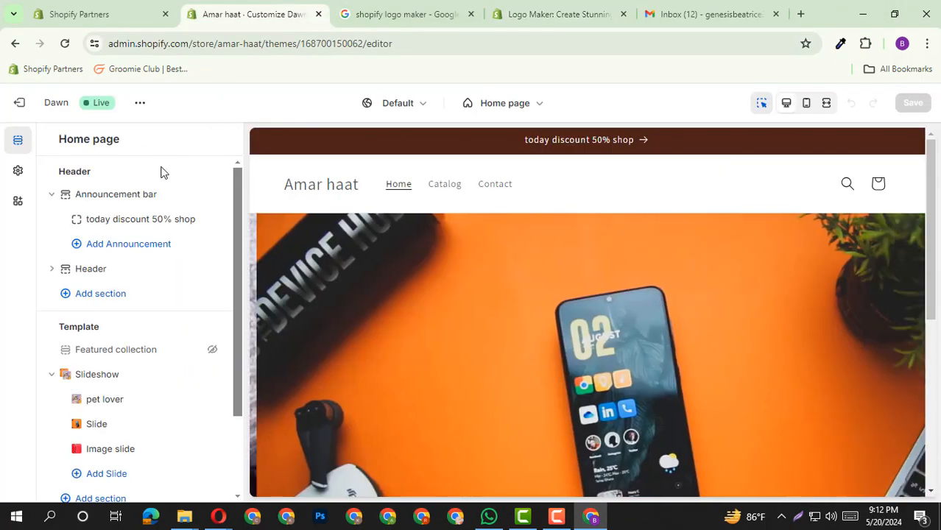
click(140, 104)
click(61, 235)
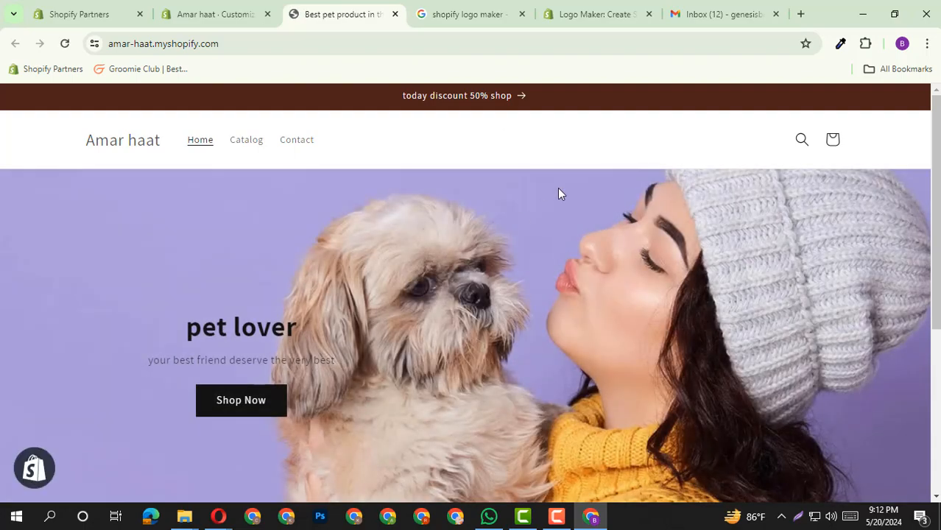
scroll(557, 193, down, 5)
scroll(557, 193, up, 5)
scroll(555, 227, down, 1)
scroll(589, 217, up, 1)
Step: Return to the logo maker, choose Pets as the business space, and continue to the visual style choices
click(623, 10)
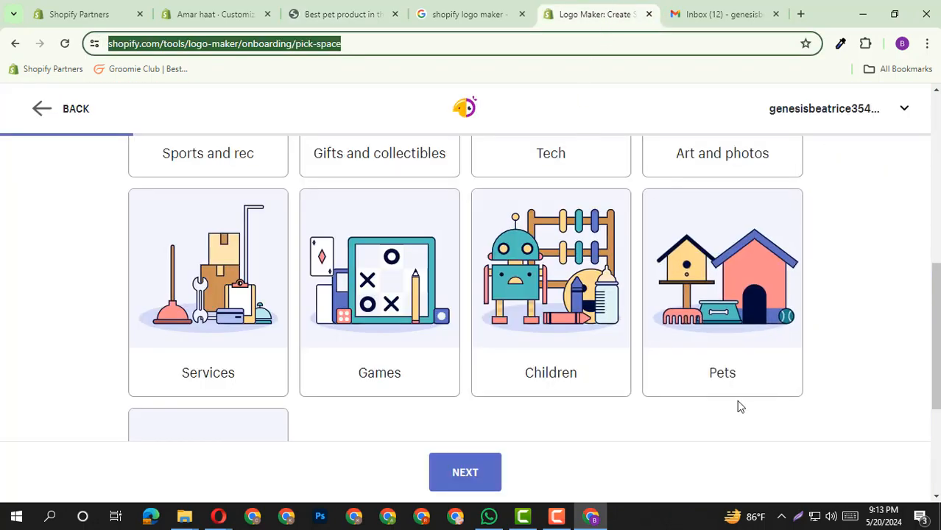
scroll(777, 336, down, 1)
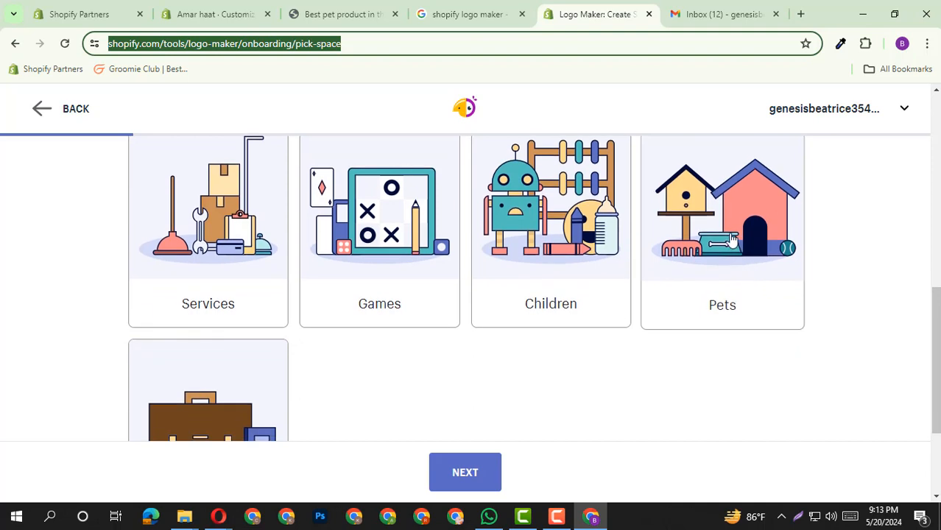
click(731, 243)
scroll(737, 245, up, 1)
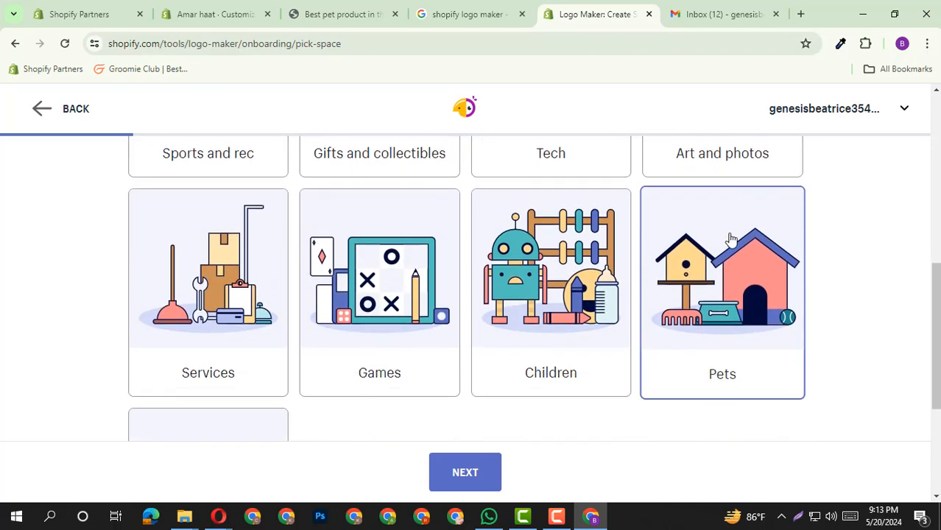
scroll(774, 250, down, 1)
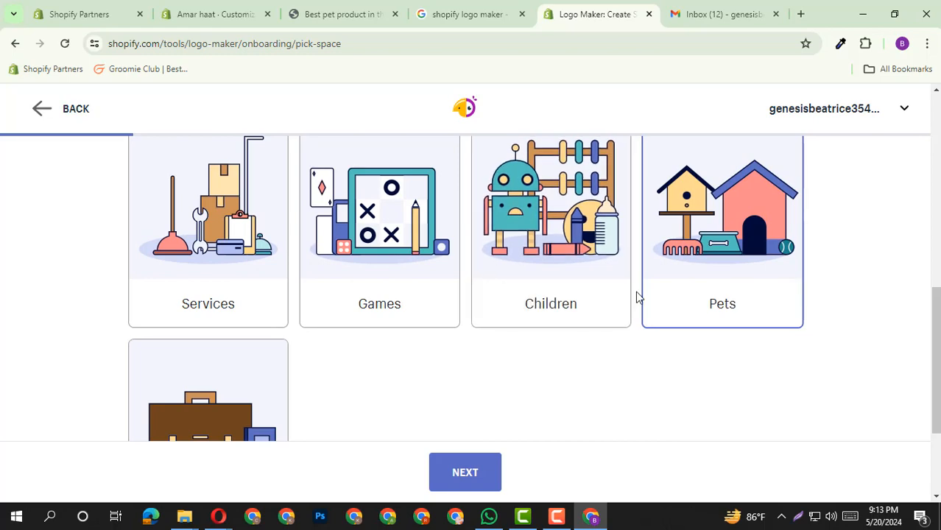
scroll(283, 319, down, 2)
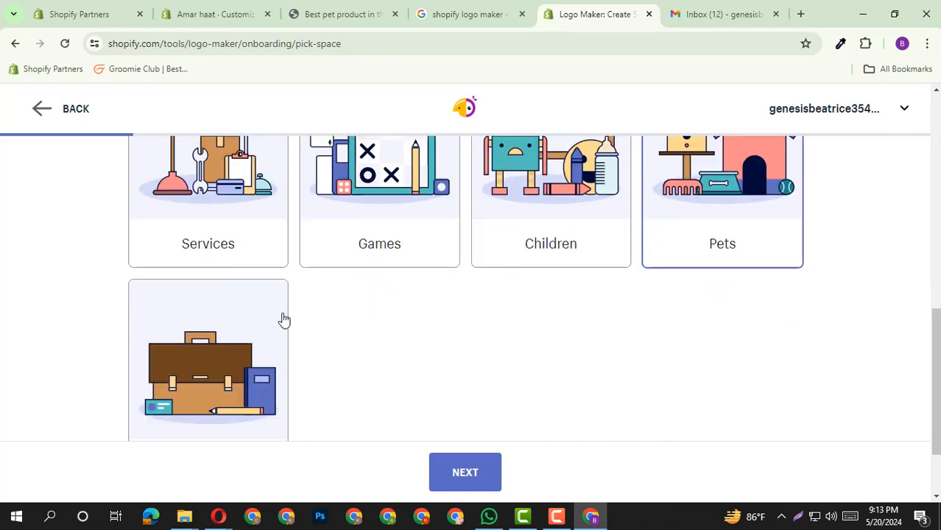
scroll(288, 299, up, 5)
scroll(288, 299, up, 3)
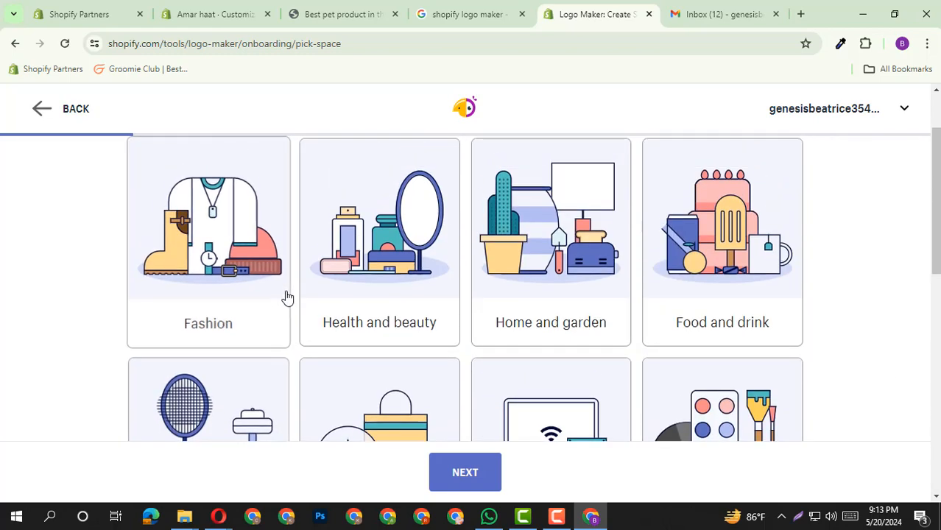
scroll(288, 297, up, 2)
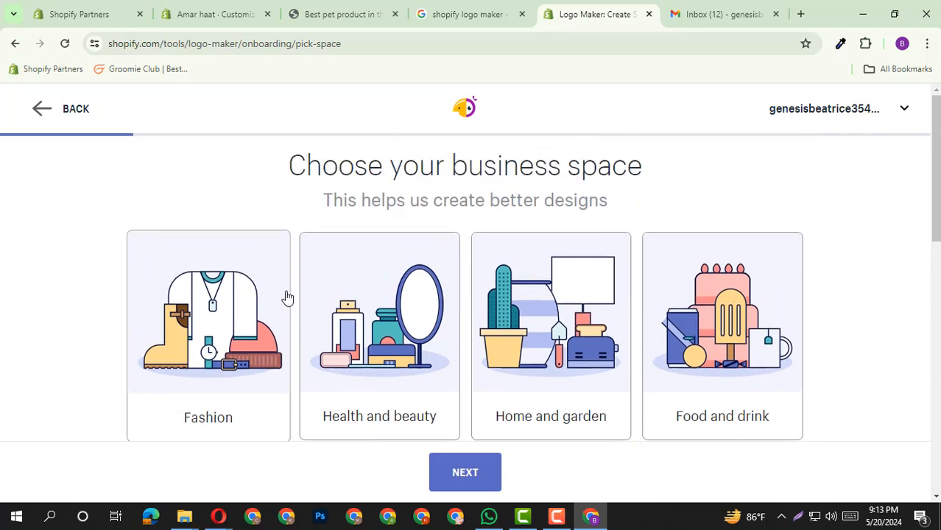
scroll(288, 297, down, 8)
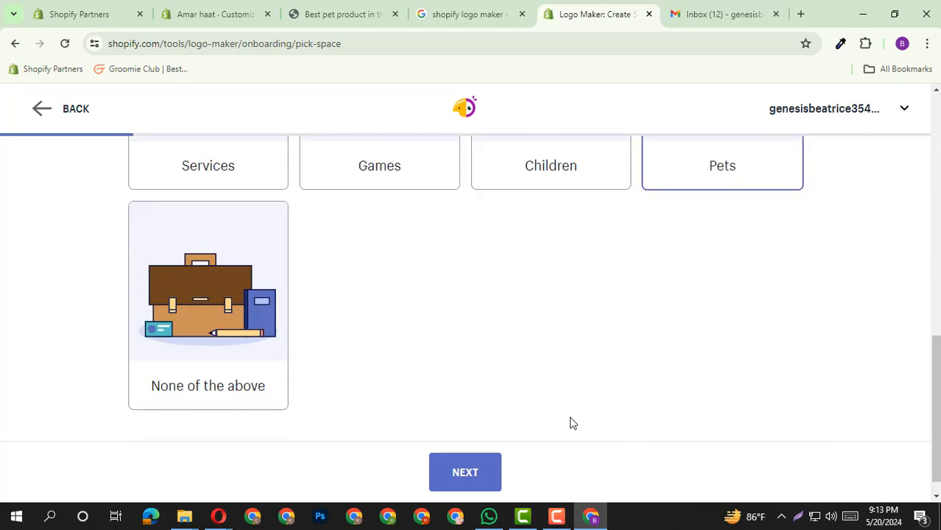
scroll(572, 423, up, 1)
click(462, 471)
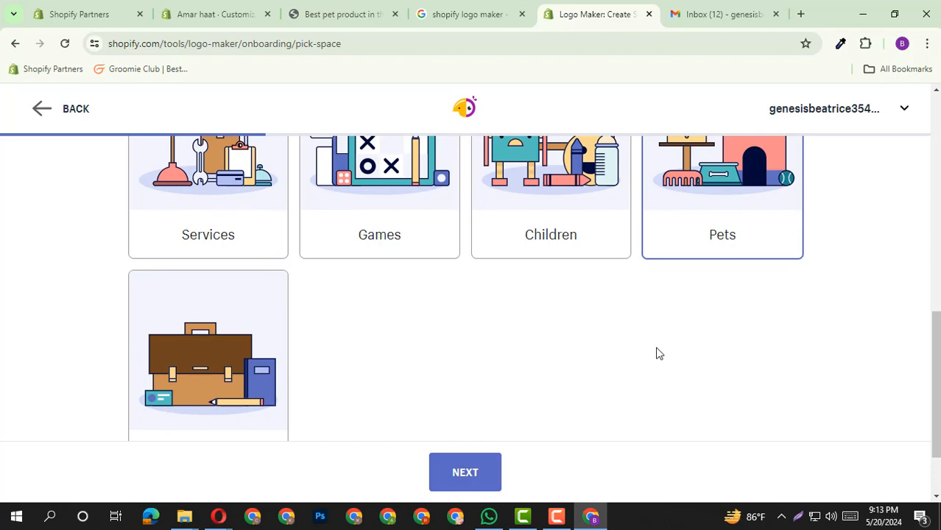
click(462, 475)
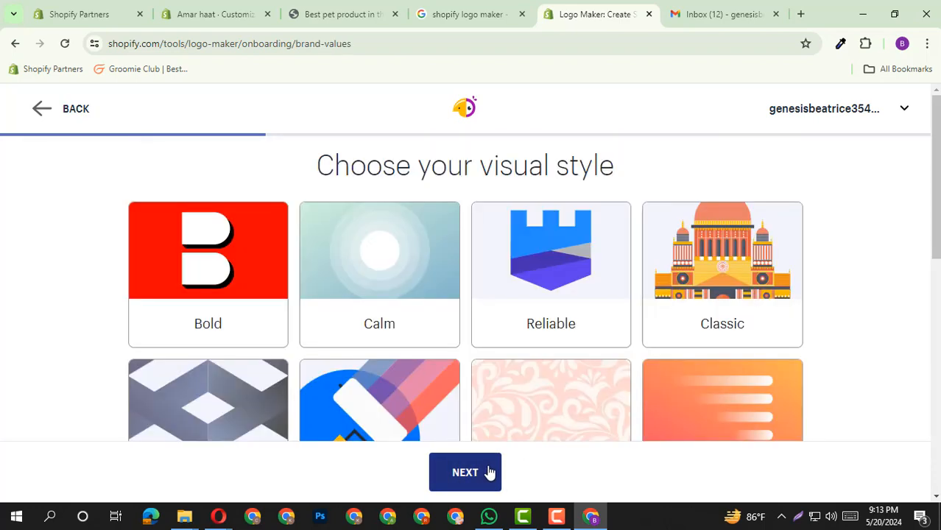
Step: Look through the visual styles and select Creative, Classic and Energetic for the logo
scroll(622, 341, down, 2)
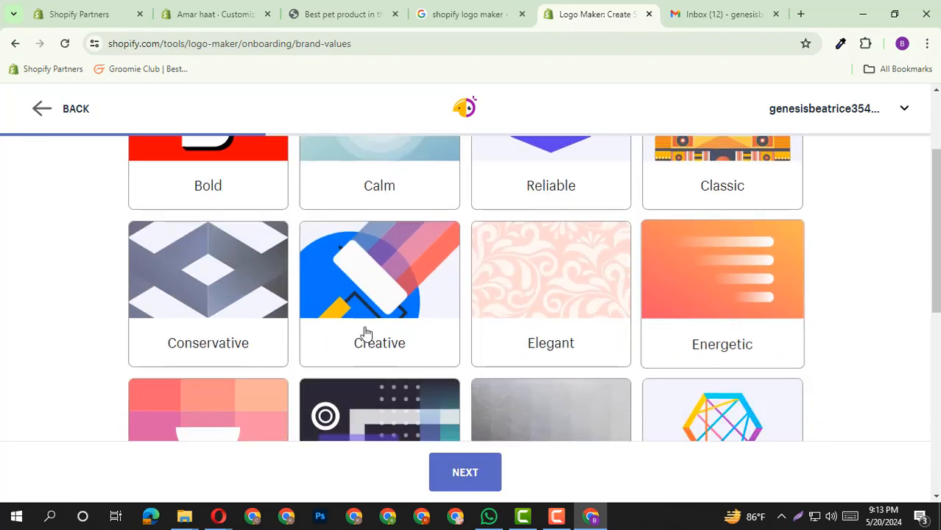
scroll(416, 313, down, 2)
scroll(580, 277, up, 3)
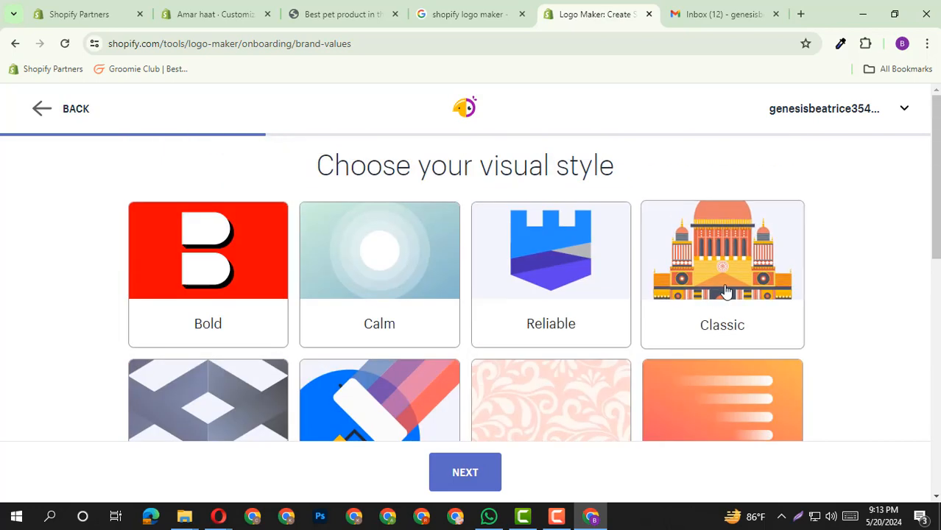
scroll(374, 311, down, 3)
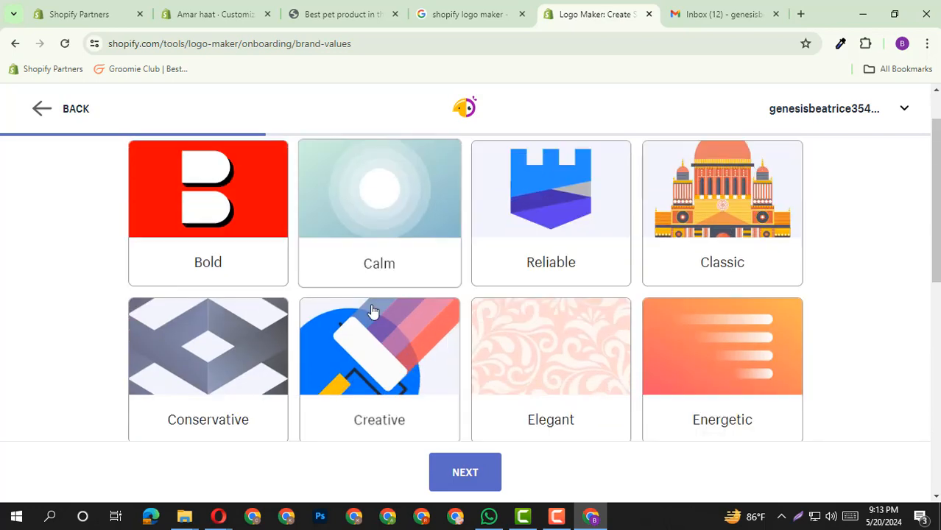
scroll(376, 284, down, 1)
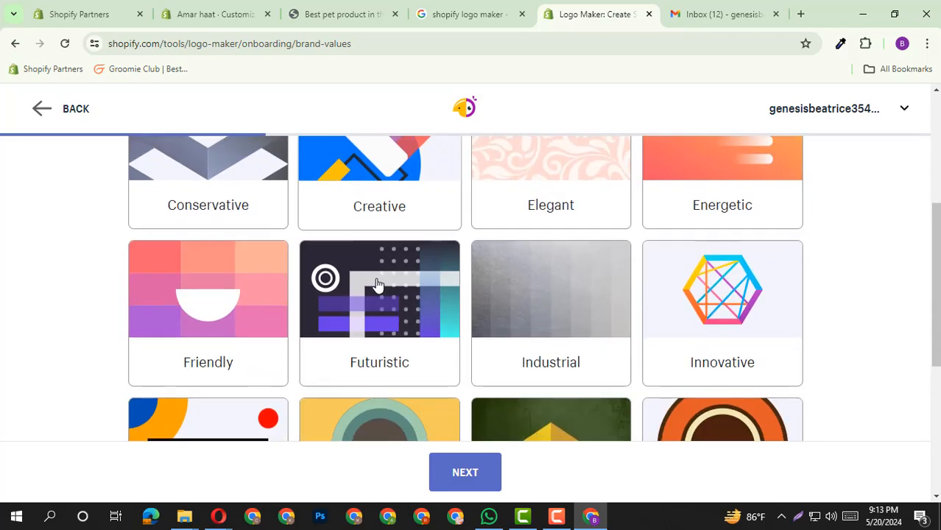
scroll(375, 284, up, 3)
scroll(375, 284, down, 1)
click(378, 279)
scroll(378, 279, up, 2)
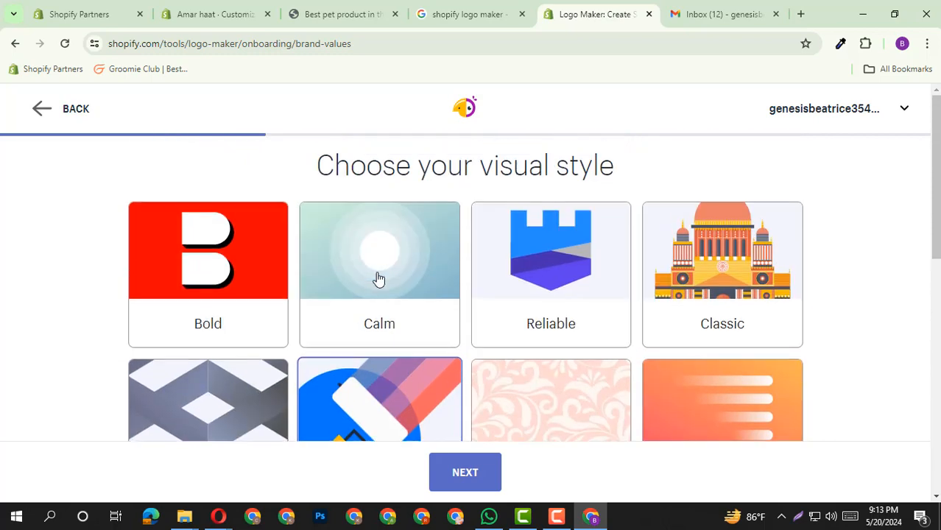
click(718, 243)
scroll(718, 243, down, 2)
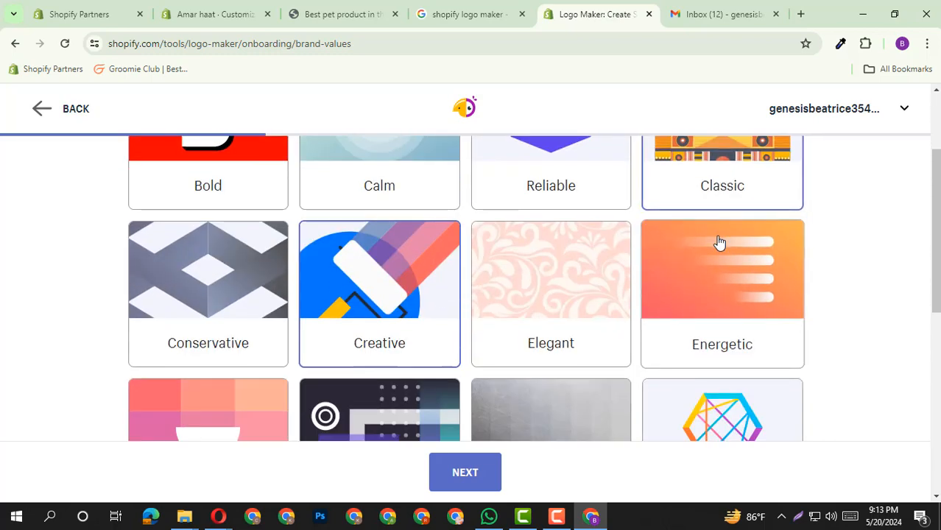
scroll(718, 243, down, 2)
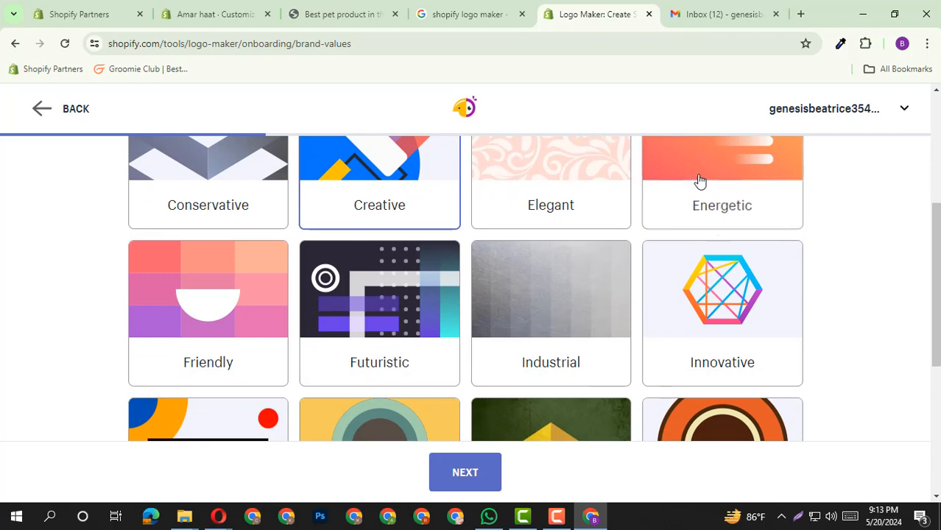
click(723, 184)
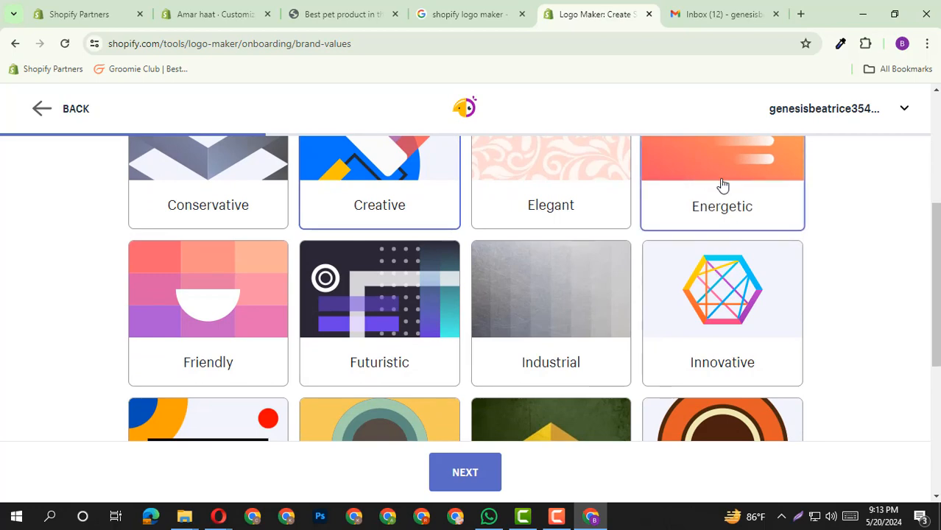
Step: Try to add Friendly as a fourth visual style, review the selection, and continue to the business name page
scroll(722, 184, down, 1)
click(266, 234)
scroll(267, 234, down, 1)
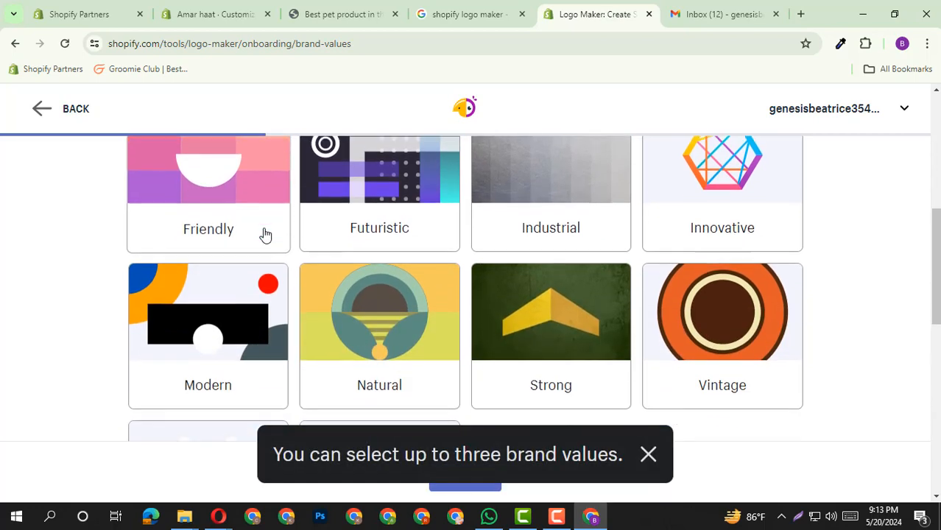
scroll(315, 247, up, 6)
scroll(685, 286, down, 5)
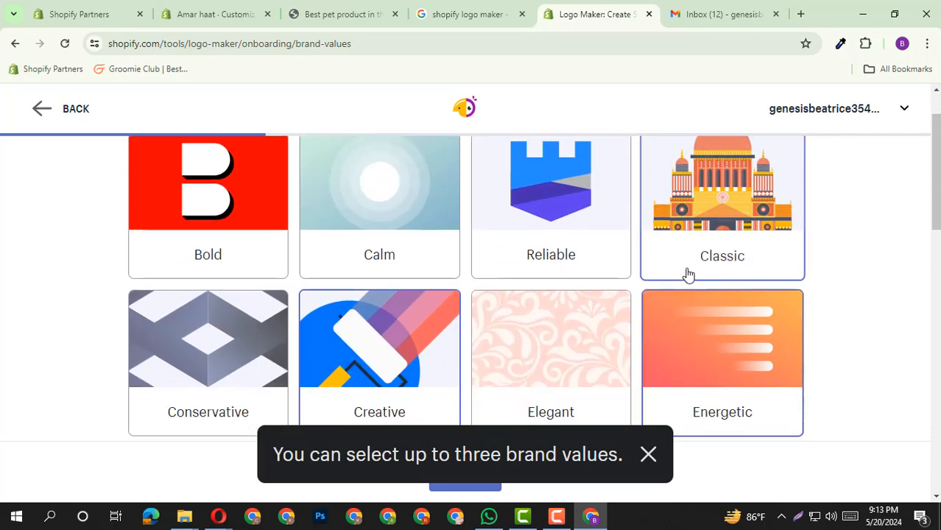
scroll(497, 337, down, 4)
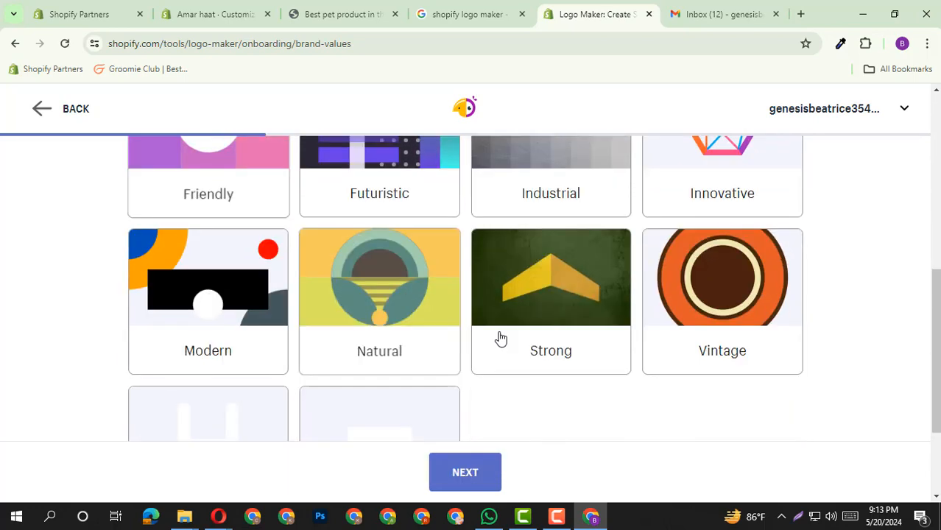
click(449, 475)
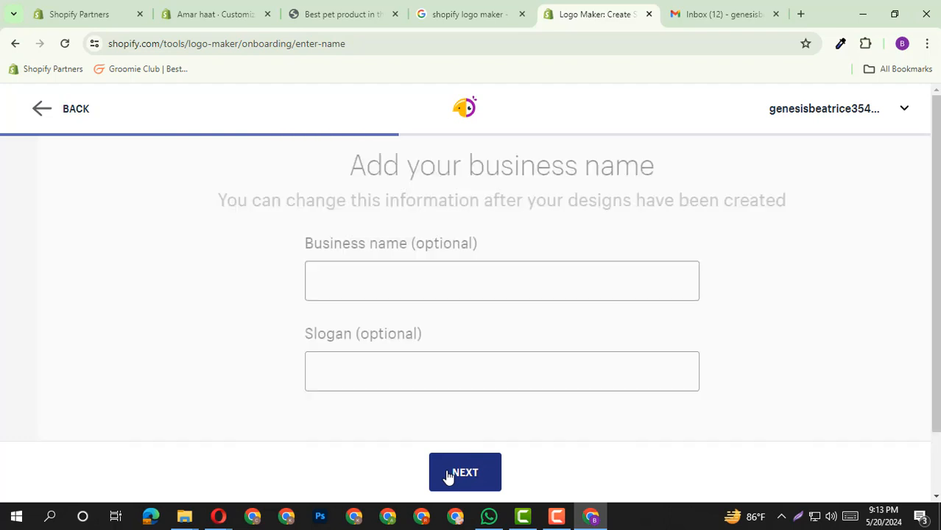
Step: Enter Amar Haat as the business name, leave the slogan empty, and continue to the logo usage page
click(369, 281)
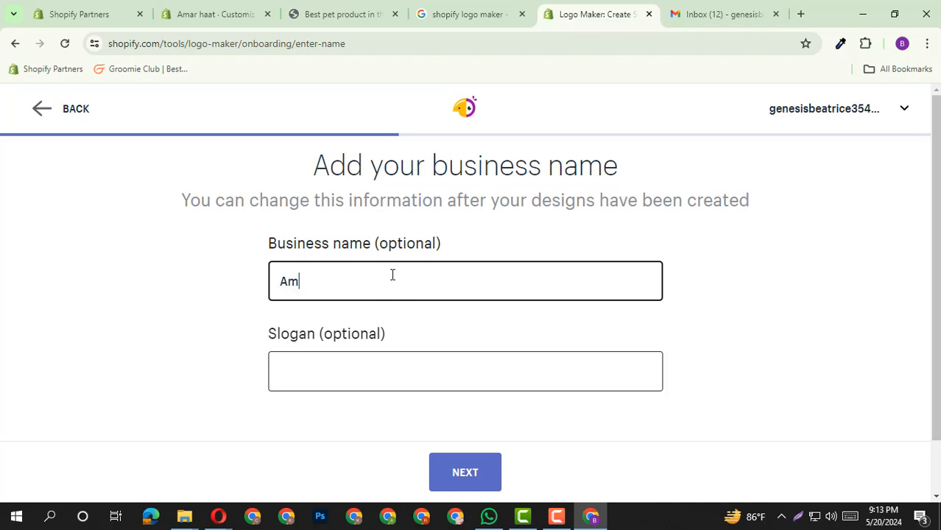
text(am)
click(247, 10)
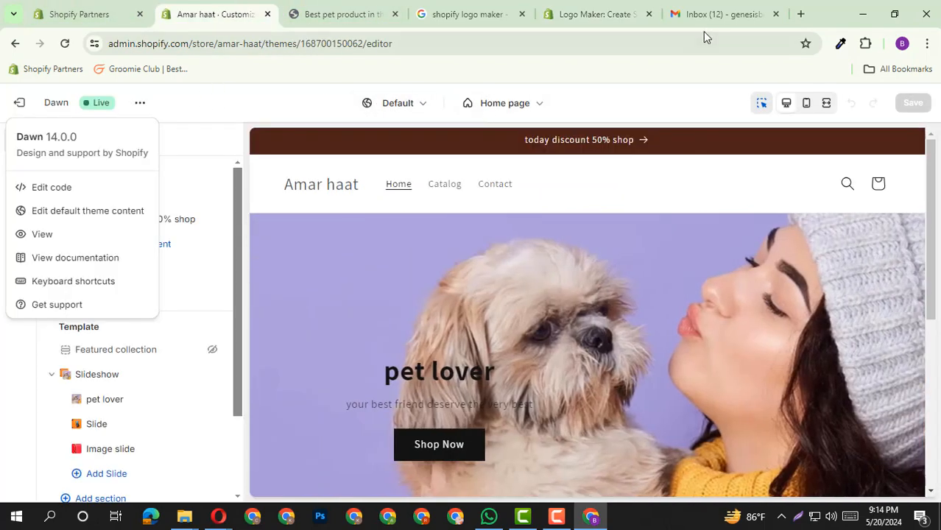
click(711, 14)
click(567, 12)
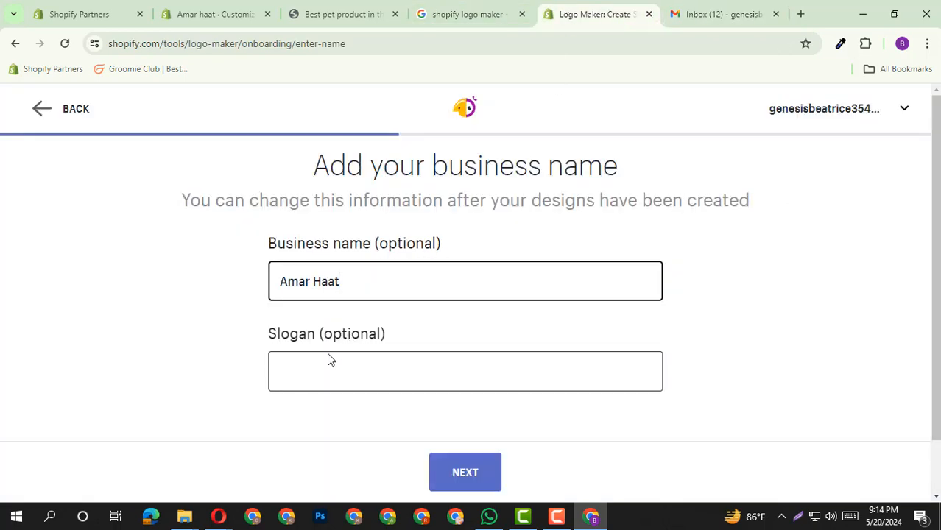
drag(270, 343, 381, 334)
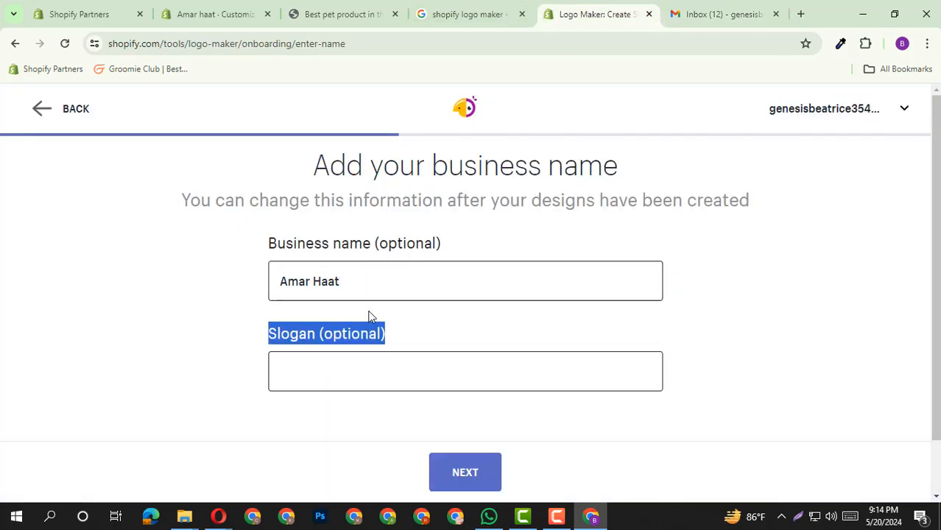
click(369, 312)
click(463, 315)
scroll(464, 316, down, 1)
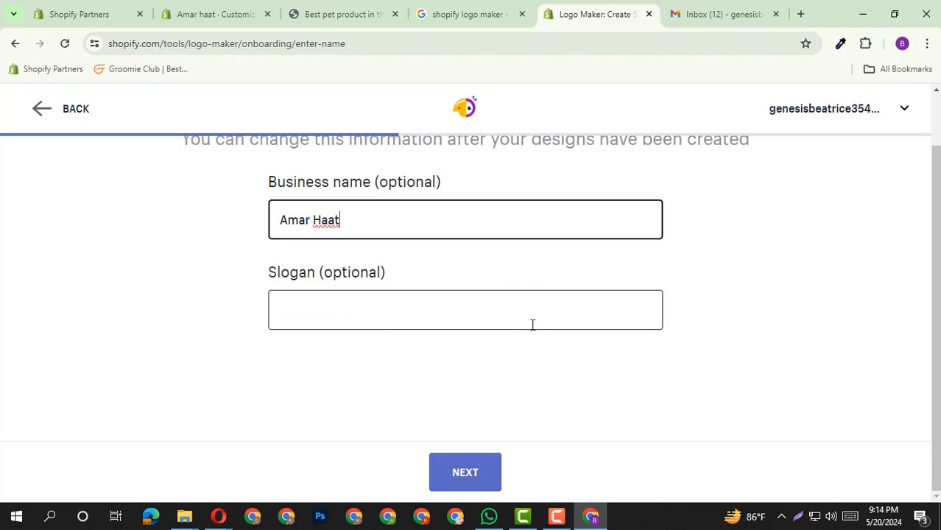
click(465, 474)
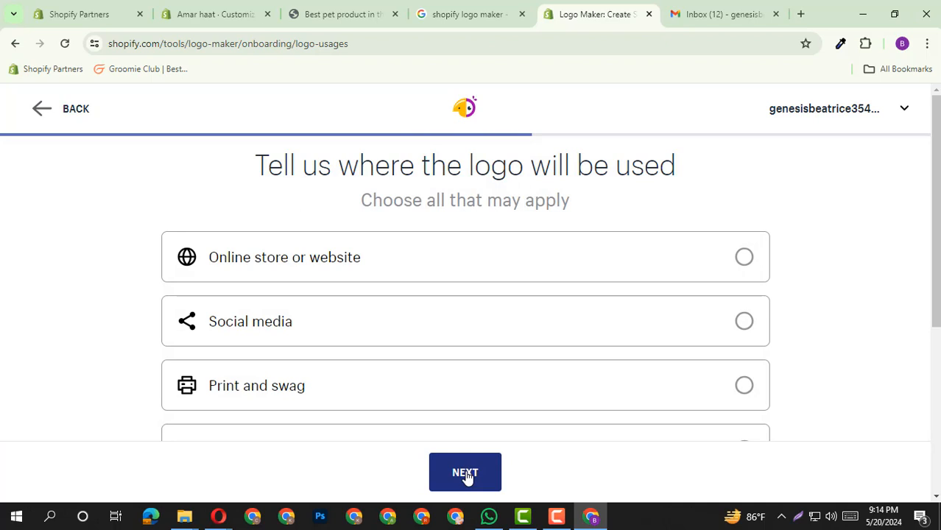
Step: Review the logo usage options, select Online store or website, and continue to the suggested logos
scroll(468, 478, down, 1)
scroll(468, 478, up, 1)
scroll(466, 419, down, 3)
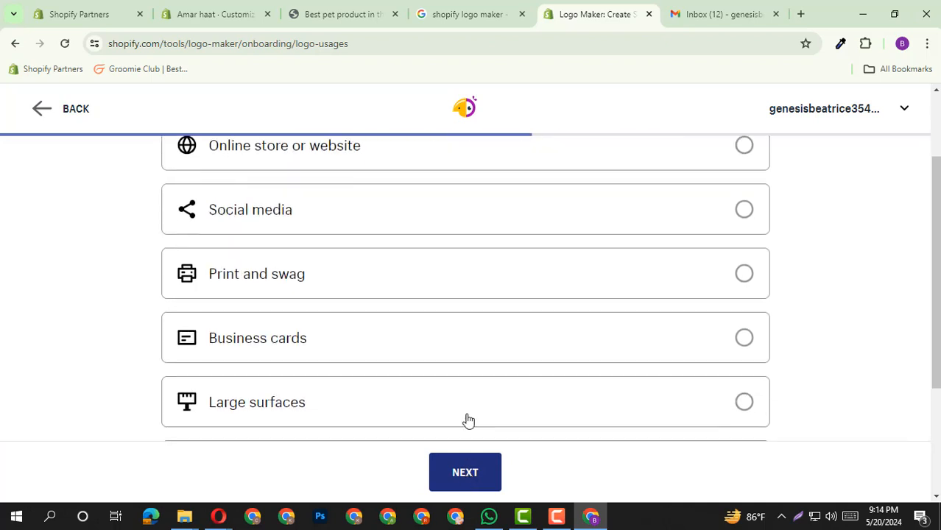
scroll(406, 318, up, 2)
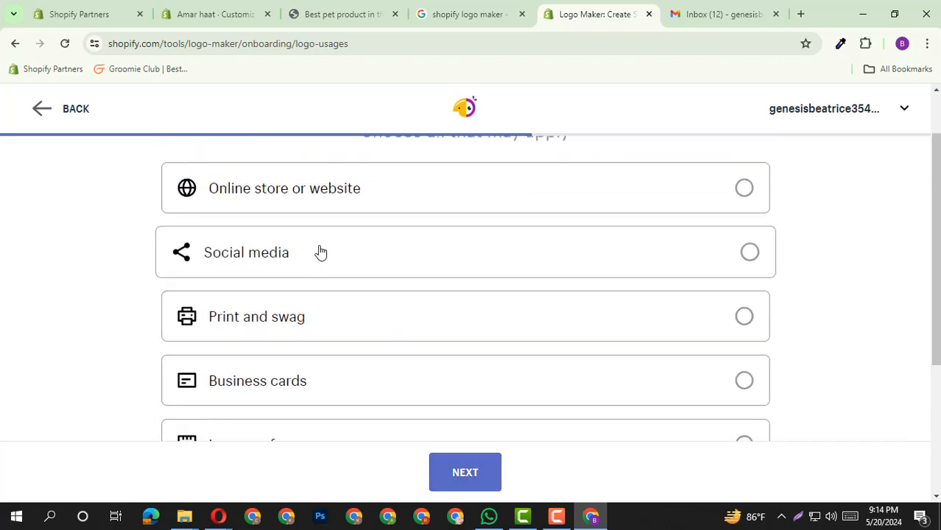
scroll(321, 253, down, 1)
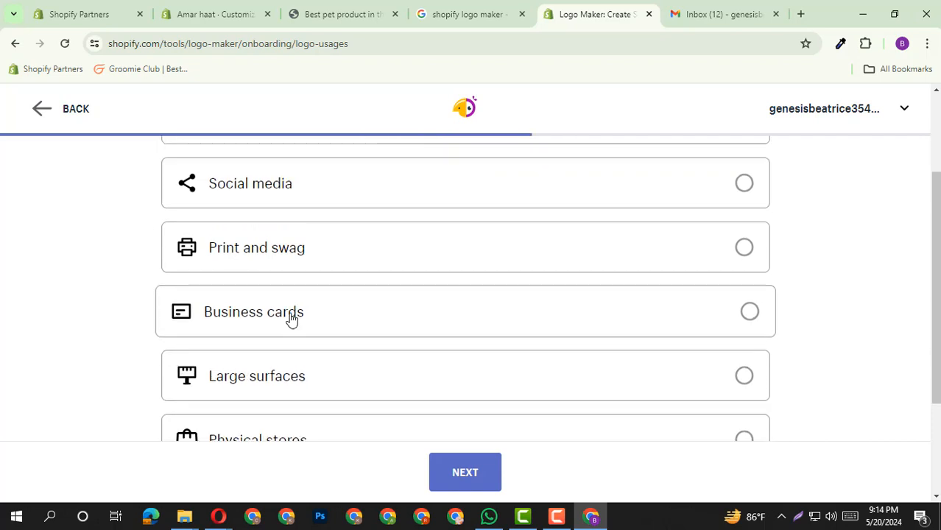
scroll(650, 282, down, 3)
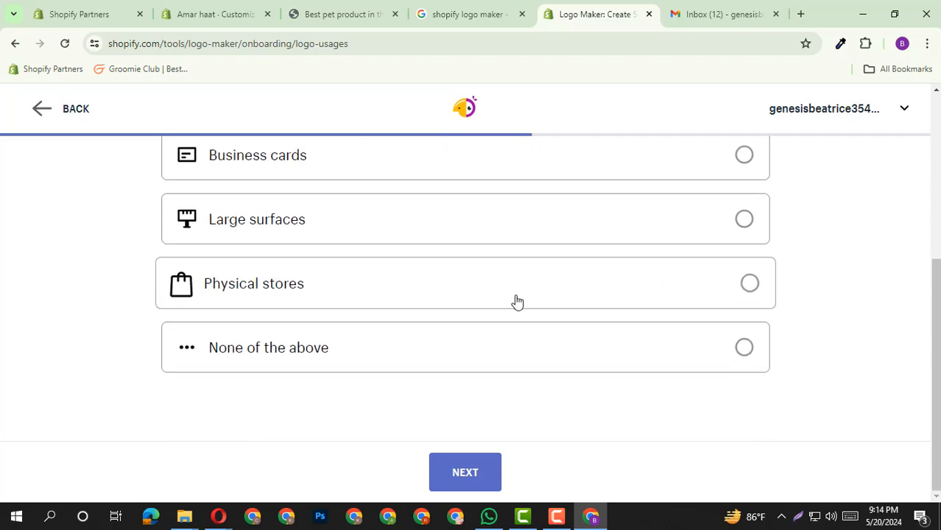
scroll(516, 301, up, 3)
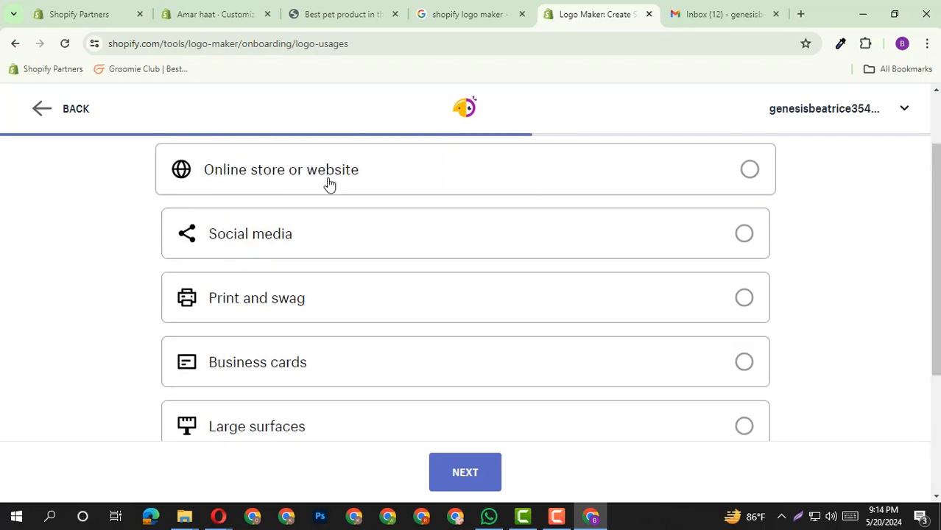
scroll(343, 174, up, 1)
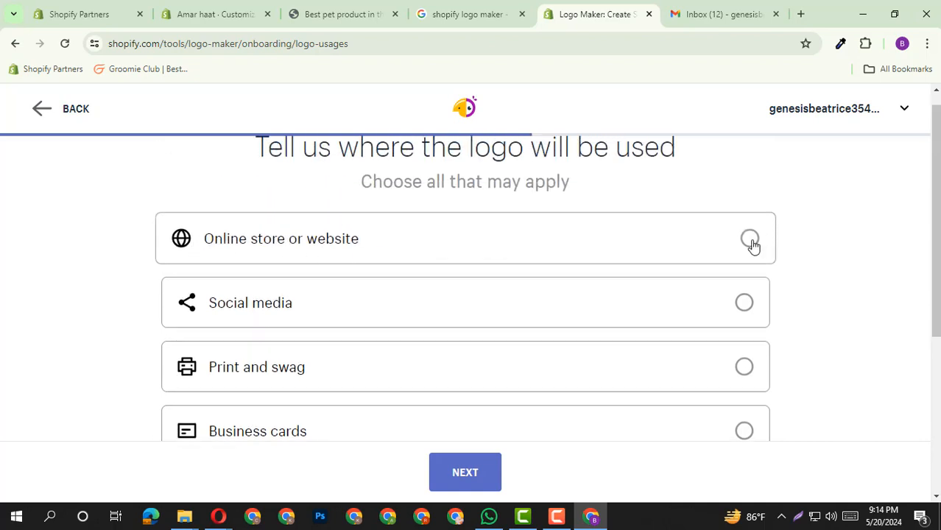
click(313, 246)
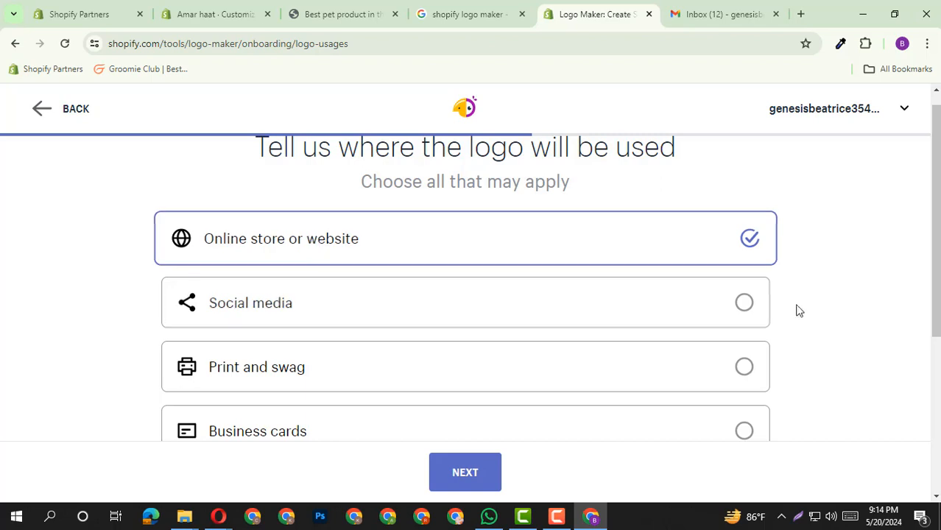
scroll(765, 319, down, 2)
click(465, 472)
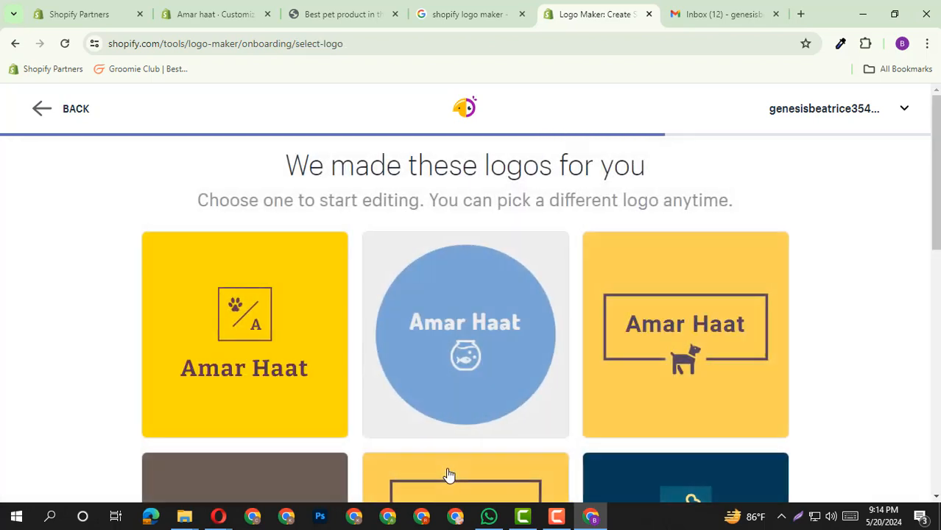
Step: Look through the suggested Amar Haat logos to compare their pet icons, colours and layouts
scroll(449, 474, down, 3)
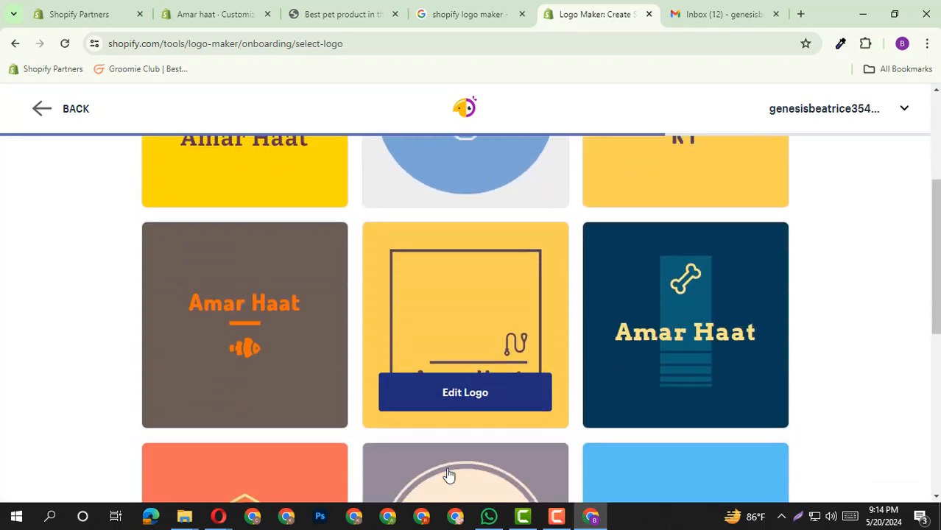
scroll(448, 474, down, 4)
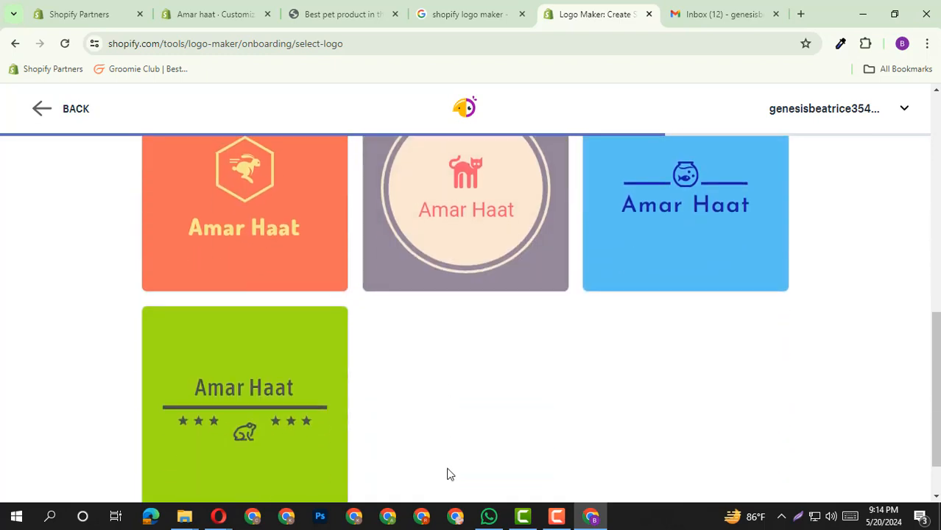
scroll(449, 475, up, 3)
scroll(449, 475, down, 2)
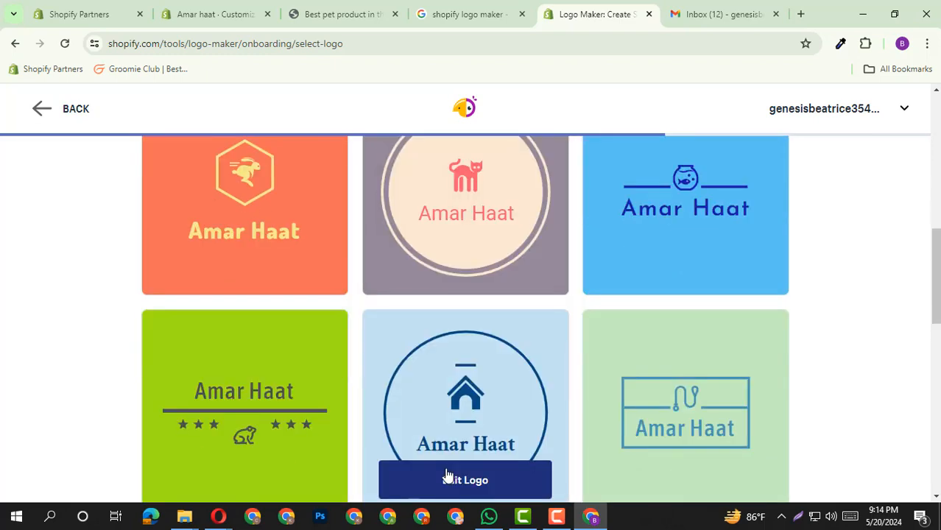
scroll(446, 476, down, 2)
scroll(447, 477, up, 3)
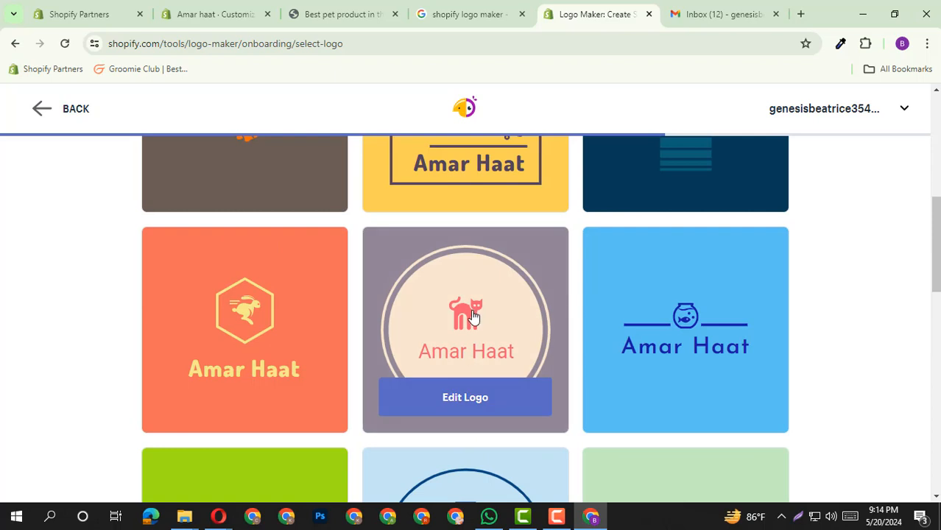
scroll(474, 315, down, 1)
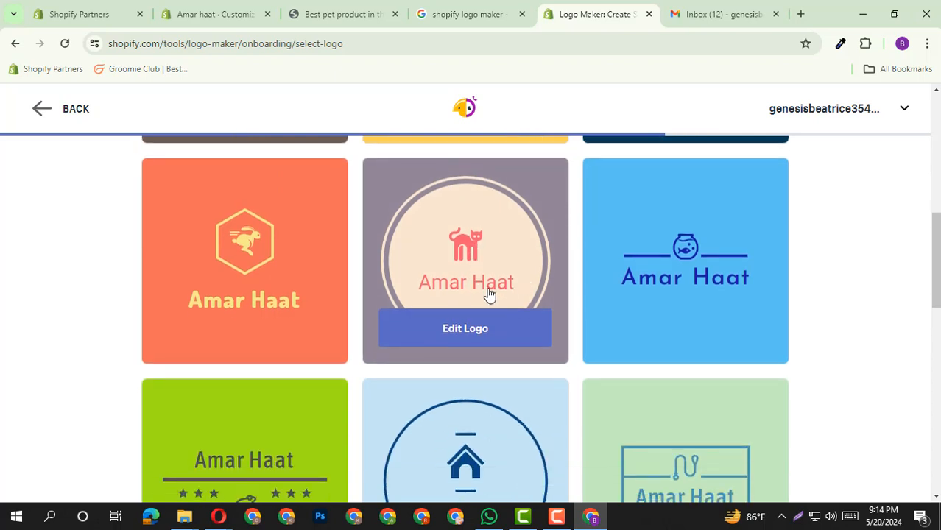
scroll(490, 294, down, 6)
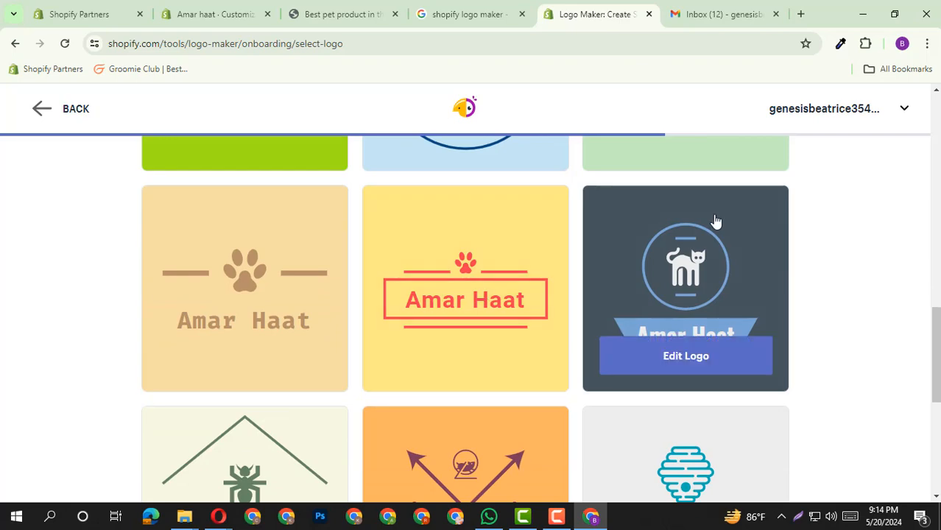
scroll(716, 221, down, 6)
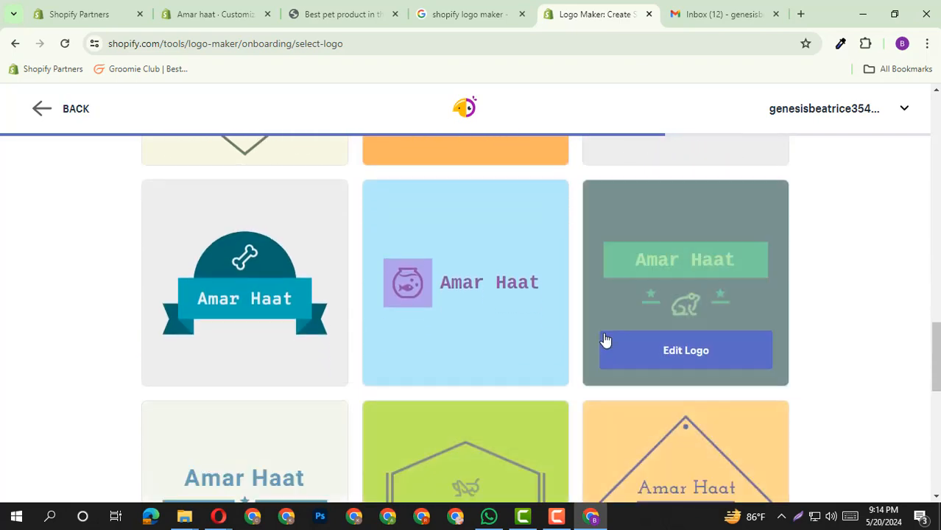
scroll(604, 340, down, 4)
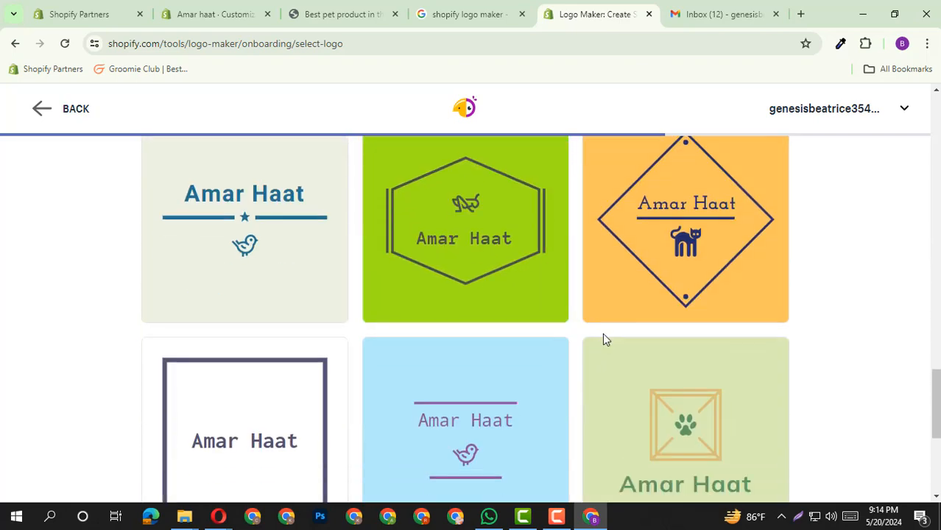
scroll(603, 340, down, 8)
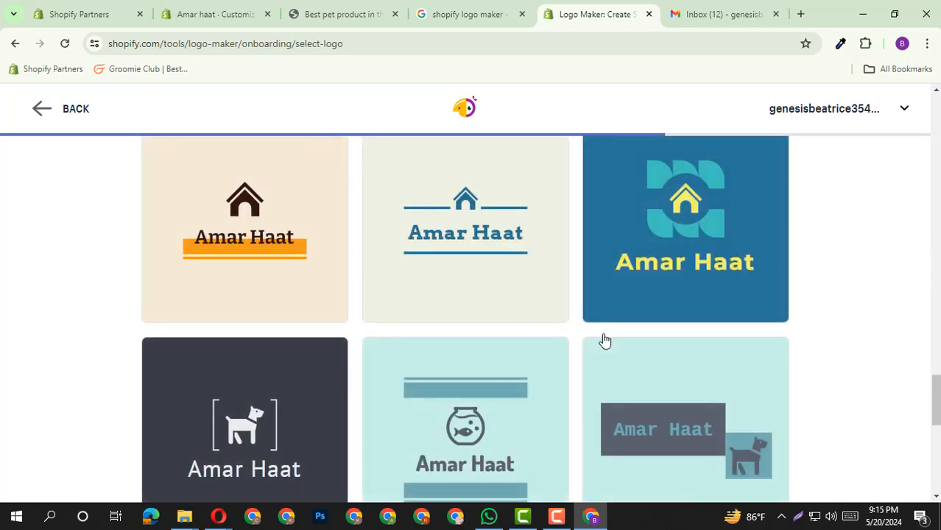
scroll(604, 341, down, 2)
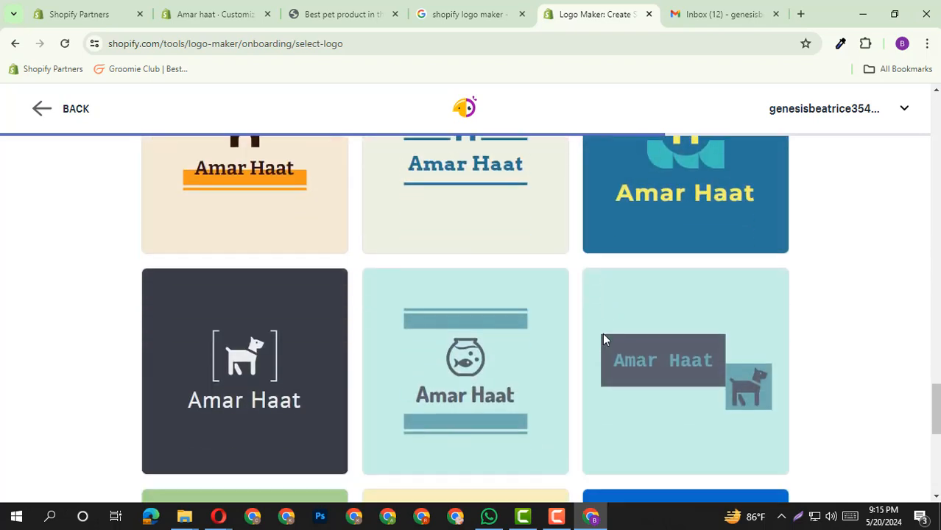
scroll(603, 341, down, 6)
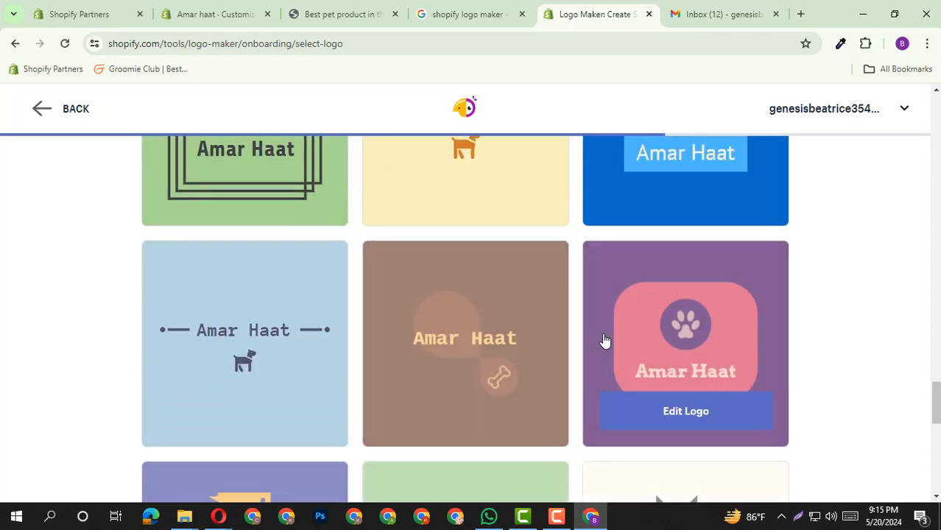
scroll(603, 341, down, 4)
scroll(604, 341, down, 2)
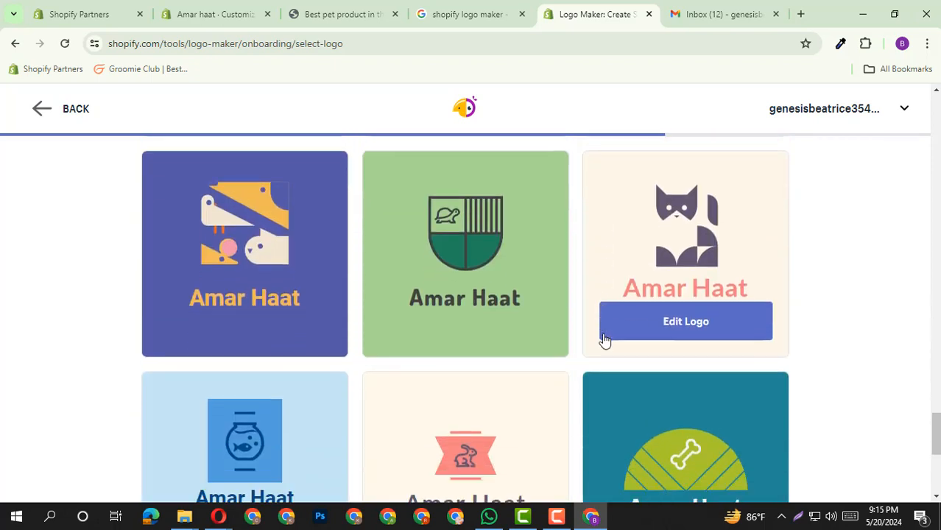
scroll(604, 340, down, 1)
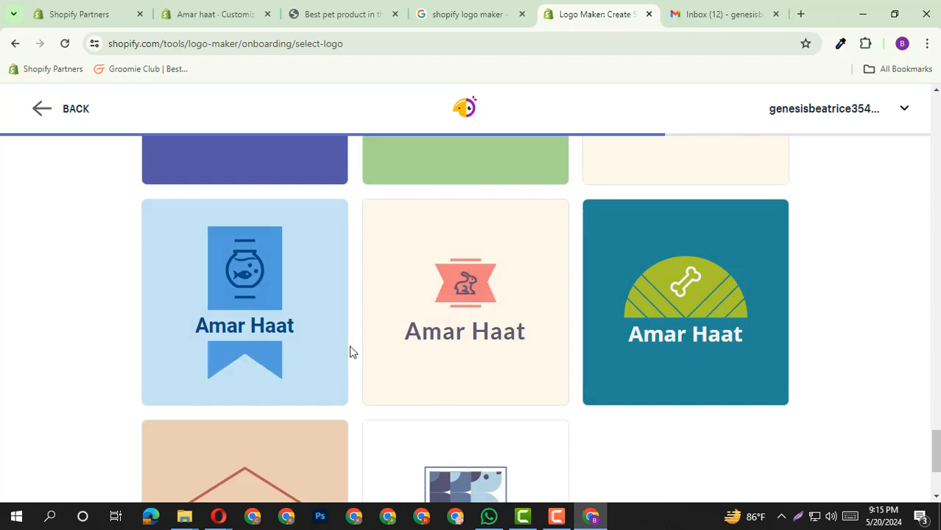
Step: Check the Amar haat name in the storefront header against the suggested logos, ending back in the logo maker
click(322, 8)
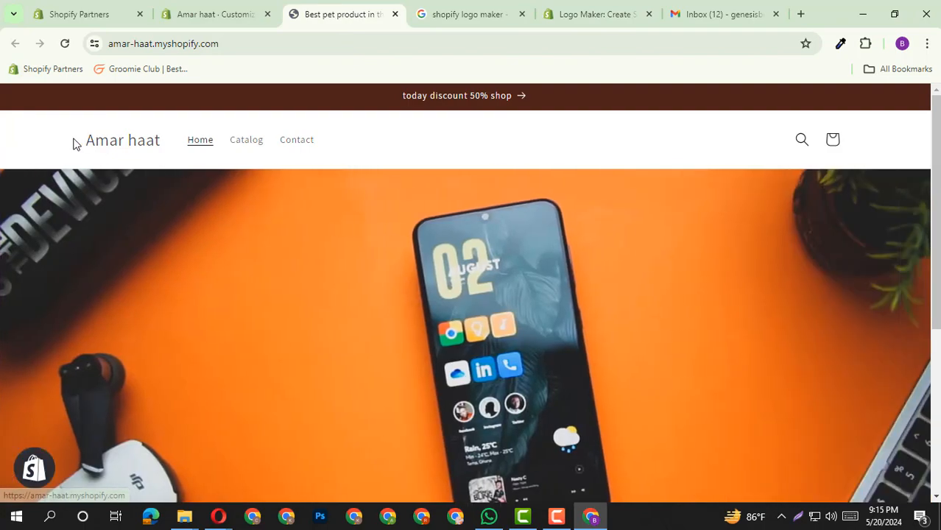
drag(73, 143, 165, 137)
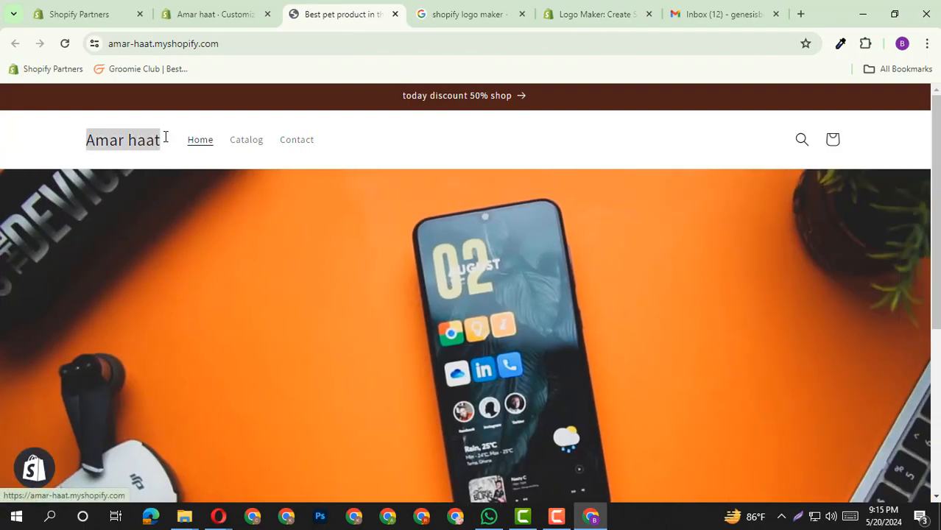
click(611, 10)
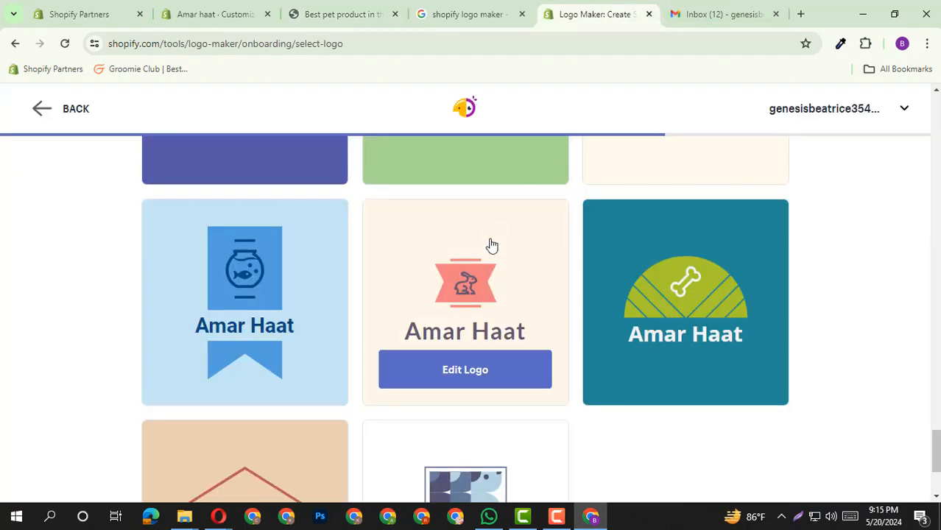
click(339, 14)
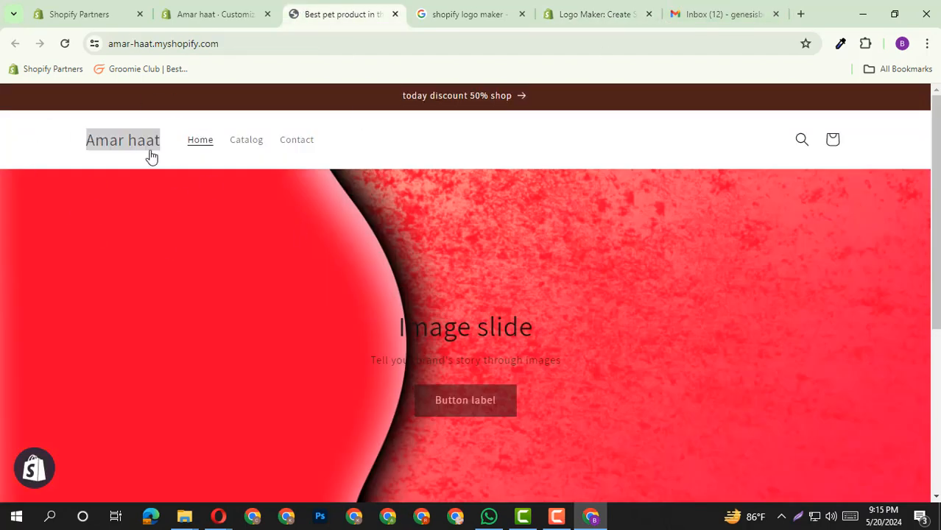
click(600, 14)
Step: Find the pale green logo with a frog in a circle between Amar and Haat and open it for editing
scroll(458, 302, down, 3)
scroll(458, 301, down, 1)
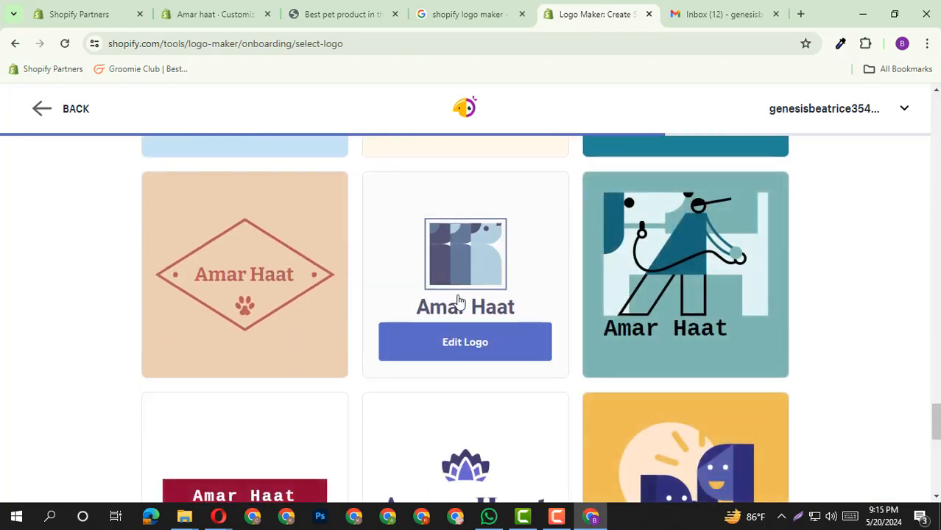
scroll(460, 301, down, 2)
scroll(461, 298, down, 5)
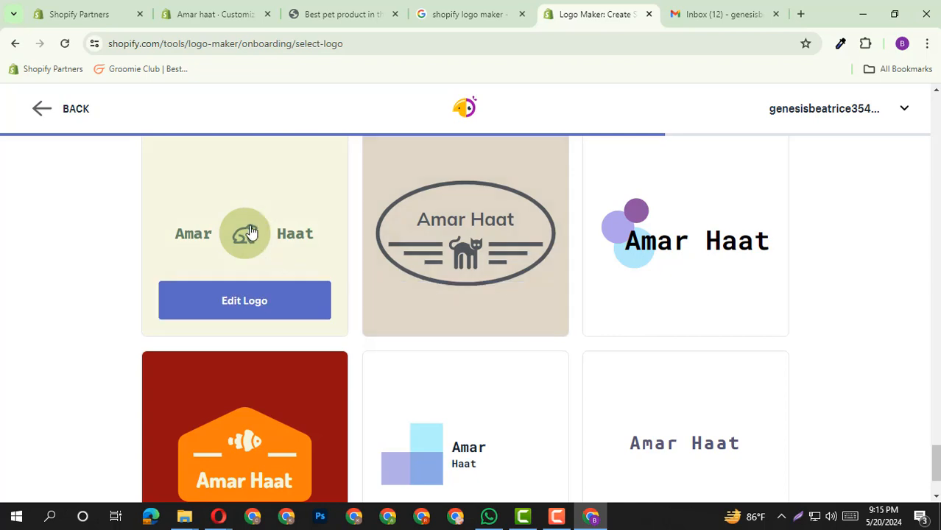
click(243, 313)
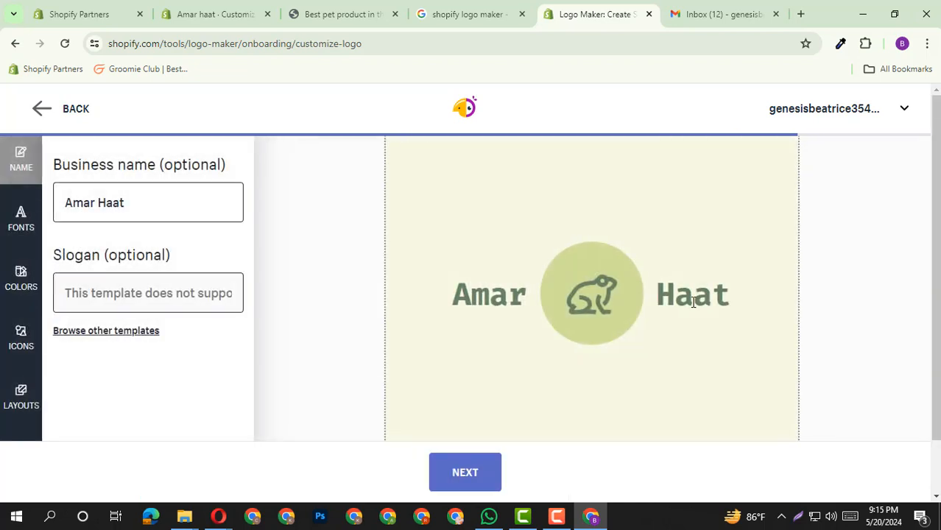
Step: Look over the frog logo and the icon, font and colour options available for customizing it
drag(601, 293, 499, 296)
click(609, 290)
click(22, 341)
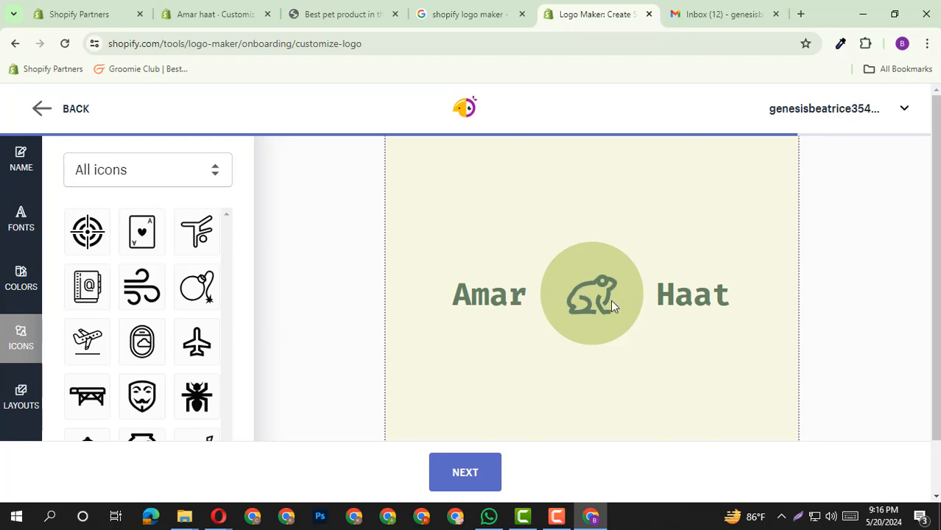
click(9, 225)
click(31, 293)
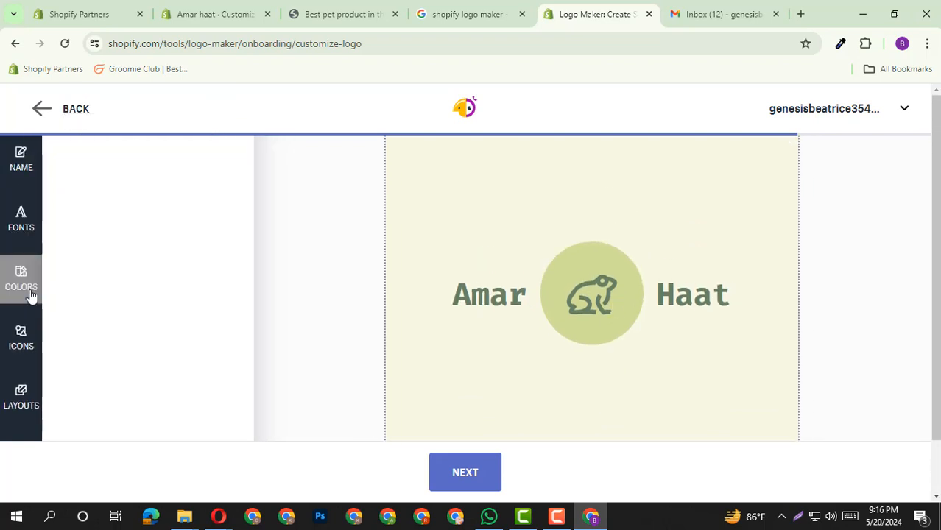
Step: Browse the logo layouts and apply the one with the plain frog between Amar and Haat, without the circle
click(24, 396)
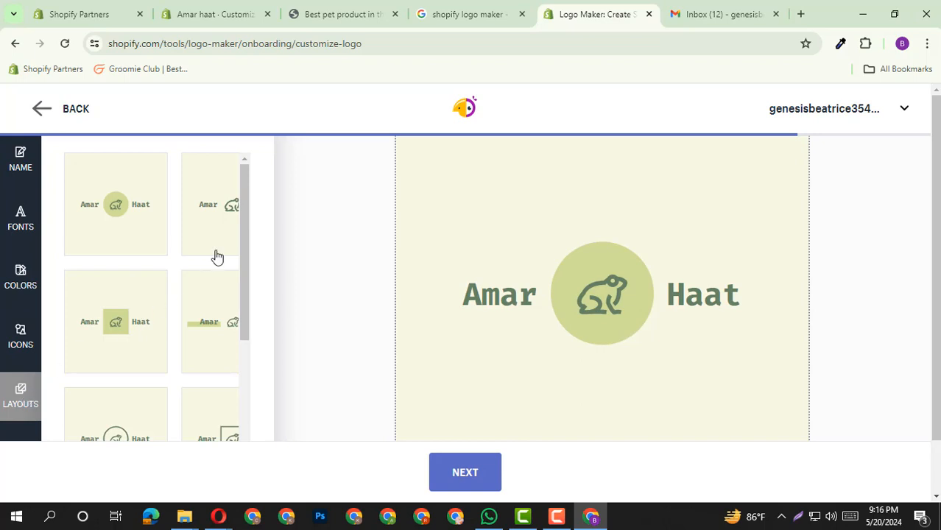
scroll(217, 257, down, 1)
scroll(217, 257, up, 1)
scroll(217, 256, down, 3)
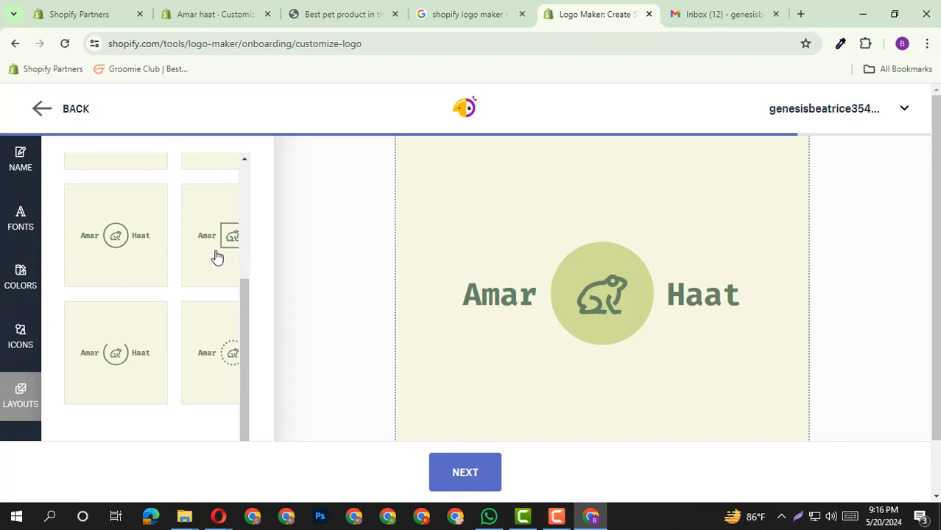
scroll(217, 256, up, 3)
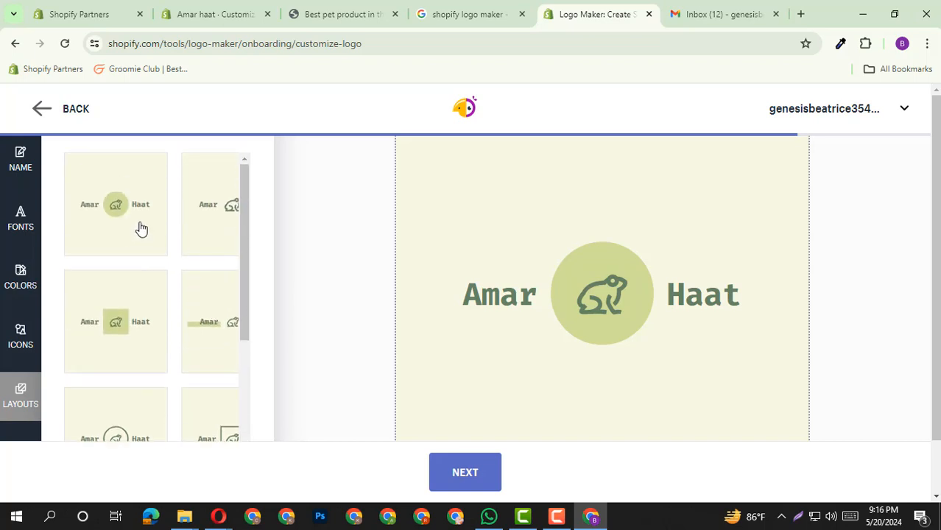
scroll(199, 233, down, 1)
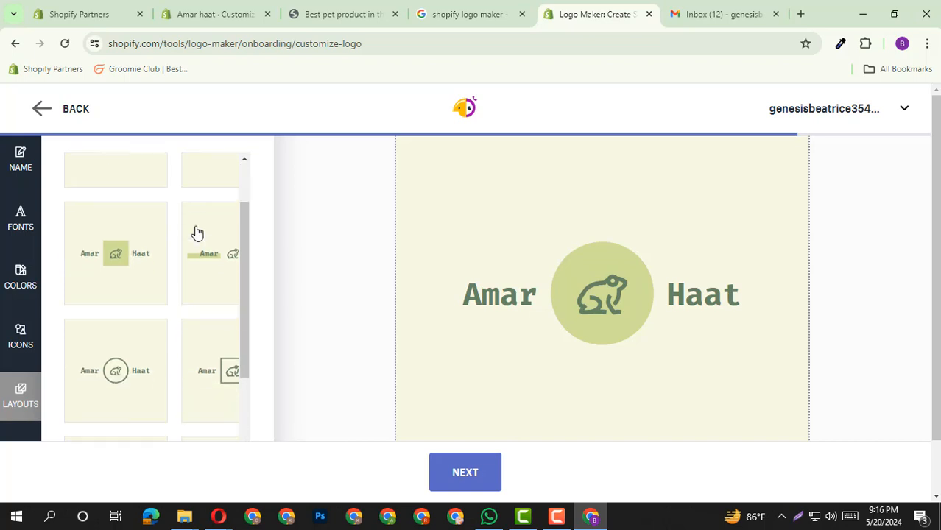
scroll(206, 221, up, 1)
click(204, 236)
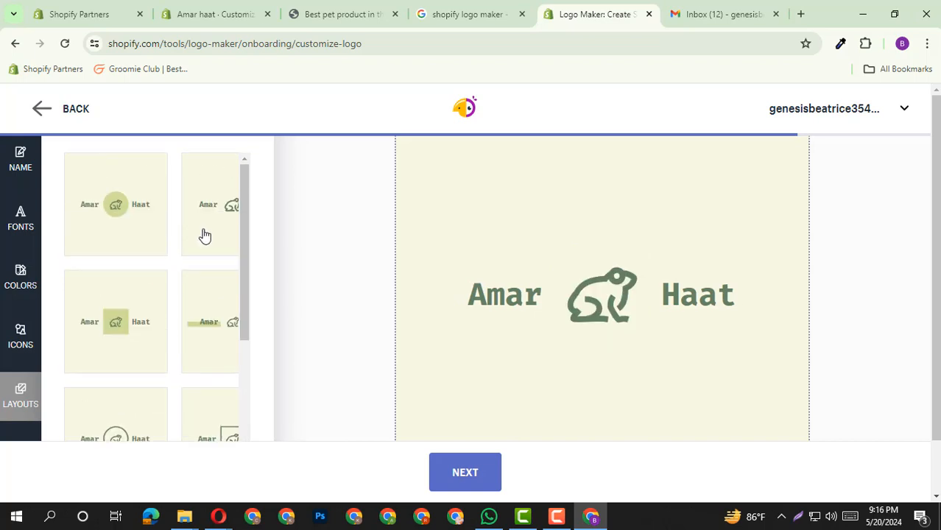
Step: Try the filled square, highlighted-name, outlined square and dotted-circle layouts on the frog logo
click(120, 236)
click(138, 321)
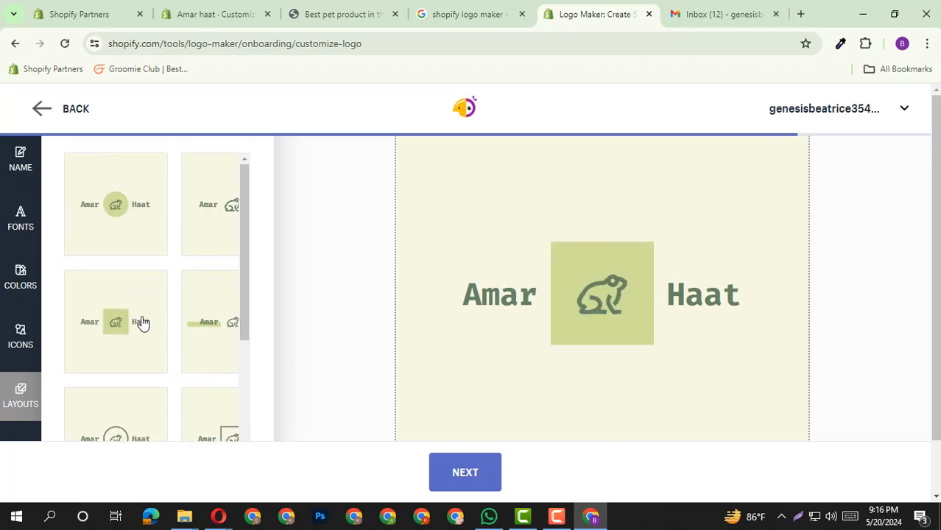
click(216, 322)
scroll(217, 322, down, 1)
scroll(214, 321, down, 1)
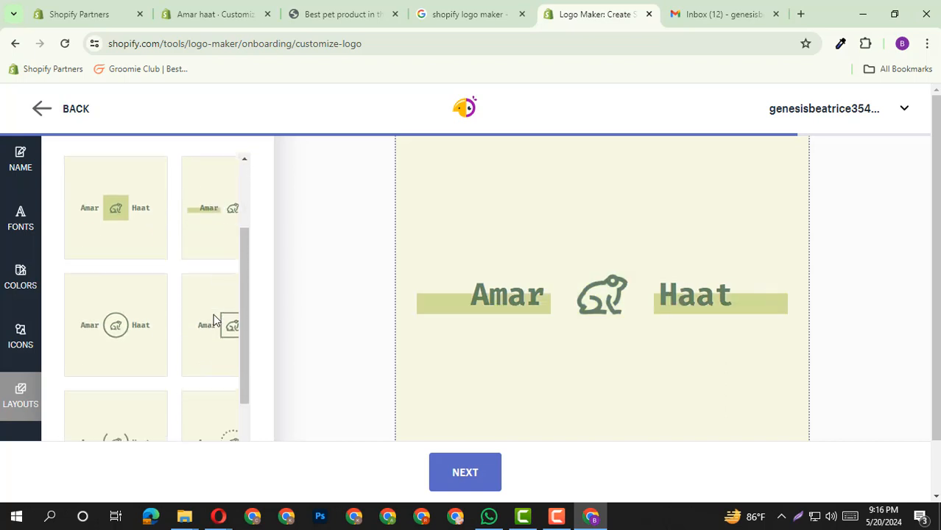
click(215, 319)
scroll(212, 320, down, 1)
click(225, 335)
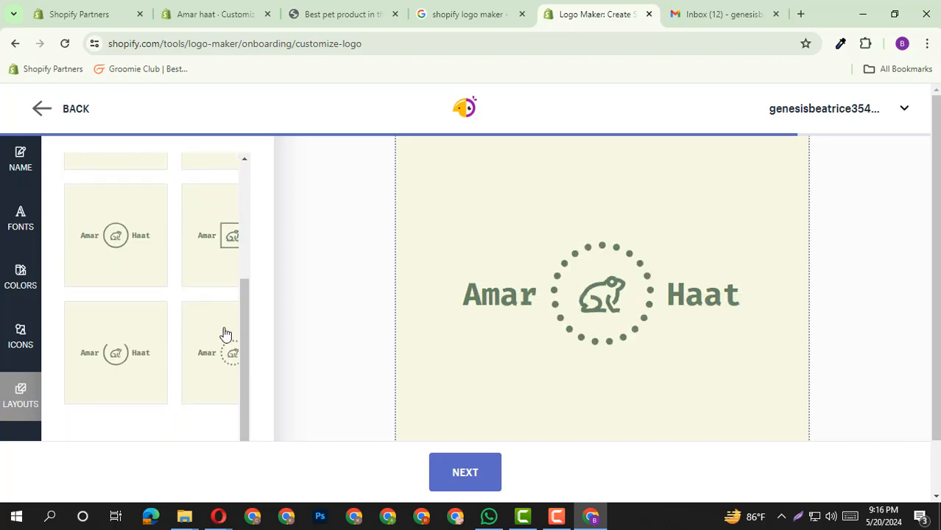
Step: Apply the logo layout that surrounds the frog with a solid ring open at the top
click(138, 353)
scroll(135, 350, down, 1)
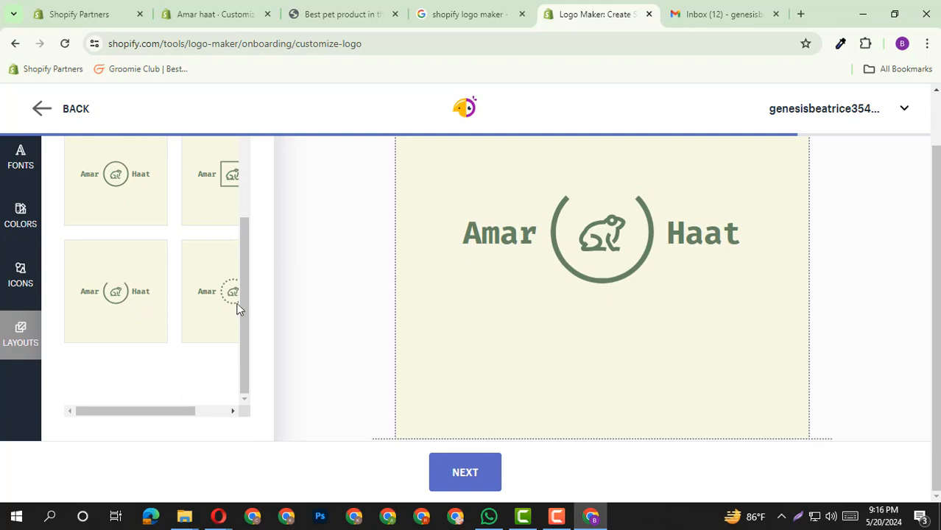
scroll(593, 251, up, 1)
scroll(592, 252, down, 1)
scroll(593, 252, up, 1)
scroll(593, 252, down, 1)
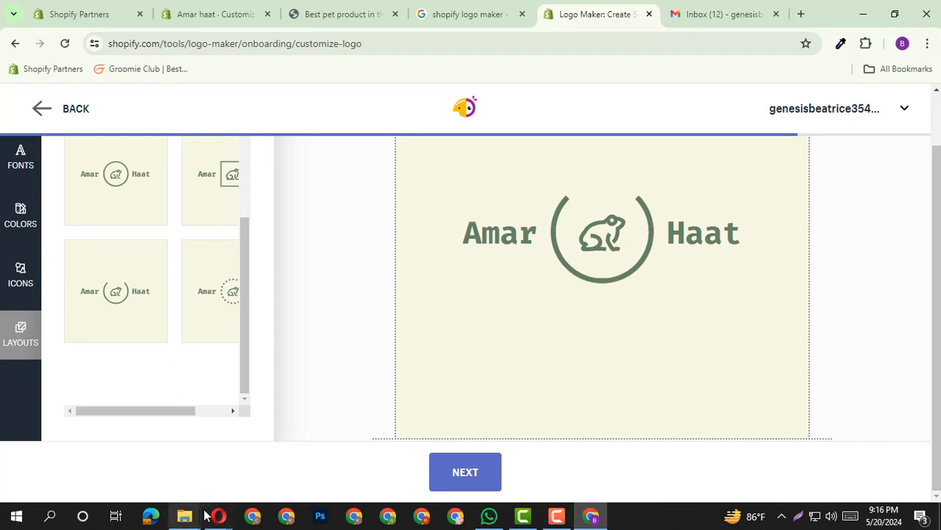
Step: Switch to Facebook in Opera and copy the latest "Today class link join here" message from the Shopify With Digital Mark... group chat
mouse_move(218, 516)
click(151, 471)
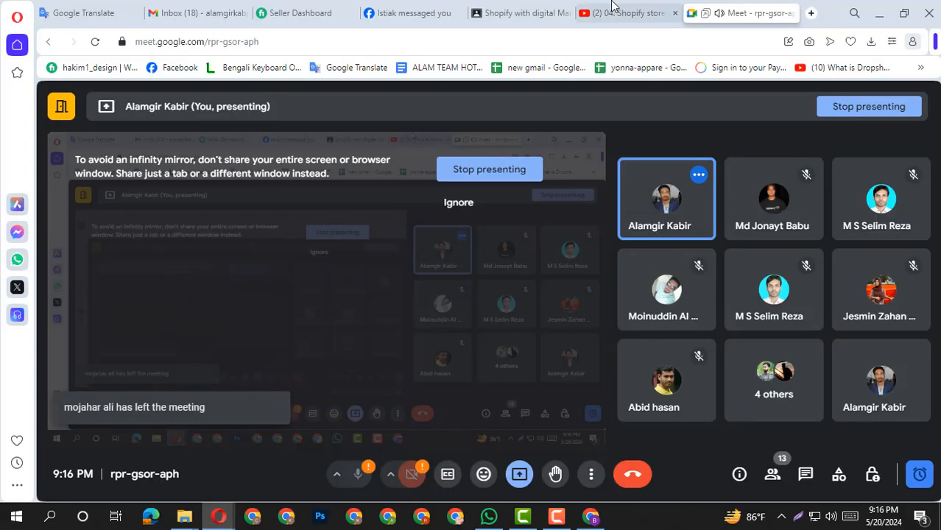
click(409, 12)
click(842, 100)
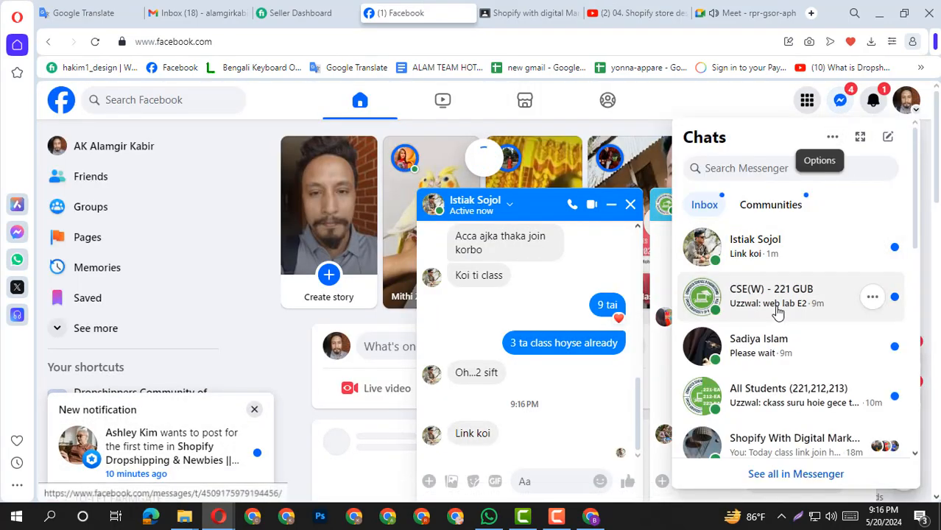
scroll(800, 346, down, 3)
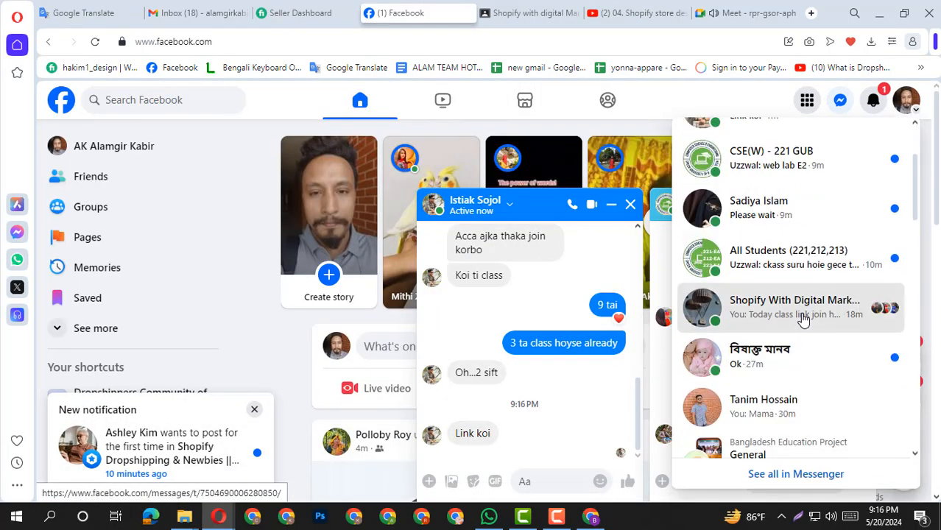
click(804, 318)
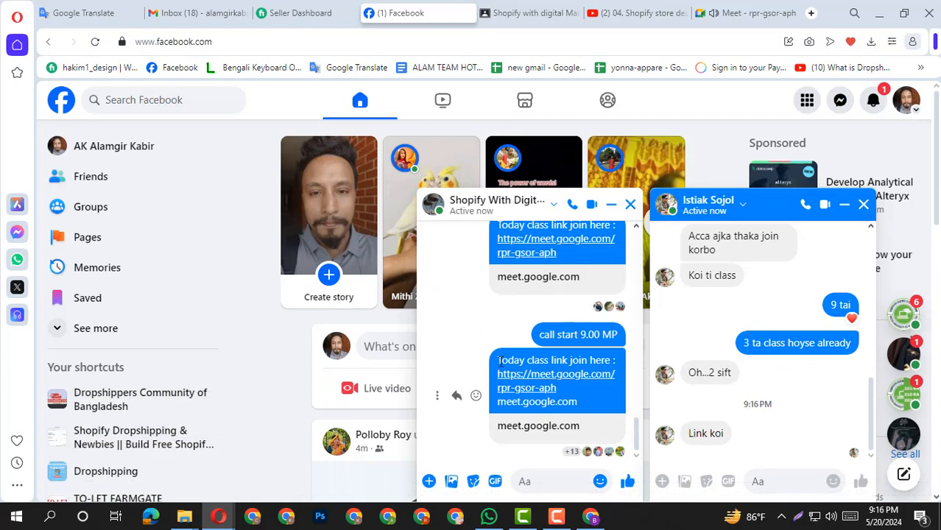
drag(496, 360, 579, 425)
key(ctrl+c)
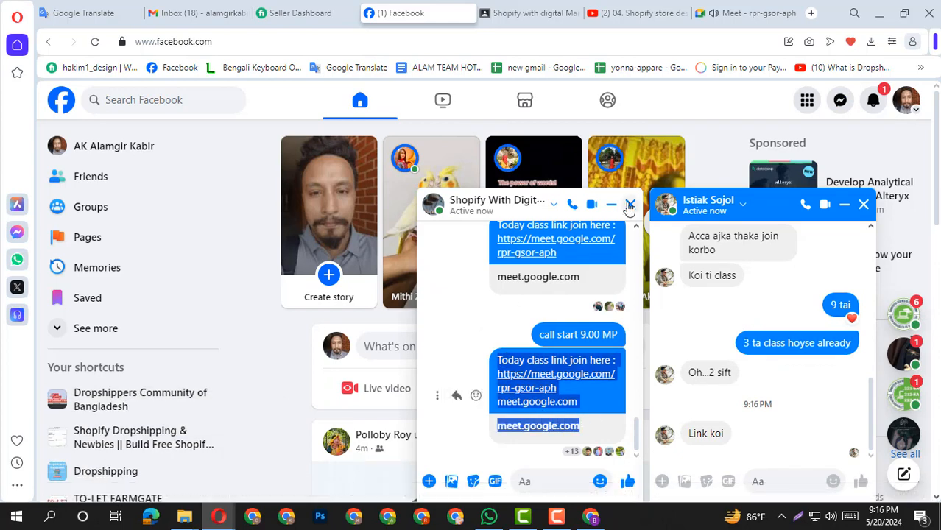
Step: Close the group chat and send the copied class link to the contact who asked "Link koi"
click(631, 204)
click(519, 481)
key(ctrl+v)
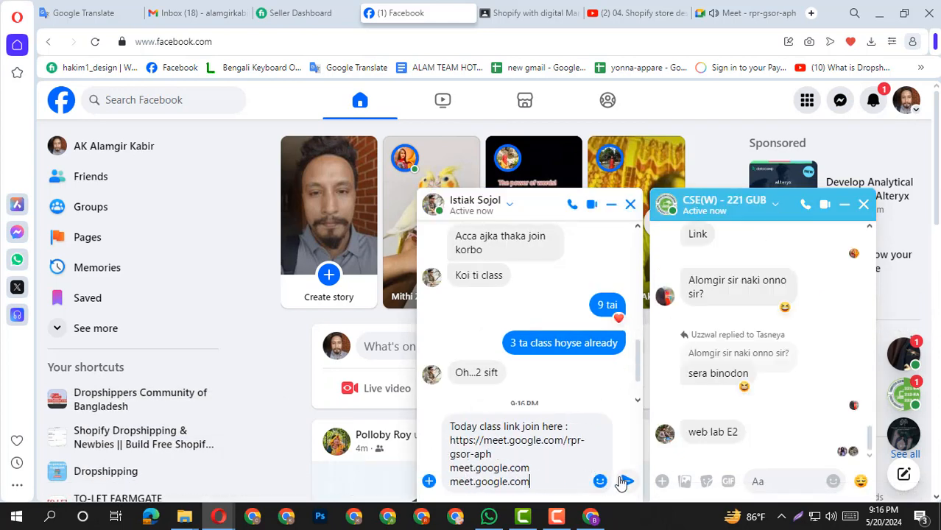
click(626, 480)
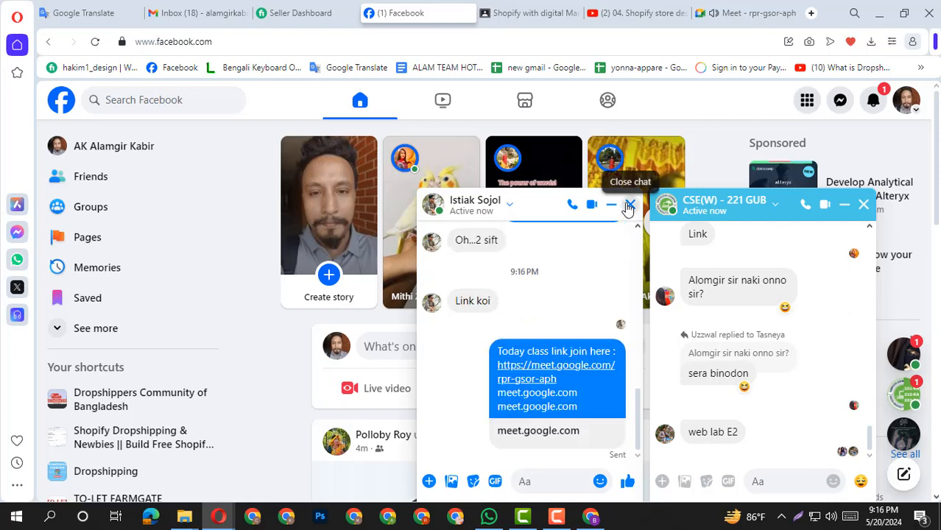
Step: Close the private Facebook chats and return to the Hatchful logo editor in Chrome
click(629, 205)
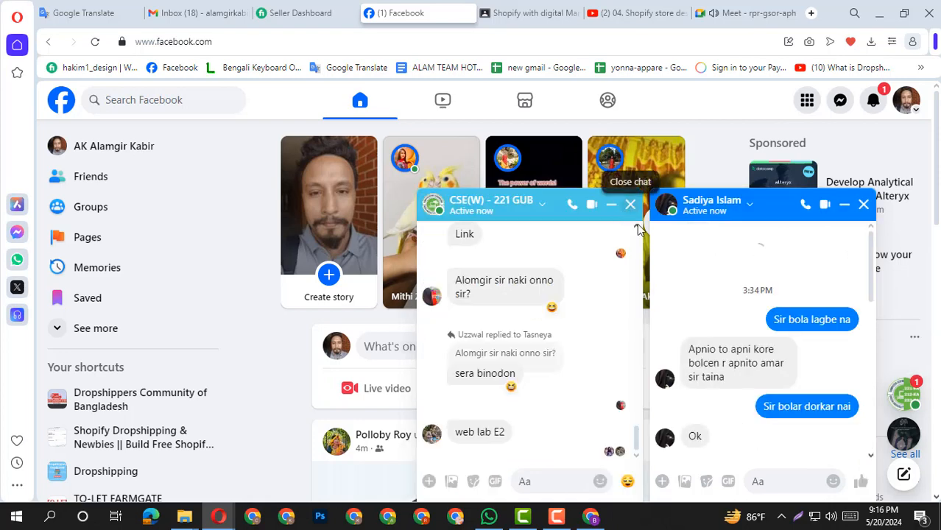
click(864, 205)
click(863, 205)
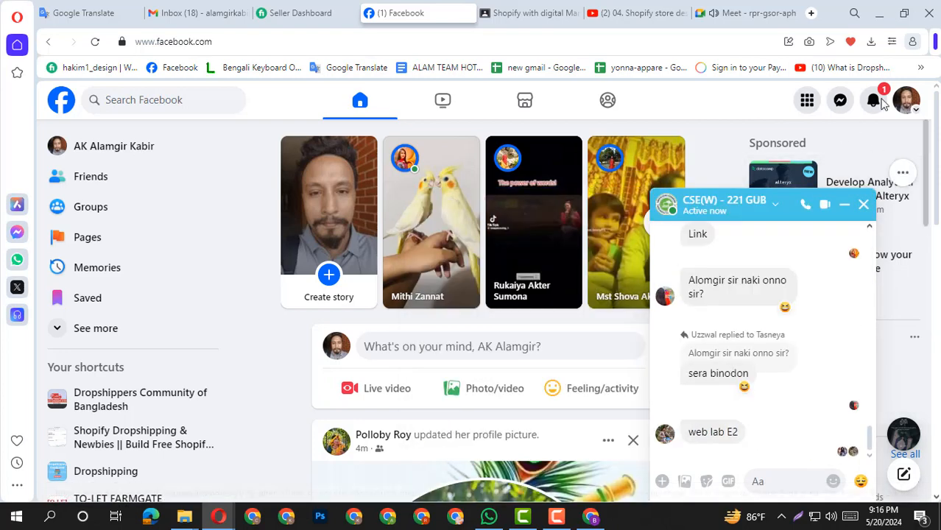
click(879, 13)
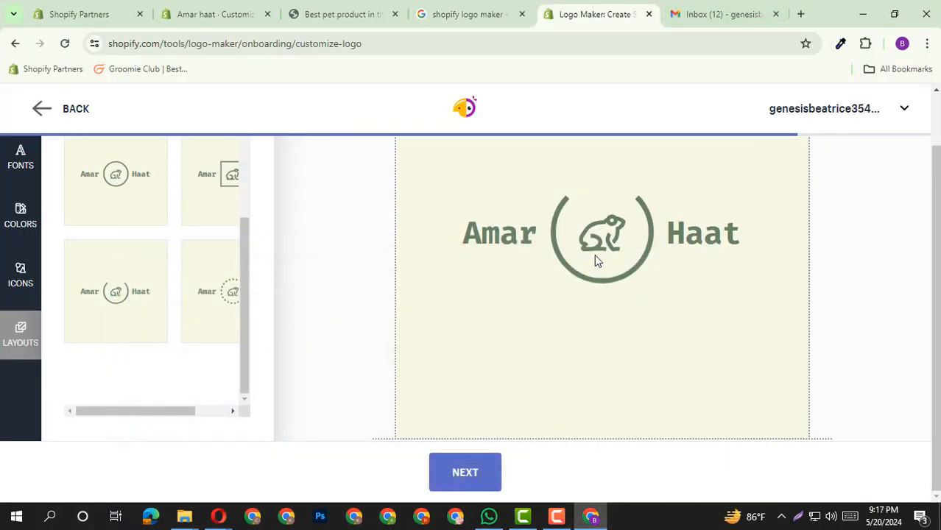
Step: Finish the Amar Haat logo design, review its social media previews and request the free logo package download
scroll(595, 255, up, 1)
scroll(595, 254, down, 1)
click(475, 471)
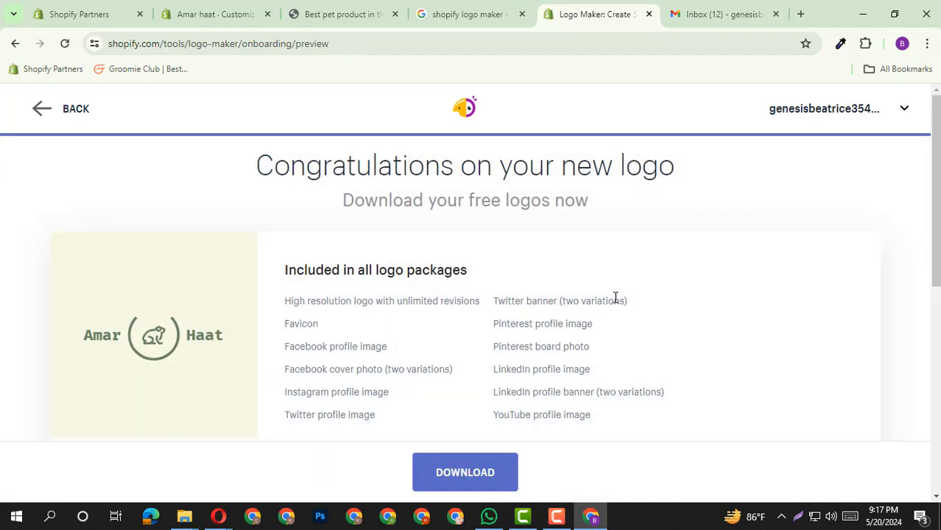
scroll(617, 290, down, 6)
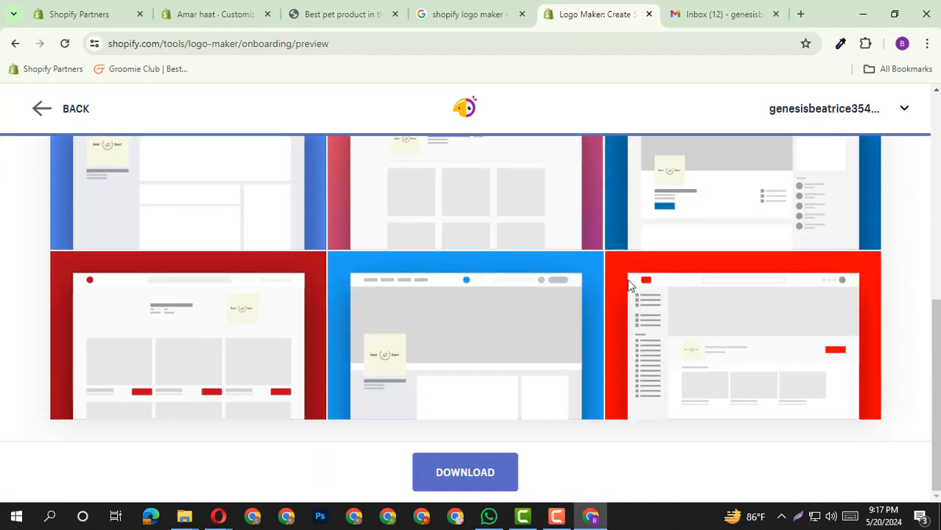
scroll(549, 353, up, 1)
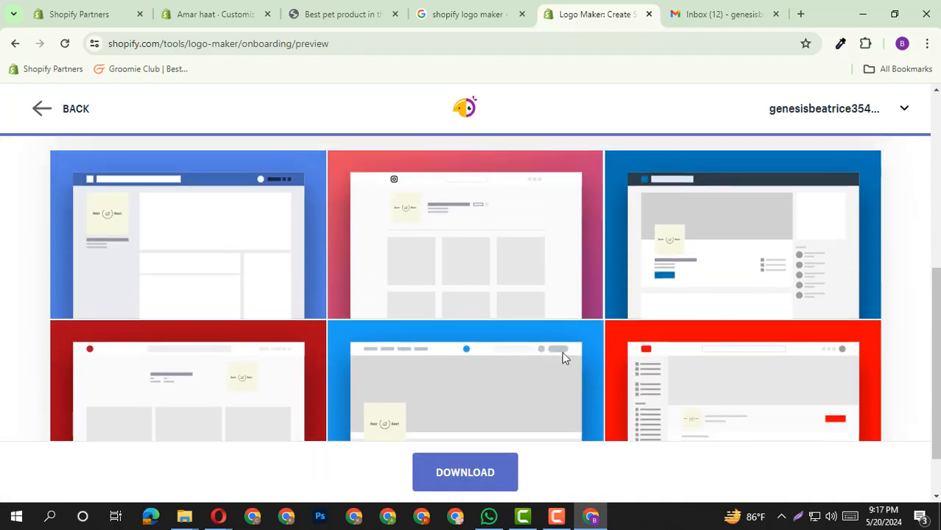
click(473, 478)
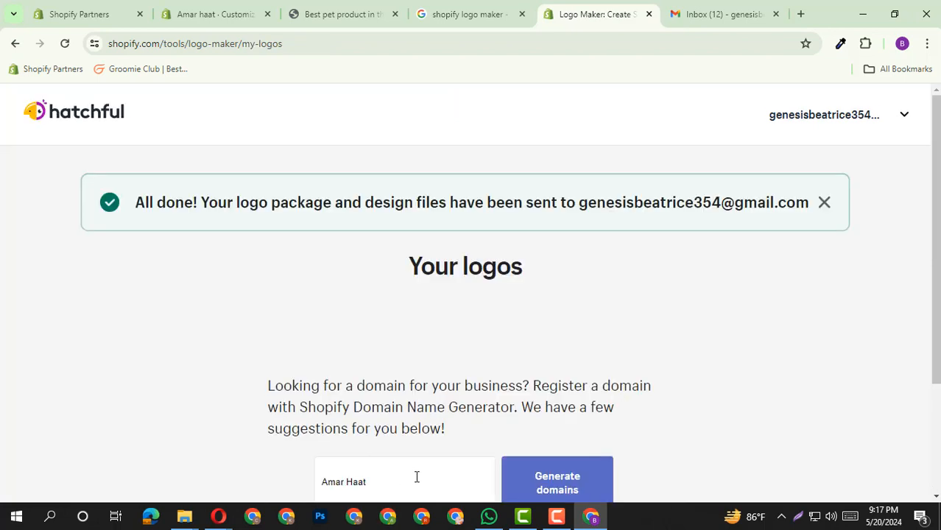
Step: Check the delivery address for the logo package and look for the package in the Gmail inbox, ending on Hatchful's logos page
drag(578, 204, 735, 212)
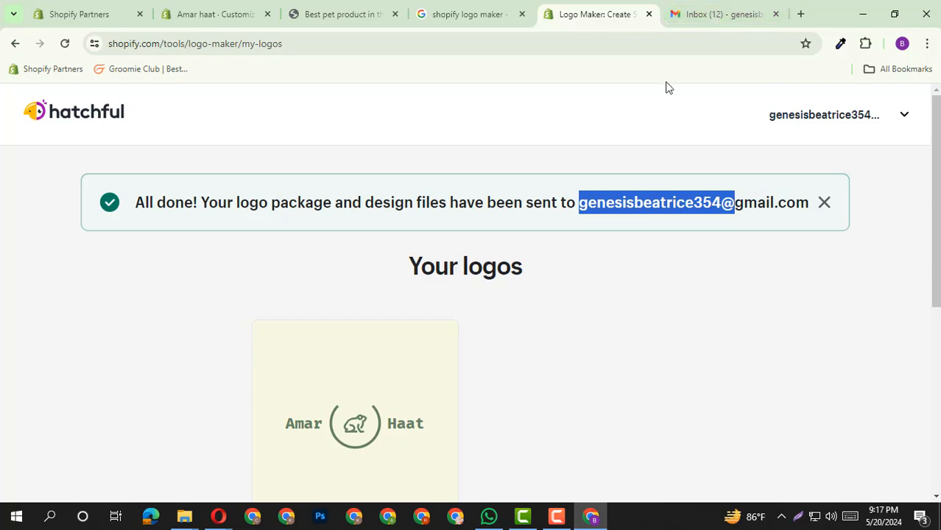
click(750, 22)
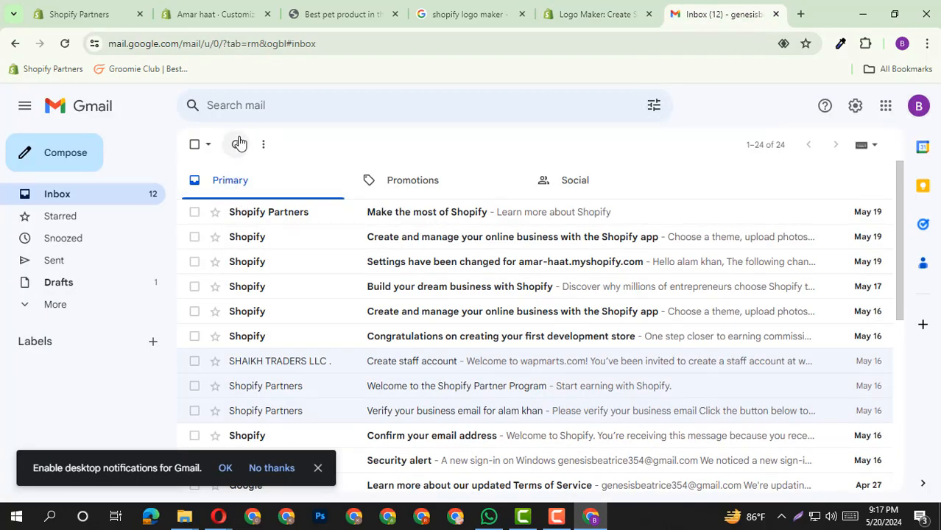
scroll(474, 253, down, 1)
scroll(474, 253, up, 1)
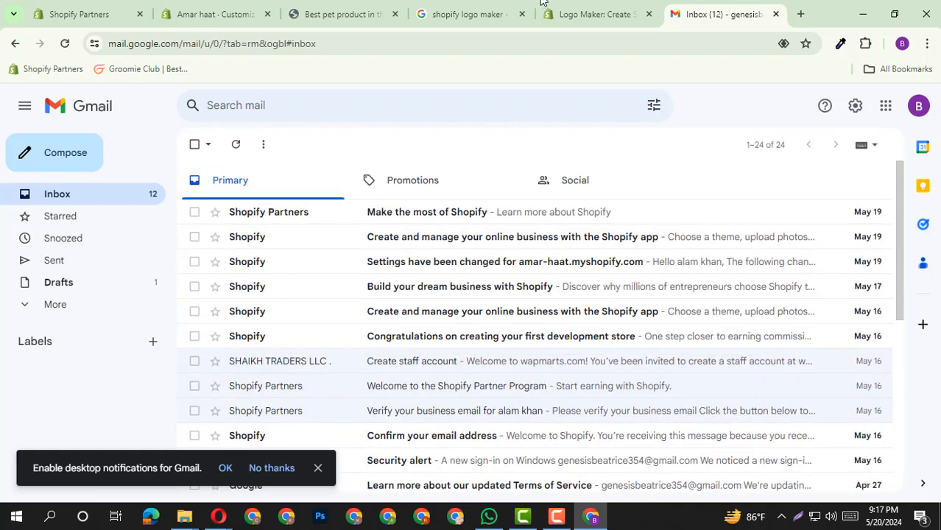
click(600, 15)
triple_click(621, 214)
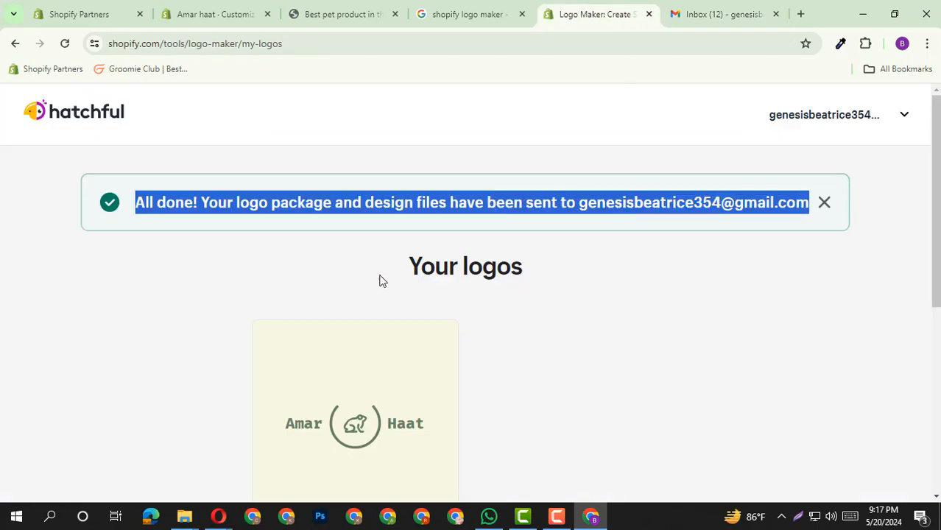
scroll(381, 280, down, 3)
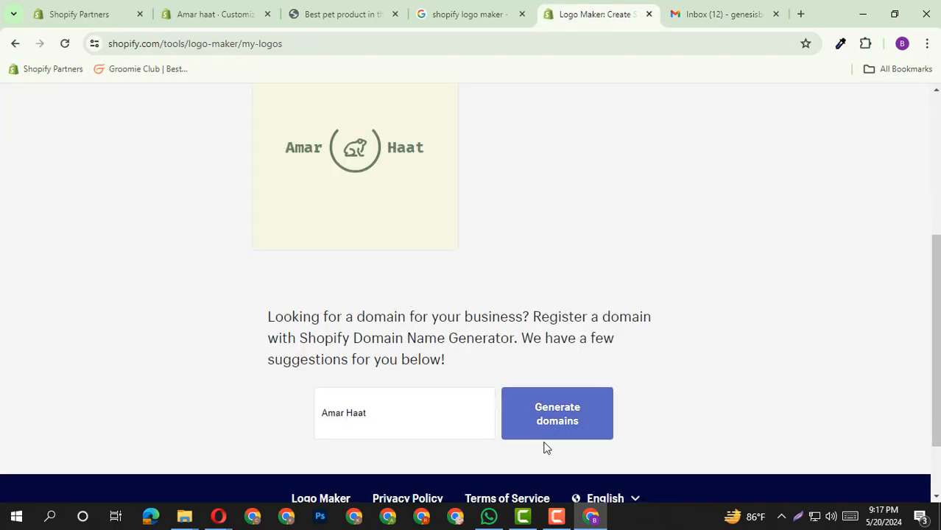
Step: Reload the Gmail inbox and check the "Make the most of Shopify" message for the logo files, ending back in the inbox
click(720, 14)
click(263, 146)
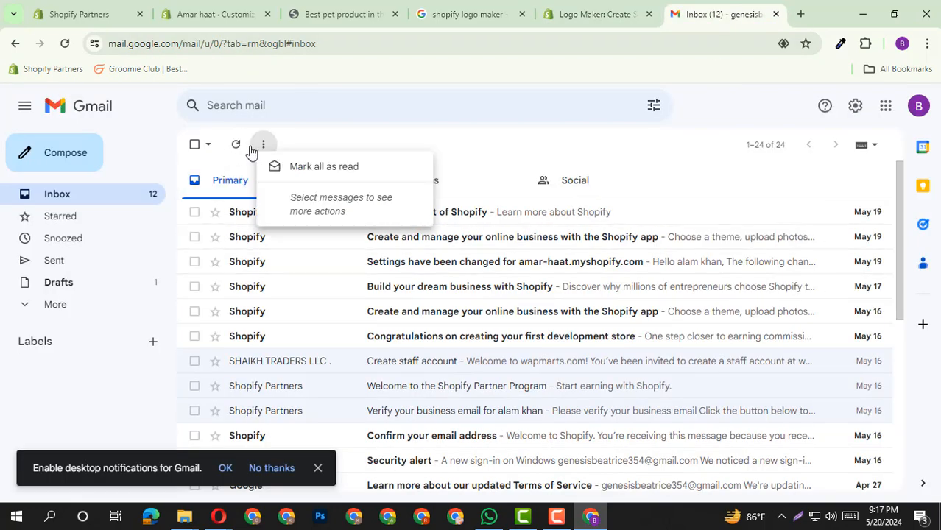
click(237, 146)
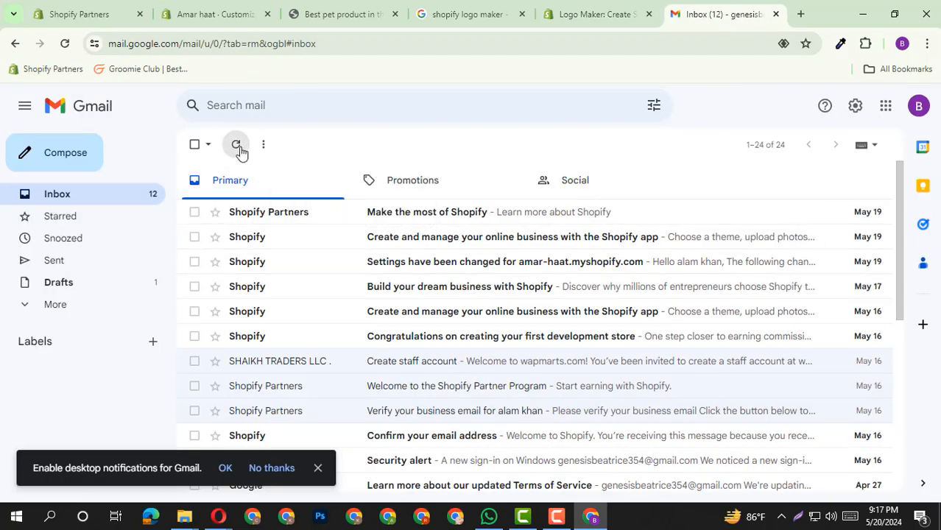
click(65, 44)
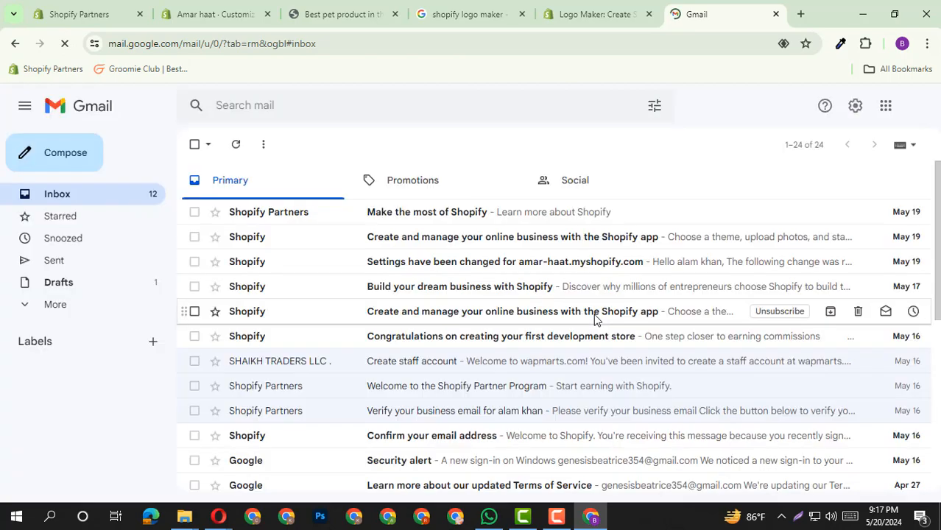
click(313, 216)
scroll(504, 246, down, 3)
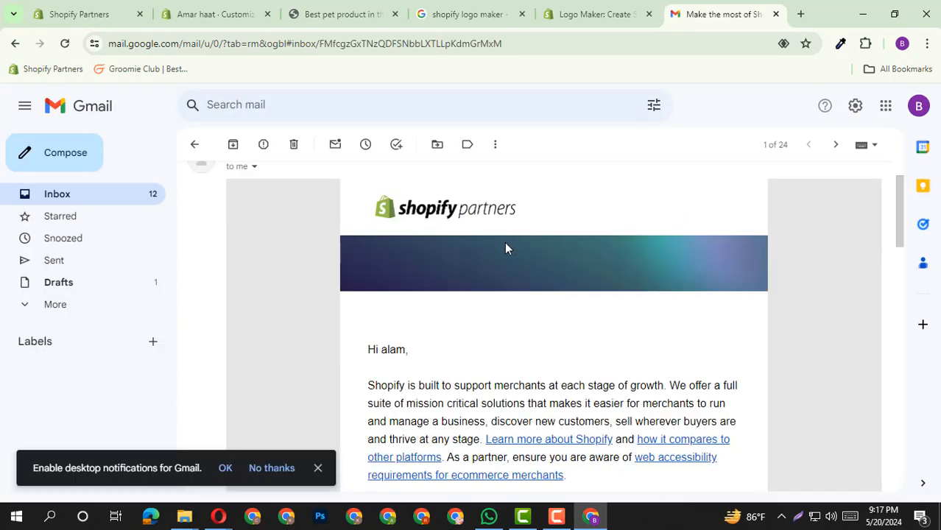
click(193, 145)
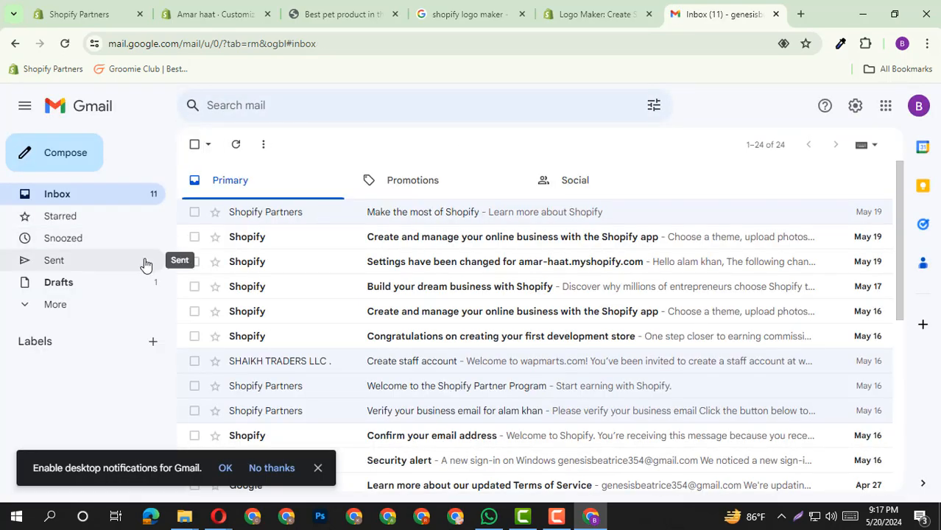
Step: Compare the signed-in Gmail account with the delivery address shown by Hatchful, ending back in the inbox
click(918, 106)
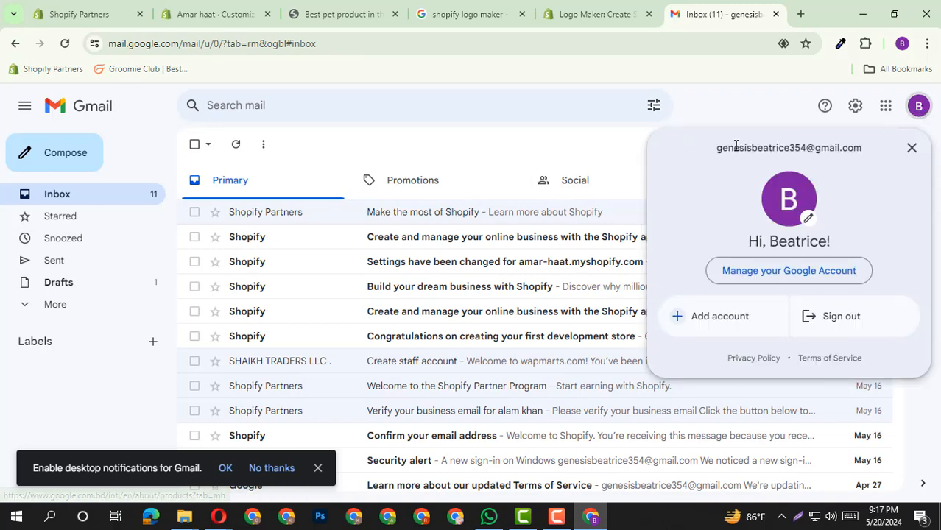
click(645, 12)
scroll(615, 261, up, 5)
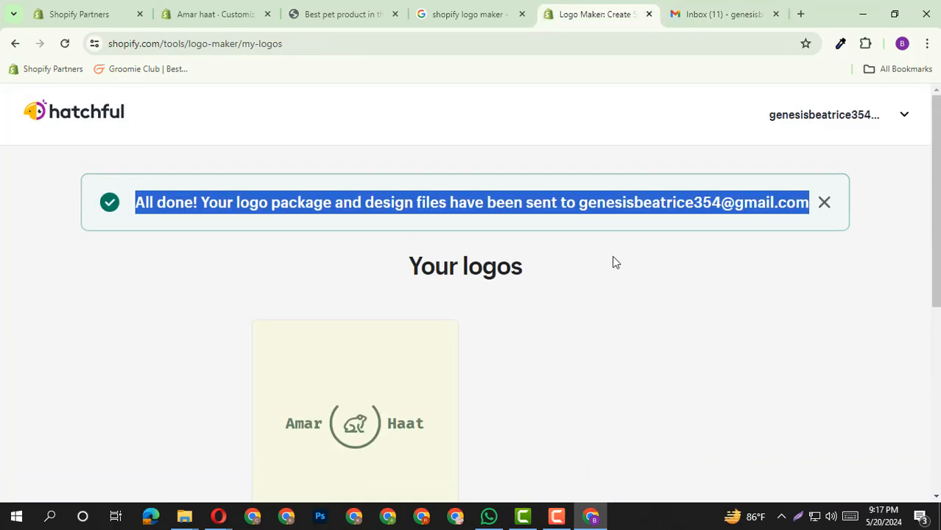
click(726, 12)
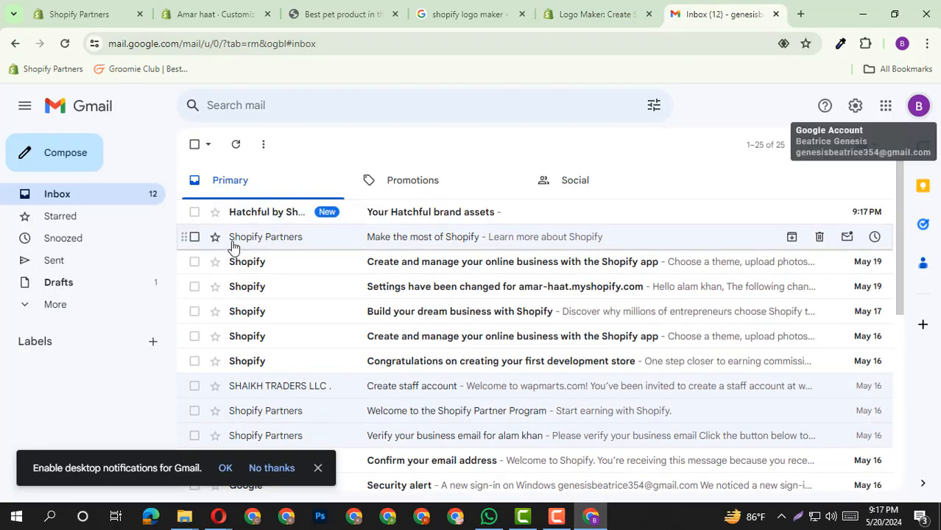
Step: Open the "Your Hatchful brand assets" e-mail and download HatchfulExport-All.zip
click(307, 215)
scroll(476, 237, down, 1)
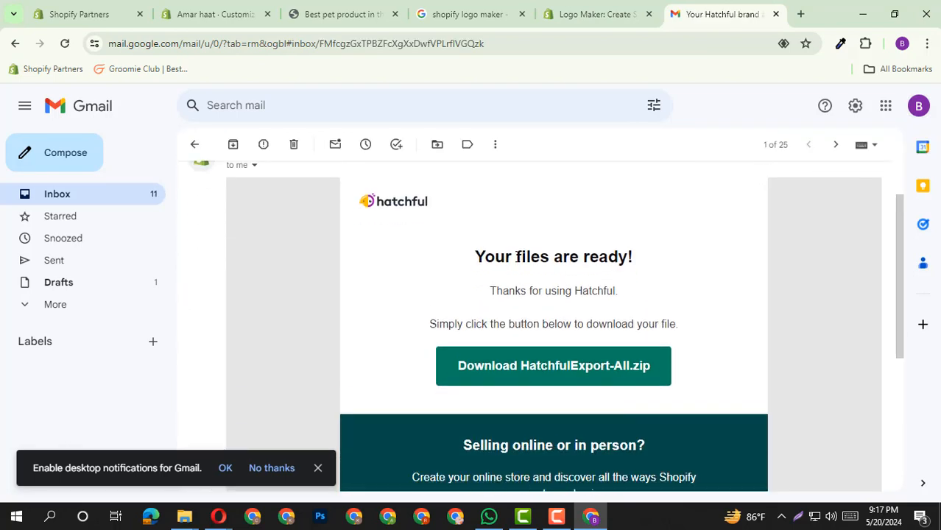
drag(480, 260, 626, 258)
triple_click(627, 257)
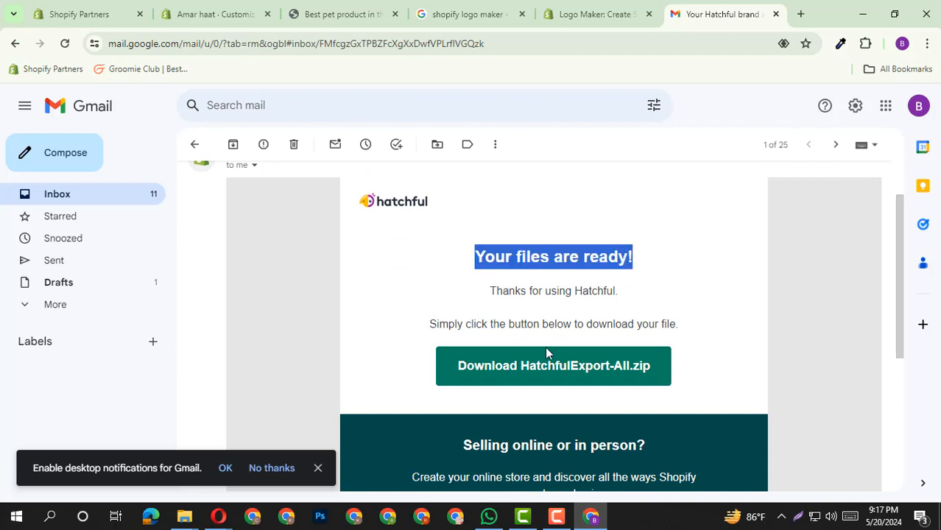
click(595, 375)
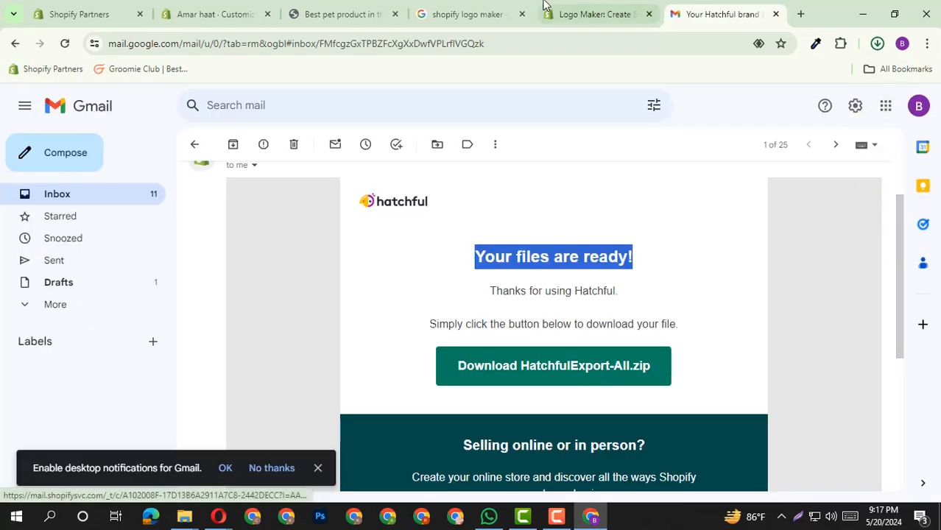
Step: Locate the downloaded HatchfulExport-All (1).zip in the Downloads folder and maximize the folder window
click(594, 13)
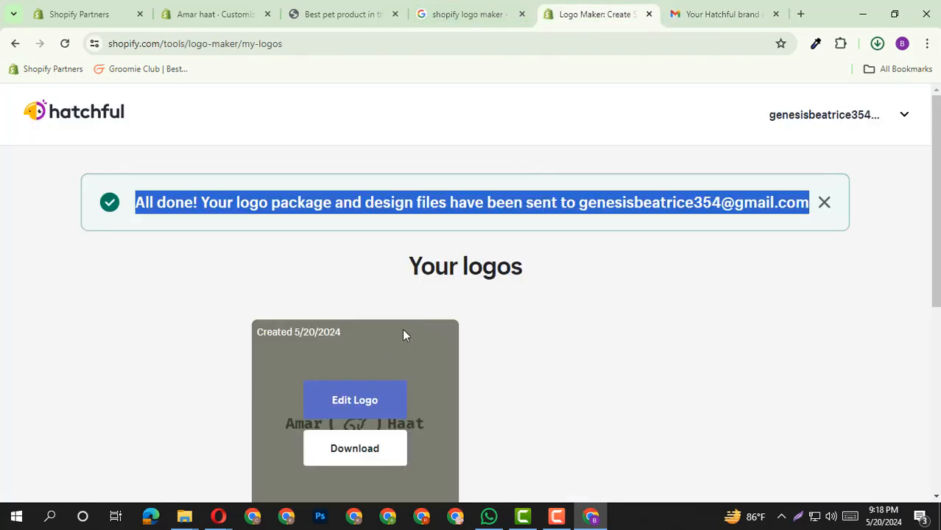
click(729, 15)
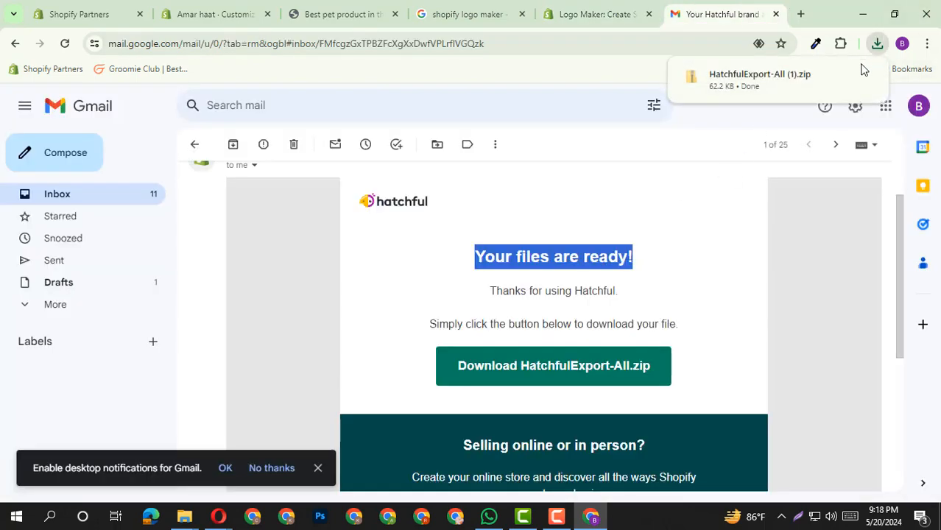
click(840, 77)
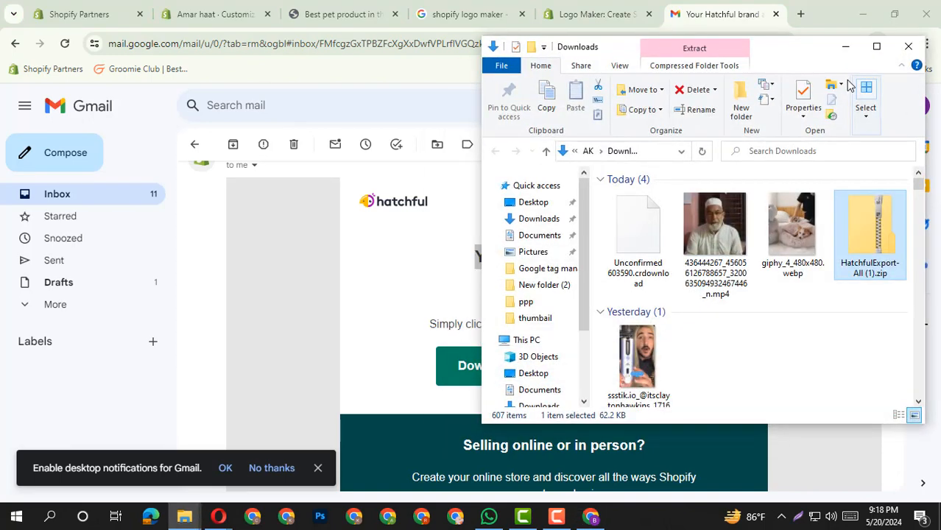
click(908, 46)
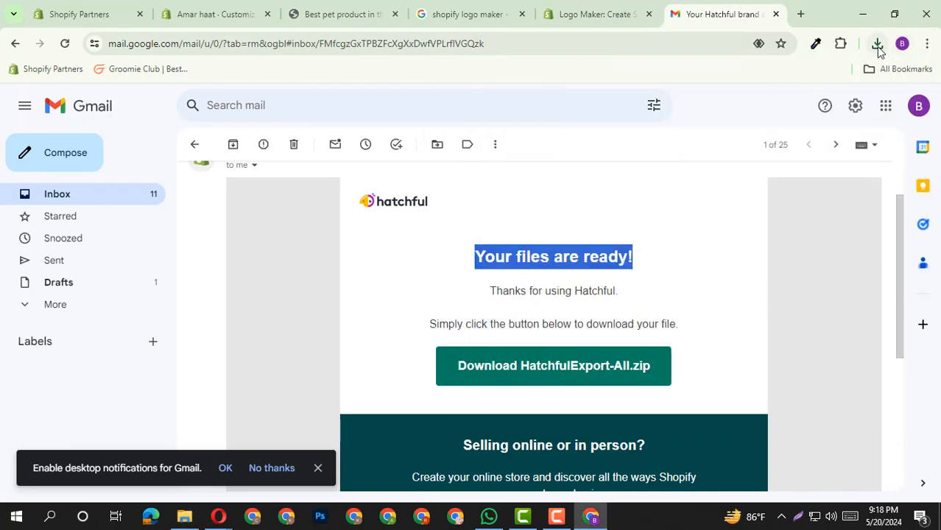
click(877, 43)
click(839, 106)
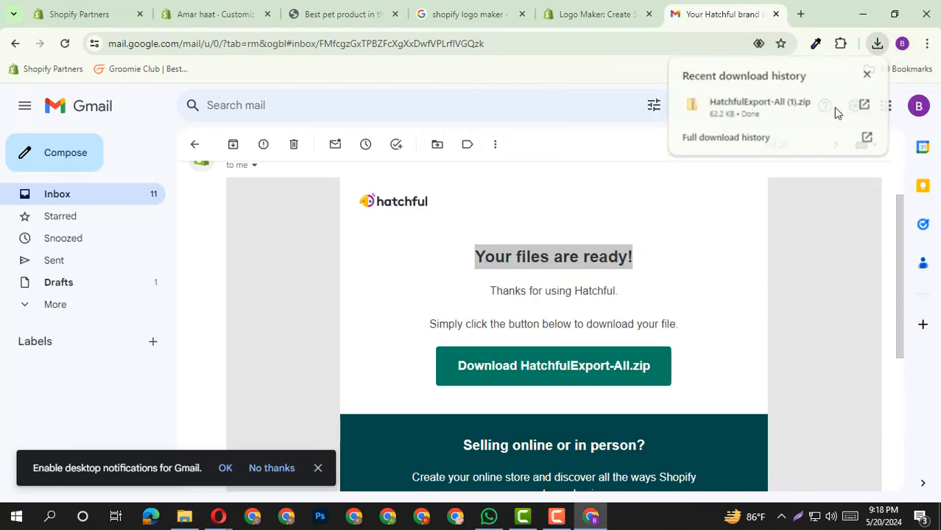
click(877, 46)
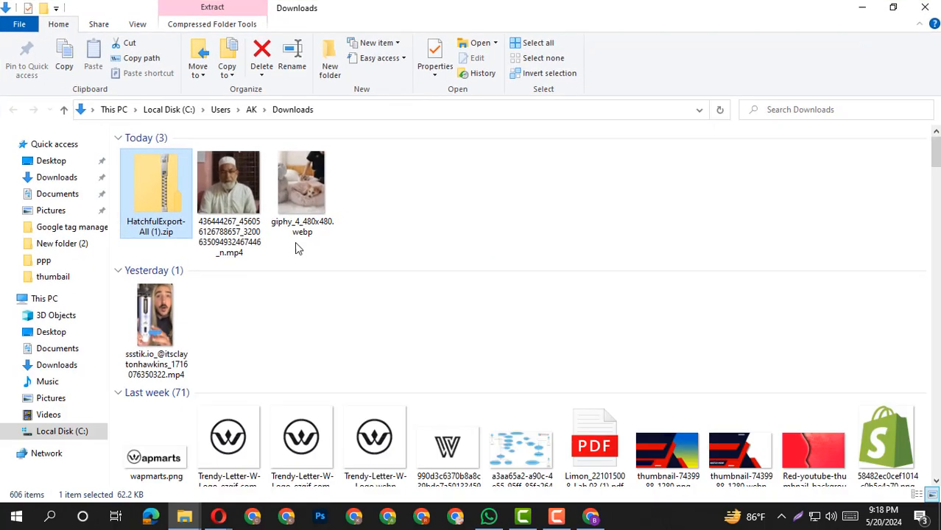
Step: Delete today's MP4 video from Downloads, extract HatchfulExport-All (1).zip there, and maximize the extracted folder's window
click(249, 187)
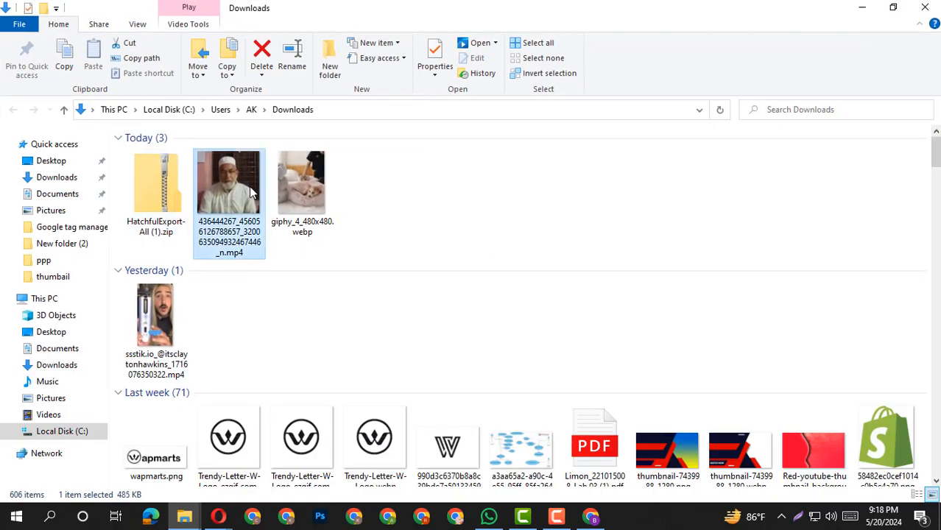
key(Delete)
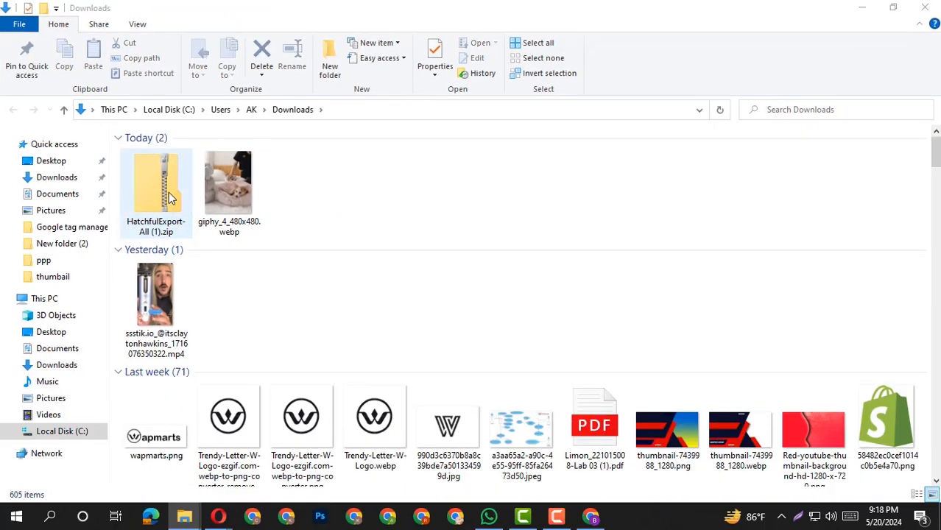
click(168, 197)
right_click(169, 197)
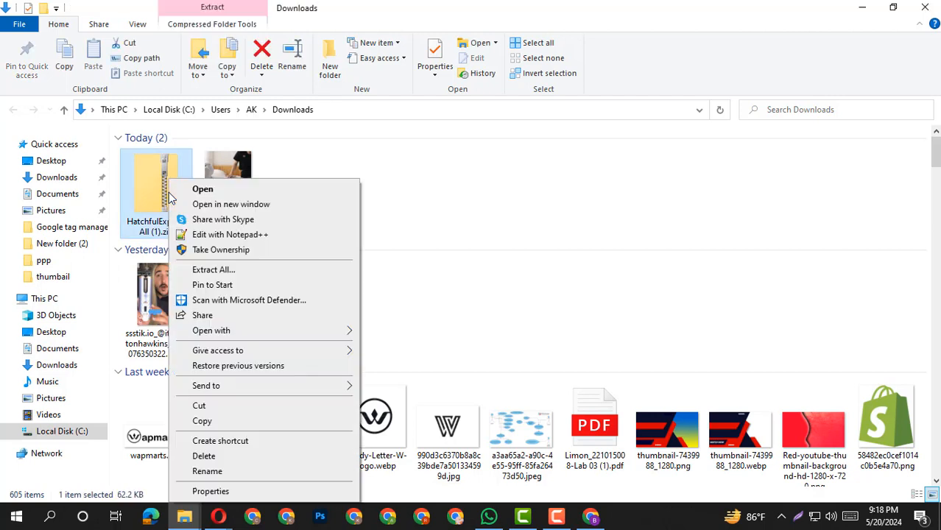
click(205, 271)
click(595, 391)
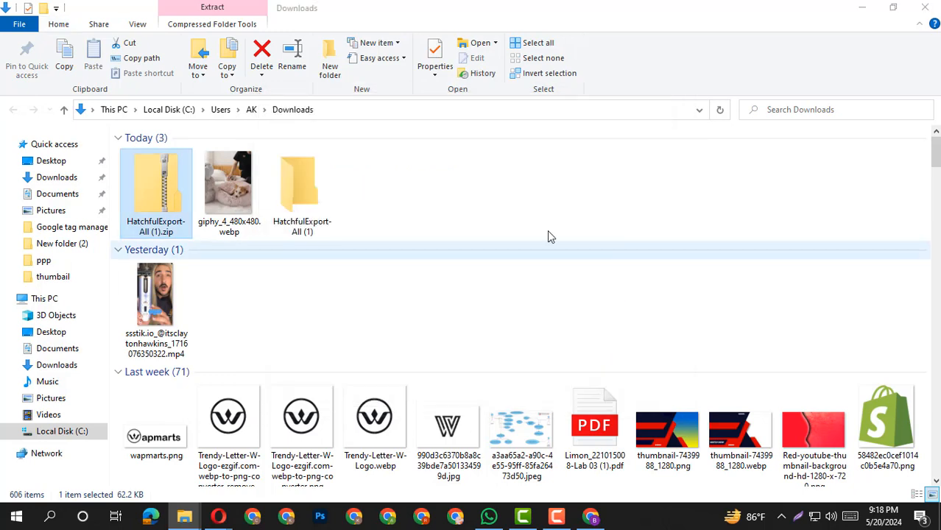
click(403, 12)
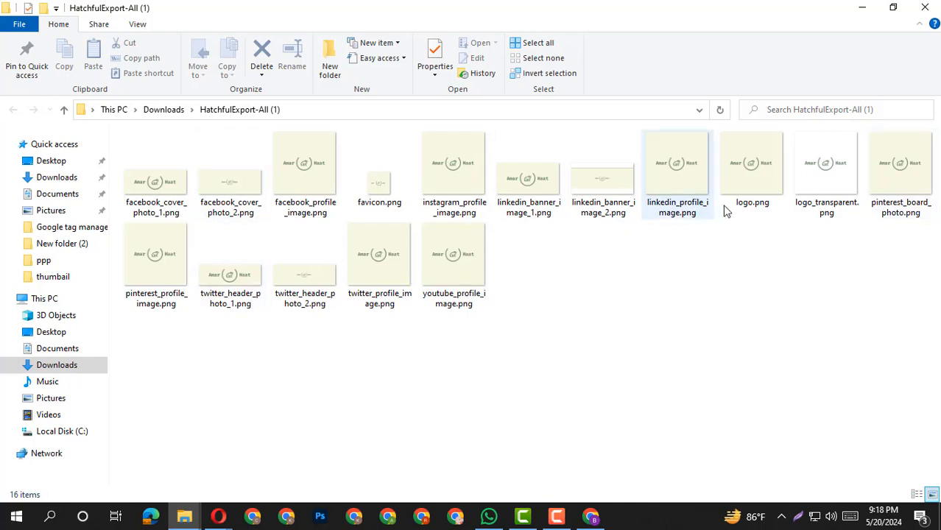
Step: Preview logo_transparent.png, facebook_cover_photo_1.png and the images following it, ending back in the extracted folder
click(825, 181)
key(Return)
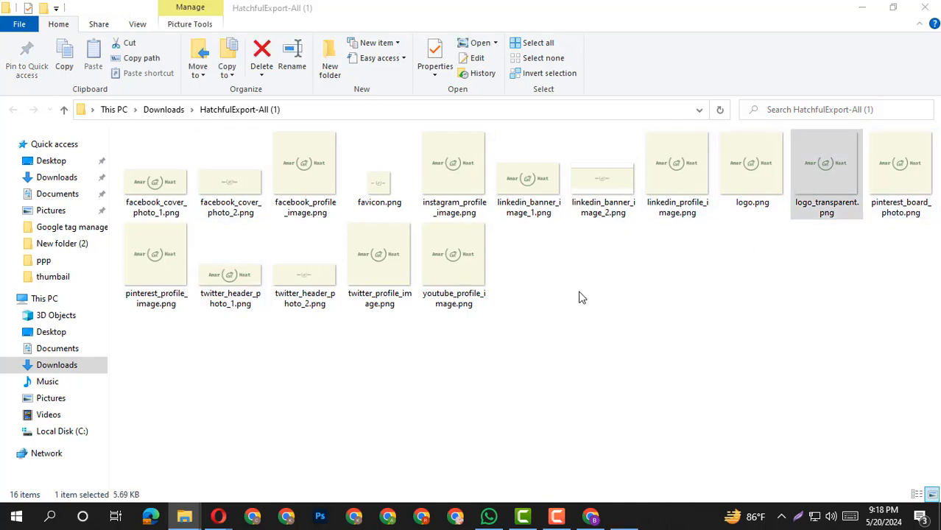
click(924, 7)
double_click(140, 204)
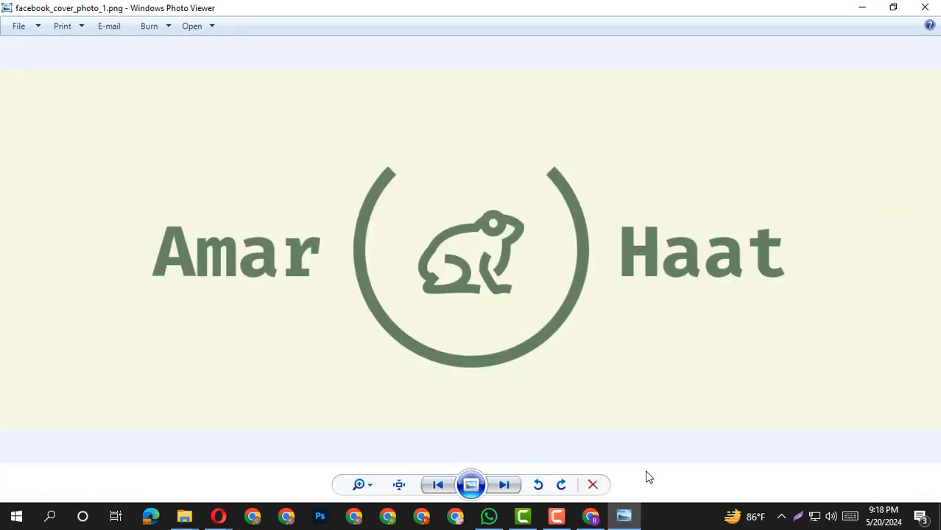
click(506, 487)
click(506, 487)
click(507, 487)
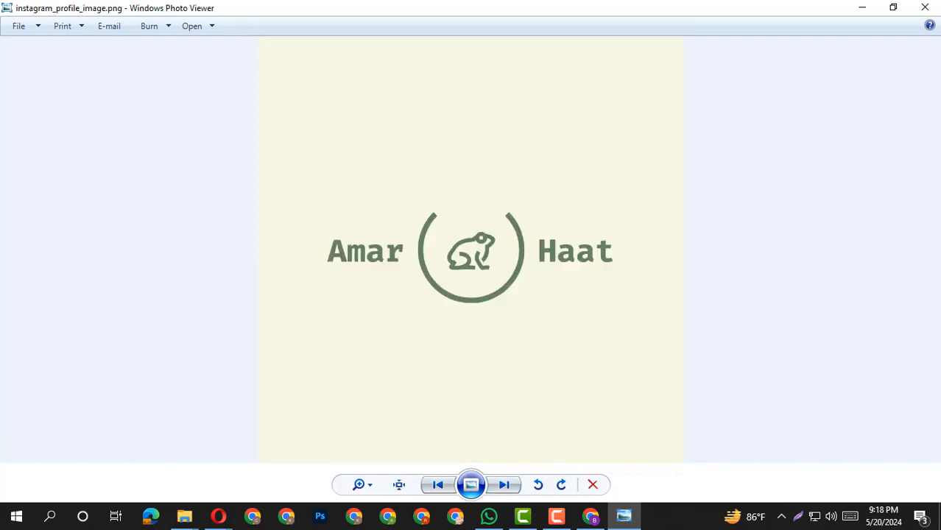
click(925, 7)
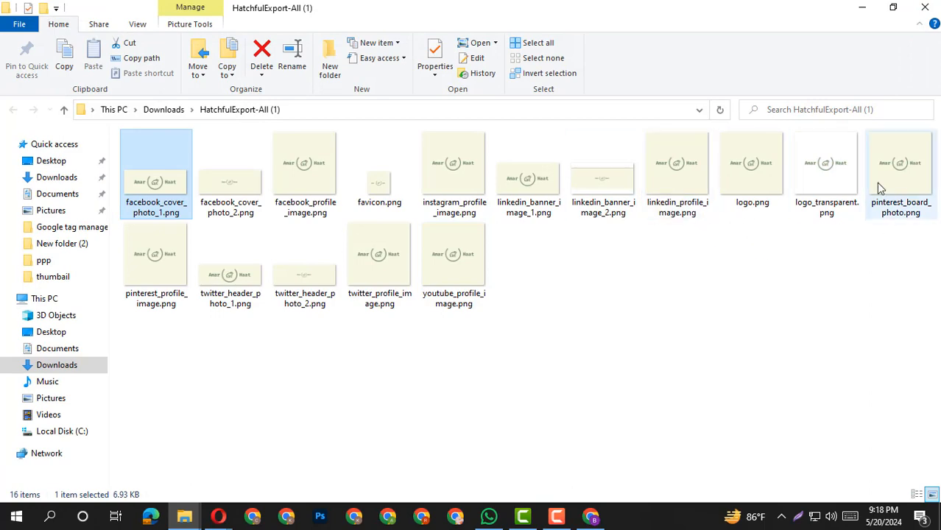
Step: Examine logo_transparent.png up close in the photo viewer, ending back in the extracted folder
double_click(825, 173)
scroll(386, 240, up, 4)
scroll(391, 245, down, 4)
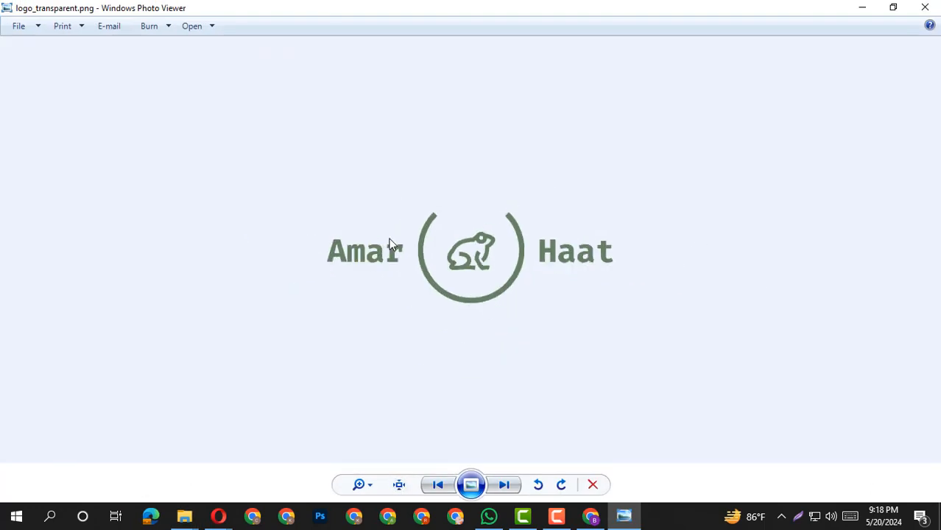
scroll(645, 249, up, 1)
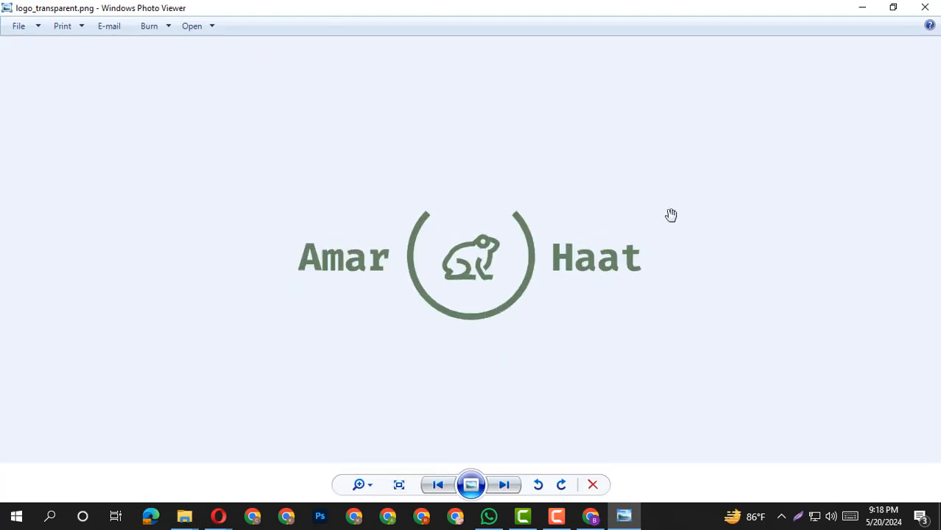
click(927, 8)
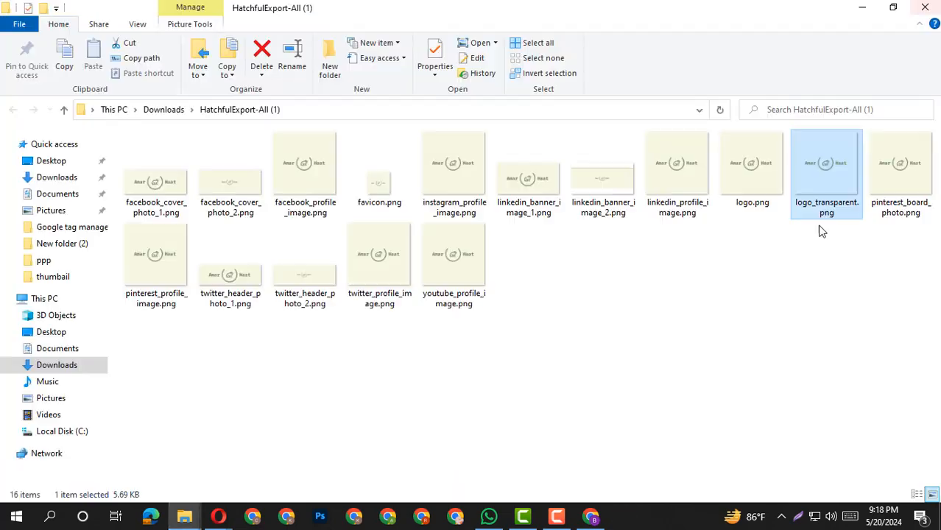
double_click(834, 175)
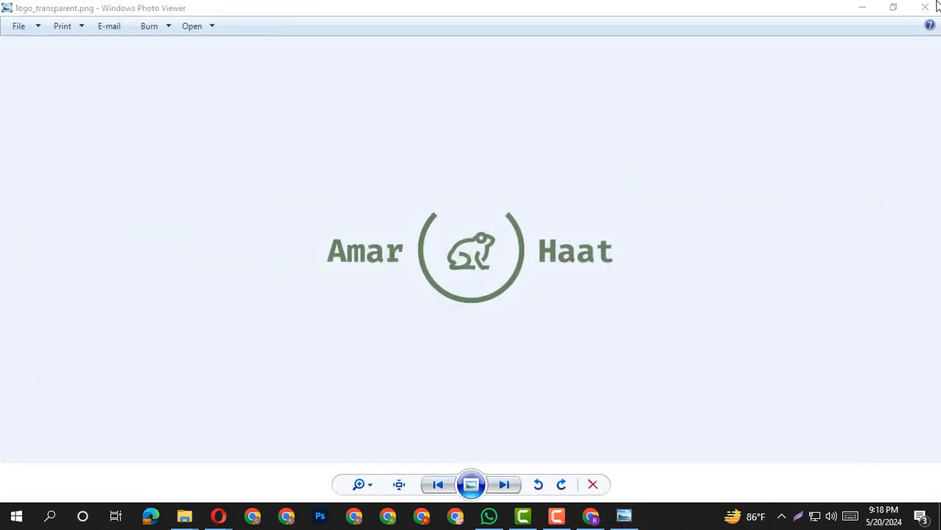
click(922, 6)
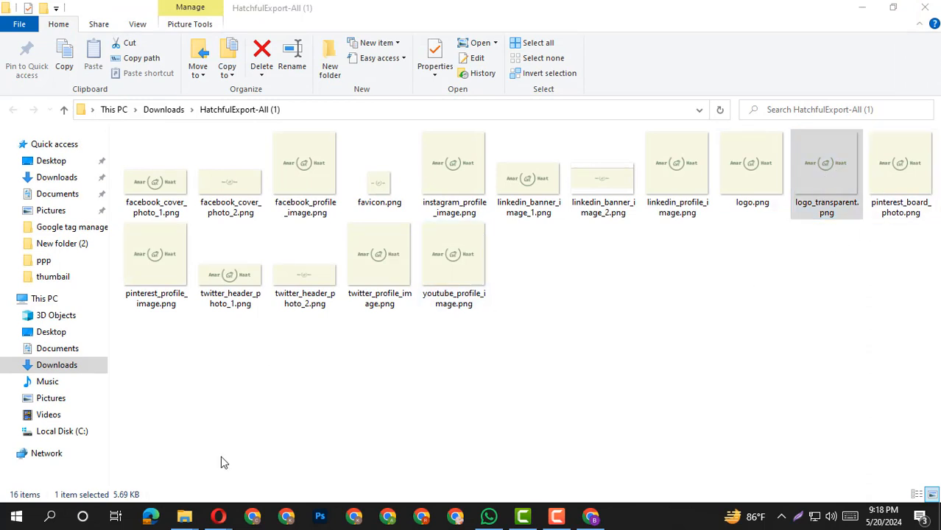
Step: Rename logo_transparent.png as "final logo" and refresh the folder
right_click(822, 184)
click(790, 471)
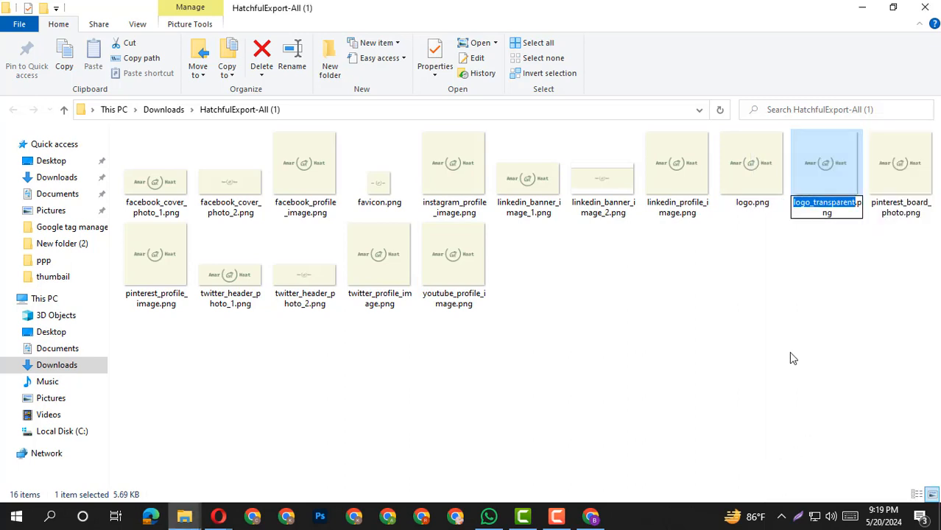
text(final)
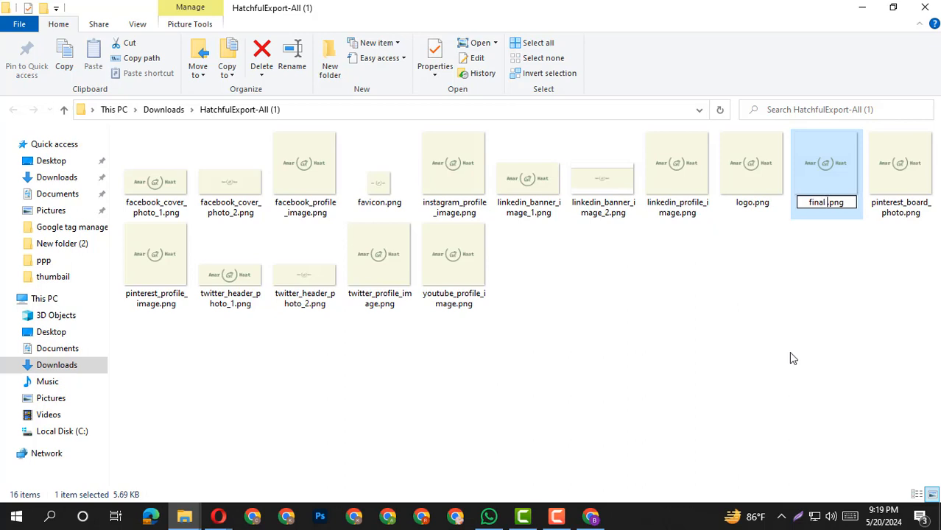
text( logo)
key(Return)
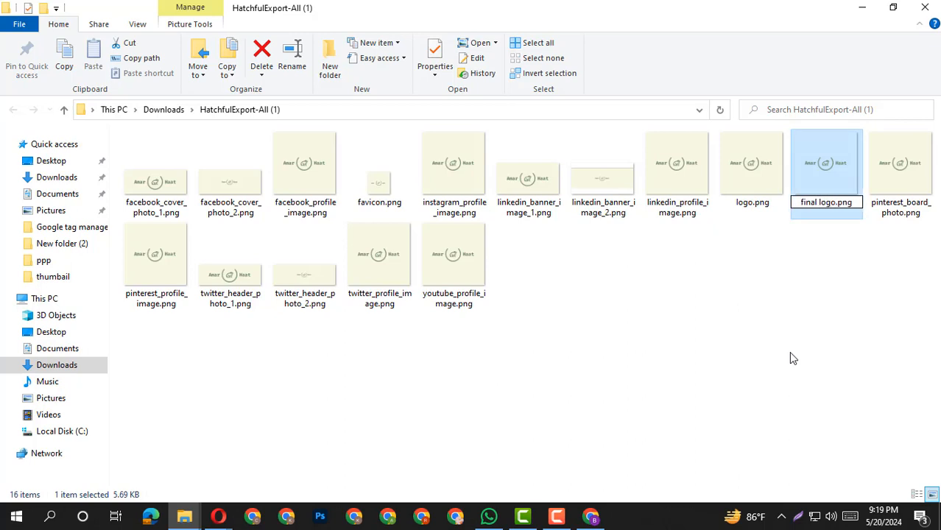
right_click(802, 293)
click(821, 349)
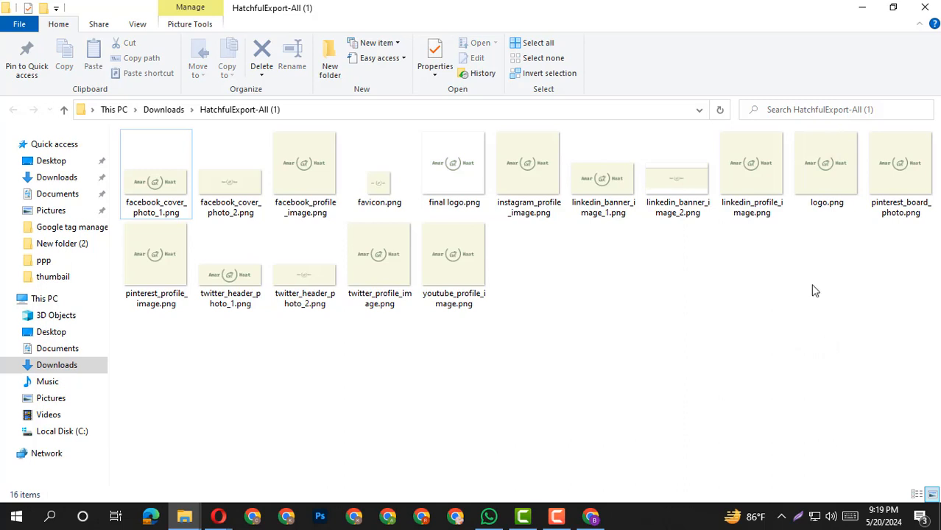
click(443, 179)
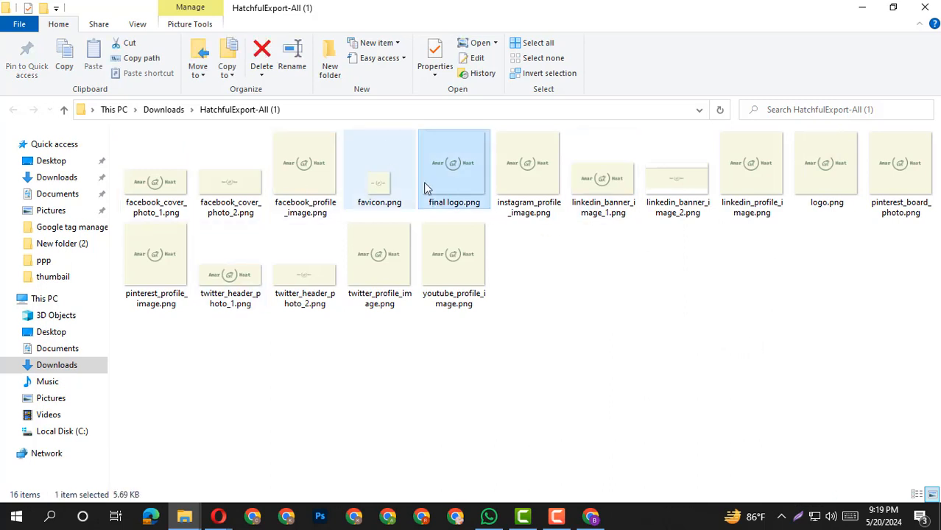
click(590, 517)
click(581, 516)
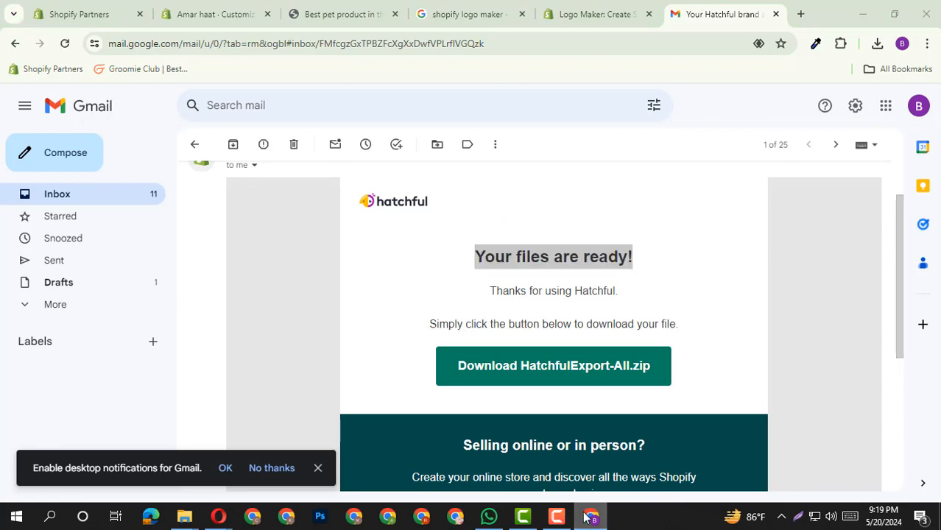
right_click(468, 160)
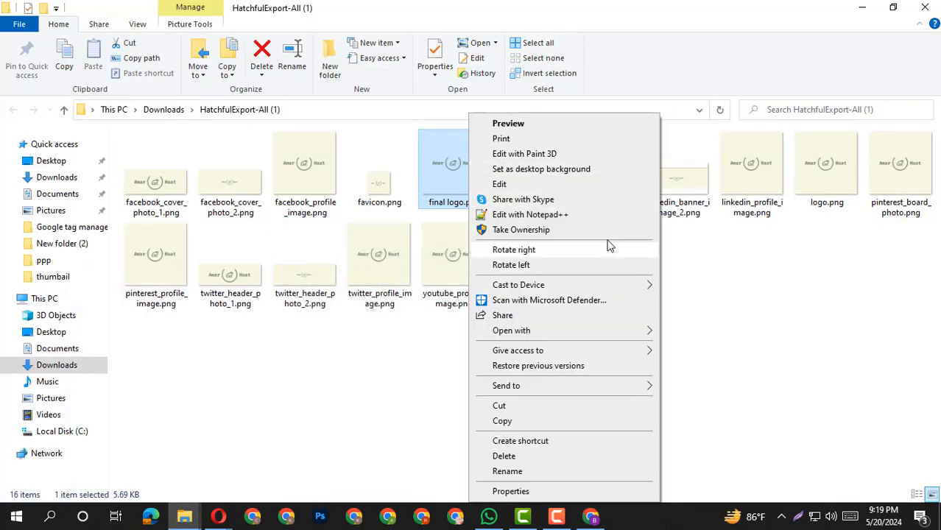
click(545, 184)
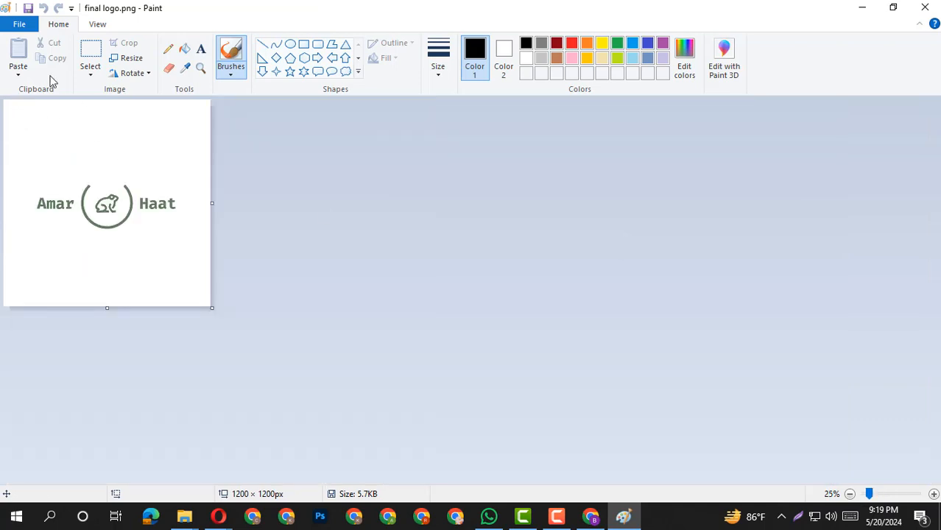
click(96, 55)
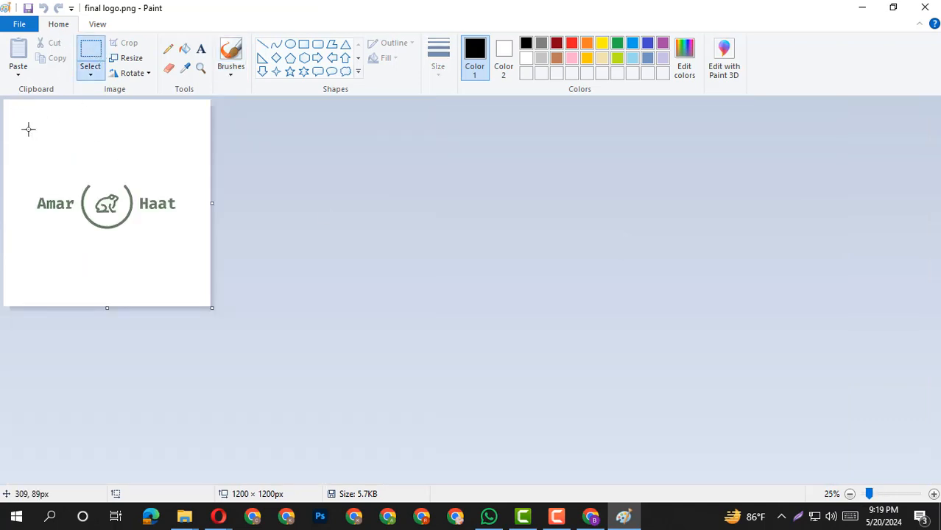
click(938, 6)
Step: Open final logo.png from the extracted folder in Adobe Photoshop 2021, previewing it in the photo viewer while Photoshop loads
right_click(456, 154)
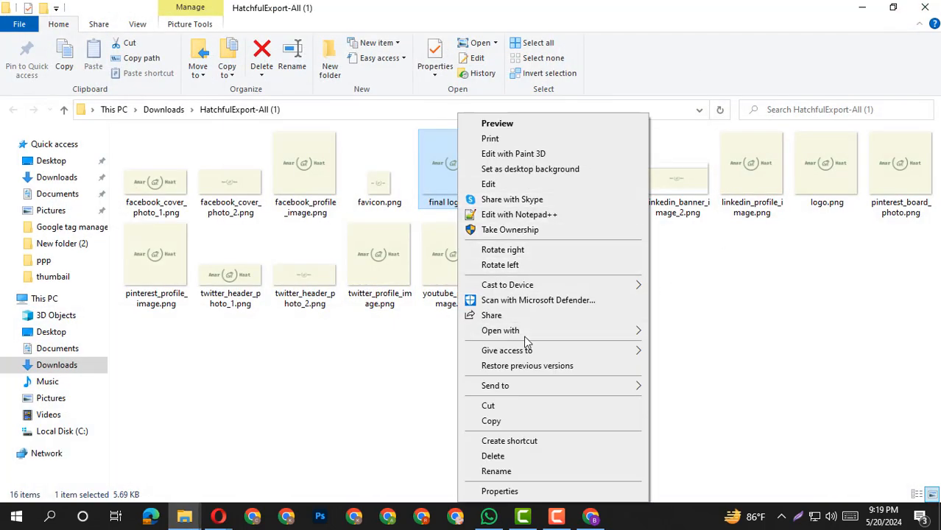
mouse_move(621, 331)
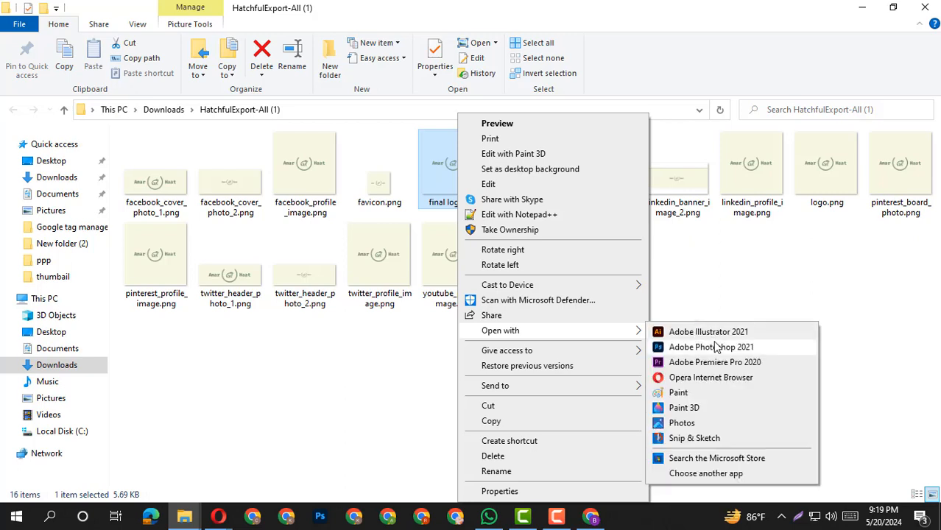
click(716, 347)
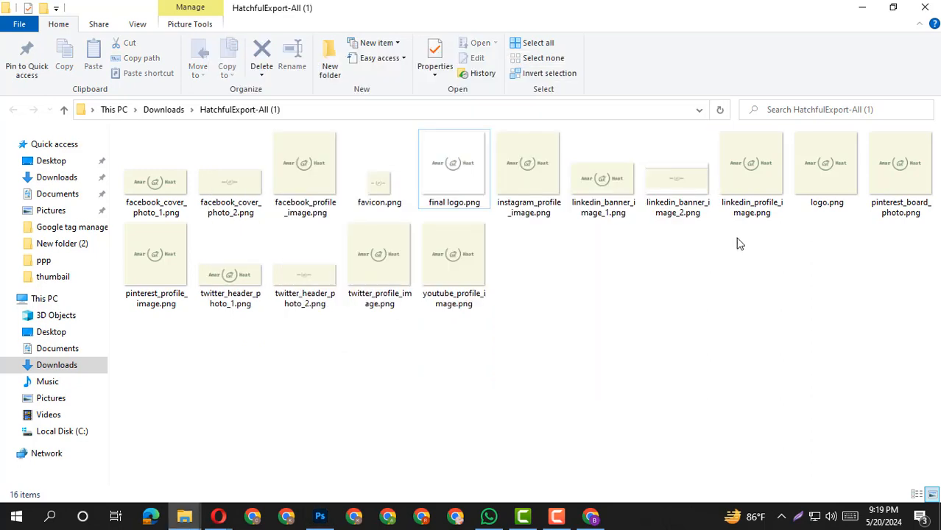
double_click(449, 168)
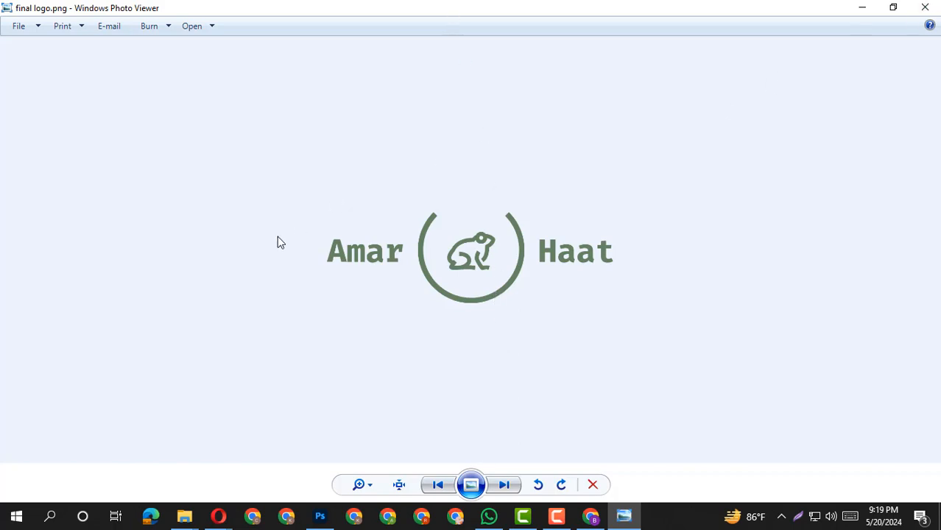
click(929, 8)
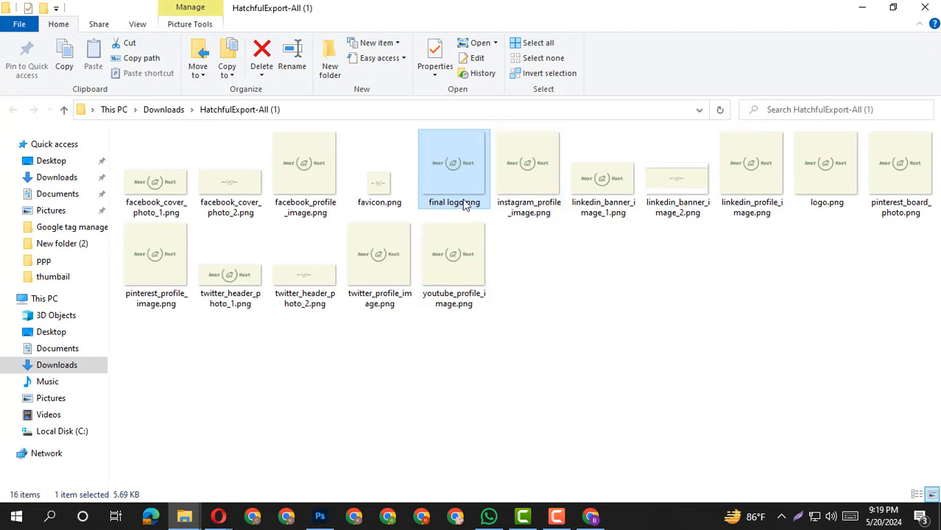
click(319, 519)
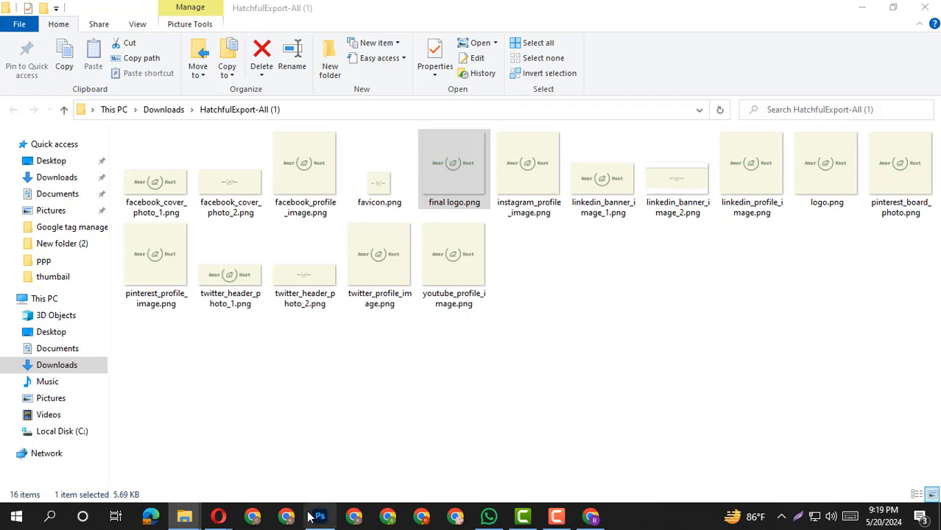
click(315, 524)
click(314, 521)
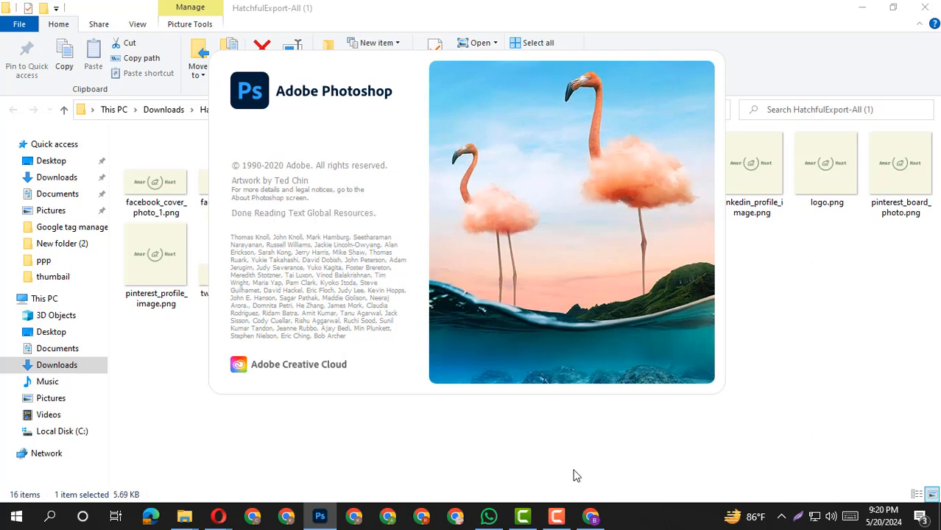
click(557, 516)
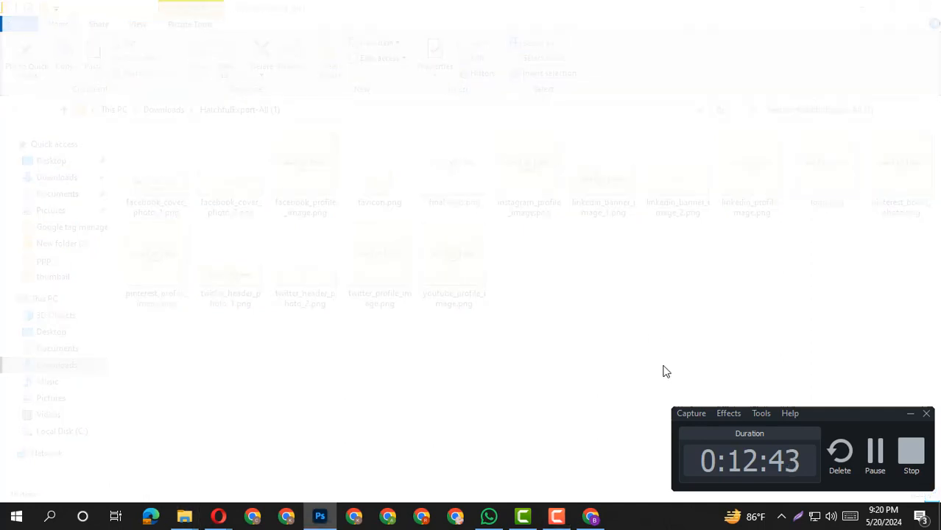
click(911, 415)
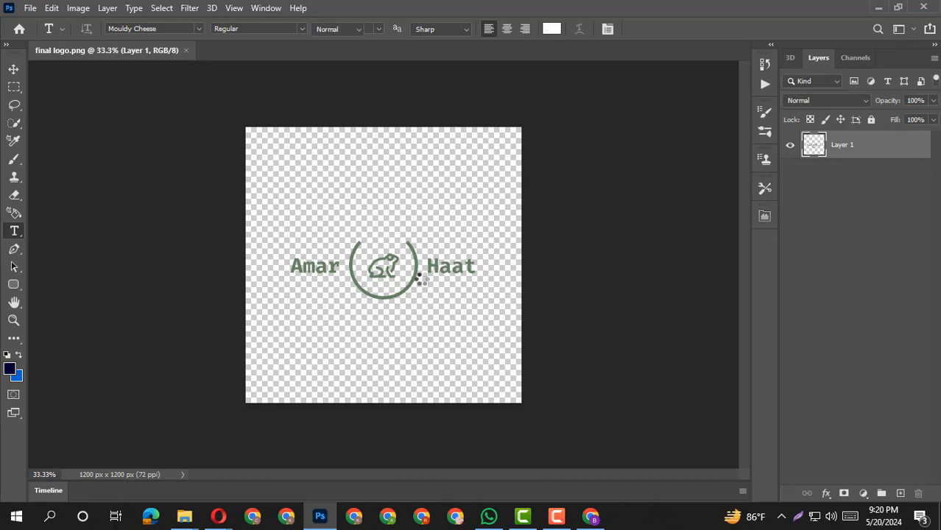
Step: Enlarge the Amar Haat logo proportionally to nearly the full canvas width, centre it horizontally, and apply the transform
click(14, 70)
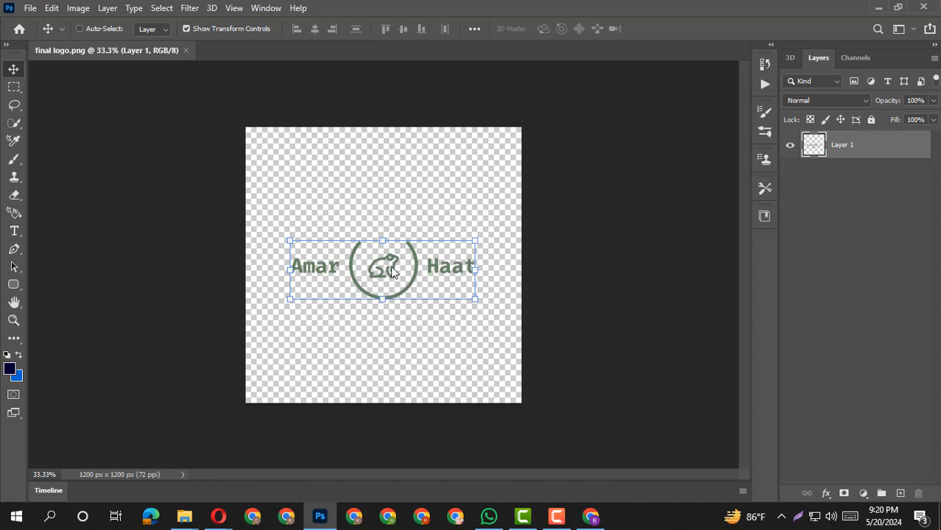
drag(393, 273, 418, 297)
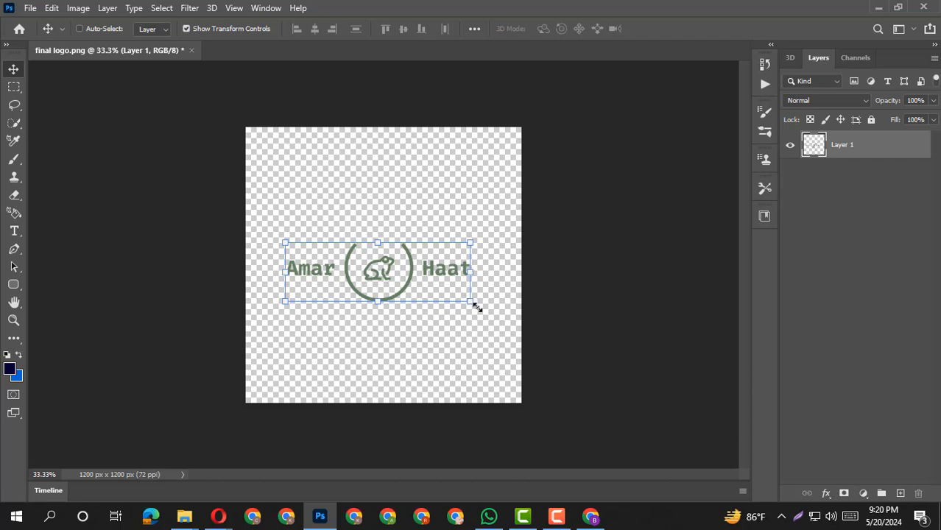
drag(476, 307, 500, 320)
drag(454, 280, 425, 283)
drag(506, 323, 513, 323)
click(687, 28)
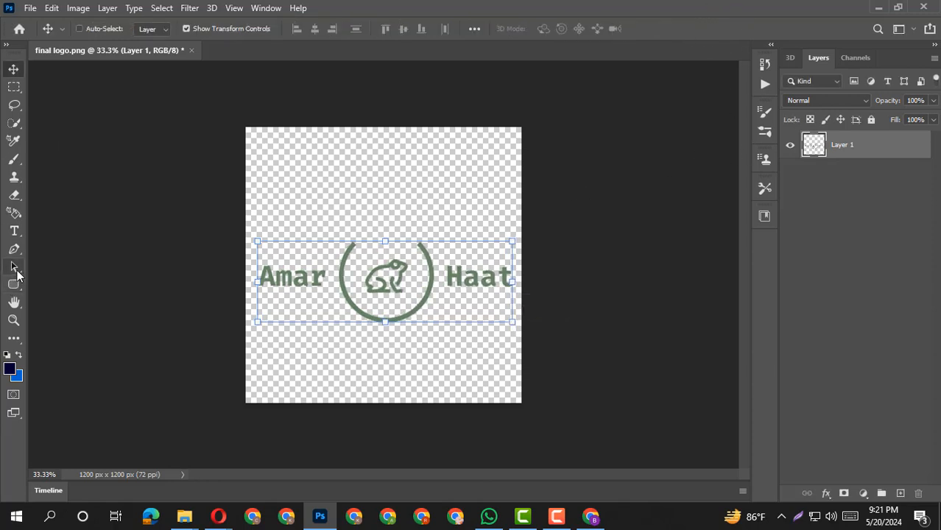
Step: Crop the canvas above and below the logo to about 1200 x 438 px
key(c)
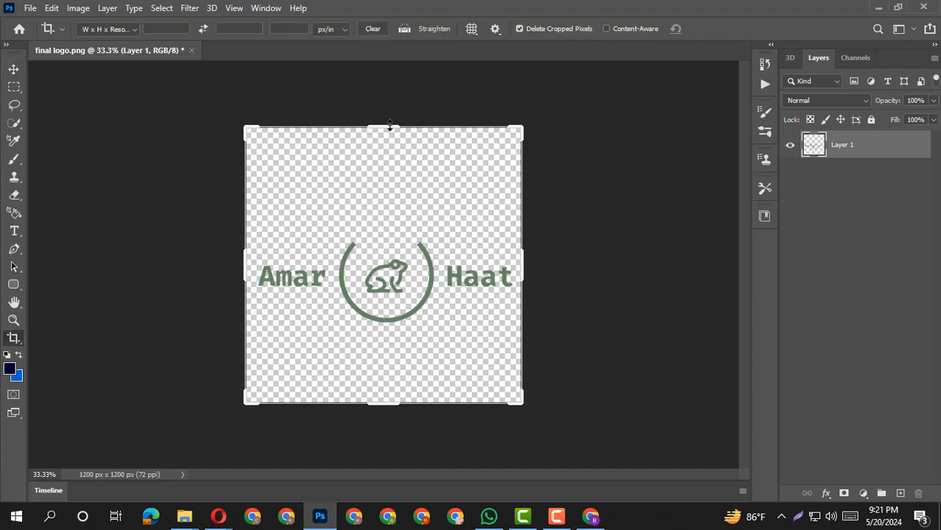
drag(391, 132, 391, 178)
drag(381, 347, 389, 311)
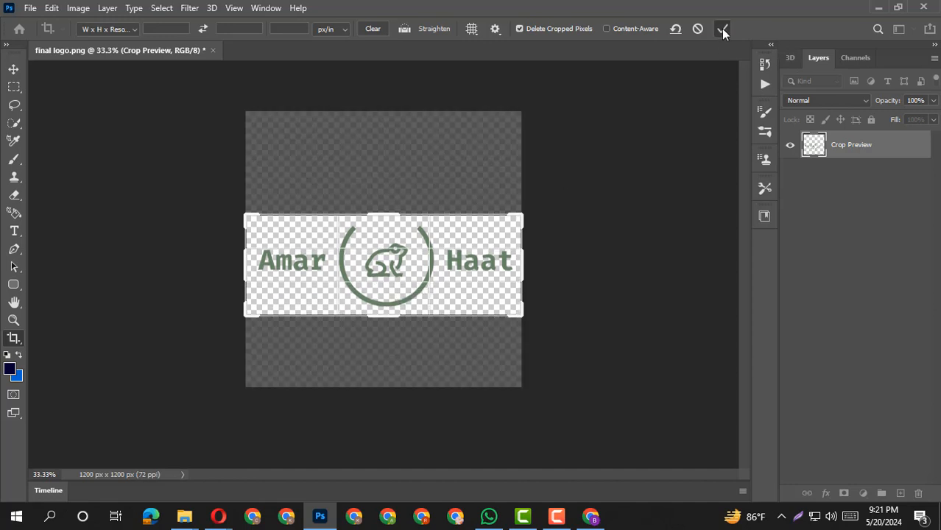
click(721, 28)
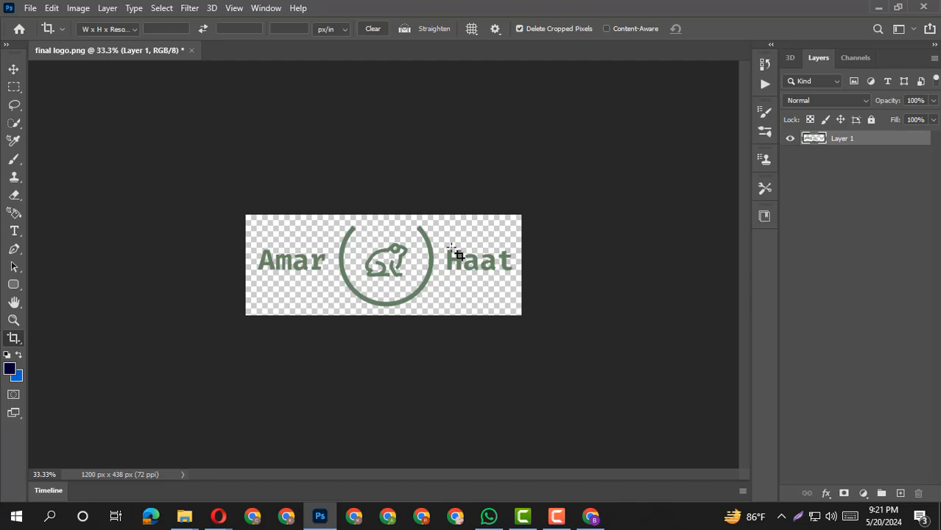
Step: Save the cropped logo on the computer as a PNG copy named "final and final logo.png" in the HatchfulExport-All (1) folder
key(ctrl+s)
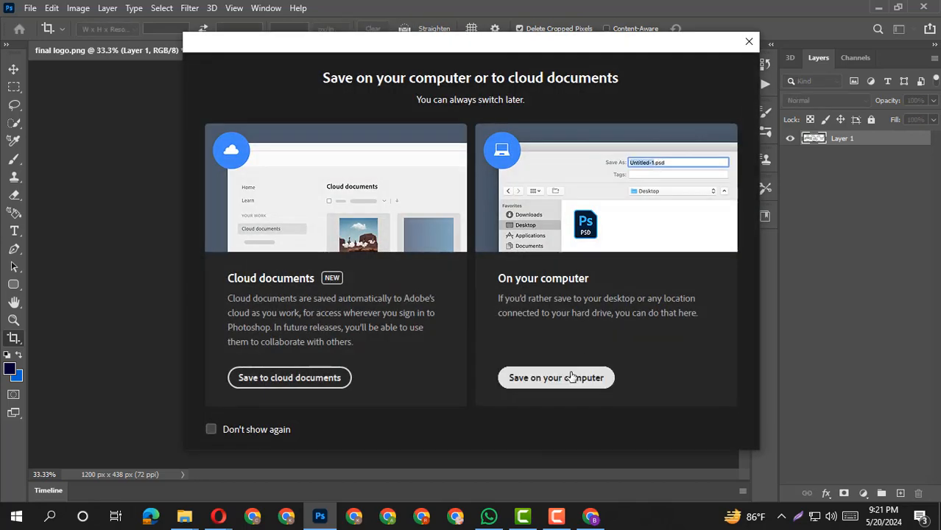
click(545, 378)
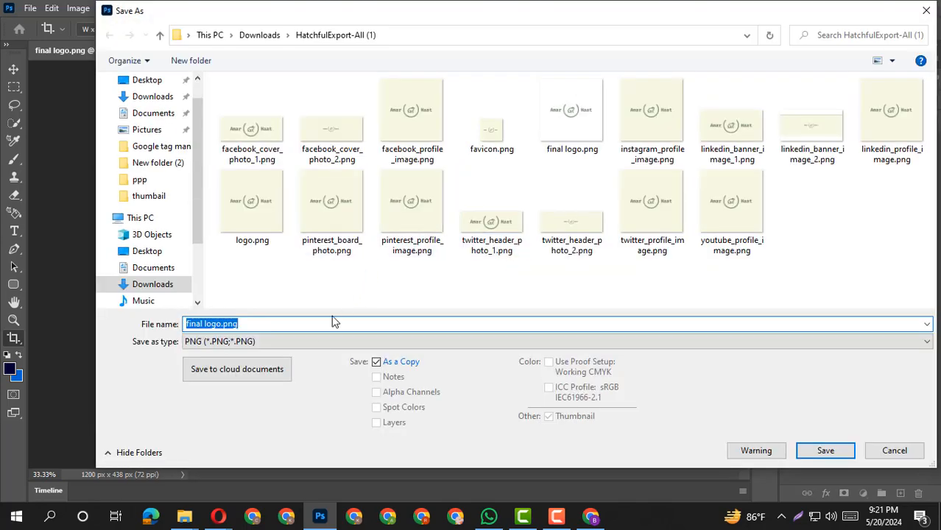
click(221, 324)
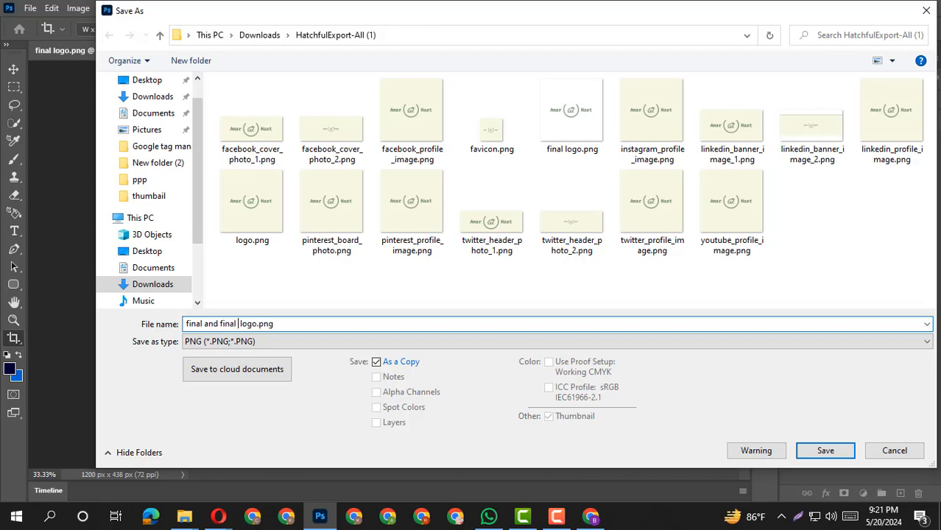
click(826, 452)
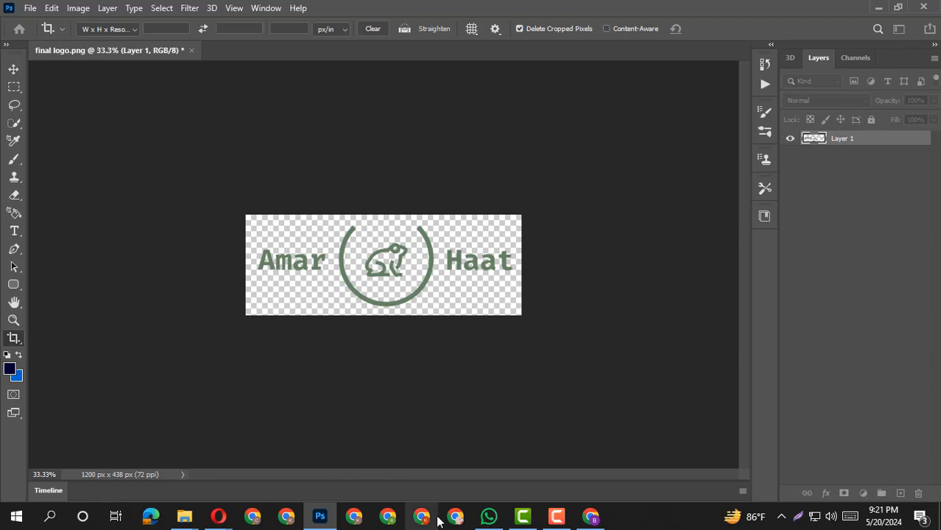
Step: Switch to Chrome and open the Header section's settings in the Dawn theme editor
click(600, 522)
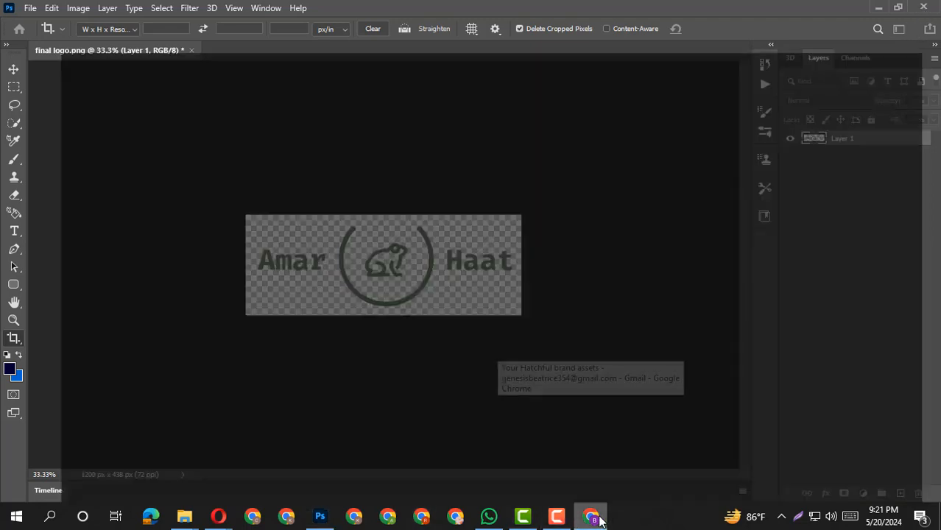
click(316, 8)
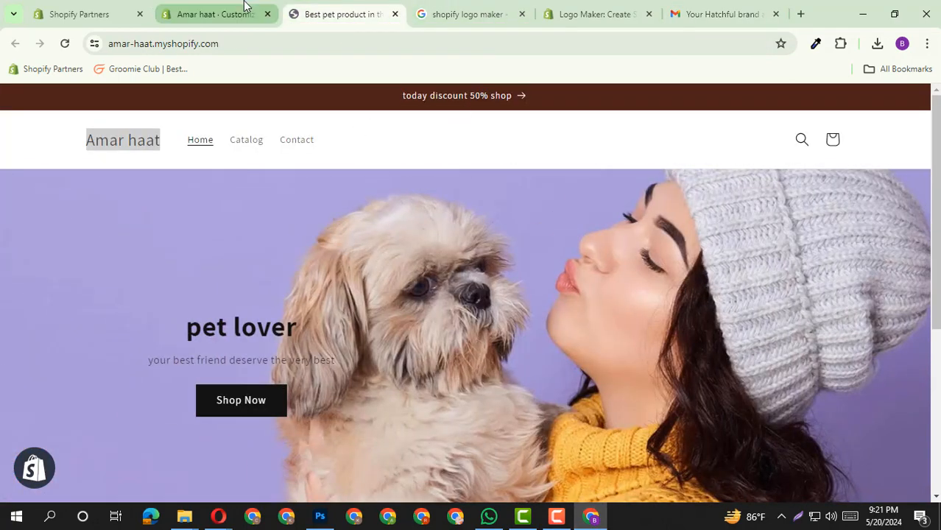
click(248, 8)
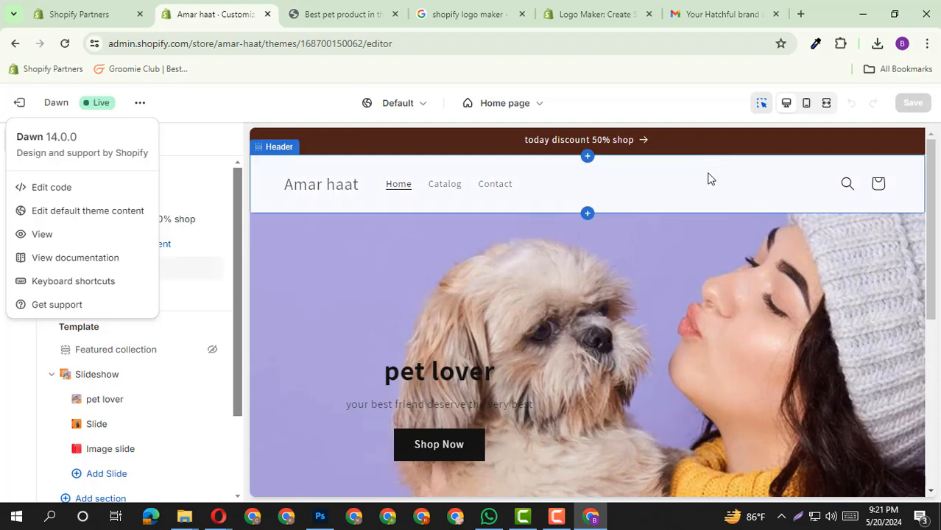
click(708, 178)
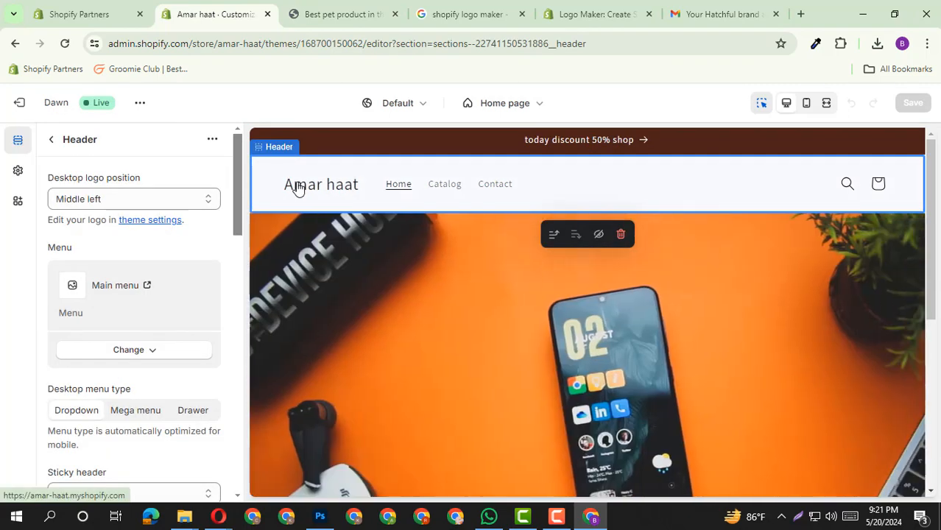
click(297, 188)
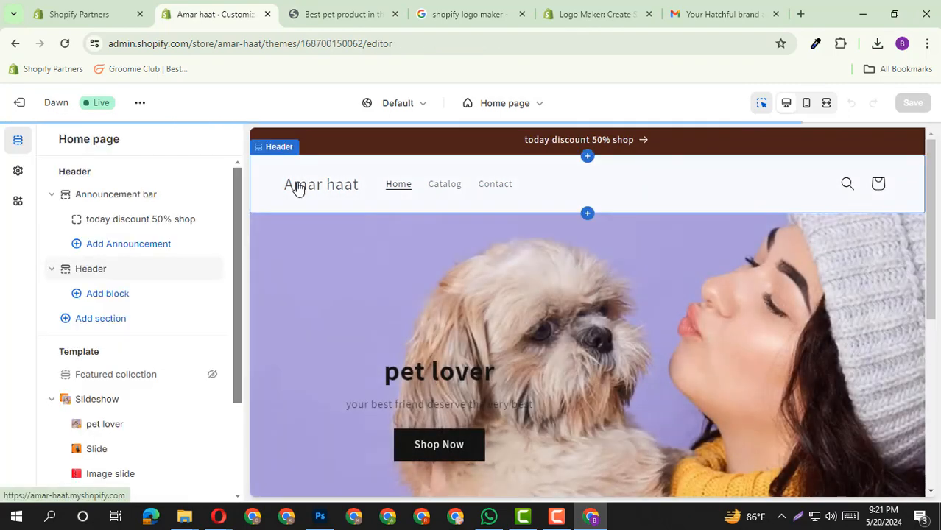
click(297, 188)
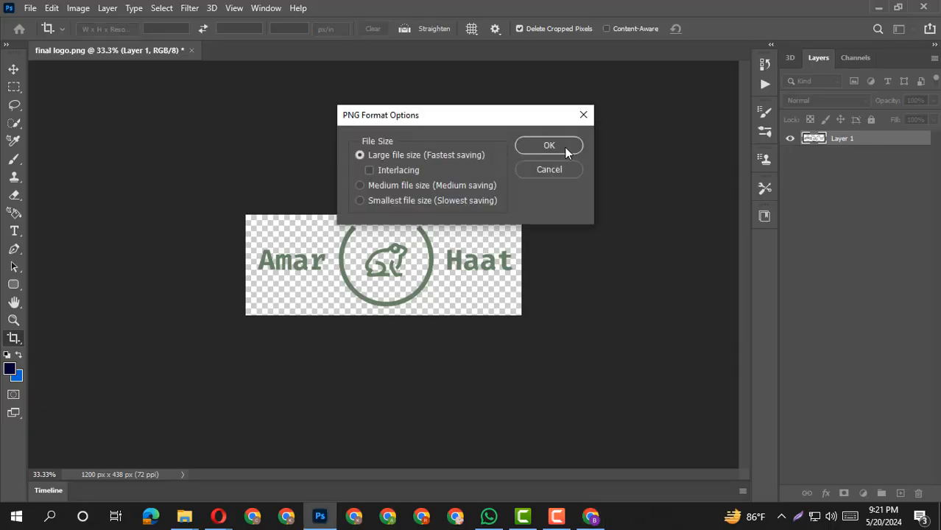
Step: Accept the PNG export with the Large file size option and close Photoshop, returning to the theme editor
click(564, 146)
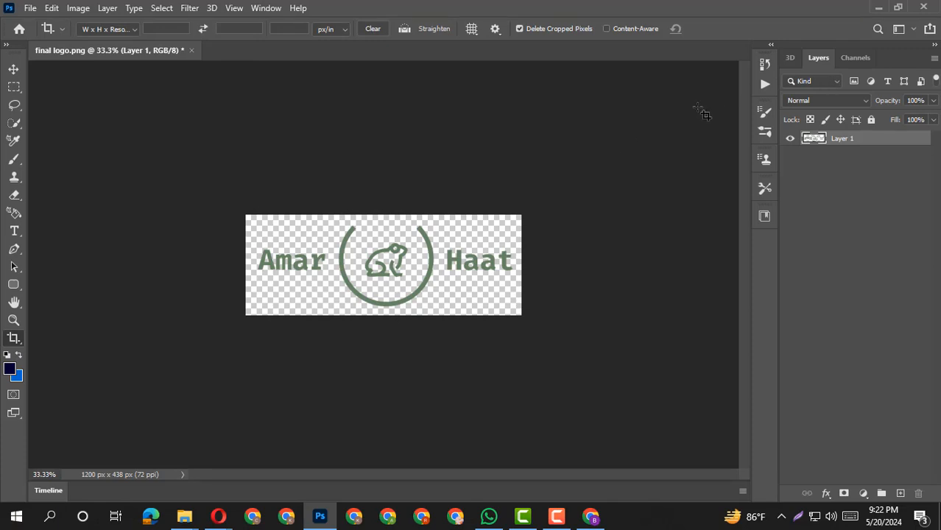
click(924, 8)
click(477, 201)
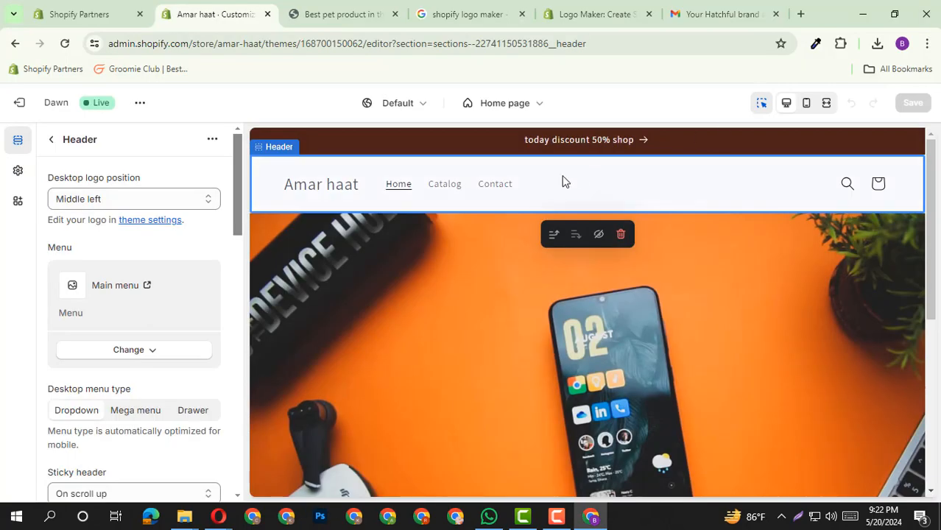
Step: Examine the Header section's settings for a place to add the logo, from desktop logo position down to section padding
scroll(163, 309, down, 10)
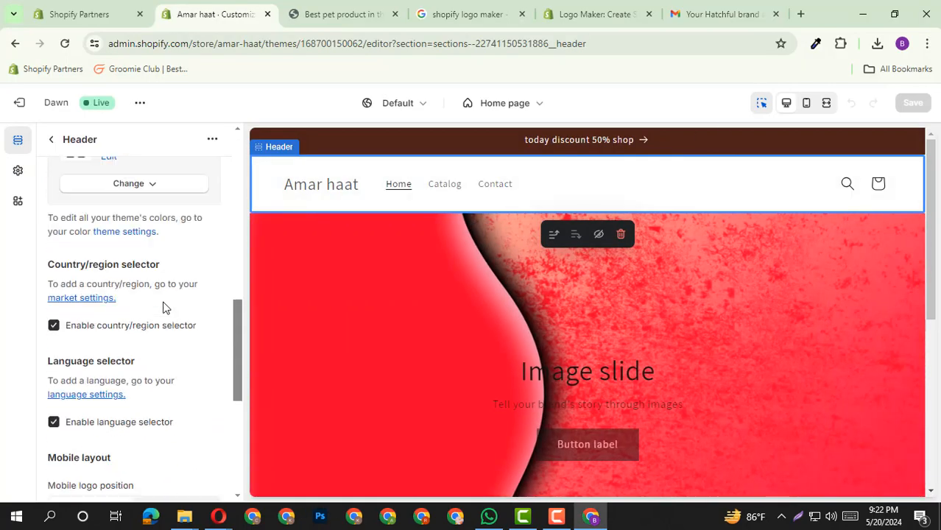
scroll(164, 309, down, 5)
scroll(163, 308, up, 1)
scroll(163, 309, down, 3)
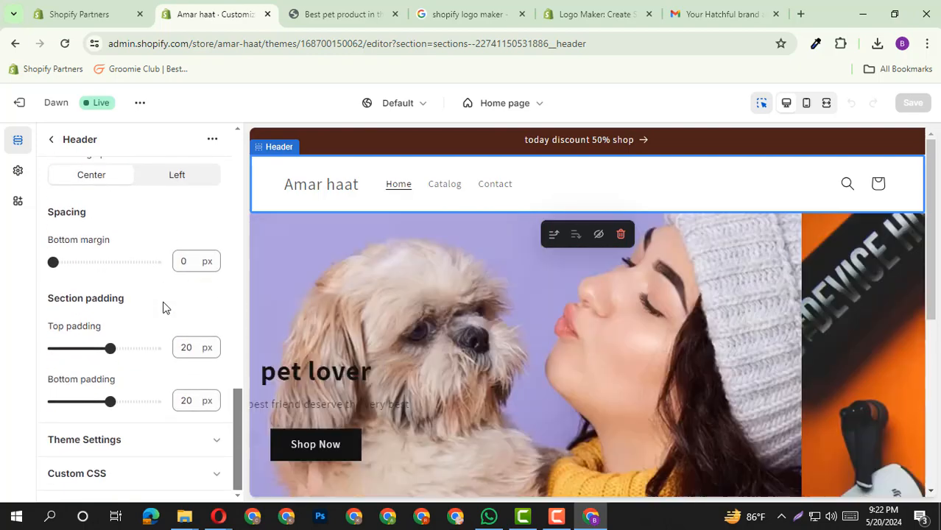
scroll(164, 308, up, 15)
scroll(102, 255, down, 12)
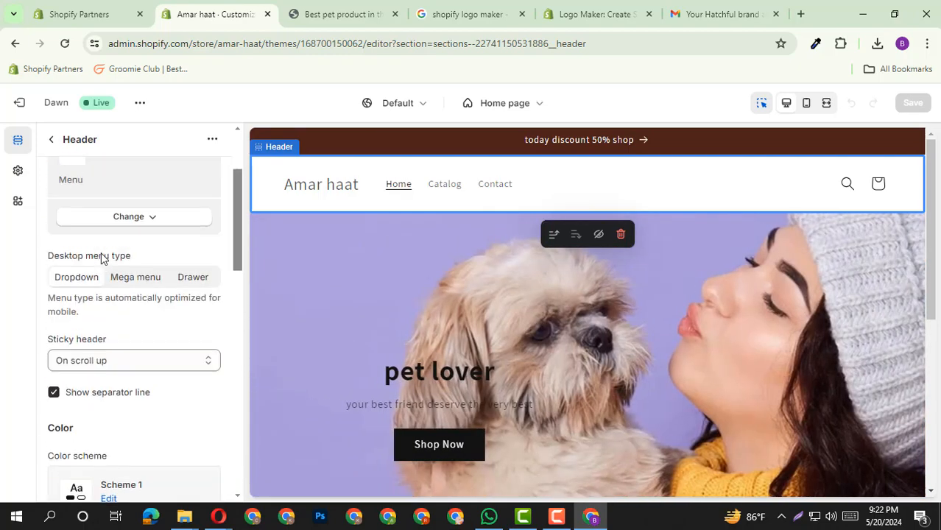
scroll(102, 255, down, 3)
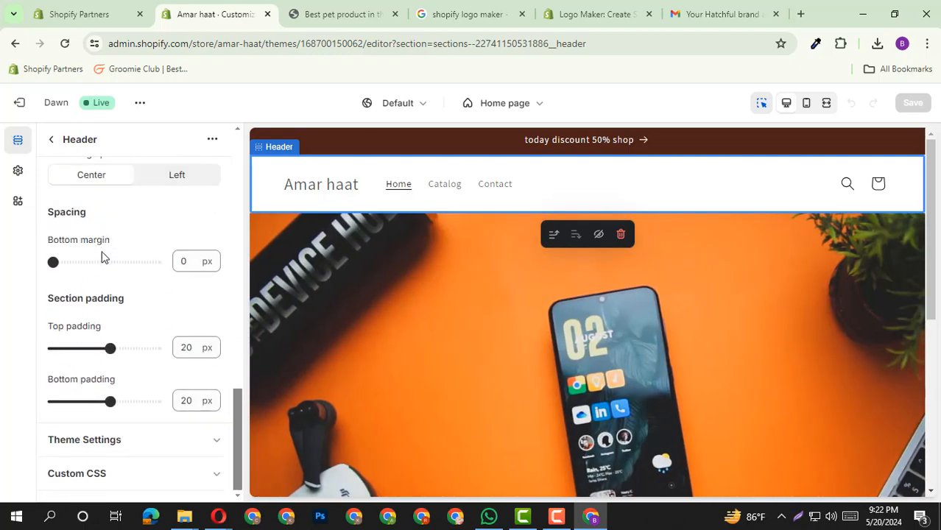
click(52, 140)
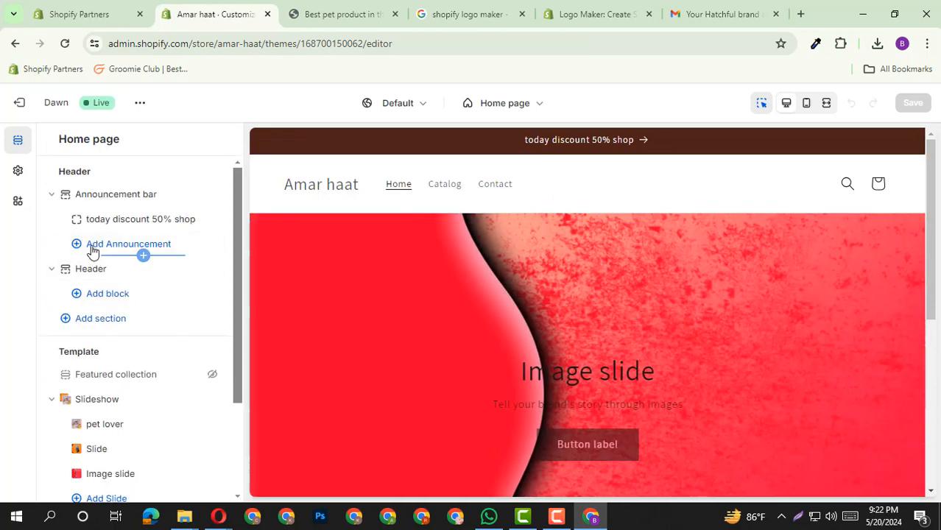
click(90, 270)
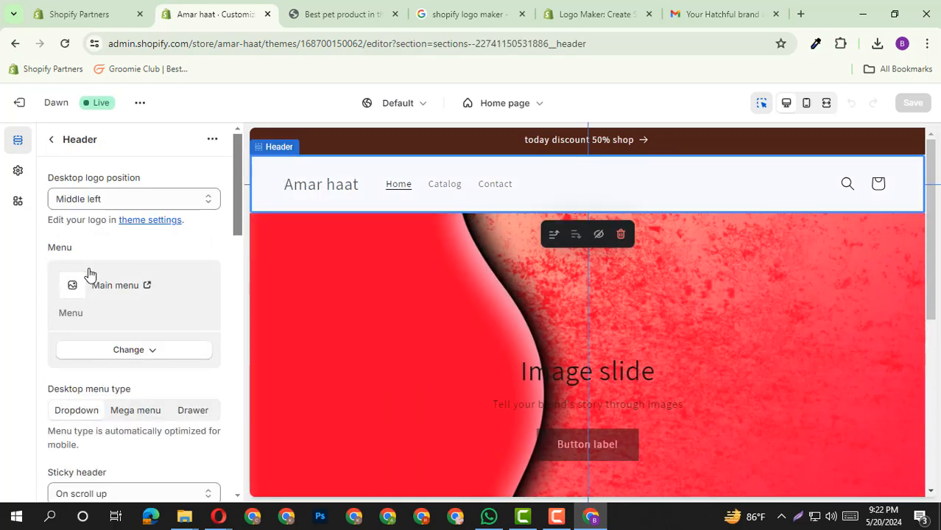
scroll(88, 254, down, 5)
scroll(88, 242, down, 12)
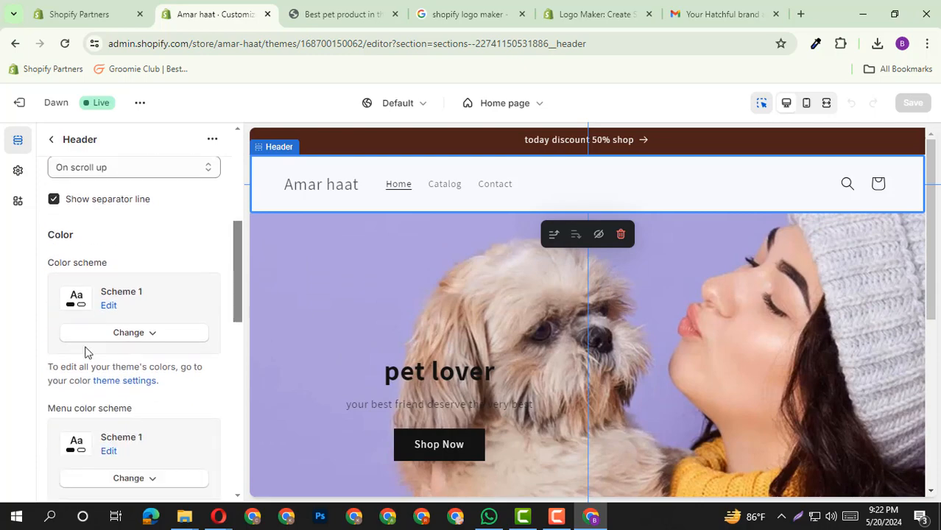
scroll(112, 337, up, 10)
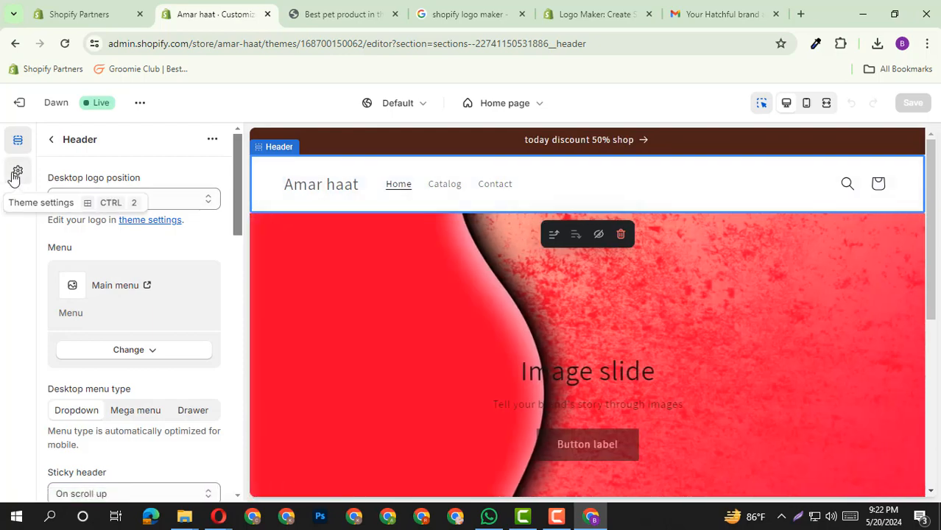
Step: Upload "final and final logo.png", "facebook_cover_photo_1.png" and "final logo.png" from the HatchfulExport-All (1) folder through the theme's logo setting
click(16, 174)
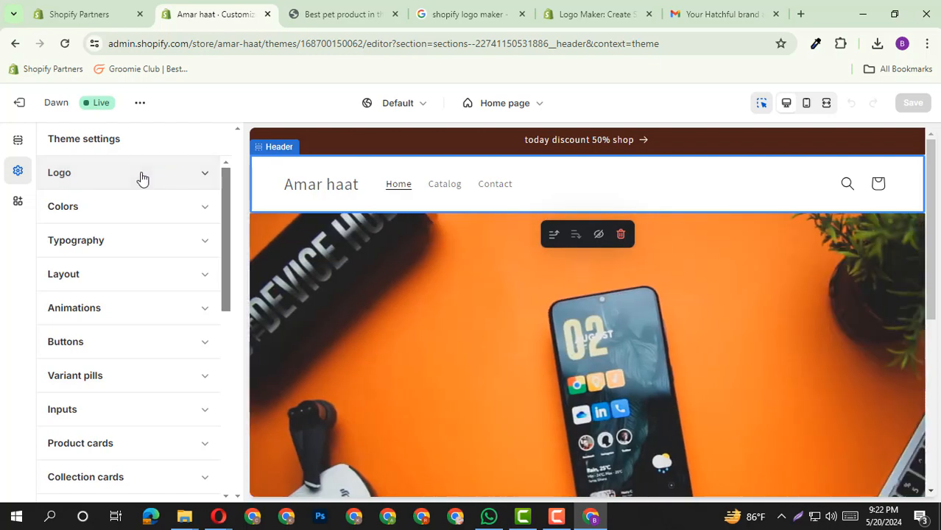
click(140, 178)
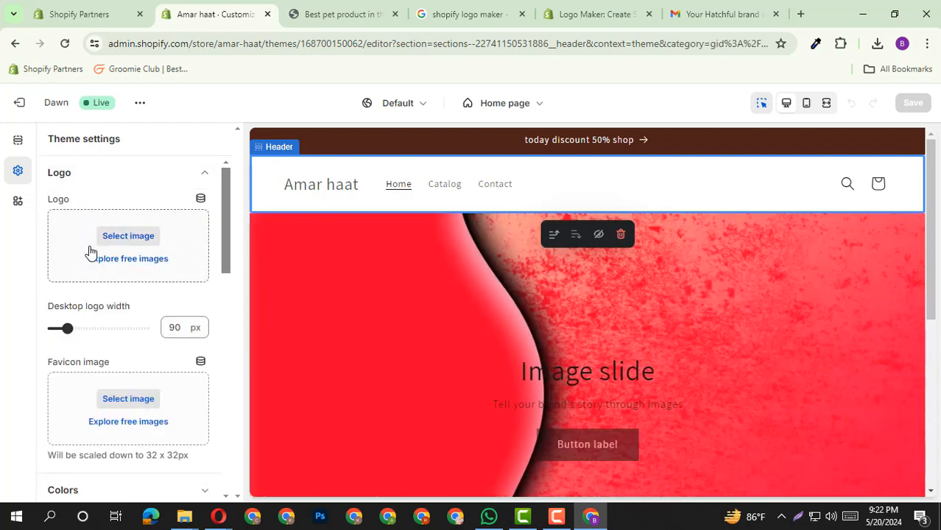
click(112, 238)
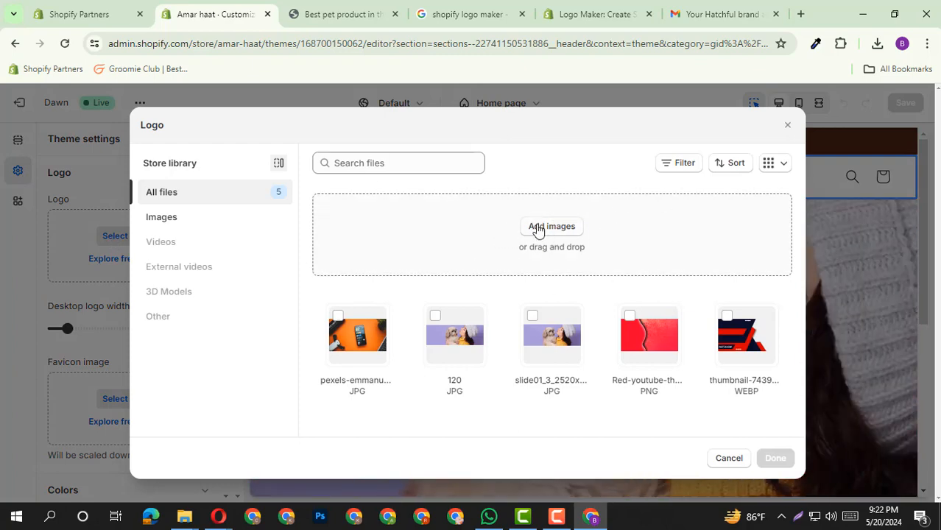
click(537, 228)
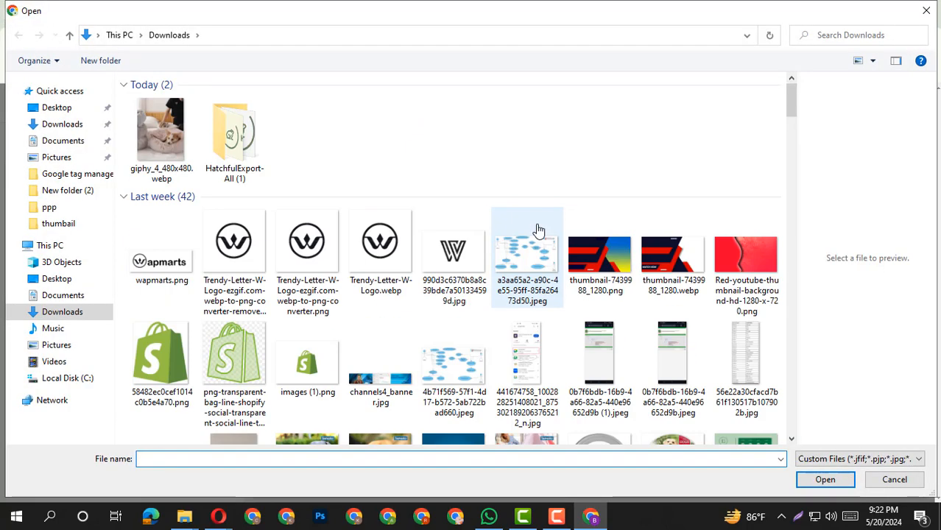
double_click(239, 161)
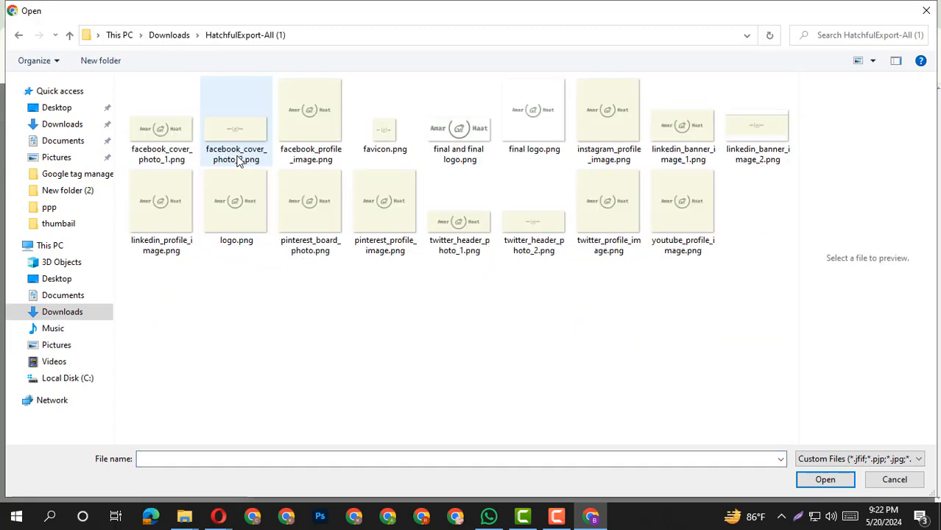
click(454, 130)
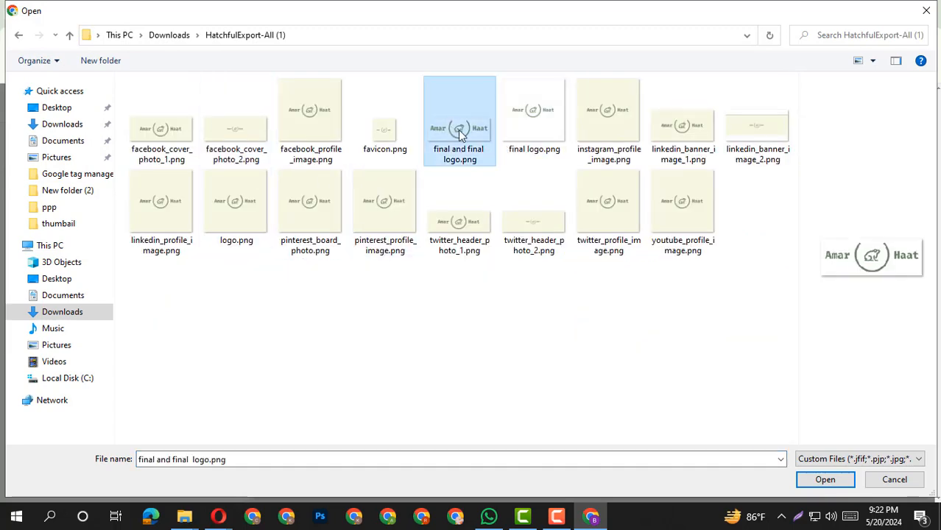
ctrl+click(175, 133)
ctrl+click(539, 130)
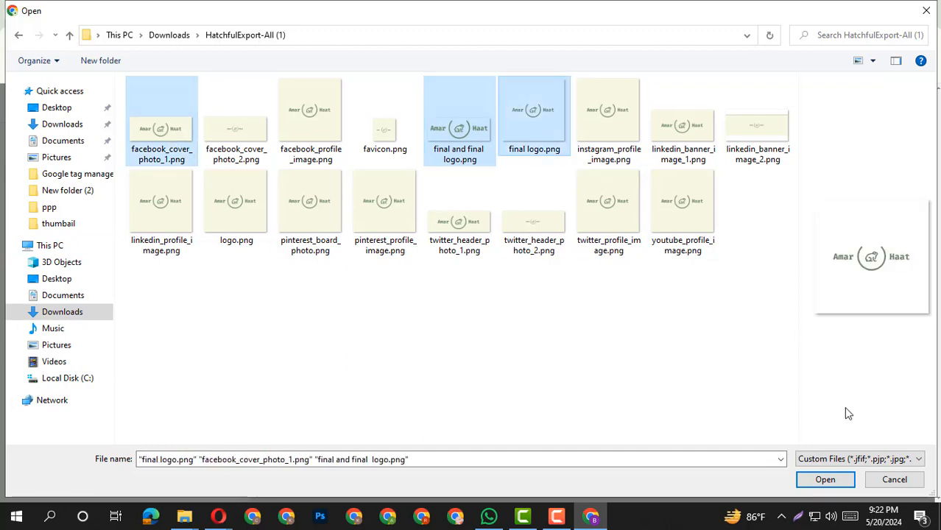
click(830, 484)
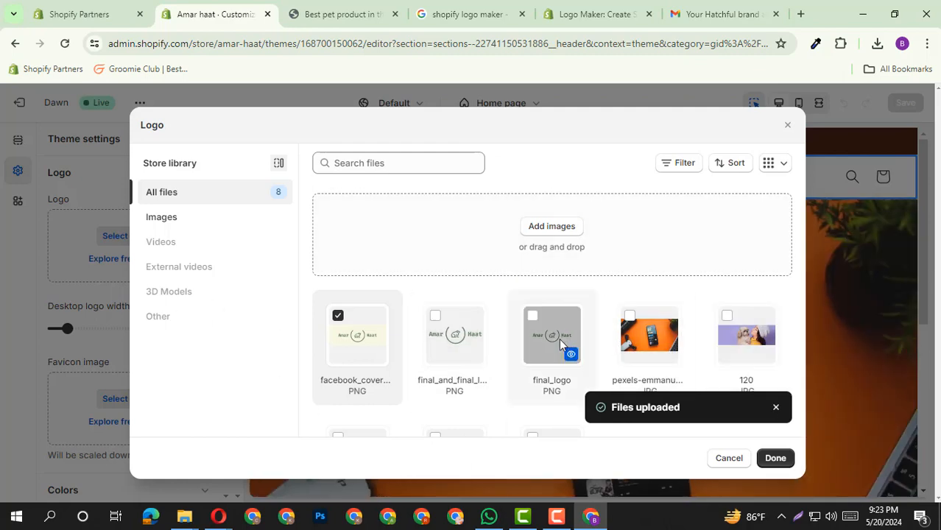
Step: Set the uploaded final_and_final_logo image as the theme's logo and check the header in the full-width and desktop previews
click(441, 328)
click(772, 468)
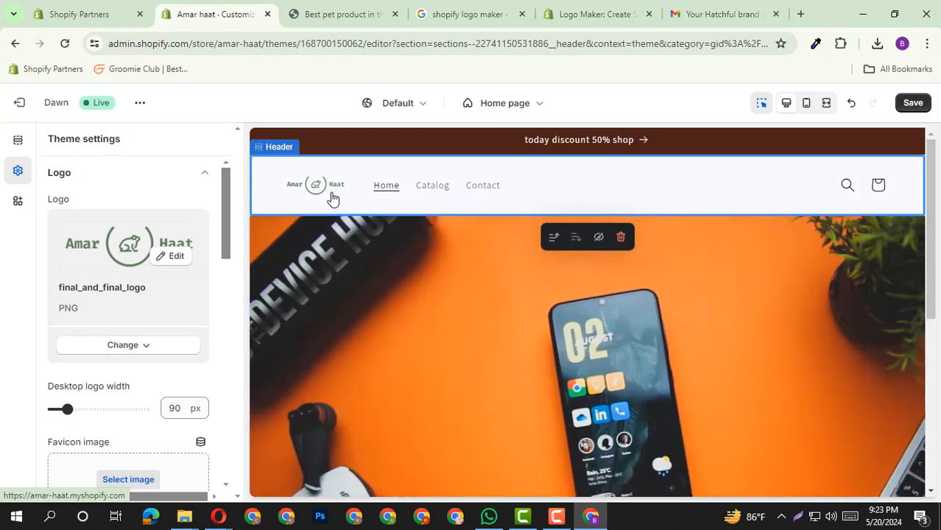
click(831, 103)
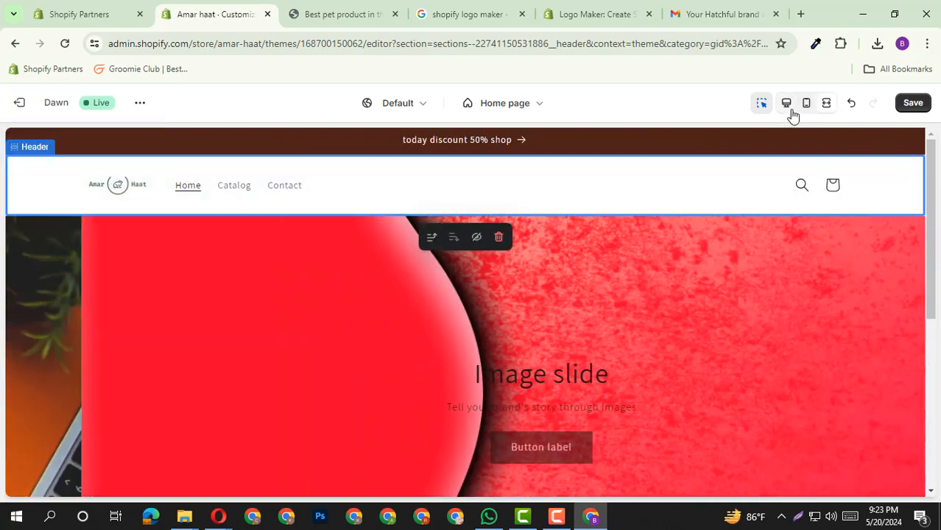
click(790, 108)
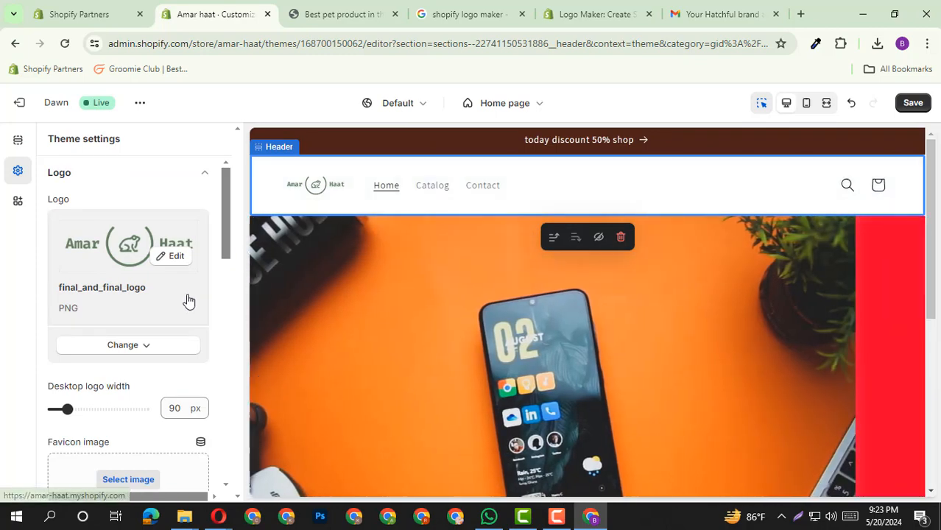
Step: Set the desktop logo width to 170 px and save the theme changes
scroll(187, 301, down, 2)
scroll(159, 313, up, 2)
scroll(103, 353, down, 1)
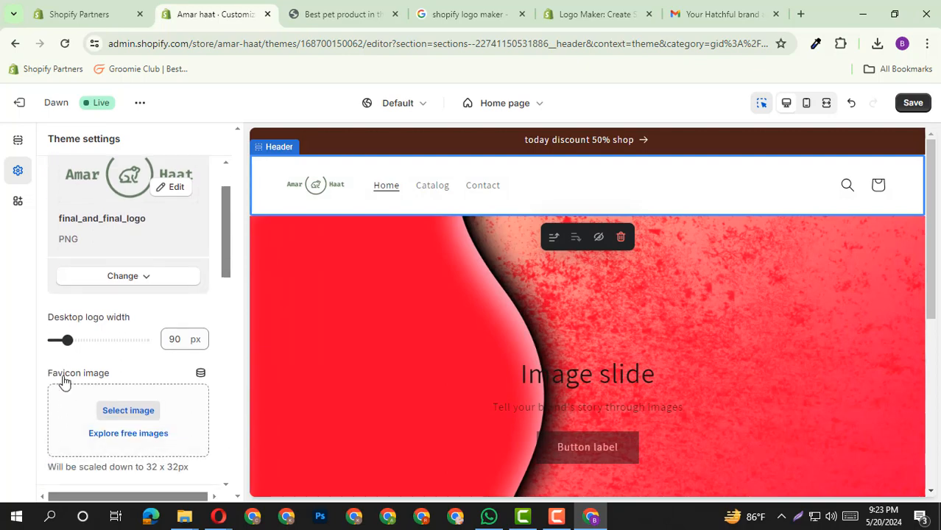
drag(63, 326, 126, 326)
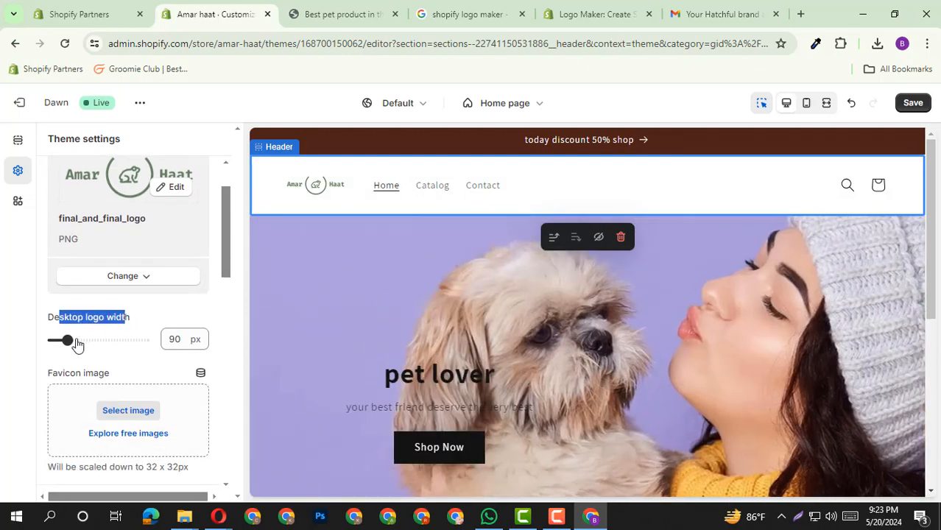
drag(67, 339, 90, 340)
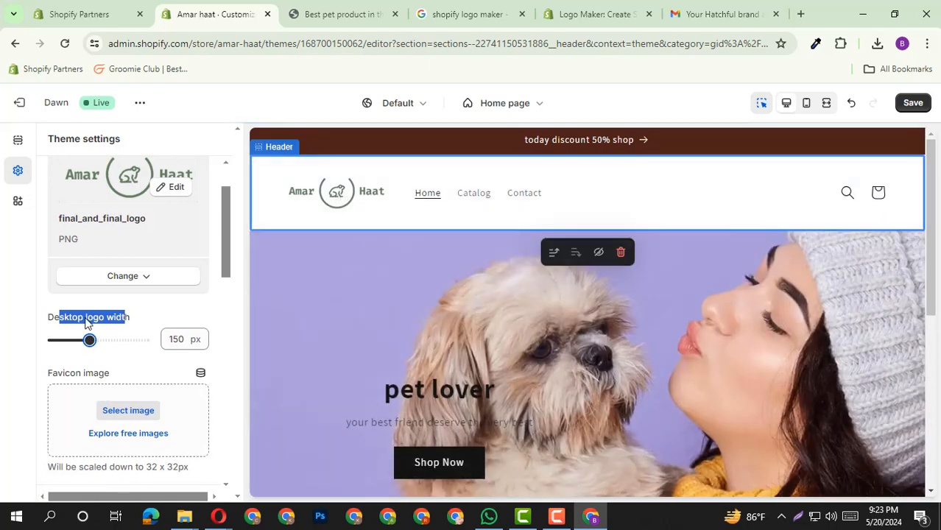
drag(89, 339, 96, 341)
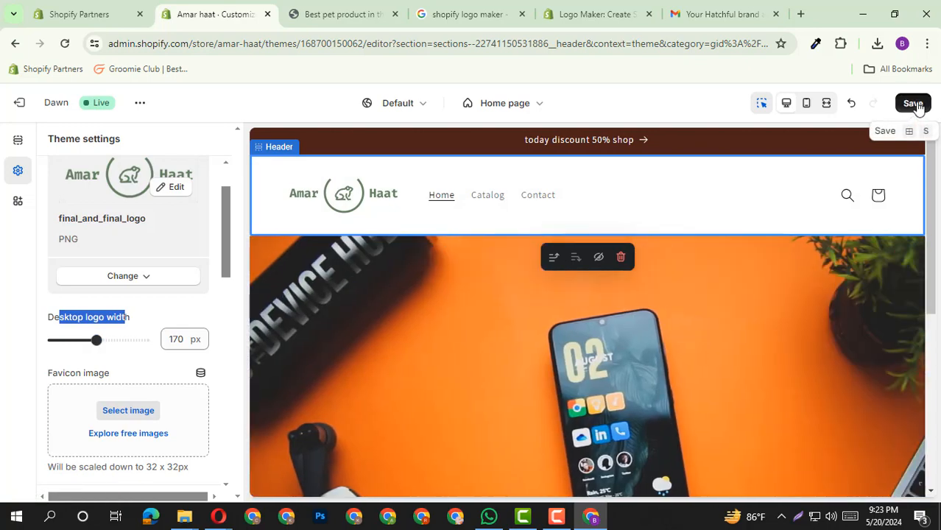
click(913, 104)
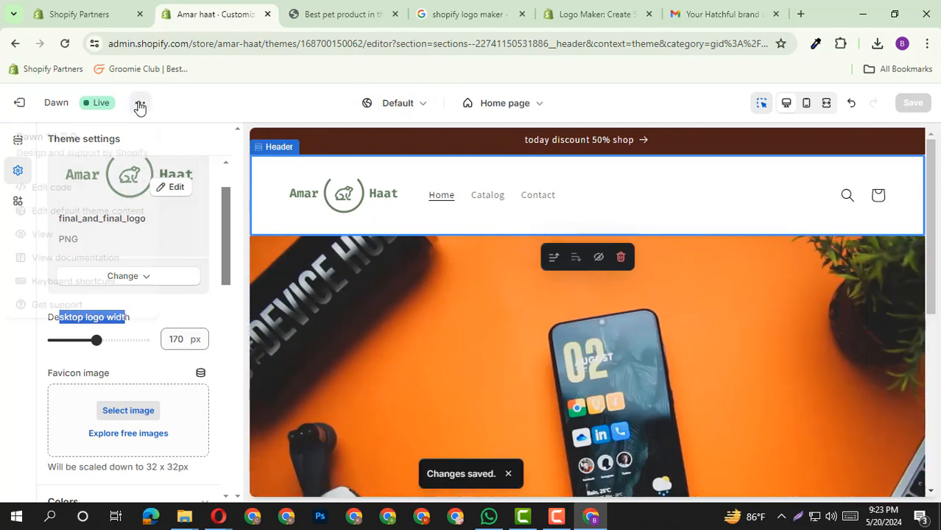
Step: View the live store in a new tab and close the old store, Google search, Logo Maker and Gmail tabs
click(140, 103)
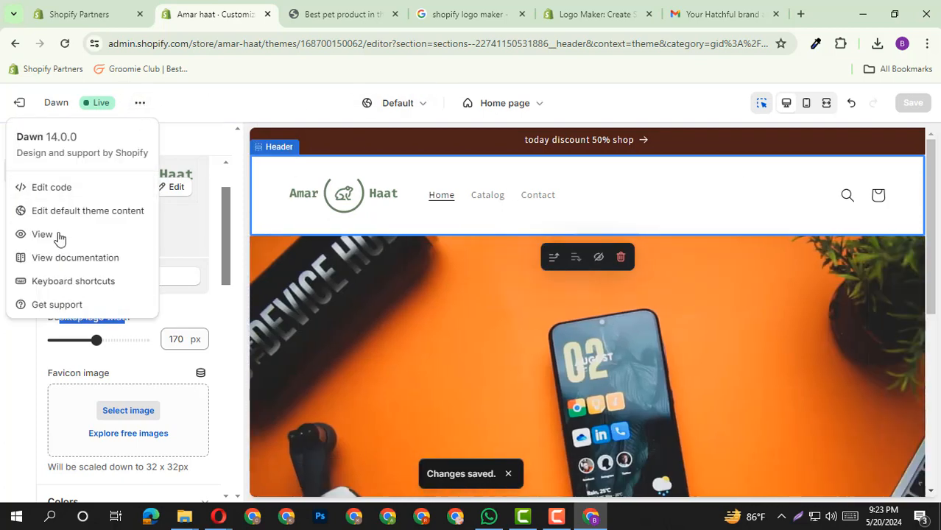
click(58, 237)
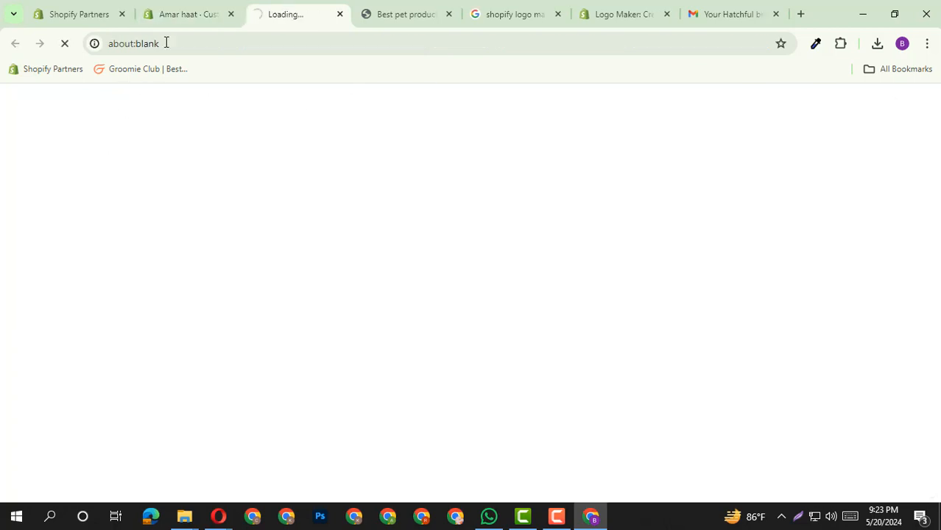
click(447, 15)
click(448, 15)
click(447, 14)
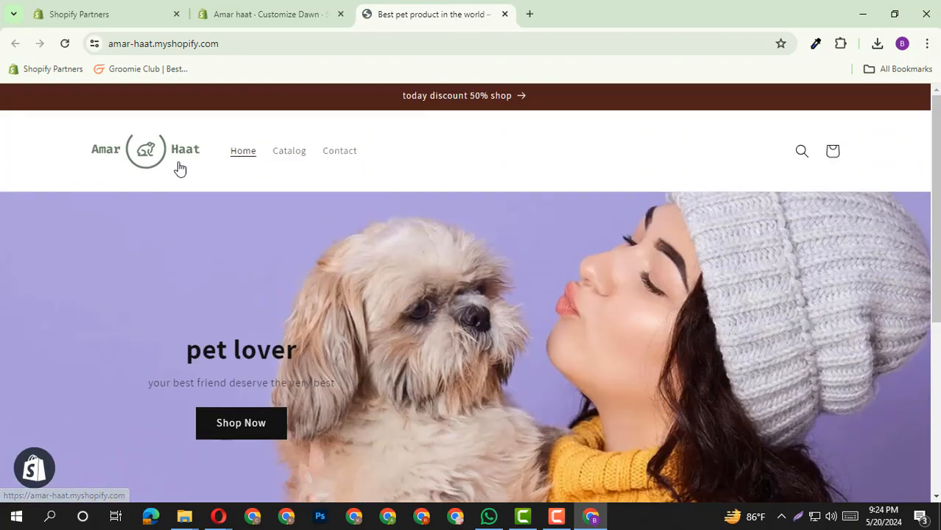
Step: Return to the theme editor, replace the logo with facebook_cover_photo_1 from the store library, and save
click(262, 8)
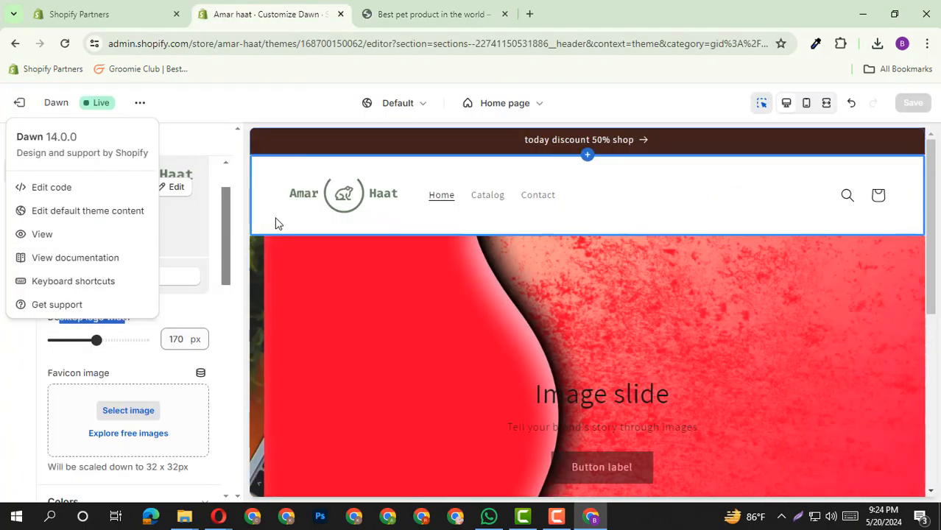
scroll(231, 178, up, 1)
scroll(231, 177, up, 1)
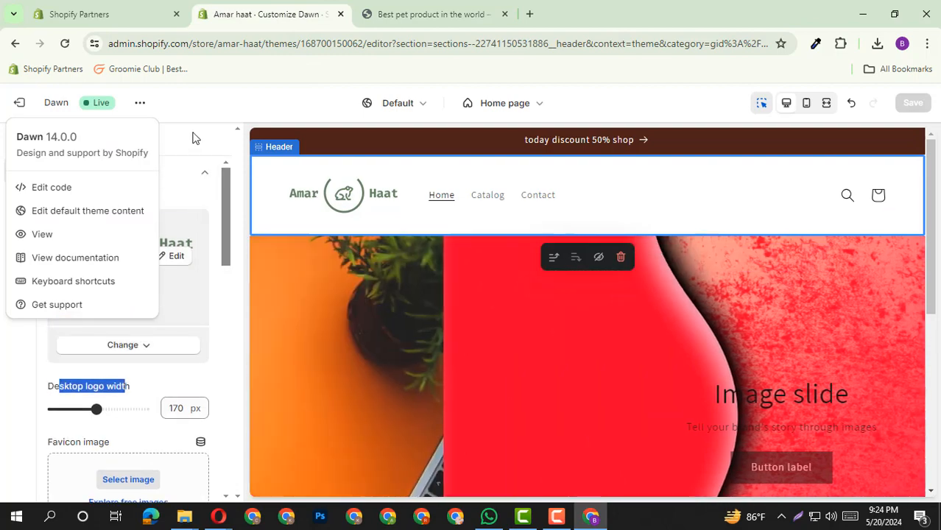
click(193, 139)
click(117, 349)
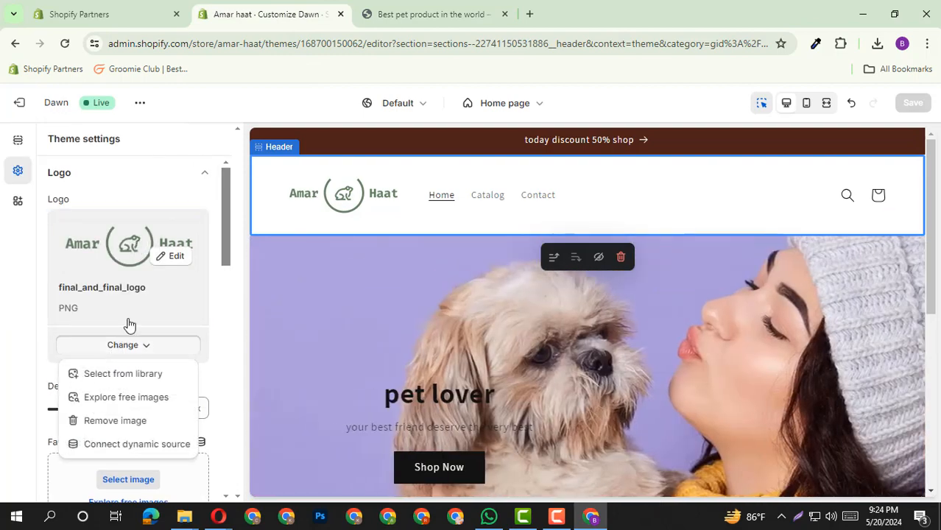
click(126, 374)
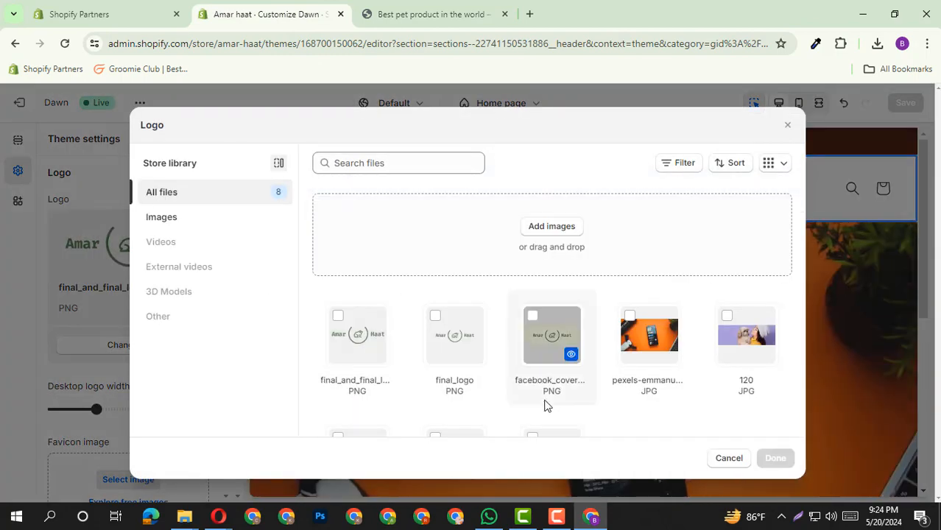
click(534, 320)
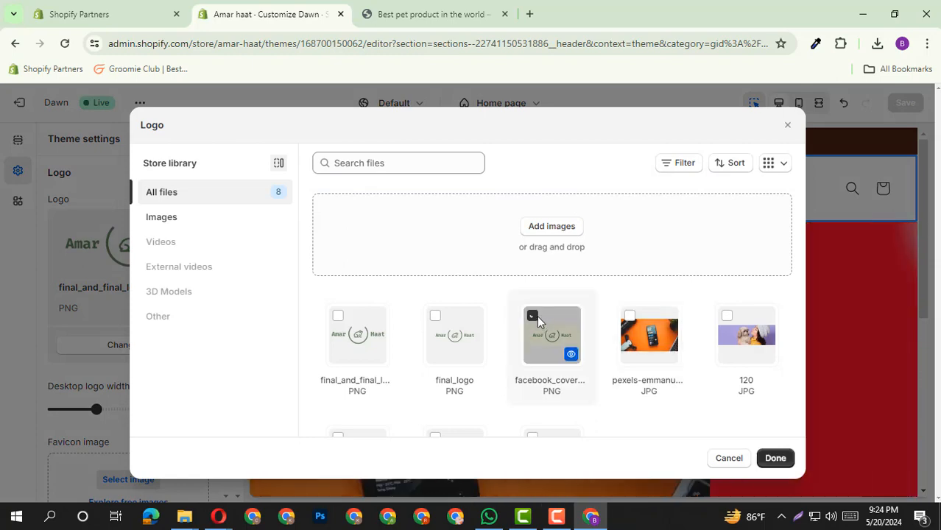
click(776, 459)
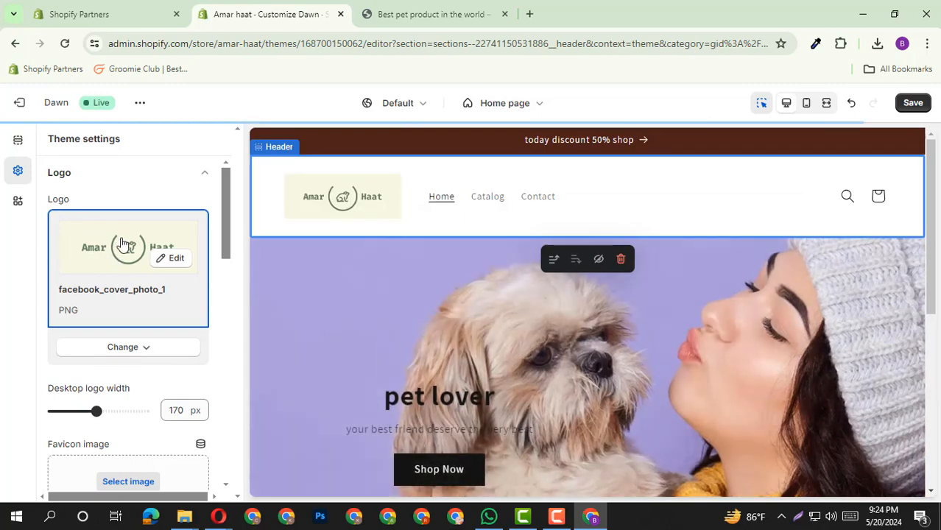
click(913, 103)
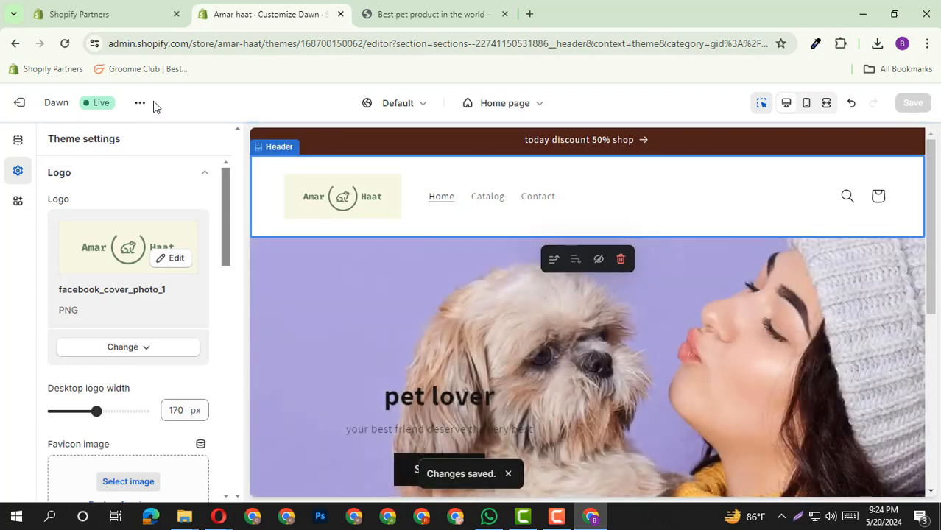
Step: View the live store's home page to examine the beige-background logo in the header, and return to the theme editor
click(140, 103)
click(59, 235)
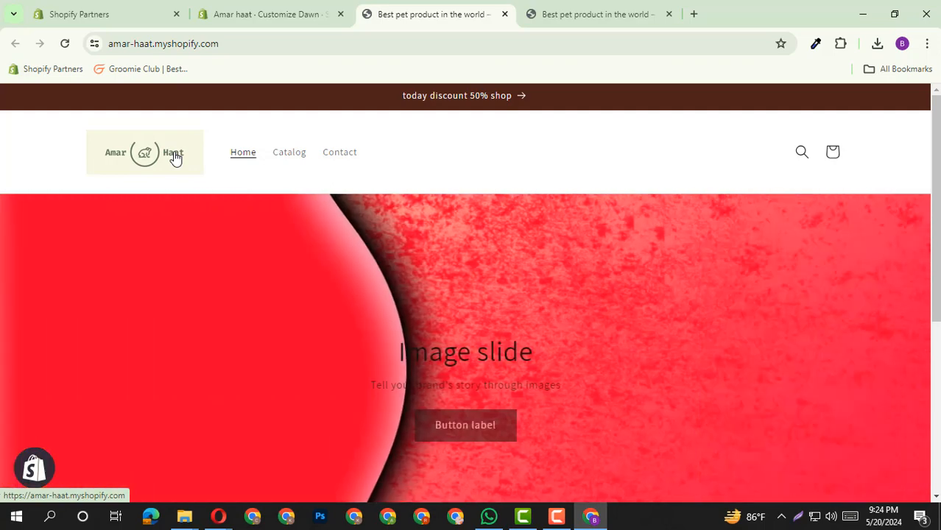
scroll(185, 140, down, 3)
scroll(185, 140, up, 3)
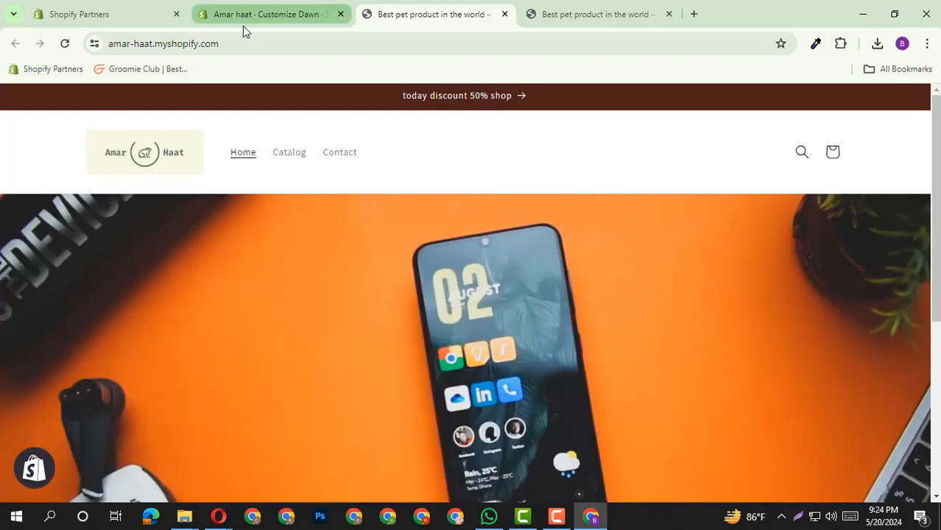
click(243, 27)
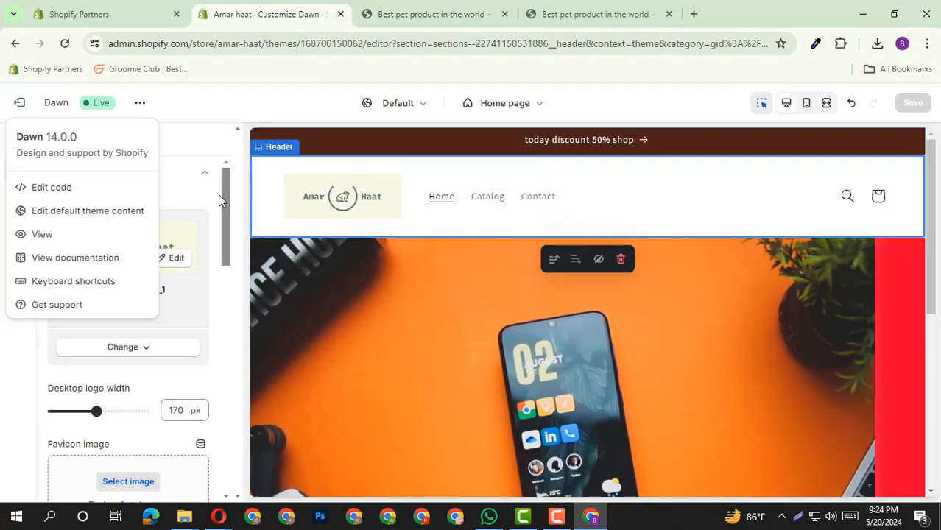
click(219, 195)
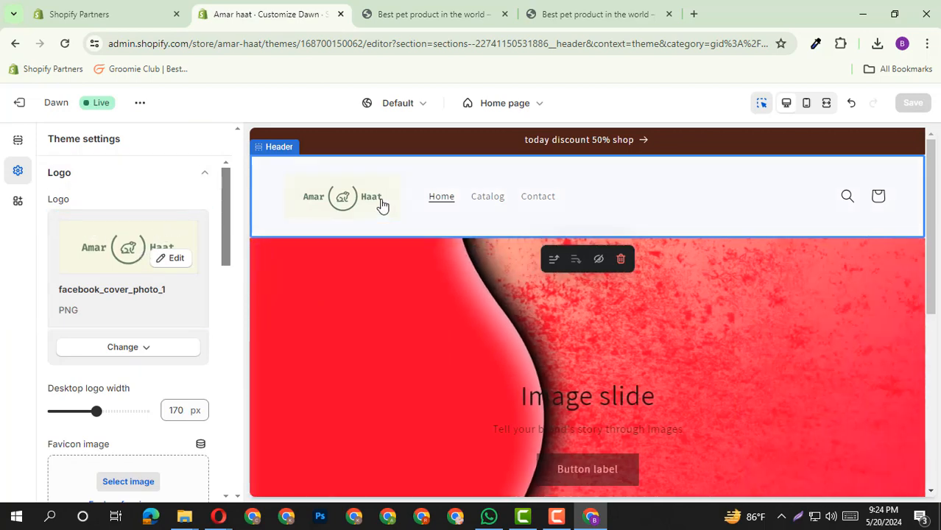
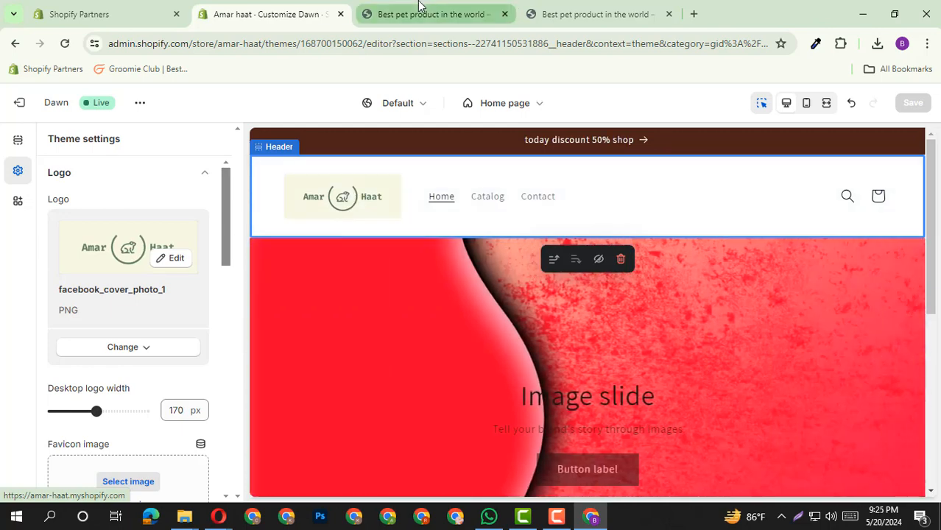
click(421, 14)
click(267, 17)
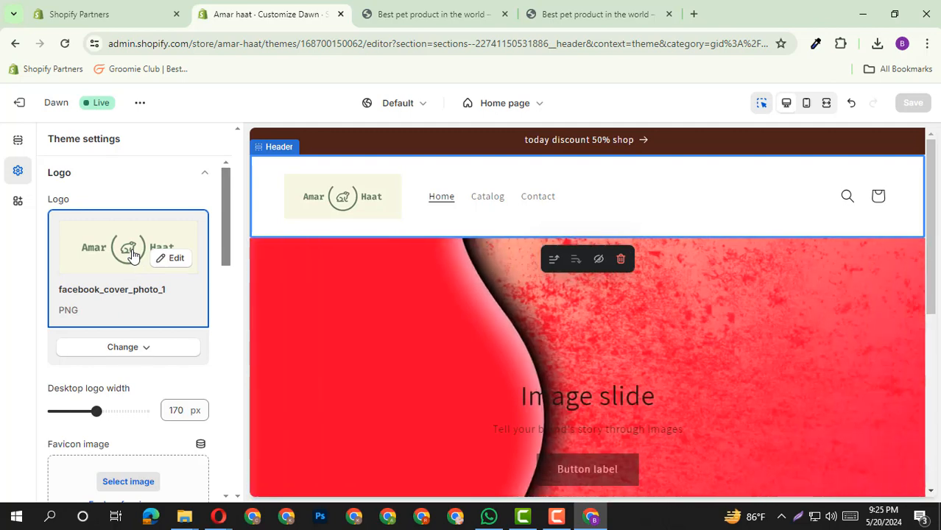
Step: Replace the logo with the uncropped final_logo image from the store library and save the theme changes
click(120, 345)
click(125, 373)
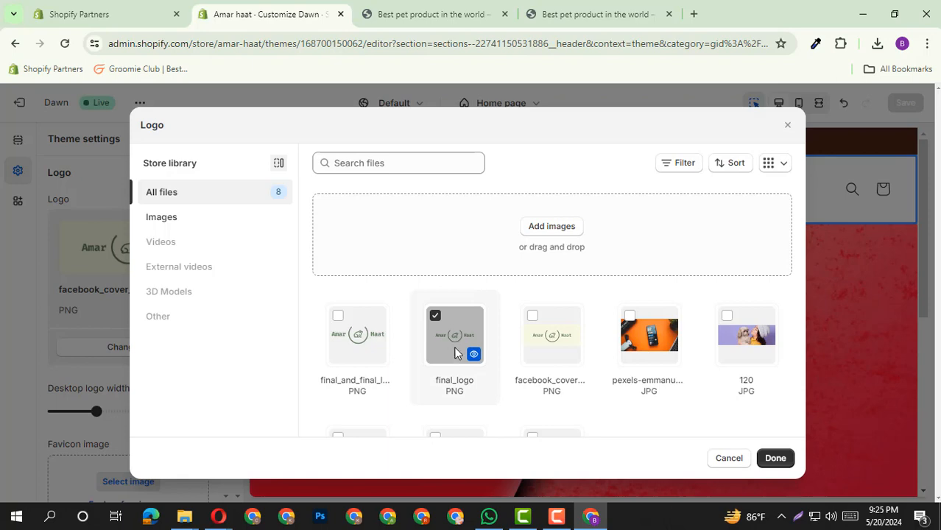
click(776, 458)
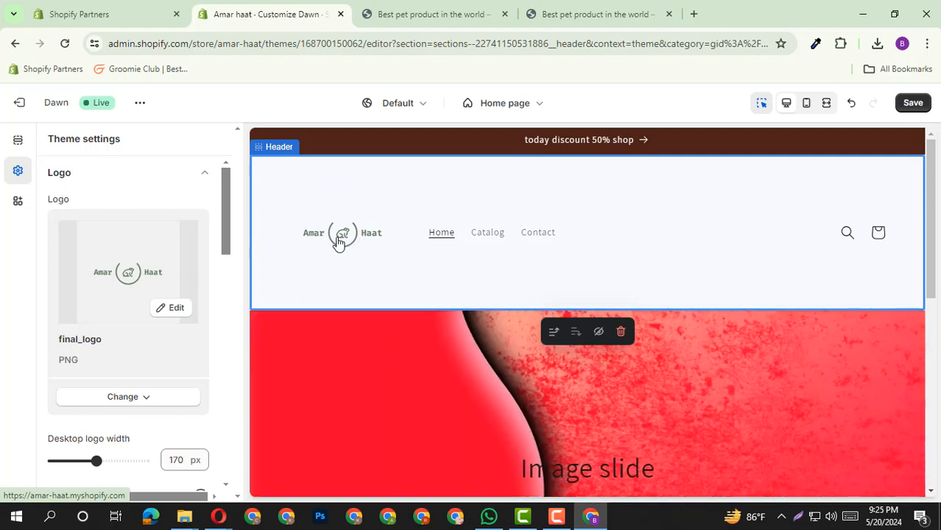
click(911, 103)
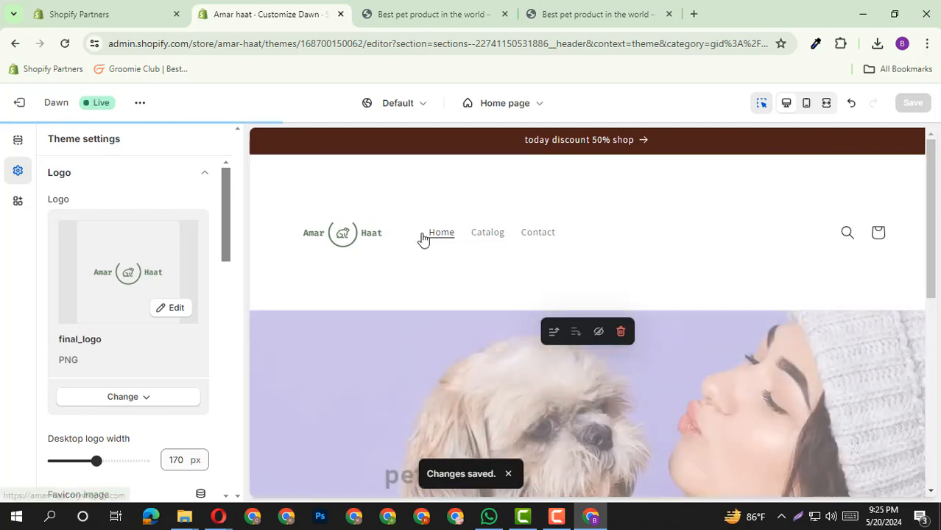
Step: View the live store in a new tab to examine the uncropped final_logo image in the header
click(141, 106)
click(64, 232)
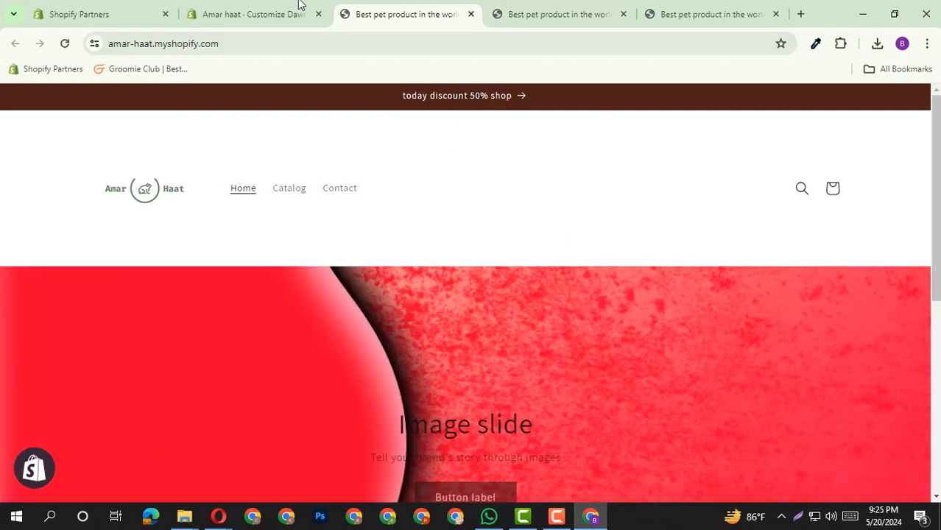
Step: Switch to Opera to check the Google Meet call, and return to the live store by minimizing the Opera window
click(218, 516)
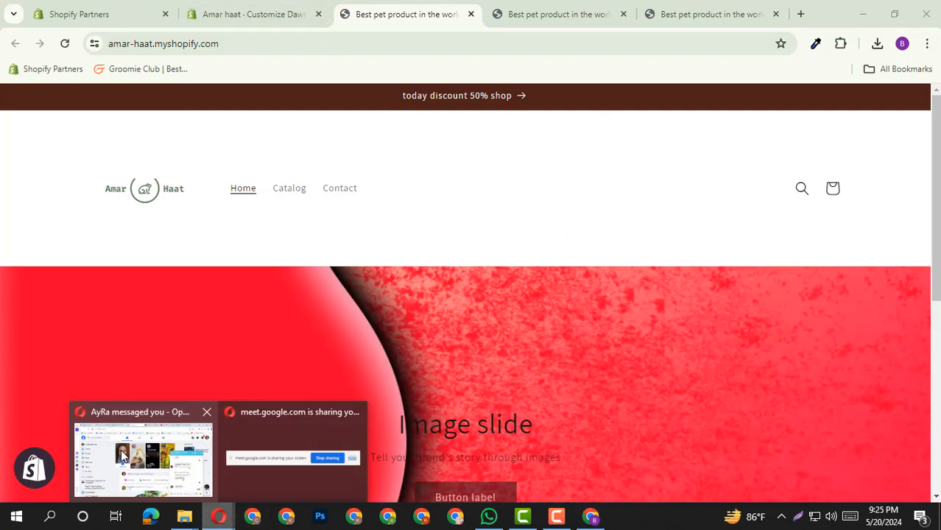
click(123, 457)
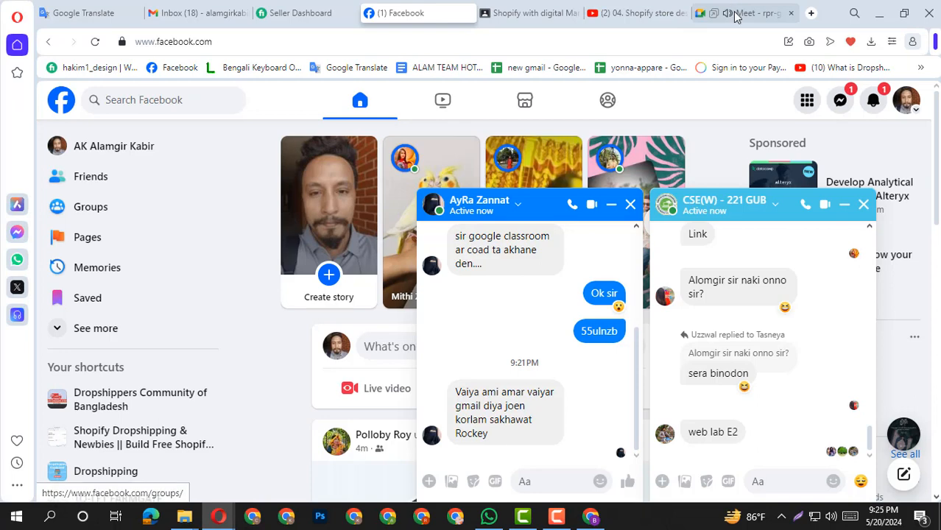
click(735, 17)
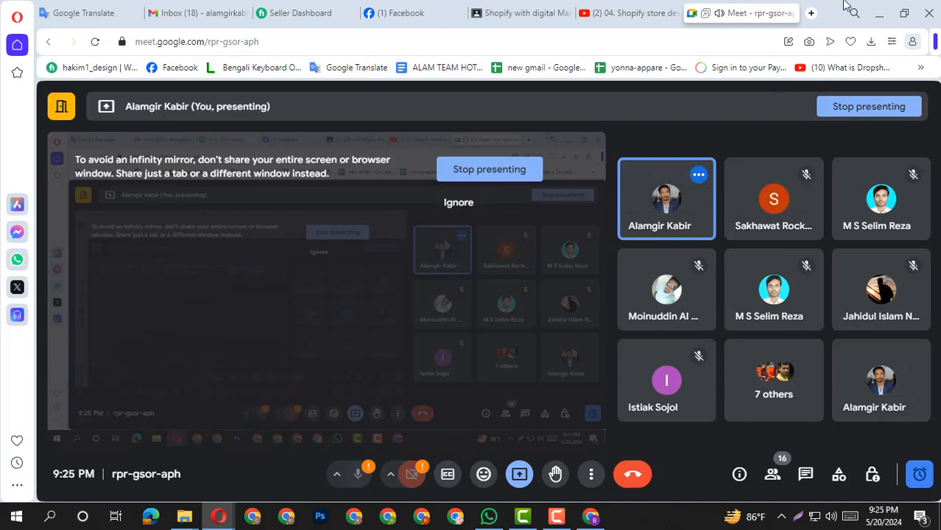
click(880, 13)
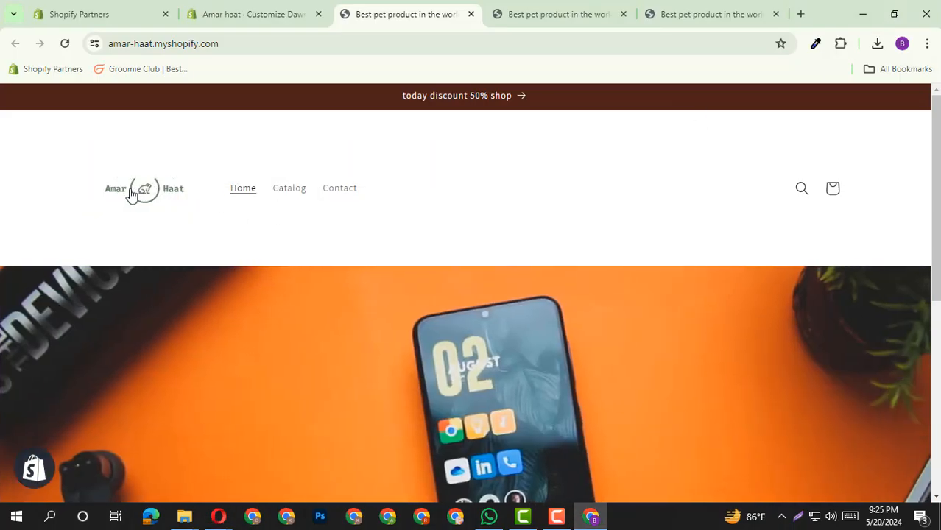
Step: Return to the theme editor and reselect the final_logo image from the store library as the logo
click(269, 6)
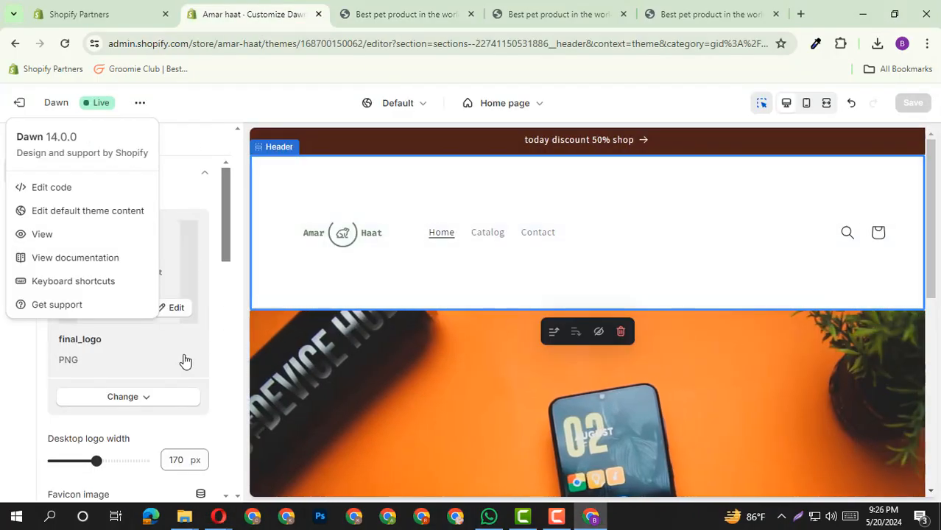
click(122, 401)
click(143, 299)
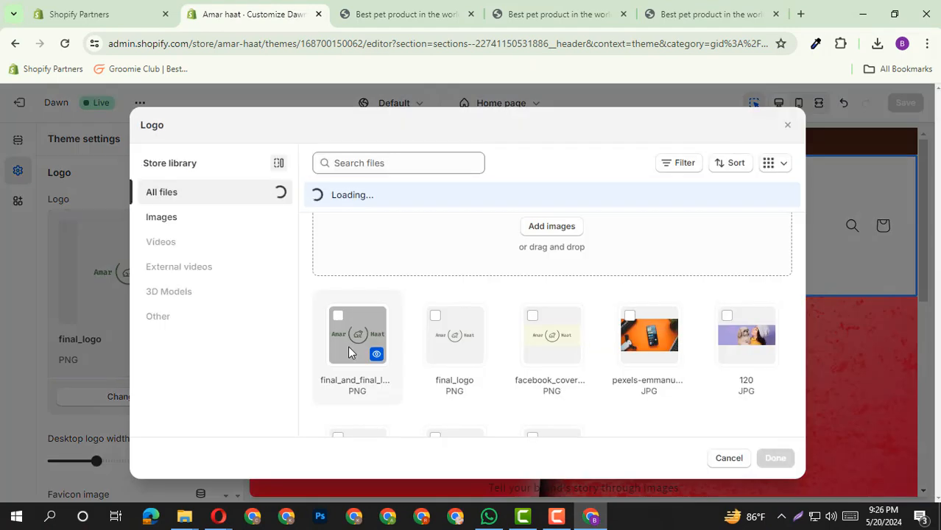
click(459, 333)
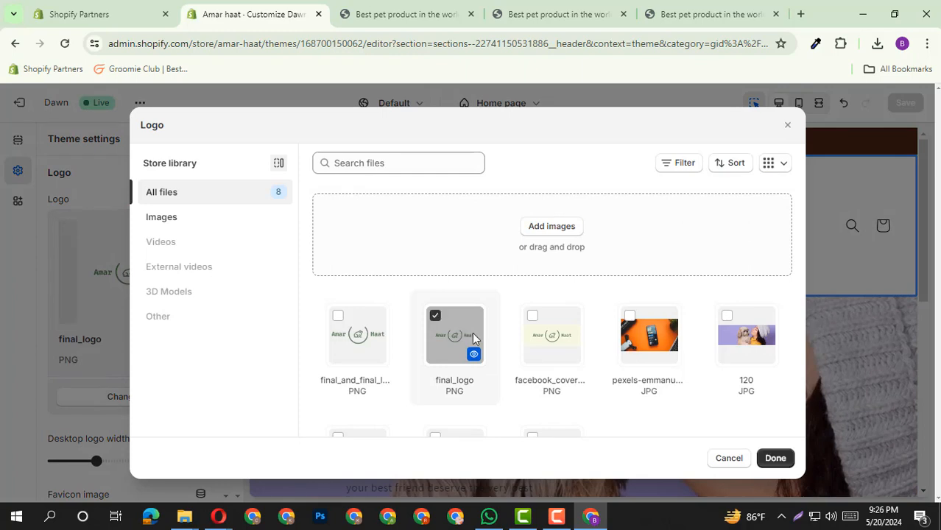
click(775, 459)
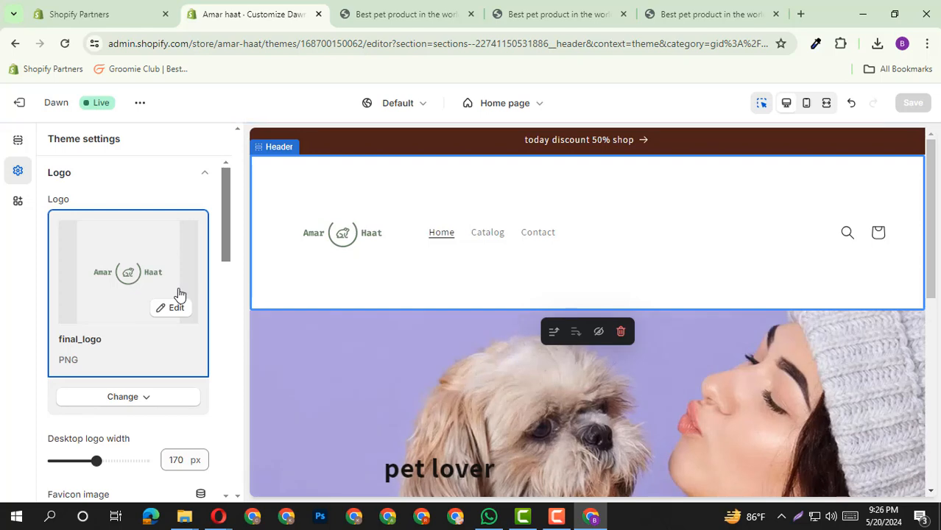
Step: Replace the theme logo with the cropped final_and_final_logo image from the store library
click(125, 397)
click(155, 300)
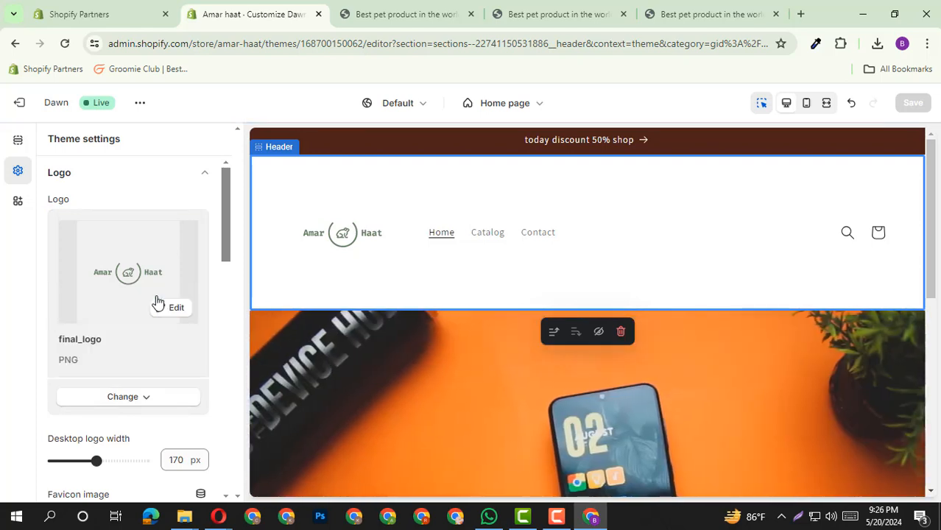
click(346, 341)
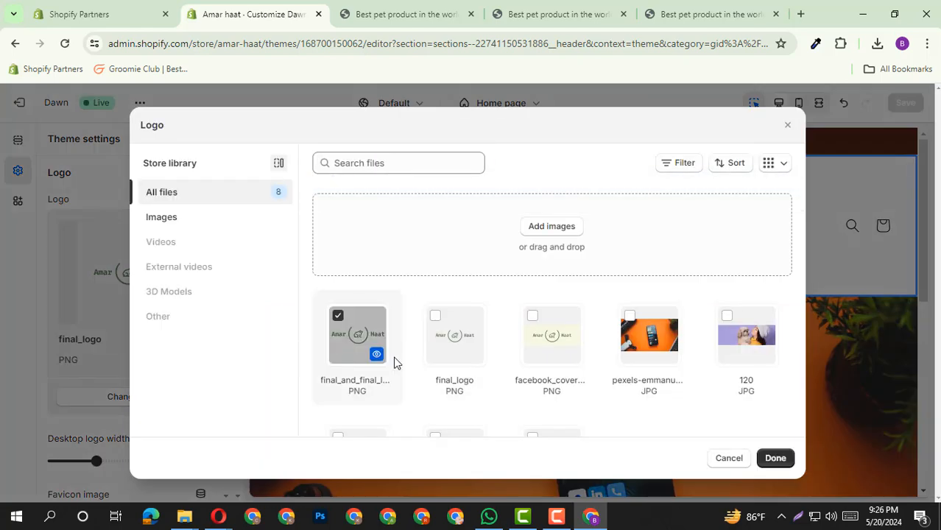
click(775, 458)
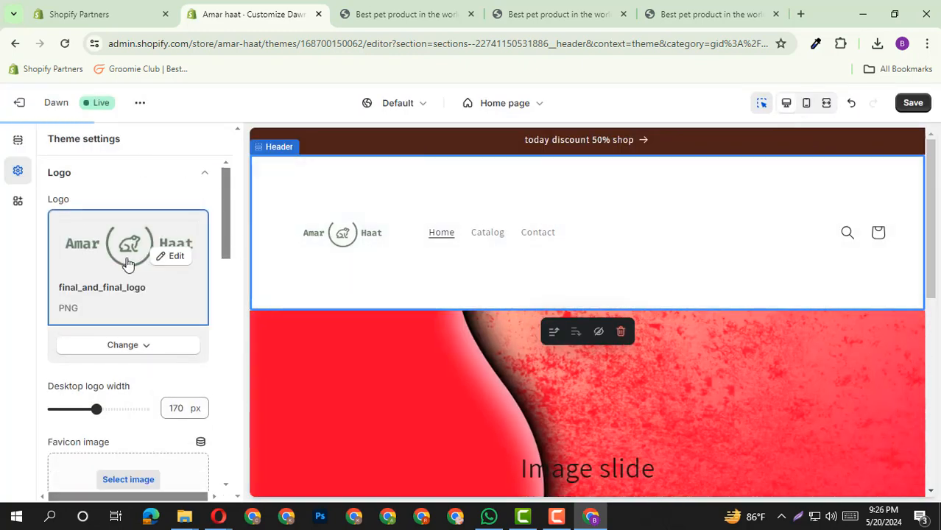
Step: Set the desktop logo width to 180 px and save the theme changes
scroll(107, 412, down, 1)
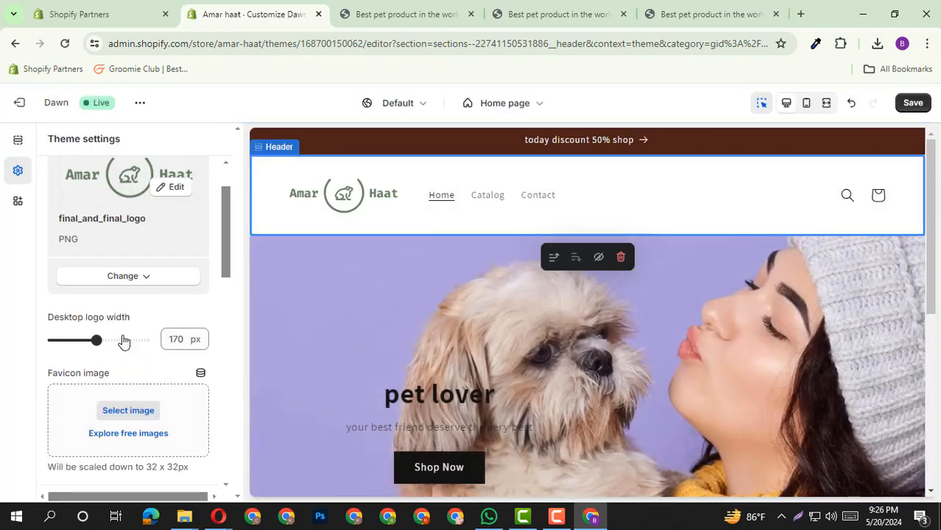
drag(170, 336, 195, 339)
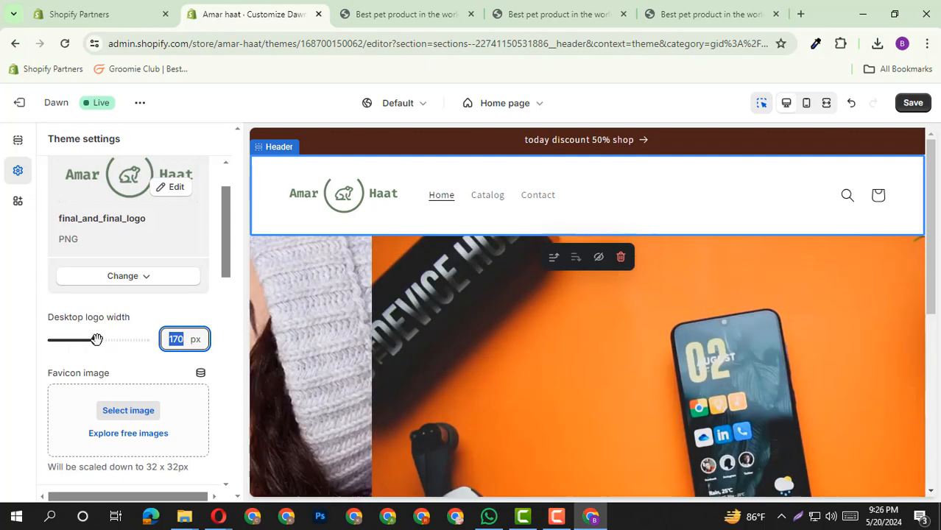
drag(98, 340, 68, 338)
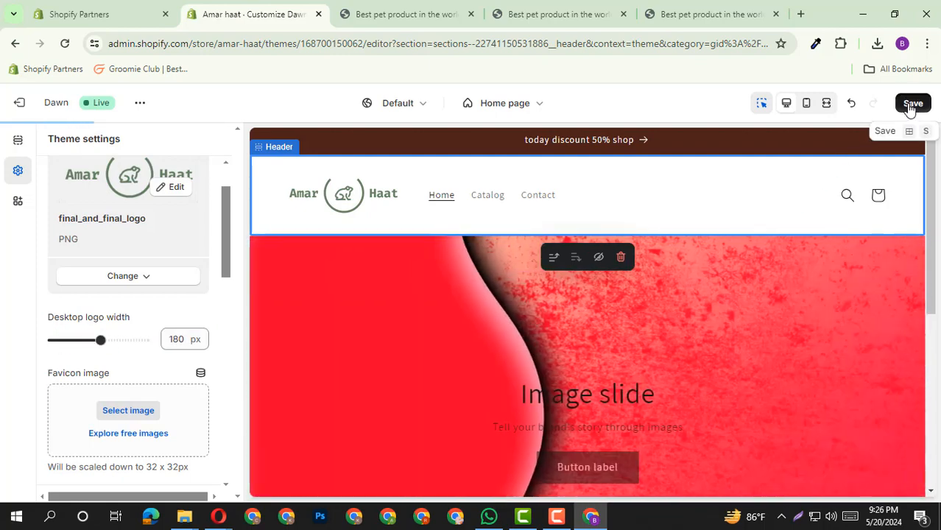
click(910, 102)
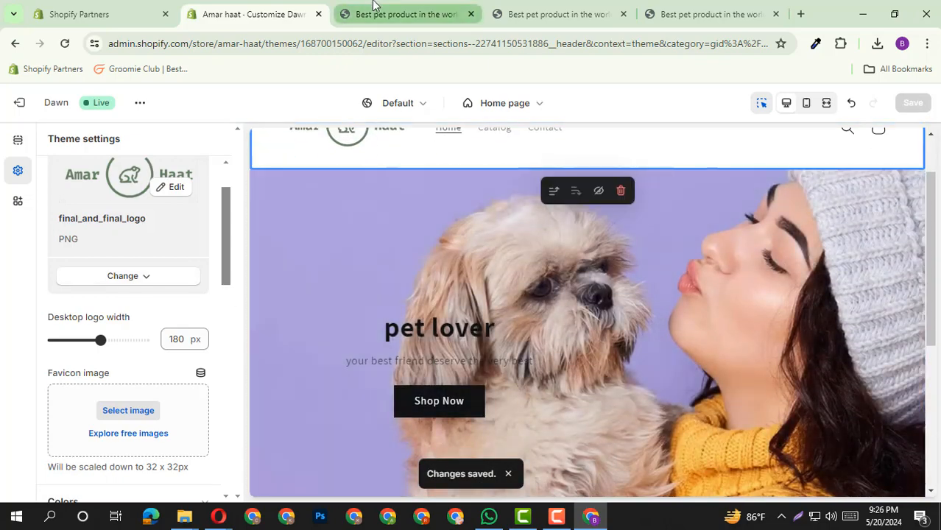
Step: Compare the cropped logo on the live store's home page with the logo settings in the theme editor
click(397, 14)
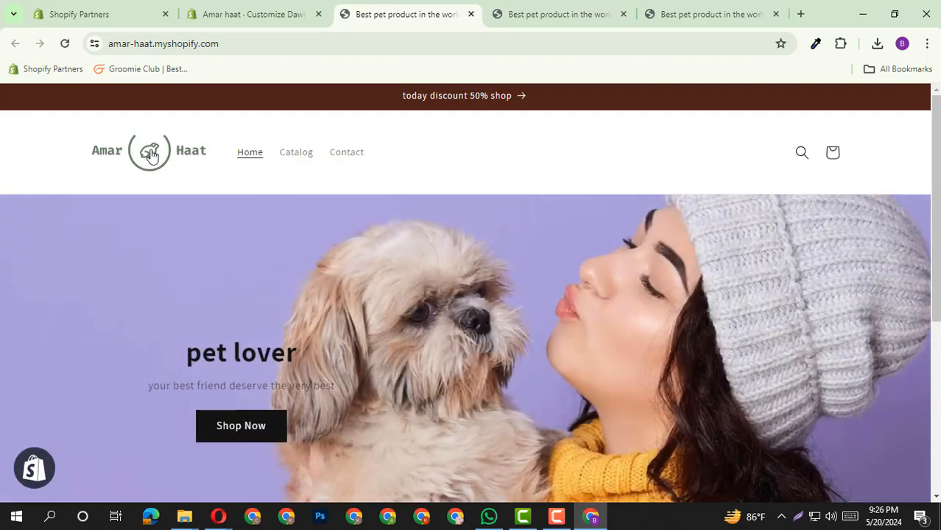
click(257, 12)
scroll(178, 250, down, 2)
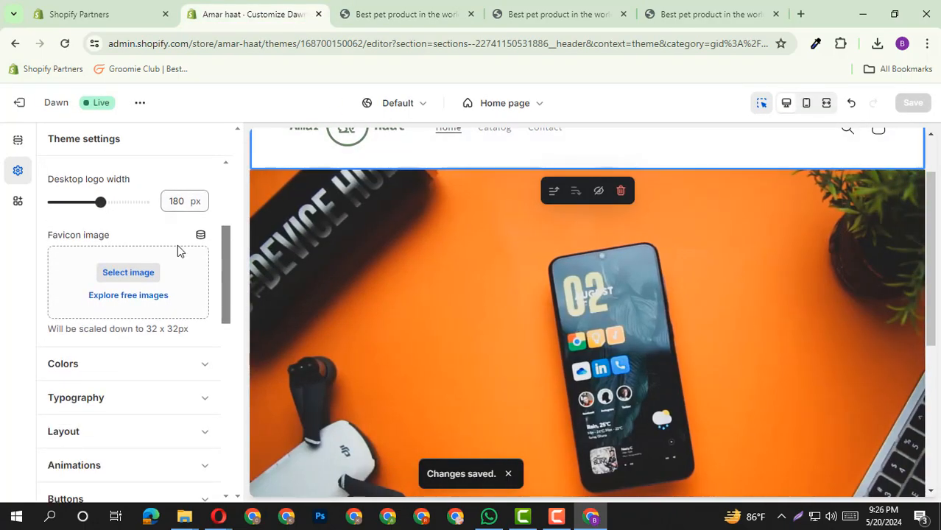
scroll(177, 250, down, 1)
scroll(177, 251, up, 4)
scroll(366, 159, up, 2)
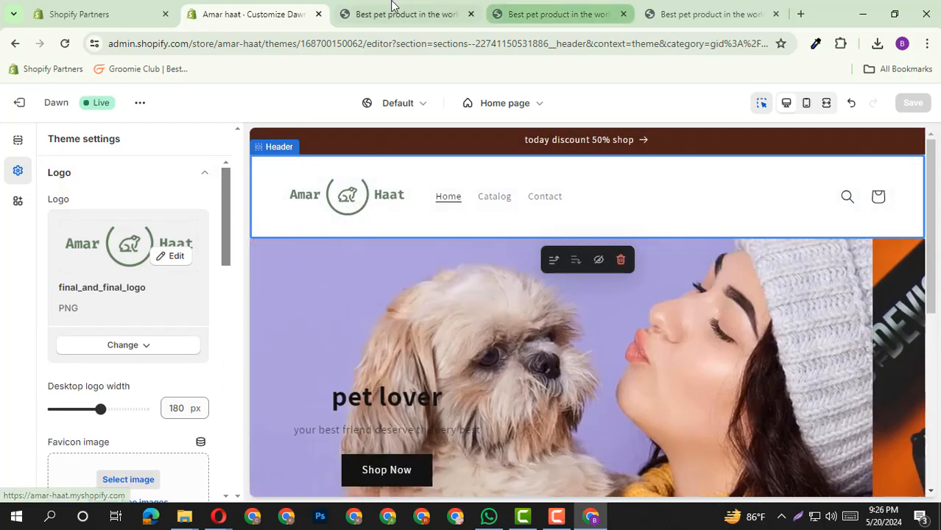
click(401, 14)
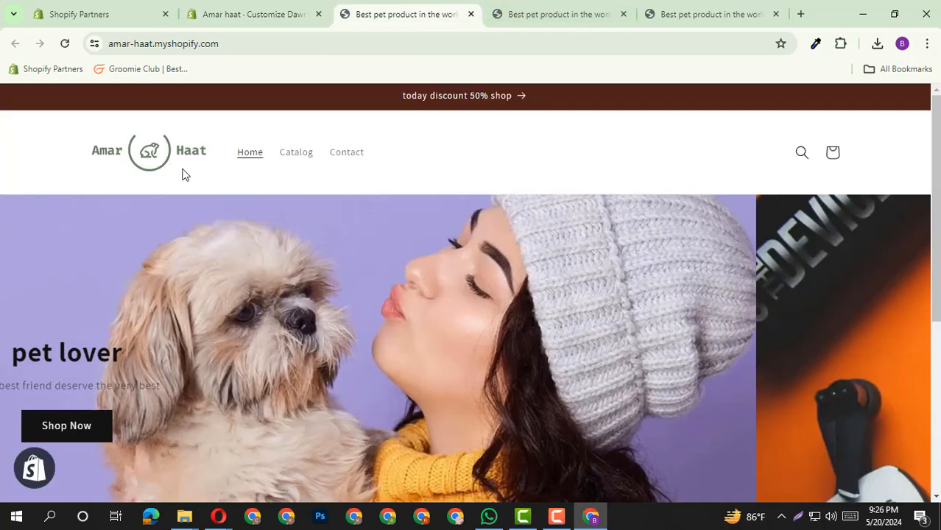
click(246, 11)
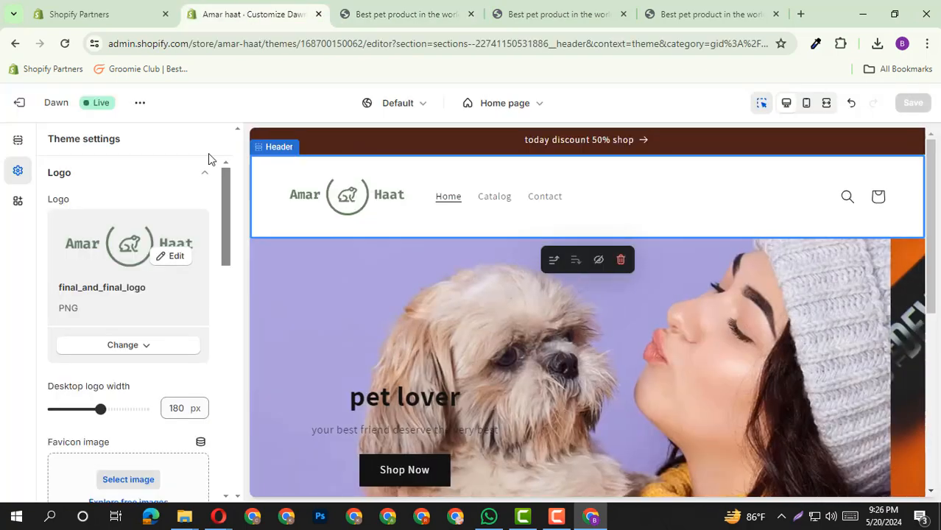
Step: Review the Header section and the theme's Logo settings, including the logo image, width and favicon options, and collapse the Logo group
click(11, 148)
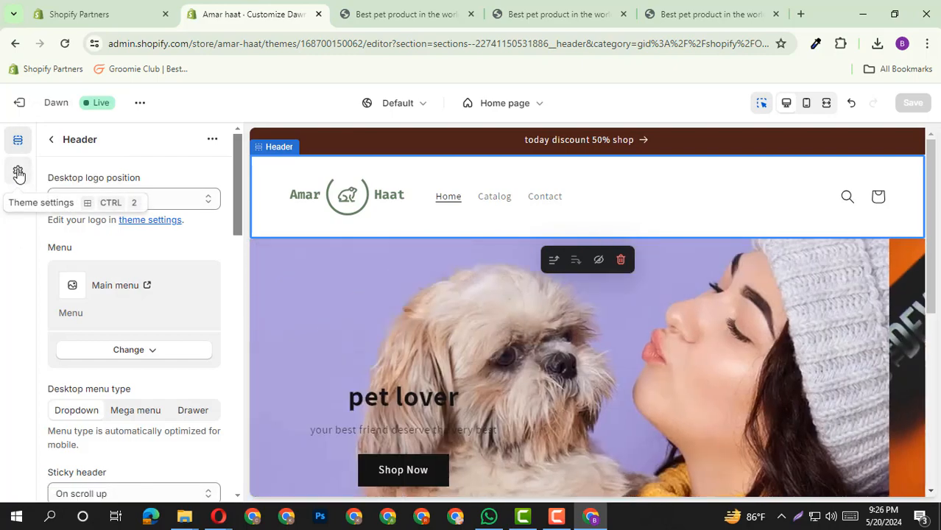
click(19, 174)
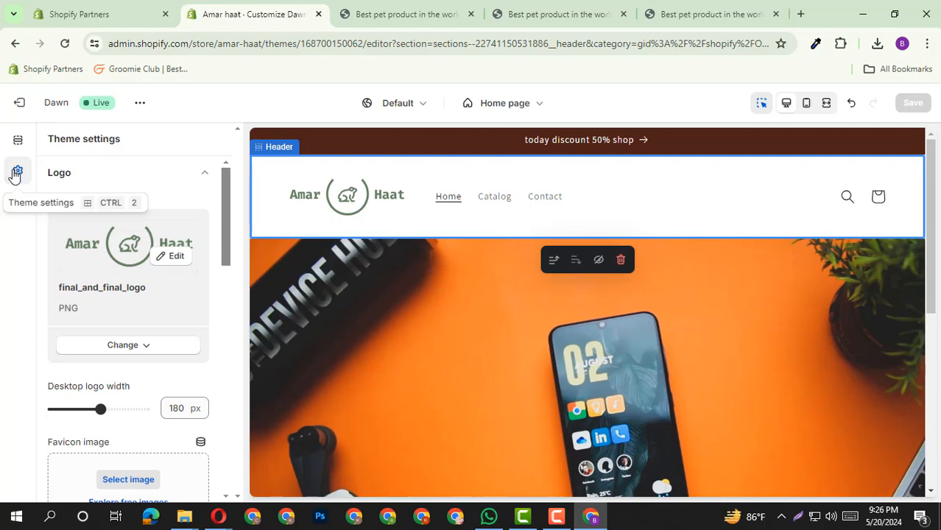
scroll(163, 294, down, 2)
scroll(156, 311, up, 2)
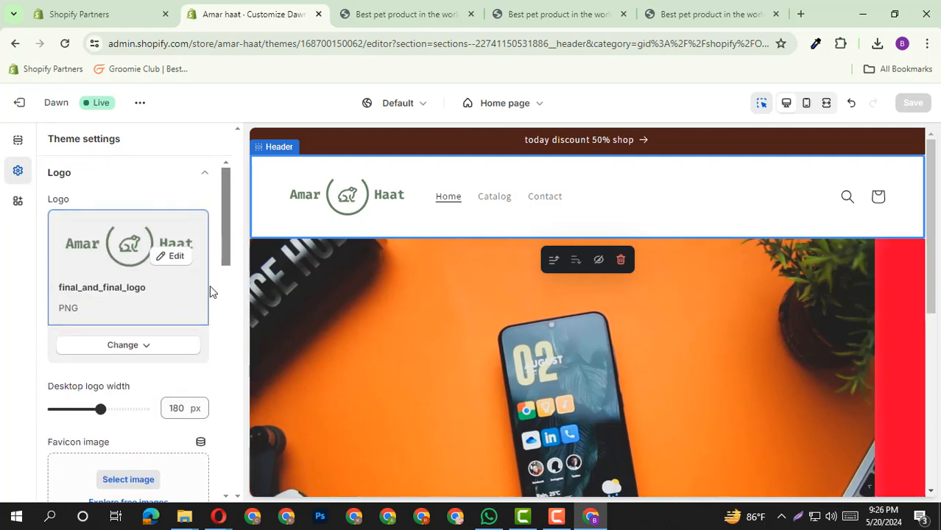
click(207, 175)
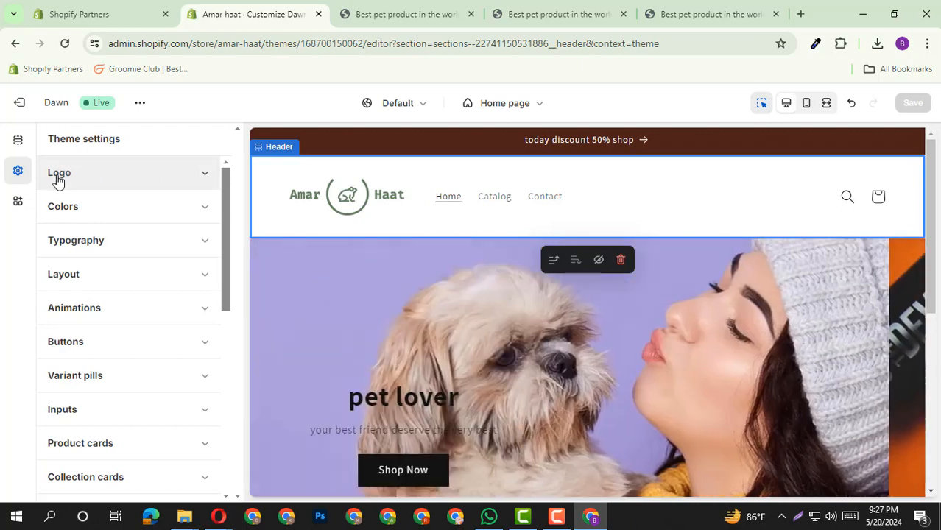
click(57, 177)
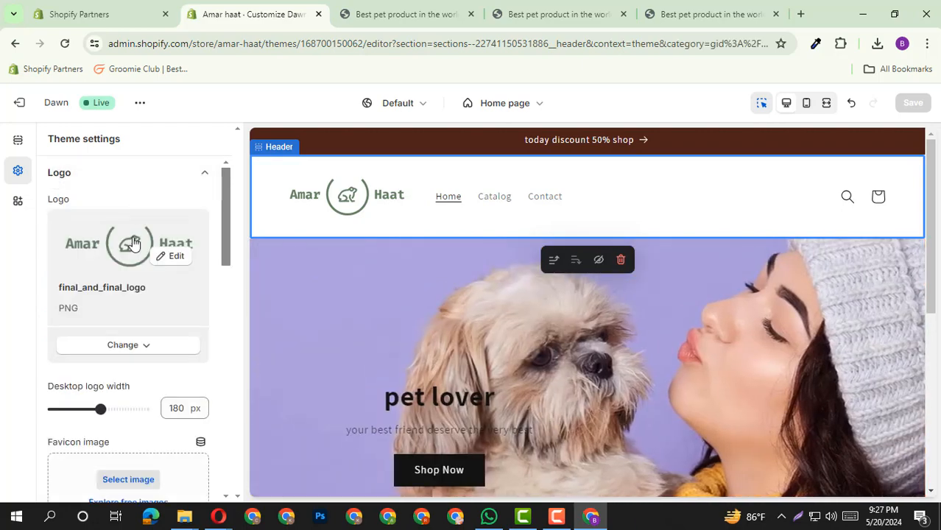
scroll(126, 318, down, 4)
scroll(126, 317, up, 4)
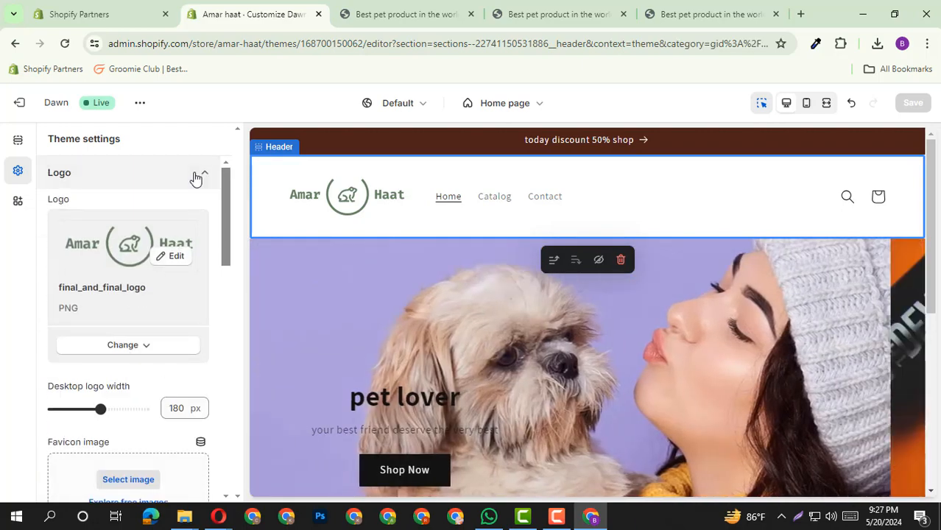
click(196, 176)
Step: Return to the home page's section list and open the Header section's settings
click(19, 143)
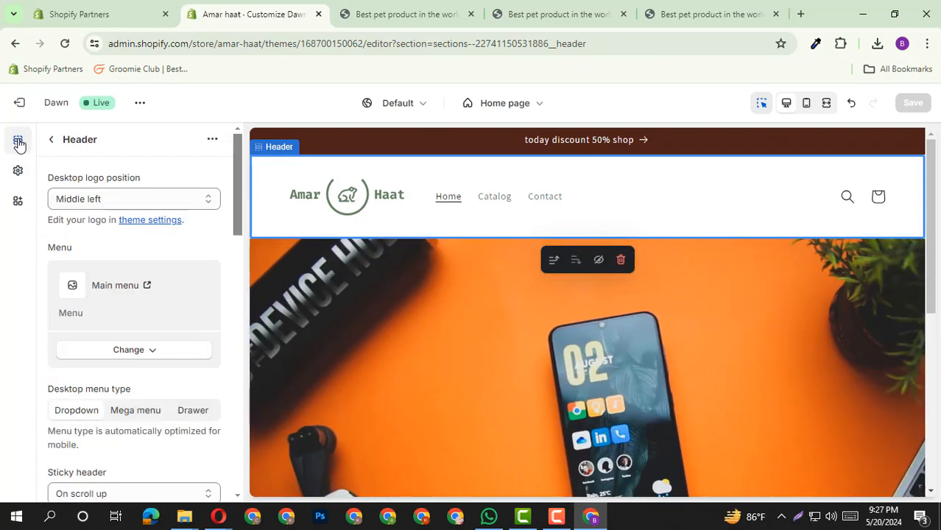
click(48, 141)
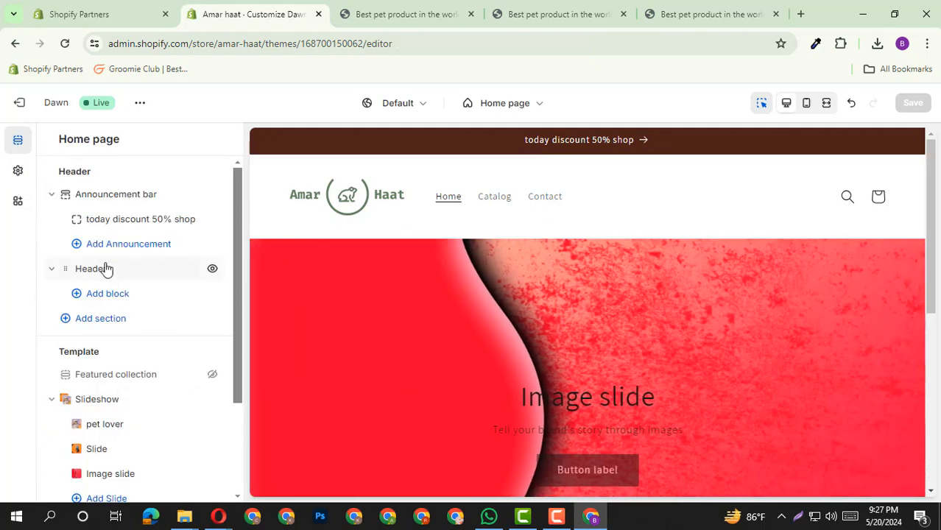
click(102, 269)
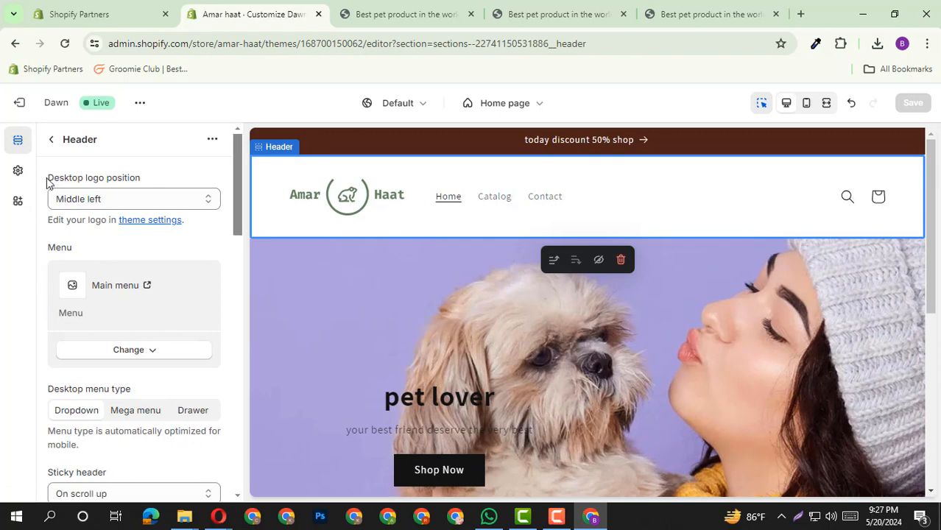
Step: Set the header's desktop logo position to Top left
drag(47, 183, 150, 177)
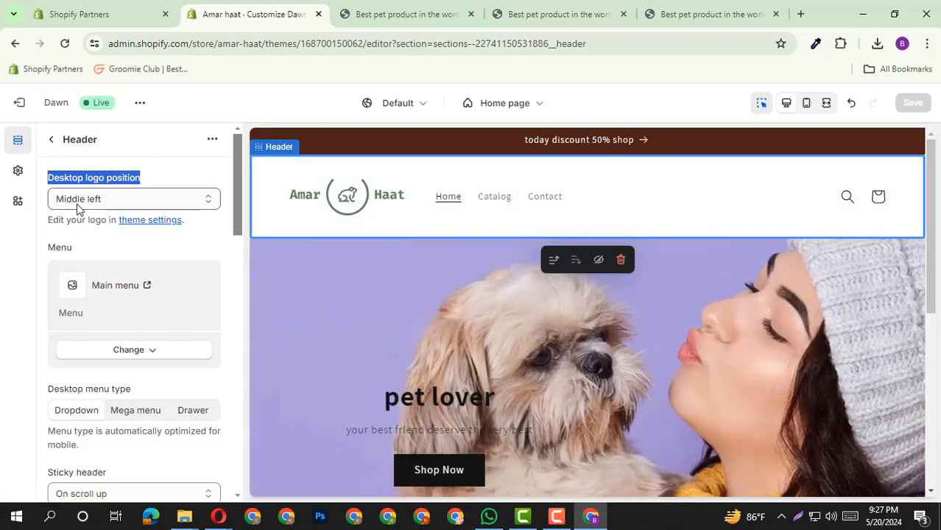
click(79, 209)
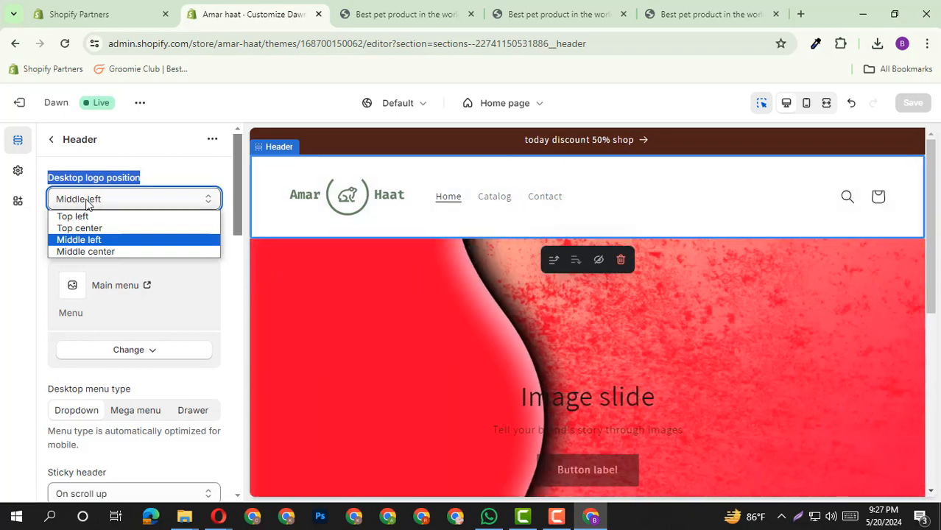
click(78, 217)
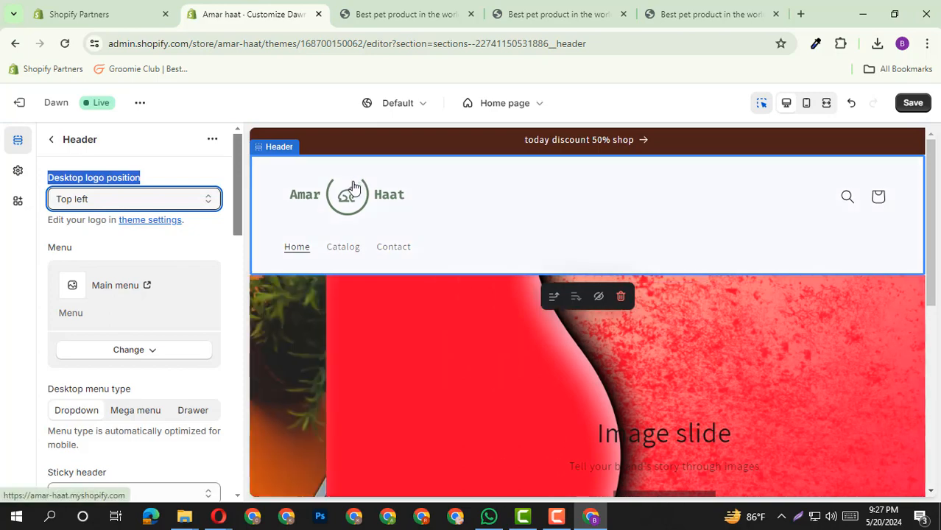
click(269, 254)
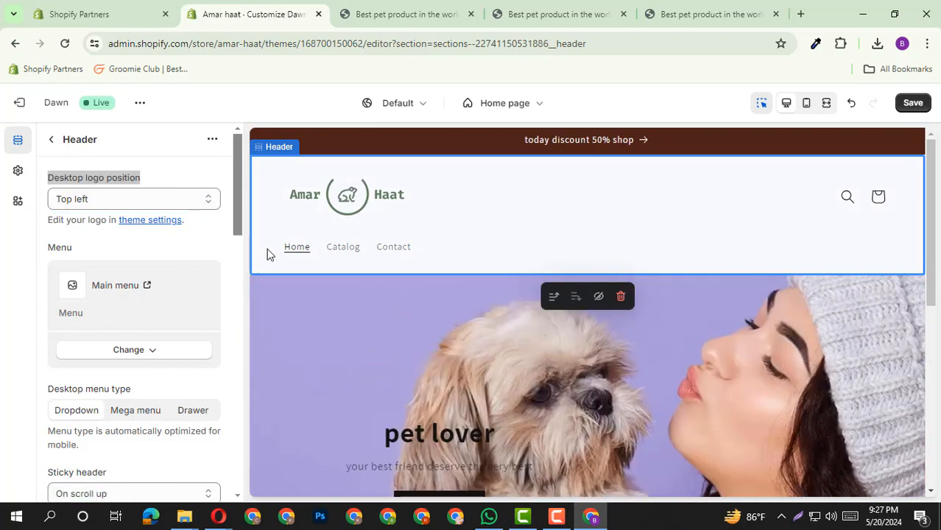
Step: Set the header's desktop logo position to Top center
click(110, 206)
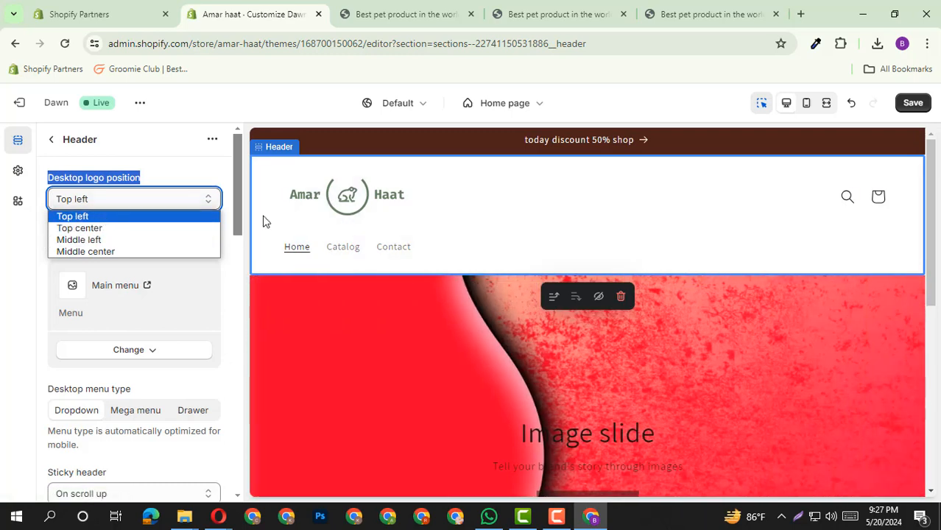
click(419, 254)
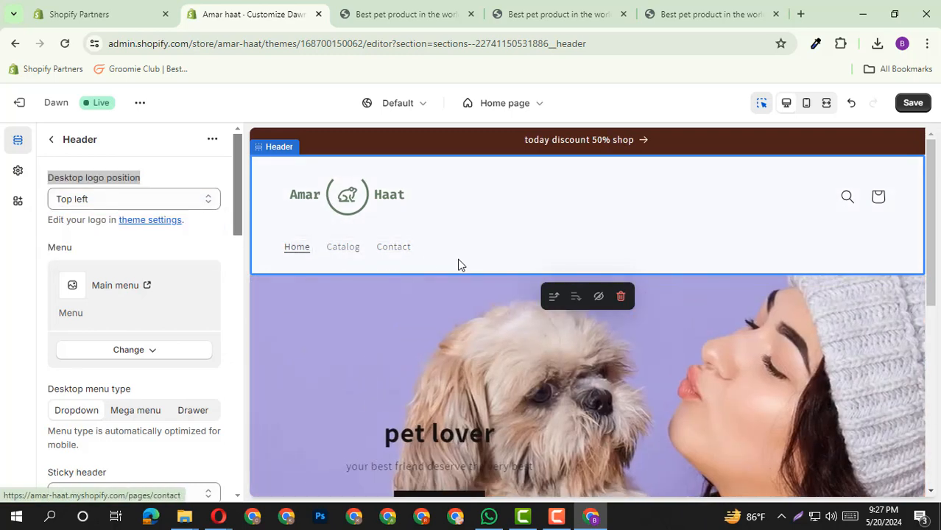
click(124, 194)
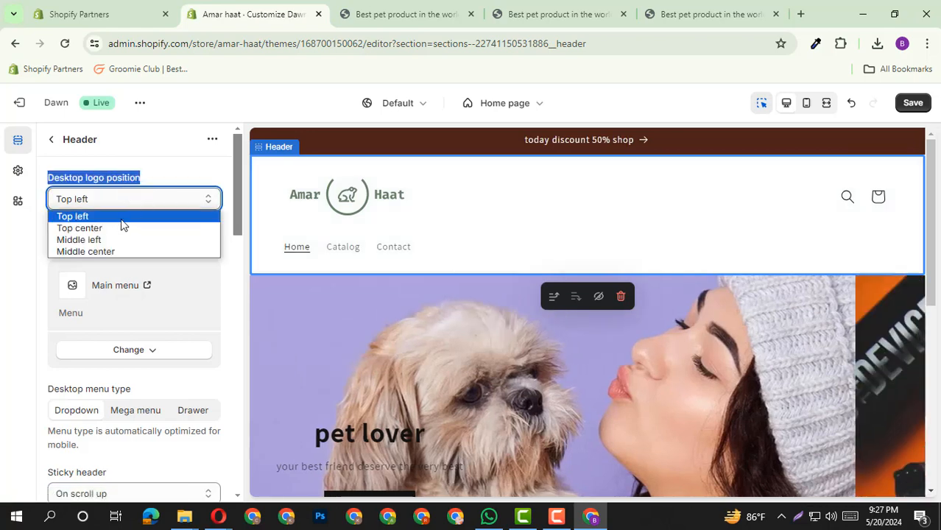
click(121, 228)
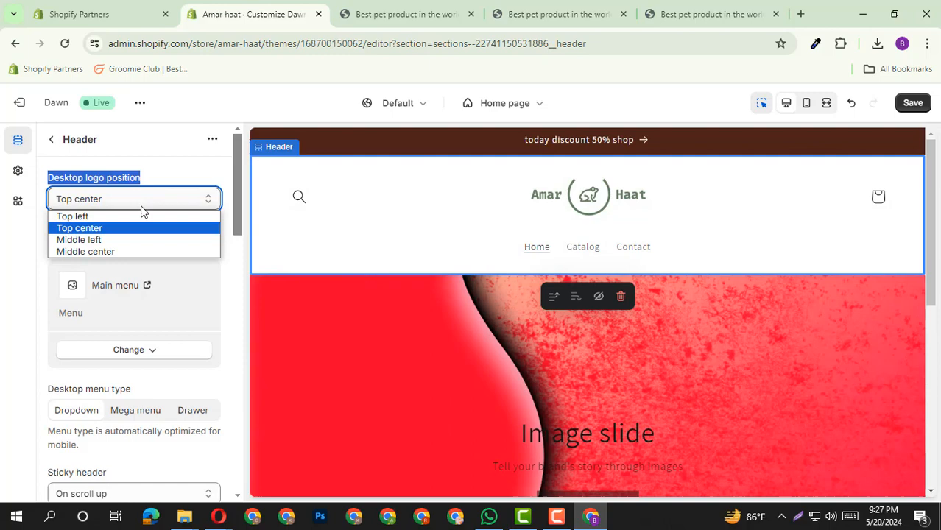
Step: Try the header's desktop logo position at Middle left and at Middle center
click(119, 241)
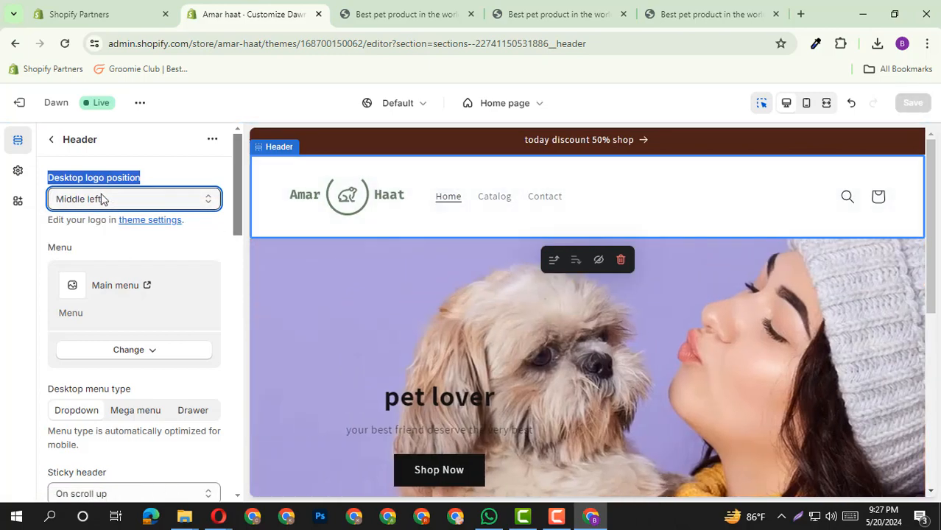
click(105, 200)
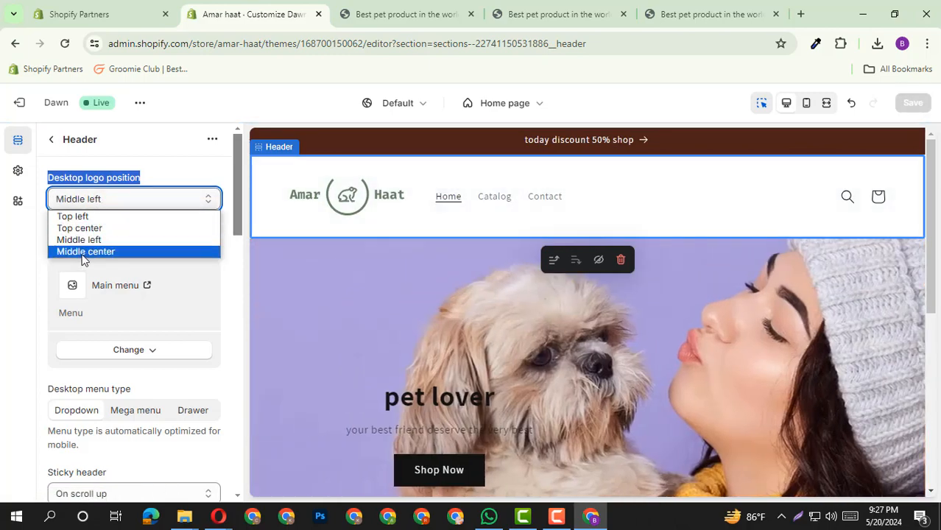
click(83, 252)
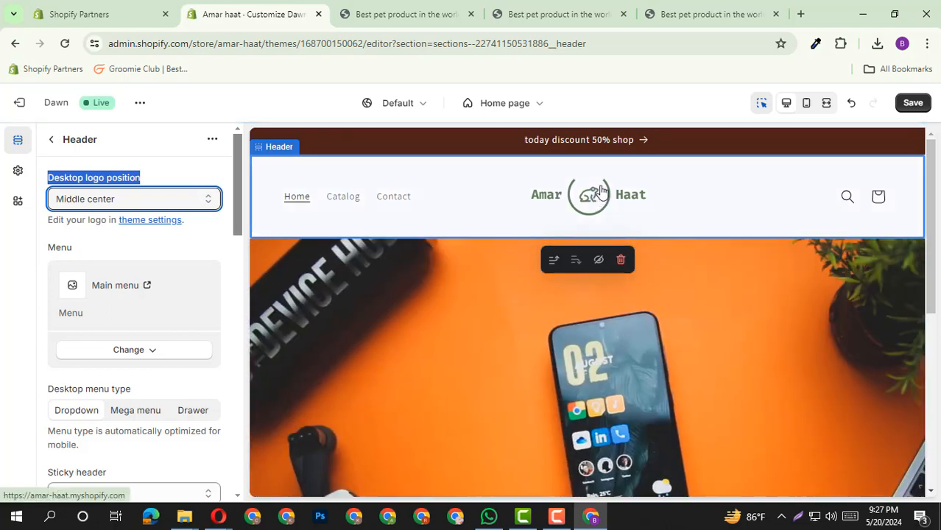
Step: Set the header's desktop logo position to Middle left
drag(418, 198, 273, 199)
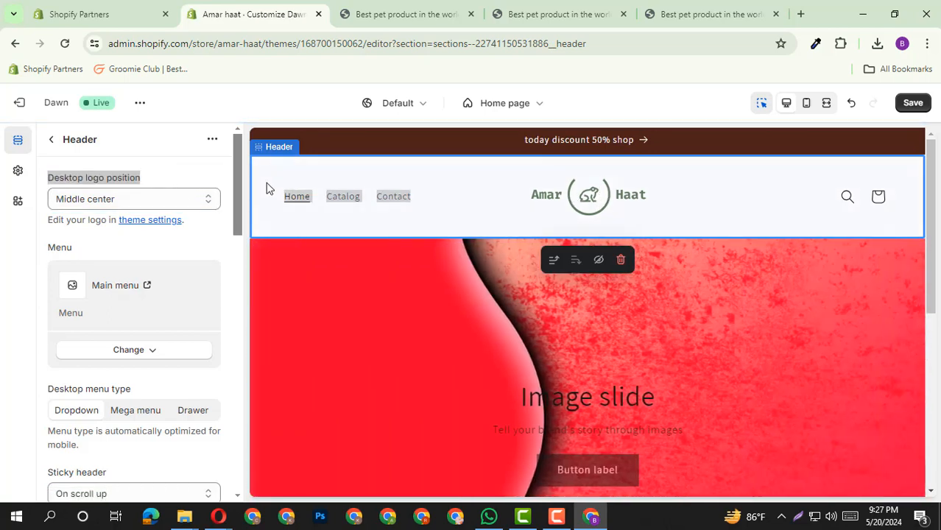
click(263, 197)
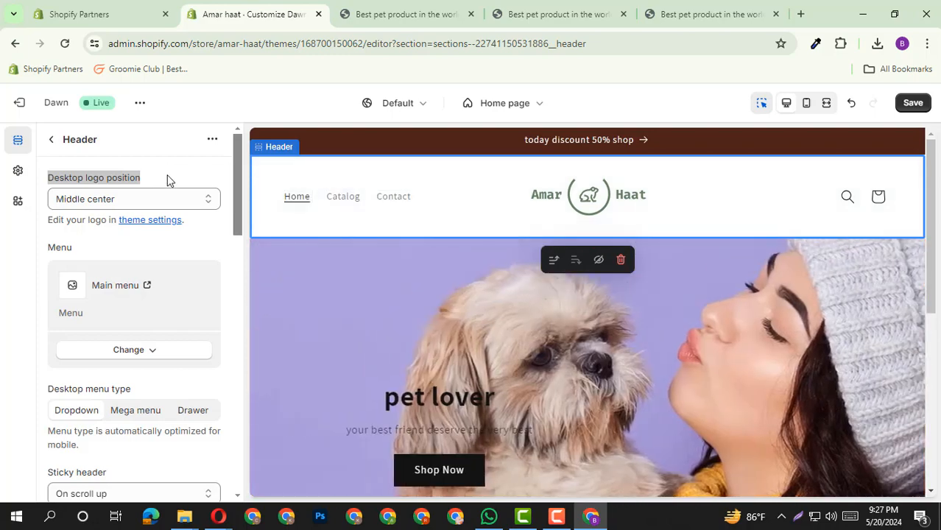
click(161, 199)
click(101, 243)
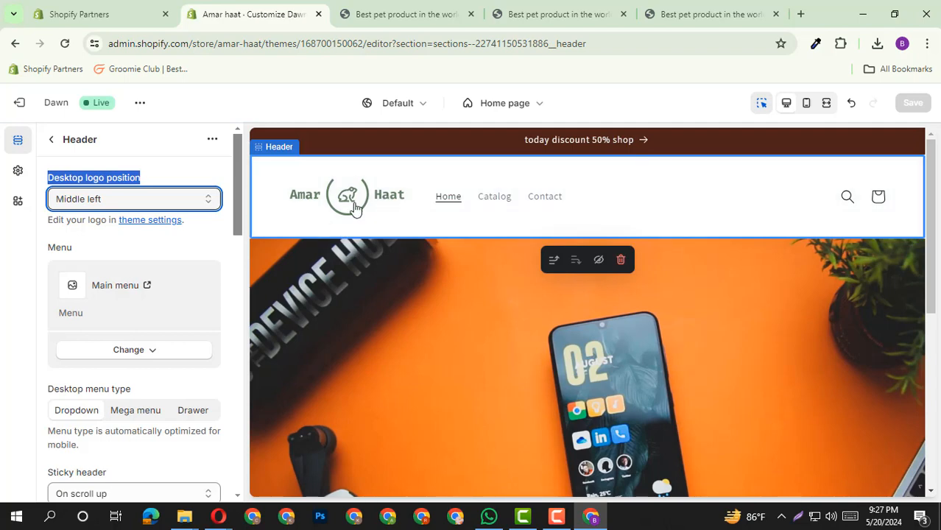
Step: Look over the remaining Header section settings, including the menu, desktop menu type, sticky header and color scheme
scroll(147, 204, down, 2)
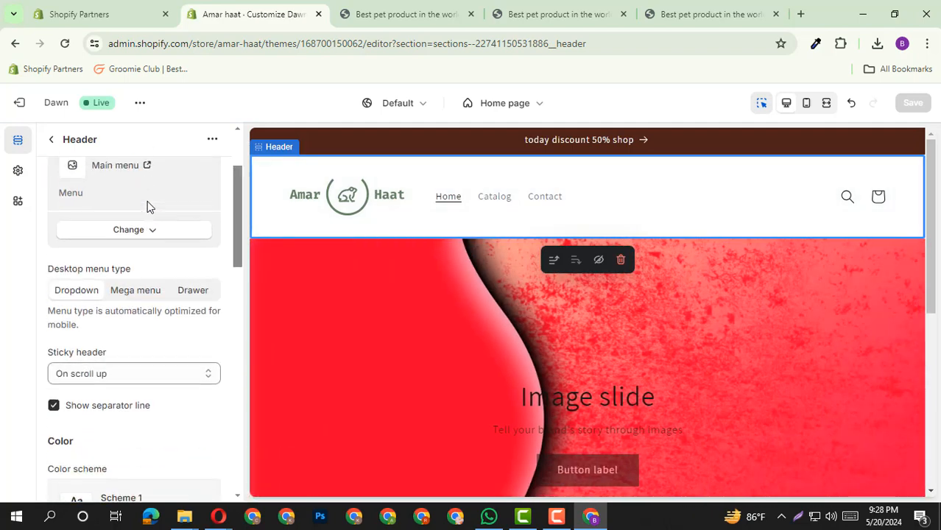
scroll(221, 220, up, 2)
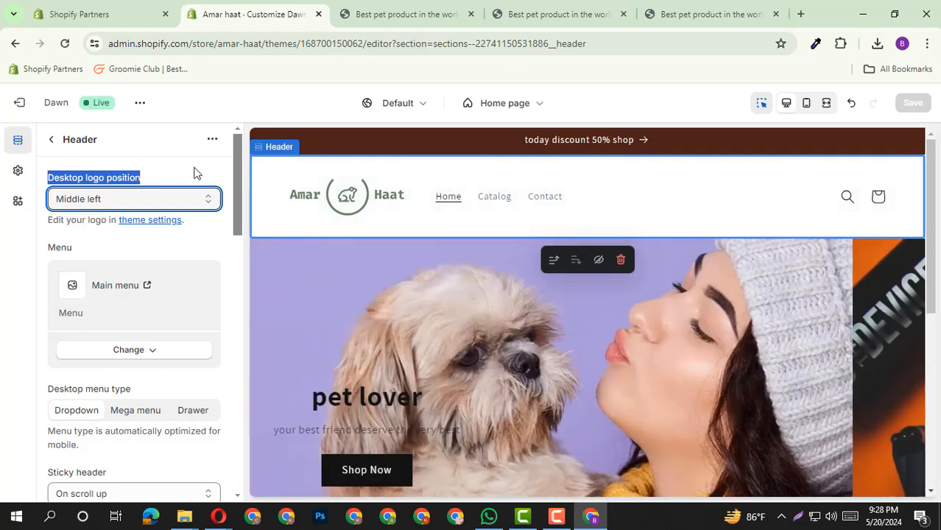
click(193, 169)
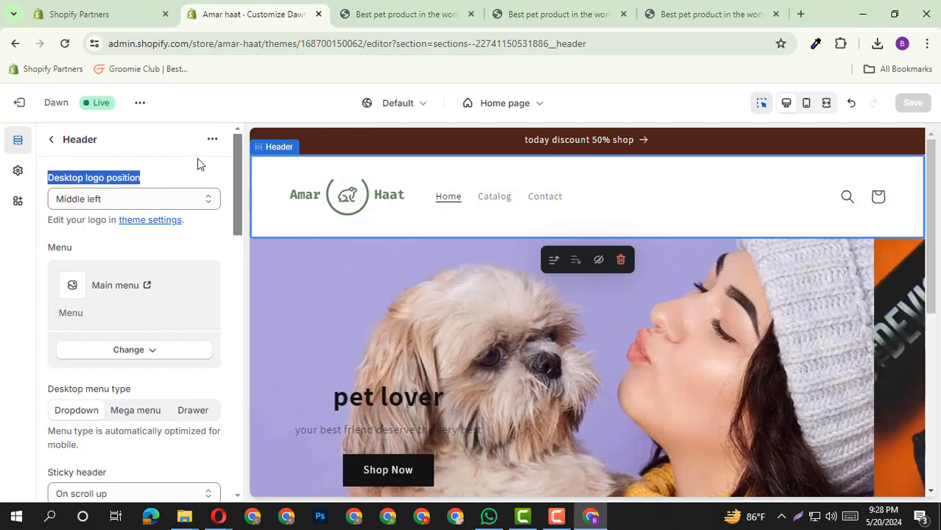
scroll(191, 212, down, 1)
scroll(190, 212, up, 1)
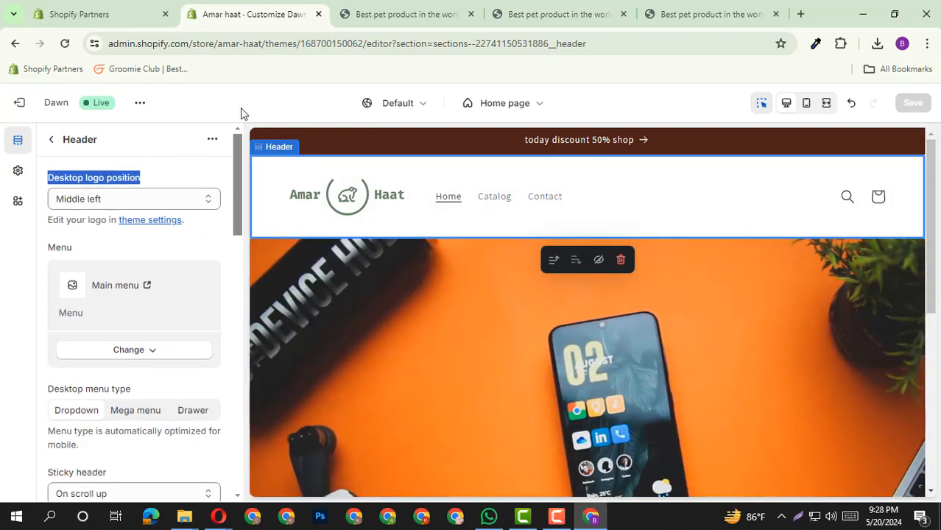
scroll(491, 153, down, 2)
scroll(522, 190, up, 2)
scroll(524, 193, down, 2)
scroll(522, 190, up, 1)
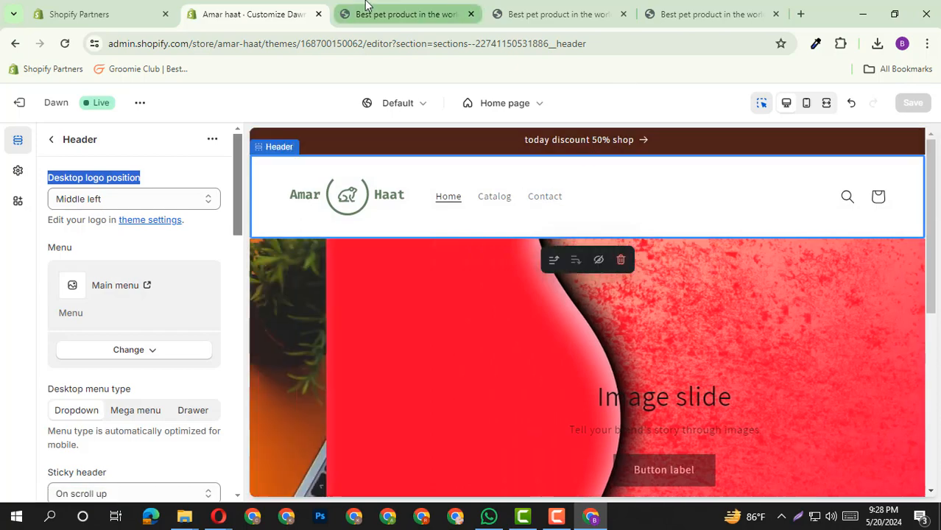
Step: Reload the live store's home page and check the logo's placement beside the navigation menu
click(346, 13)
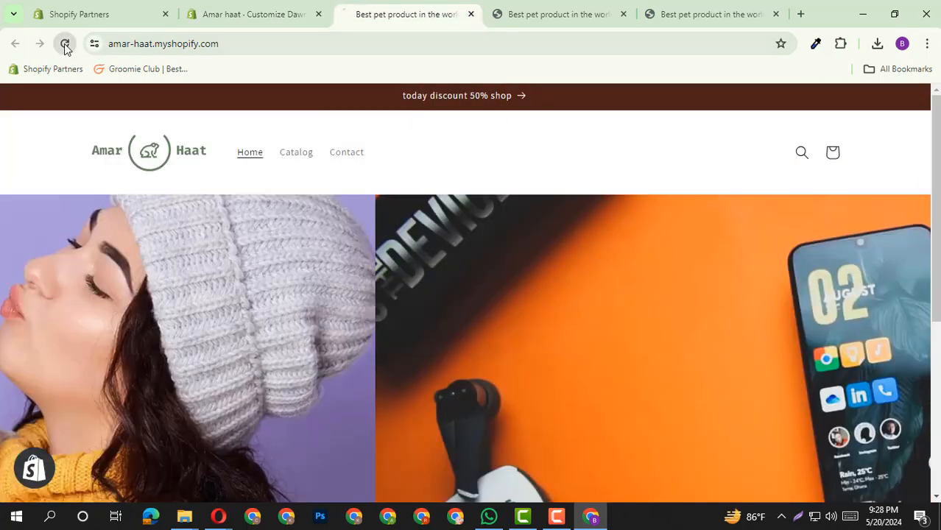
click(65, 44)
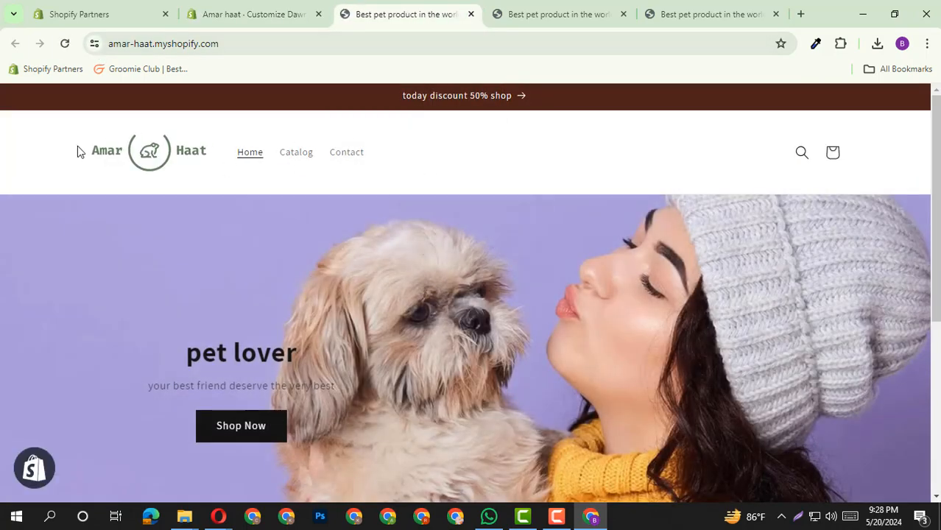
drag(77, 151, 196, 135)
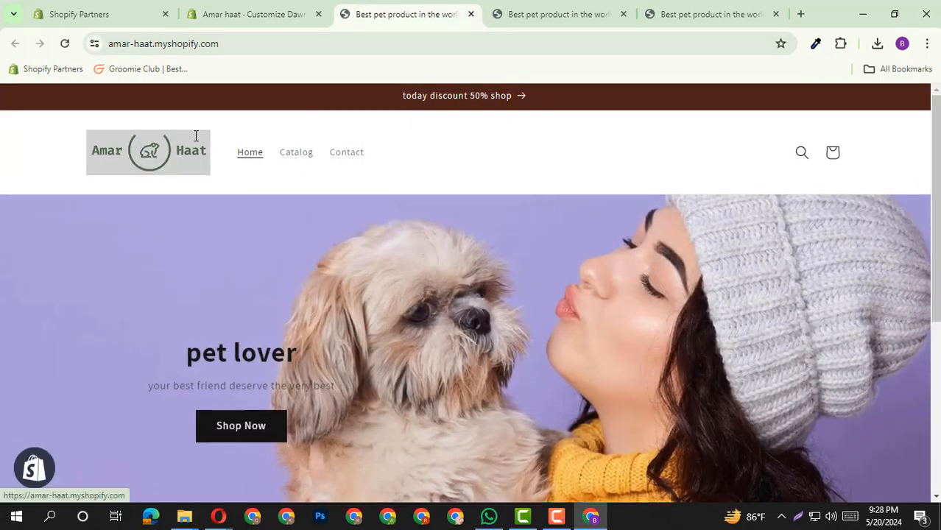
Step: Examine how the header with its logo and menu behaves while the live home page is scrolled up and down
scroll(214, 202, down, 3)
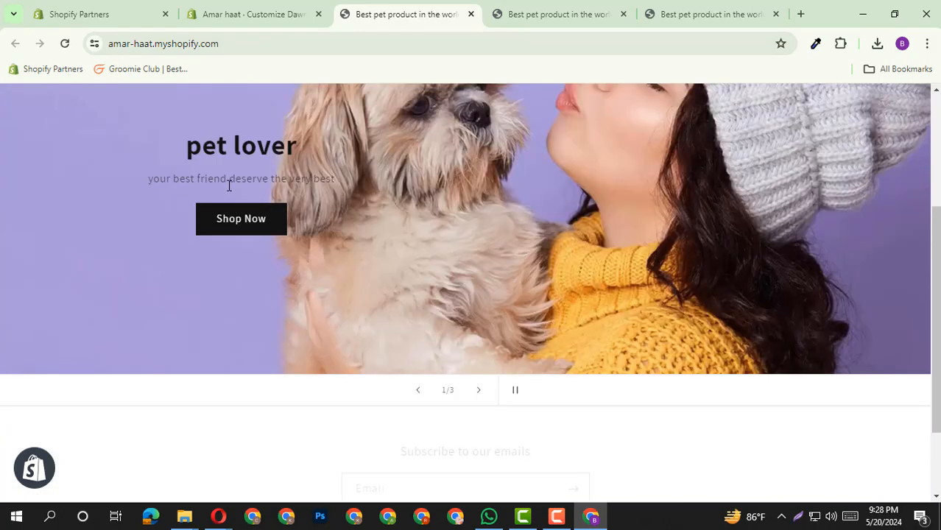
scroll(243, 186, up, 3)
click(556, 153)
scroll(521, 249, down, 4)
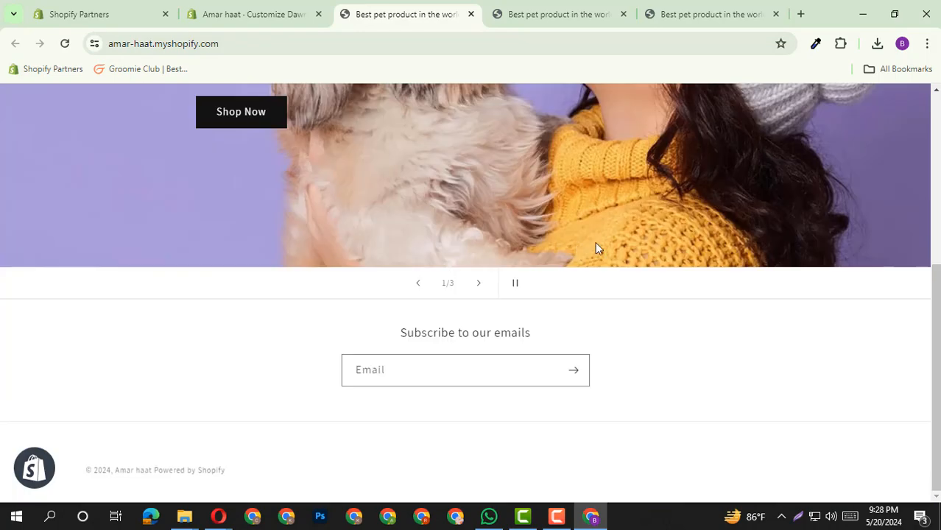
scroll(595, 246, up, 5)
scroll(700, 279, down, 5)
scroll(696, 278, up, 5)
scroll(695, 281, down, 5)
scroll(794, 246, up, 5)
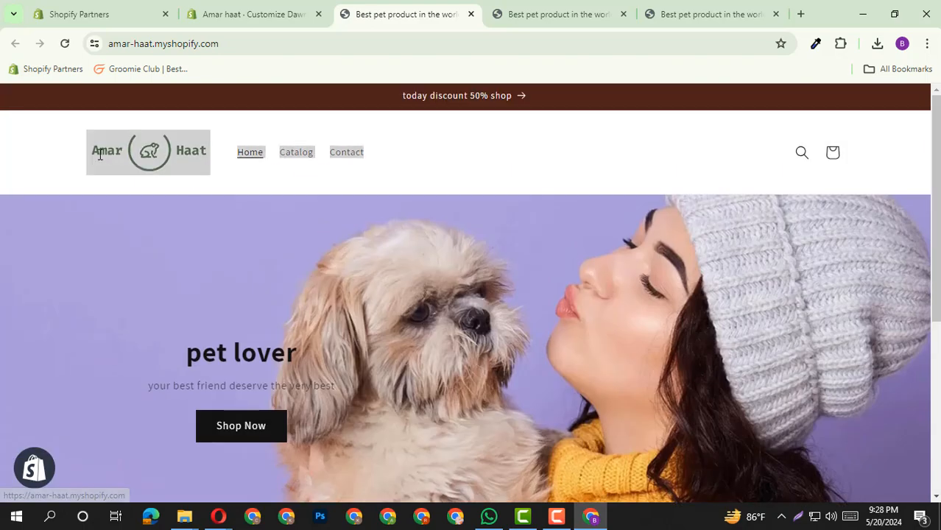
scroll(206, 172, down, 1)
scroll(308, 167, up, 1)
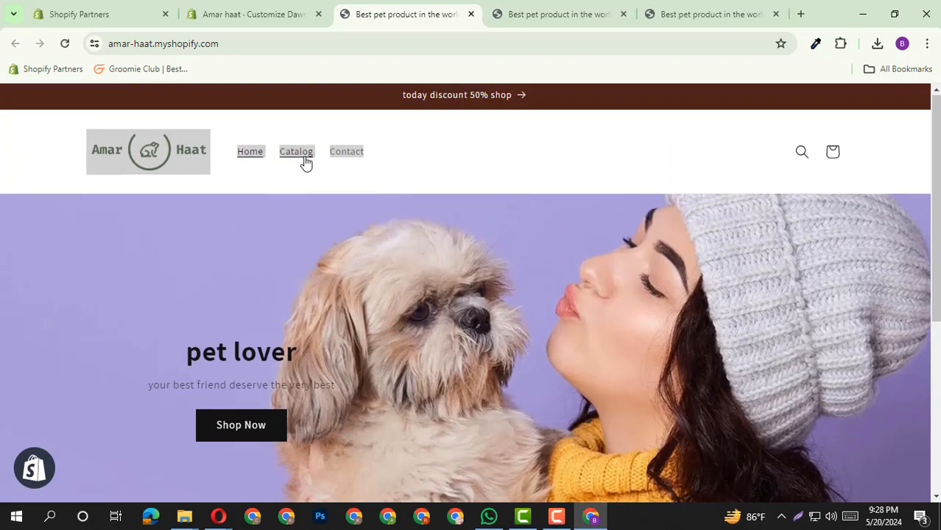
scroll(527, 181, down, 5)
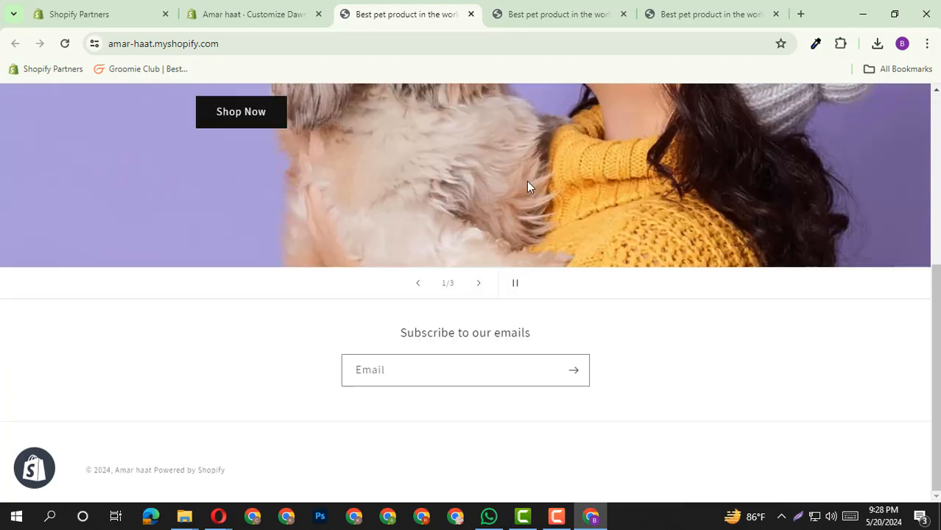
scroll(527, 181, up, 5)
click(454, 151)
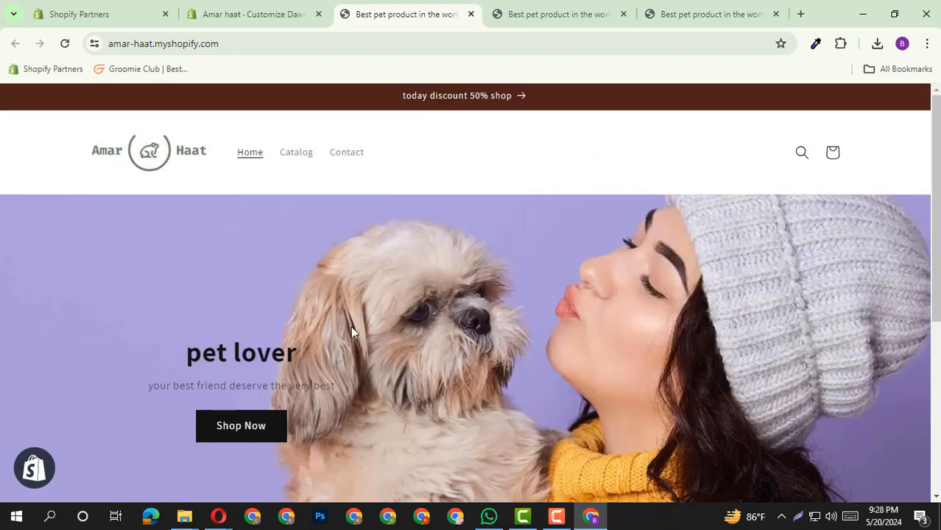
scroll(535, 275, down, 5)
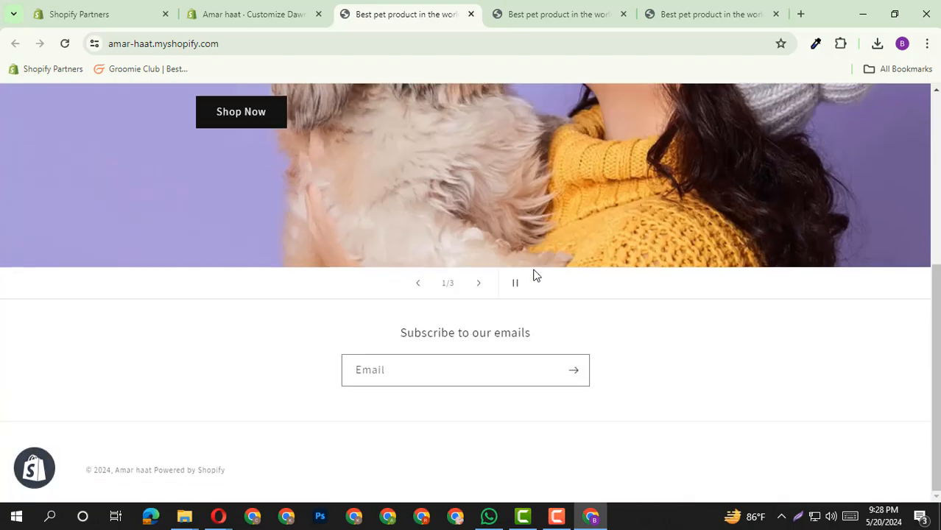
scroll(516, 266, up, 5)
drag(22, 118, 399, 166)
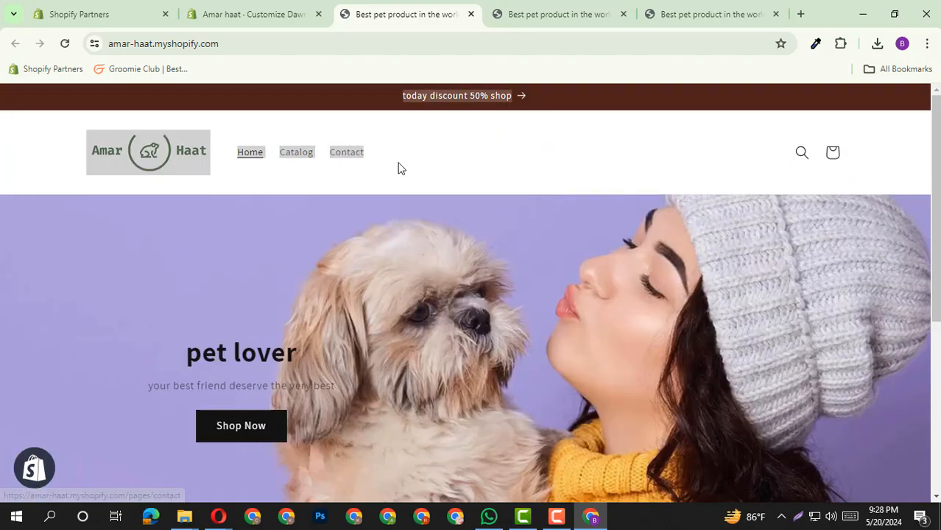
scroll(405, 157, down, 1)
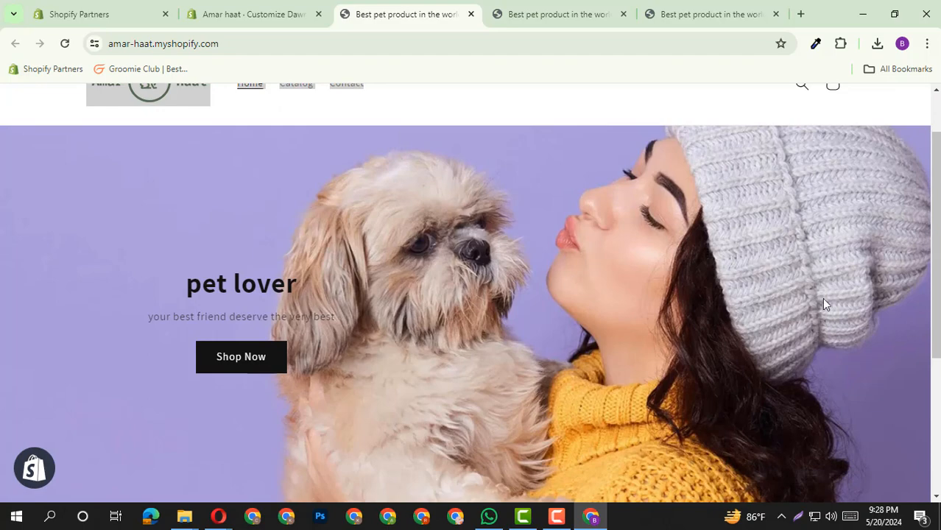
scroll(823, 304, down, 3)
scroll(744, 300, up, 1)
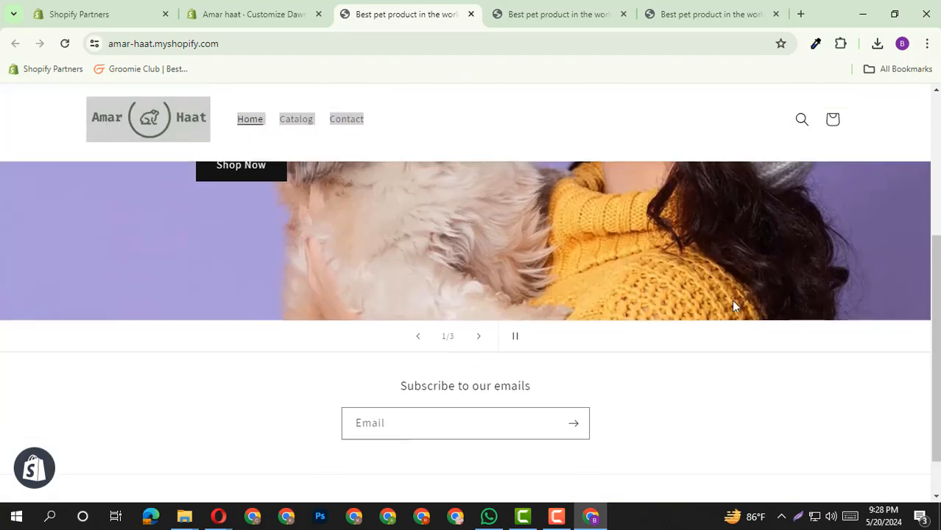
scroll(729, 305, down, 1)
scroll(663, 284, up, 5)
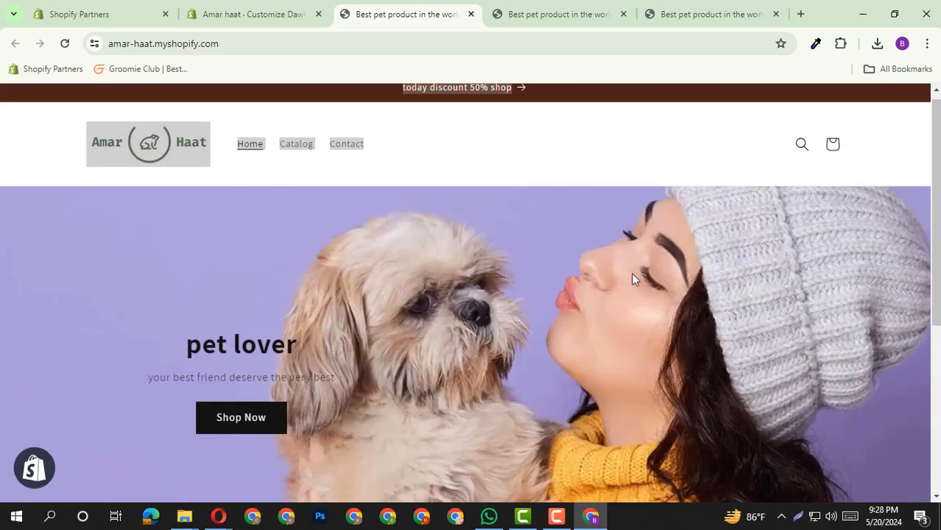
Step: Return to the theme editor and set the header's Sticky header option to None
click(225, 13)
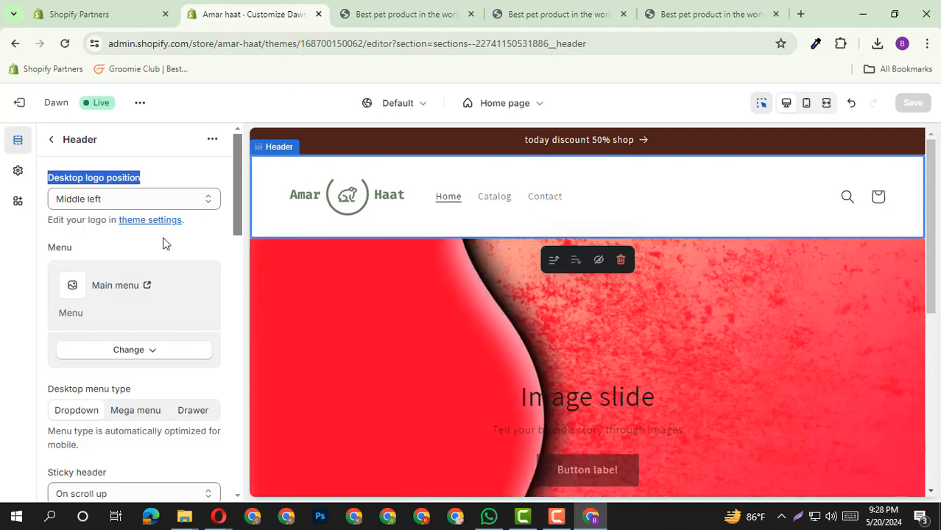
scroll(171, 241, down, 3)
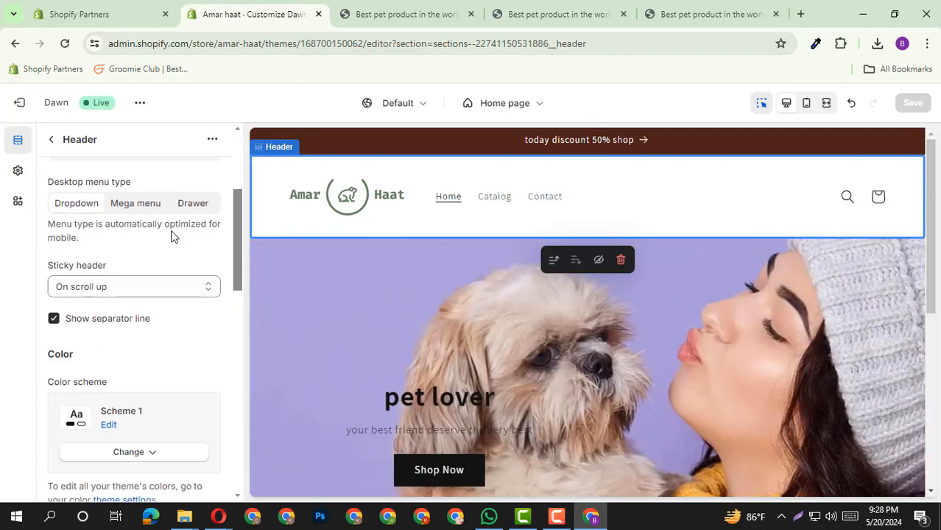
drag(94, 271, 109, 269)
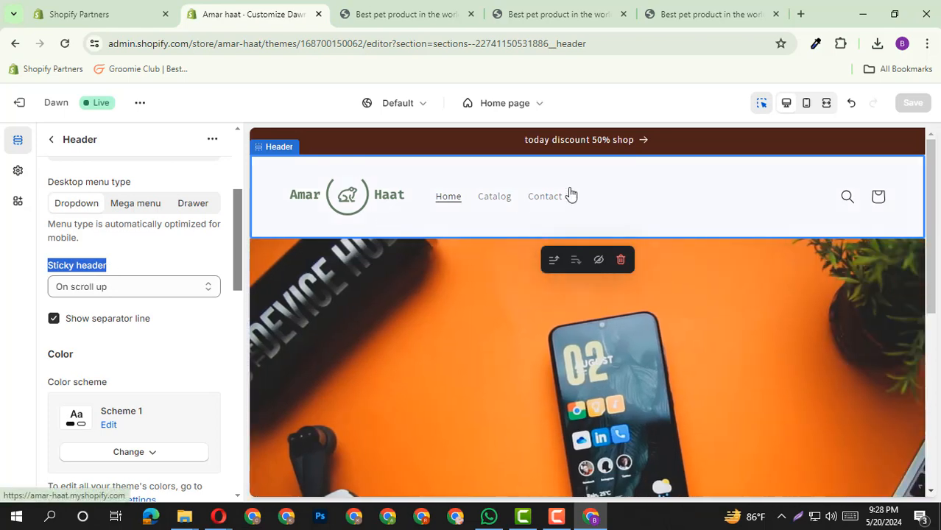
click(124, 288)
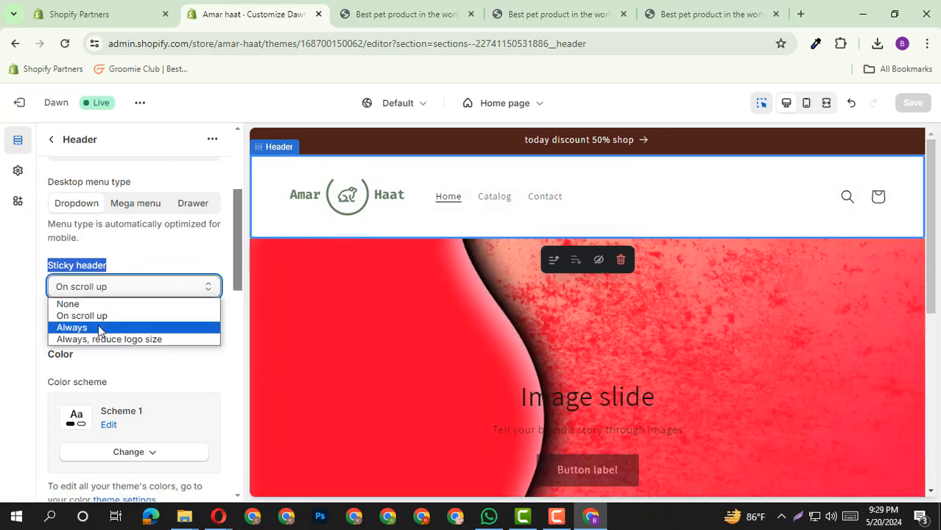
click(91, 290)
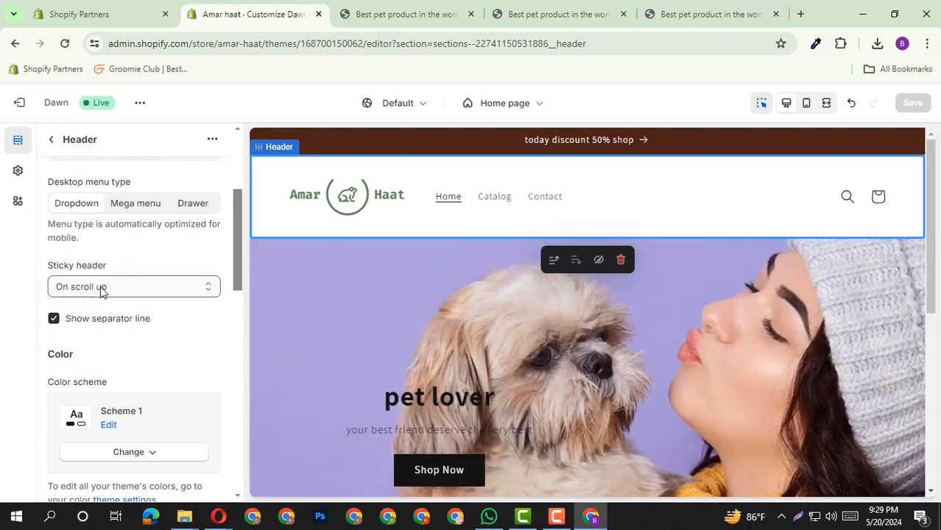
click(102, 287)
click(87, 303)
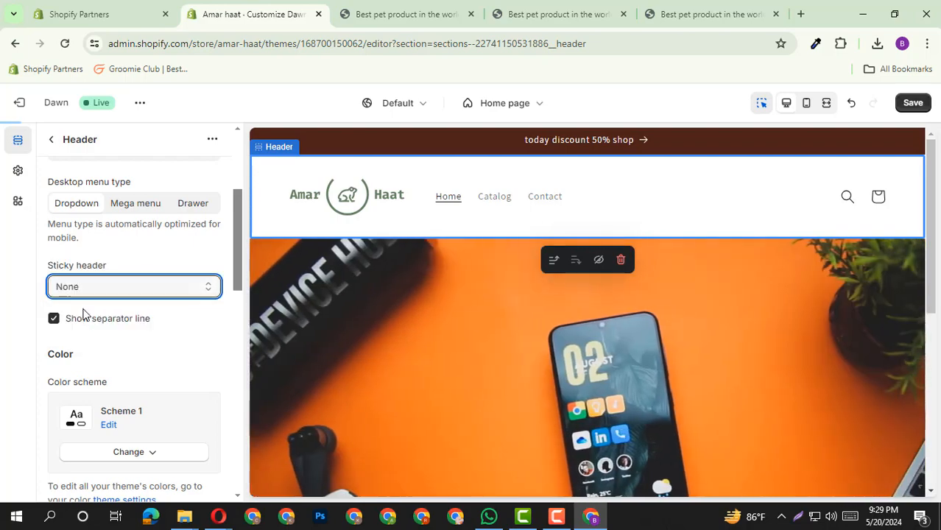
Step: Check in the home page preview how the header behaves on scrolling with Sticky header set to None
scroll(563, 316, down, 4)
scroll(563, 316, up, 4)
scroll(563, 316, down, 4)
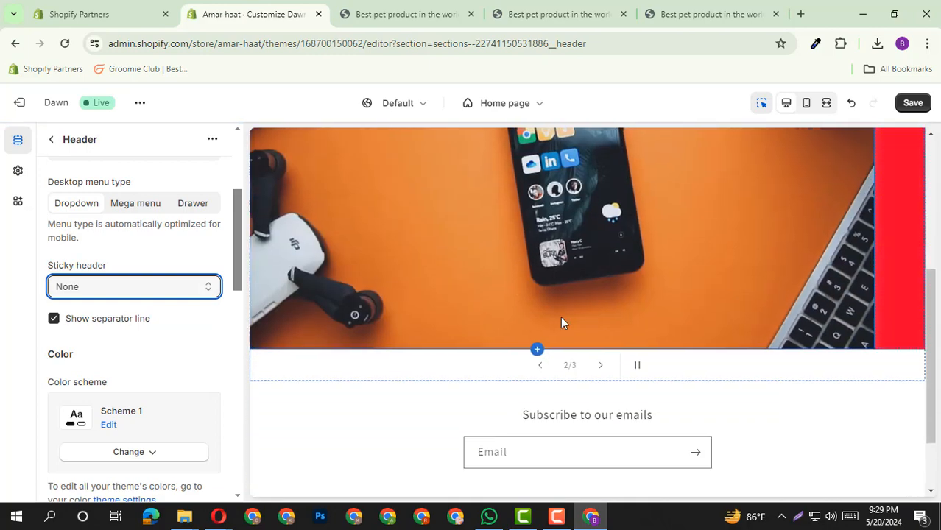
scroll(560, 316, up, 3)
scroll(397, 322, up, 1)
Step: Set the header's Sticky header option to Always and try it by scrolling the home page preview
click(127, 291)
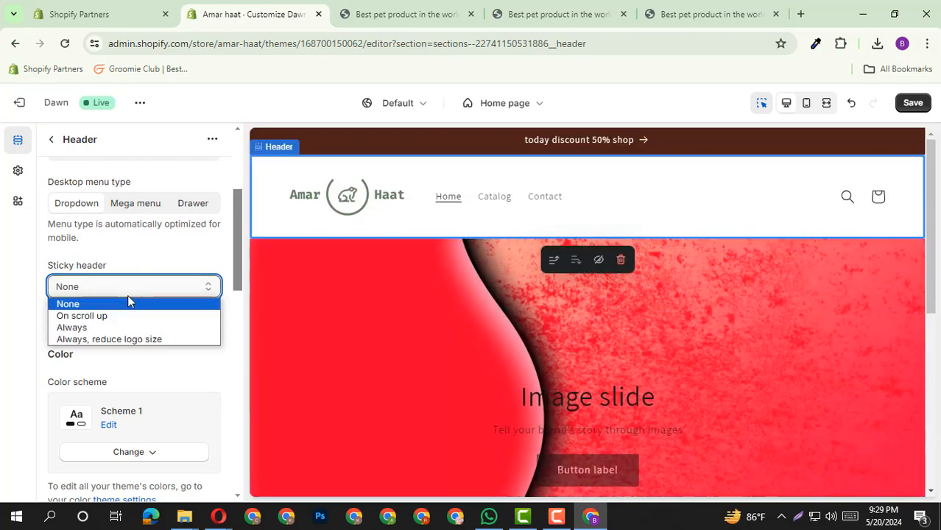
click(96, 328)
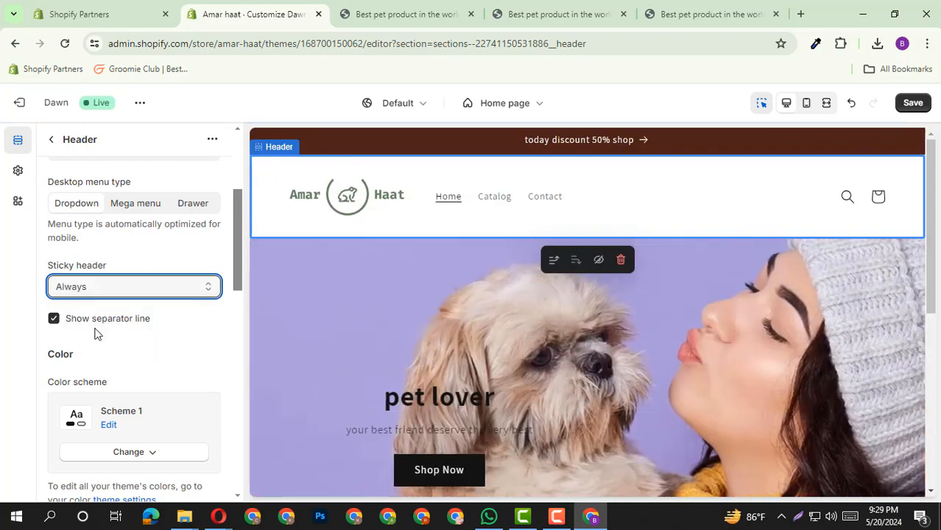
scroll(756, 242, down, 2)
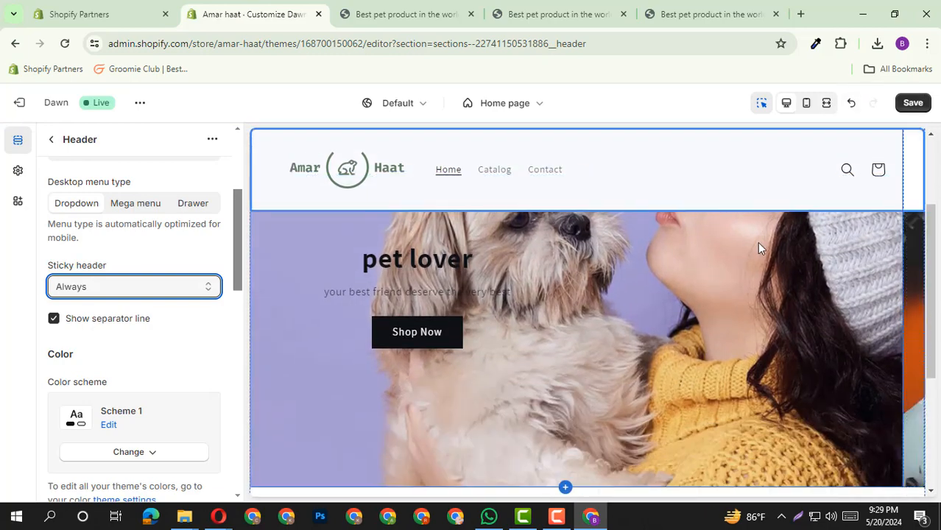
scroll(757, 241, up, 2)
scroll(757, 241, down, 3)
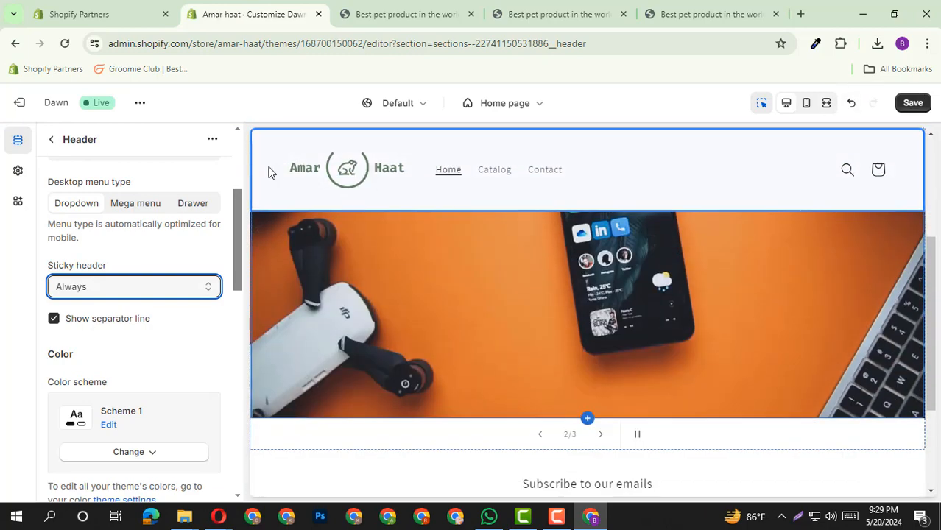
Step: Examine the header's logo and menu in the preview between the announcement bar and the footer with the Always option
scroll(678, 304, down, 3)
scroll(685, 294, up, 3)
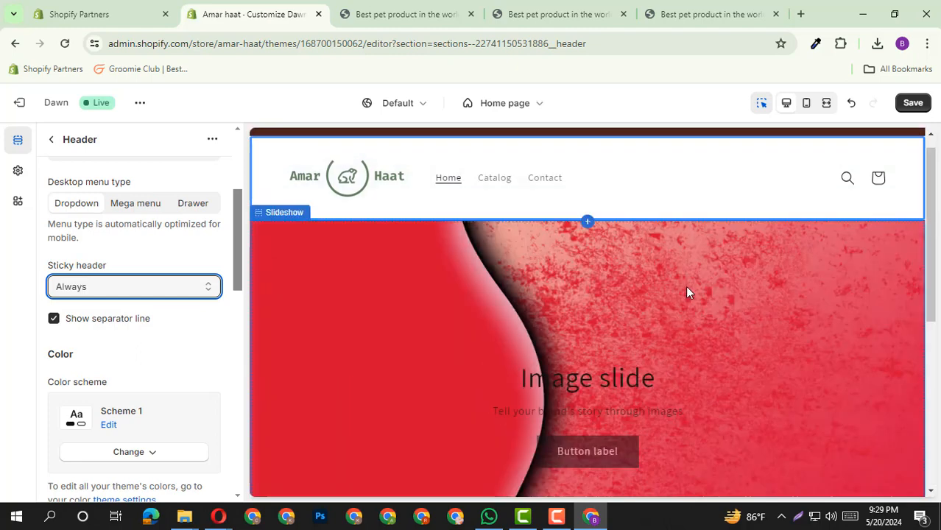
scroll(687, 291, down, 3)
scroll(688, 287, up, 3)
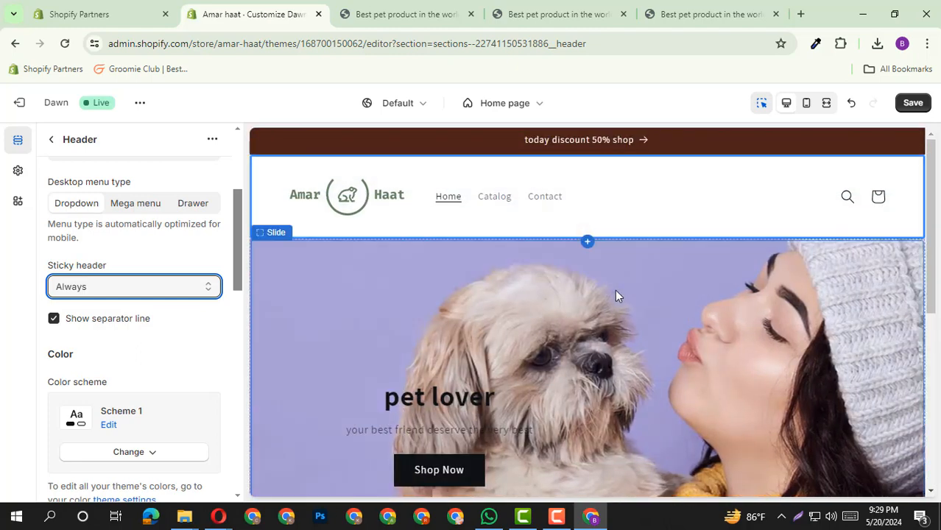
scroll(795, 306, down, 5)
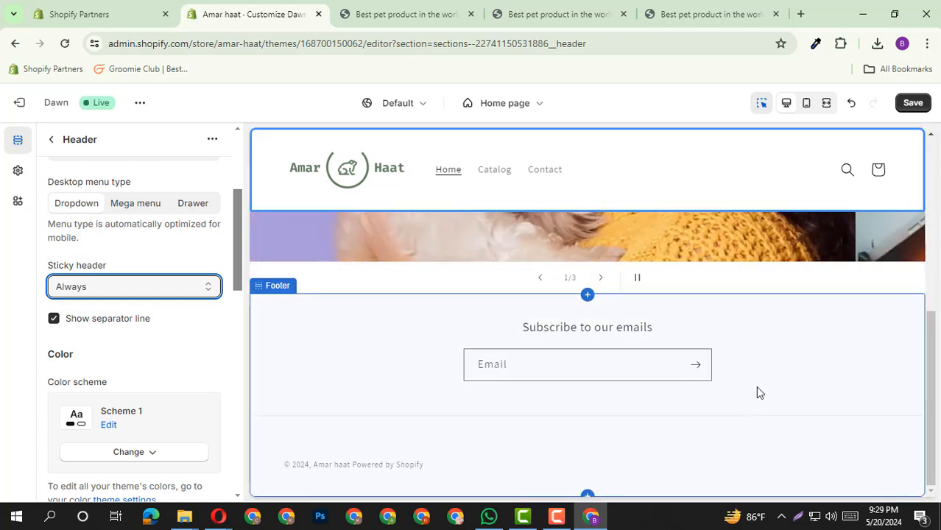
scroll(759, 393, up, 5)
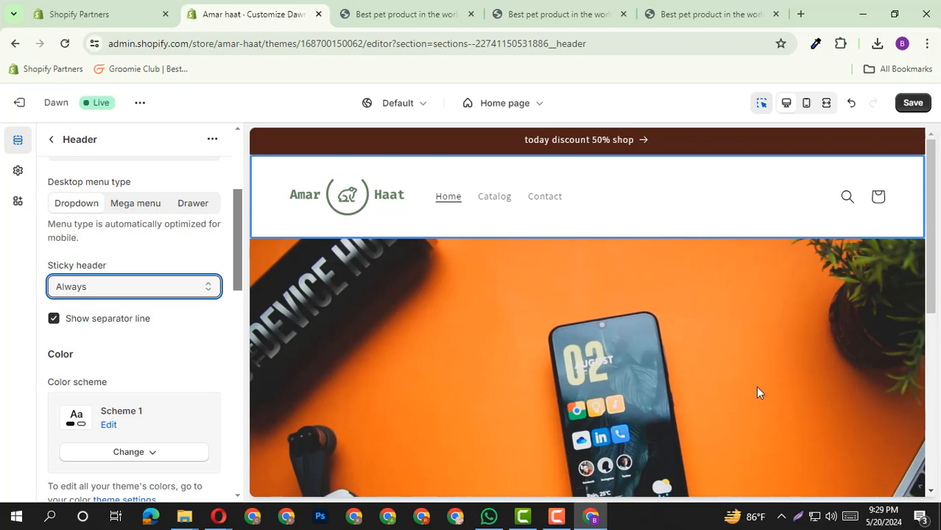
scroll(756, 392, down, 5)
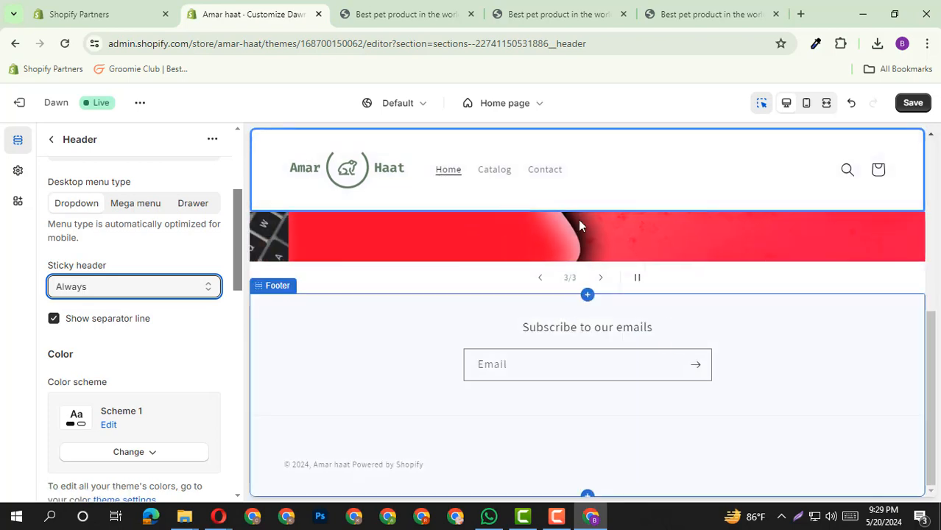
scroll(497, 344, up, 5)
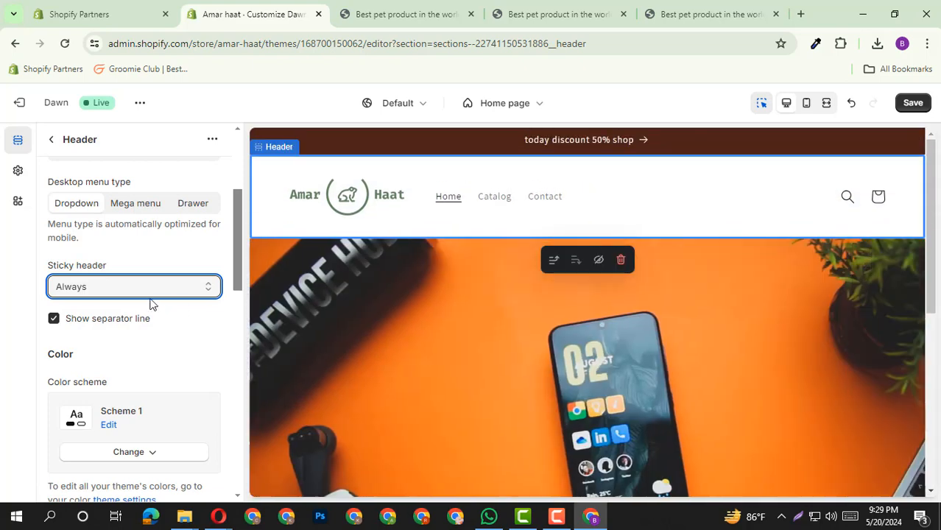
Step: Set the Sticky header option to "Always, reduce logo size" and compare the logo's size while scrolling the preview
click(150, 301)
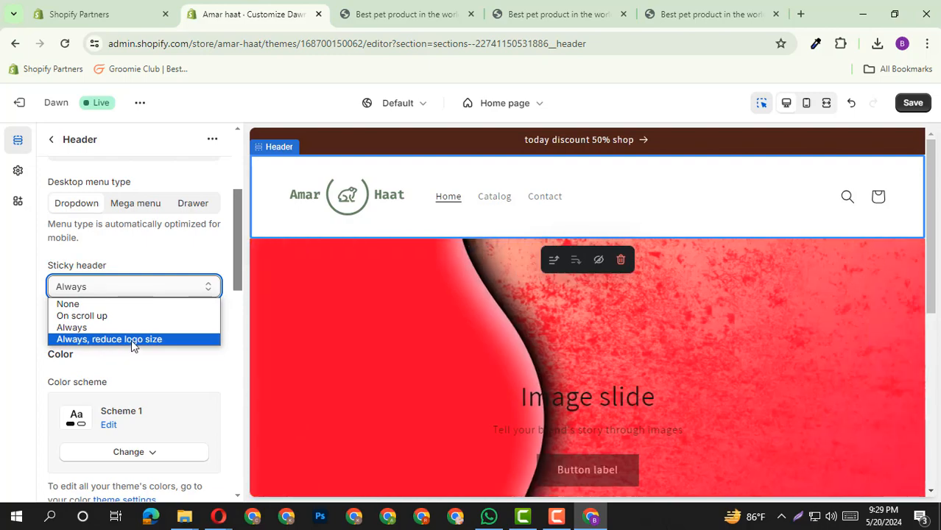
click(580, 243)
scroll(537, 265, down, 4)
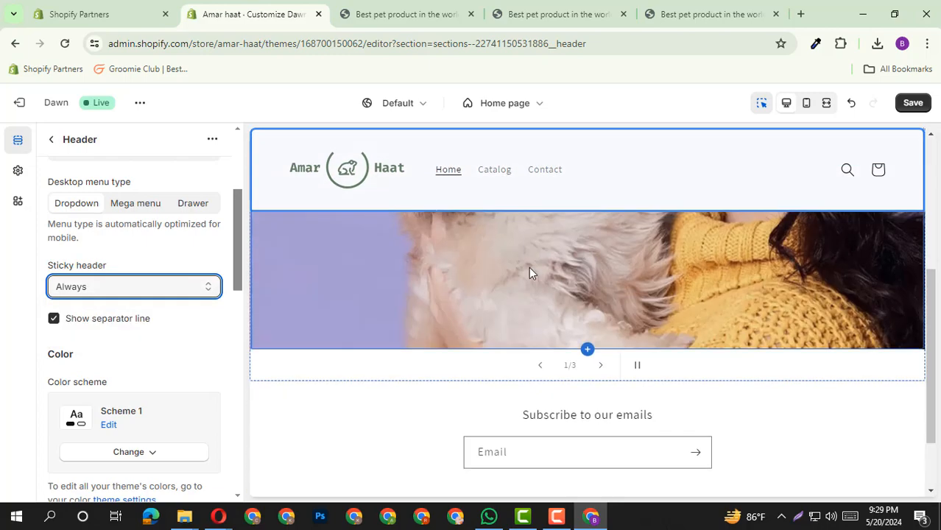
click(131, 286)
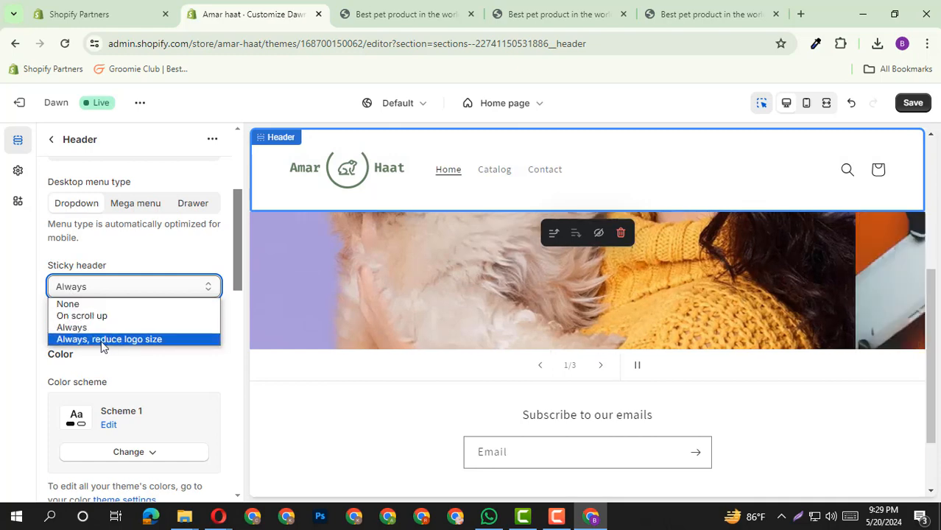
click(148, 341)
scroll(634, 380, up, 5)
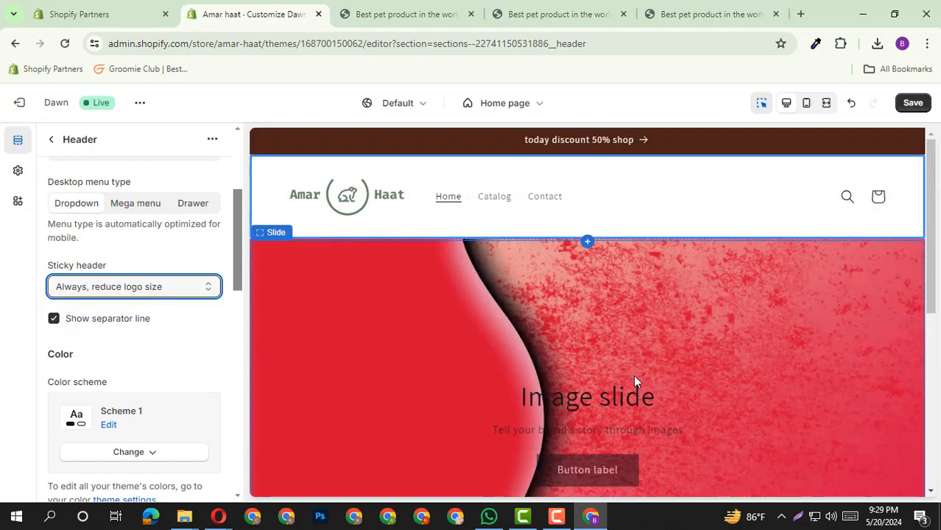
scroll(635, 377, down, 5)
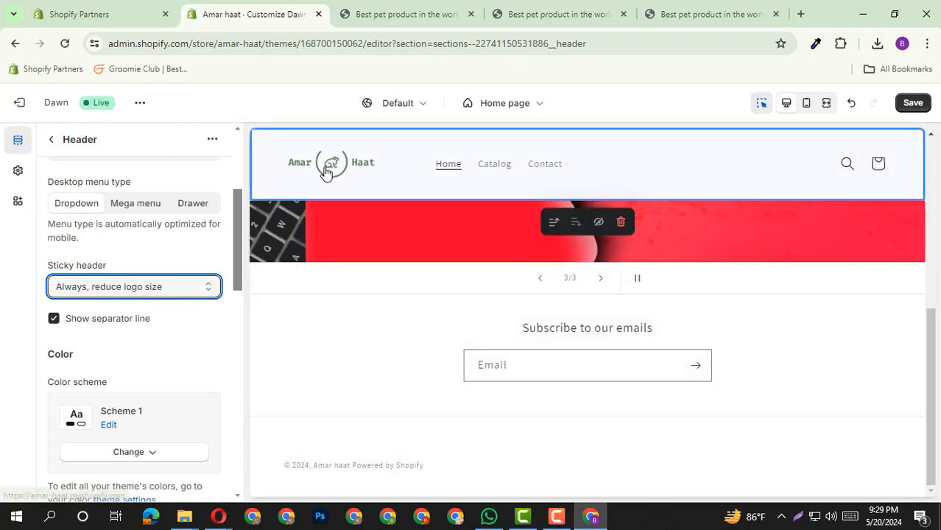
scroll(565, 380, up, 5)
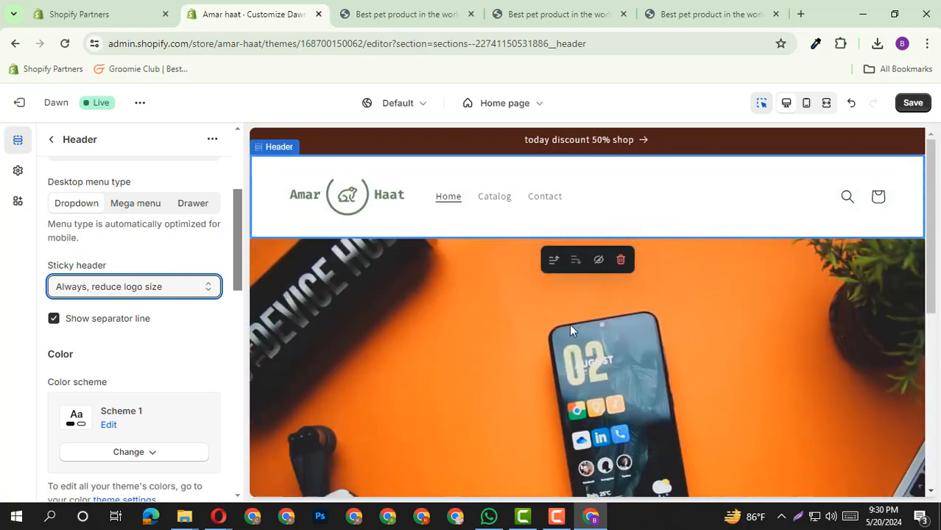
scroll(575, 324, down, 5)
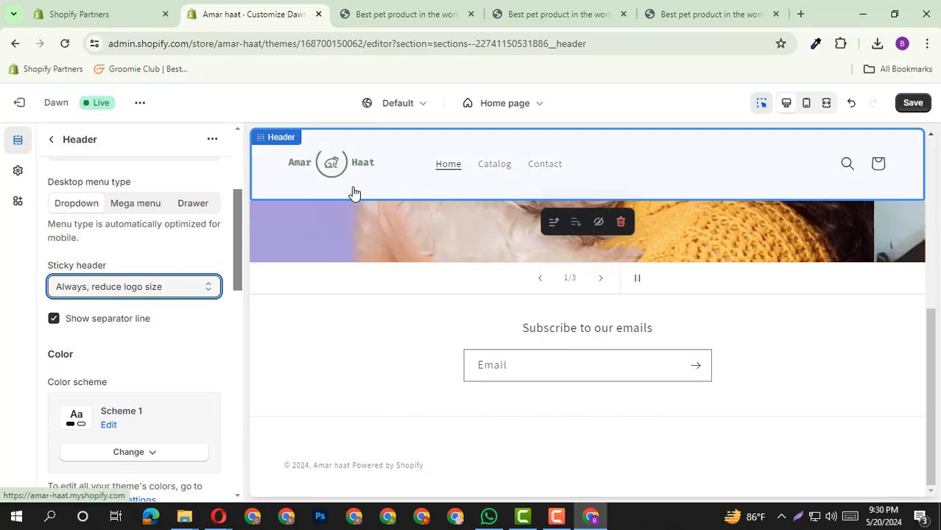
scroll(454, 308, up, 8)
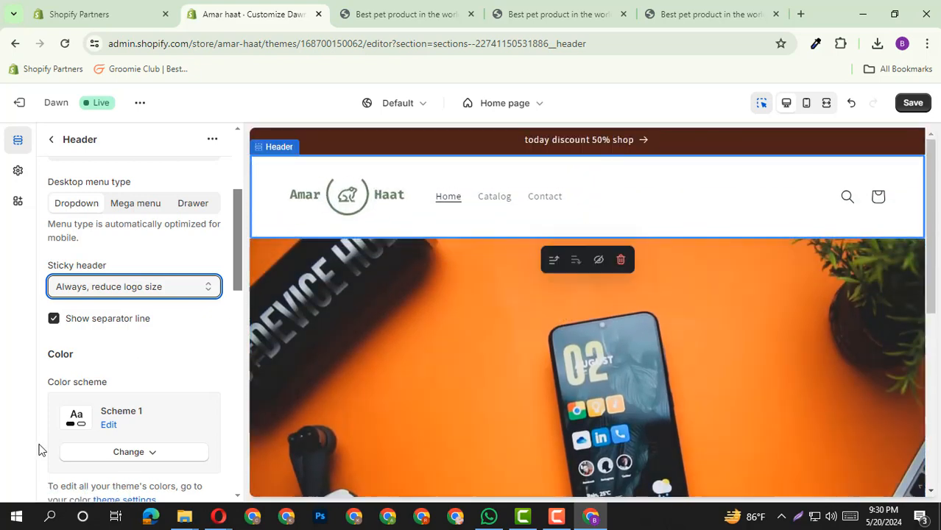
Step: Set the Sticky header option to Always and save the theme changes
click(120, 291)
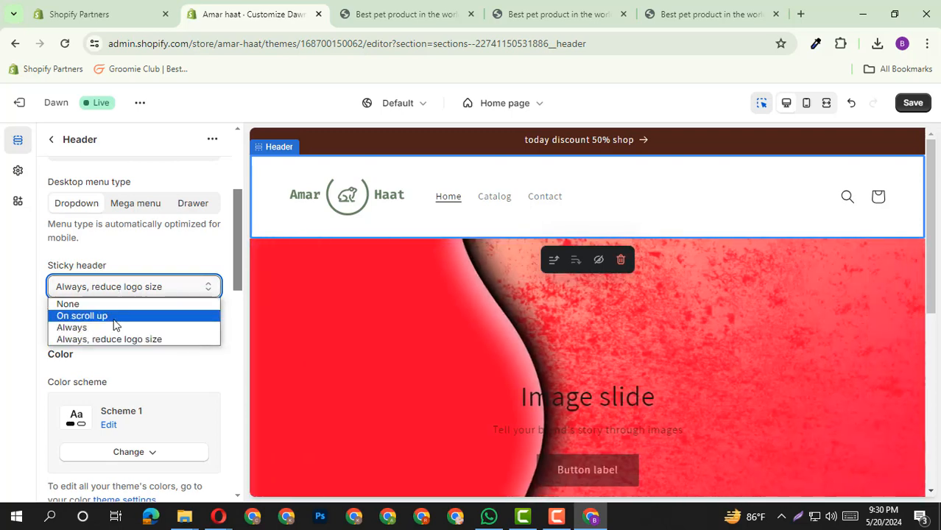
click(111, 326)
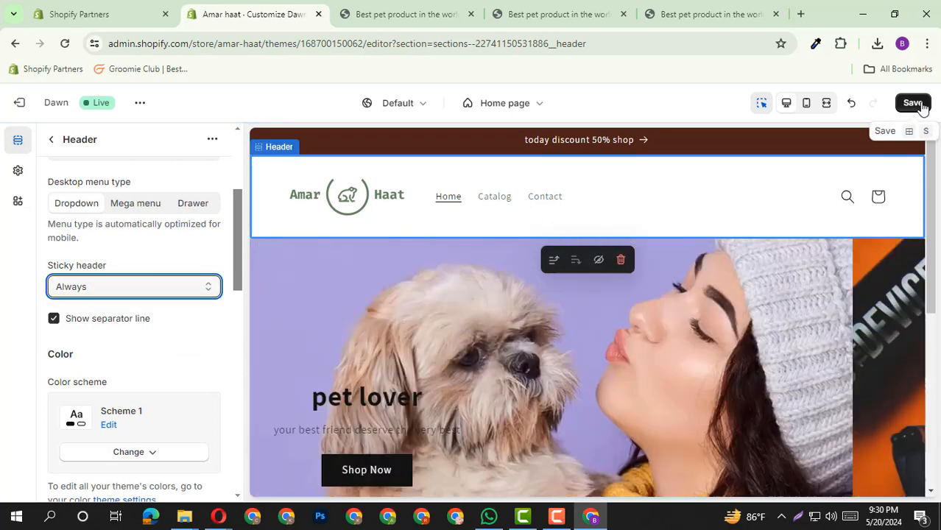
click(922, 107)
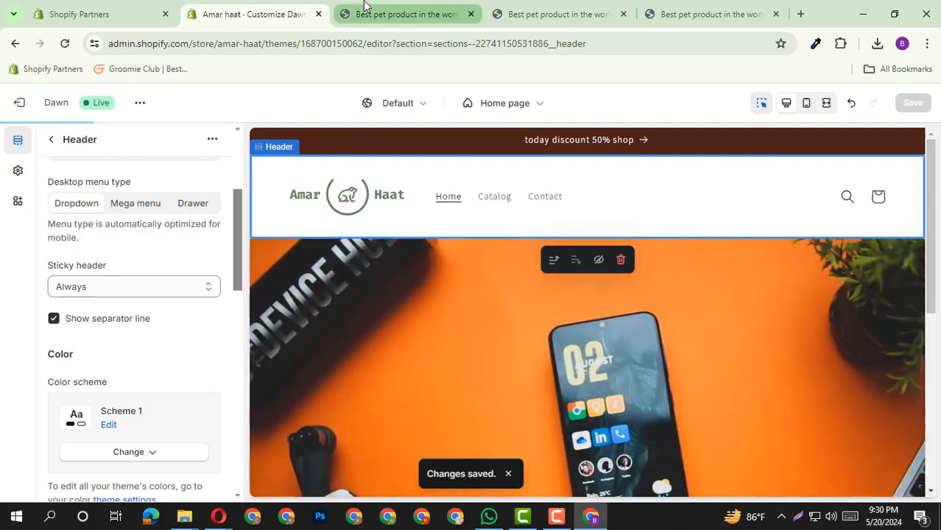
Step: Reload the live store's home page and check how the saved sticky header behaves down to the footer and back
click(364, 7)
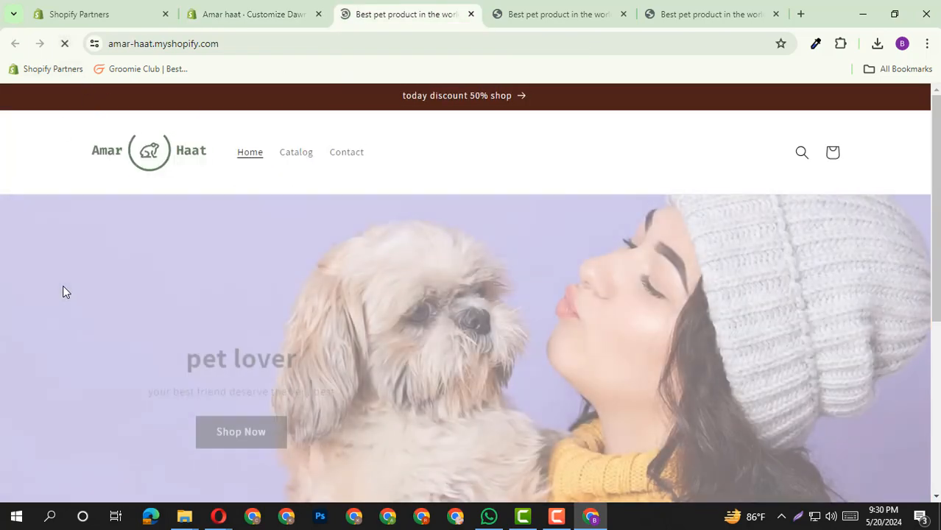
scroll(494, 280, down, 5)
scroll(489, 278, up, 4)
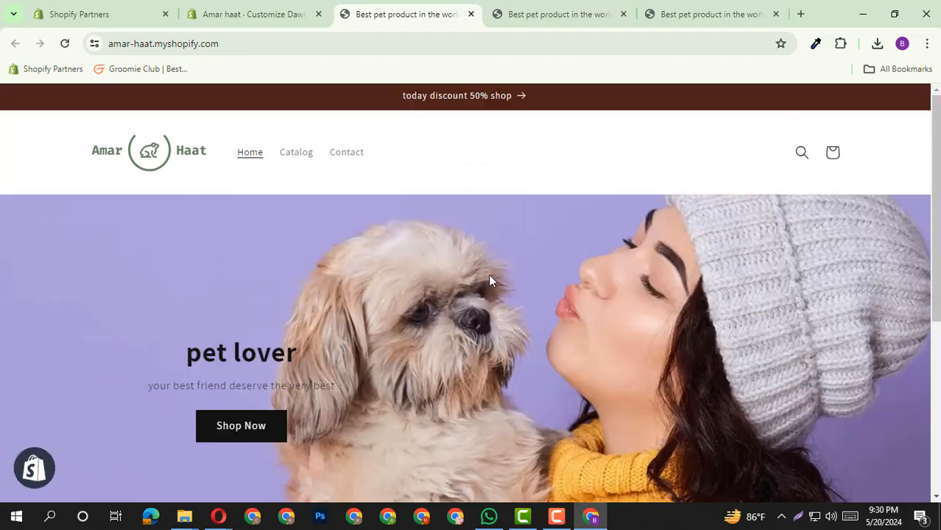
scroll(488, 278, down, 4)
scroll(487, 279, up, 4)
scroll(486, 282, down, 4)
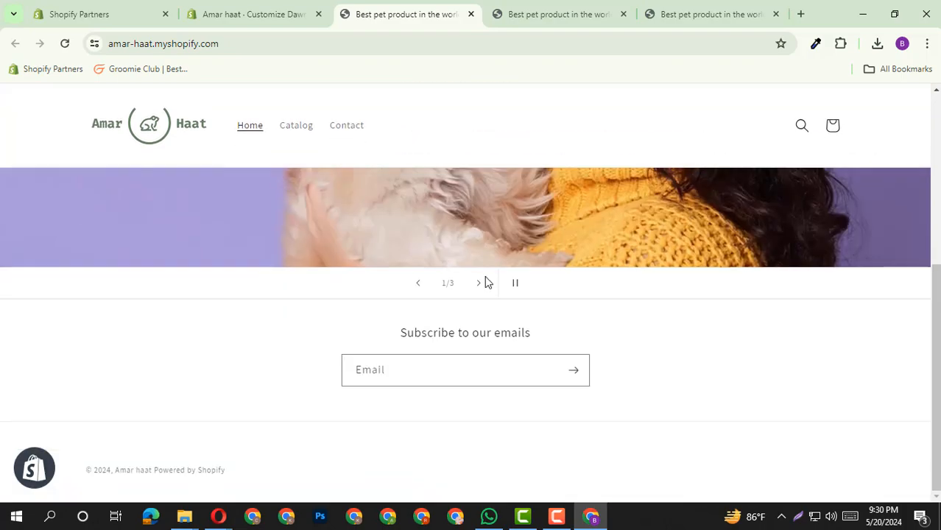
scroll(492, 278, up, 4)
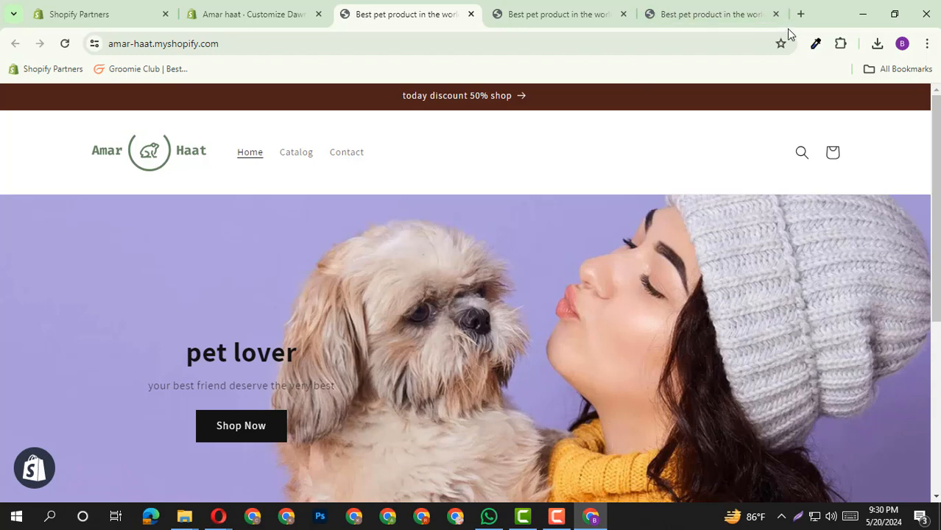
Step: Open daraz.com.bd in a new browser tab
click(801, 14)
text(daraz.com.bd)
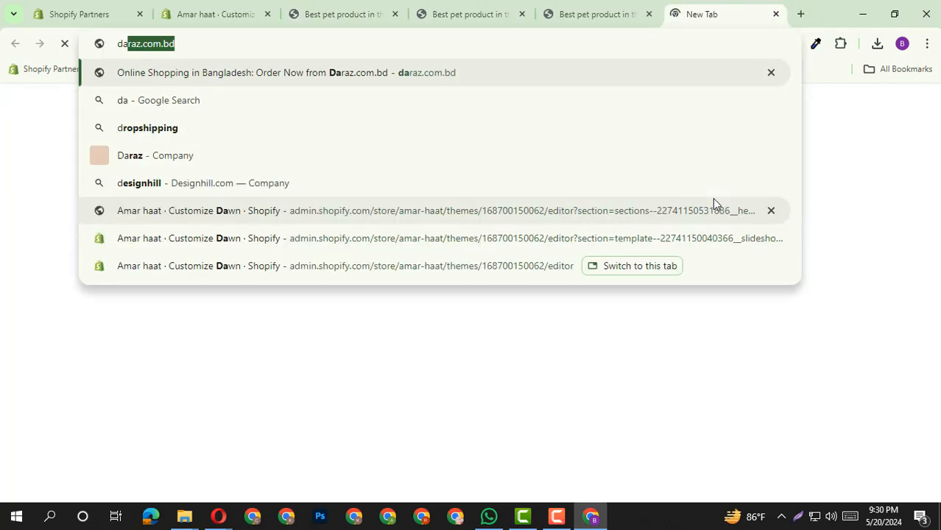
key(Return)
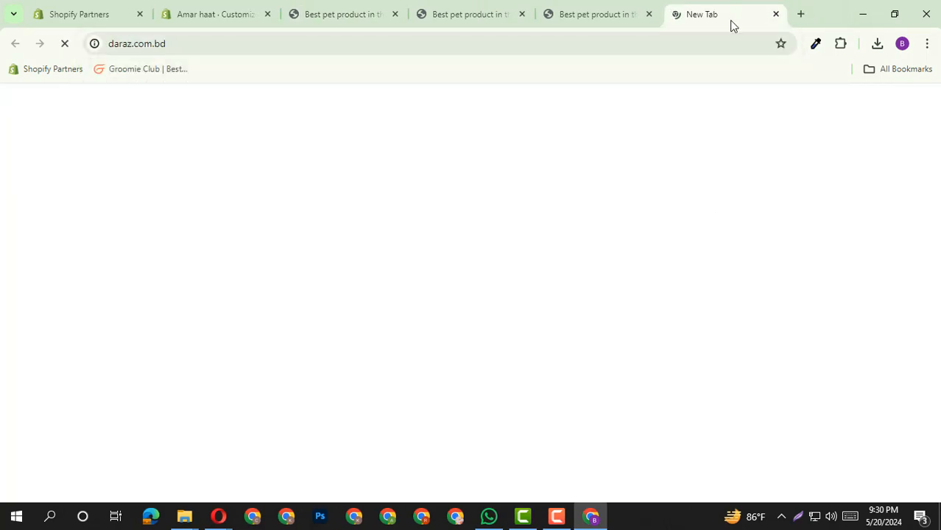
Step: Open aliexpress.com in another new browser tab
click(800, 14)
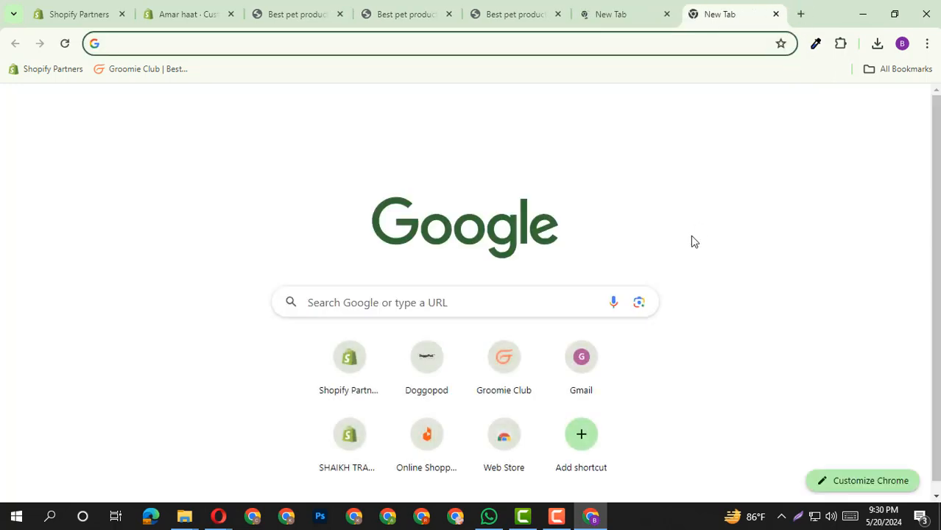
text(aliexpres)
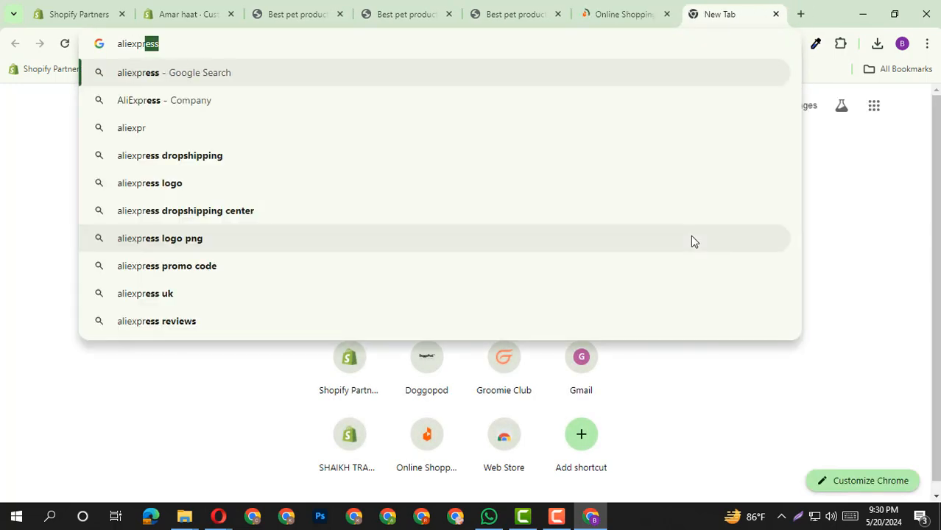
text(s)
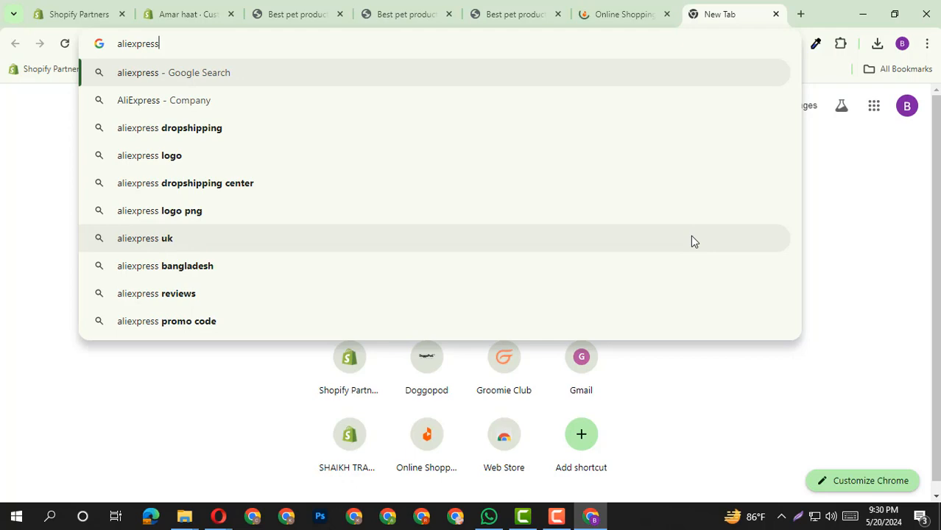
key(ctrl+Return)
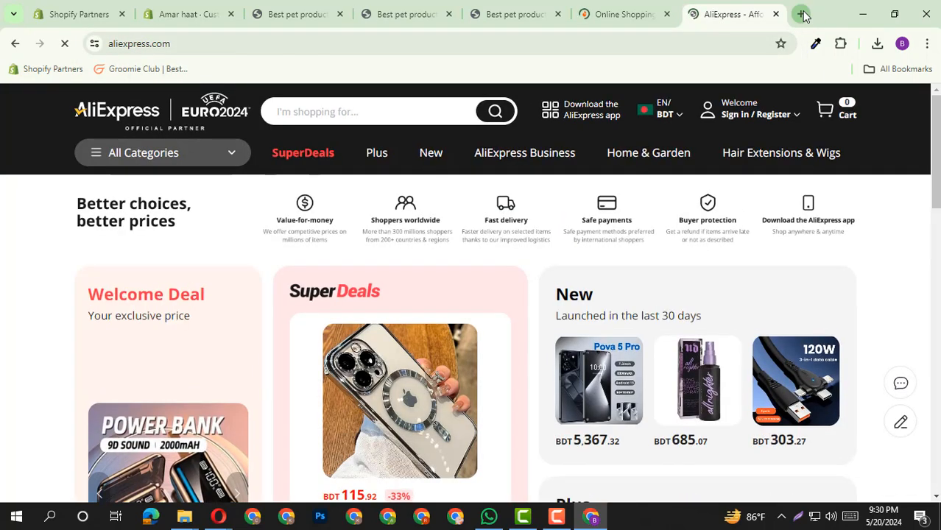
click(800, 14)
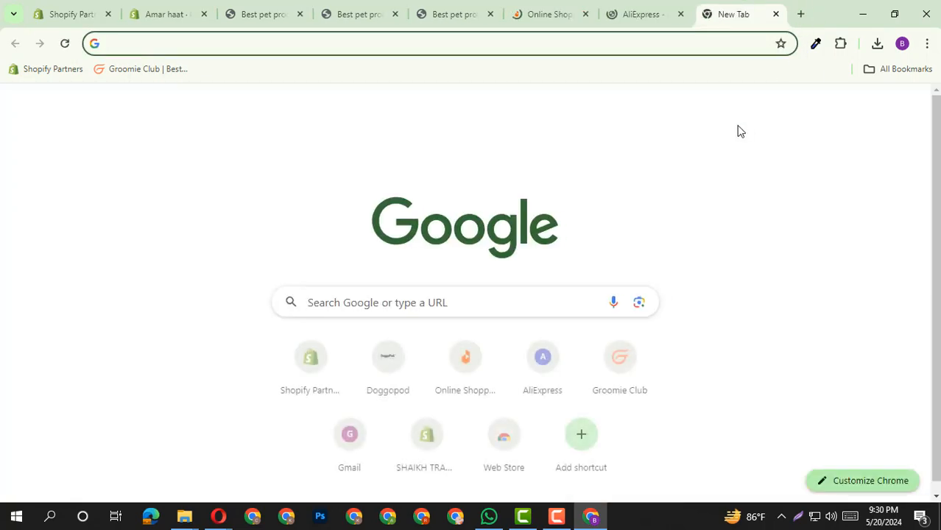
click(556, 46)
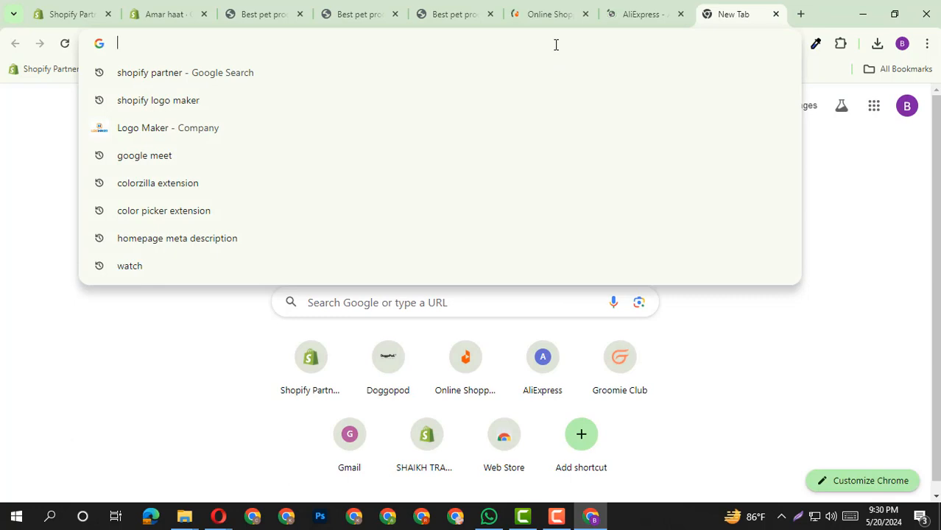
text(amaz)
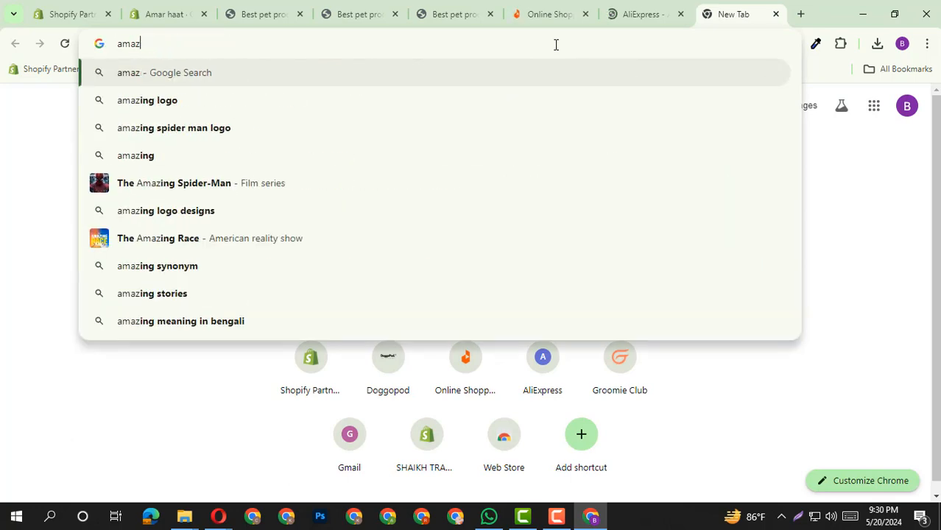
text(on)
key(Return)
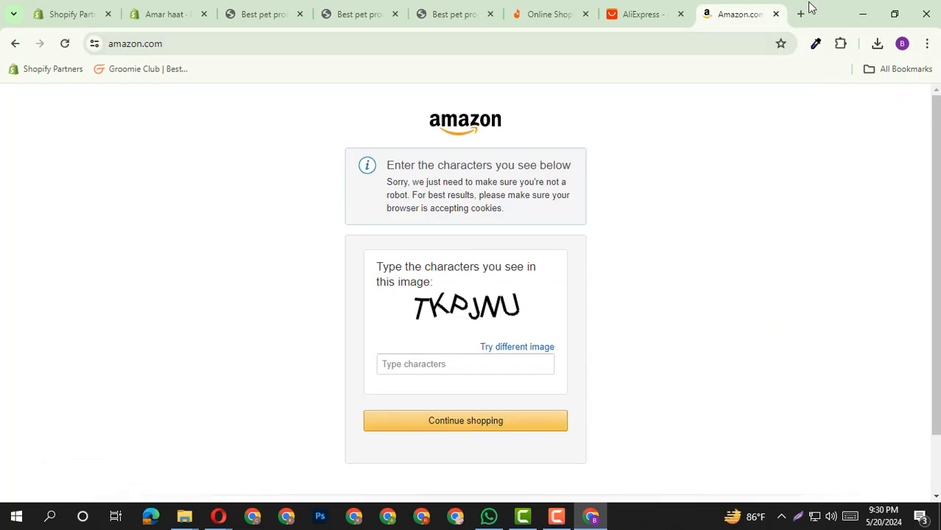
click(775, 14)
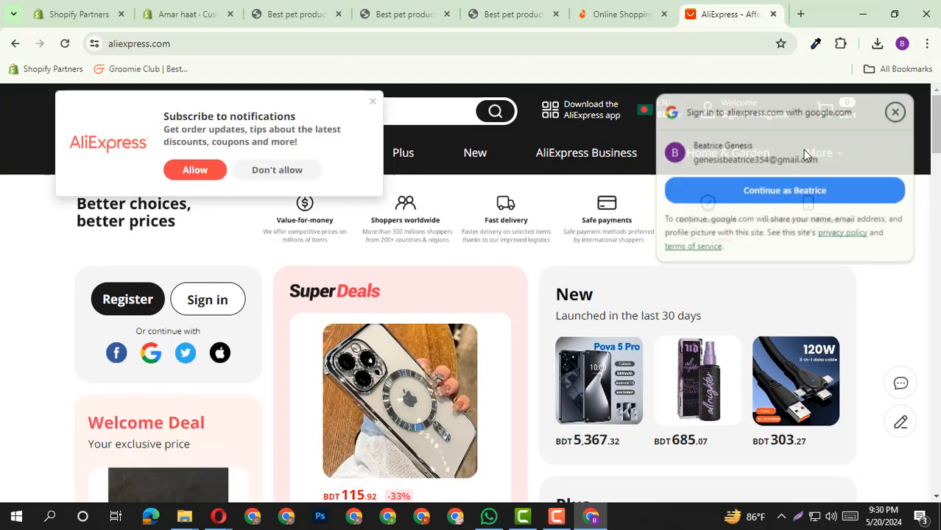
Step: Dismiss the AliExpress sign-in and notification prompts and compare the Amar haat store's tab icon with those of the other shops
click(896, 112)
click(372, 102)
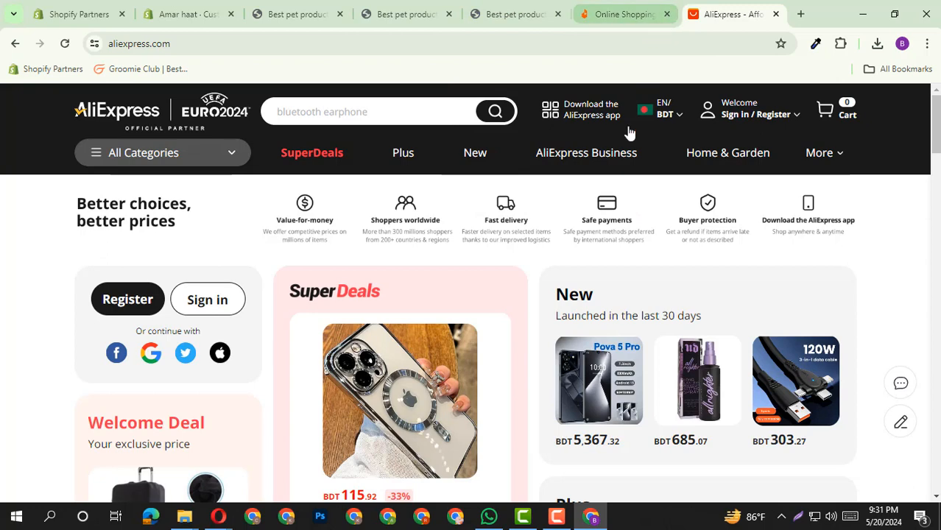
mouse_move(475, 20)
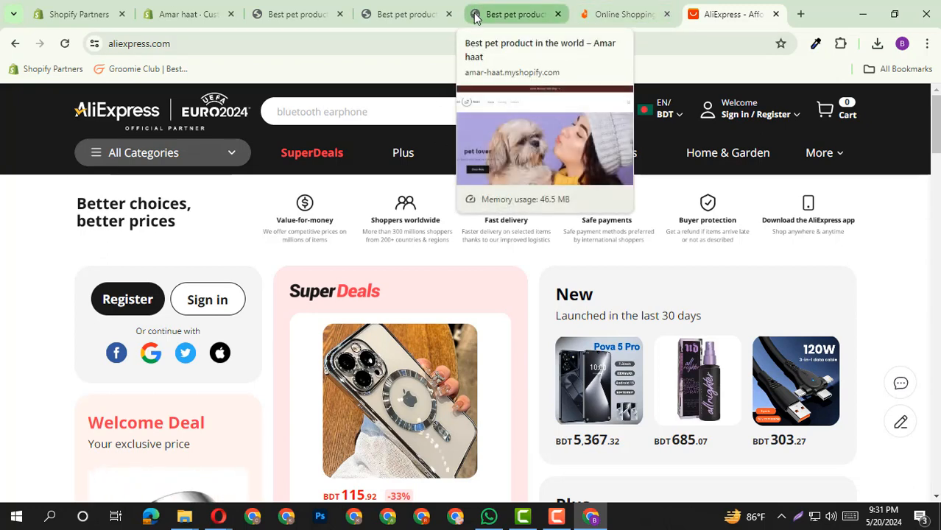
click(475, 17)
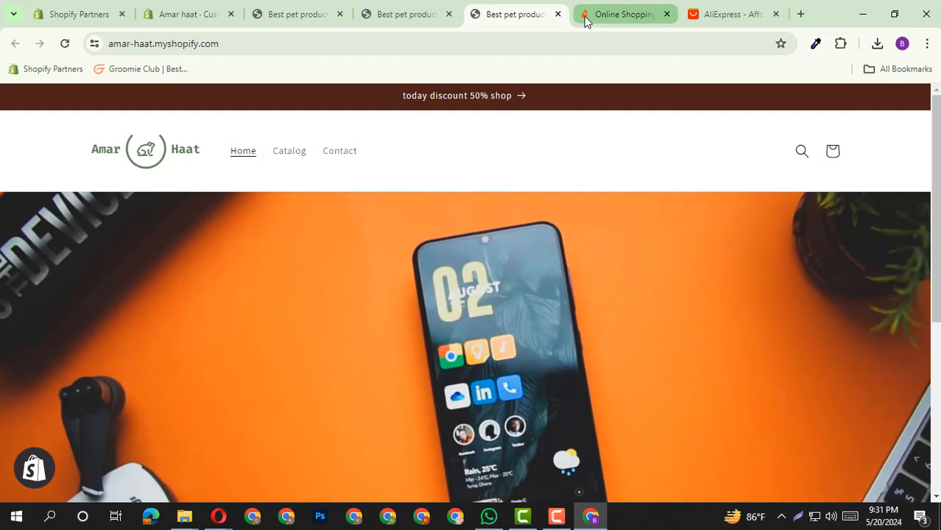
mouse_move(585, 18)
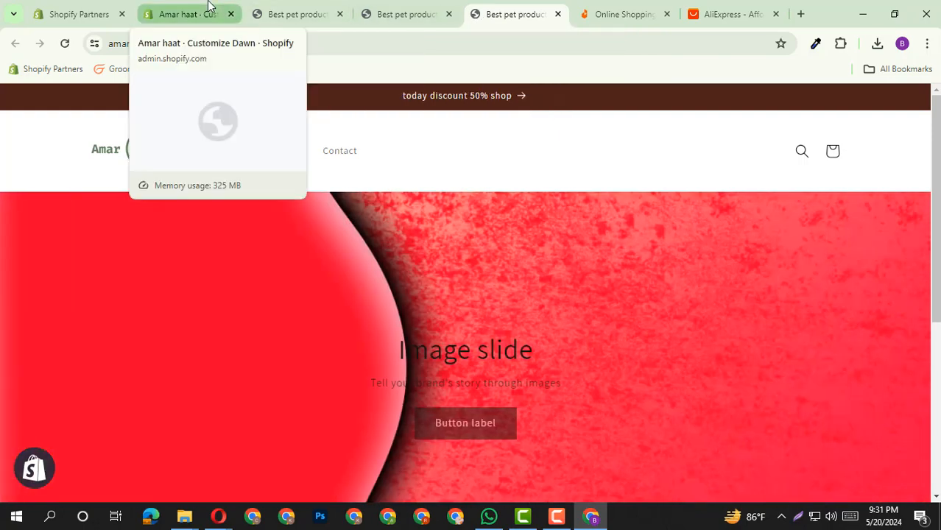
Step: Return to the Dawn theme editor and open the Logo section of the theme settings at the Favicon image option
click(208, 9)
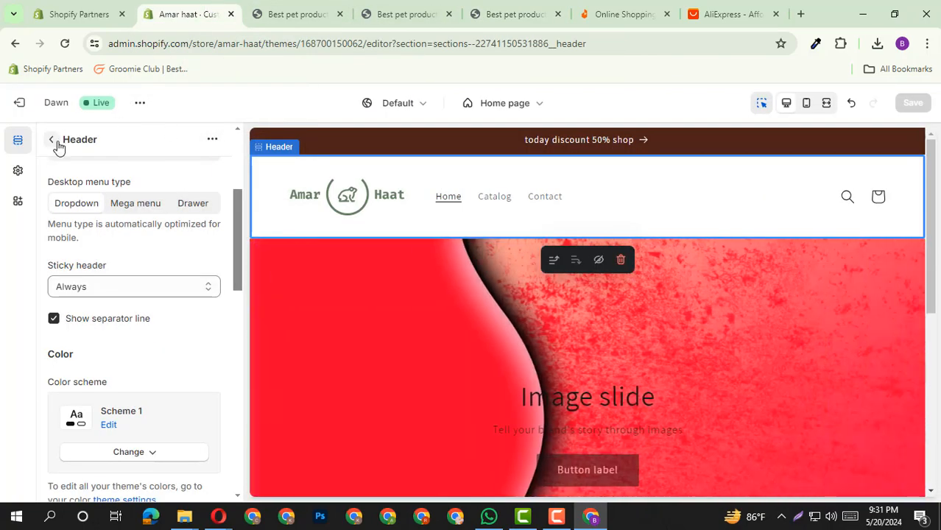
click(51, 140)
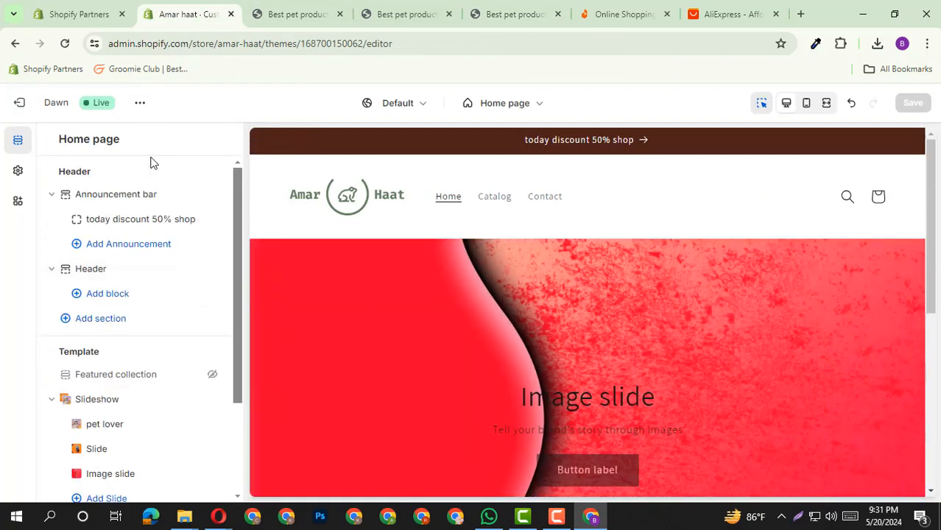
click(18, 172)
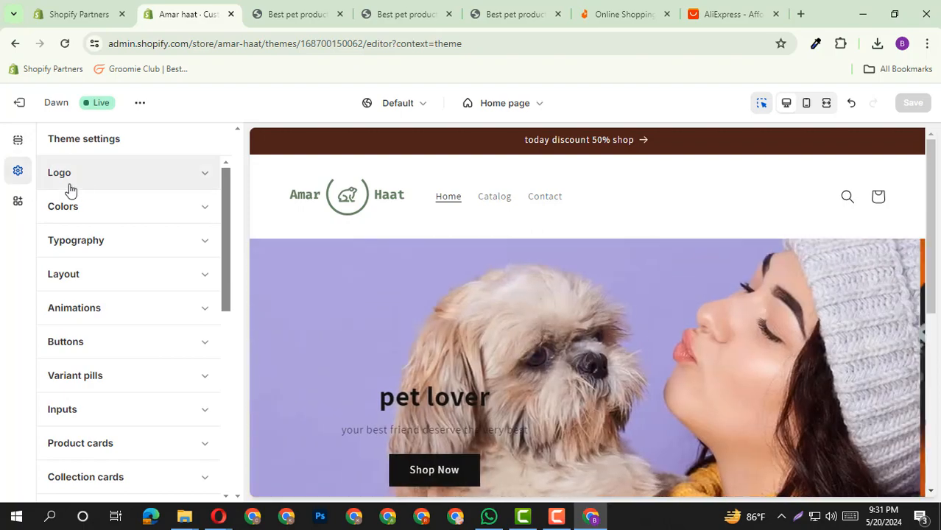
click(85, 184)
scroll(120, 212, down, 3)
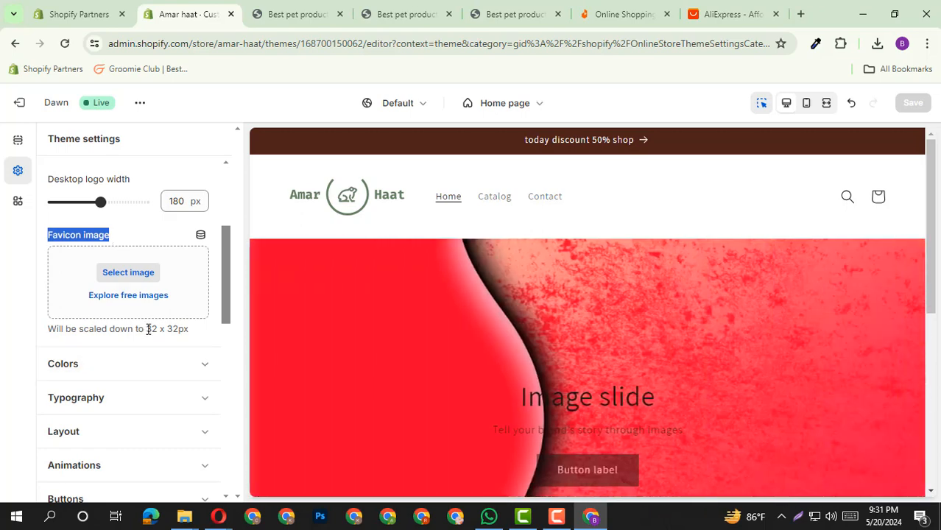
Step: Examine the scaled-down size specified below the Favicon image option
drag(148, 329, 178, 329)
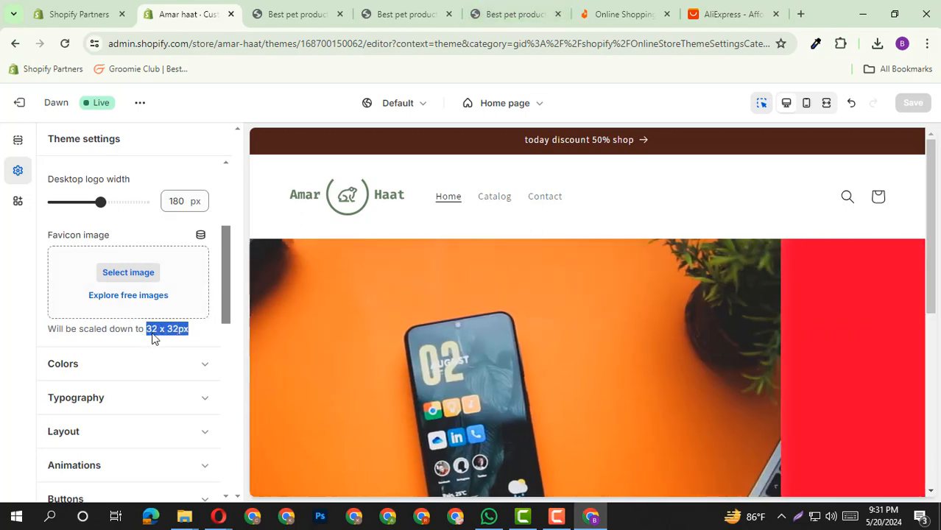
double_click(152, 330)
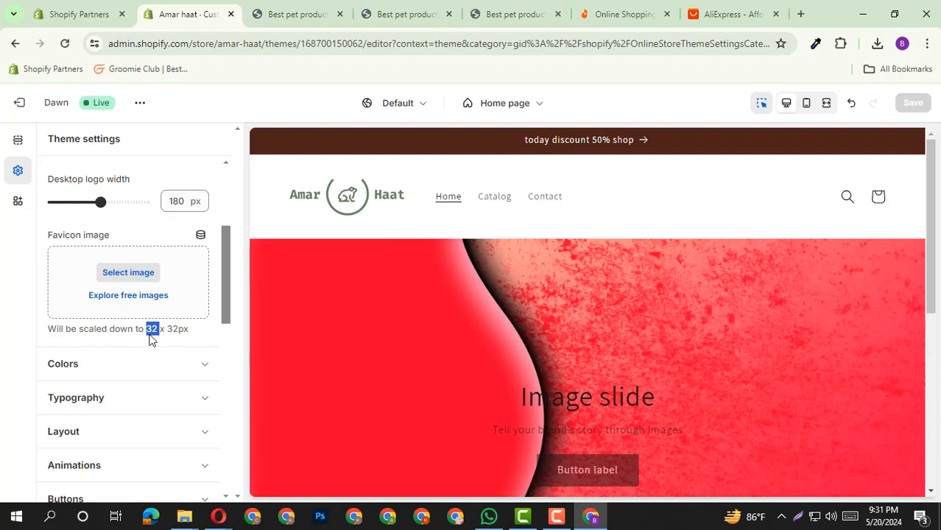
drag(120, 329, 157, 329)
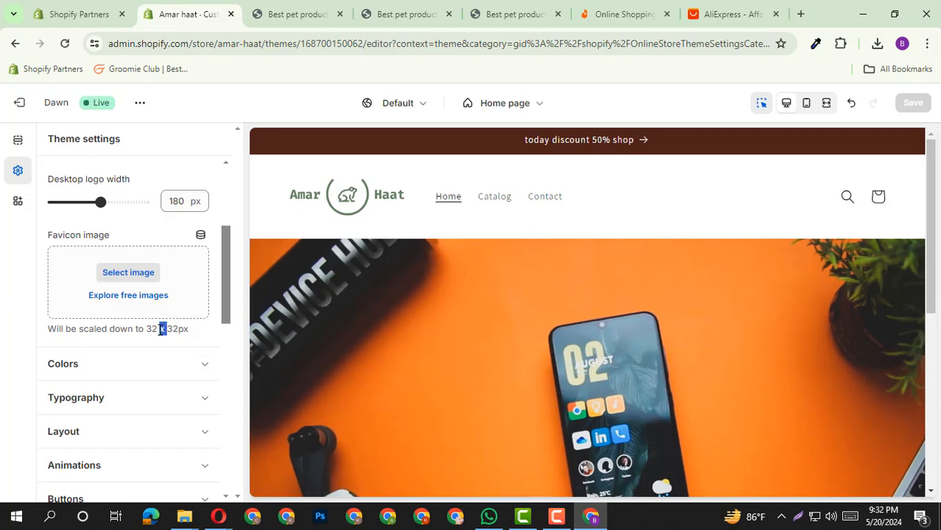
Step: Copy the Favicon image label and search Google for "Favicon logo" in a new browser tab
click(75, 235)
click(75, 235)
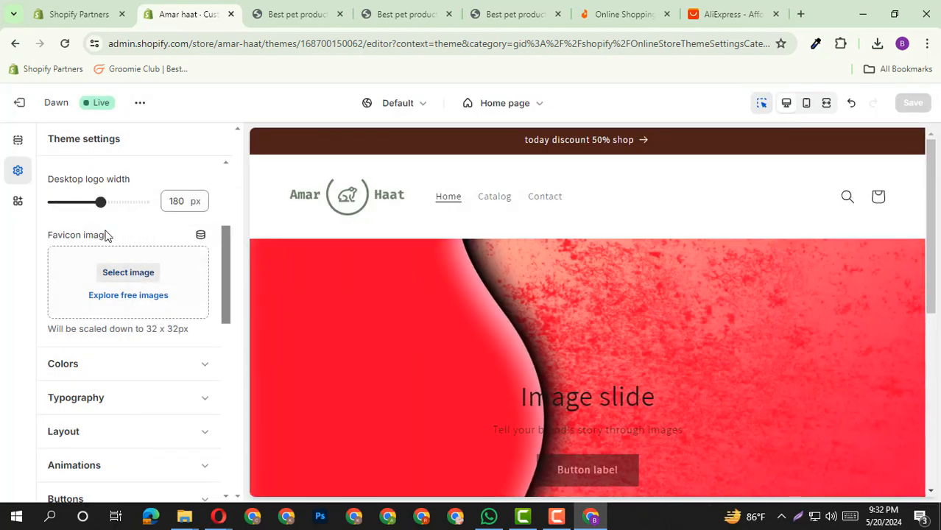
click(800, 13)
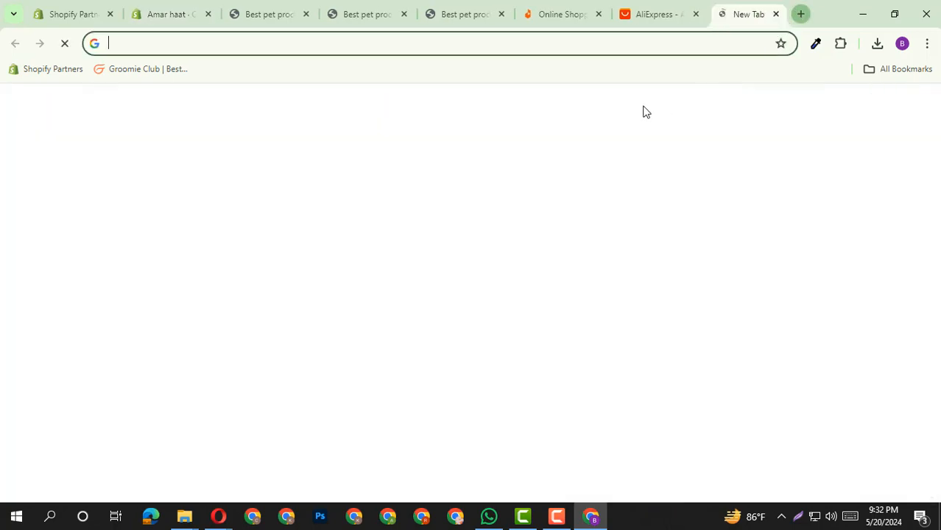
text(Favicon image)
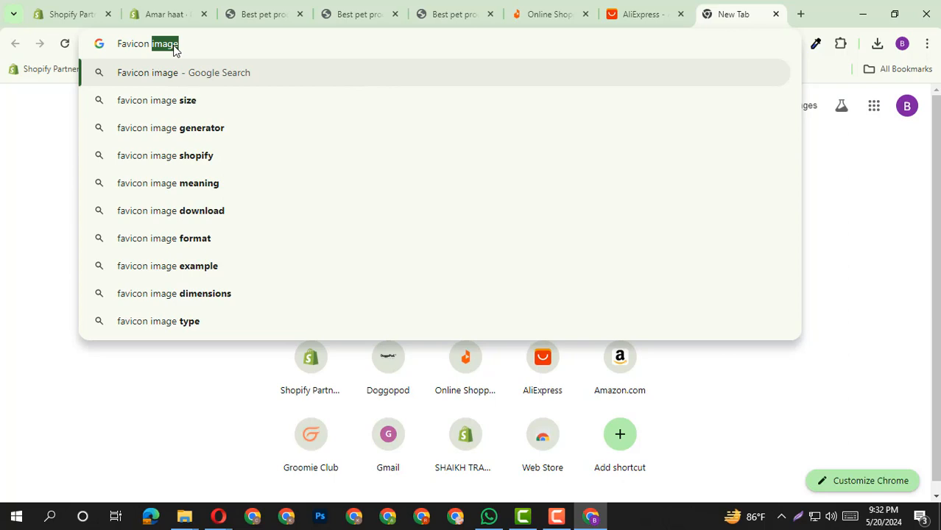
text(logo)
key(Return)
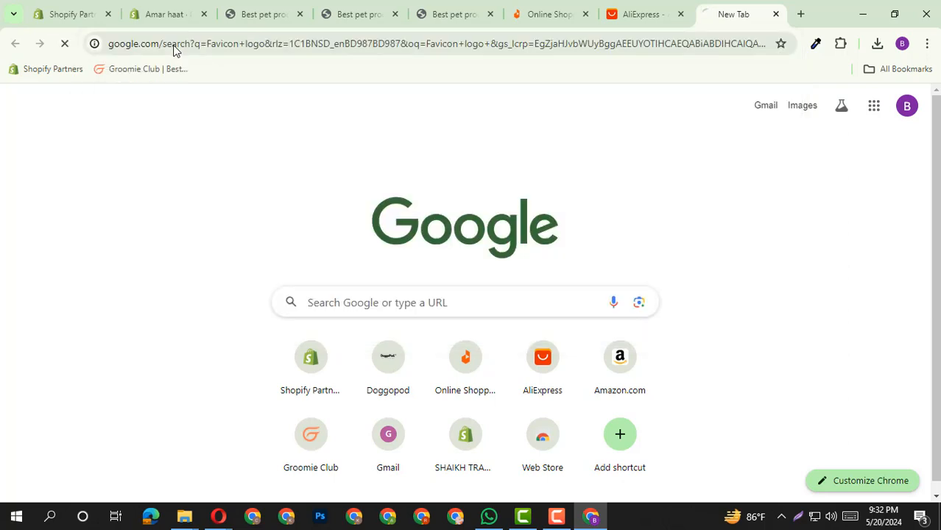
Step: Save the Kiflo favicon logo from StickPNG as images (2).png in Downloads and return to the Dawn theme editor
scroll(339, 148, down, 2)
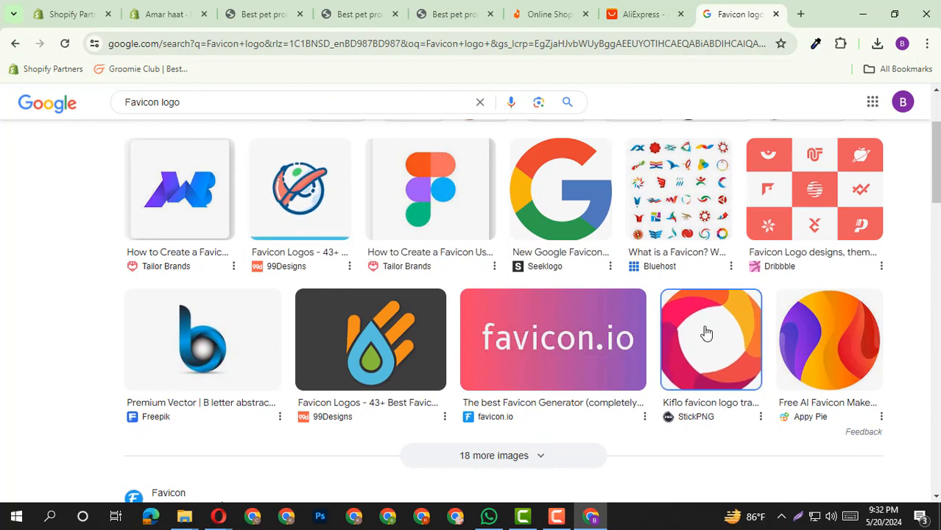
click(706, 333)
right_click(787, 189)
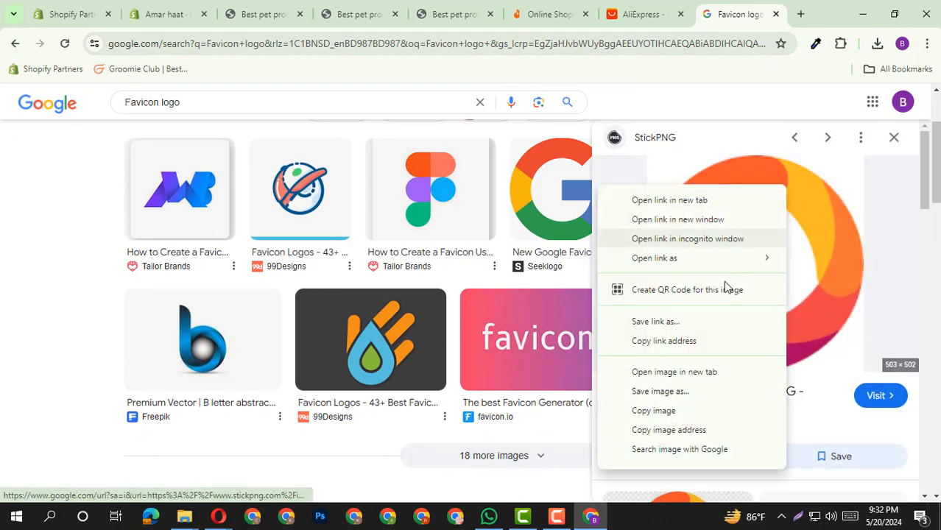
click(679, 391)
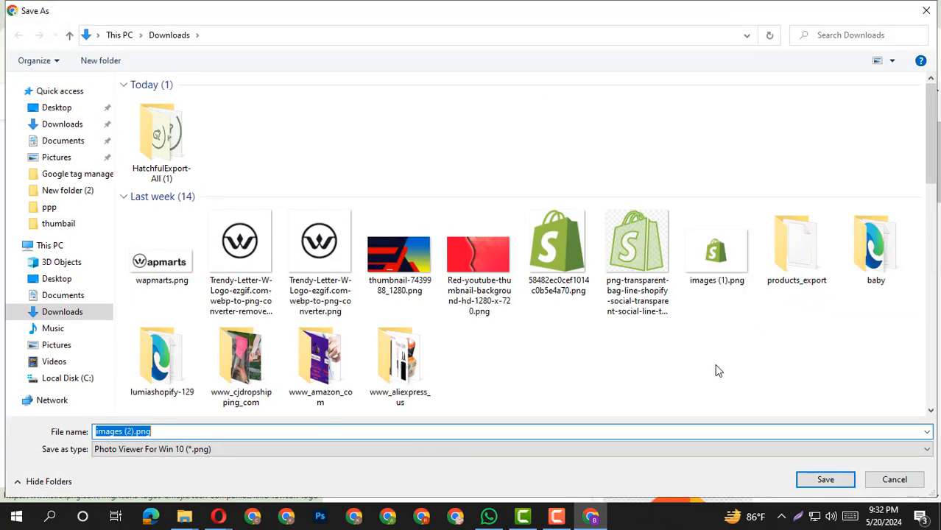
click(826, 479)
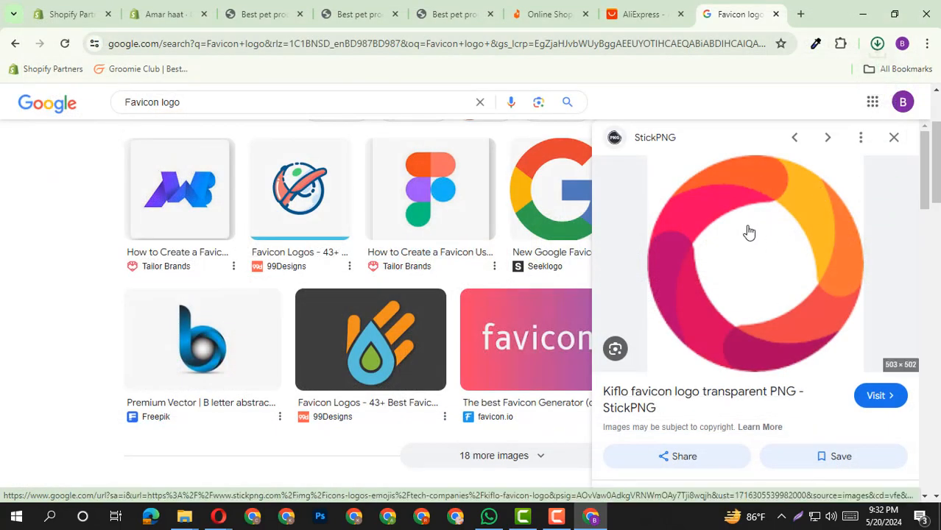
click(163, 14)
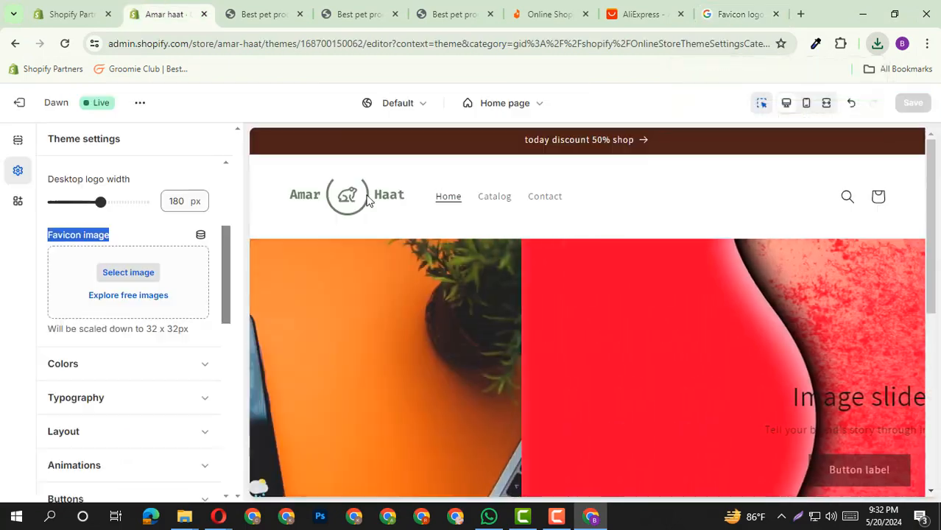
Step: Upload images (2).png from the Downloads folder as the theme's favicon image and save the theme
click(110, 279)
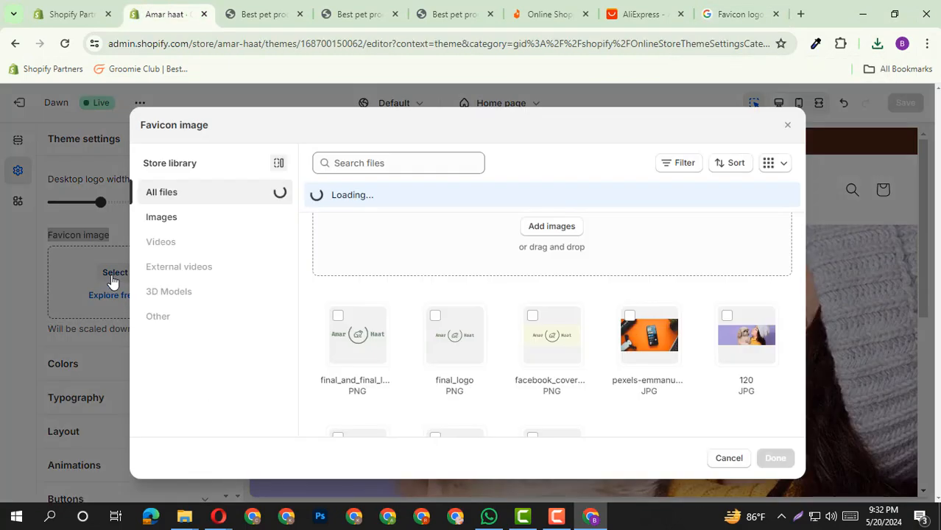
click(551, 226)
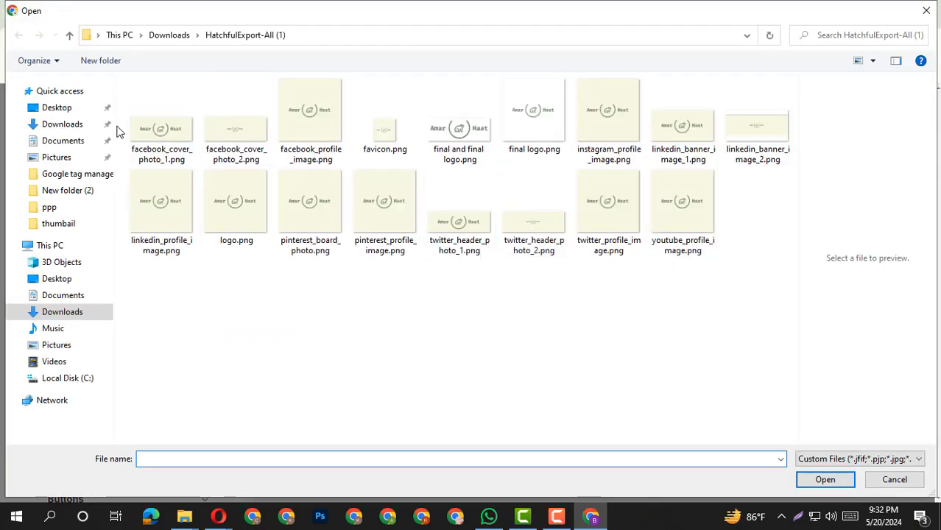
click(67, 124)
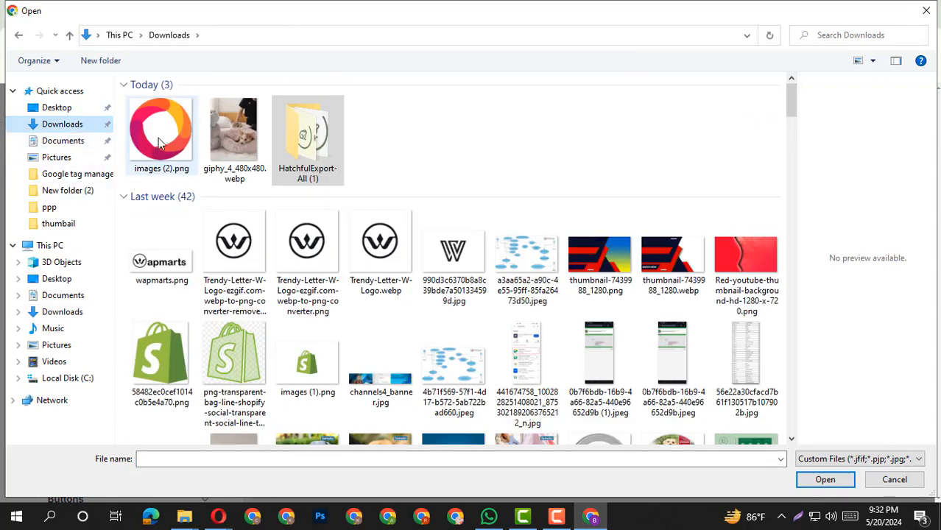
double_click(161, 142)
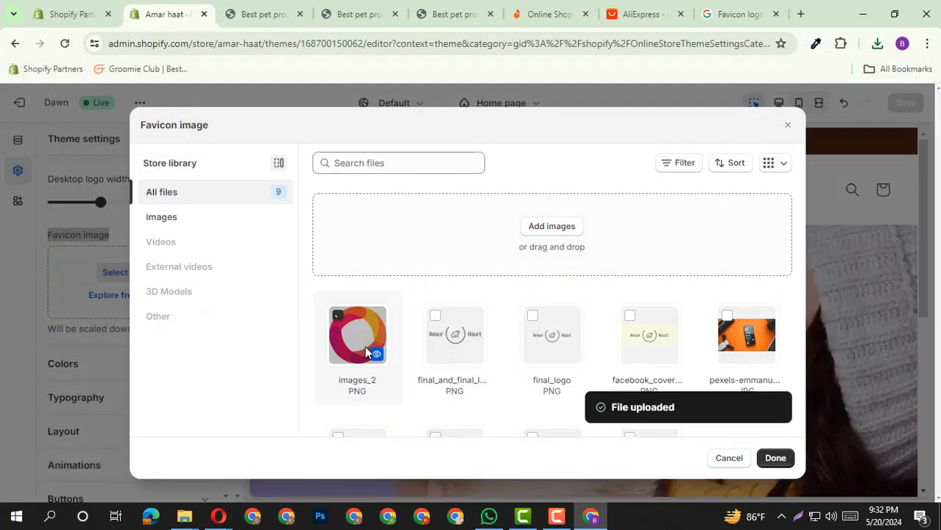
click(777, 459)
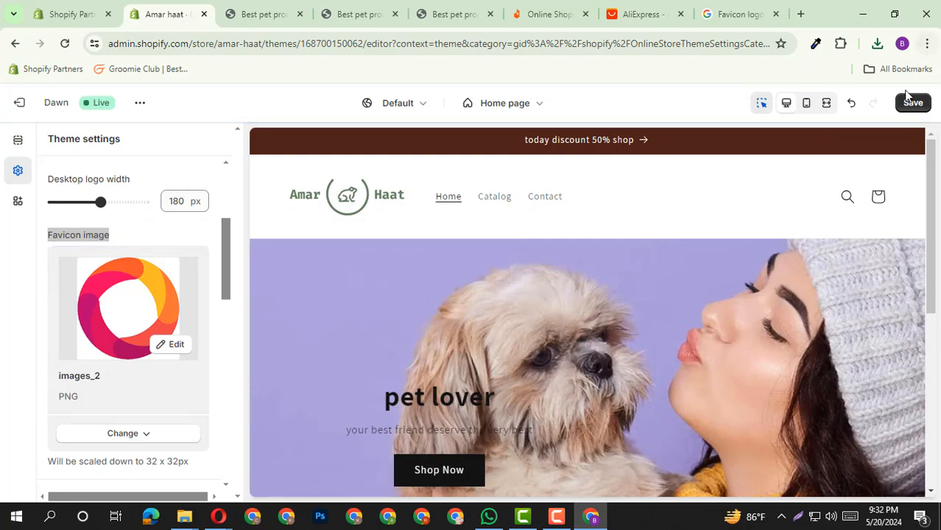
click(901, 108)
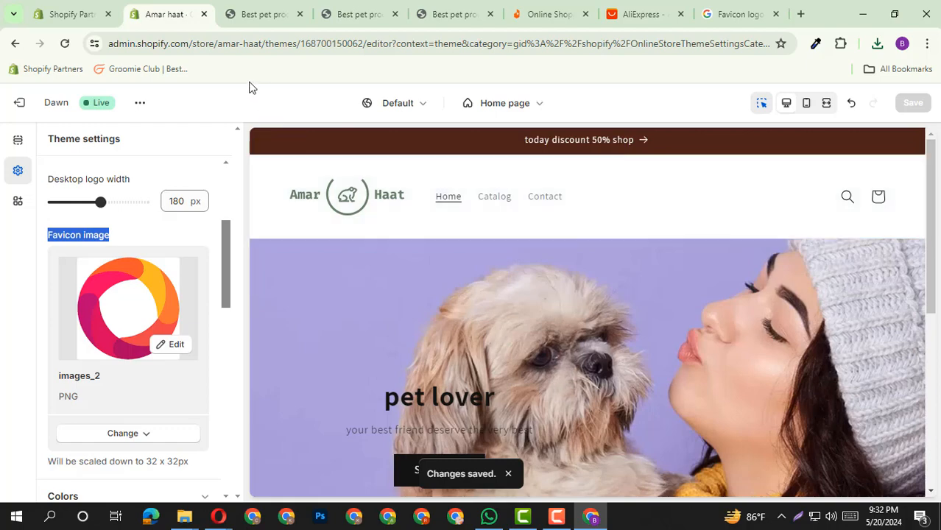
Step: View the live store from the theme editor to check its favicon, and close the extra store page
click(257, 13)
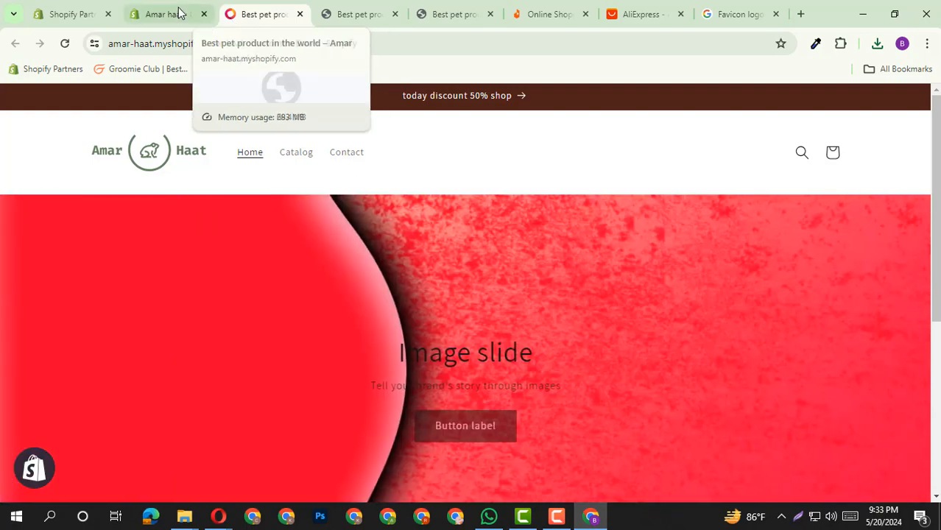
click(184, 14)
click(139, 103)
click(64, 234)
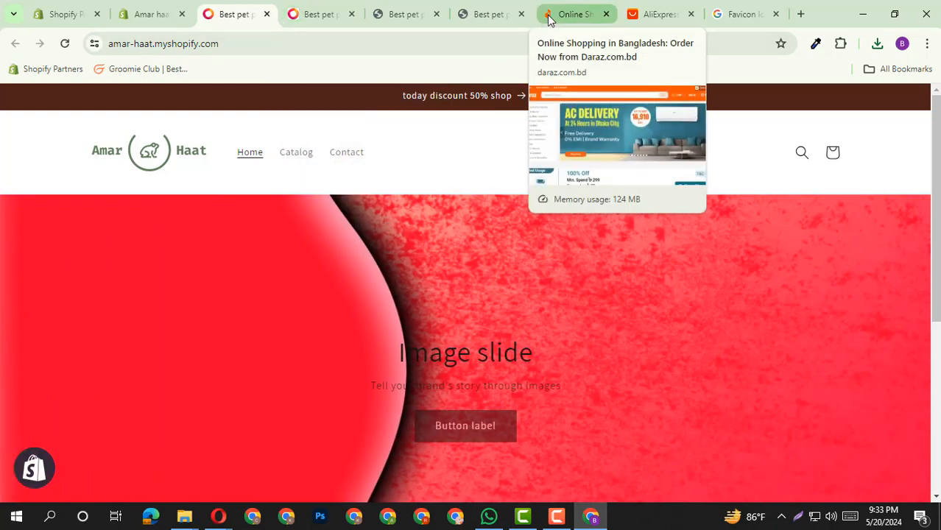
click(309, 17)
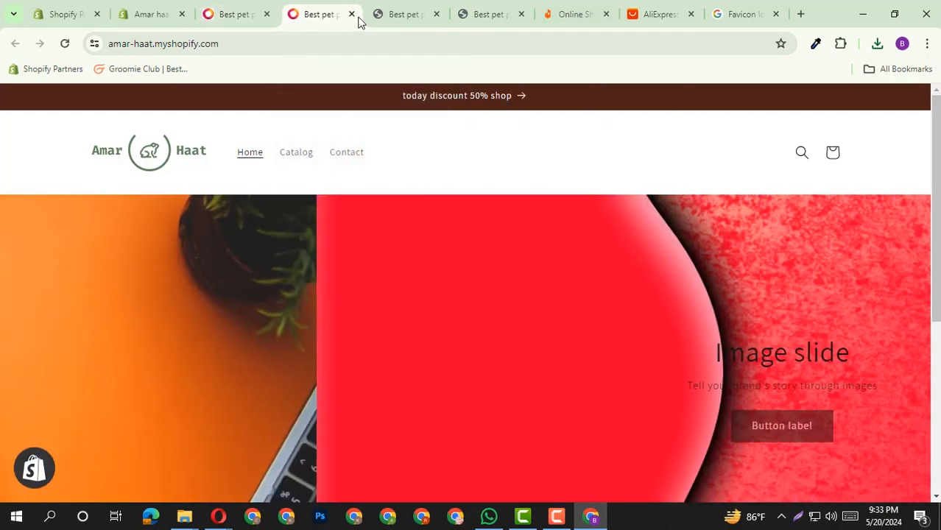
click(352, 15)
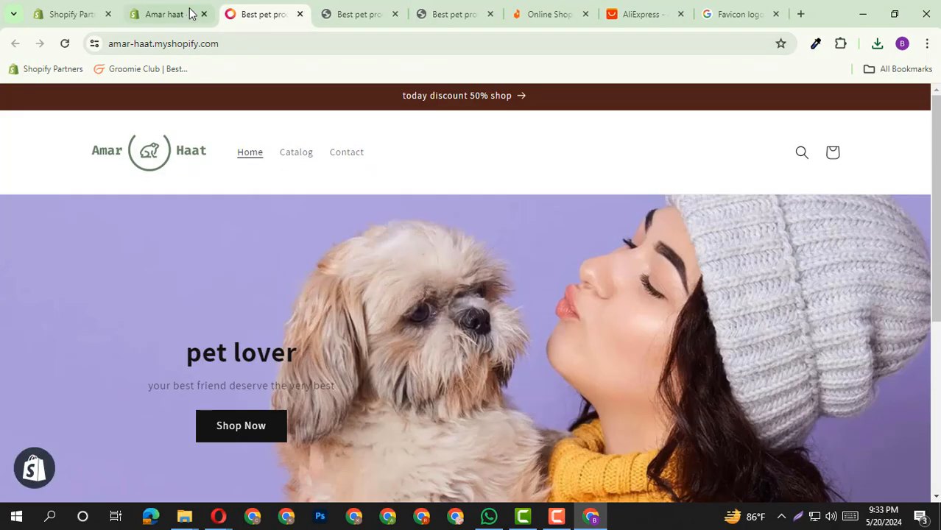
Step: Return to the theme editor and open the Header section's settings for the Home page
click(190, 13)
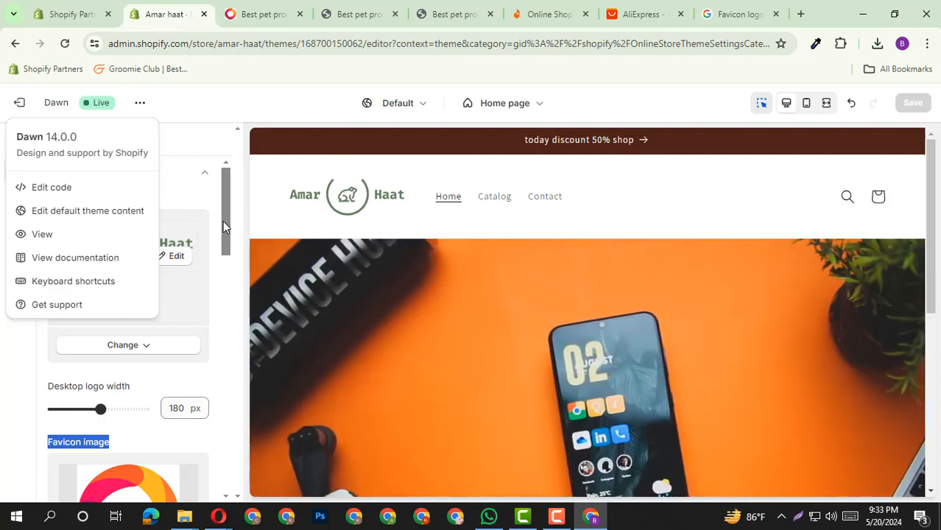
click(195, 107)
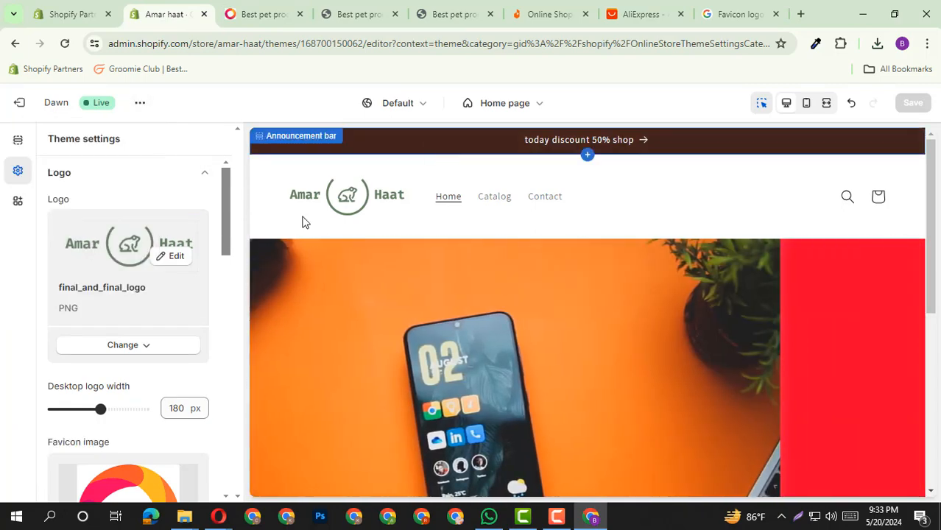
scroll(120, 246, down, 4)
scroll(120, 242, down, 3)
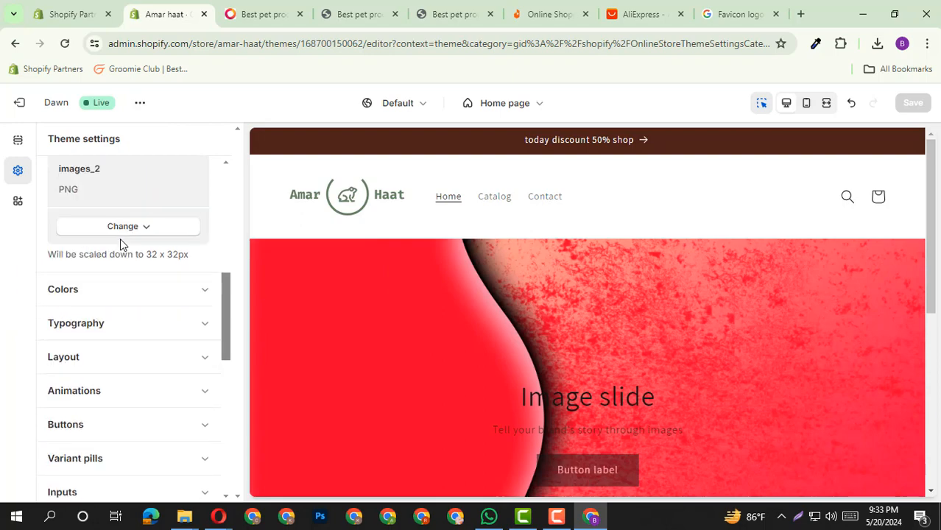
scroll(120, 242, up, 8)
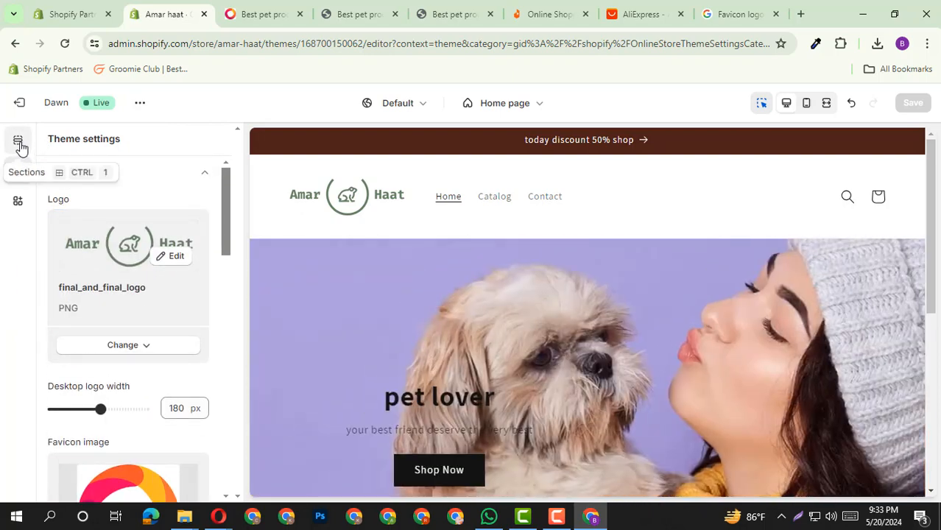
click(19, 143)
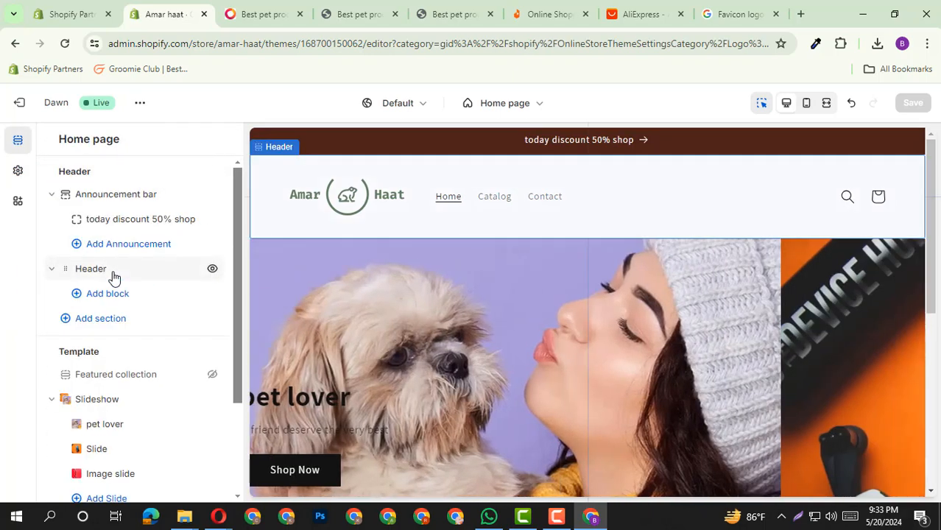
click(114, 277)
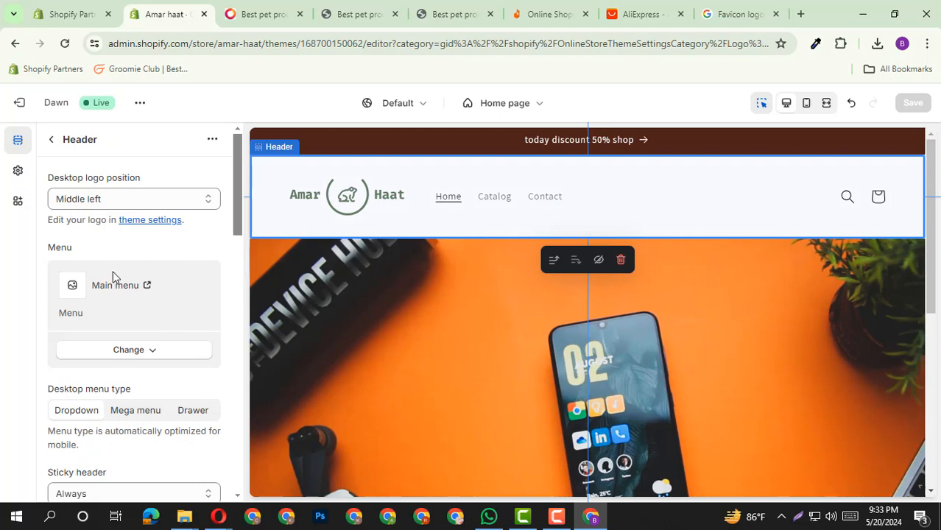
Step: Examine the header's logo position and menu settings along with the navigation links in the preview
scroll(114, 275, down, 1)
scroll(101, 236, up, 1)
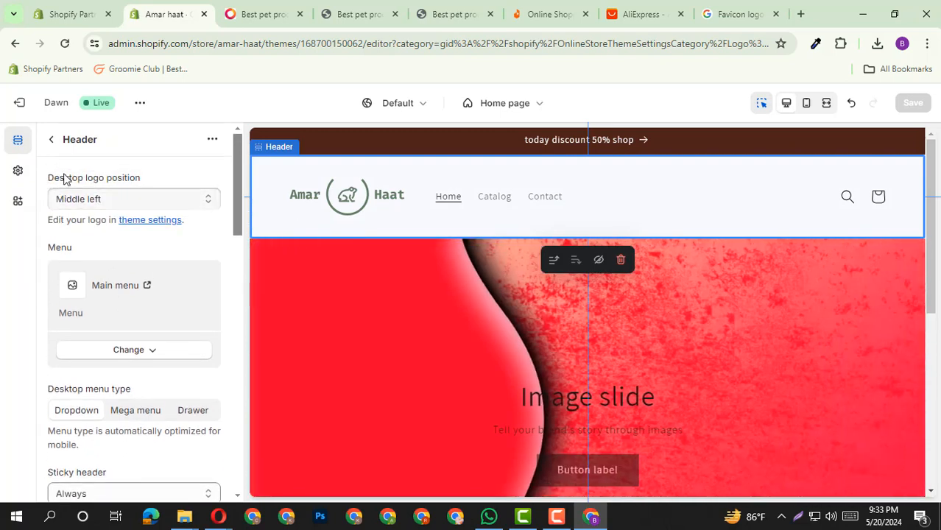
scroll(115, 313, down, 3)
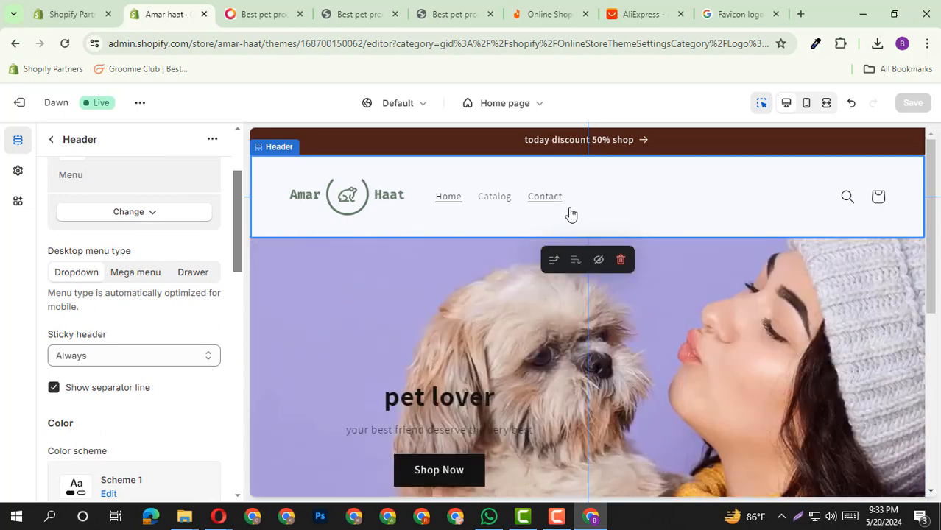
drag(570, 199, 616, 220)
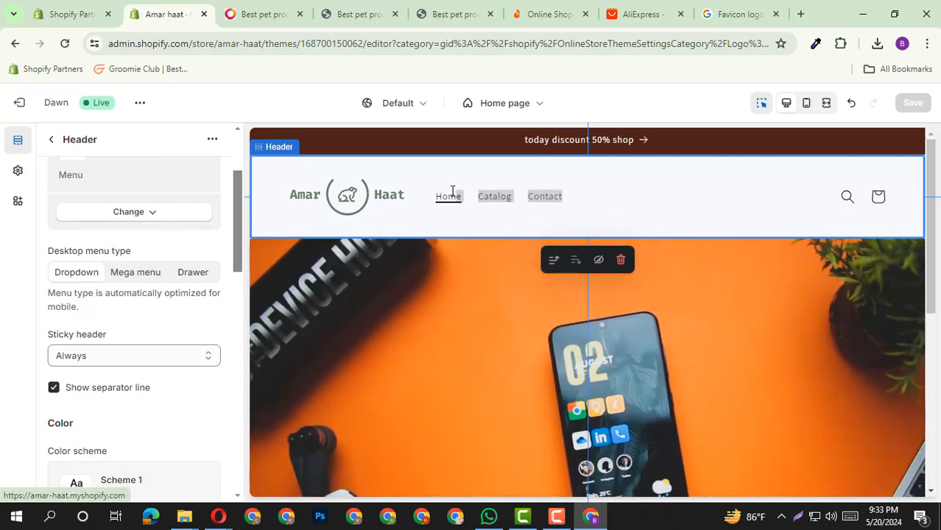
Step: Examine the category menus on the Daraz and AliExpress websites as navigation examples
click(548, 14)
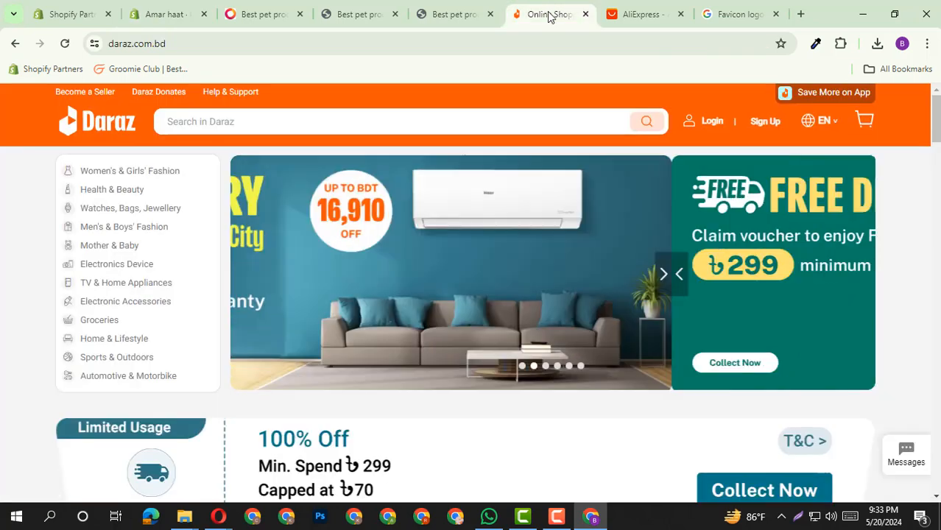
mouse_move(126, 174)
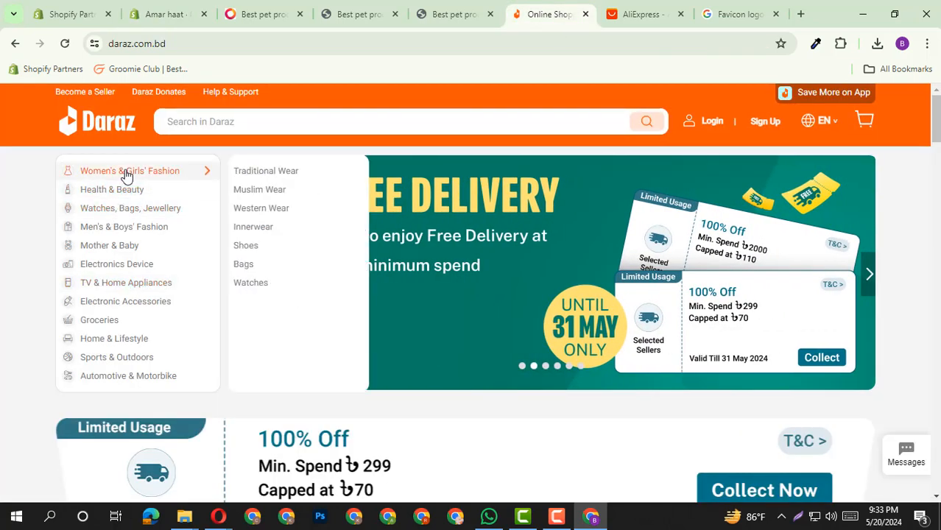
mouse_move(107, 380)
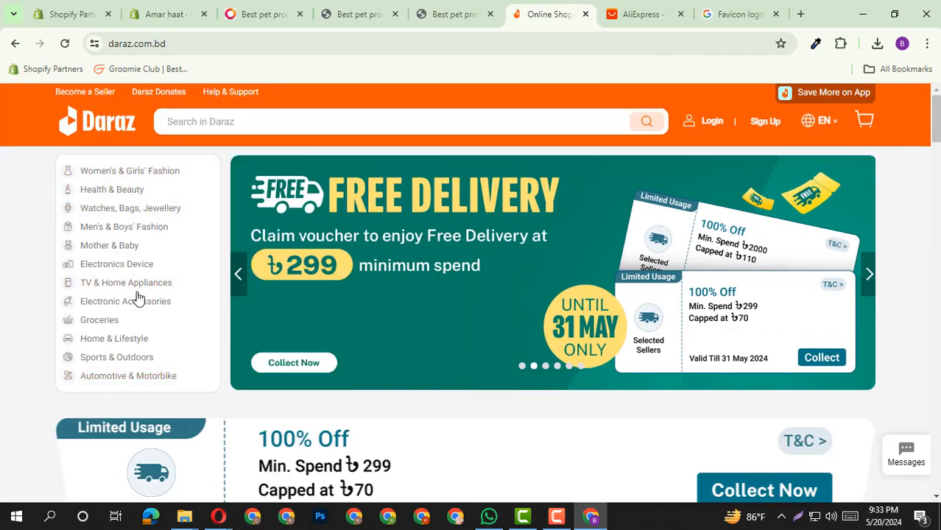
click(676, 10)
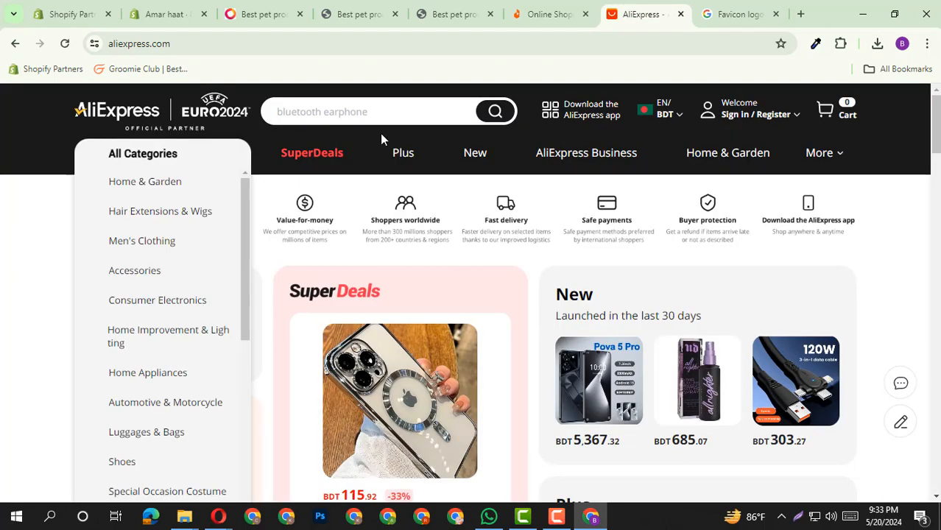
scroll(488, 357, down, 5)
scroll(489, 348, up, 5)
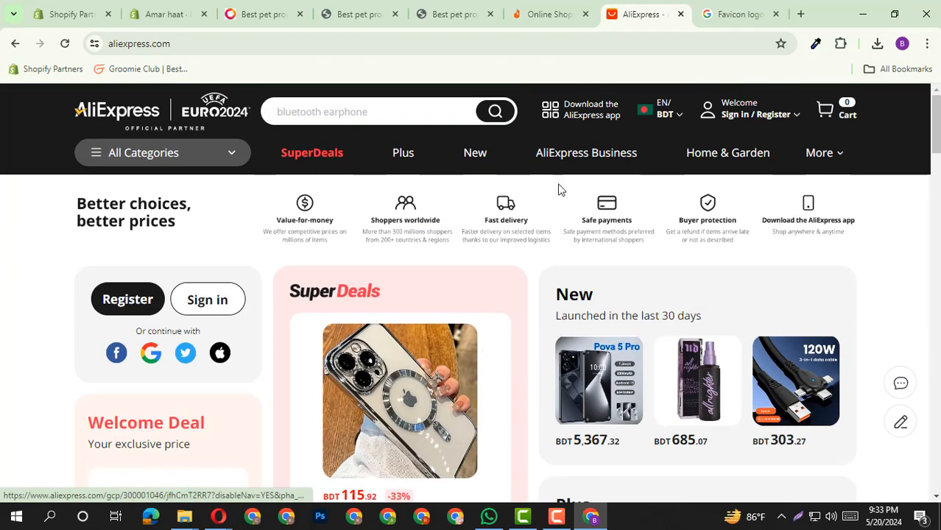
mouse_move(175, 147)
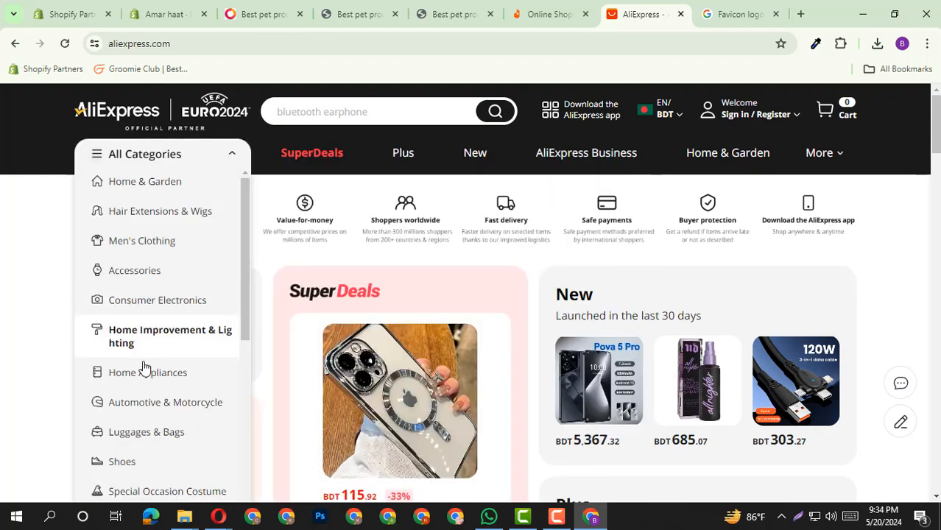
Step: Compare the store's Home, Catalog and Contact navigation with the Daraz category menu
click(453, 14)
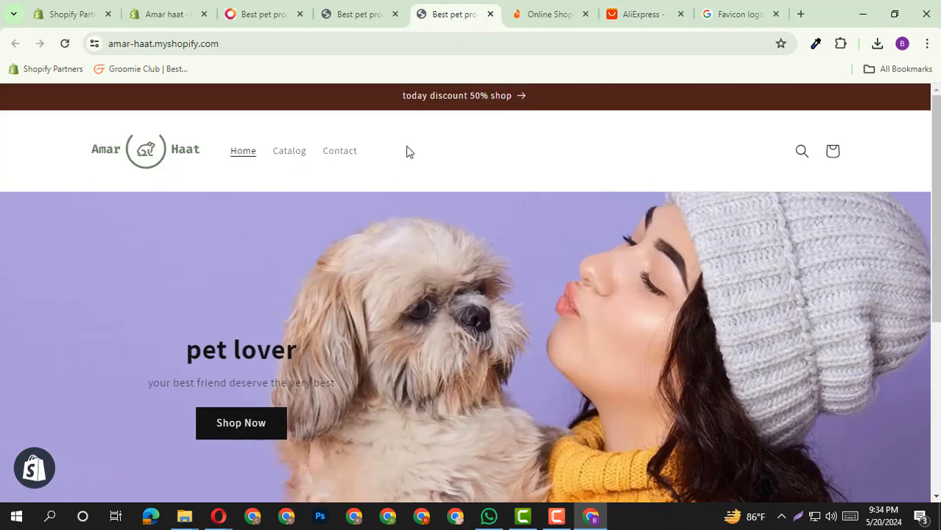
drag(406, 149, 228, 159)
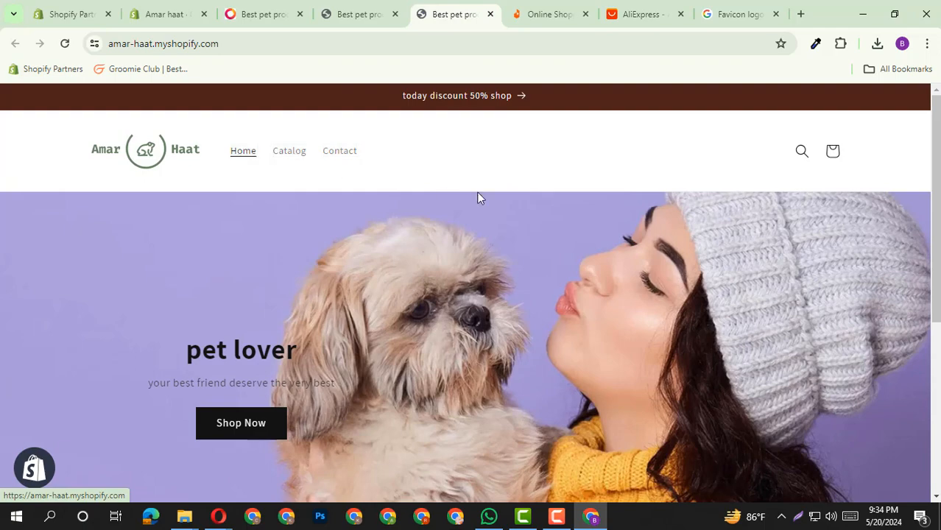
click(512, 9)
mouse_move(143, 175)
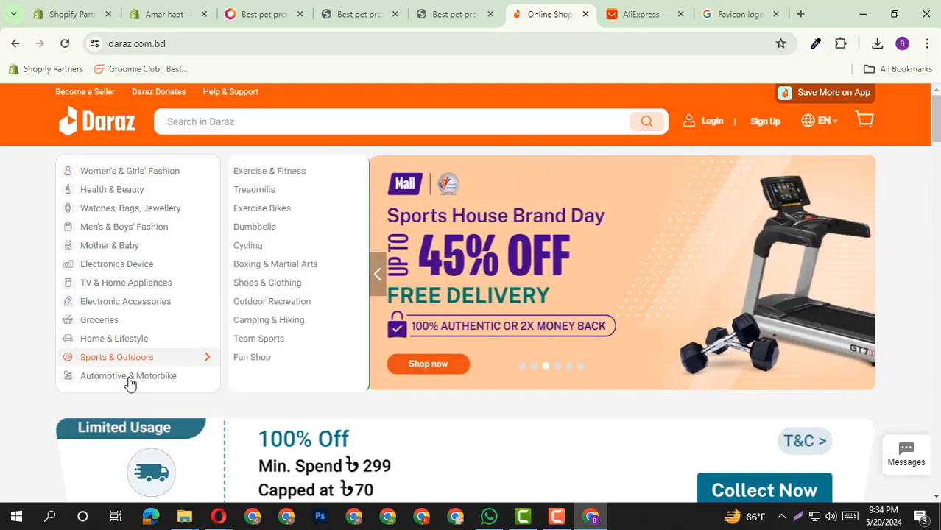
Step: Try the Drawer desktop menu type for the header, opening and closing the drawer menu in the preview
click(165, 14)
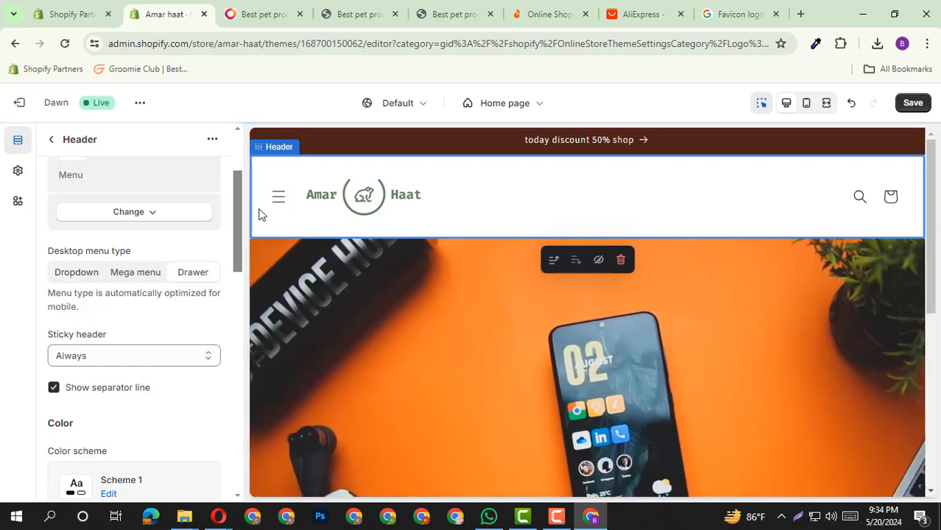
click(274, 197)
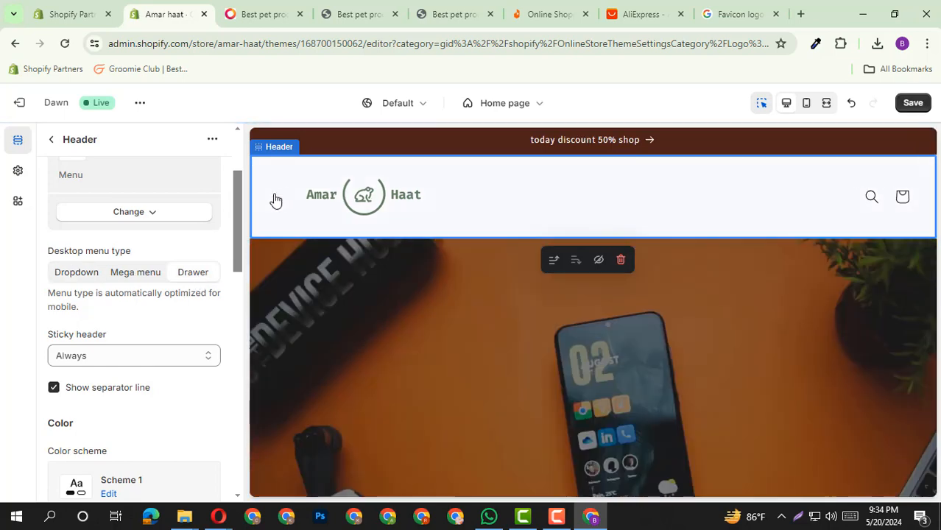
click(279, 197)
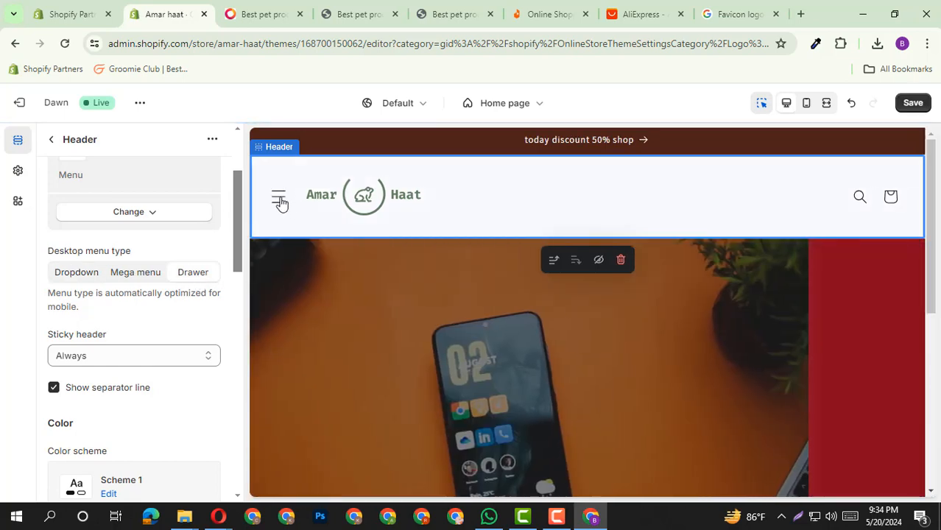
click(278, 198)
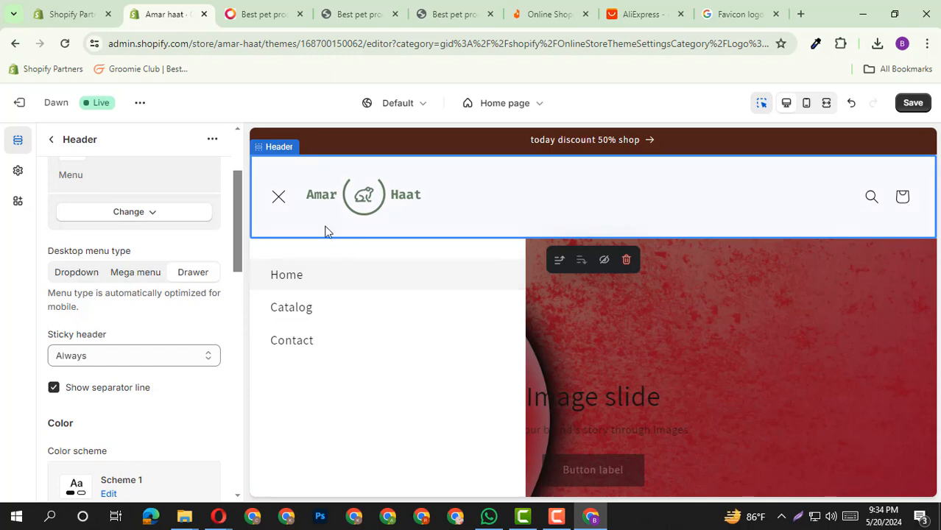
click(278, 198)
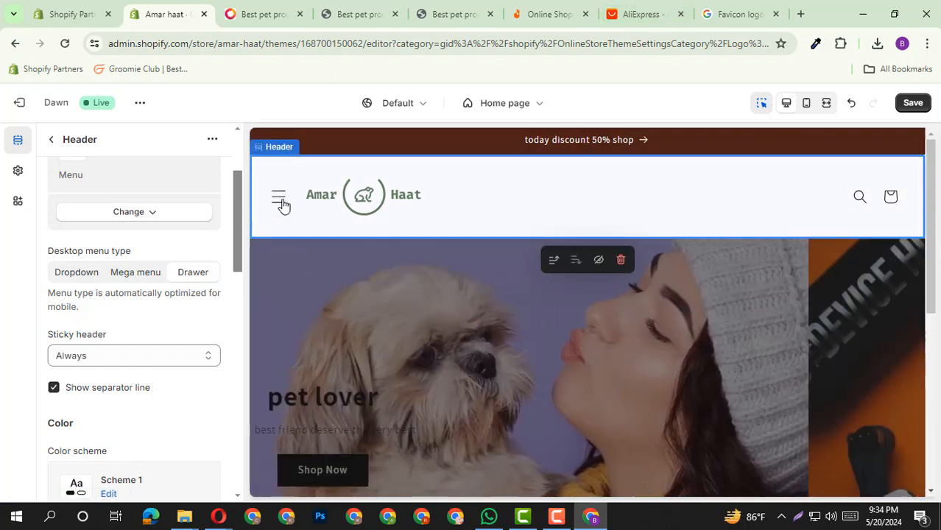
click(280, 200)
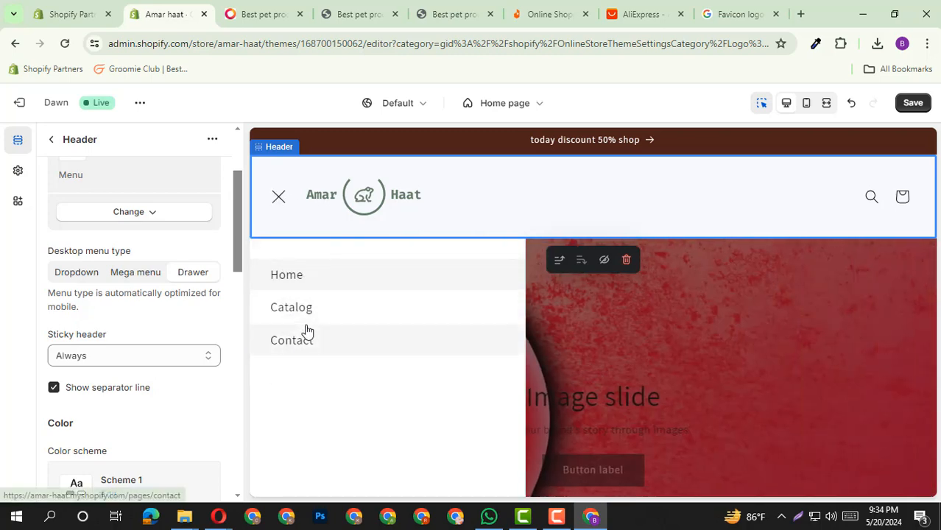
Step: Set the header's desktop menu type to Mega menu
click(130, 279)
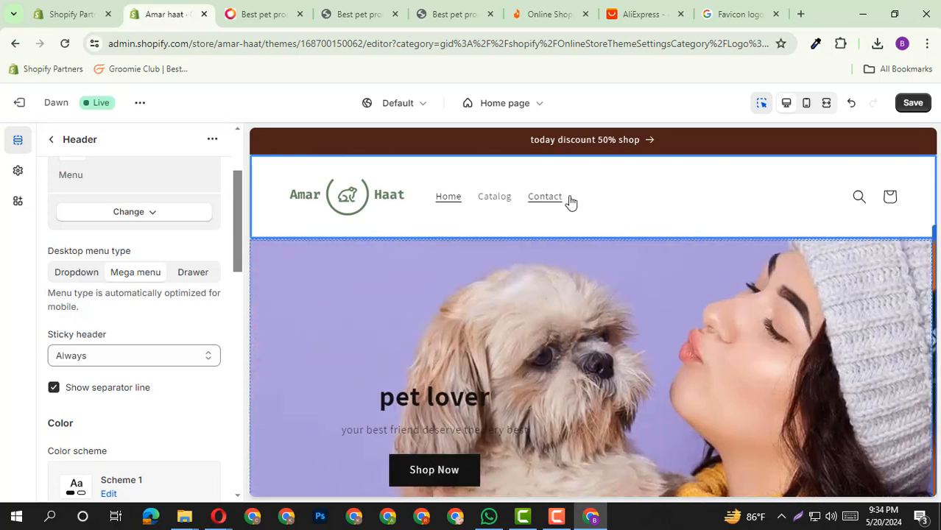
Step: Compare the Drawer and Mega menu options in the preview and set the header's desktop menu type to Dropdown
drag(570, 202, 444, 200)
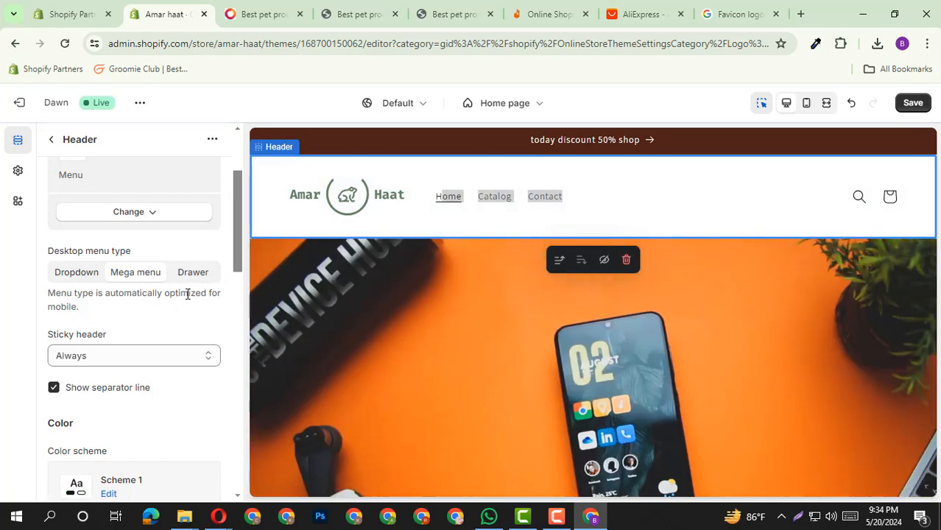
click(193, 272)
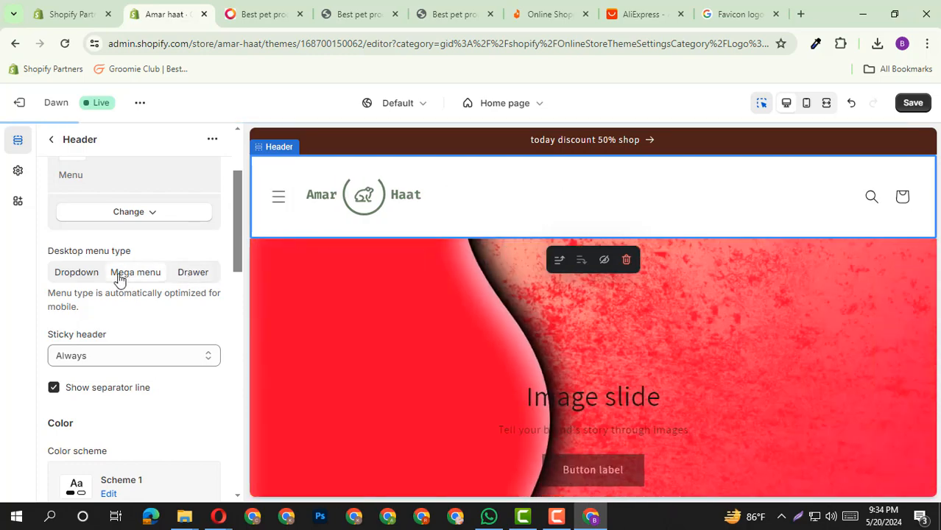
click(119, 274)
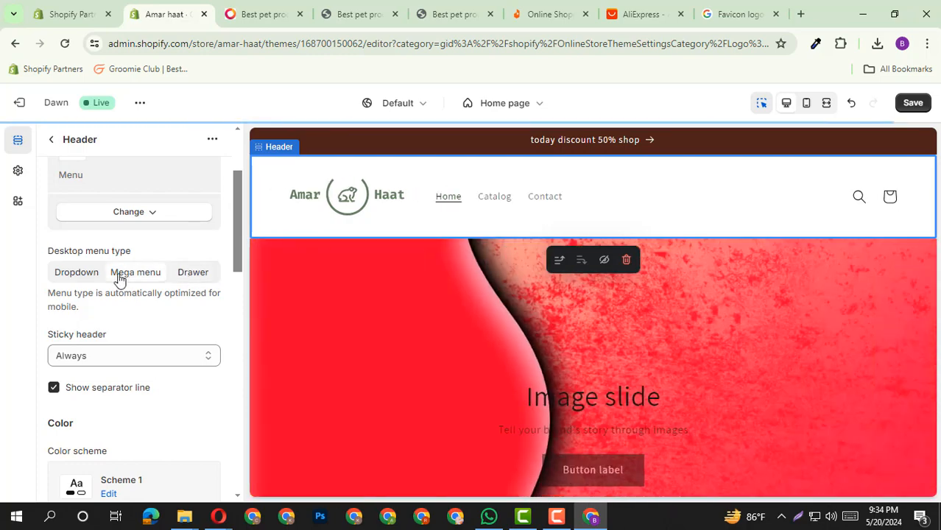
scroll(217, 317, down, 1)
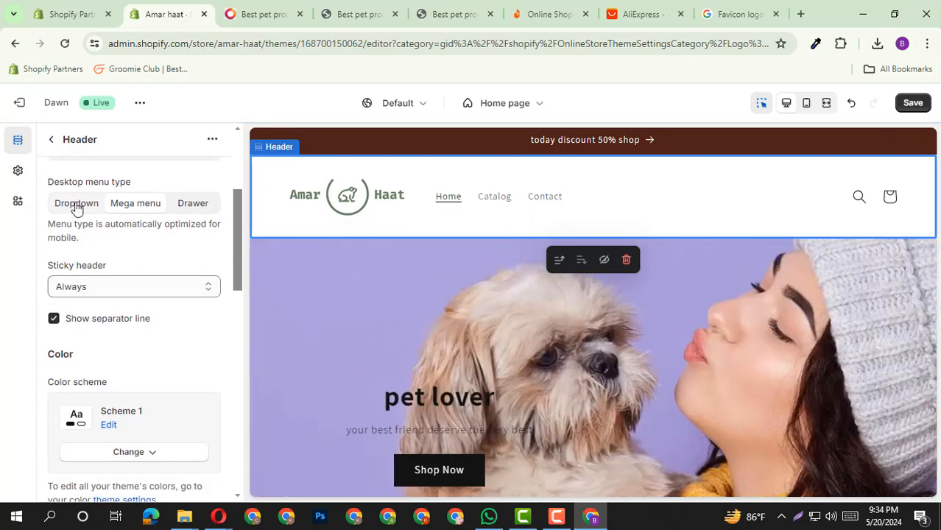
click(102, 204)
Step: Switch to the mobile preview and set the header's mobile logo position to Left
scroll(133, 211, down, 1)
scroll(134, 211, down, 4)
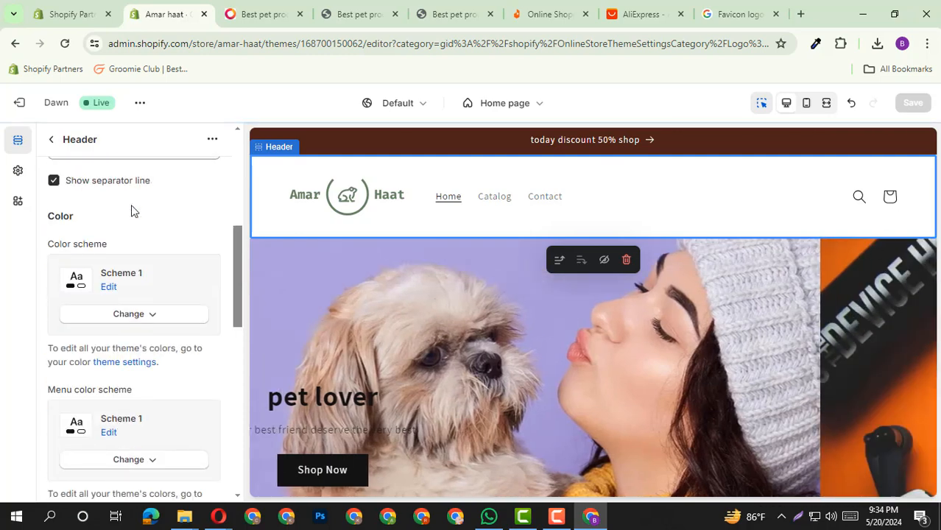
scroll(133, 211, up, 2)
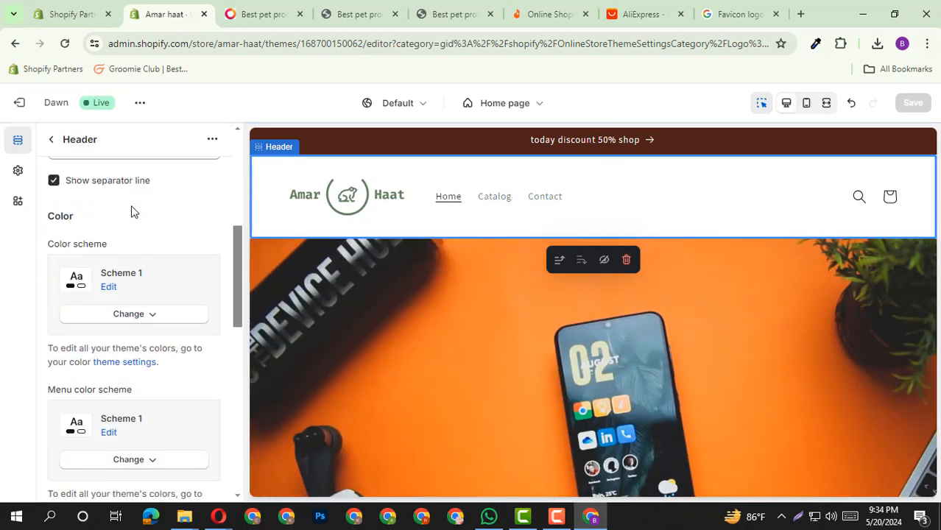
scroll(133, 212, up, 1)
scroll(133, 211, down, 5)
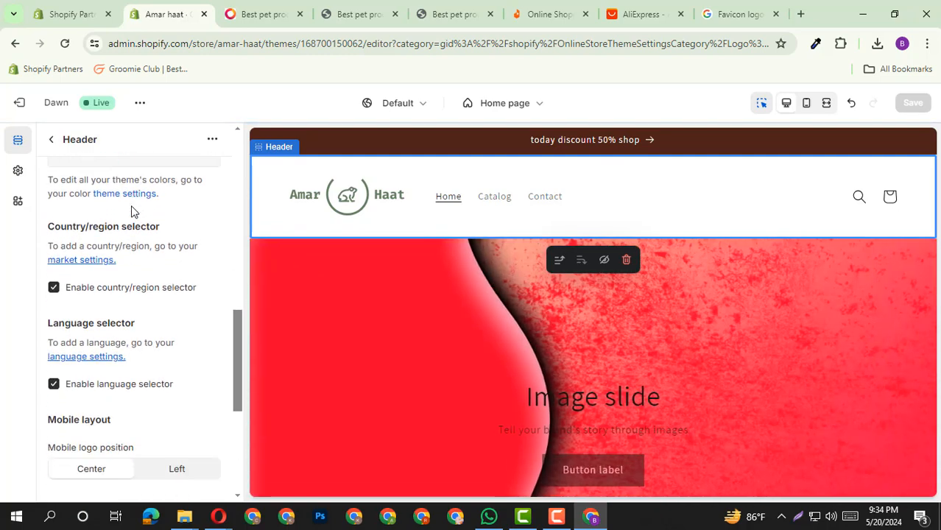
scroll(133, 212, down, 5)
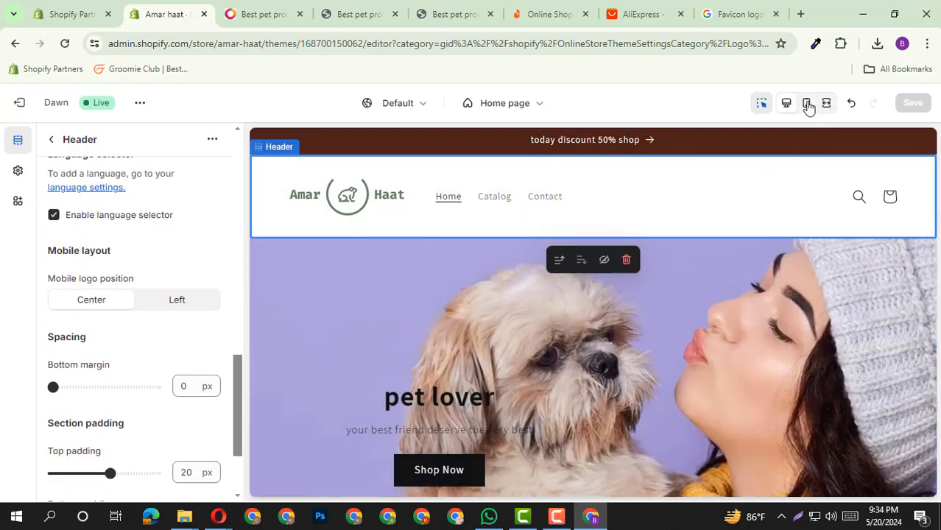
click(806, 104)
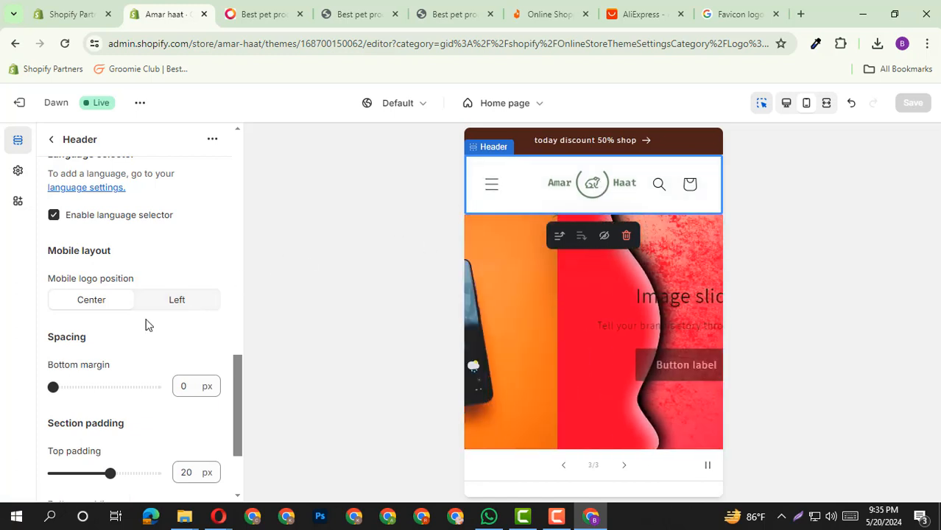
click(177, 301)
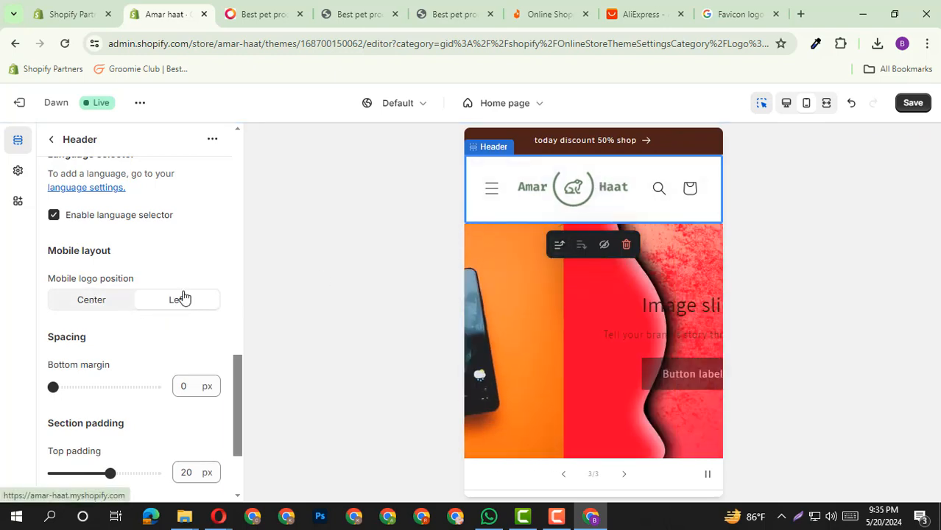
click(96, 308)
click(175, 308)
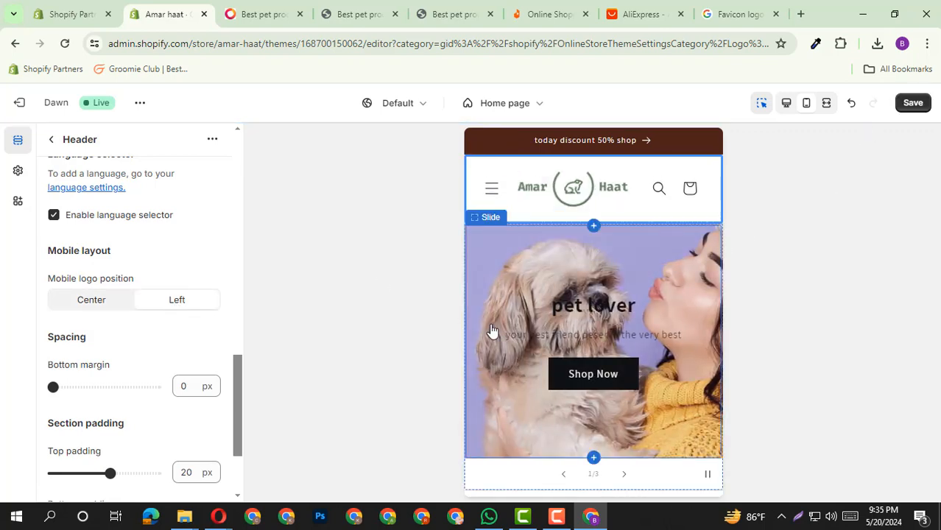
Step: Try adjusting the header's bottom margin in the mobile preview and return to the desktop preview
scroll(97, 431, down, 3)
scroll(132, 387, up, 3)
scroll(130, 386, down, 2)
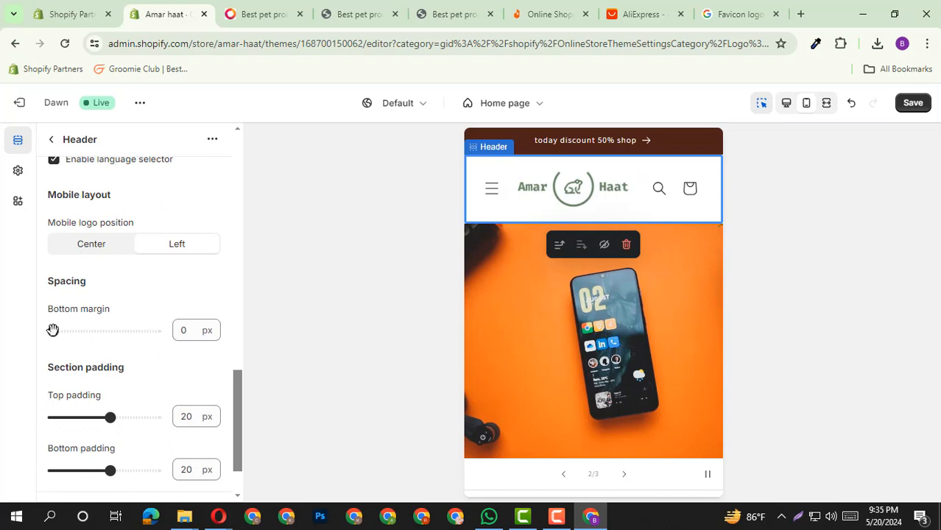
drag(53, 332, 42, 333)
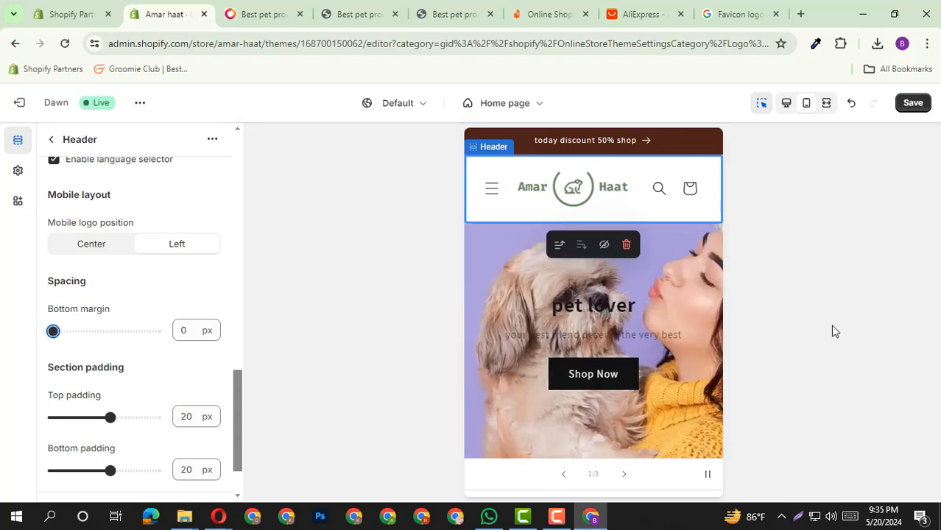
click(787, 105)
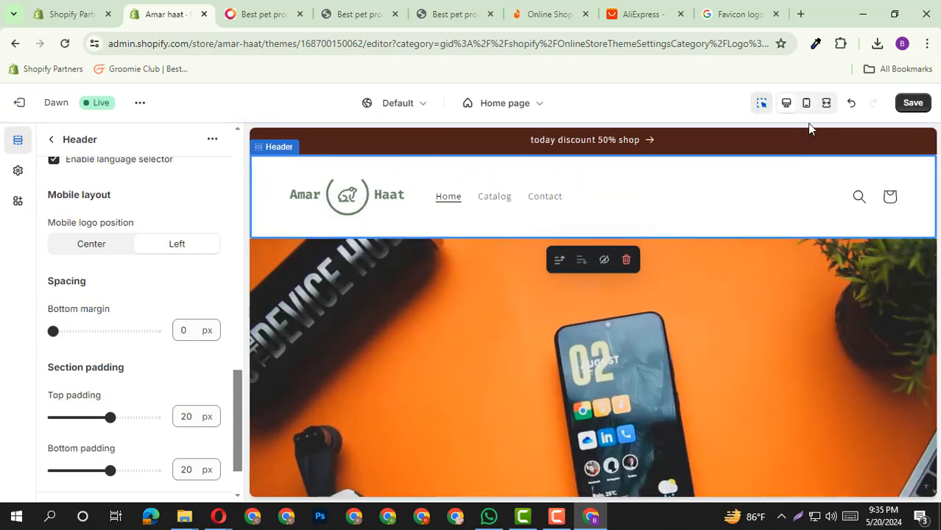
Step: Reopen the Header section's settings and try bottom margins of 40 px and 28 px
click(50, 140)
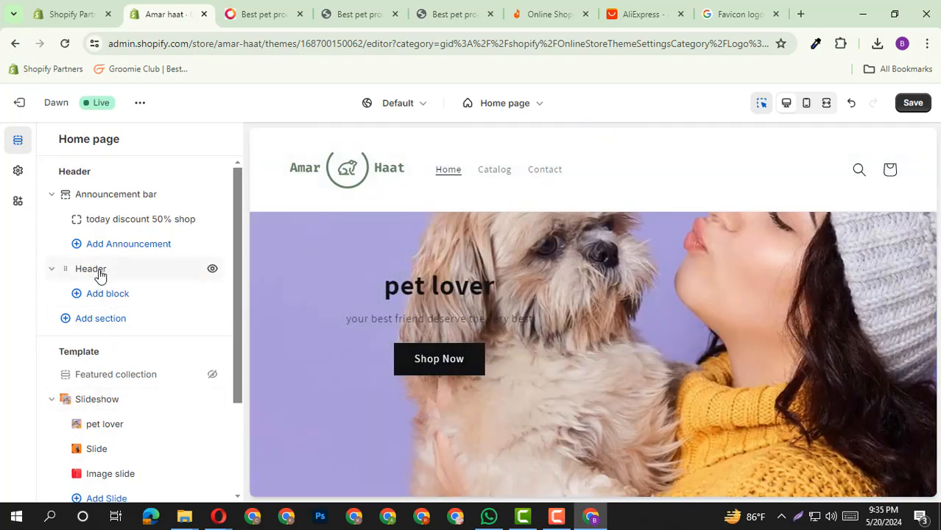
click(99, 273)
scroll(136, 359, down, 5)
scroll(136, 357, down, 6)
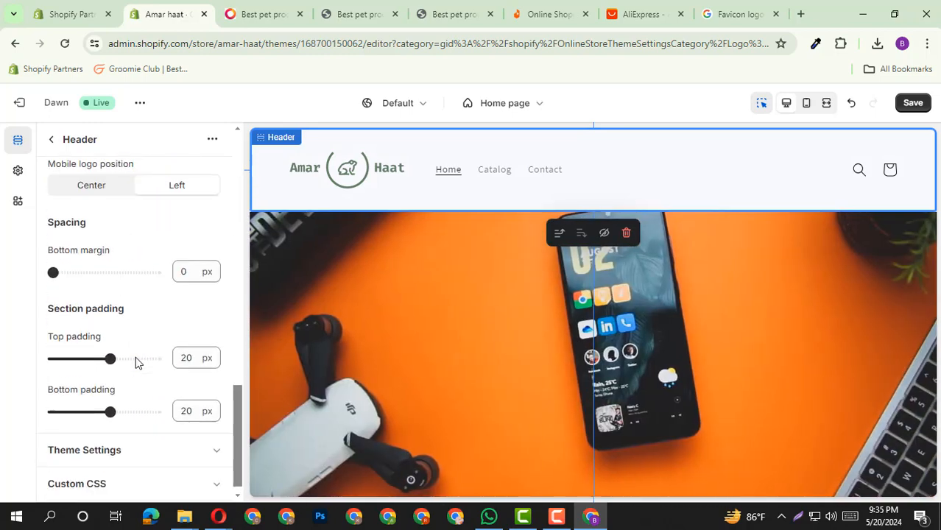
scroll(135, 356, up, 1)
drag(51, 315, 111, 318)
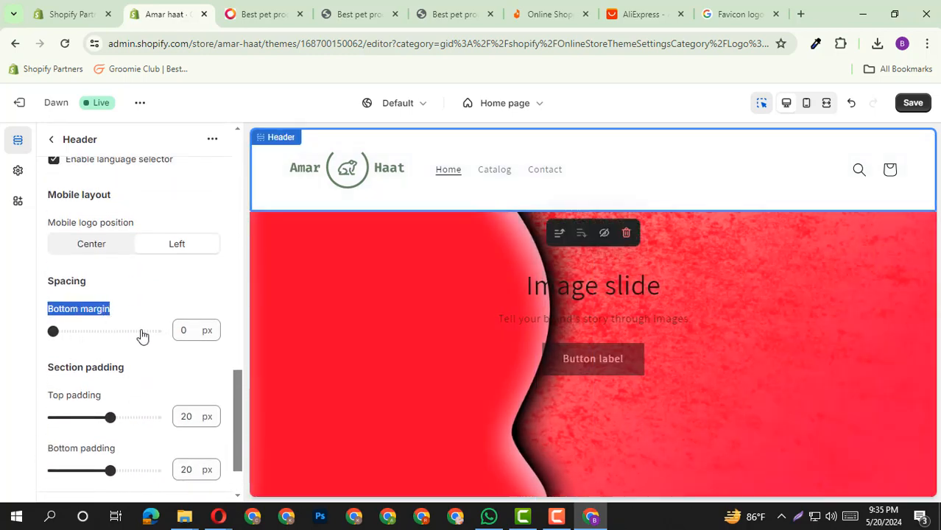
drag(53, 329, 69, 331)
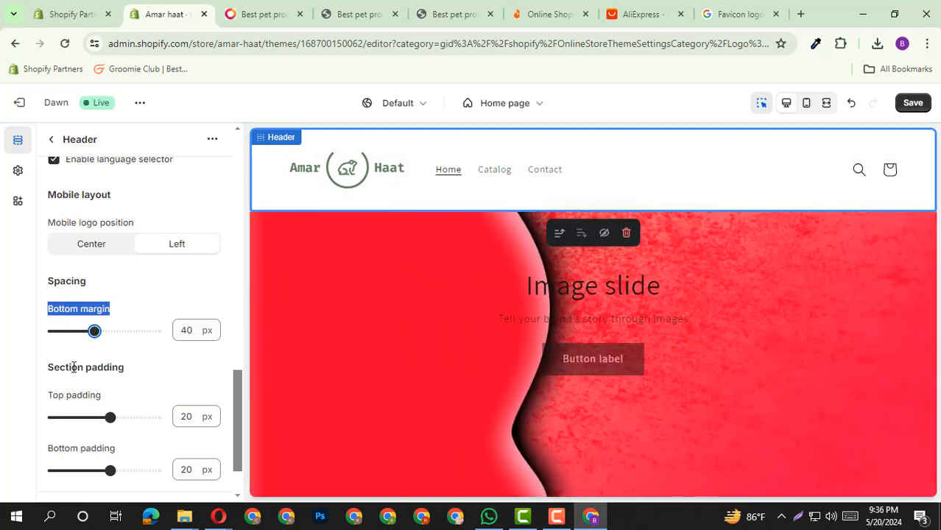
scroll(74, 366, up, 1)
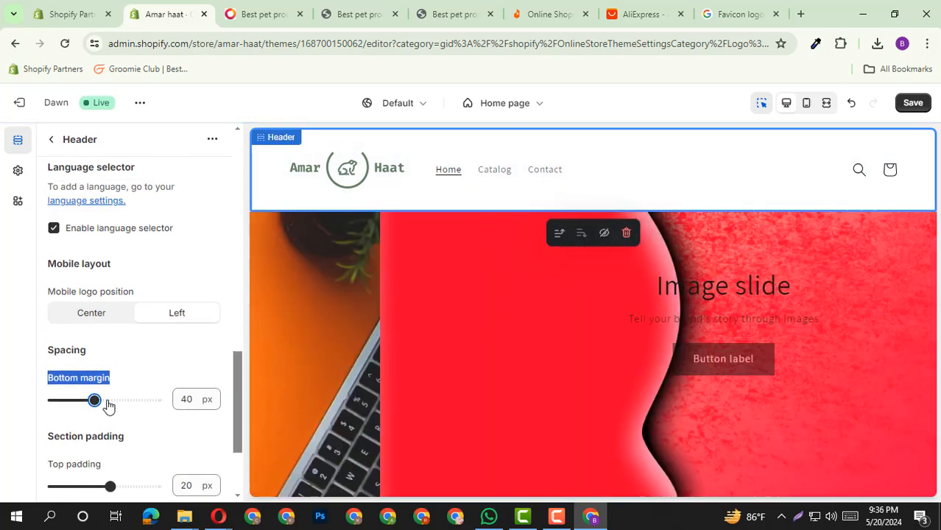
drag(94, 400, 82, 401)
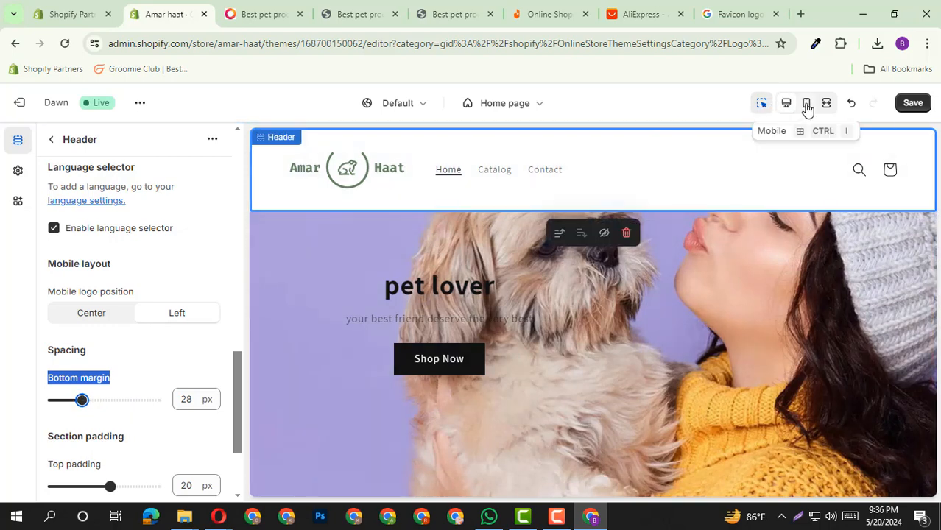
Step: Try header bottom margins of 4 px and 20 px in the mobile preview and return to the desktop preview
click(806, 103)
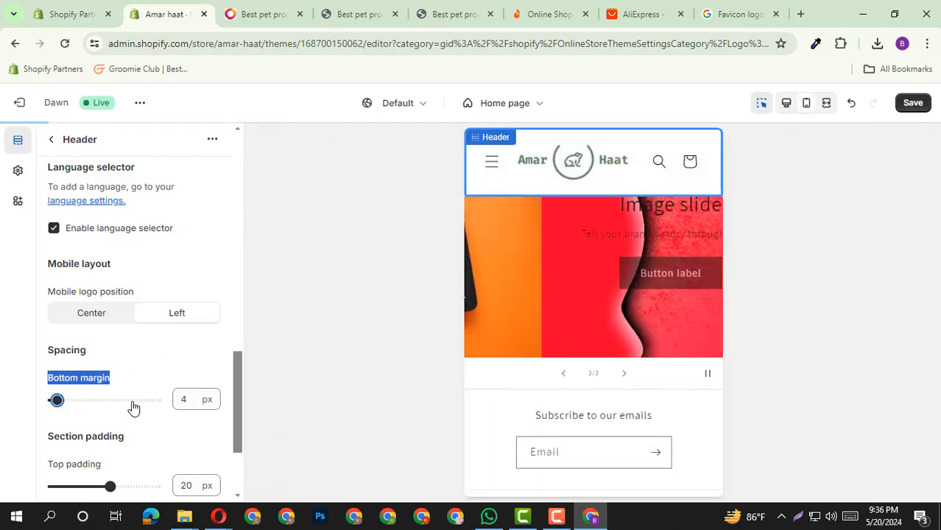
scroll(133, 389, up, 1)
scroll(131, 384, down, 1)
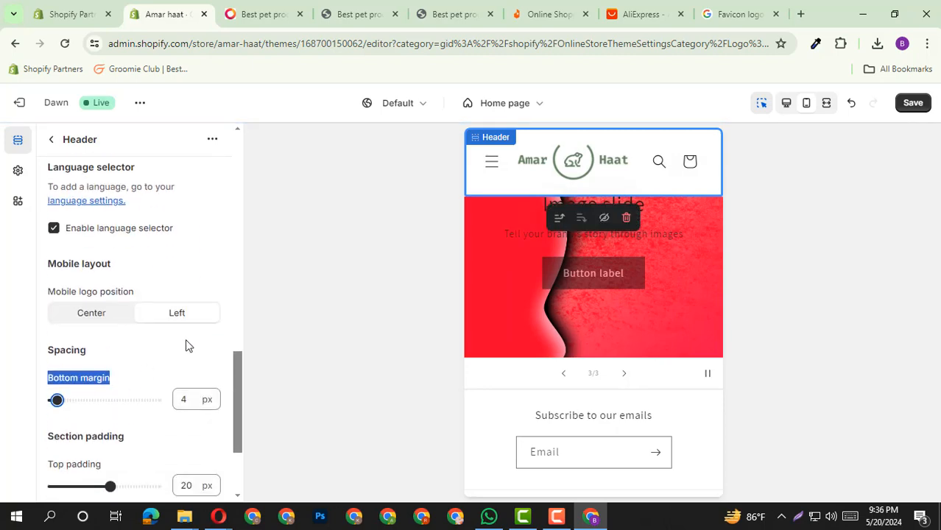
scroll(189, 347, down, 3)
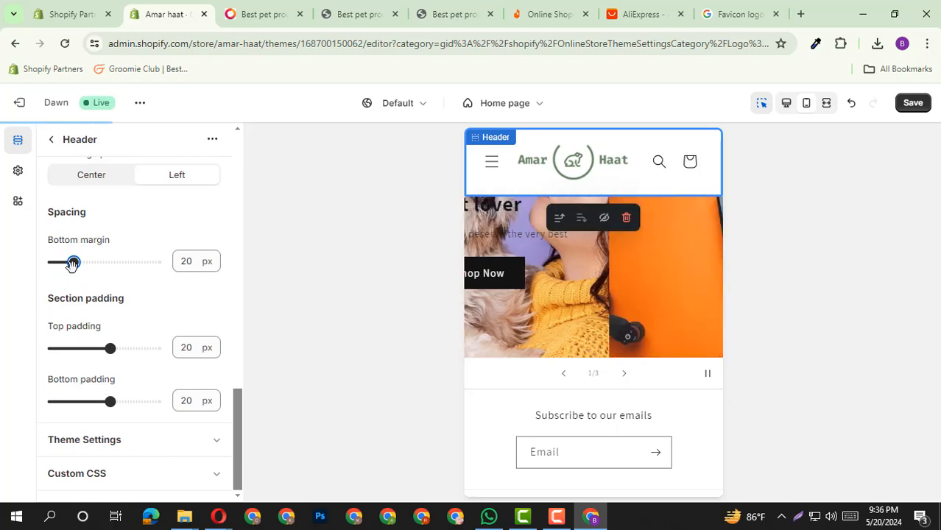
scroll(101, 269, up, 4)
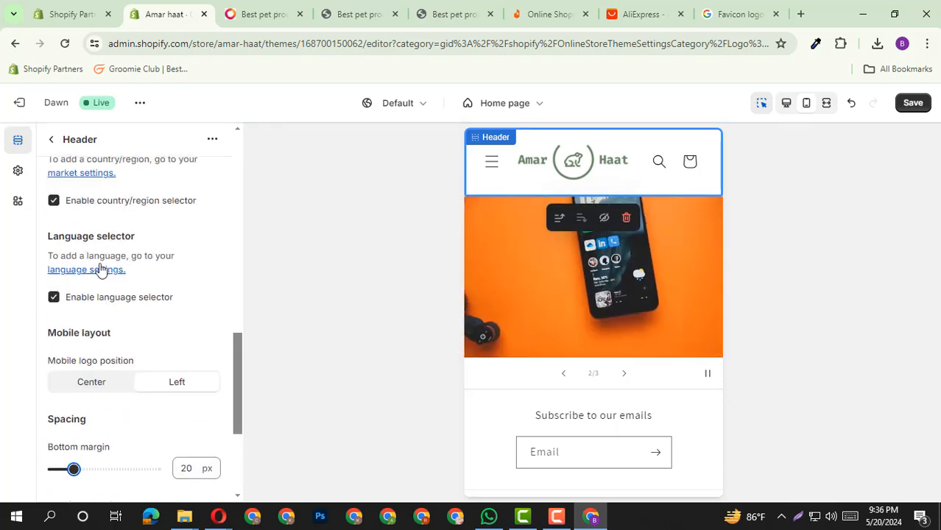
click(789, 106)
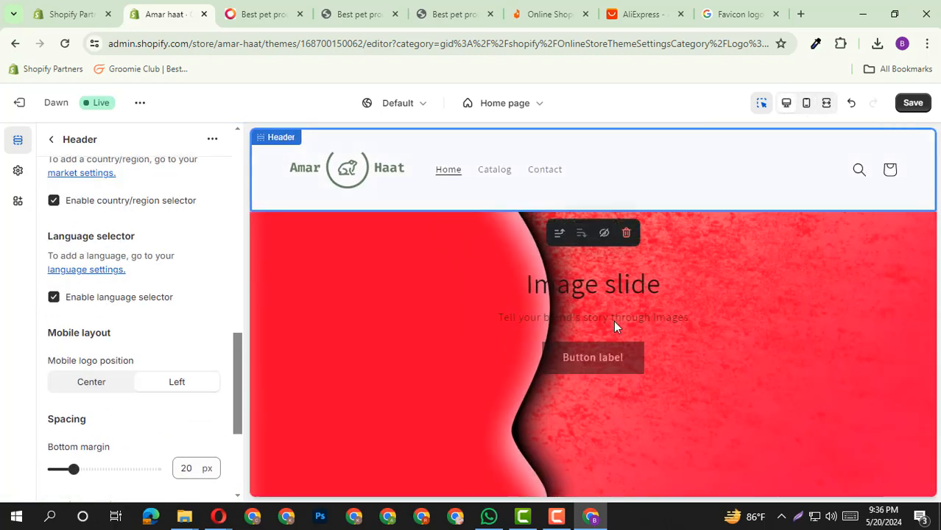
Step: Reopen the Header section's settings, set the bottom margin to 36 px and save the theme
click(51, 140)
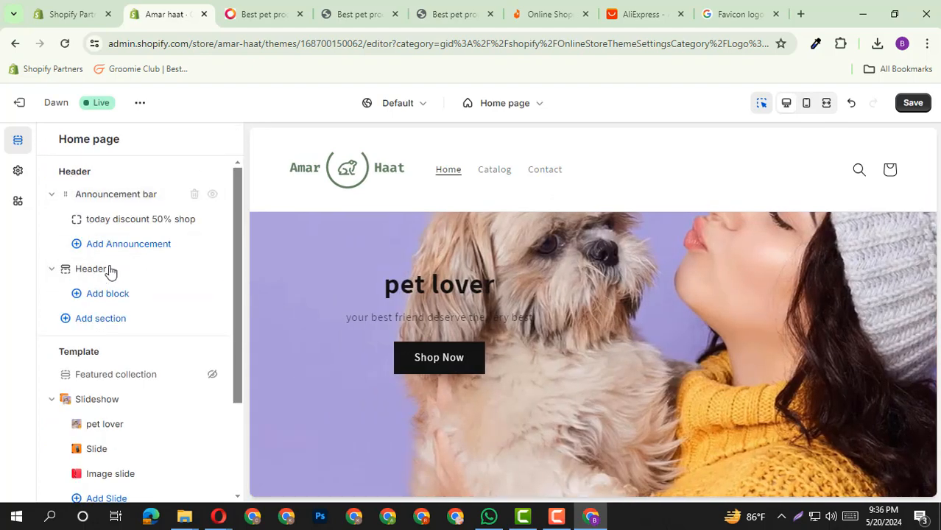
click(107, 272)
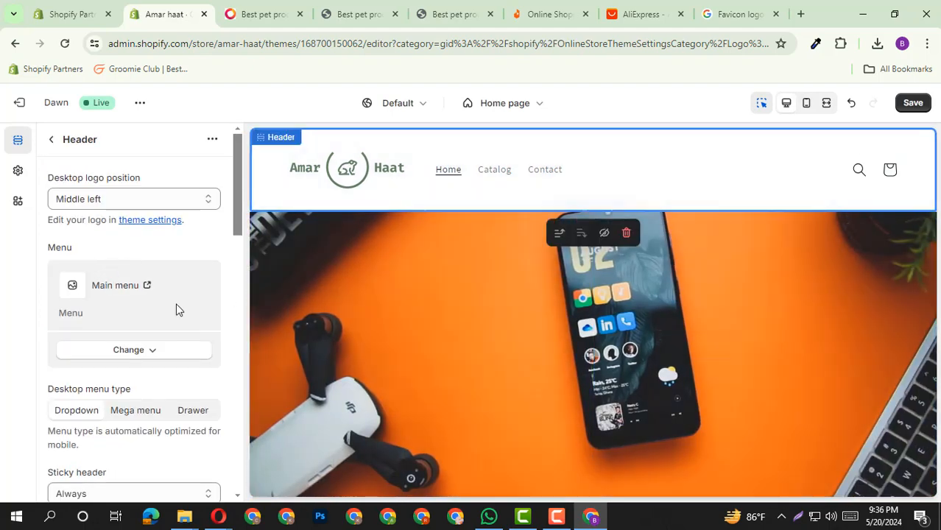
scroll(143, 333, down, 10)
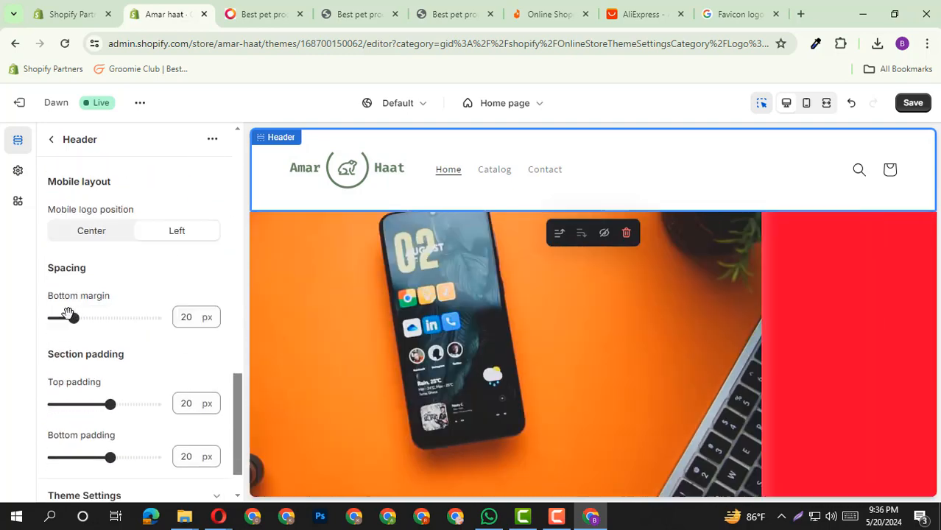
click(74, 317)
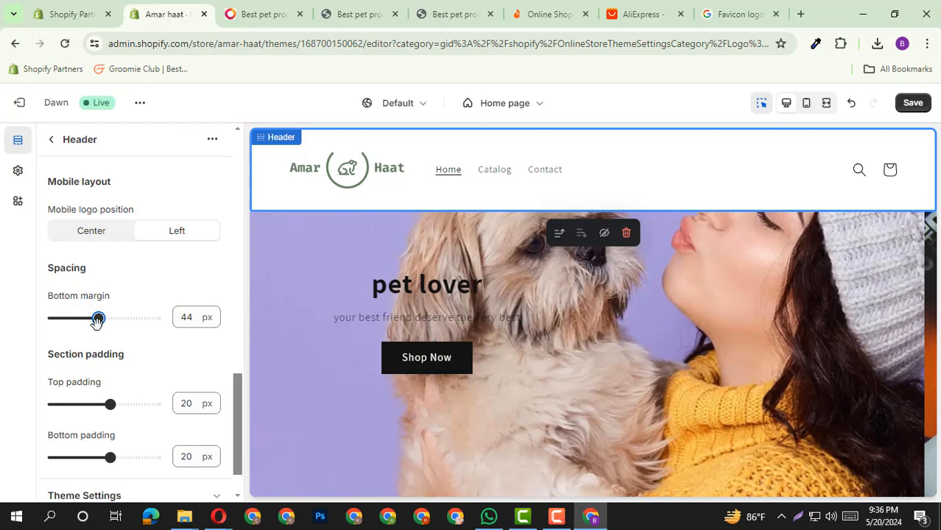
drag(98, 318, 90, 317)
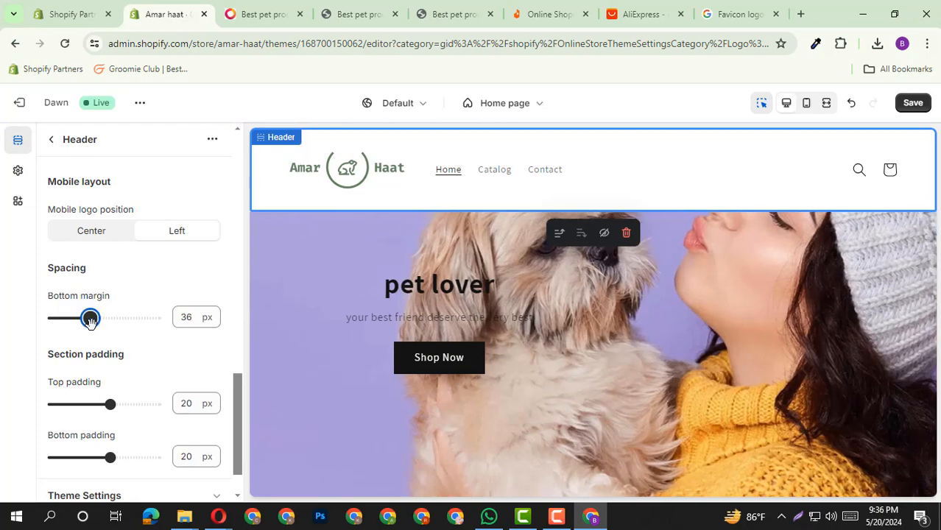
click(921, 104)
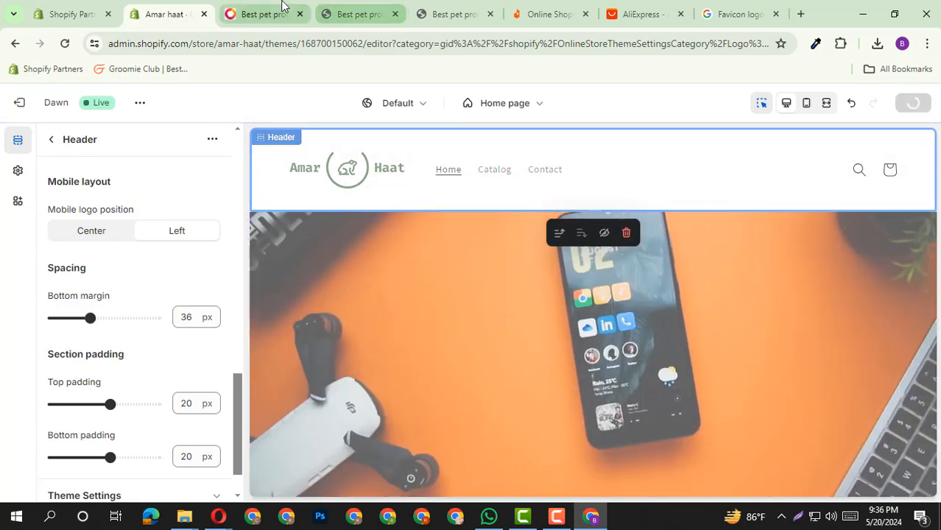
Step: Examine the gap between the header and slideshow on the live storefront against the bottom margin setting in the theme editor
click(262, 14)
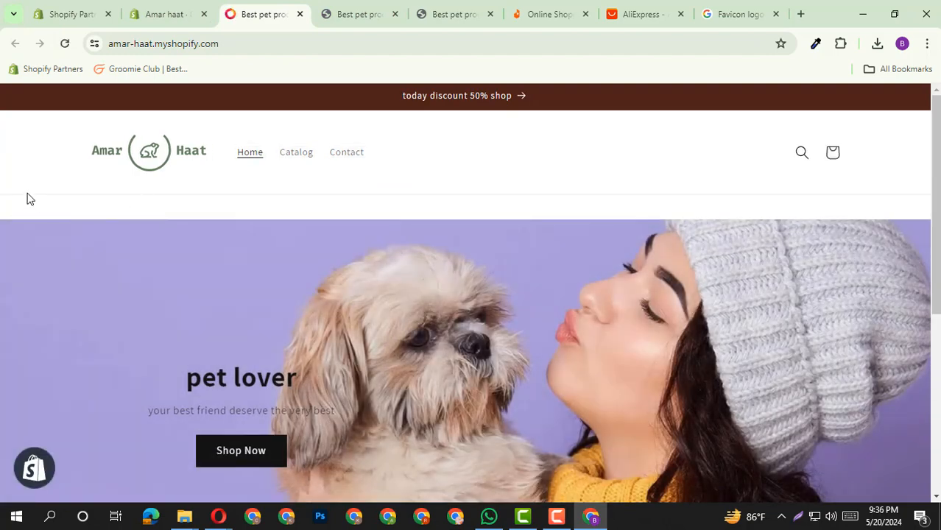
drag(24, 193, 684, 218)
click(22, 125)
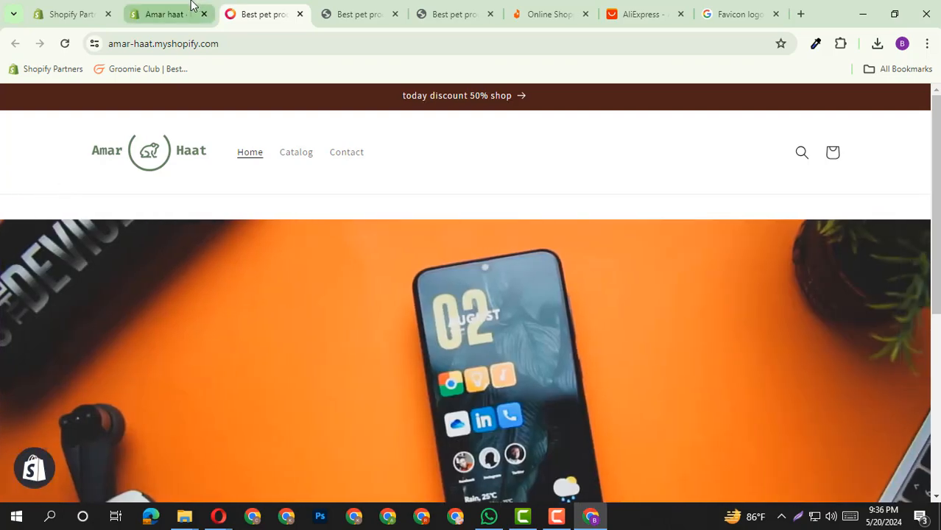
click(187, 14)
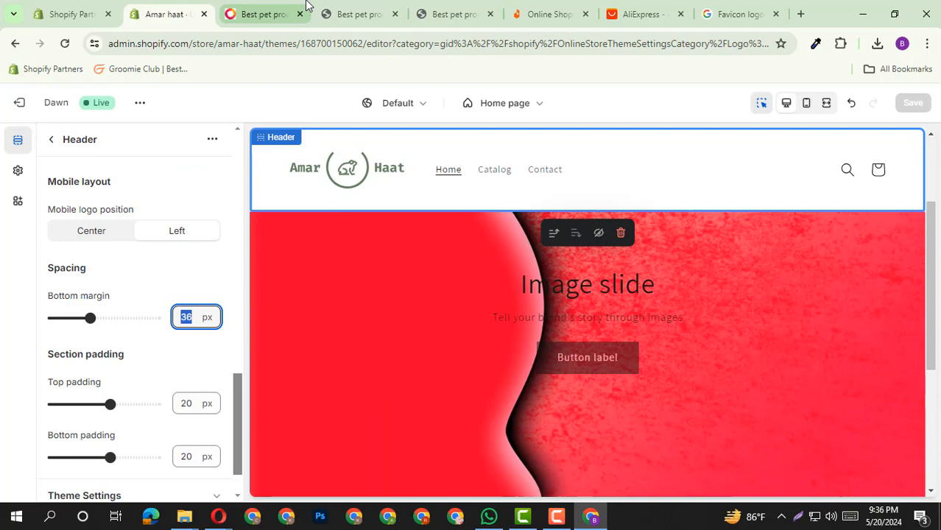
click(287, 13)
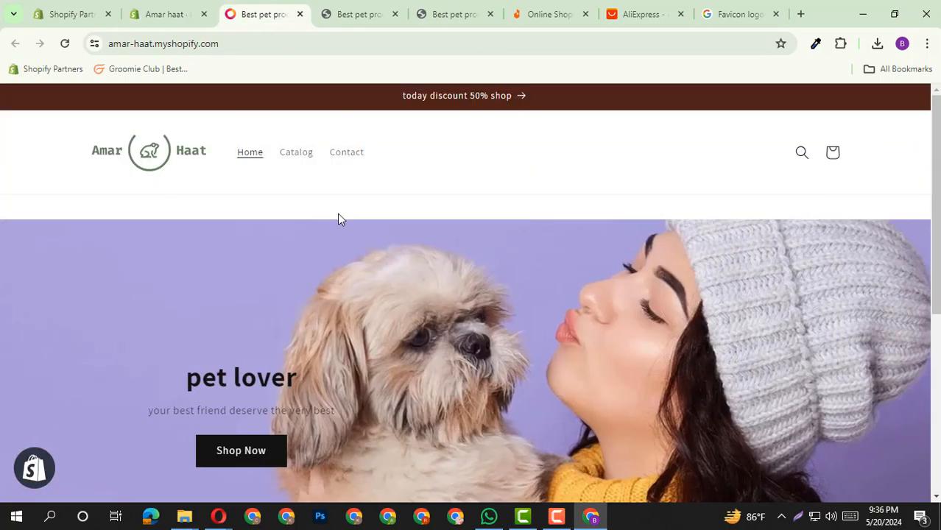
Step: Set the header's bottom margin to 0 px in the theme editor and save the theme
click(212, 13)
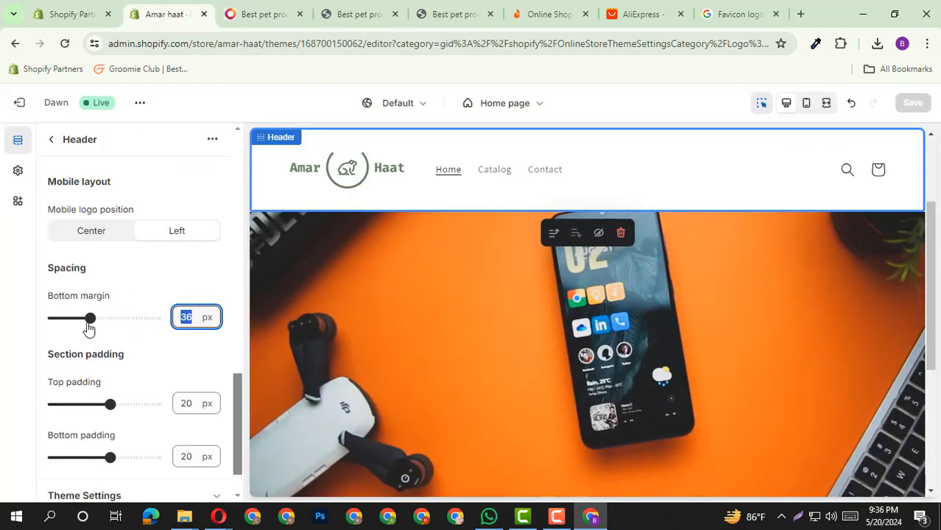
drag(70, 317, 19, 314)
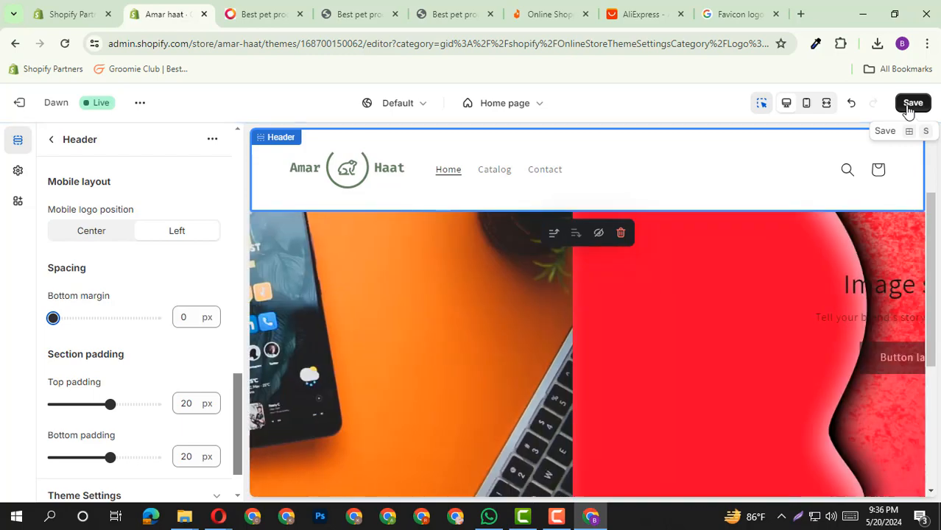
click(911, 103)
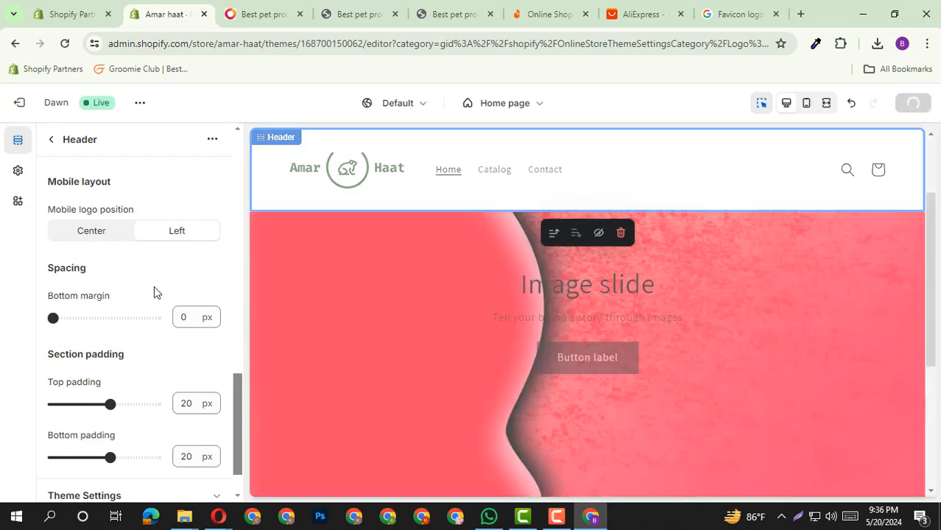
Step: Expand the Header section's Theme Settings, examine the cart type, social media link and logo options, and return to the section list
scroll(154, 292, down, 1)
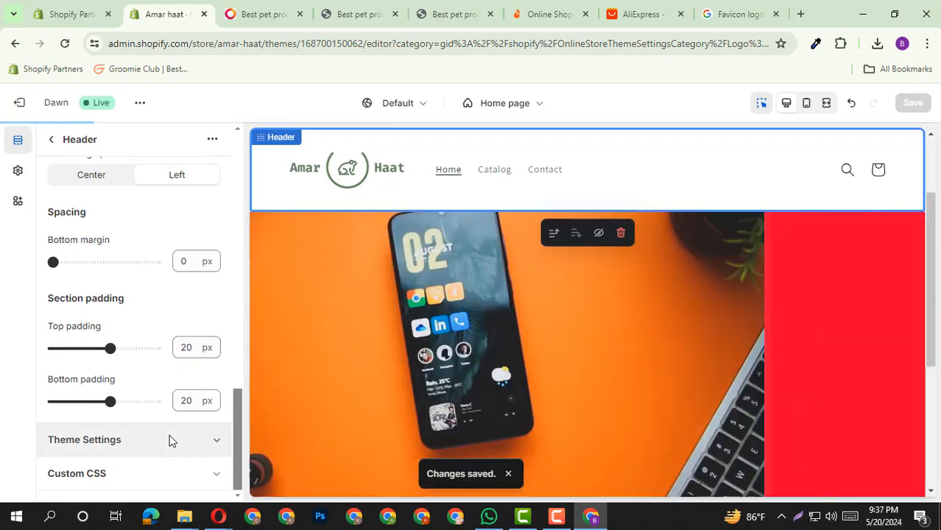
click(171, 441)
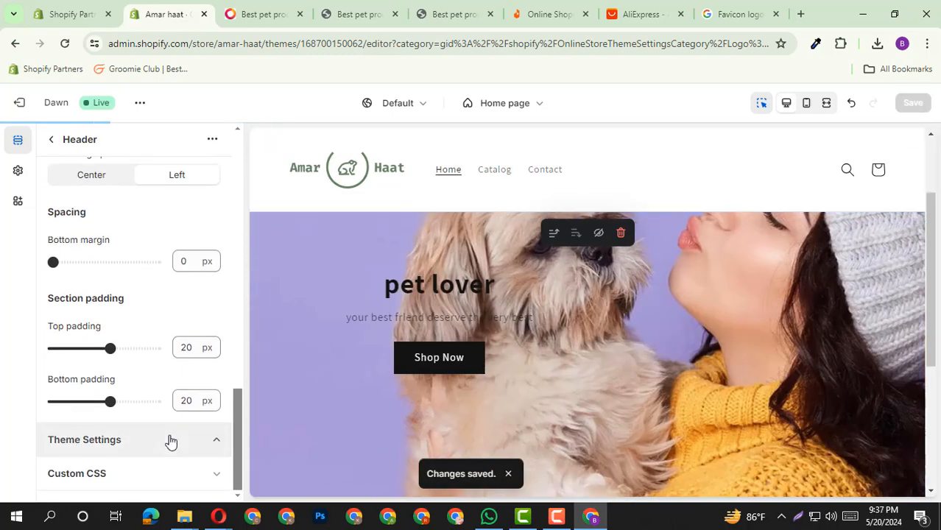
scroll(167, 411, down, 4)
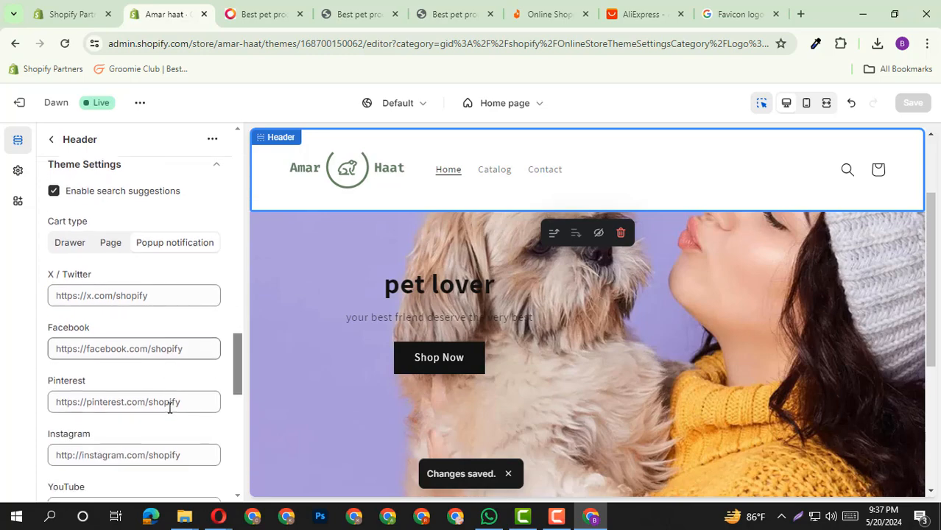
scroll(110, 354, down, 1)
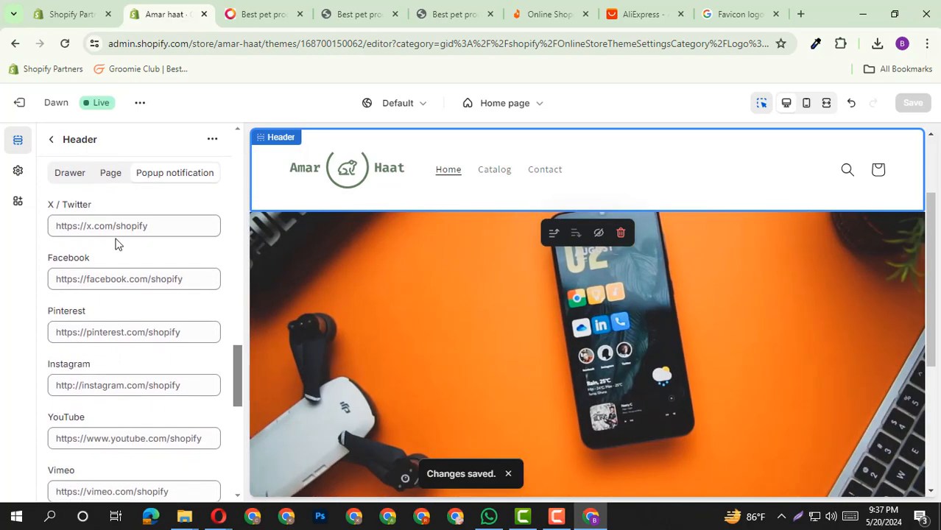
click(95, 278)
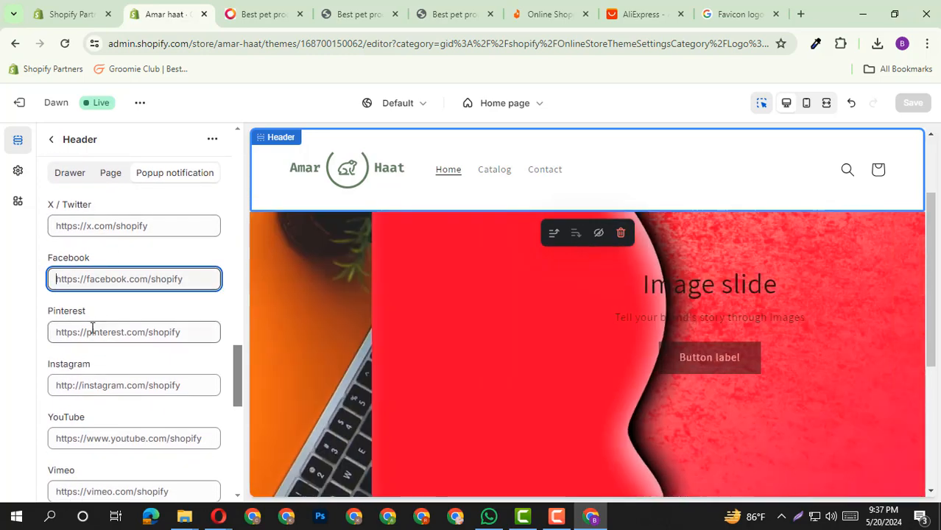
click(89, 333)
scroll(90, 333, down, 1)
click(83, 316)
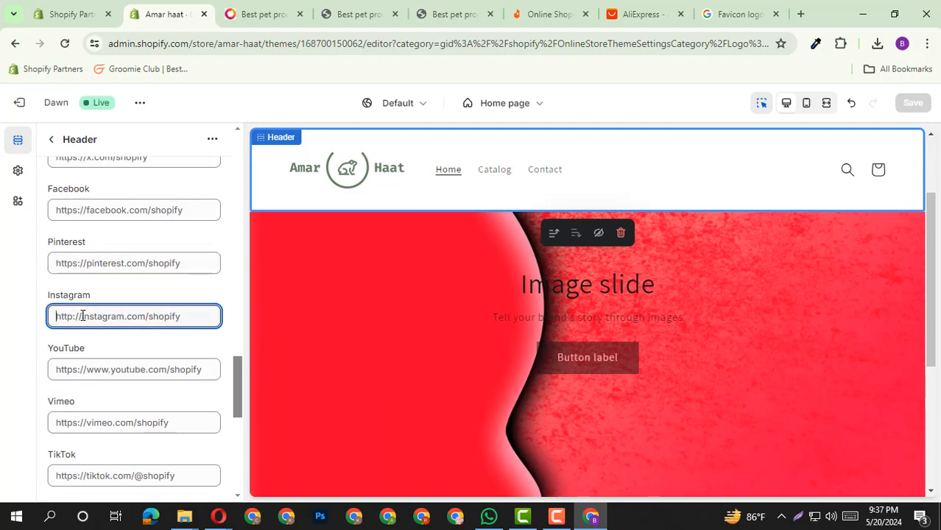
scroll(86, 331, down, 3)
scroll(103, 265, down, 2)
scroll(109, 235, up, 4)
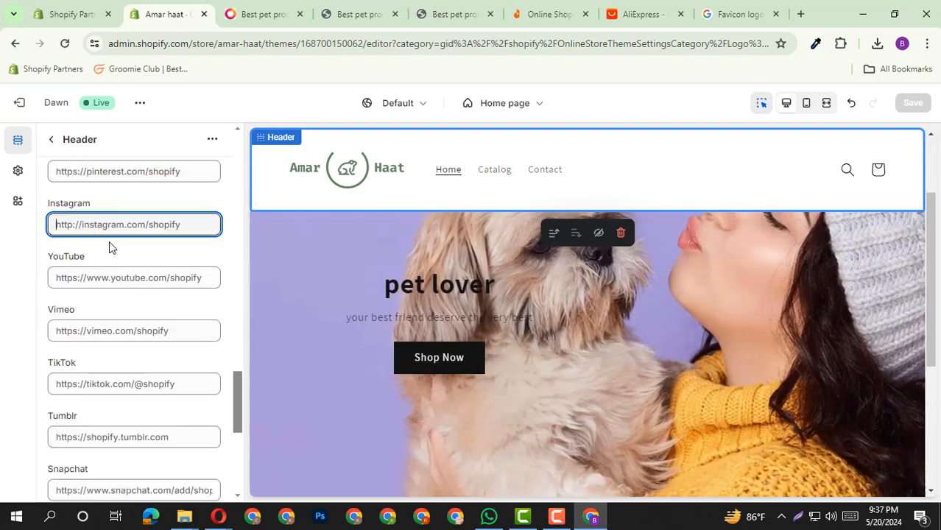
scroll(107, 243, up, 3)
click(99, 227)
scroll(130, 326, down, 3)
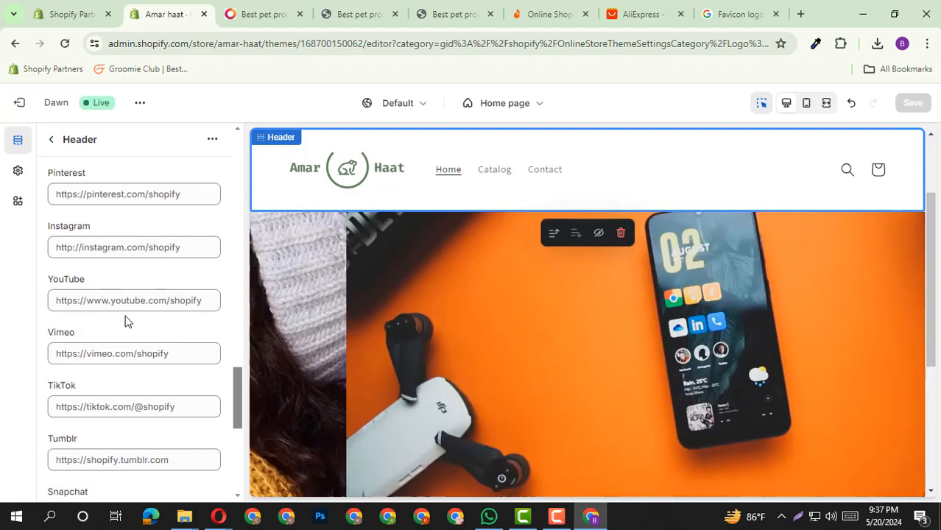
scroll(125, 311, down, 4)
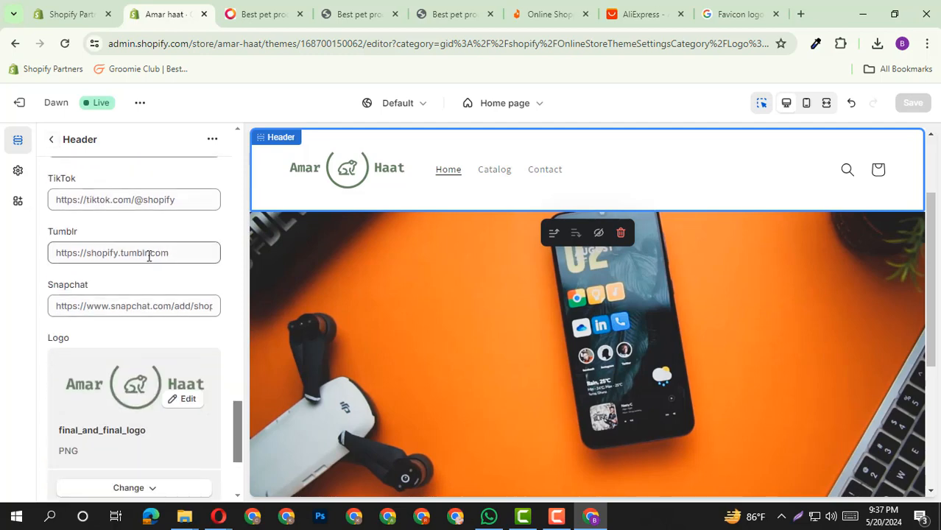
scroll(726, 345, down, 5)
scroll(725, 344, up, 5)
scroll(94, 212, up, 5)
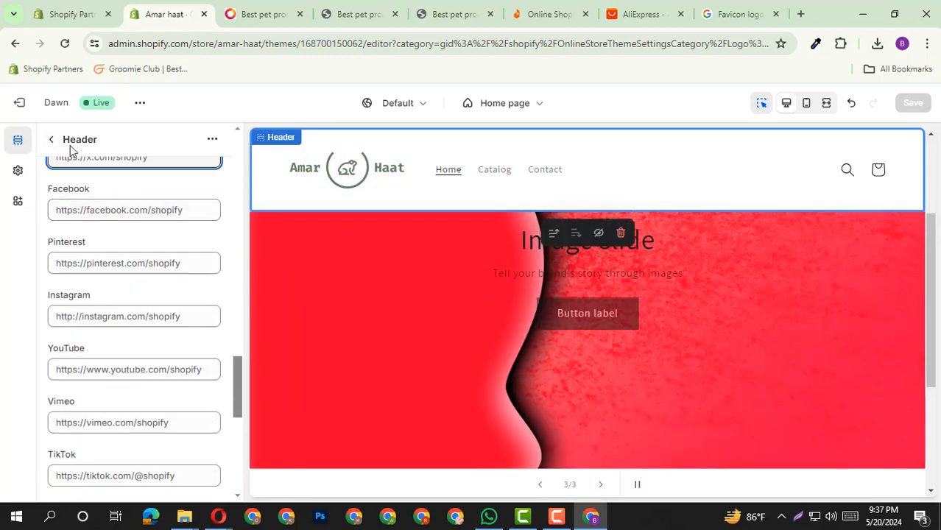
click(55, 142)
Step: Inspect the header and slideshow in the desktop preview, viewing the phone slide's settings before returning to the section list
scroll(122, 273, down, 3)
scroll(120, 288, up, 3)
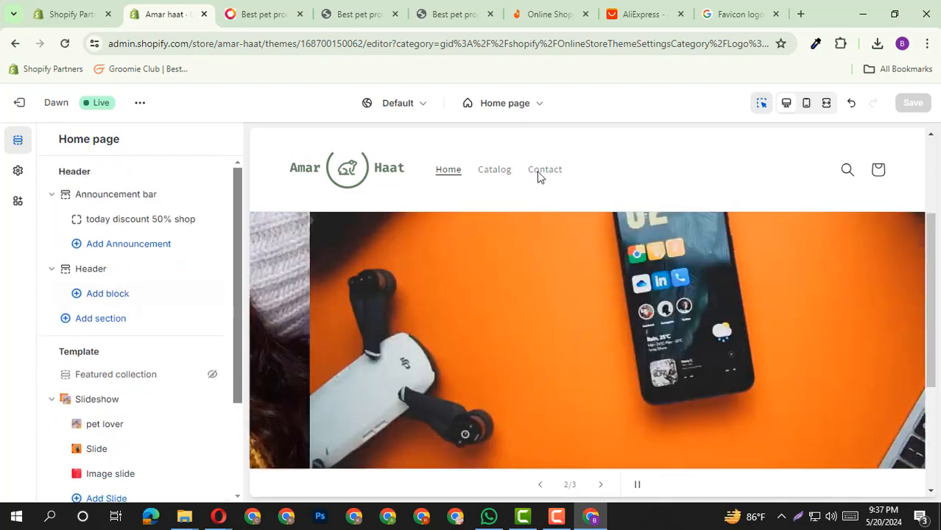
scroll(672, 260, down, 1)
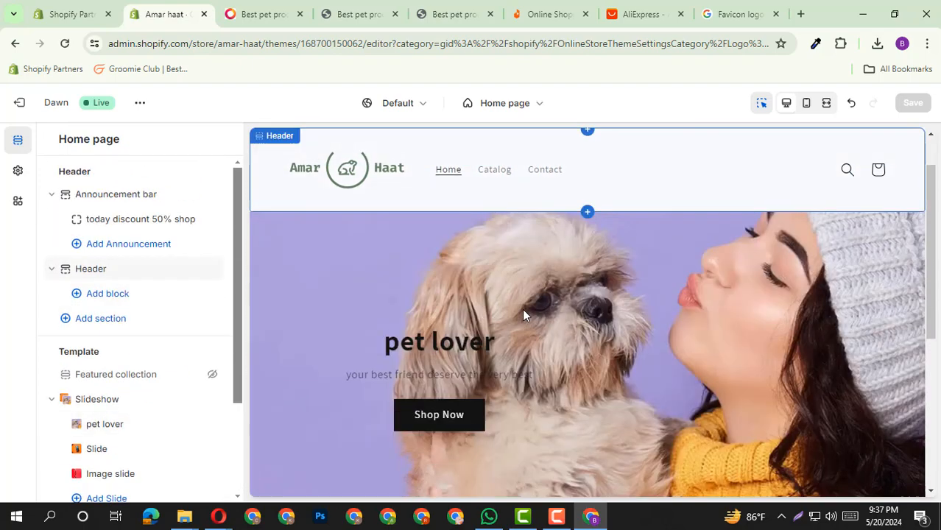
scroll(684, 319, up, 1)
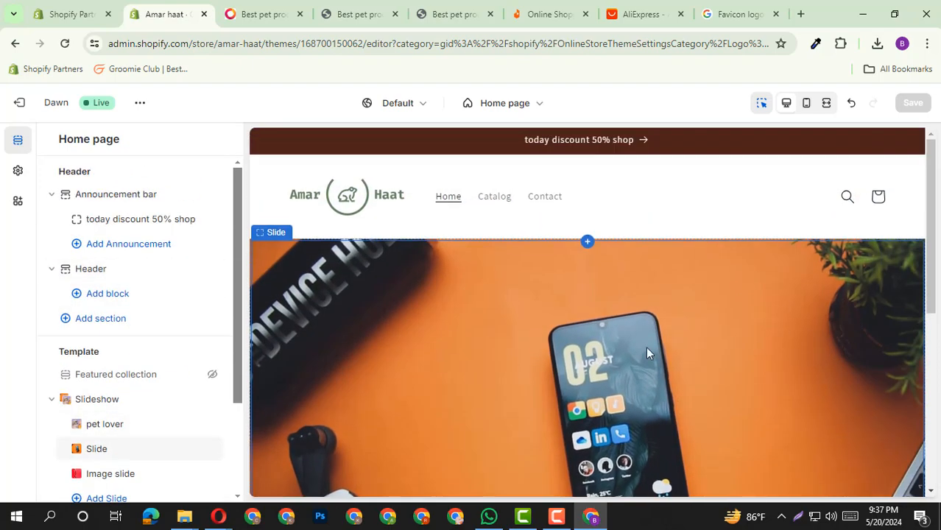
click(791, 320)
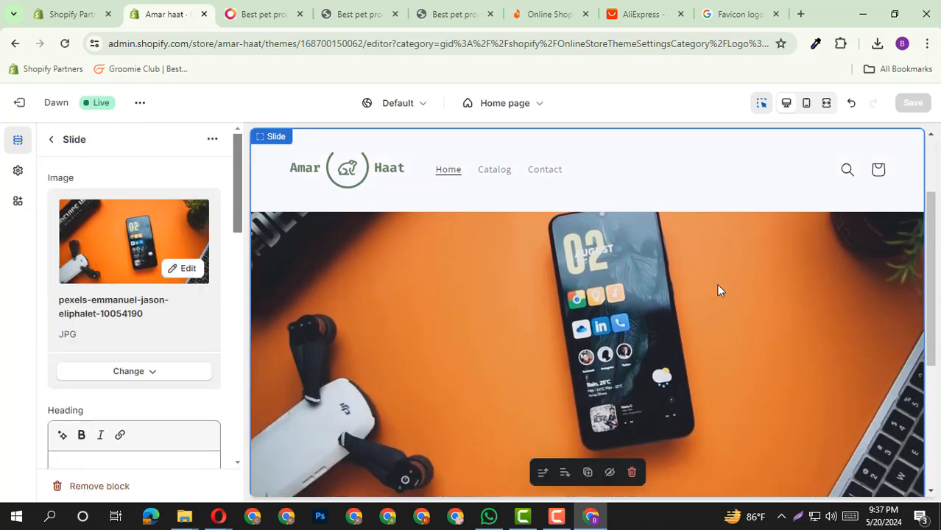
click(51, 140)
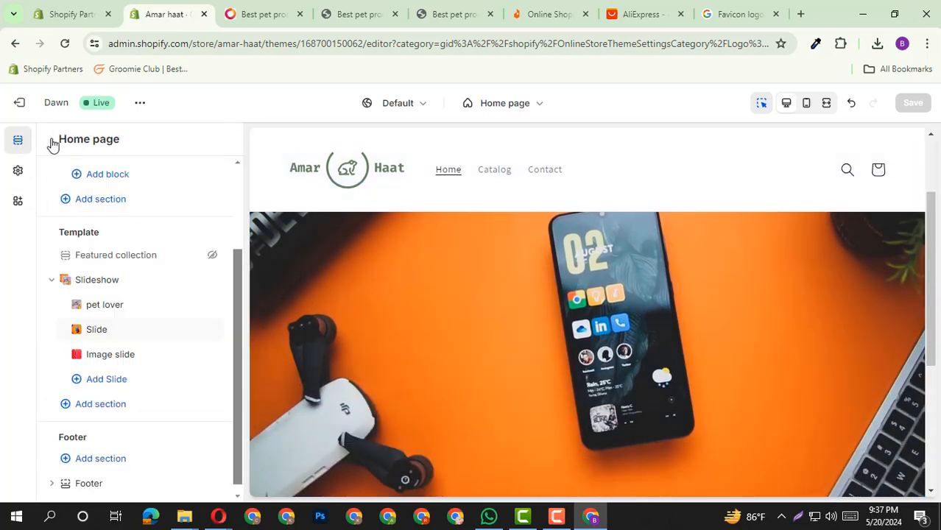
scroll(591, 278, up, 2)
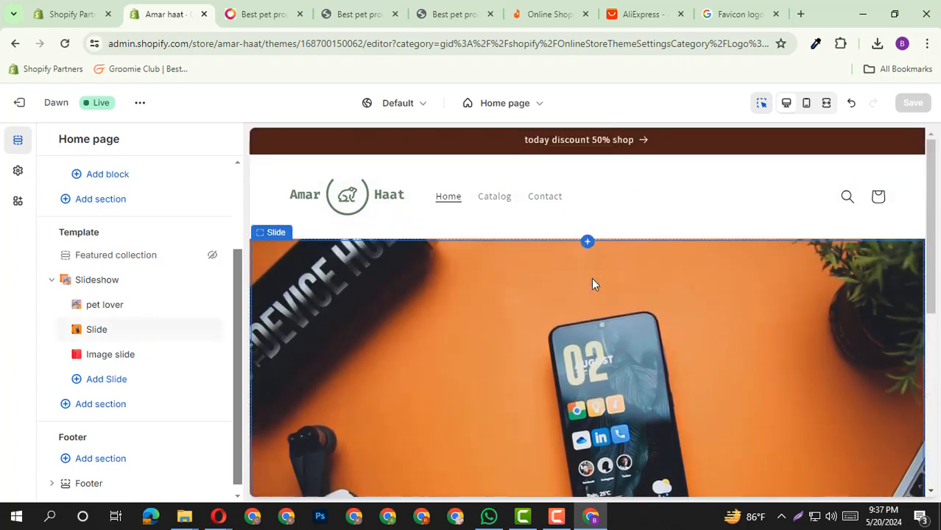
Step: Switch to the mobile preview, open the Slideshow section's settings and bring up the pet lover slide
click(806, 103)
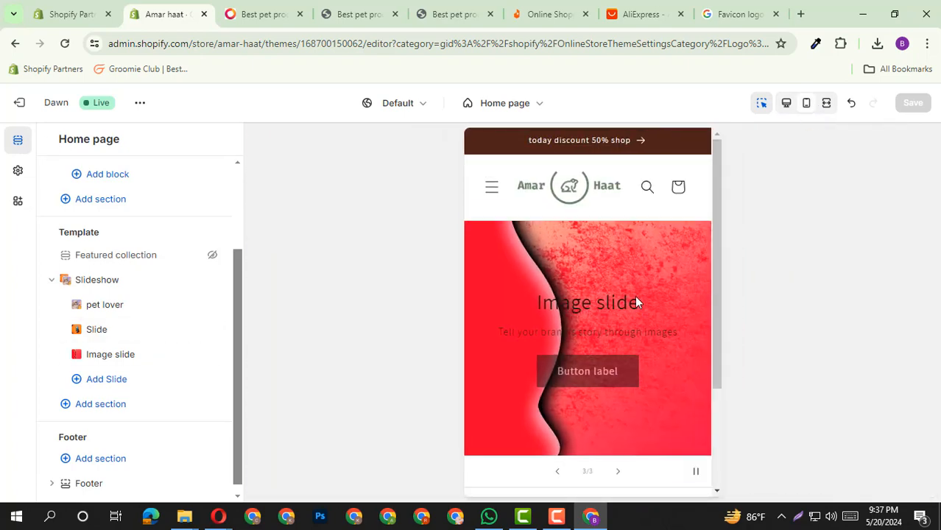
scroll(635, 284, down, 2)
scroll(634, 280, up, 1)
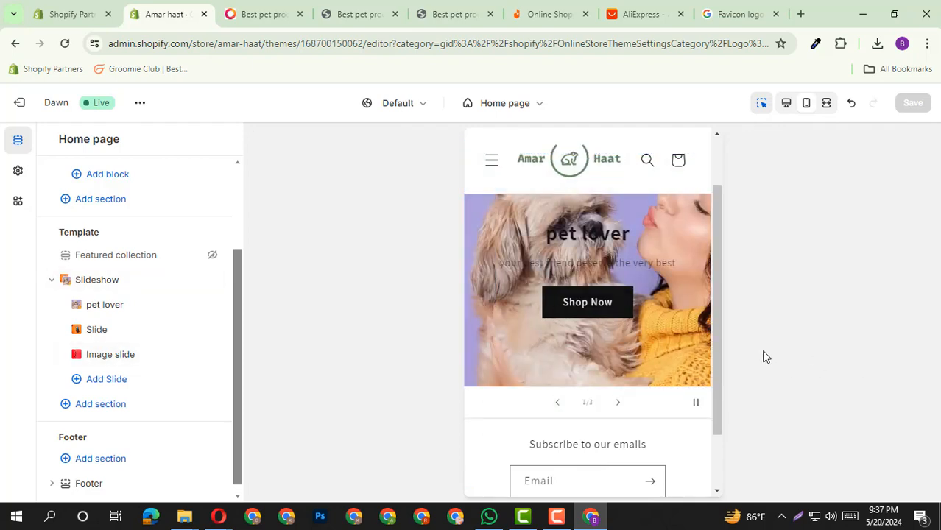
click(557, 406)
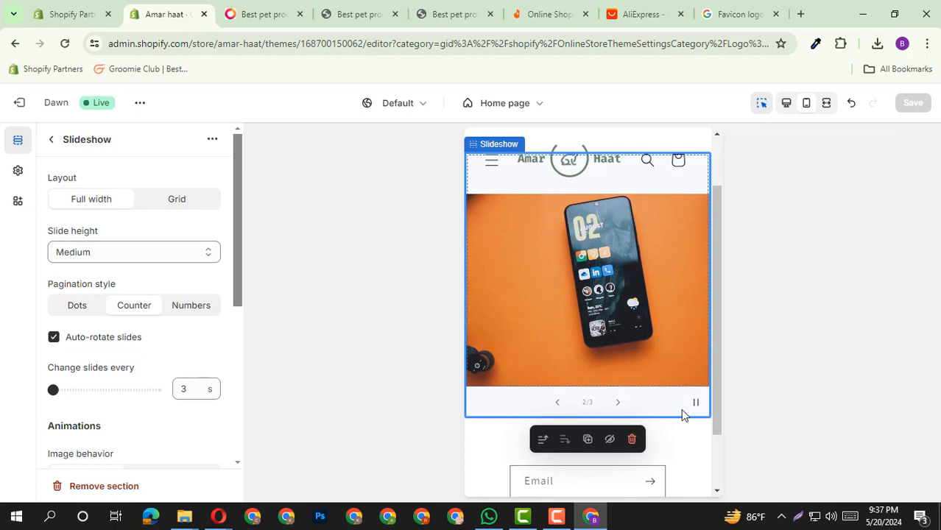
click(558, 404)
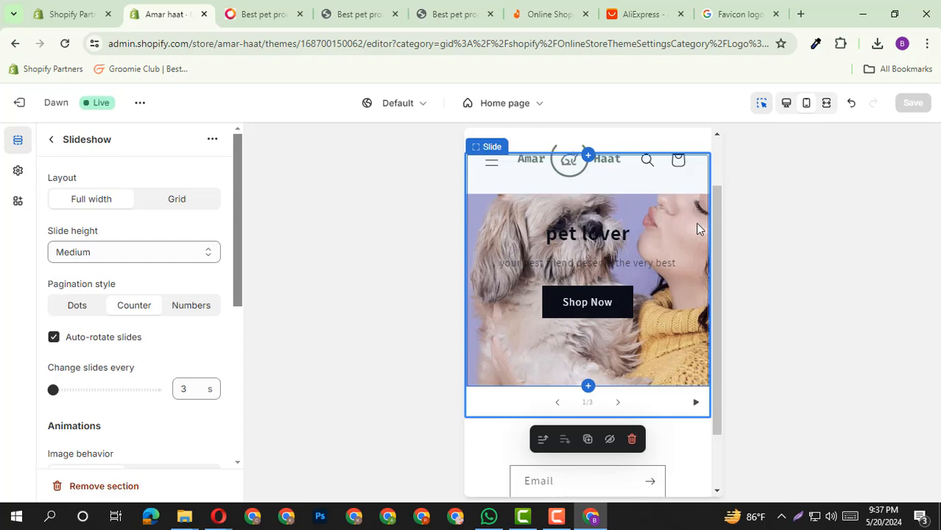
Step: Compare the pet lover slide in the desktop, full-width and mobile previews and look through the Slideshow section's settings
click(784, 107)
click(826, 106)
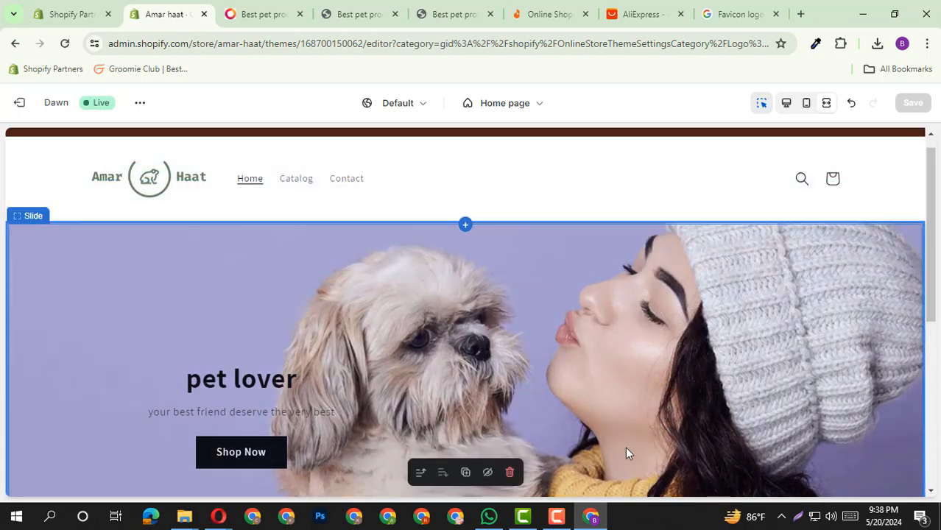
click(807, 107)
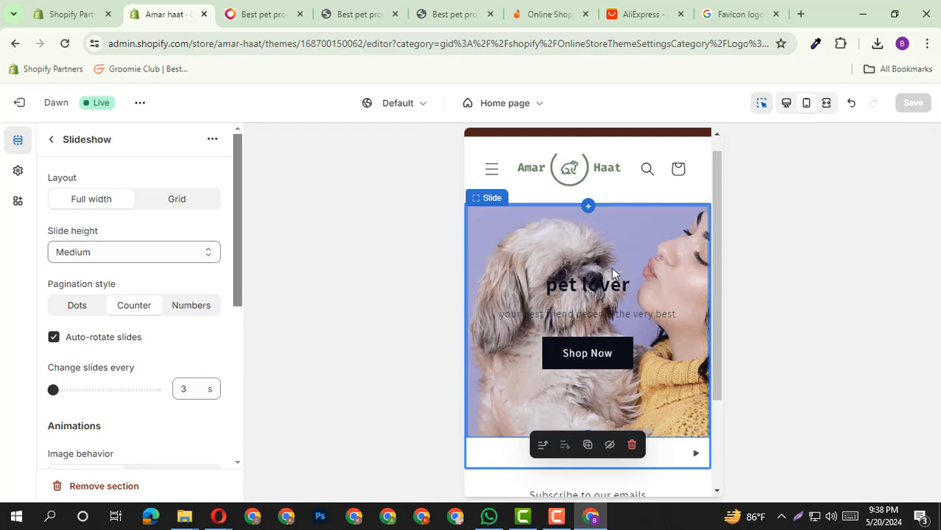
scroll(210, 279, down, 1)
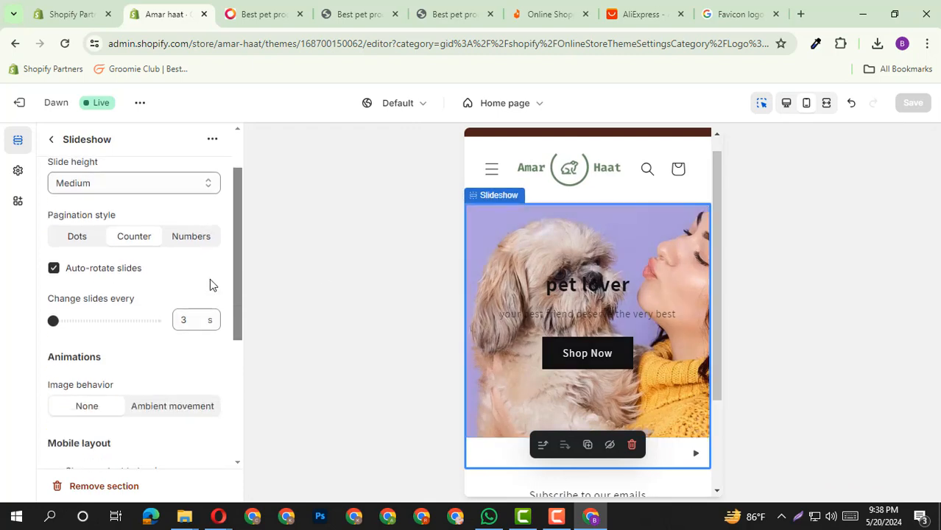
scroll(210, 279, down, 3)
scroll(210, 279, down, 1)
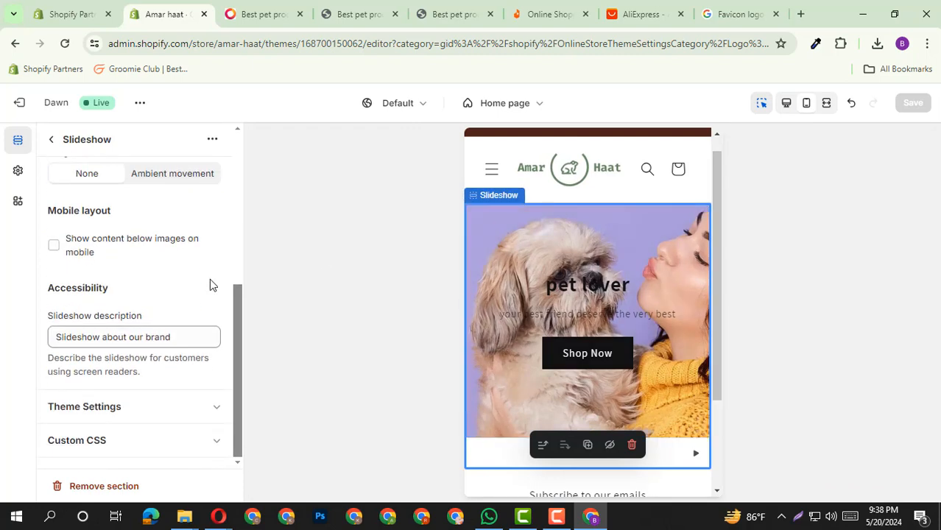
scroll(206, 258, up, 5)
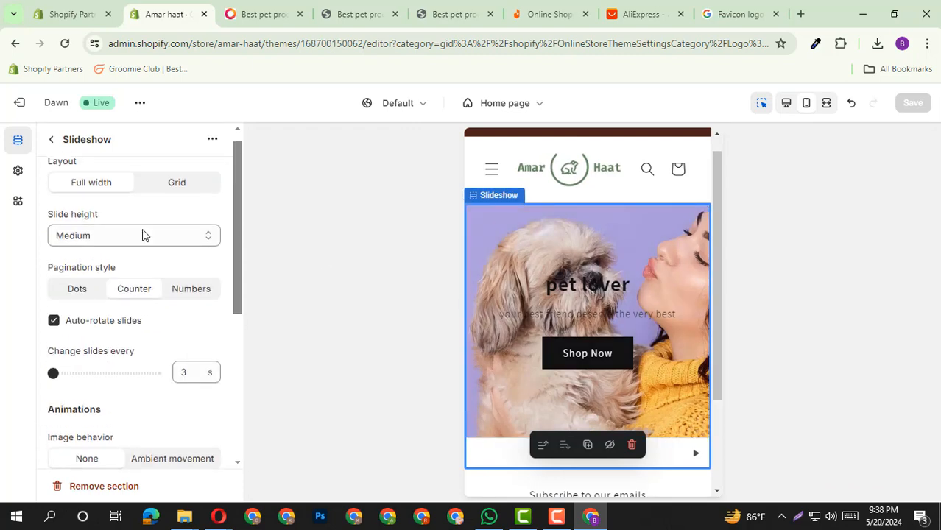
Step: Reopen the Slideshow section's settings and try the slide height option Adapt to first image
click(51, 143)
click(98, 280)
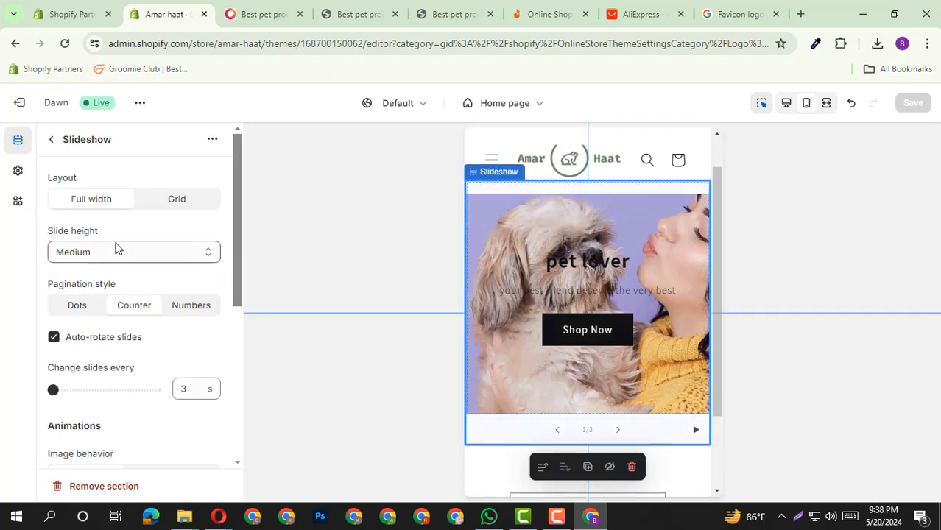
click(111, 253)
key(Up)
key(Up)
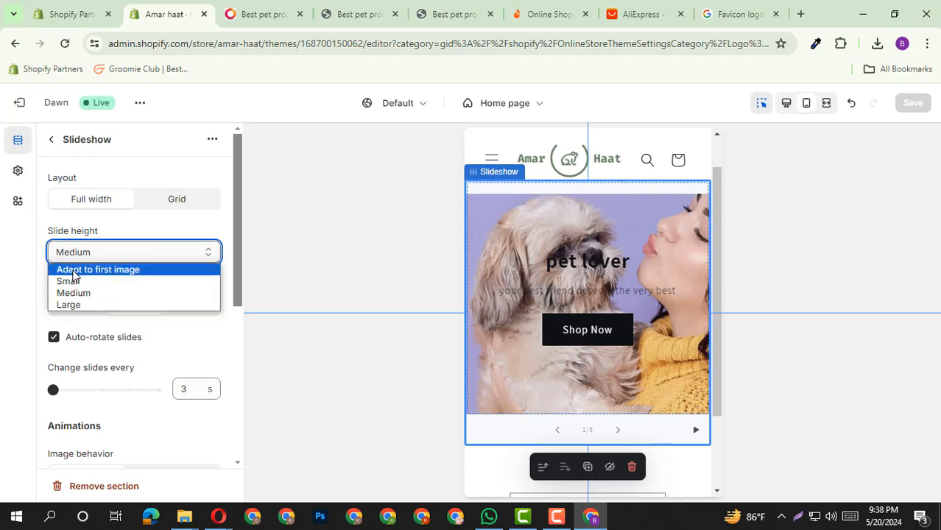
click(101, 234)
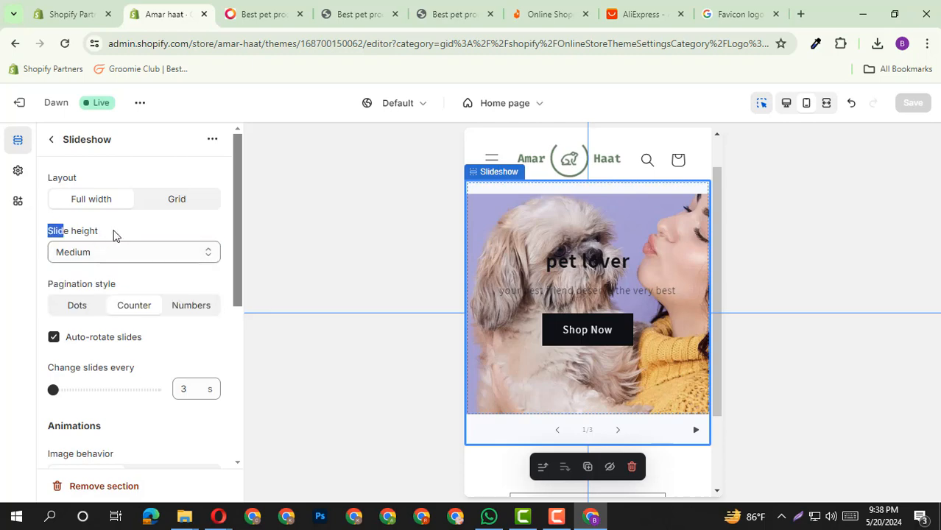
click(87, 252)
click(72, 270)
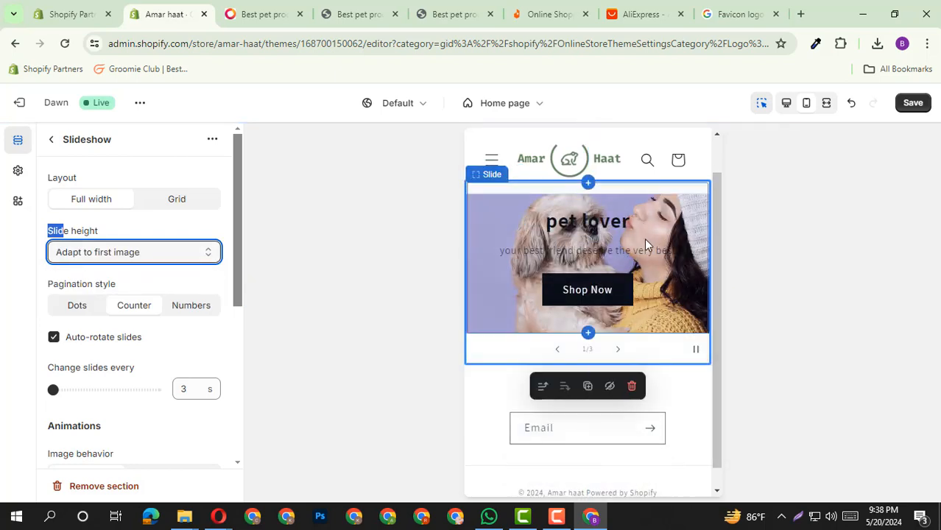
Step: Check the slideshow in the desktop preview and set its slide height to Small
click(785, 105)
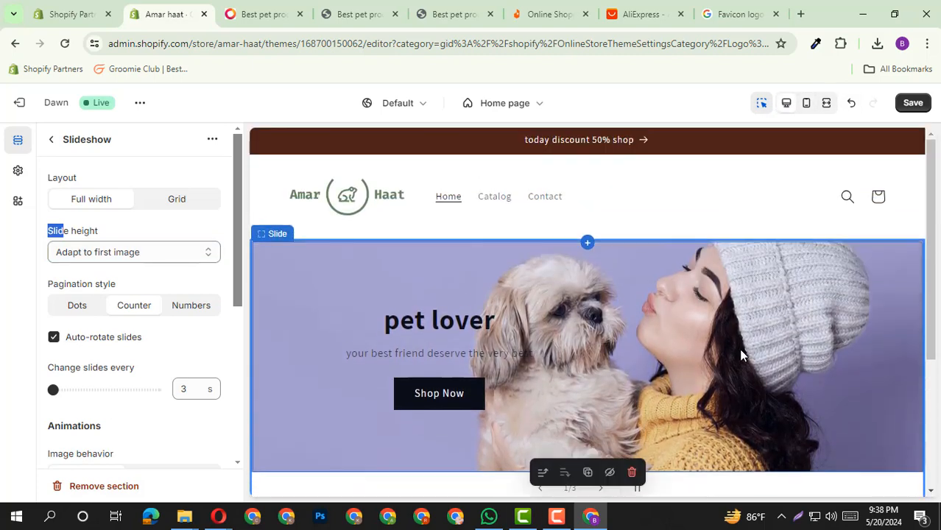
scroll(672, 368, down, 3)
scroll(672, 368, up, 3)
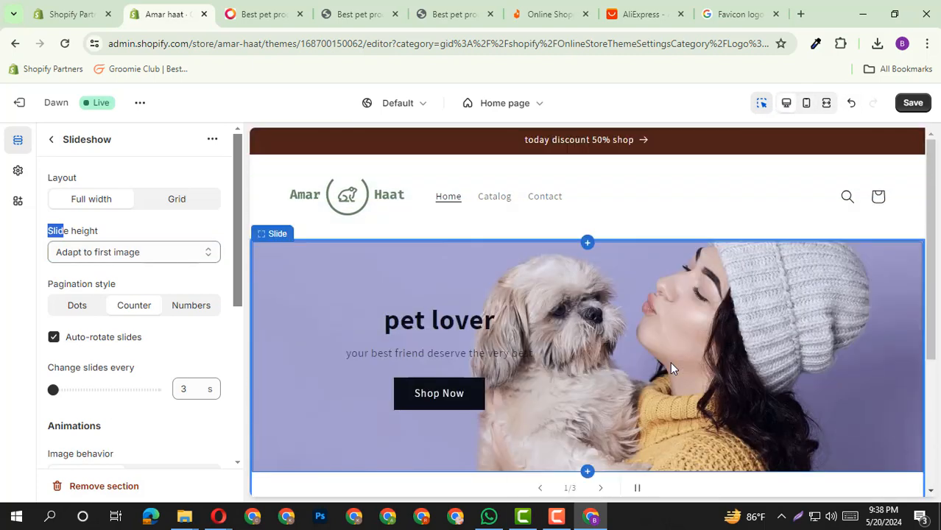
click(162, 253)
click(132, 281)
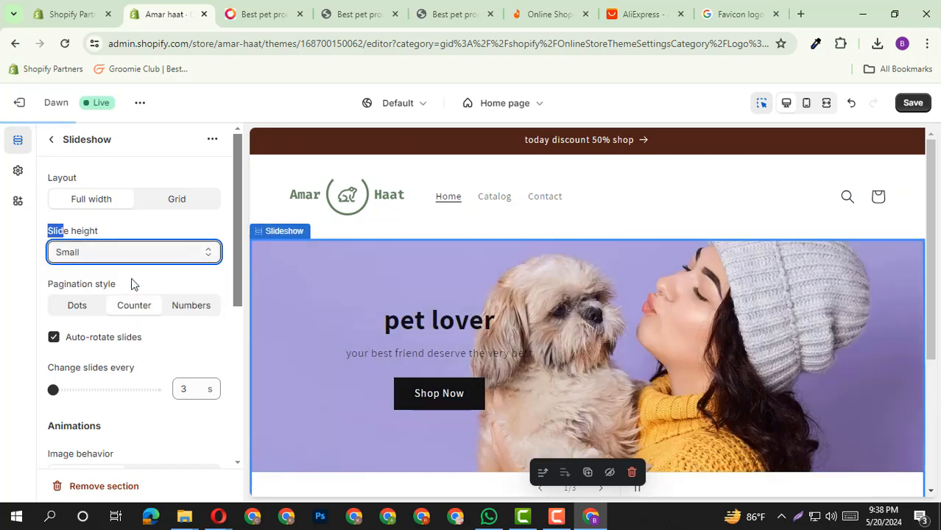
Step: Try the slide height Medium, set it to Adapt to first image and check the slideshow in the preview
click(110, 252)
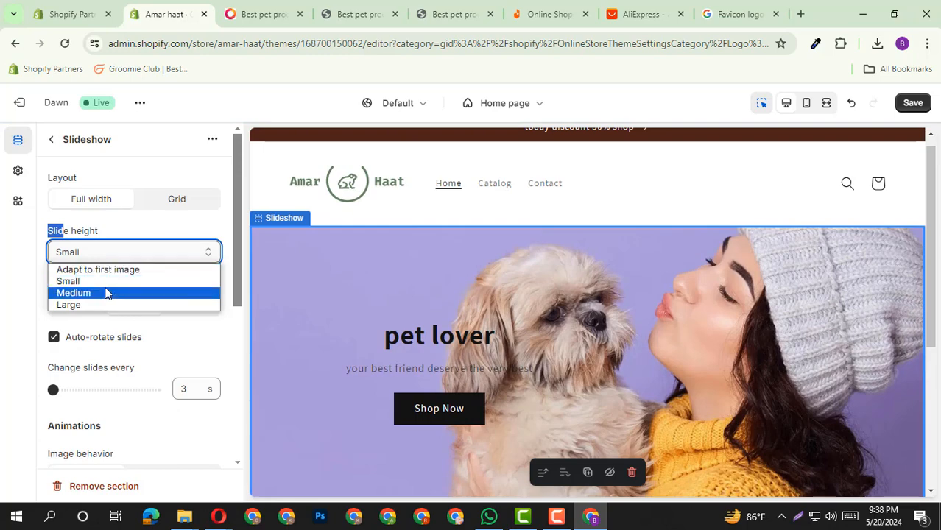
click(106, 292)
click(103, 253)
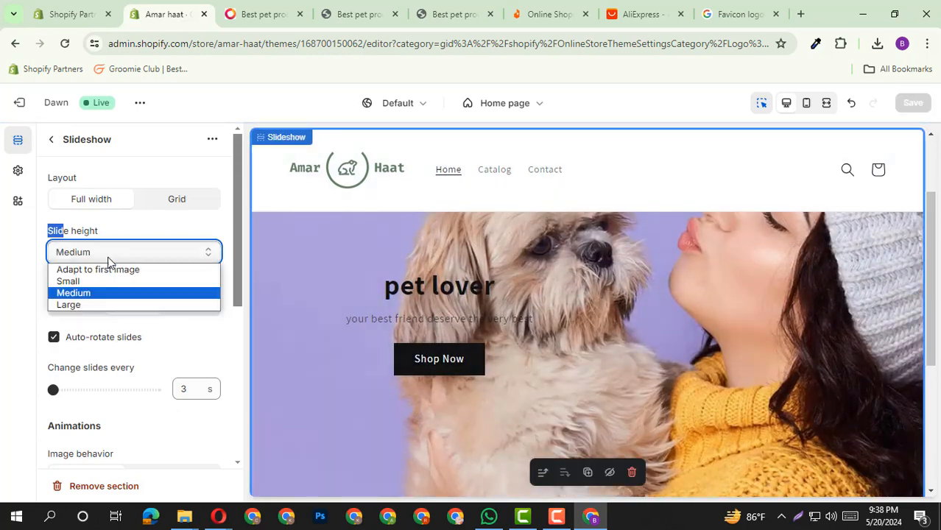
click(106, 268)
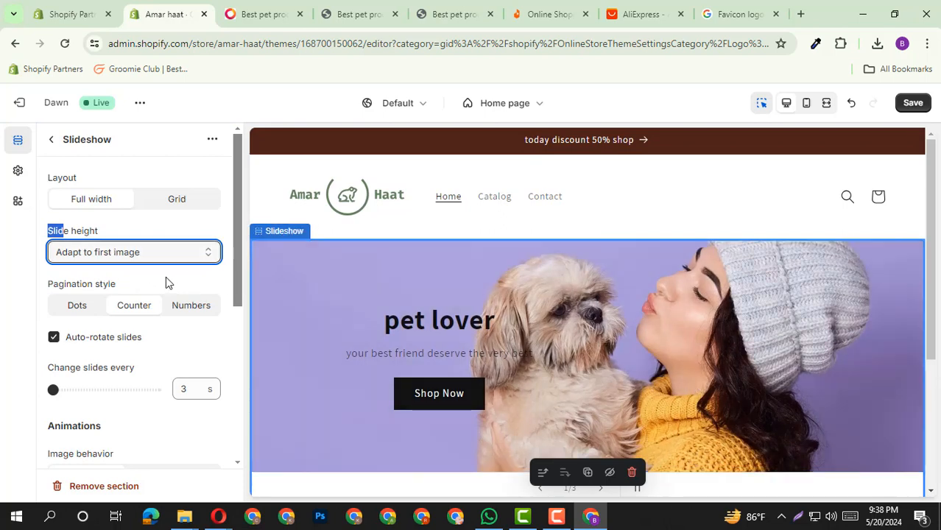
scroll(676, 301, down, 2)
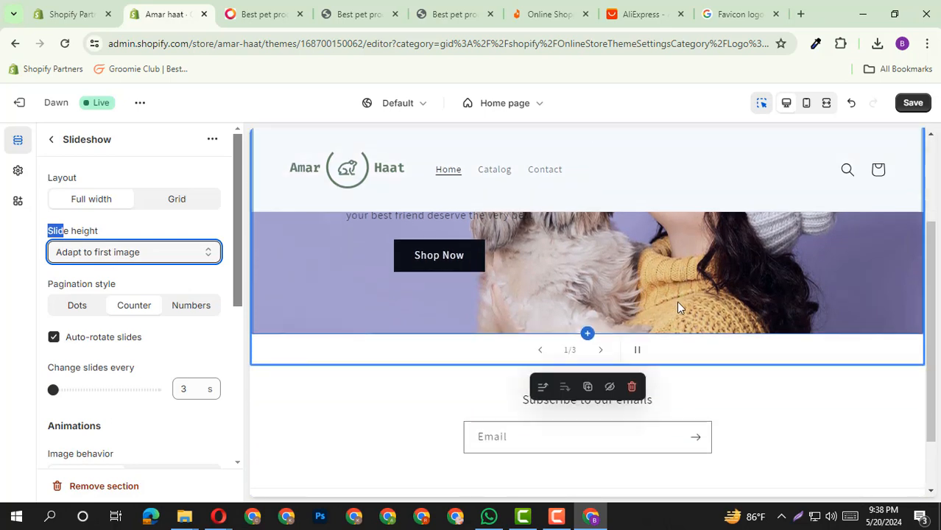
scroll(676, 301, up, 1)
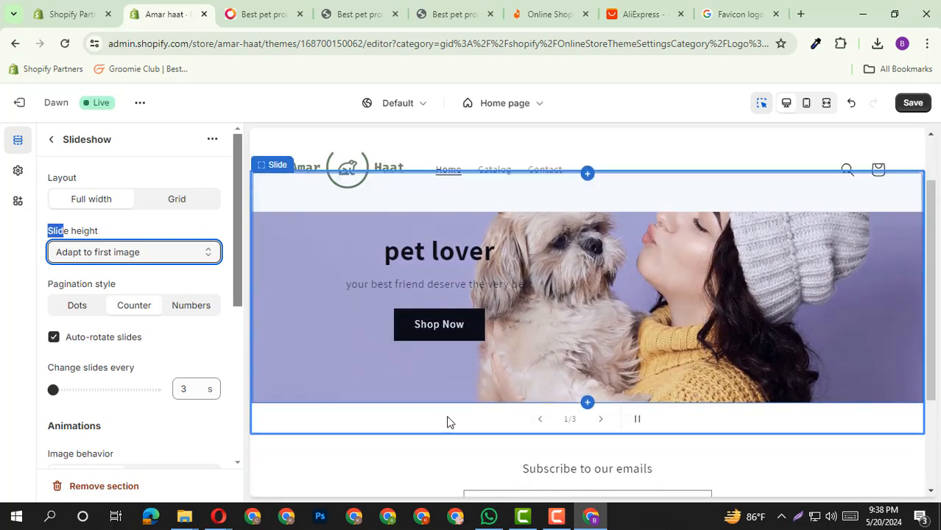
click(56, 143)
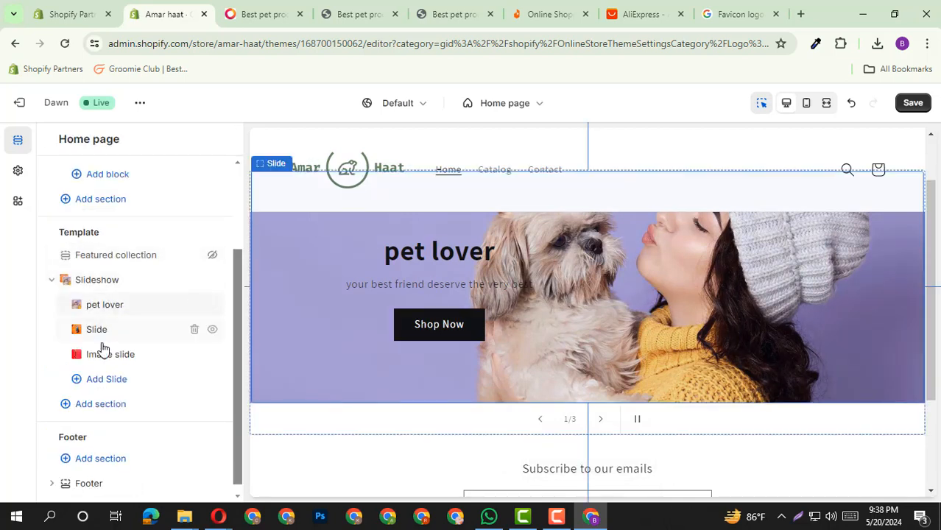
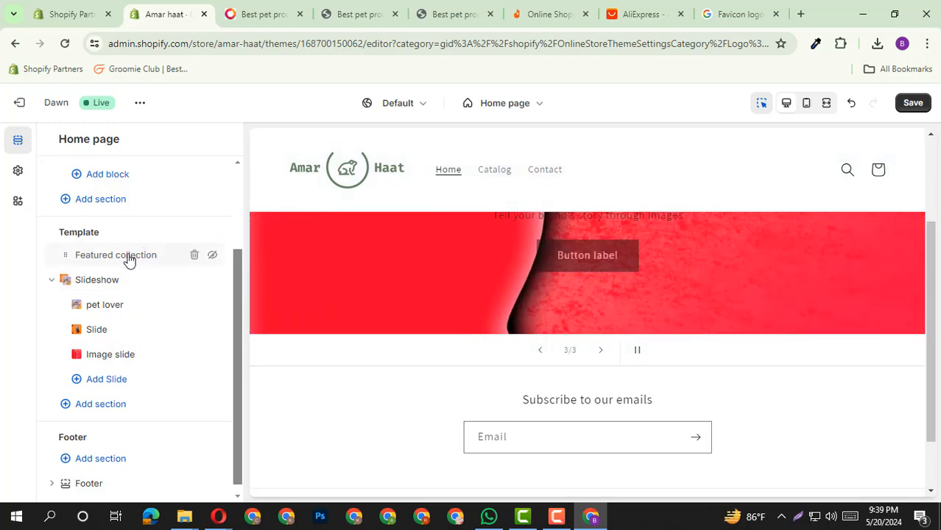
Step: Look through the hidden Featured collection section's heading, description and collection settings and return to the home page's section list
click(128, 255)
scroll(122, 251, down, 2)
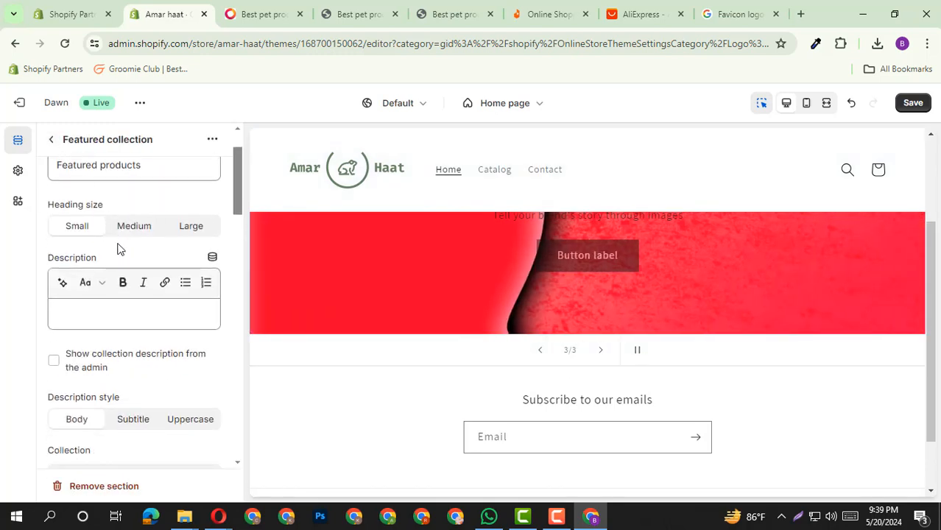
scroll(118, 249, down, 4)
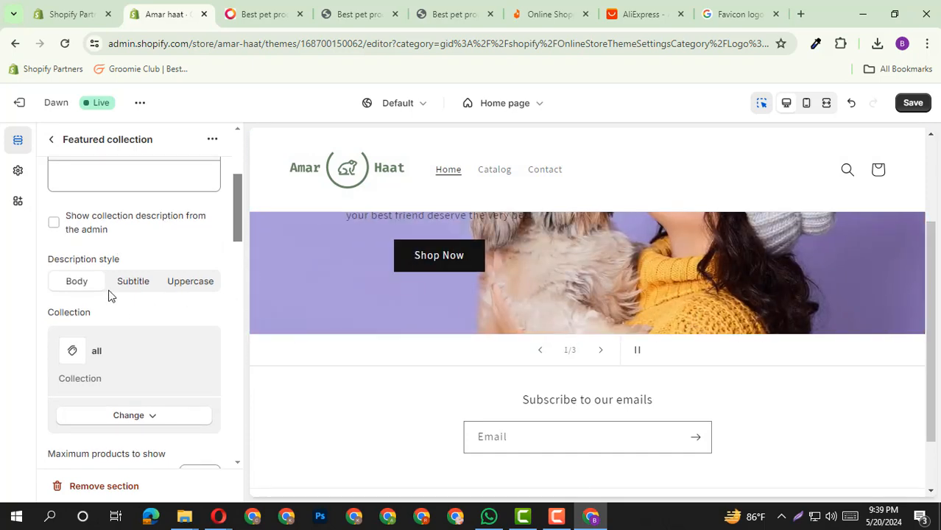
scroll(111, 295, up, 6)
click(50, 140)
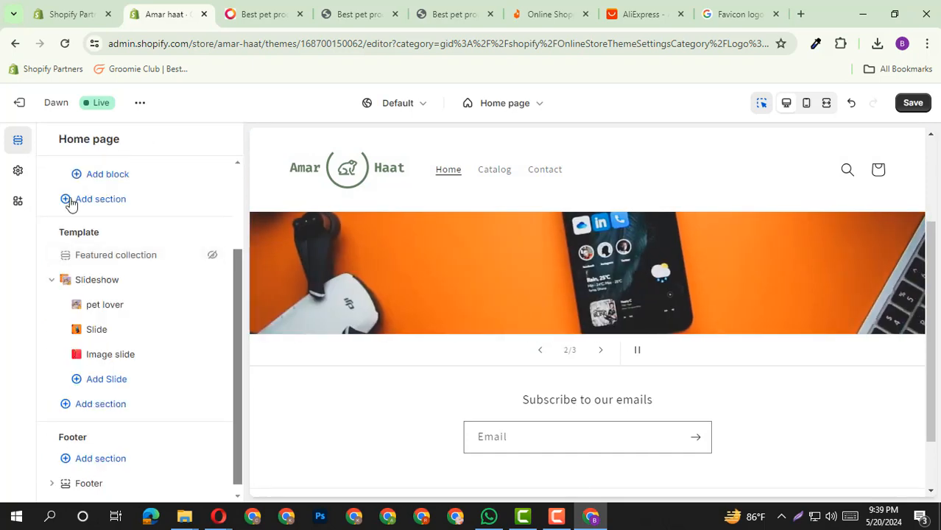
Step: Set the Slideshow section's pagination style to Dots, advance to another slide in the preview and save the theme
click(116, 279)
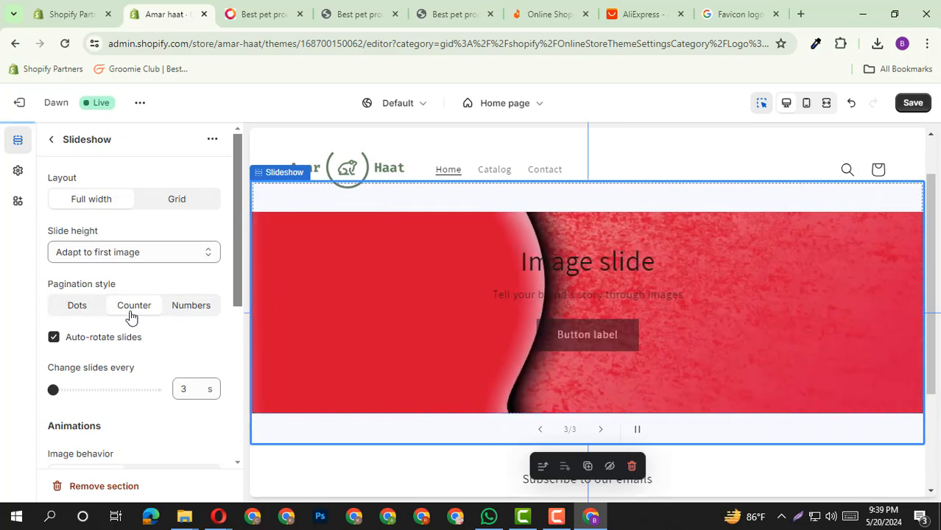
click(77, 306)
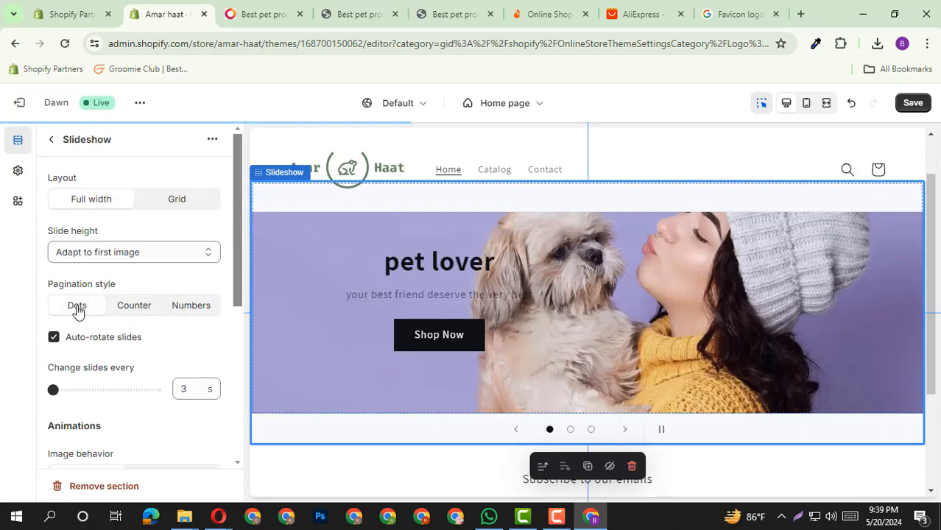
scroll(542, 326, down, 2)
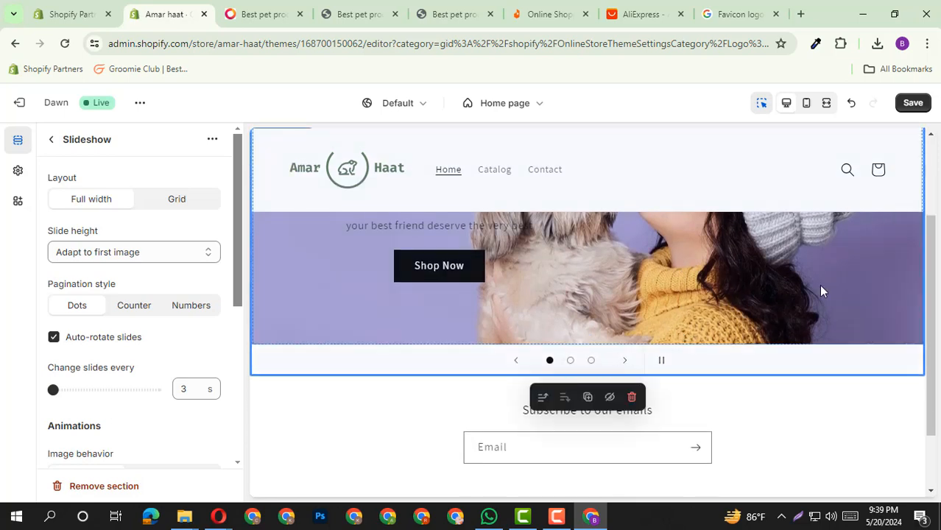
click(626, 361)
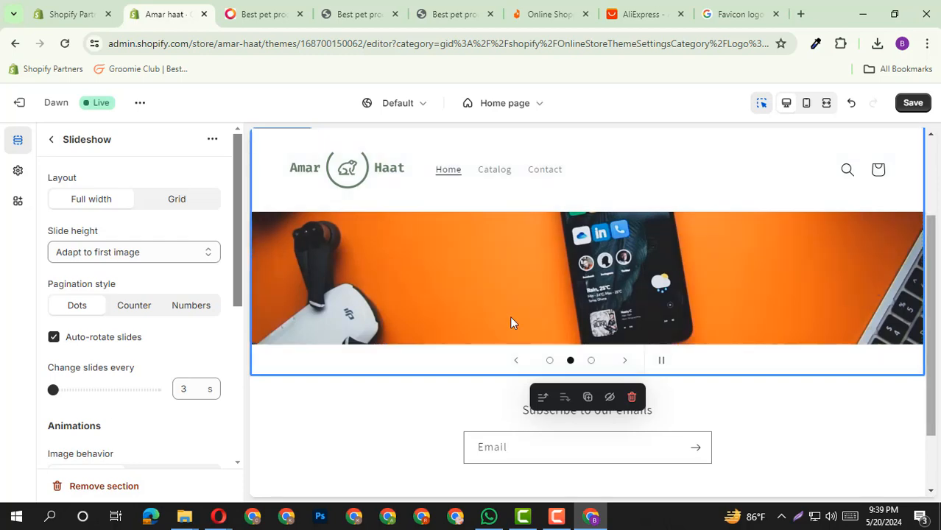
click(911, 106)
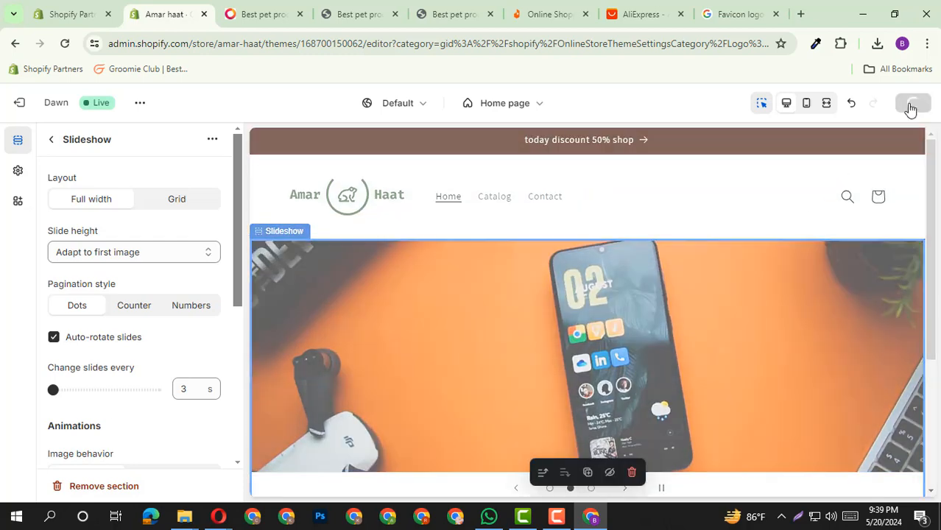
Step: Check the home page preview down to its footer and review the Slideshow section's animation and mobile layout settings
scroll(681, 316, down, 3)
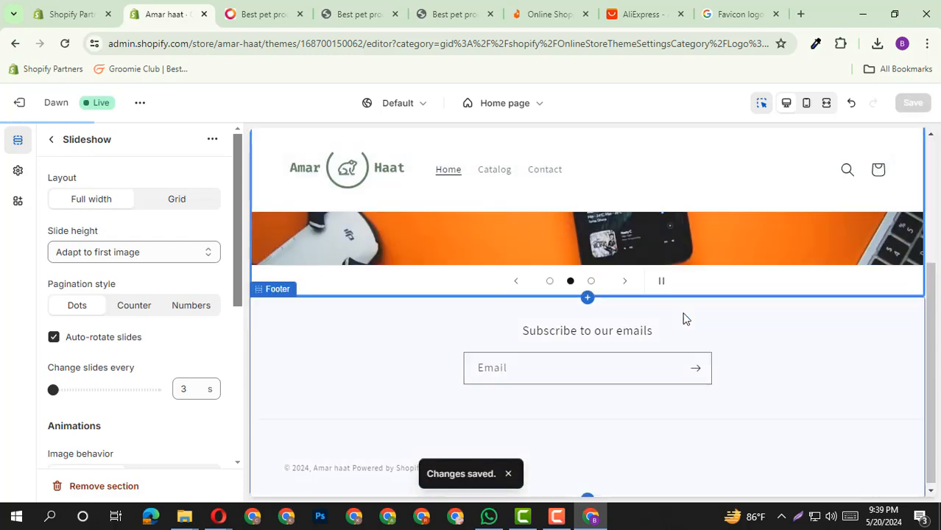
scroll(162, 361, down, 3)
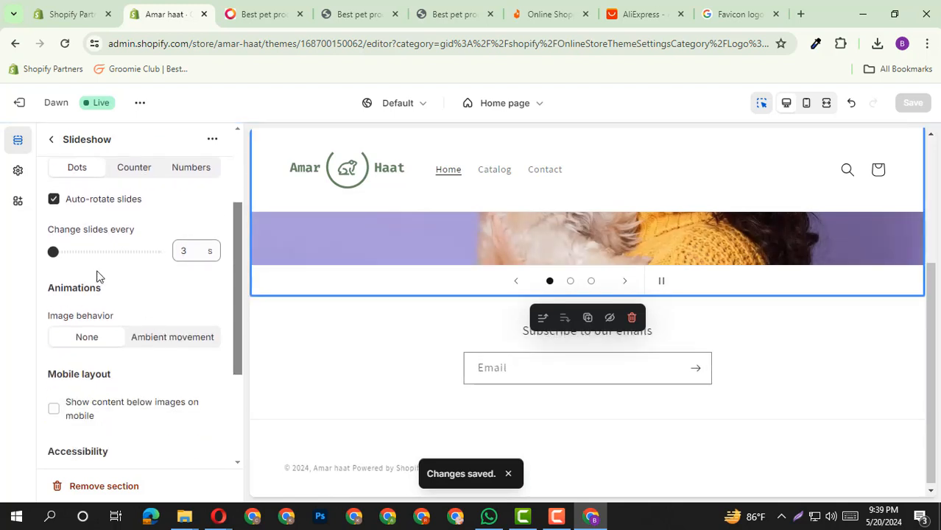
scroll(178, 319, down, 1)
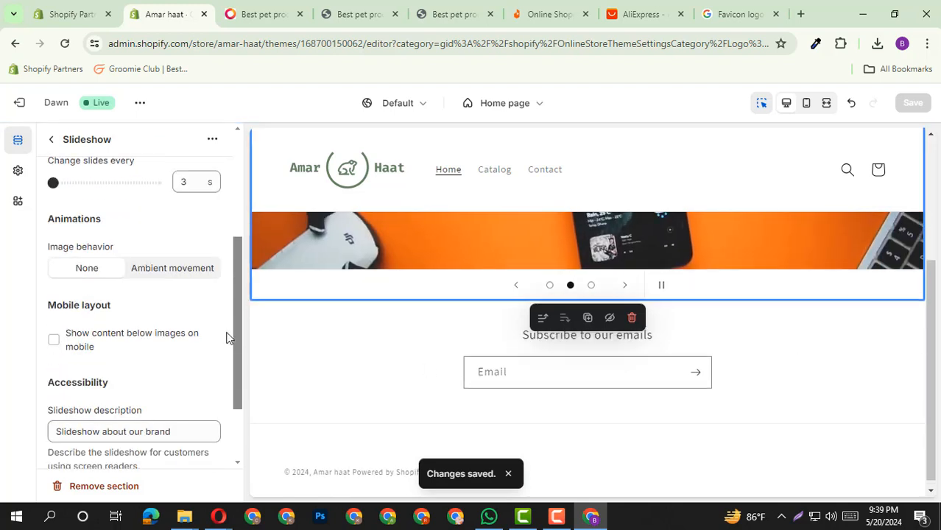
click(52, 139)
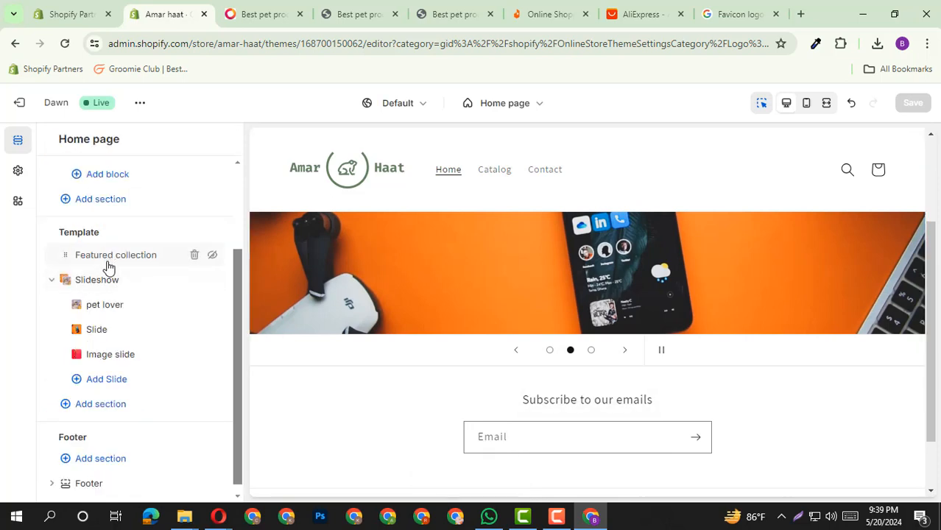
Step: Try the Grid layout for the Slideshow section and return it to Full width
click(88, 282)
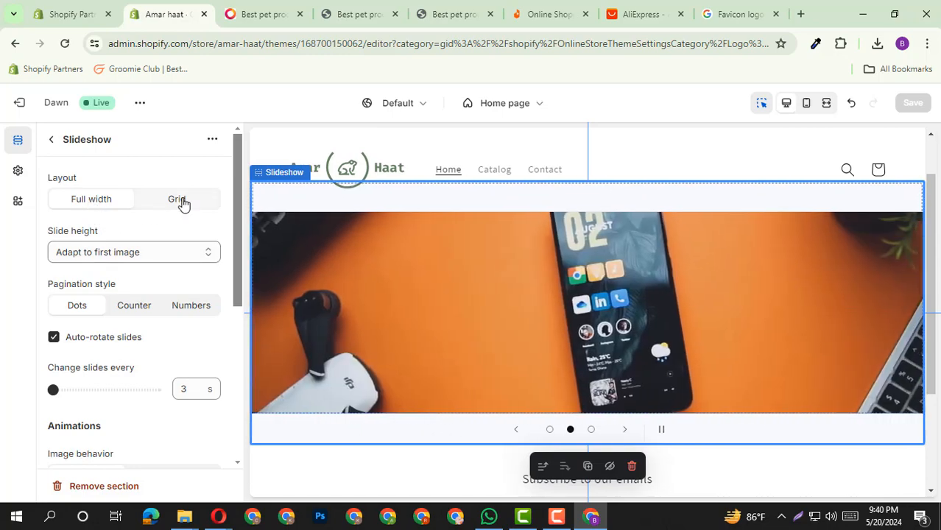
click(179, 199)
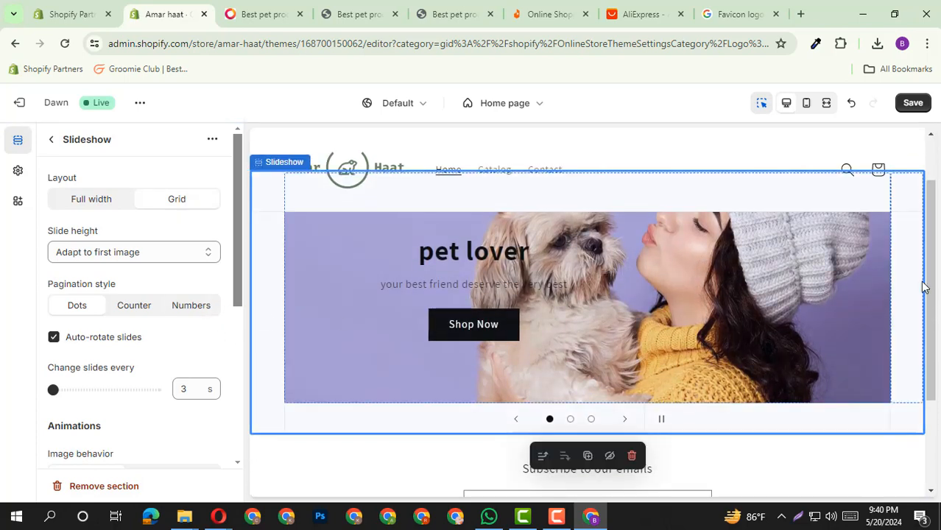
click(78, 200)
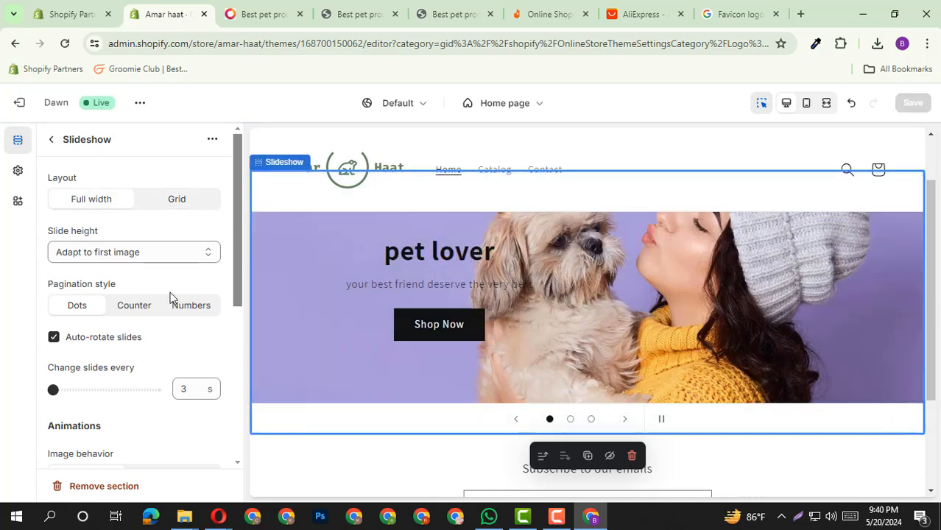
Step: Try the slide height Small for the slideshow and switch back to Adapt to first image
click(114, 255)
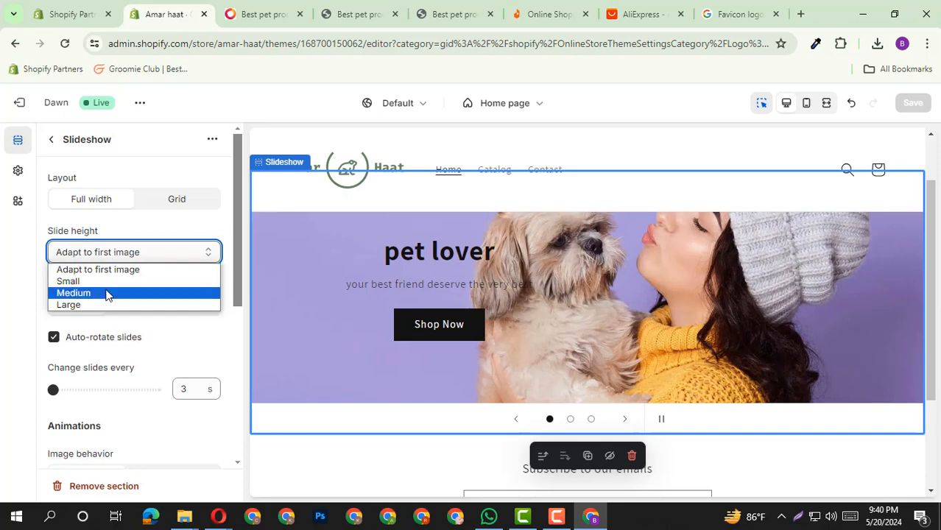
click(105, 281)
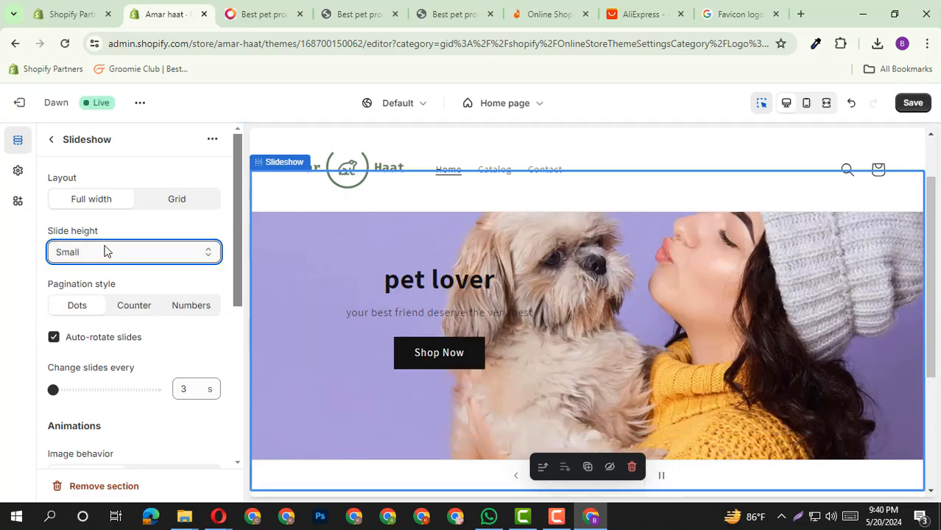
click(106, 252)
click(105, 267)
Step: Examine the Slideshow section's remaining animation, mobile layout, accessibility and theme settings and return to the home page's section list
scroll(136, 274, down, 1)
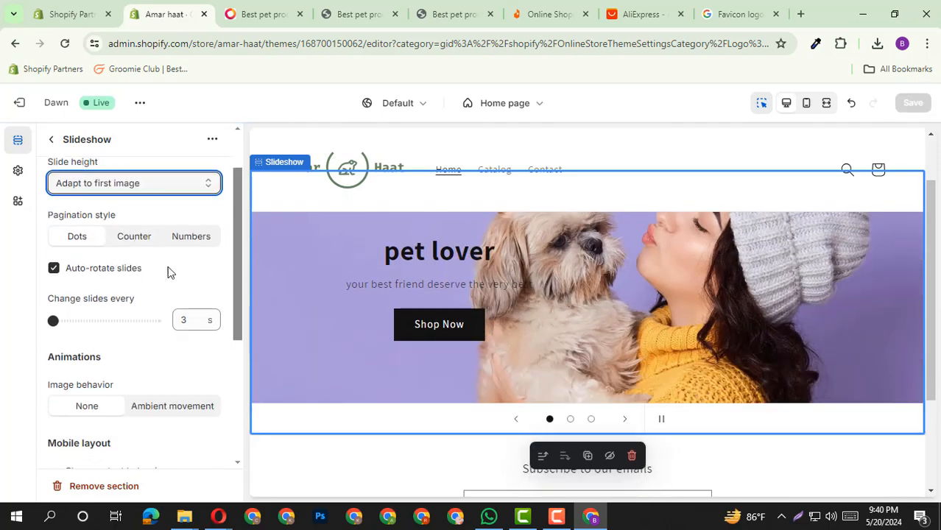
scroll(163, 315, down, 1)
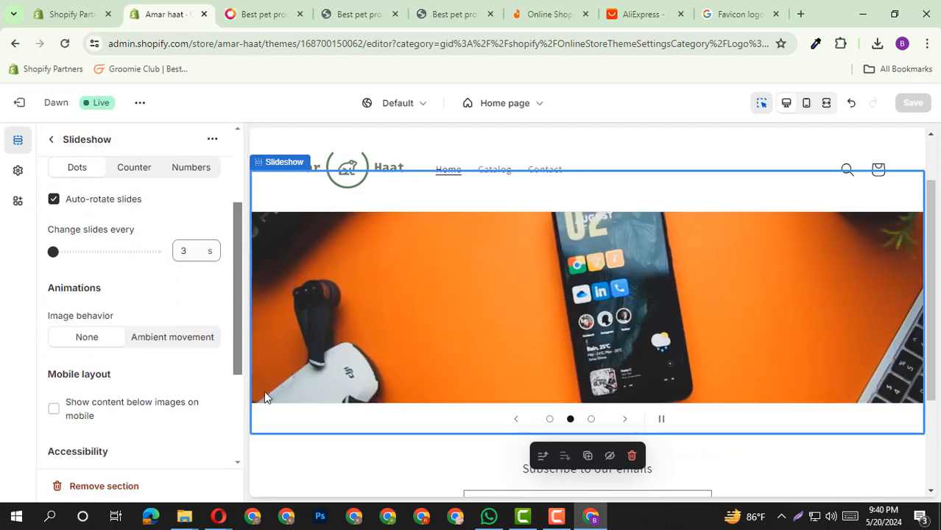
scroll(111, 386, down, 1)
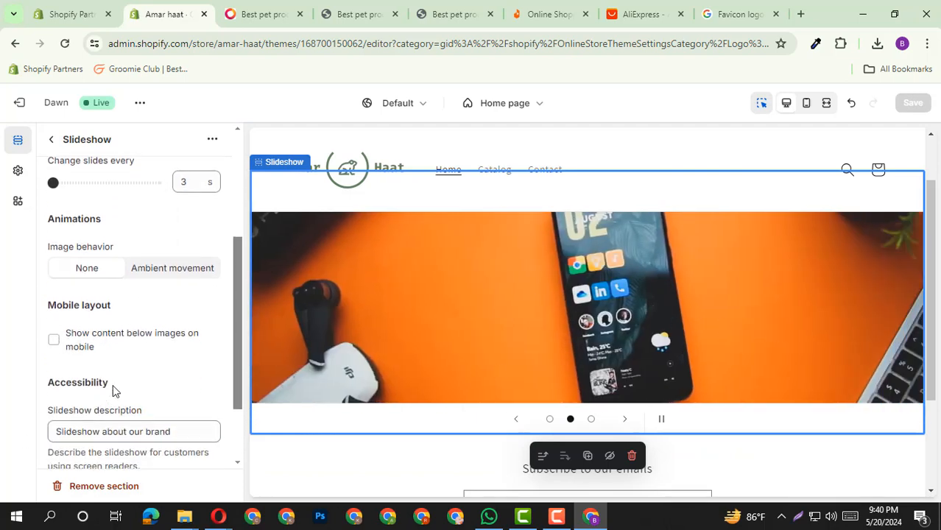
scroll(131, 360, down, 2)
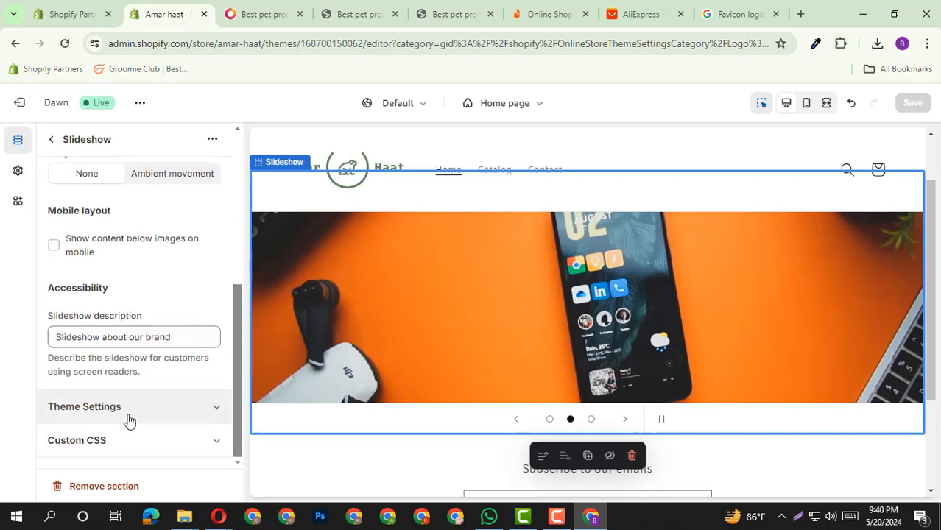
click(128, 413)
scroll(134, 405, down, 1)
click(164, 378)
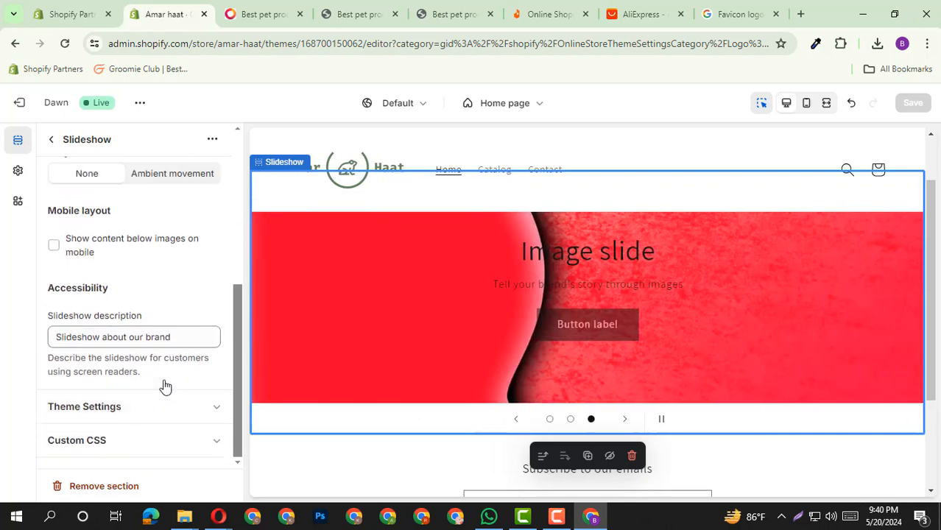
scroll(164, 384, up, 1)
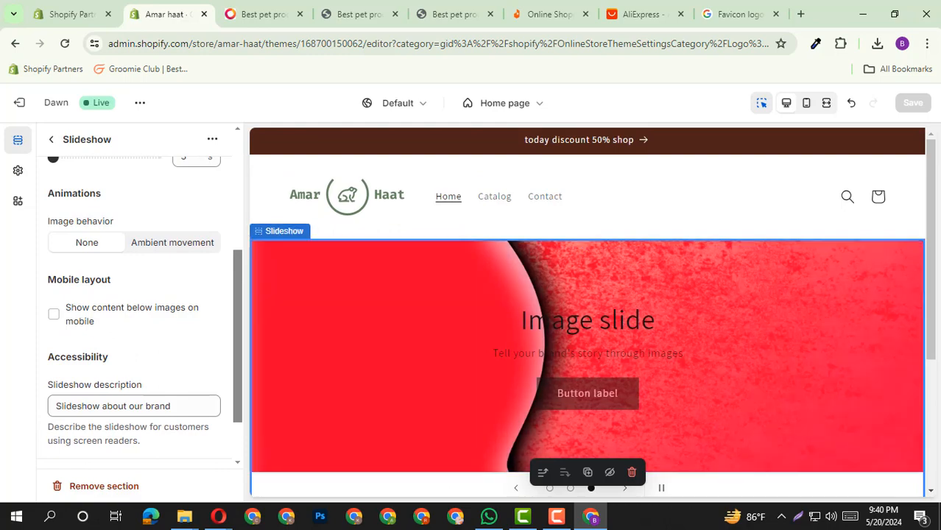
click(51, 140)
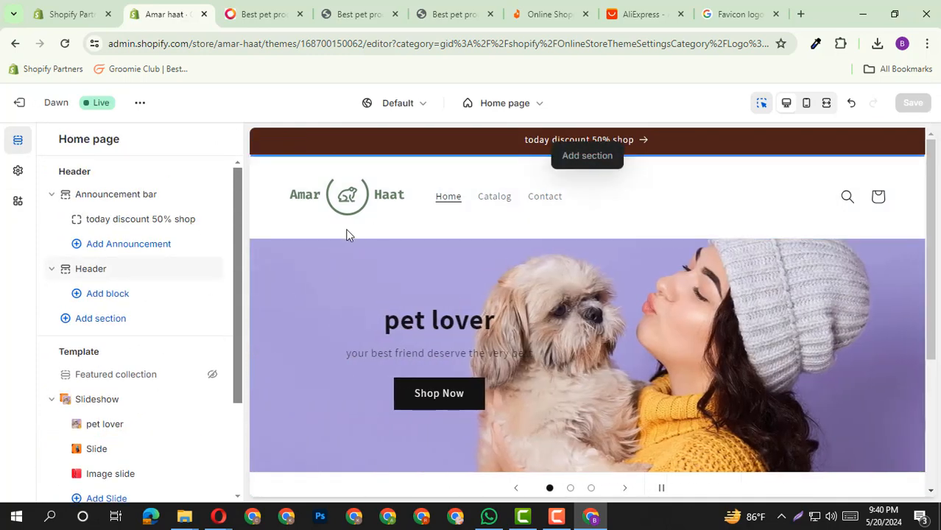
Step: Switch to the Amar Haat storefront and examine the header and the pet lover slide's heading, text and button
click(262, 14)
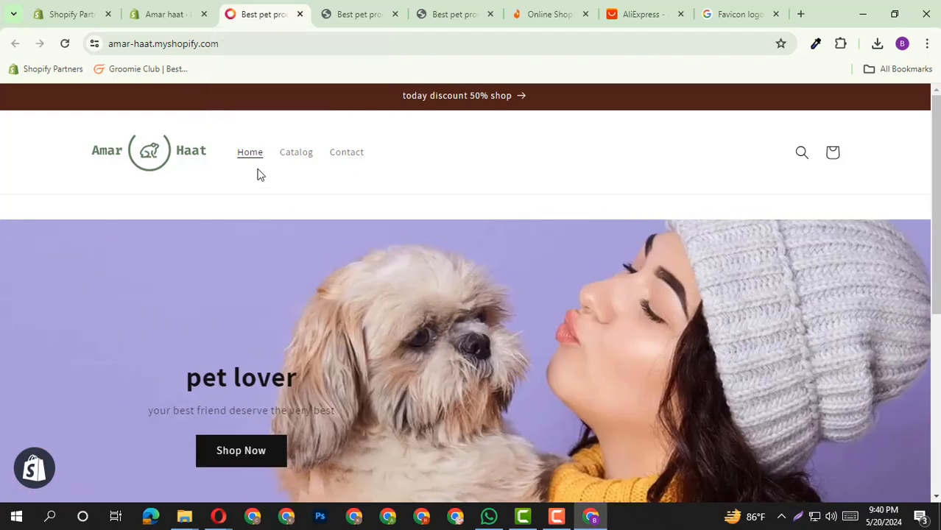
scroll(278, 233, down, 3)
scroll(593, 301, up, 2)
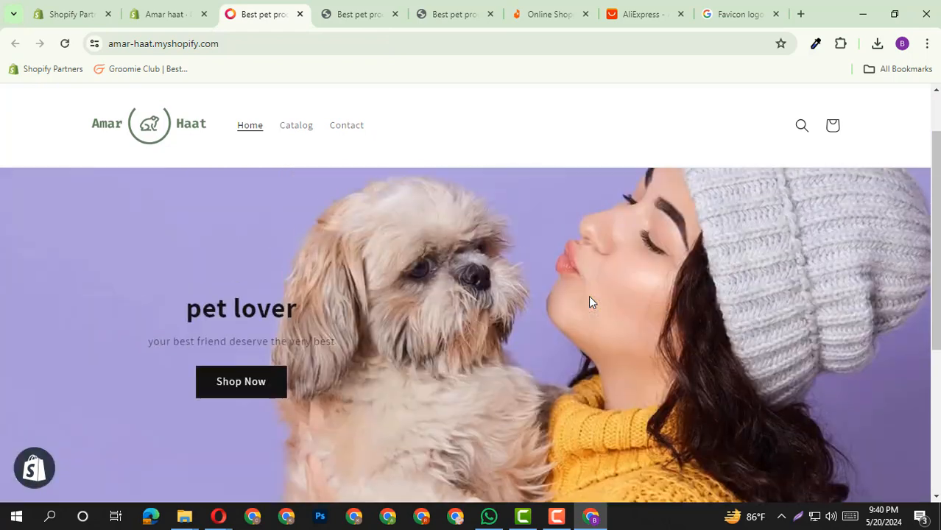
scroll(589, 295, down, 1)
drag(184, 243, 245, 312)
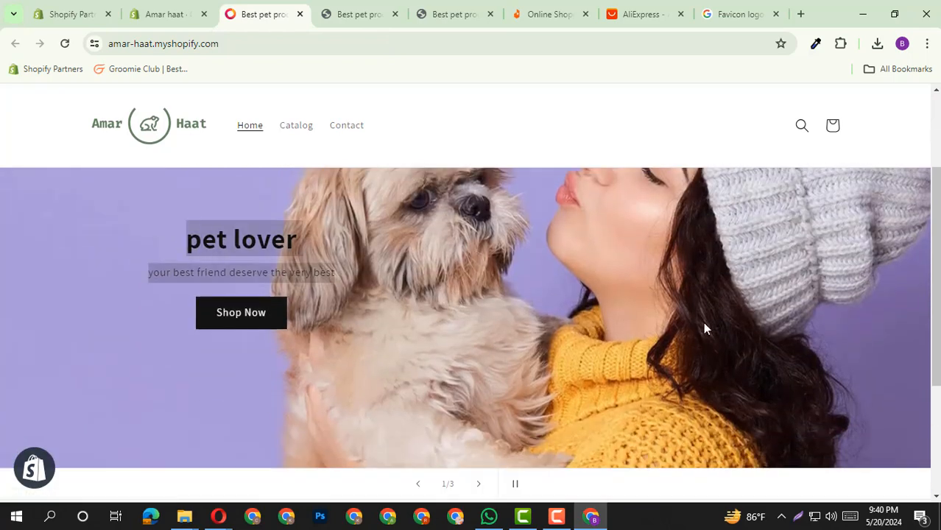
click(823, 295)
scroll(523, 261, up, 2)
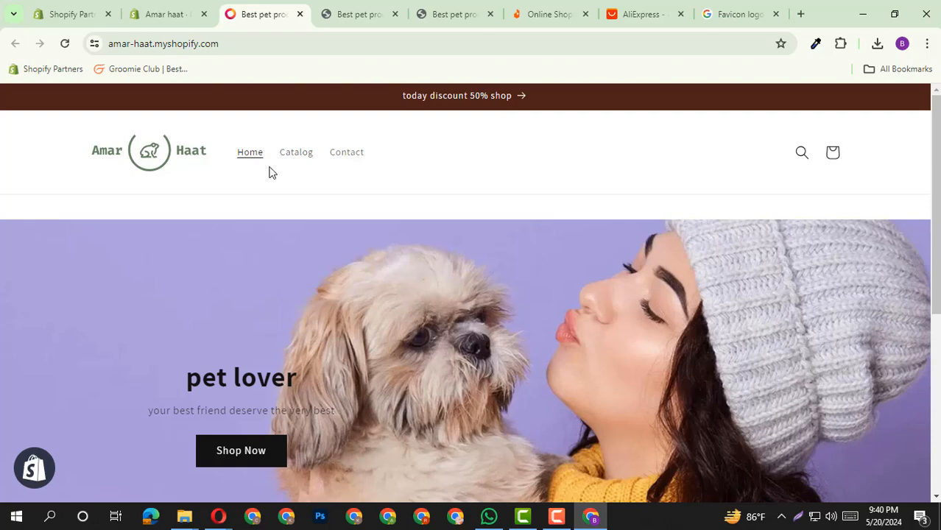
Step: Examine the storefront's navigation menu and the home page preview in the theme editor, from header to footer
drag(224, 151, 258, 159)
click(461, 155)
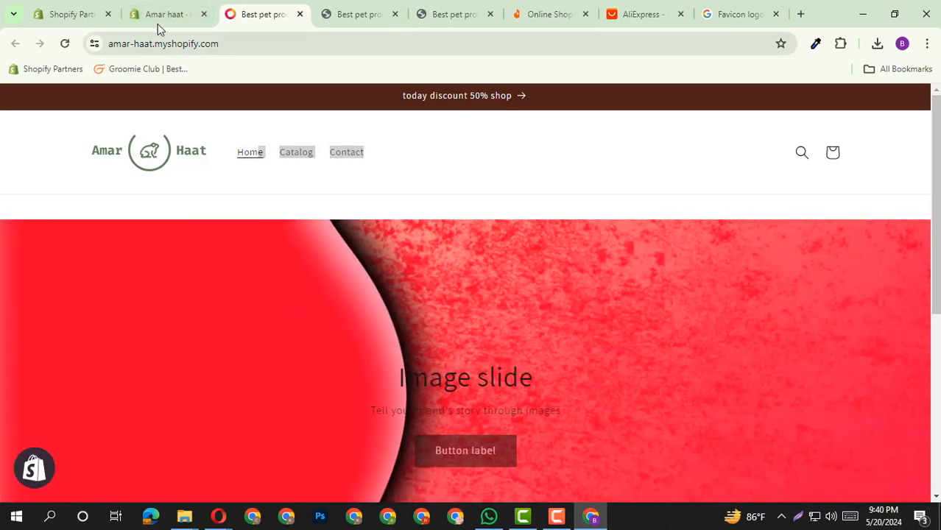
click(163, 17)
scroll(555, 204, down, 5)
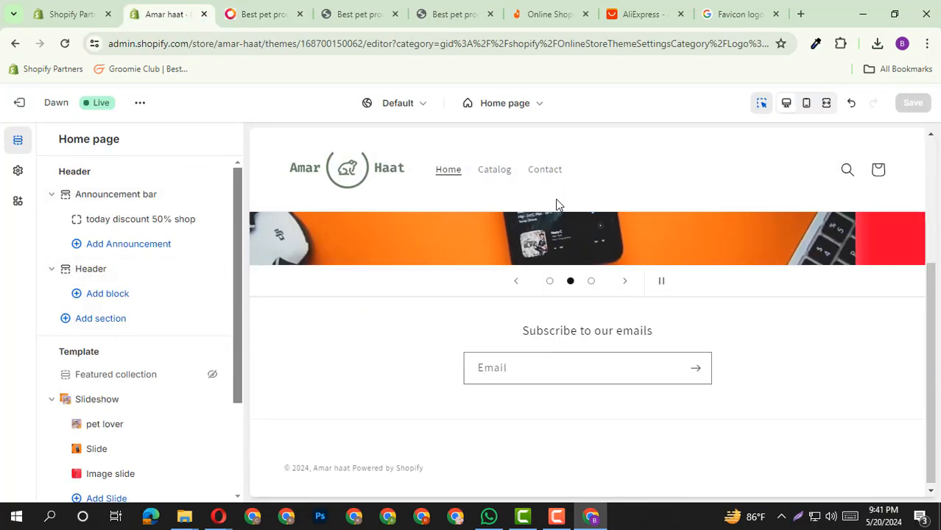
scroll(549, 206, up, 3)
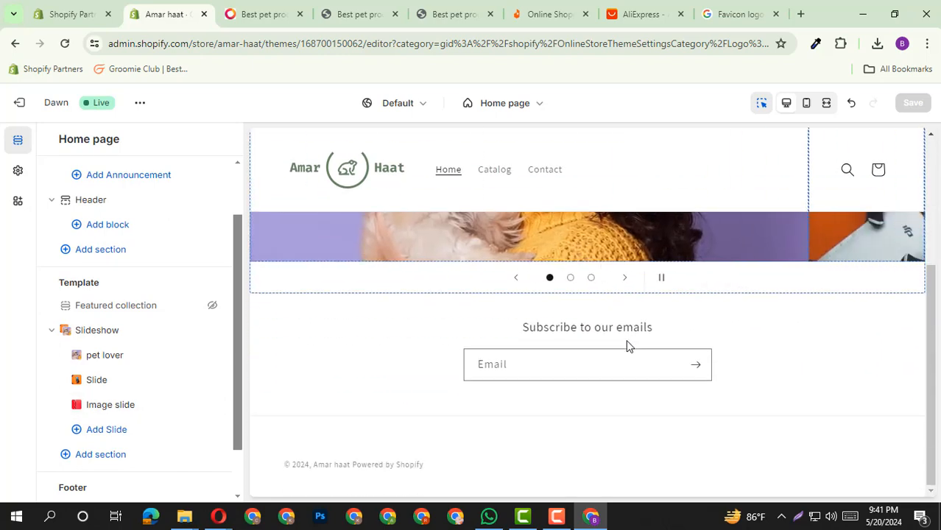
scroll(163, 384, up, 2)
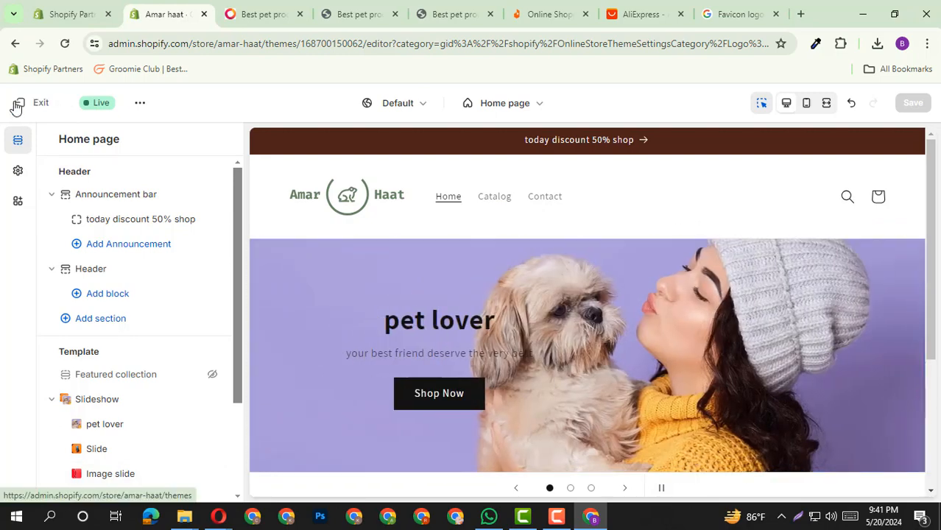
Step: Exit the theme editor and examine the Dawn theme's preview on the Themes page
click(16, 107)
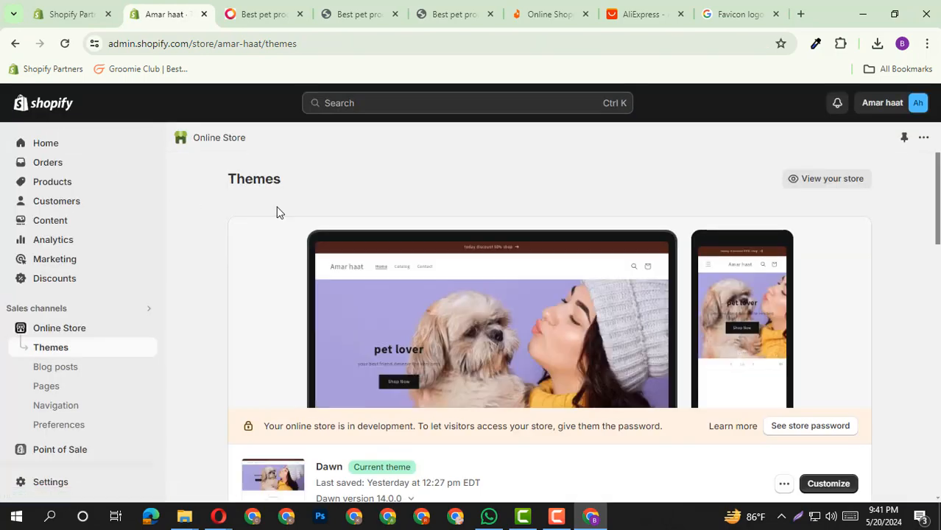
scroll(800, 254, down, 3)
scroll(794, 323, up, 3)
scroll(725, 309, down, 1)
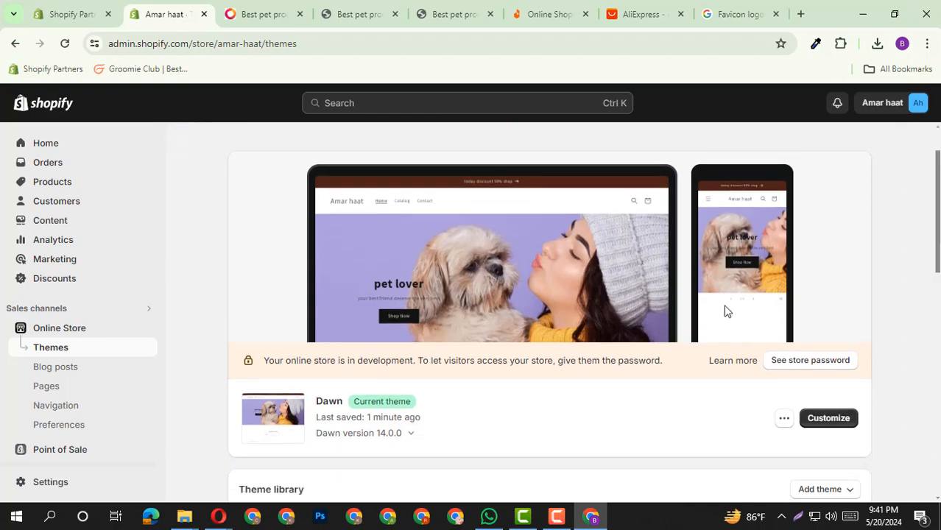
Step: Reload the Amar Haat storefront and examine the home page slideshow
click(289, 10)
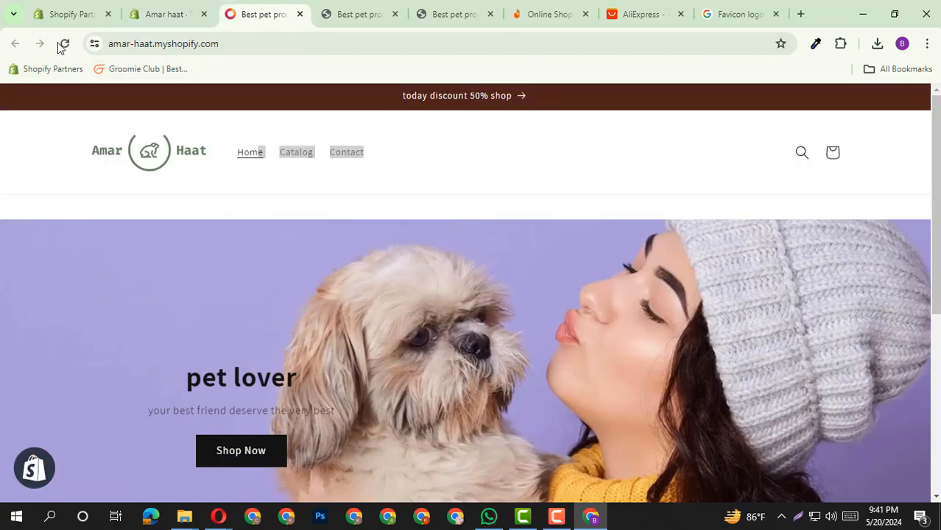
click(65, 44)
scroll(680, 292, down, 3)
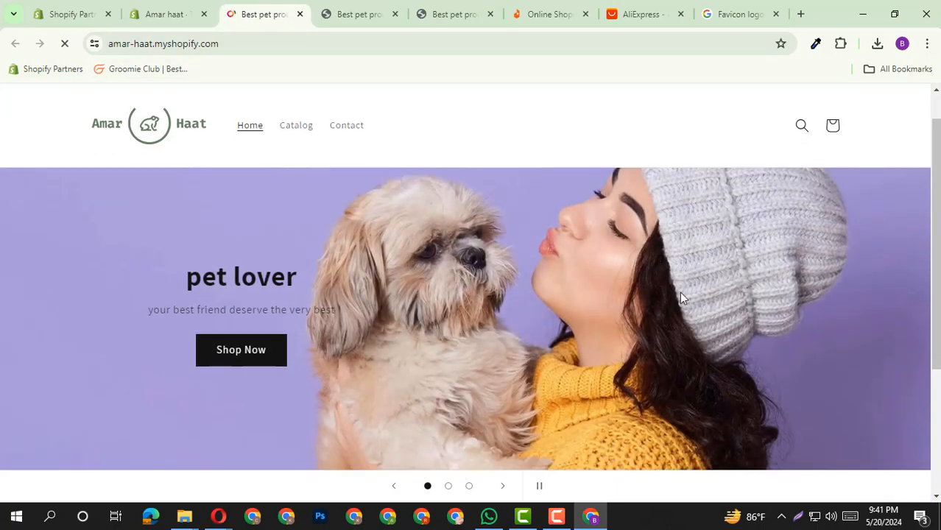
scroll(658, 310, up, 2)
scroll(265, 266, up, 1)
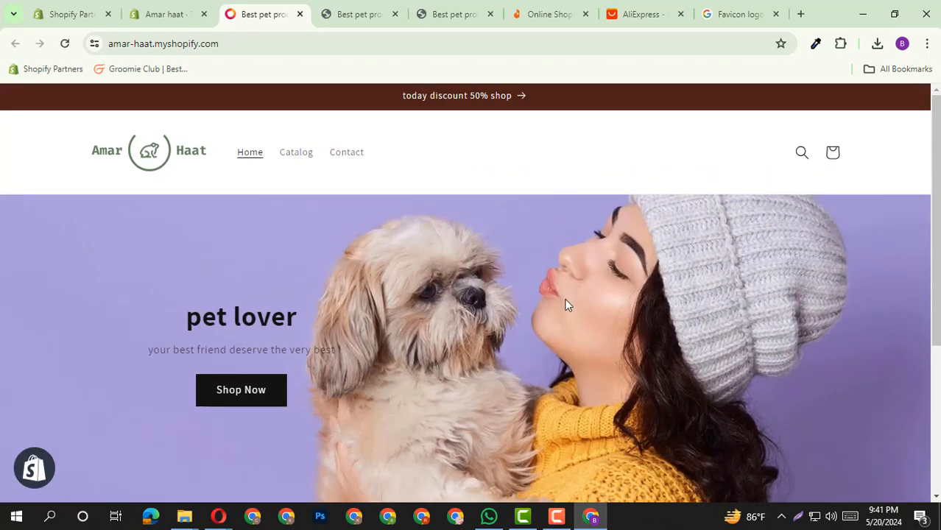
Step: Start adding a new product in the Amar Haat store admin and look over the blank product form
click(156, 14)
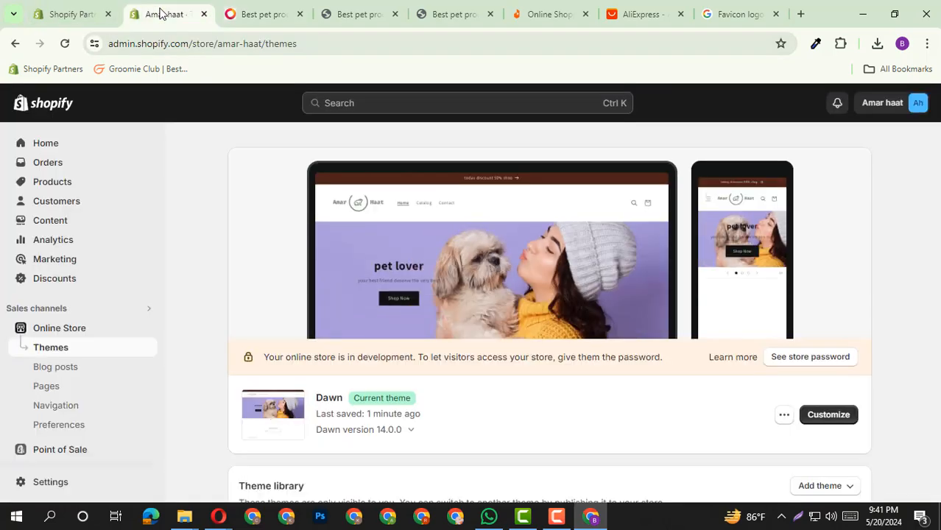
click(36, 190)
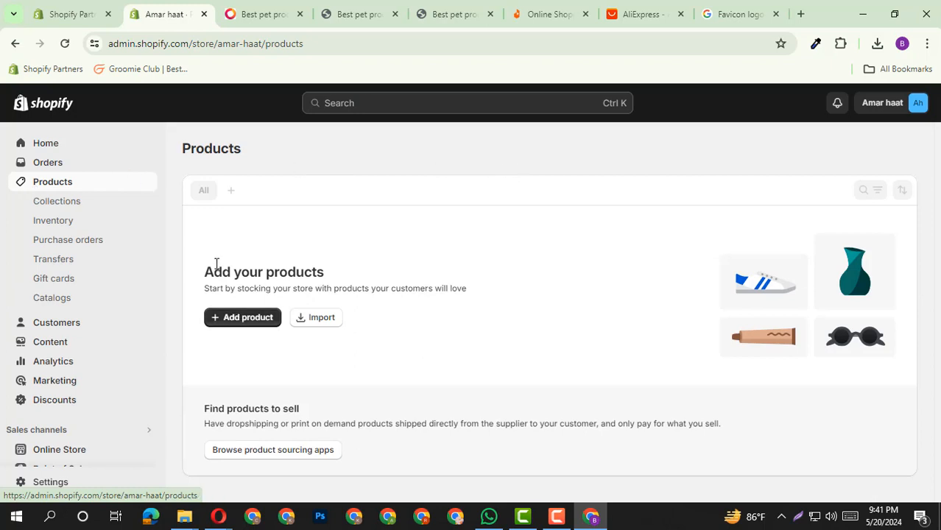
drag(206, 271, 325, 277)
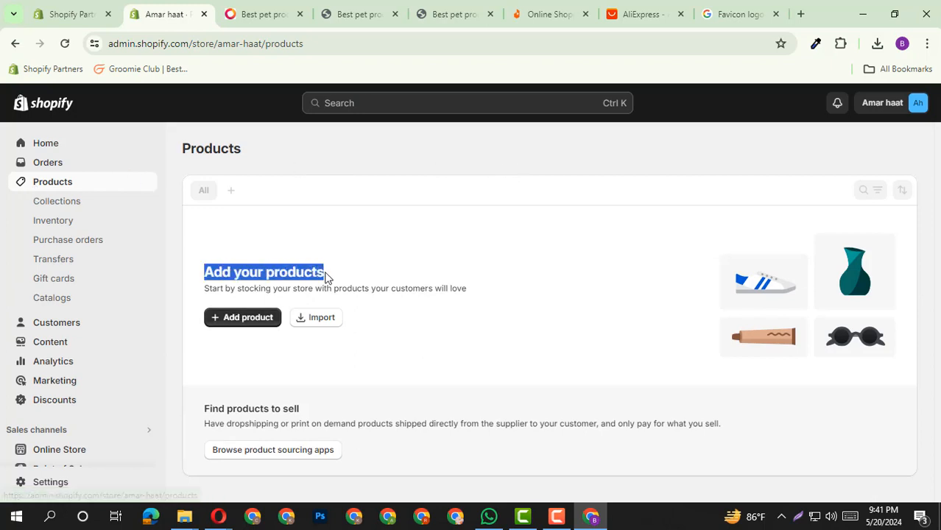
click(255, 326)
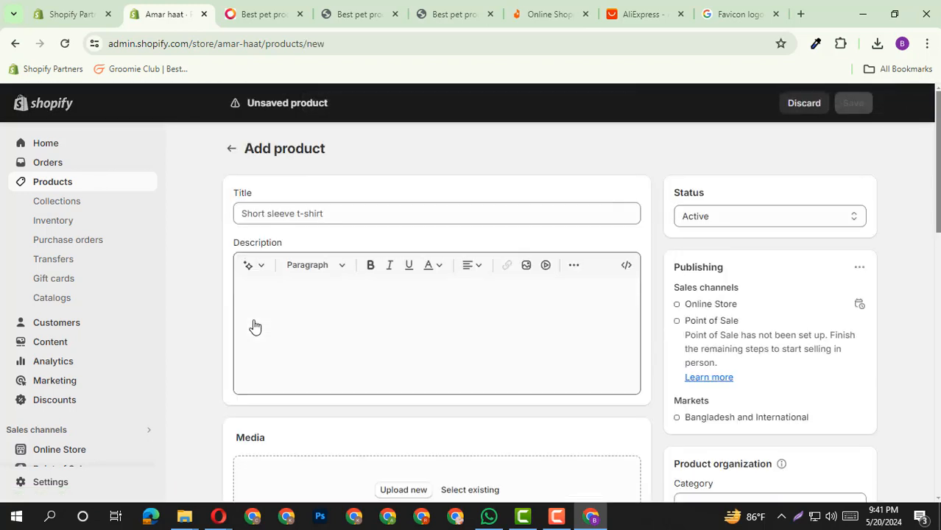
click(448, 214)
scroll(589, 302, down, 10)
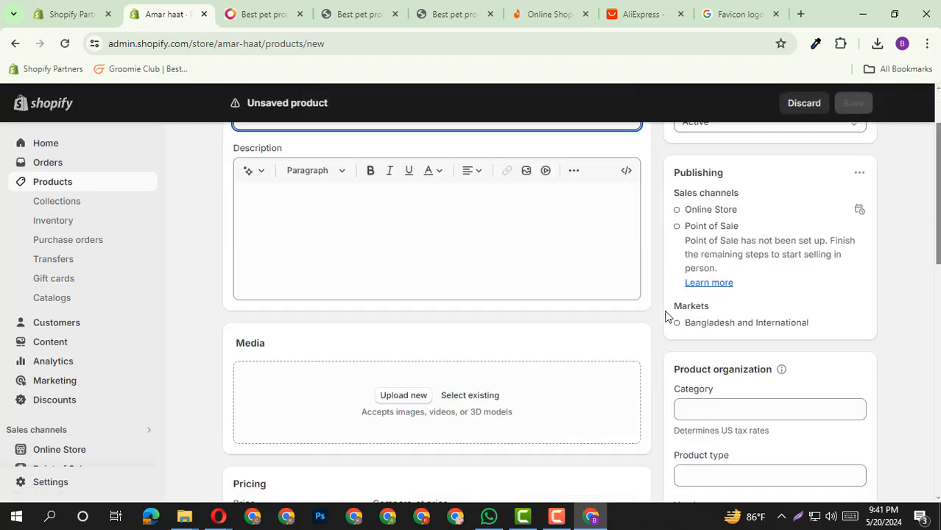
scroll(528, 302, up, 10)
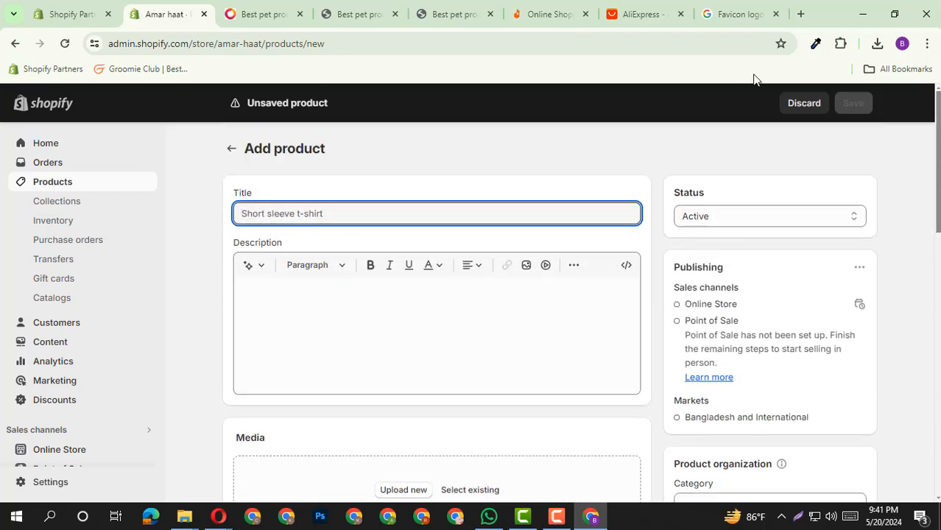
Step: Open doggopod.com in a new browser tab and go to the Original DoggoPod™ Pet Calming Pod page in its Pet Bed collection
click(801, 14)
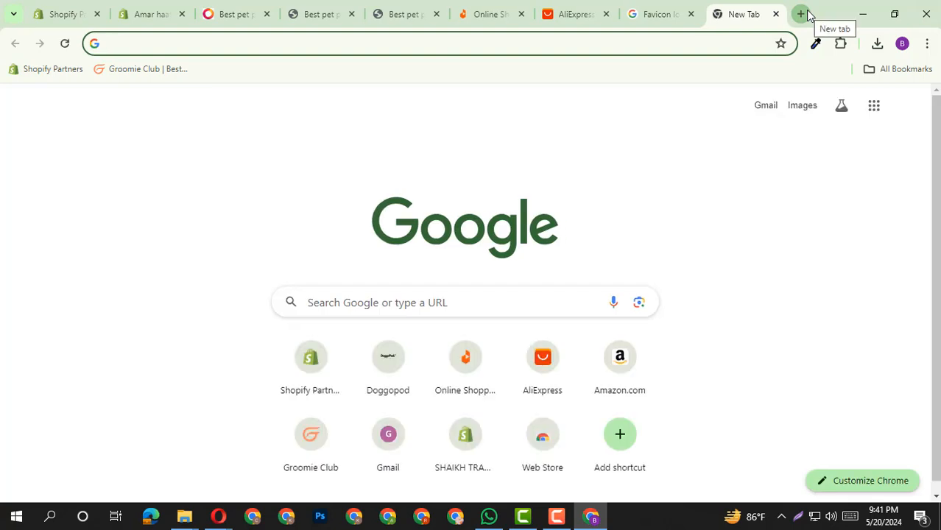
text(doggopod.com)
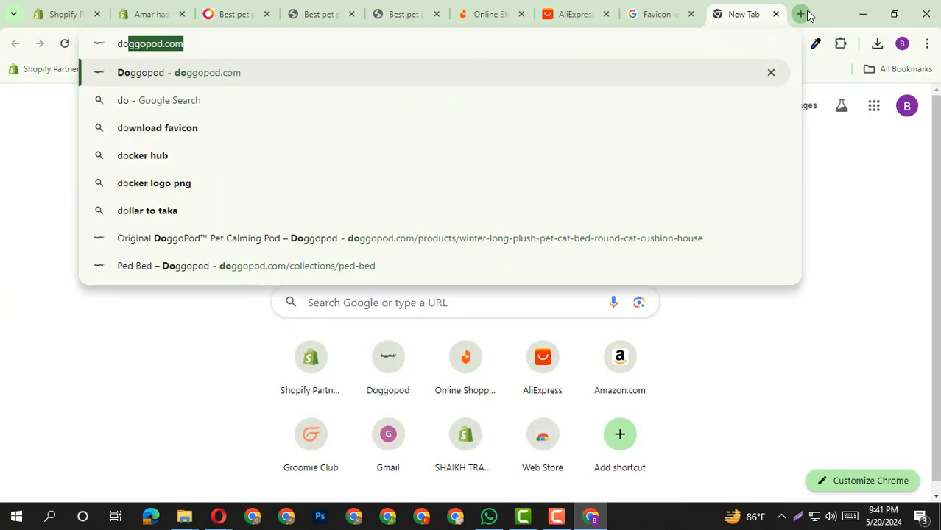
key(Return)
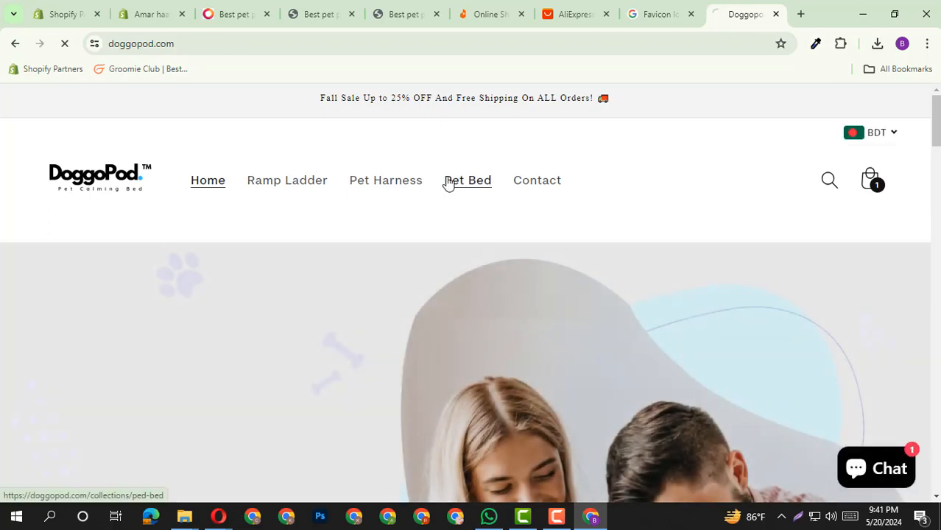
click(449, 183)
scroll(447, 183, down, 3)
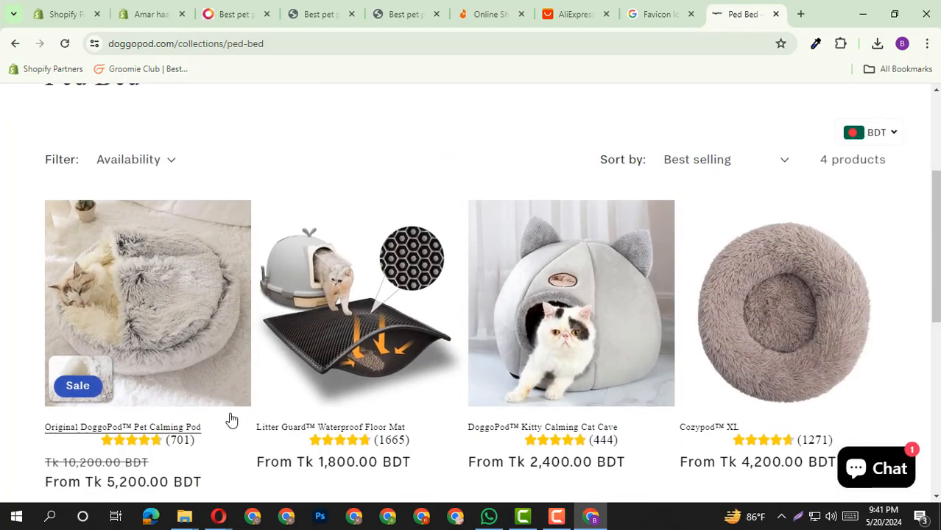
click(188, 428)
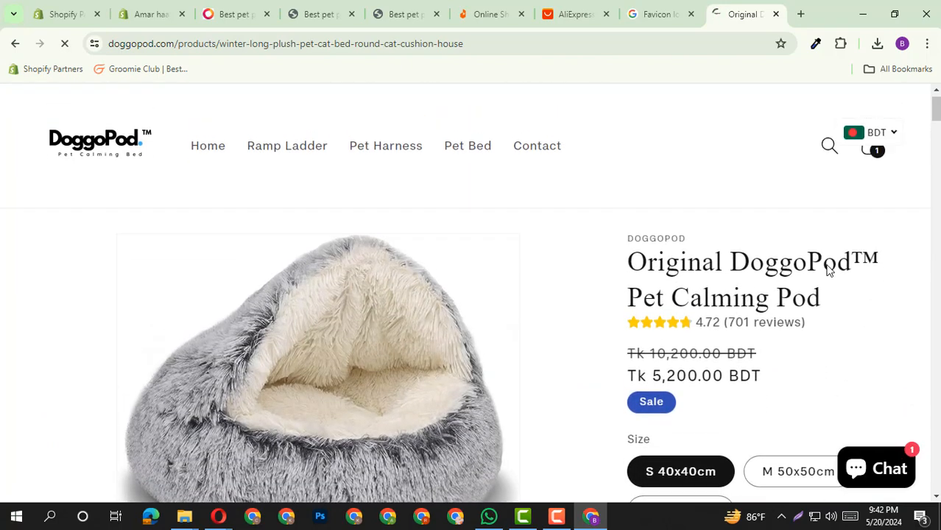
Step: Compare the new product form's Title field with the product title on the DoggoPod page
click(151, 14)
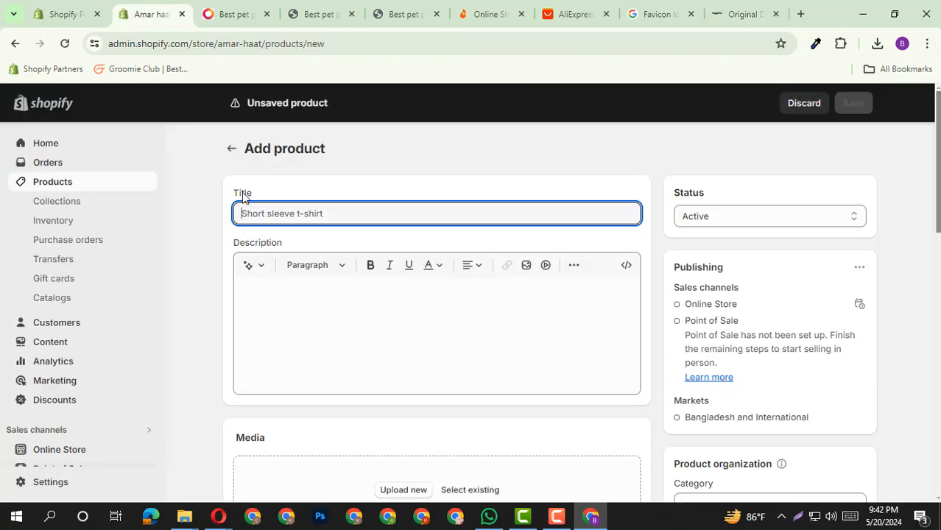
drag(229, 197, 264, 204)
click(273, 215)
click(747, 13)
drag(637, 302, 835, 335)
Step: Switch to AliExpress and search for "shoes for man"
click(563, 14)
scroll(445, 306, down, 4)
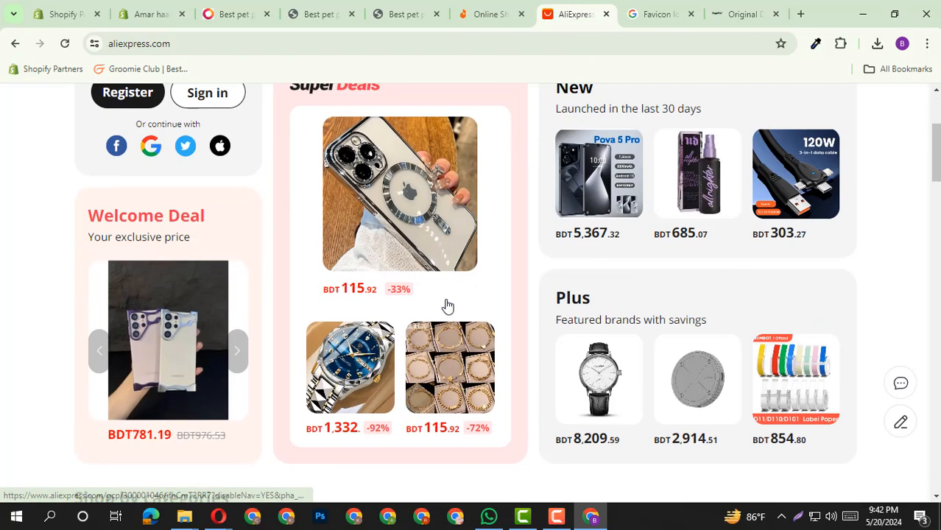
scroll(346, 139, up, 4)
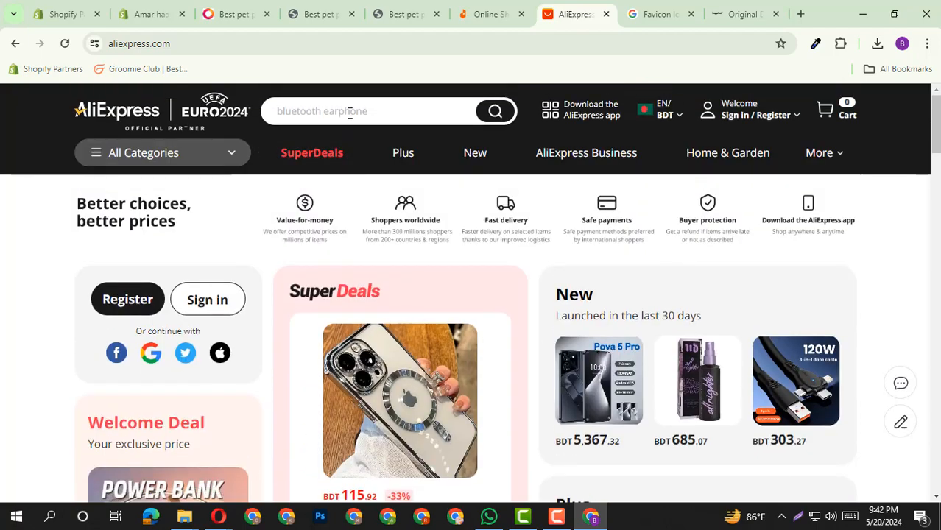
click(349, 112)
click(320, 184)
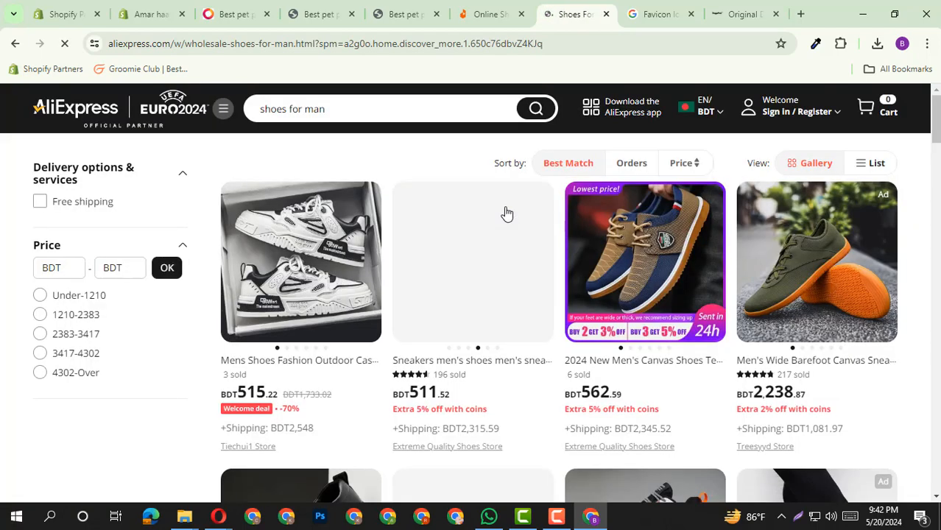
Step: Open the Mens Shoes Fashion Outdoor Casual Shoes listing in a new tab and highlight its product title
scroll(325, 264, down, 2)
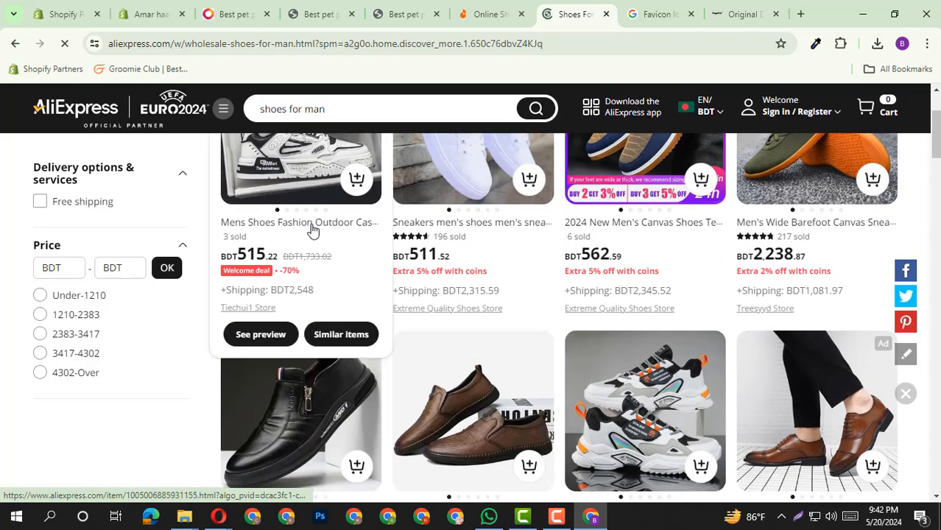
right_click(312, 230)
click(328, 238)
click(598, 14)
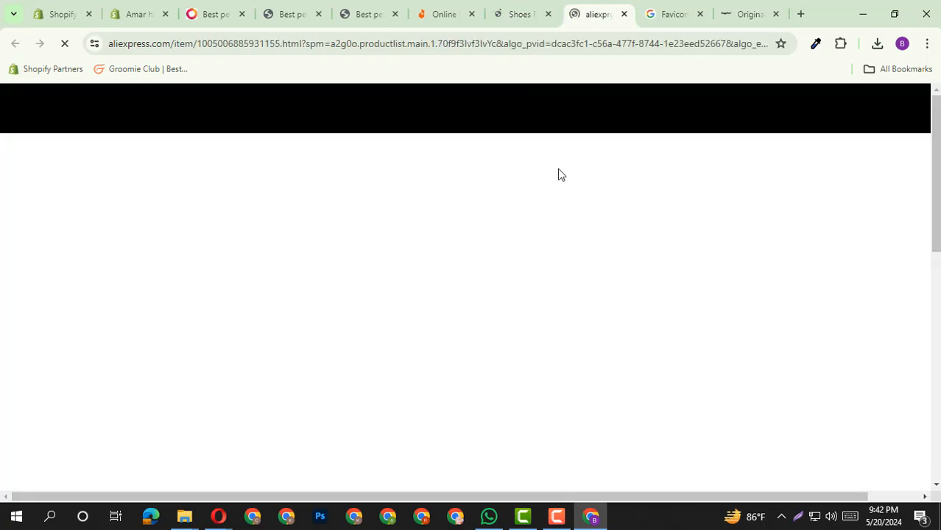
scroll(501, 237, down, 1)
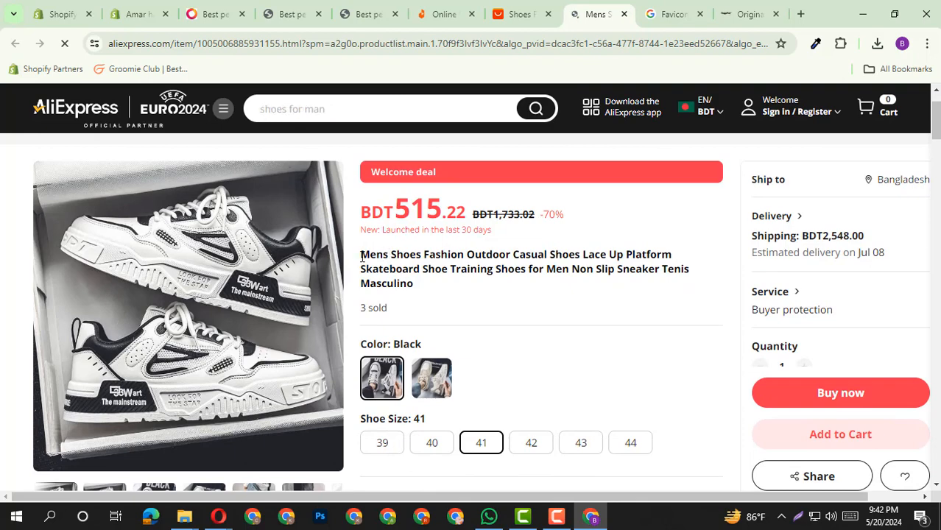
drag(360, 256, 452, 275)
Step: Copy the DoggoPod page's product title and use it as the new product's title, "Original DoggoPod™ Pet Calming Pod"
click(752, 8)
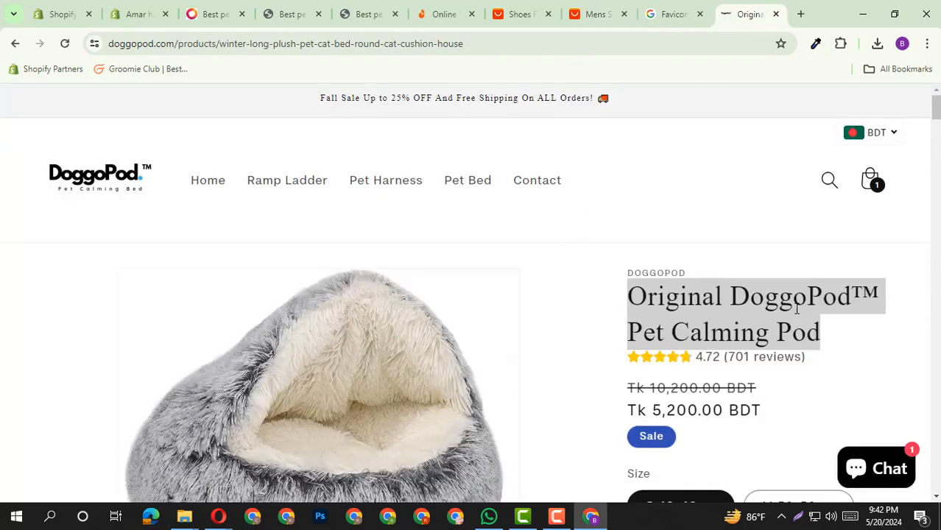
triple_click(741, 304)
right_click(717, 309)
click(538, 328)
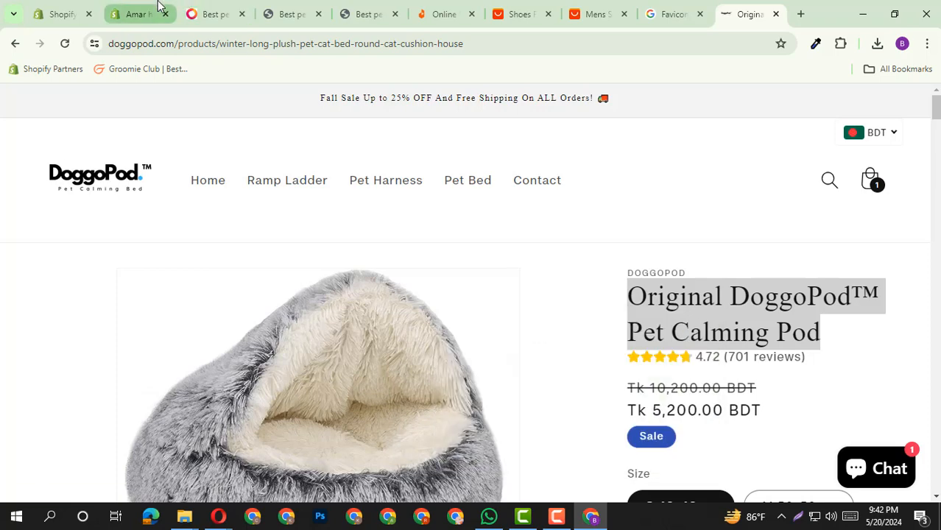
click(140, 13)
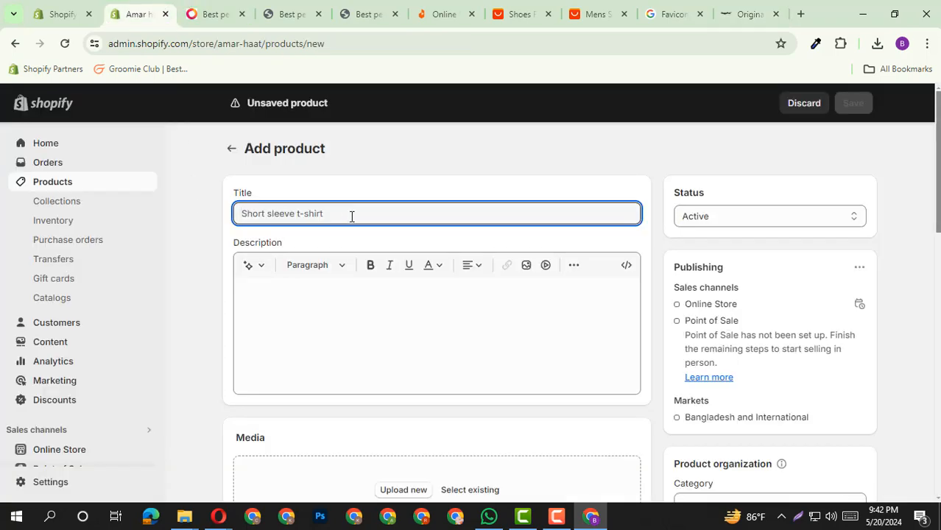
key(ctrl+v)
Step: Locate the new product's Description field and place the text cursor in its empty editor
click(352, 321)
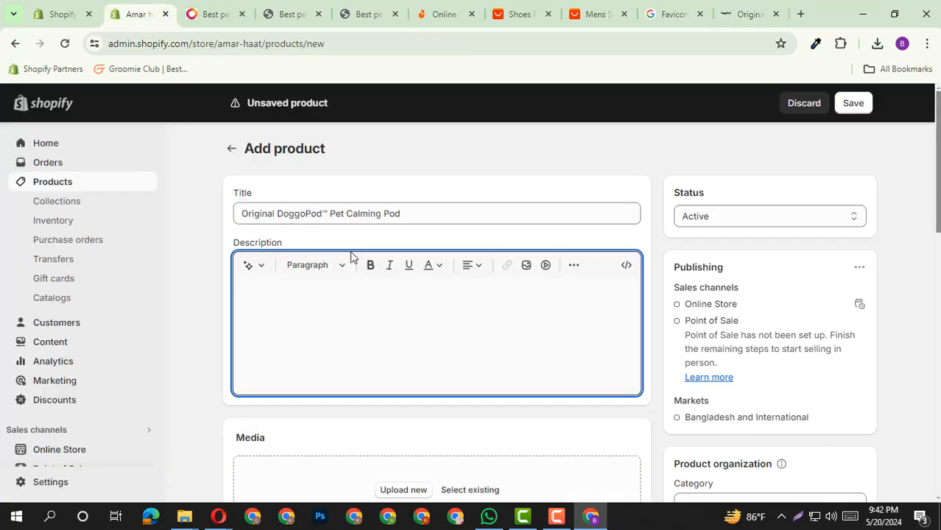
scroll(316, 224, down, 1)
drag(227, 177, 293, 170)
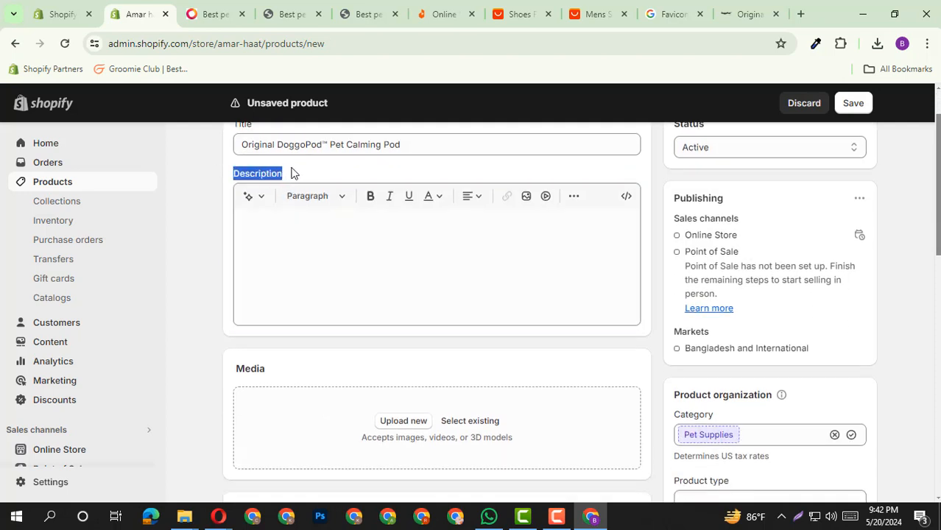
click(338, 223)
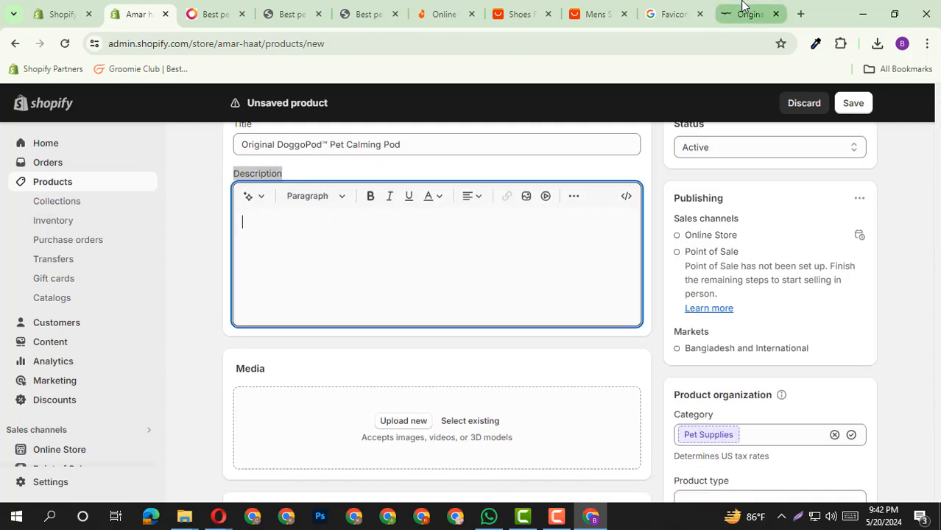
Step: Examine the Description section of the Mens Shoes Fashion Outdoor Casual Shoes listing on AliExpress
click(615, 9)
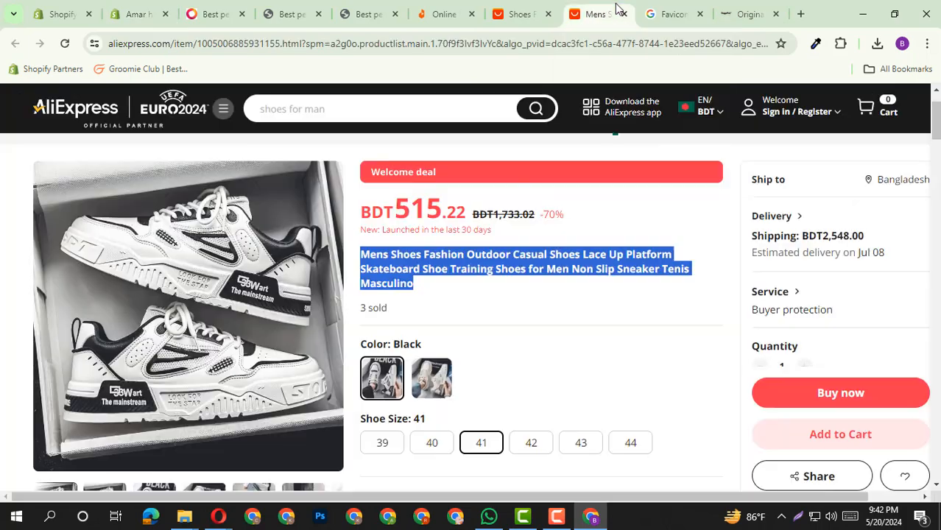
scroll(526, 296, down, 4)
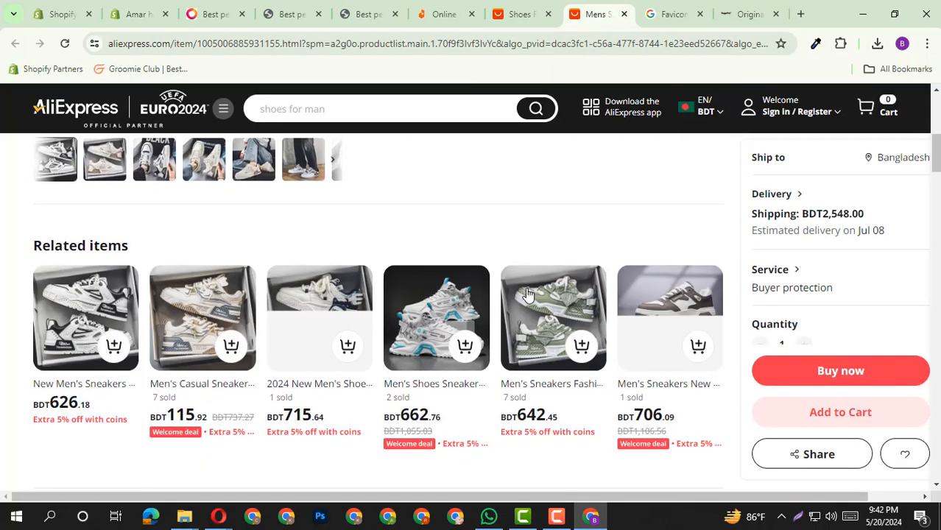
scroll(528, 294, up, 1)
scroll(528, 294, down, 8)
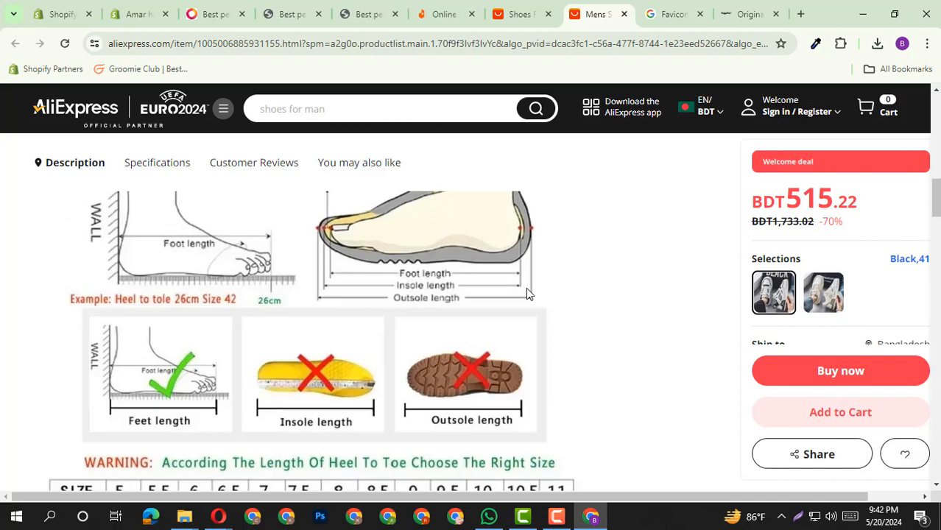
scroll(526, 294, up, 3)
scroll(526, 294, down, 4)
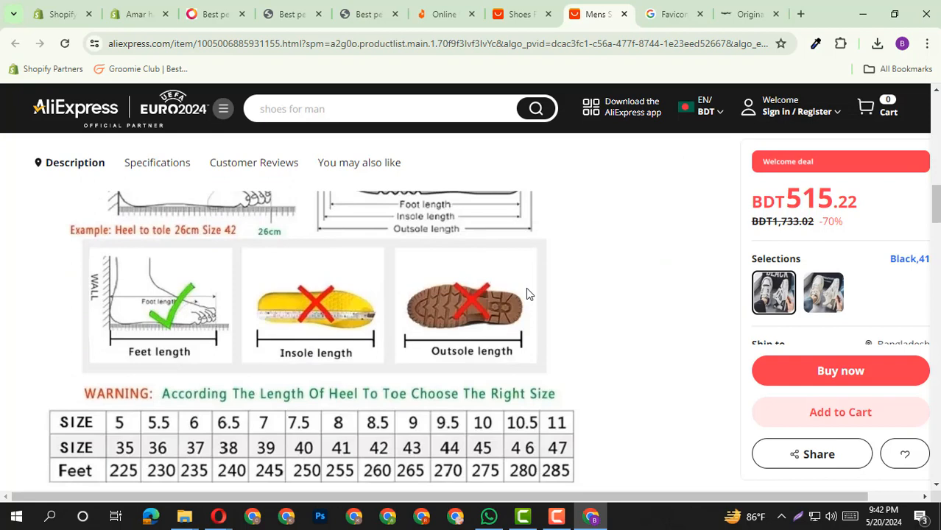
scroll(374, 266, up, 3)
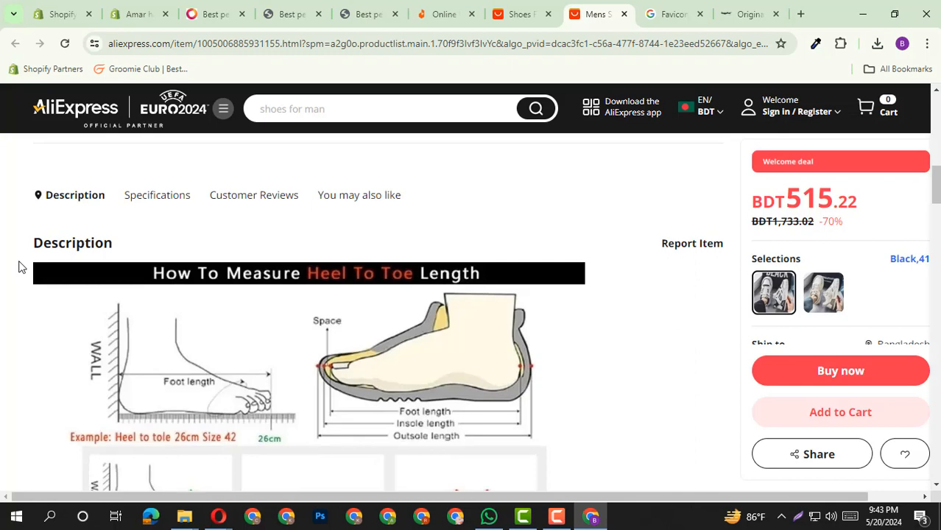
scroll(61, 276, up, 15)
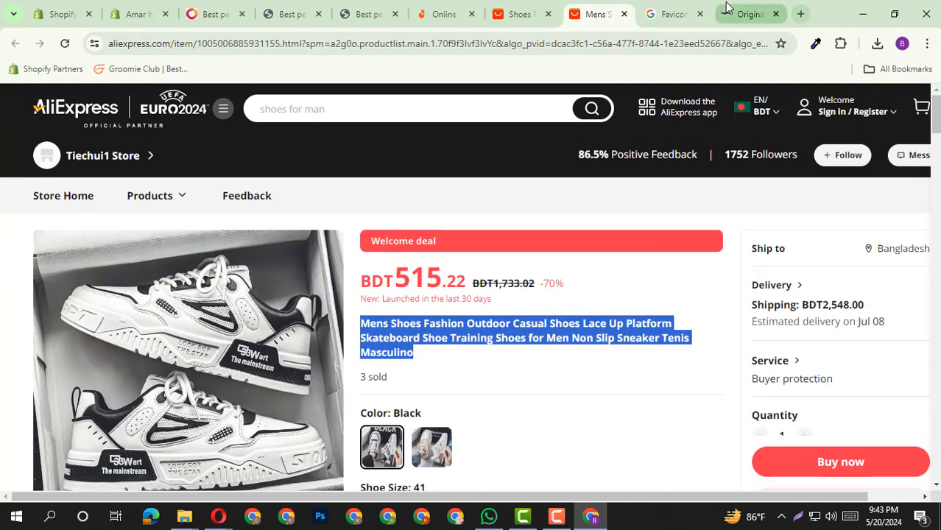
Step: Revisit the DoggoPod product page's title and open amazon.com in a new tab
click(746, 14)
triple_click(670, 292)
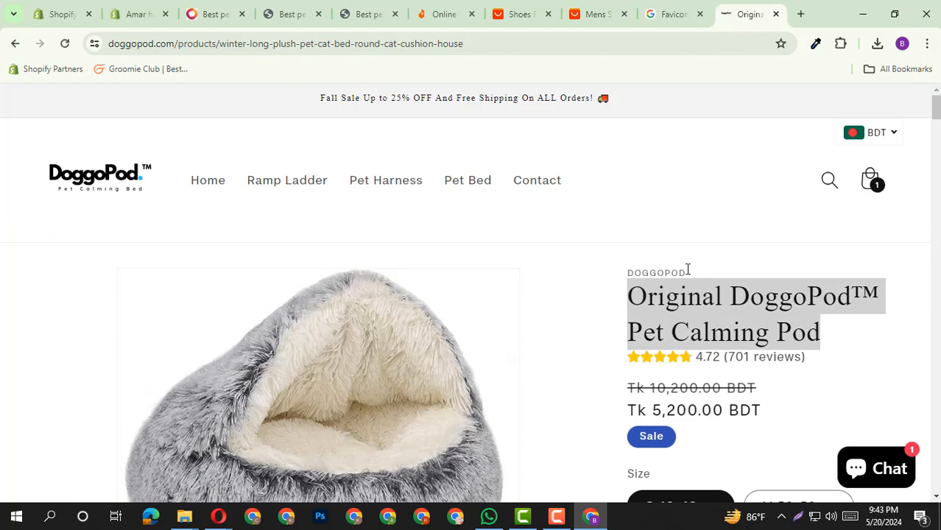
click(801, 14)
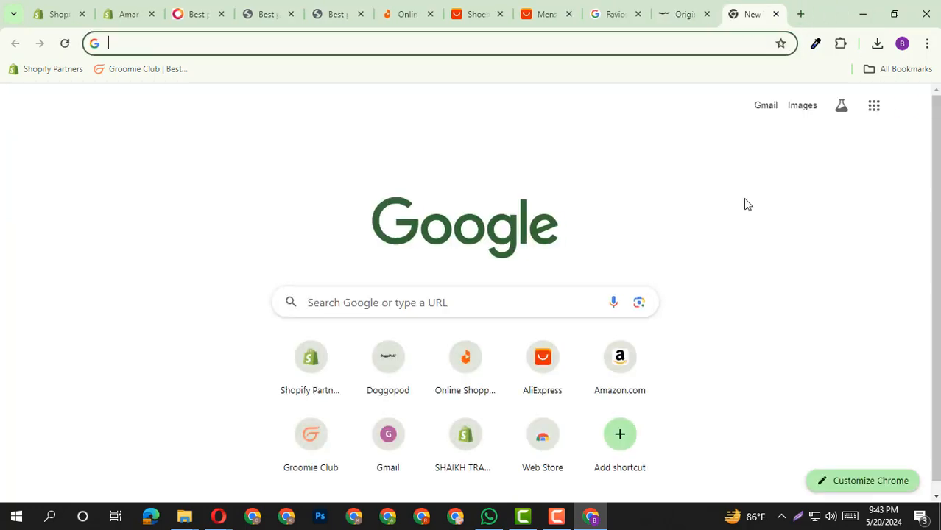
text(amazon.com)
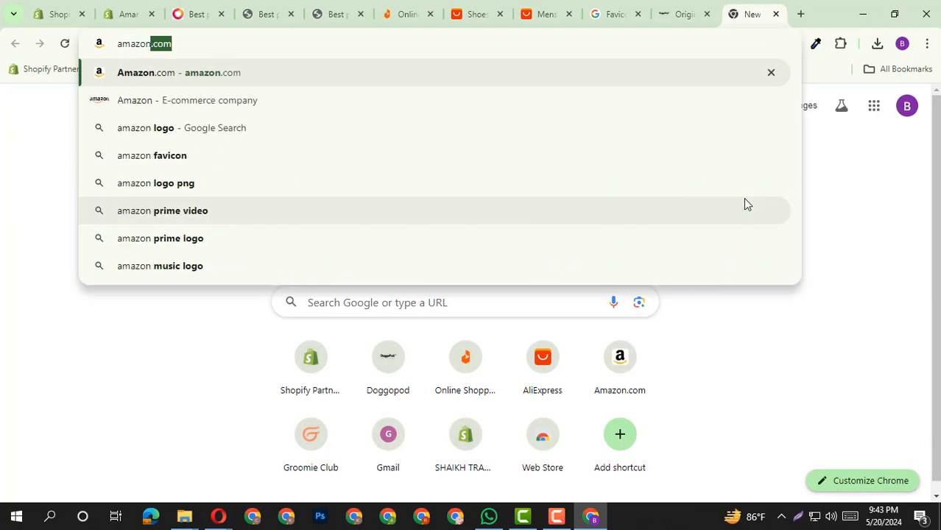
key(Return)
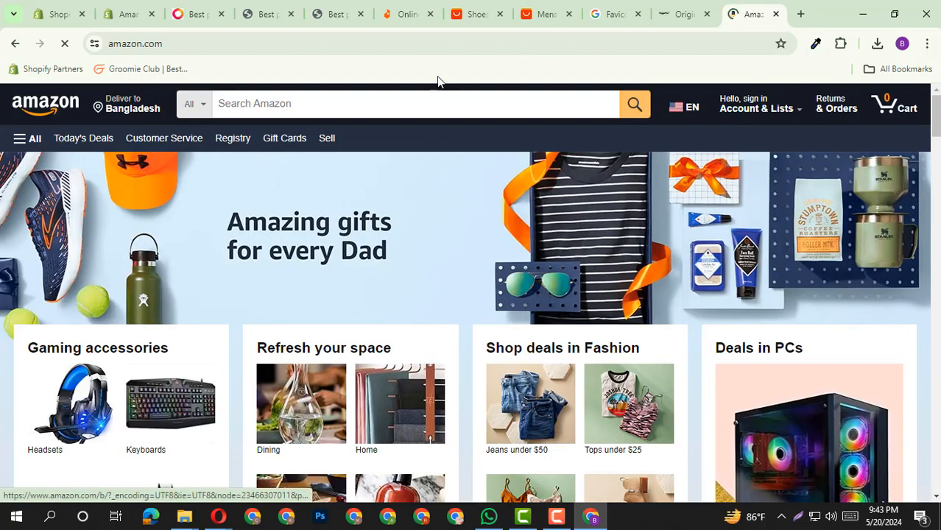
Step: Copy "Pet Calming Pod" from the DoggoPod product title and enter it as the Amazon search text
click(682, 13)
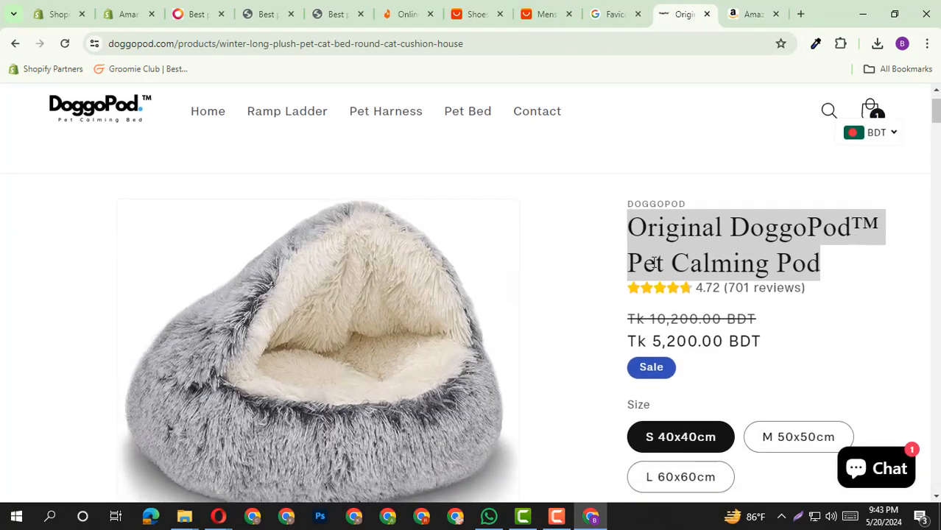
click(653, 263)
drag(627, 263, 829, 272)
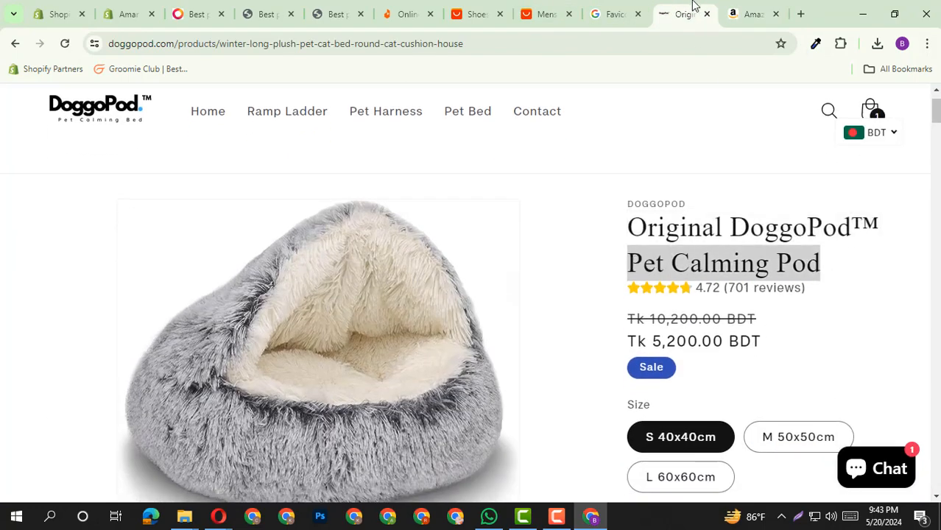
click(751, 13)
click(324, 102)
key(ctrl+v)
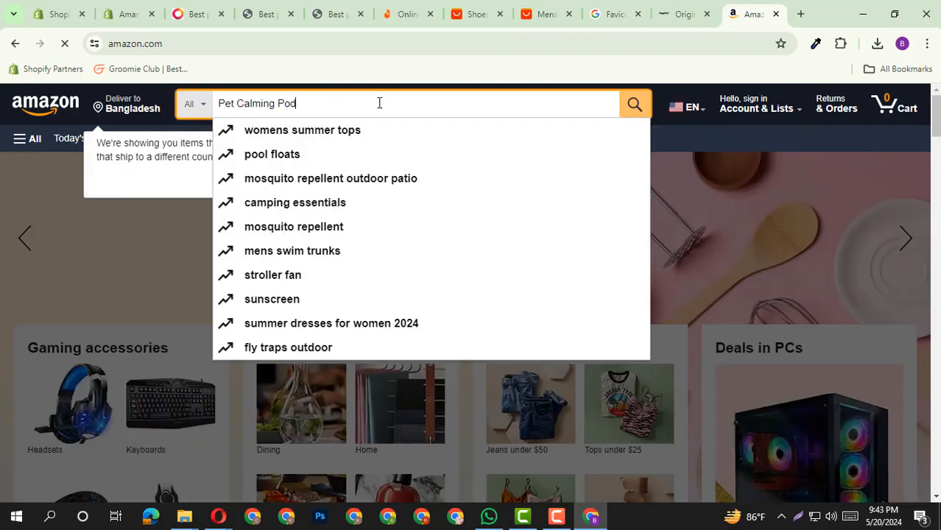
Step: Change Amazon's delivery location to US zip code 10001
click(127, 105)
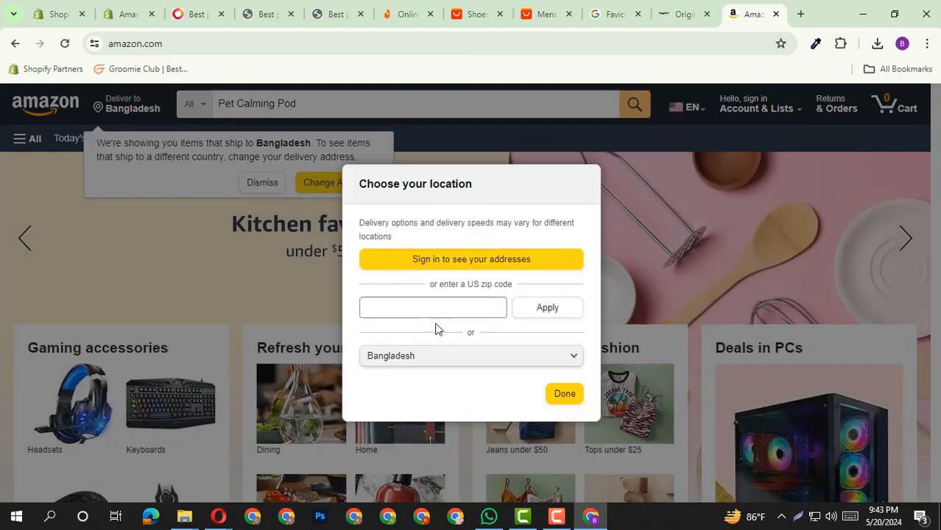
click(433, 316)
text(10001)
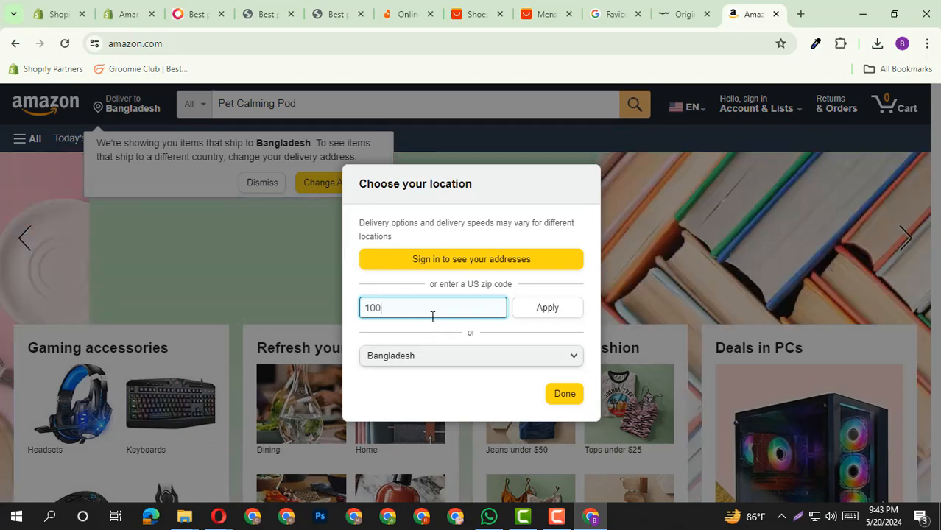
click(535, 318)
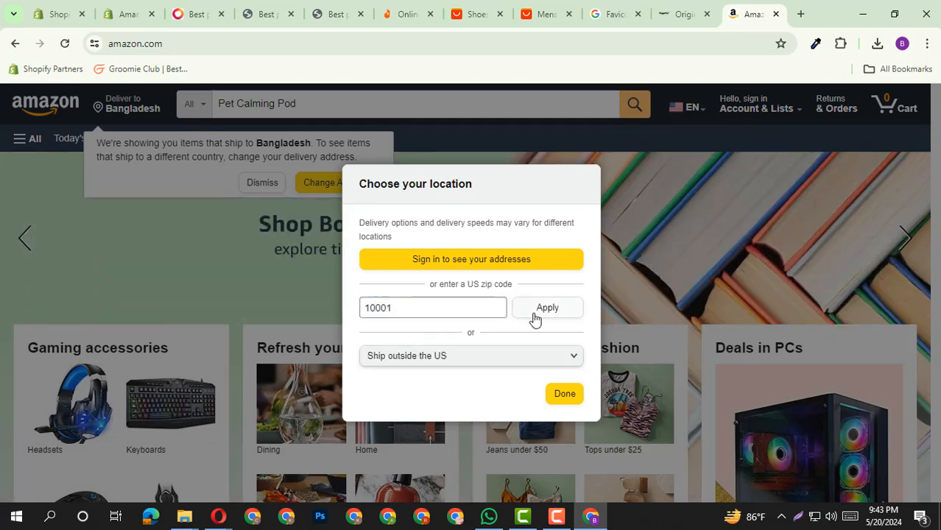
click(554, 353)
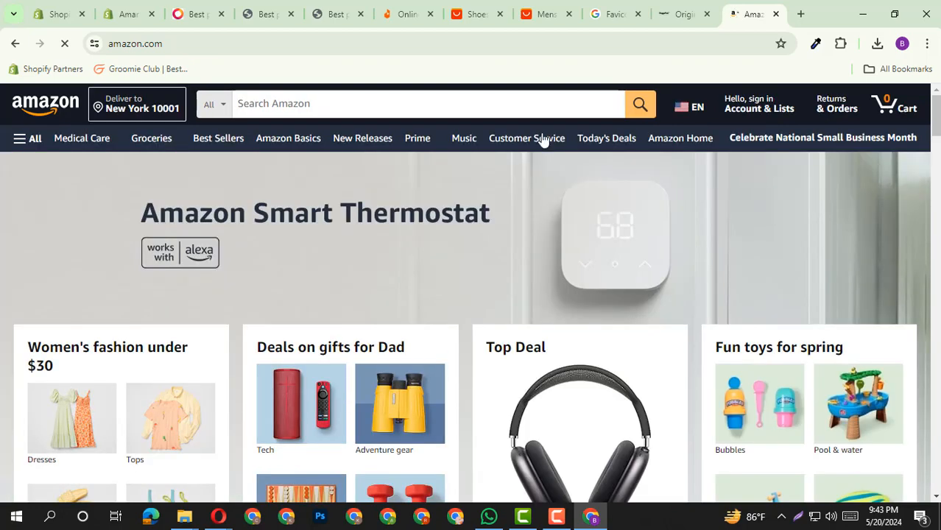
Step: Search Amazon for "Pet Calming Pod"
click(402, 101)
key(ctrl+v)
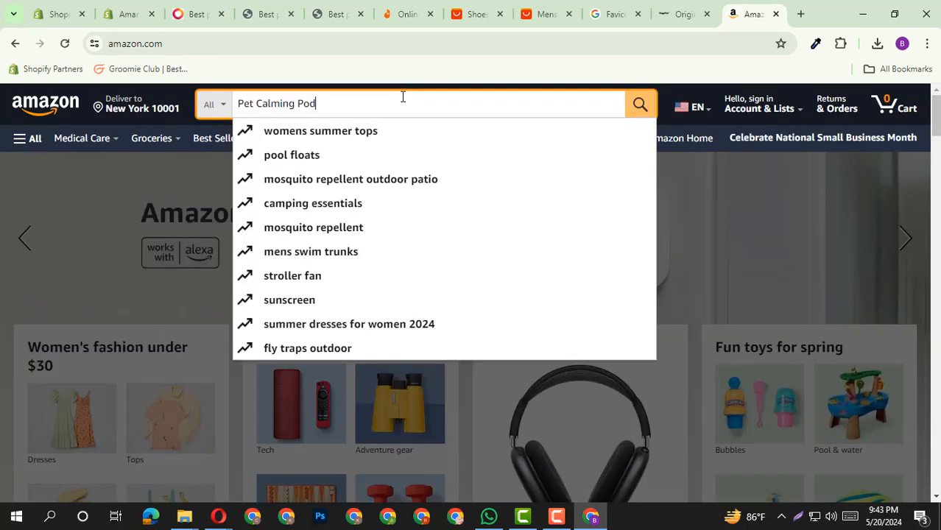
key(Return)
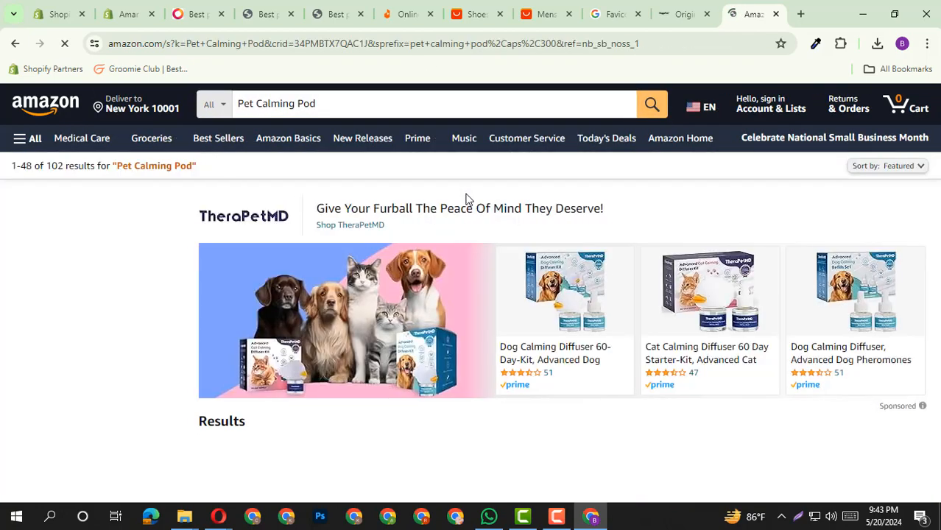
Step: Find the Western Home Faux Fur Dog Bed & Cat Bed in the search results and open it in a new tab
scroll(465, 199, down, 8)
scroll(466, 199, down, 15)
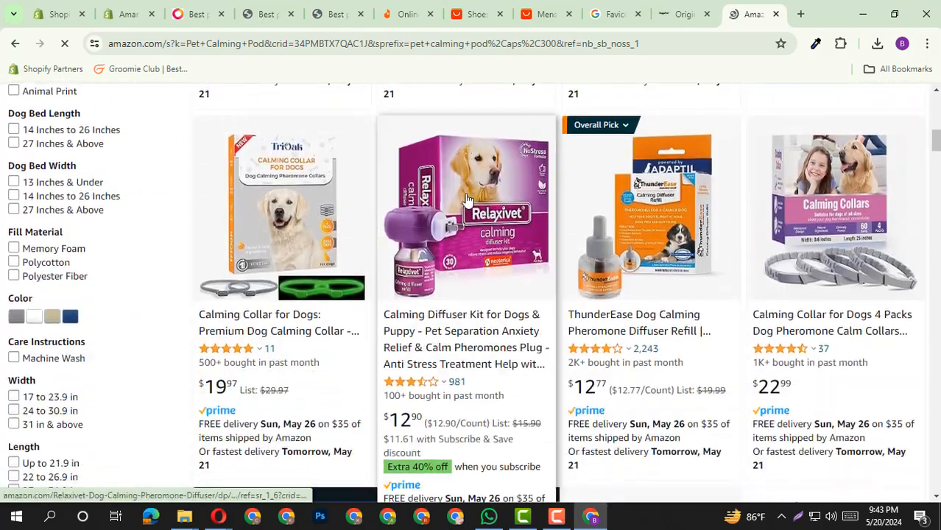
scroll(467, 200, down, 4)
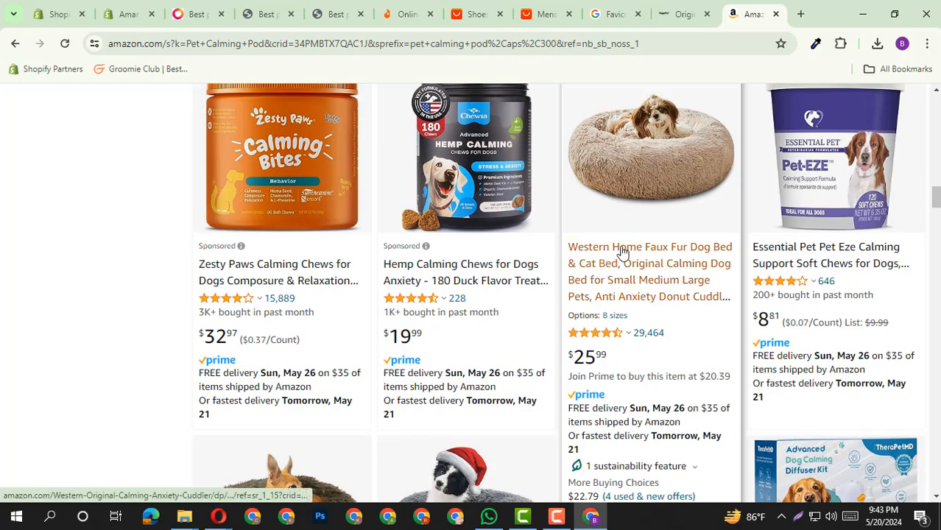
right_click(624, 254)
click(630, 264)
Step: Open the Calming Self Warming Kitten Bed, Round Hooded Cat Bed Cave result in a new tab and switch to it
scroll(630, 258, down, 3)
scroll(630, 258, down, 8)
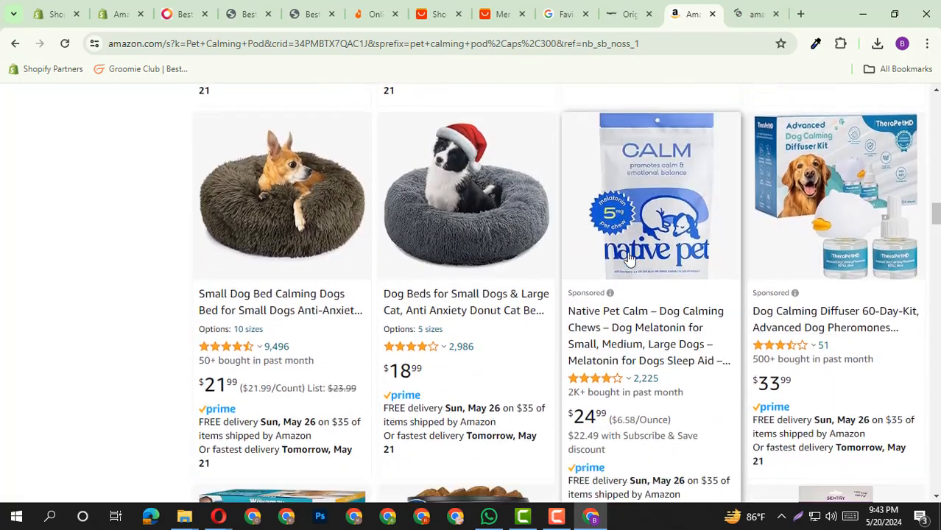
scroll(660, 337, up, 2)
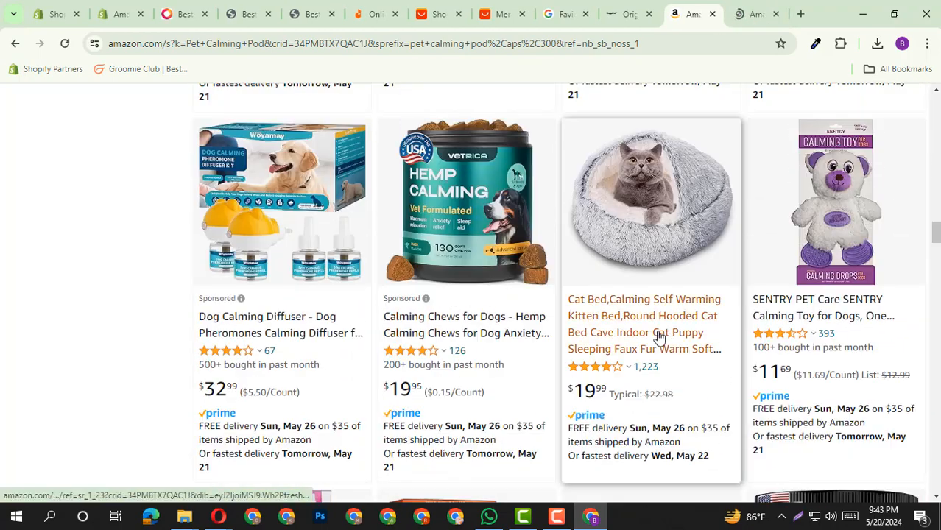
right_click(647, 319)
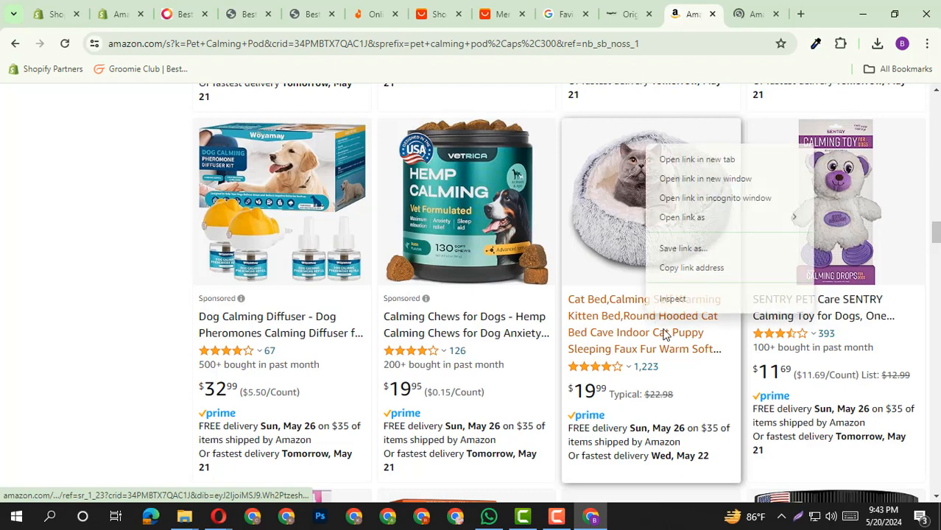
click(696, 159)
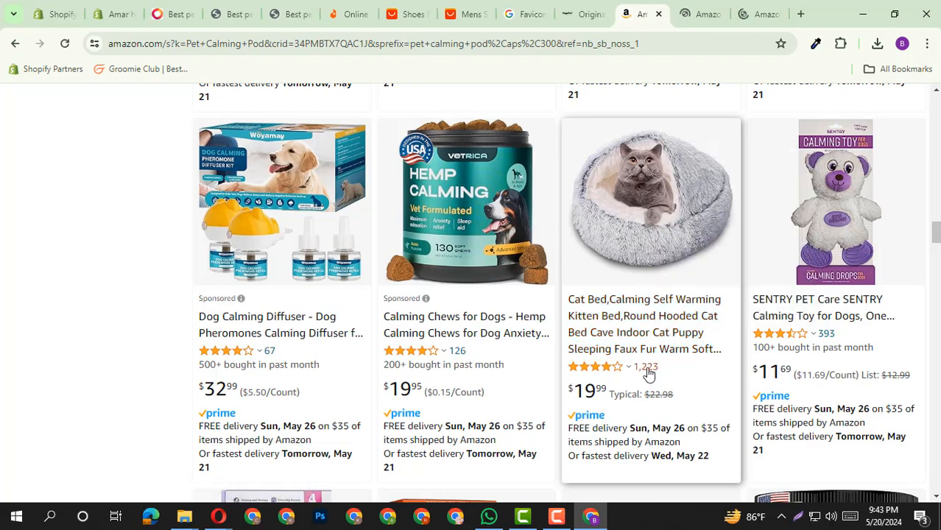
scroll(643, 368, down, 1)
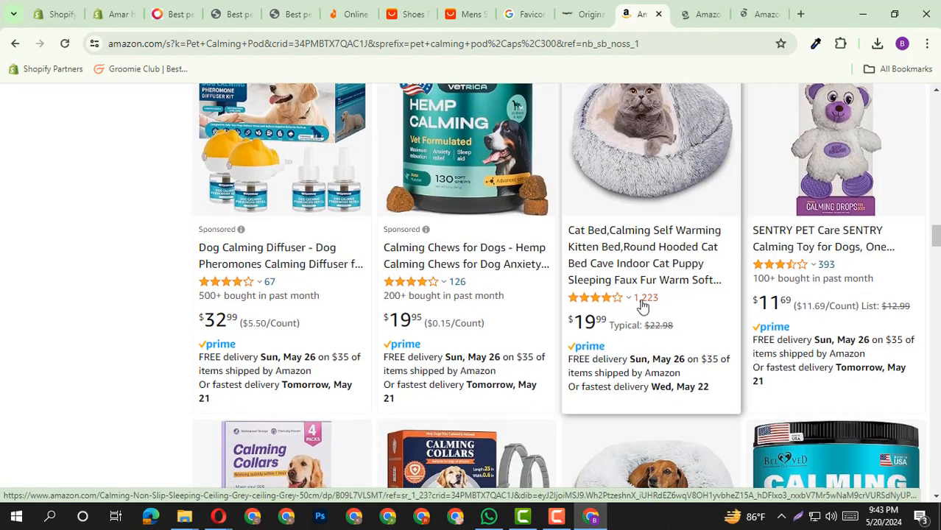
click(759, 14)
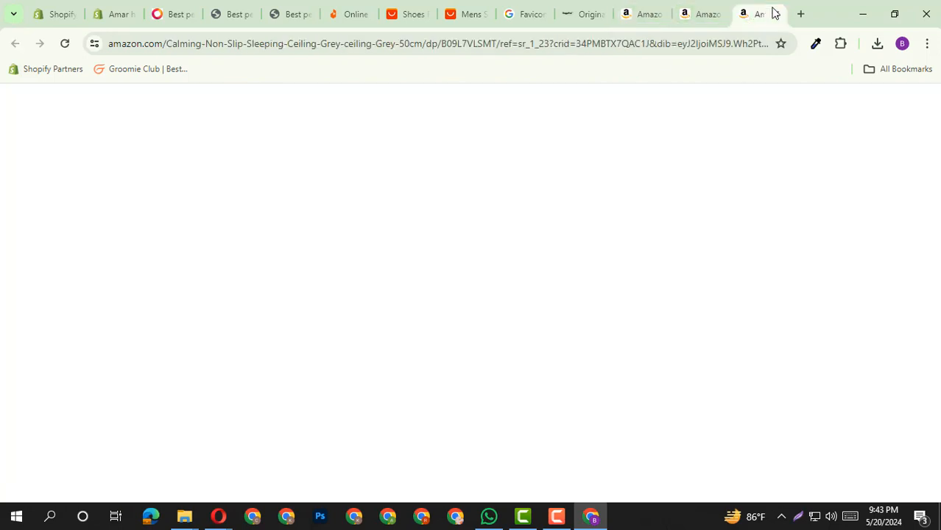
Step: Copy the cat bed listing's "About this item" section into the Description of the new Shopify product
scroll(540, 269, down, 7)
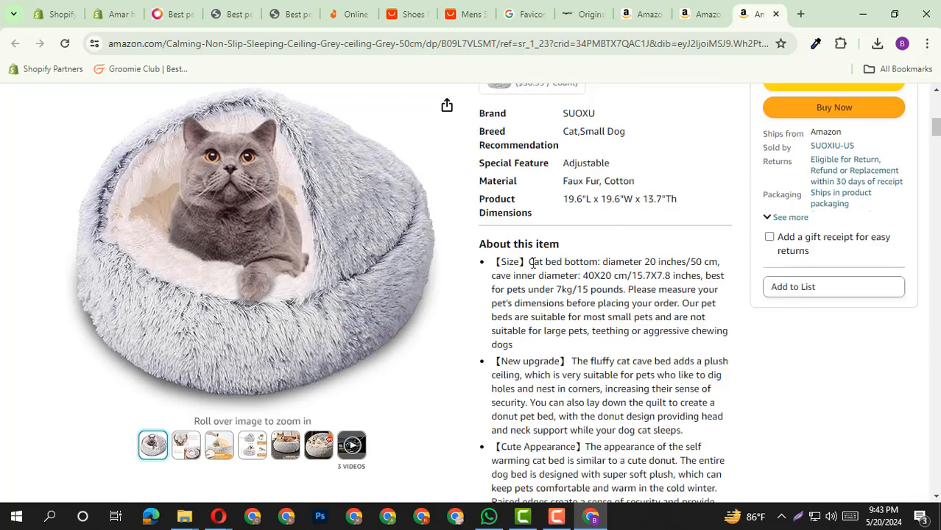
drag(480, 243, 574, 332)
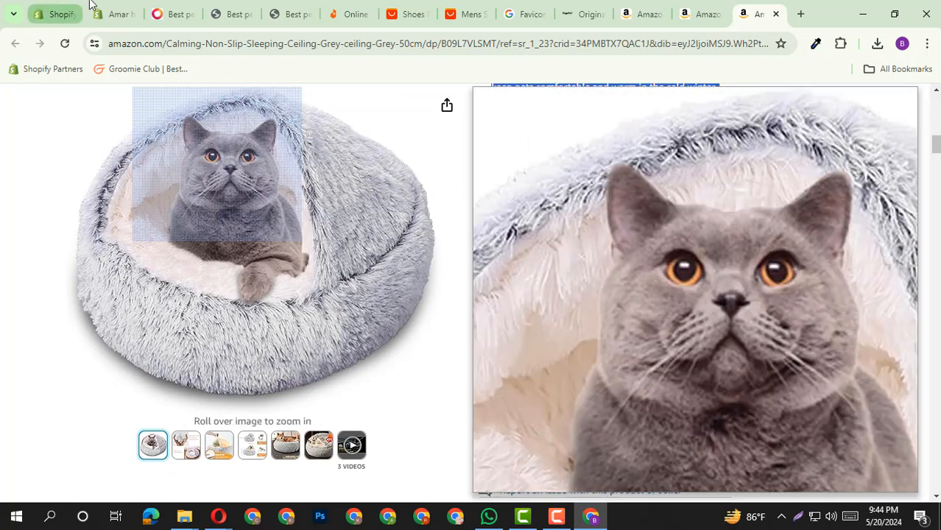
click(110, 14)
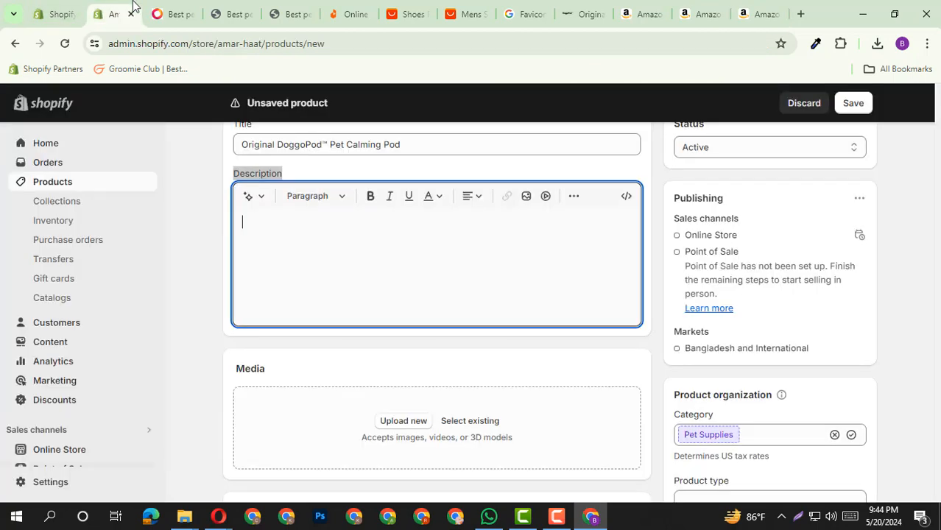
key(ctrl+v)
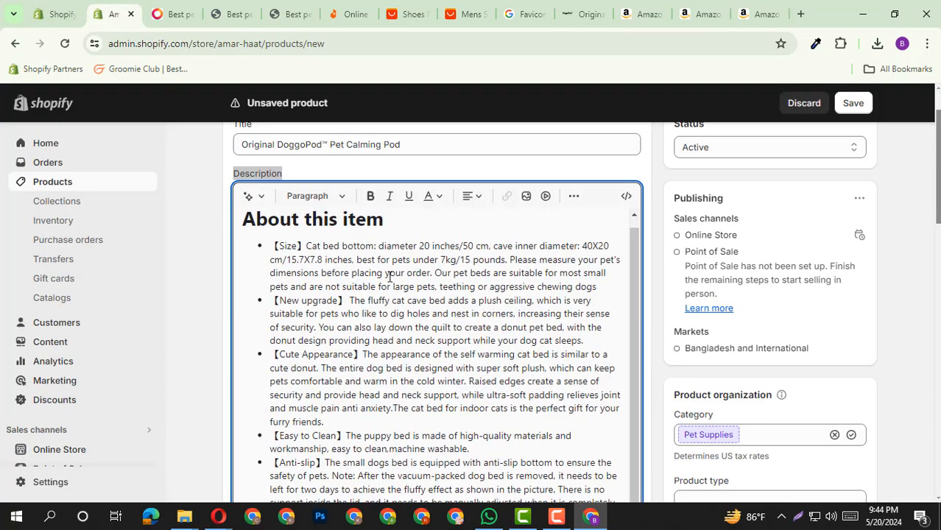
scroll(390, 277, down, 5)
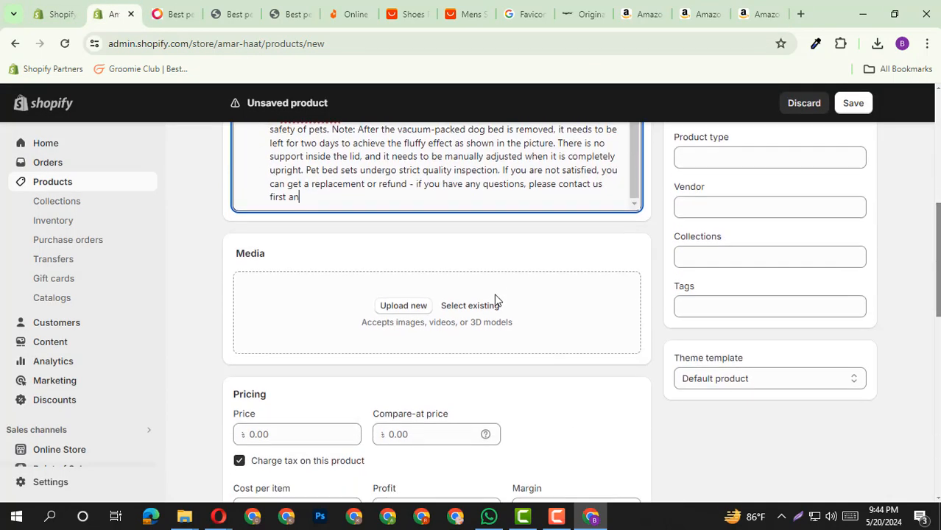
Step: Clear the whole "About this item" text from the new product's Description
scroll(495, 298, up, 6)
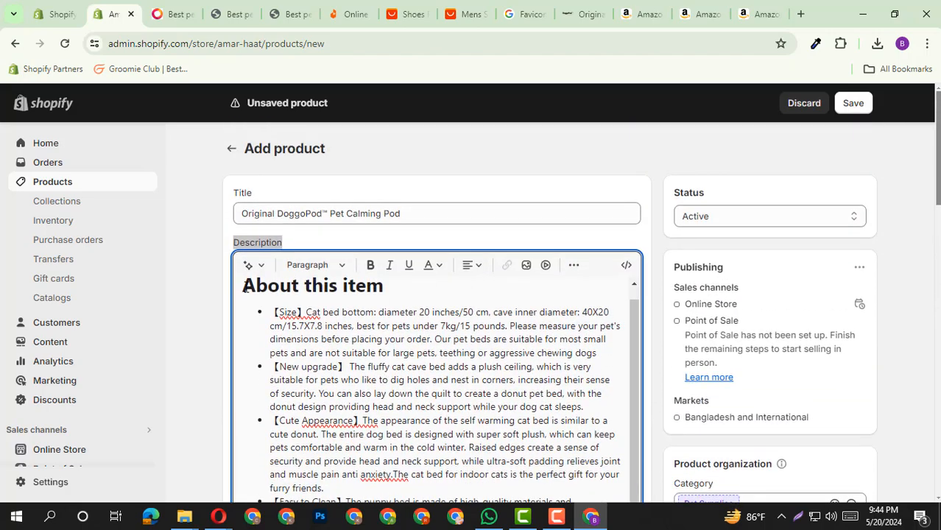
drag(244, 287, 301, 420)
scroll(402, 325, down, 3)
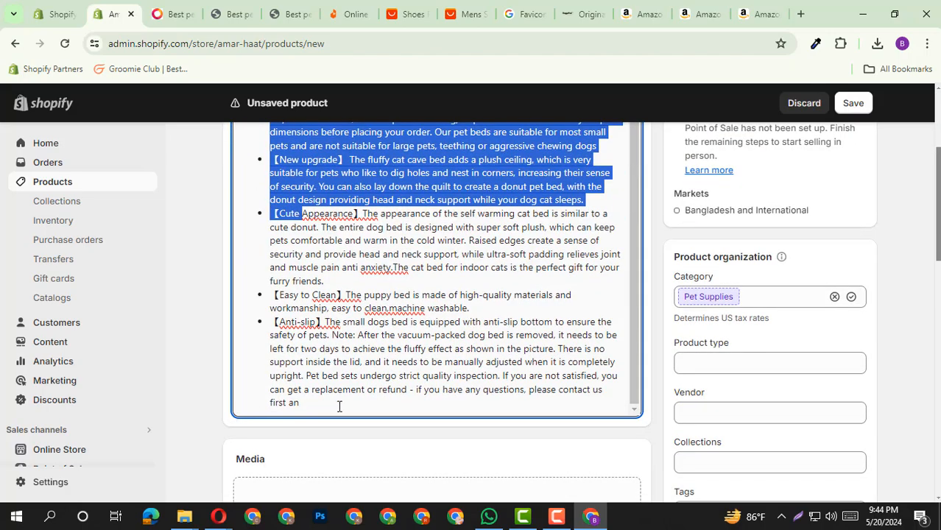
scroll(368, 362, down, 2)
scroll(391, 336, up, 2)
scroll(318, 401, up, 3)
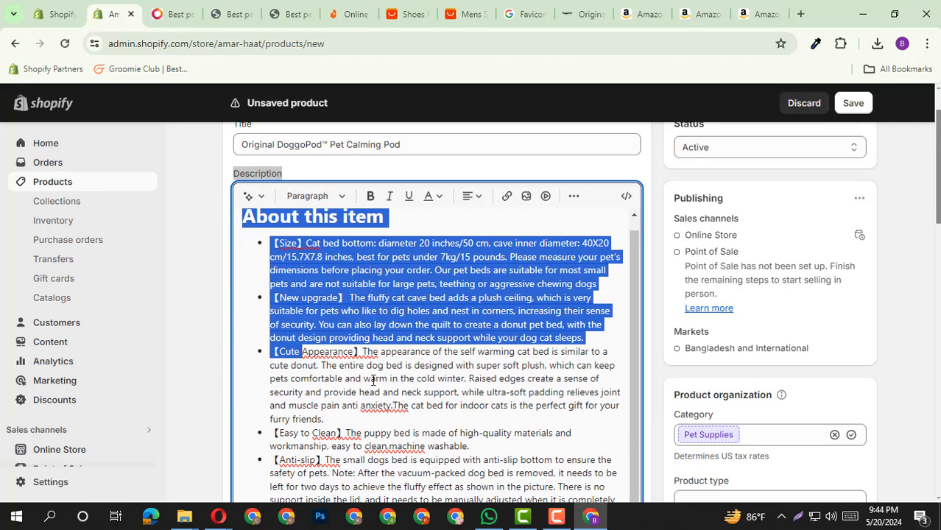
scroll(319, 410, down, 3)
drag(310, 410, 241, 123)
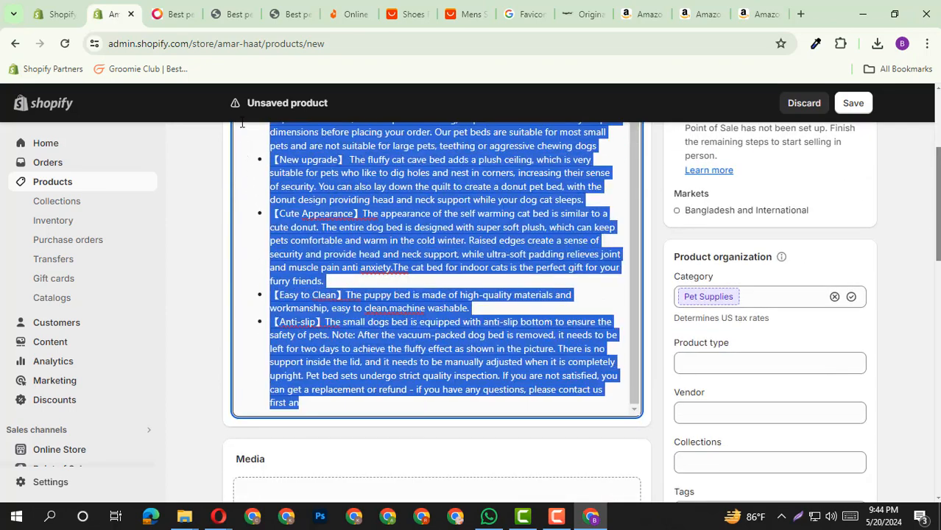
scroll(364, 277, up, 3)
key(BackSpace)
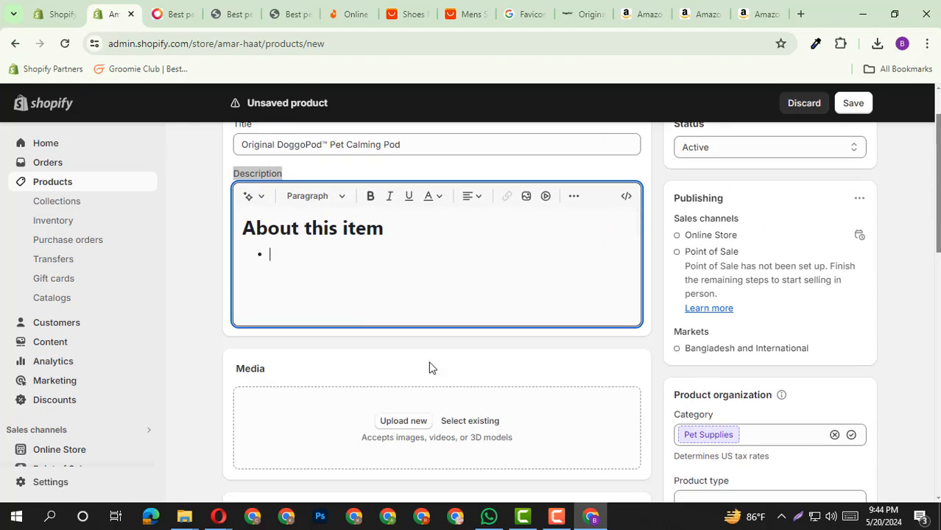
drag(399, 236, 243, 226)
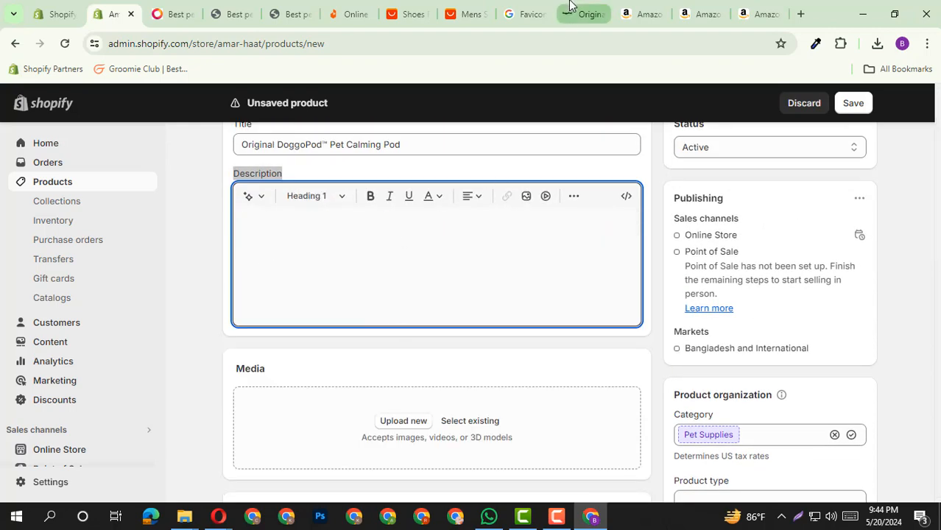
Step: Copy the full product description, from the pet size lines through the "Order yours today" paragraph, from the DoggoPod page into the Shopify product's Description
click(570, 6)
scroll(650, 294, down, 8)
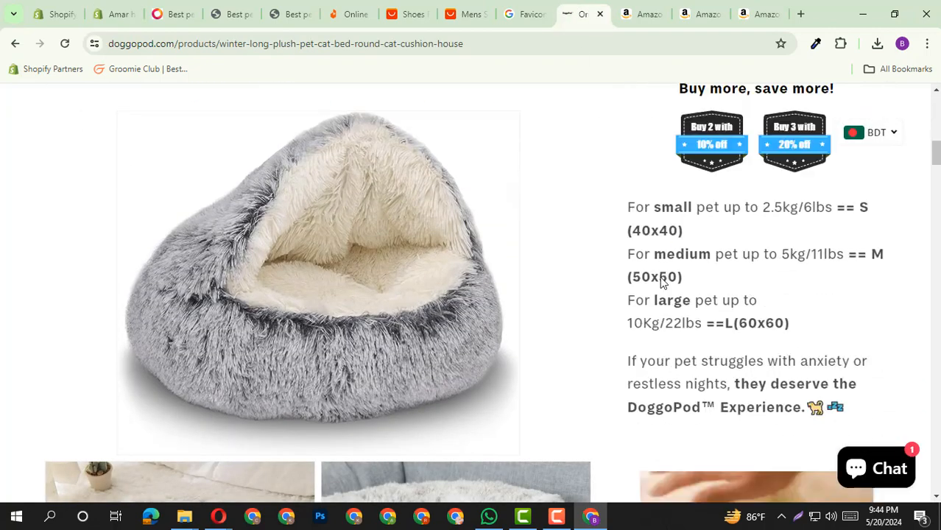
drag(627, 180, 766, 221)
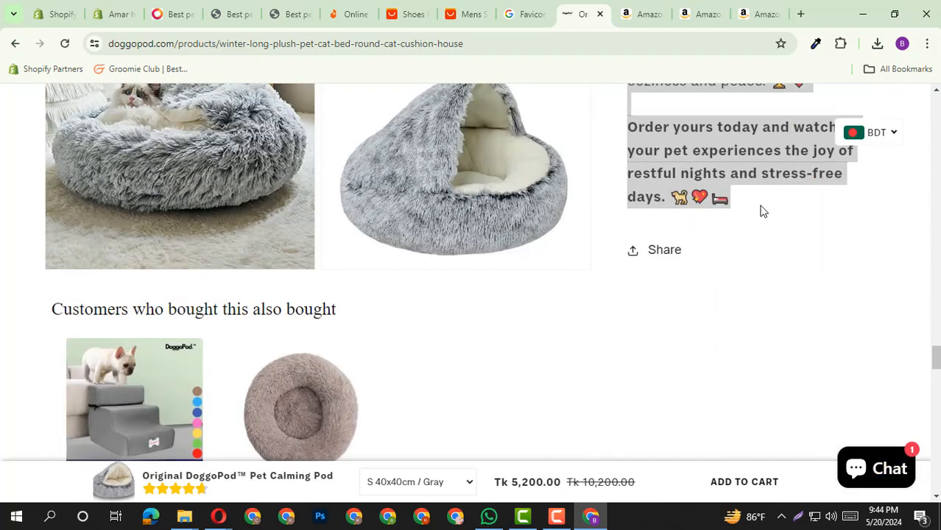
click(116, 14)
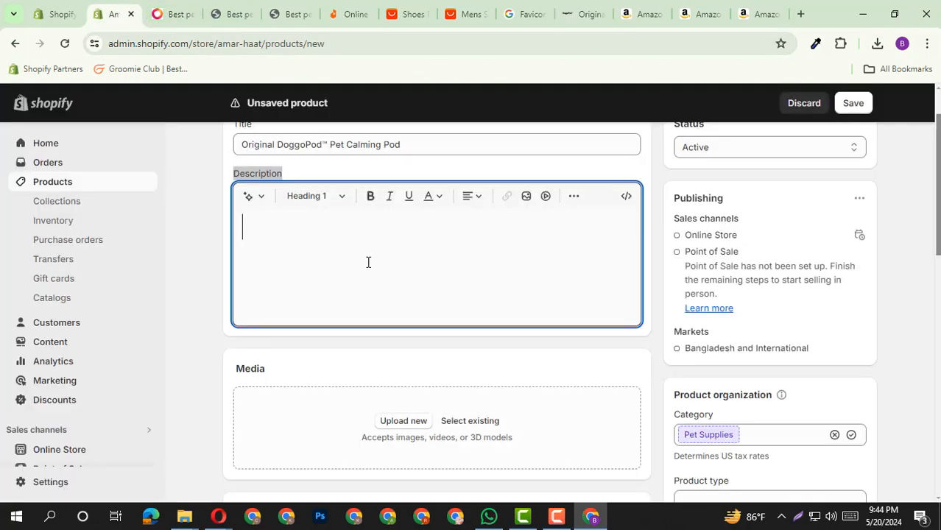
key(ctrl+v)
scroll(508, 307, up, 15)
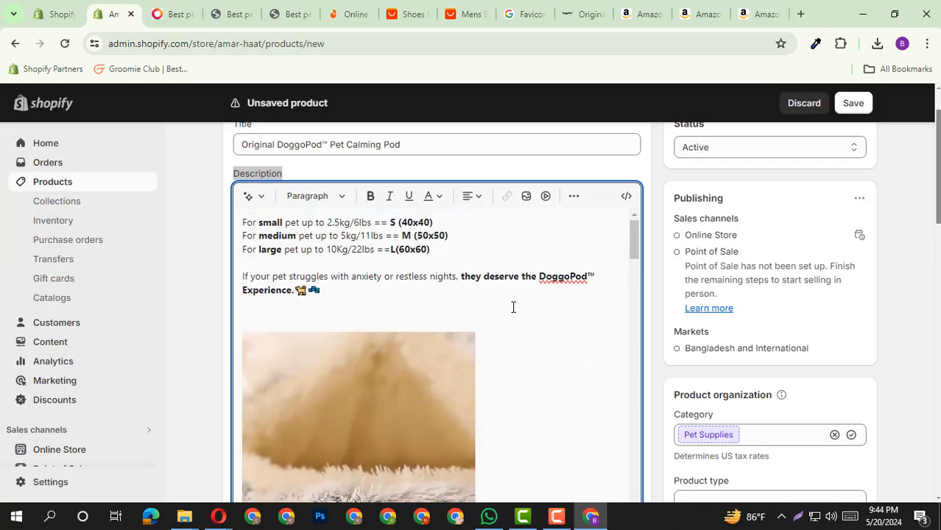
Step: Remove the bold formatting from the small, medium and large words and the S (40x40), M (50x50) and L(60x60) sizes in the Description
scroll(513, 307, up, 1)
click(265, 292)
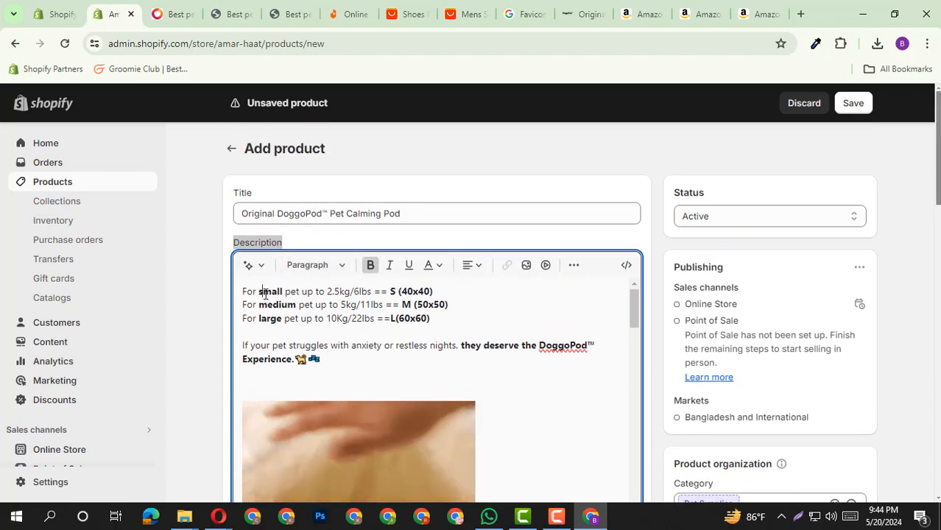
double_click(265, 293)
click(370, 265)
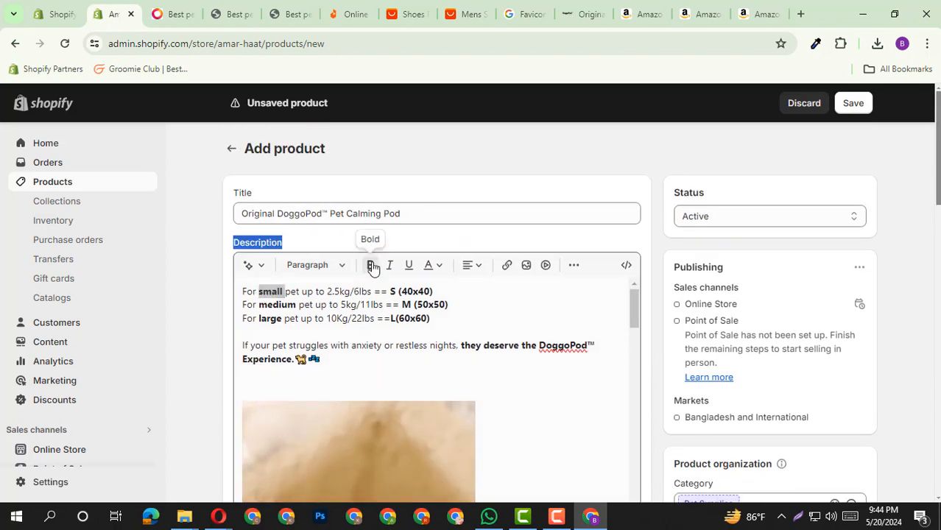
drag(432, 292, 389, 292)
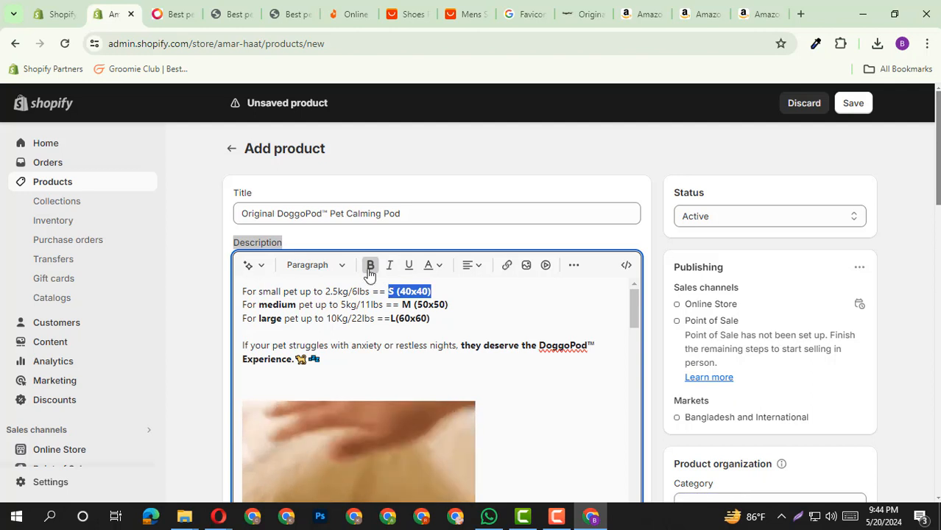
click(371, 265)
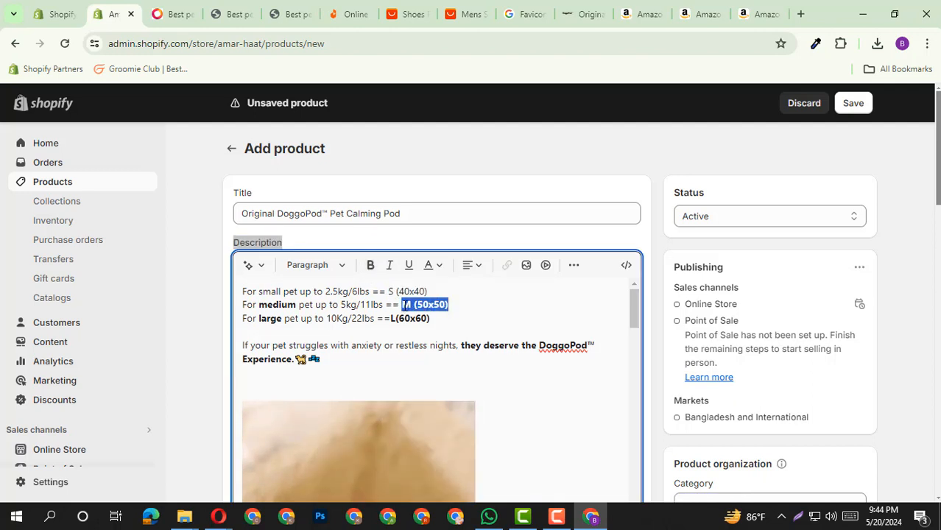
click(370, 265)
drag(430, 318, 390, 318)
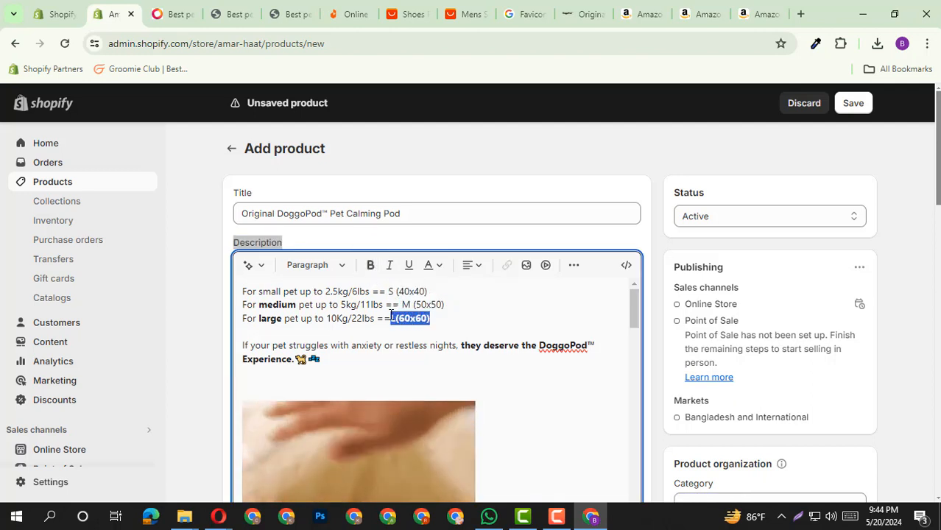
double_click(277, 304)
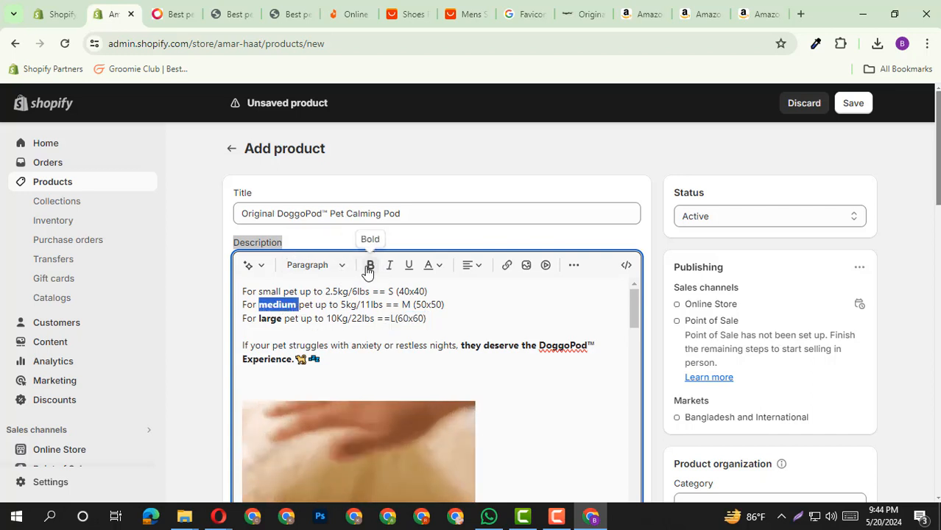
click(371, 265)
click(370, 265)
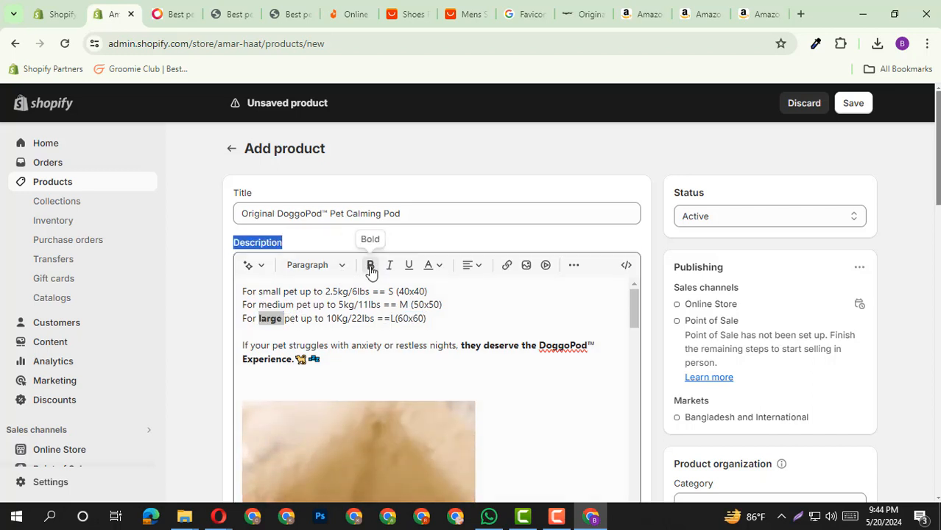
click(495, 317)
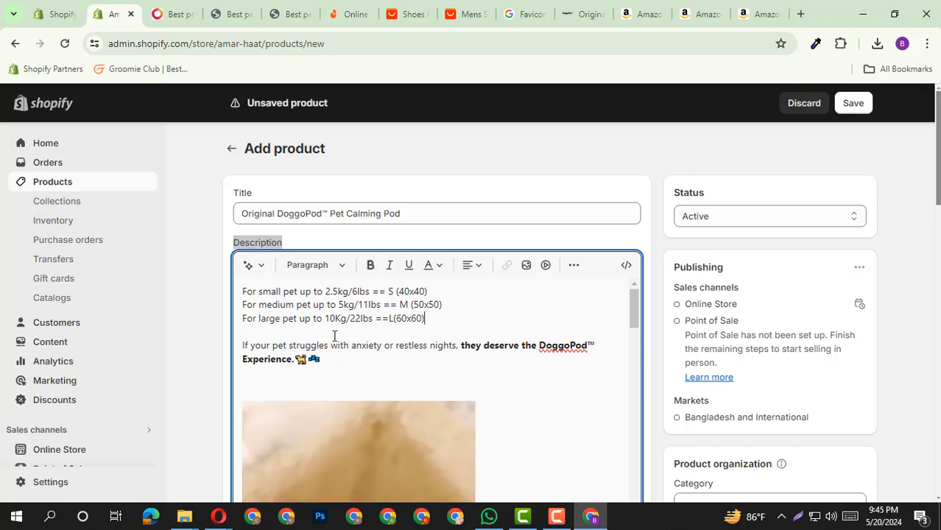
Step: Try rephrasing the Description's small-pet size line with the AI text generator
scroll(500, 355, down, 3)
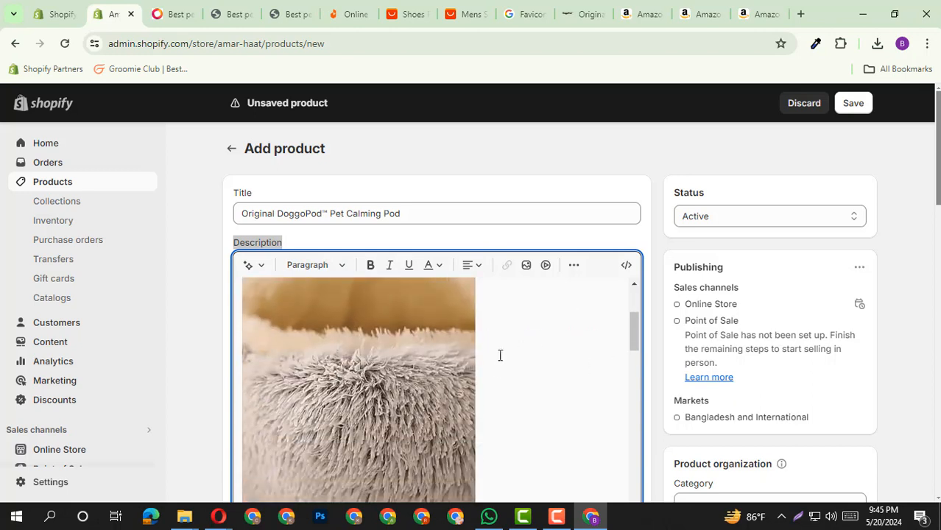
scroll(500, 355, up, 3)
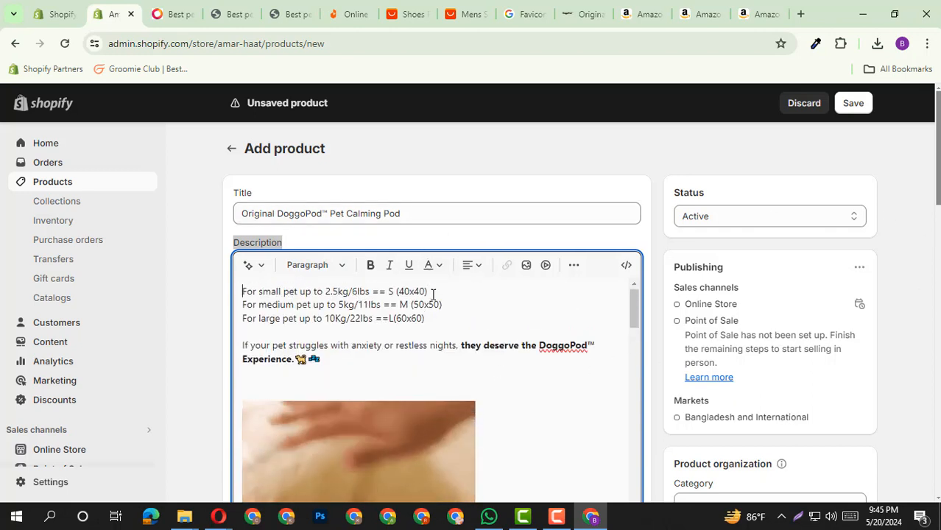
drag(433, 289, 262, 291)
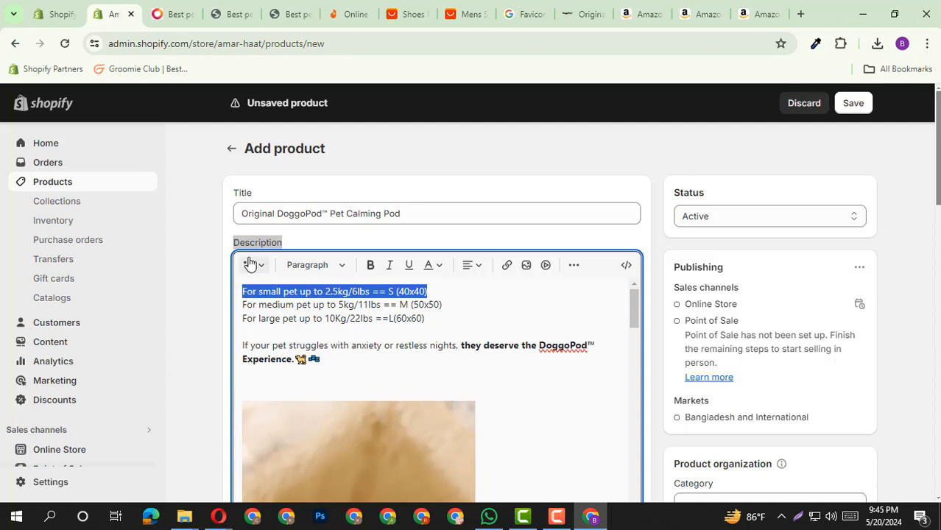
click(257, 266)
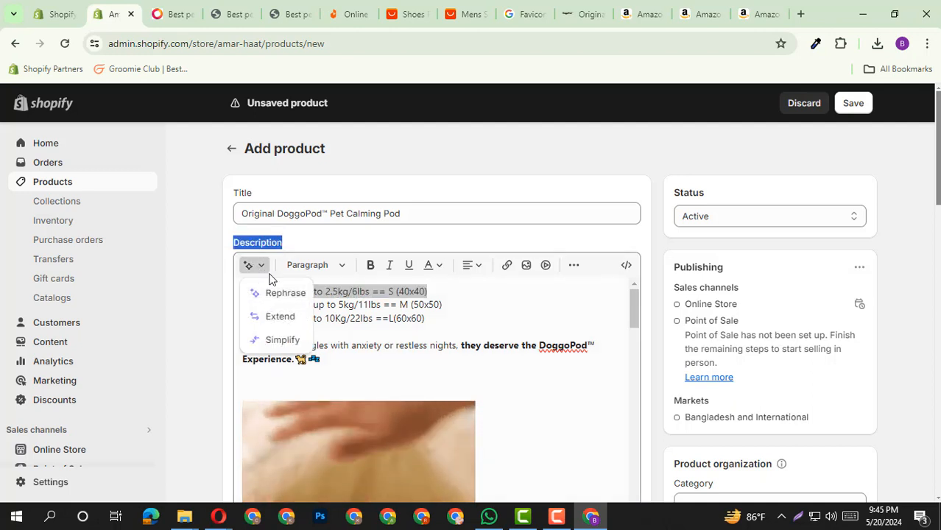
click(280, 293)
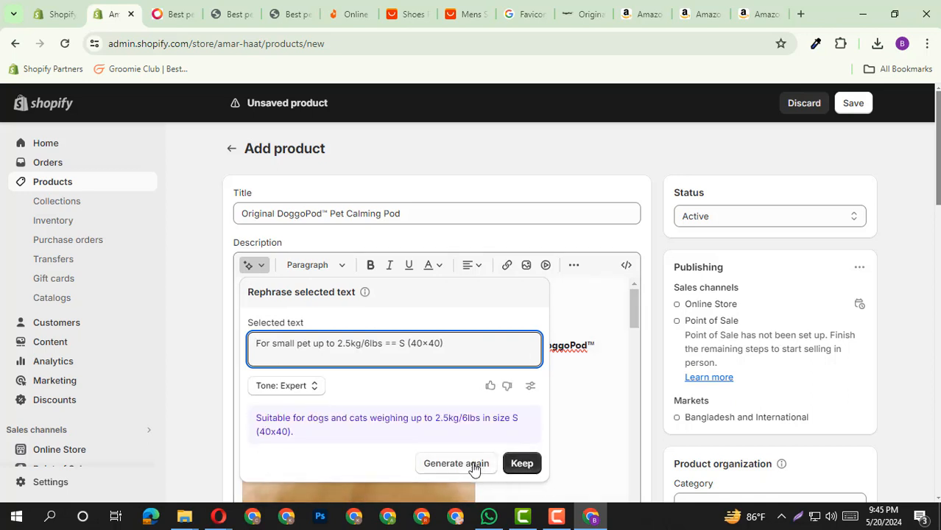
click(596, 354)
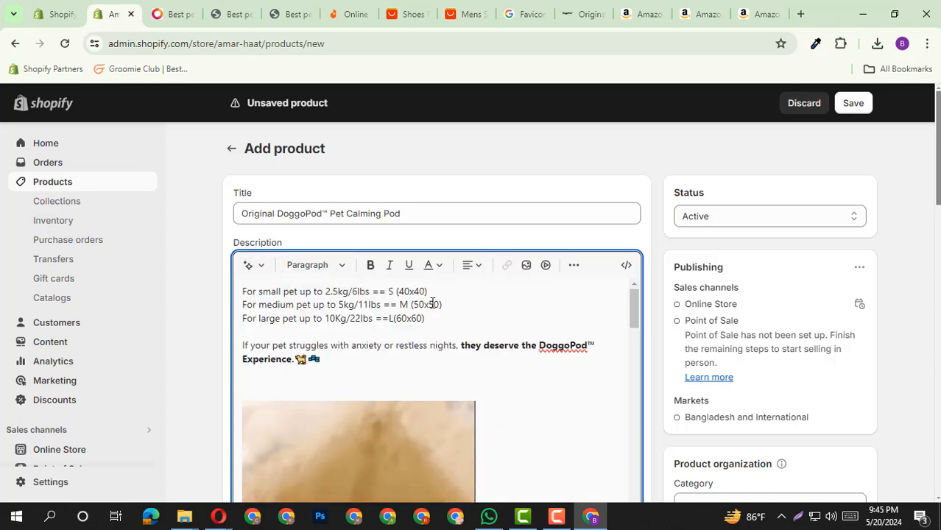
Step: Try the Heading 1 style and then Heading 2 on the pet size lines of the Description
drag(434, 292, 243, 291)
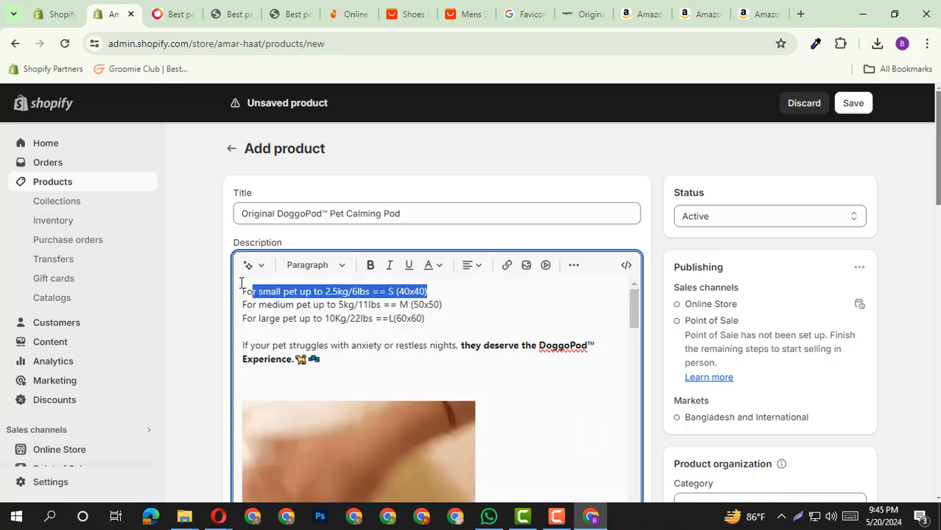
click(336, 265)
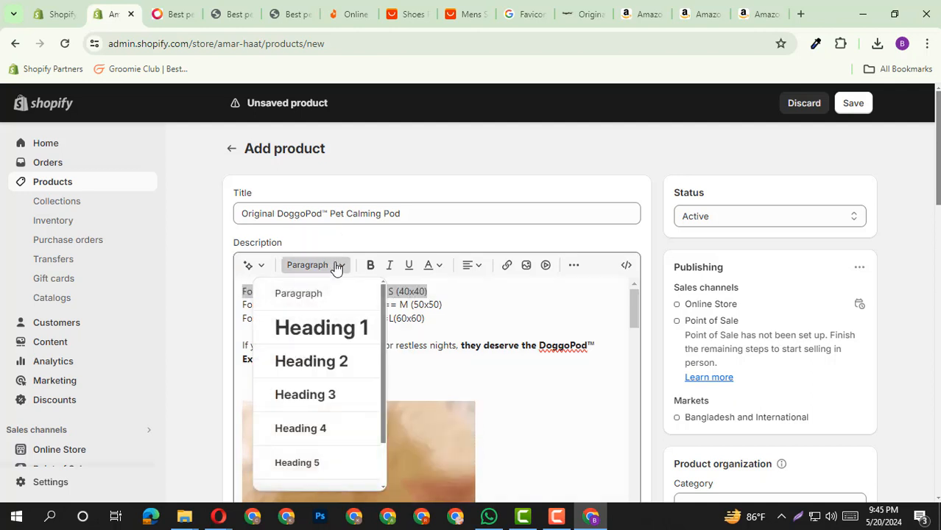
click(321, 332)
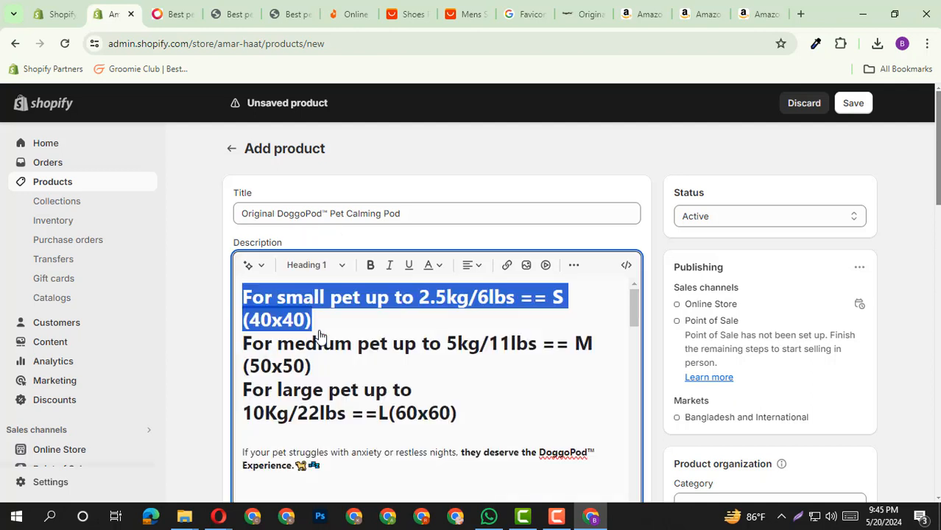
click(345, 266)
scroll(324, 398, down, 2)
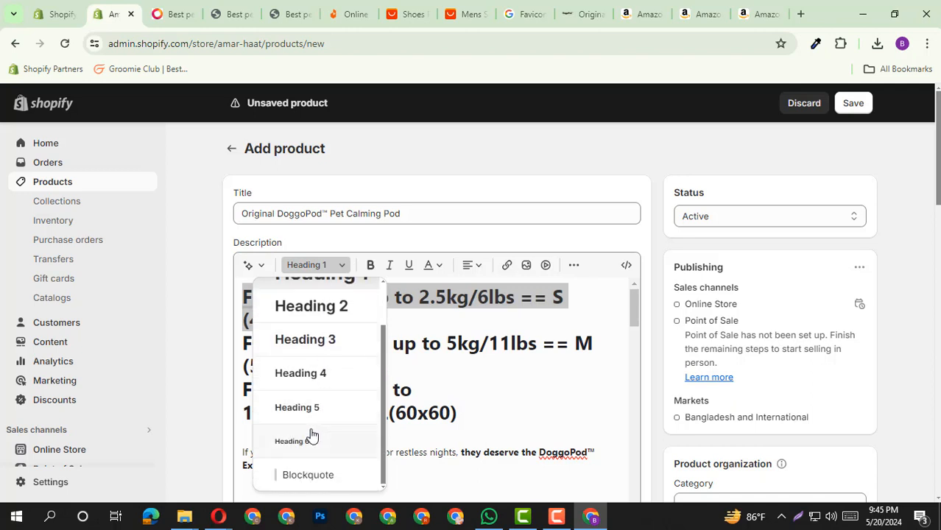
scroll(317, 427, up, 2)
scroll(328, 389, down, 2)
scroll(308, 418, up, 2)
click(308, 362)
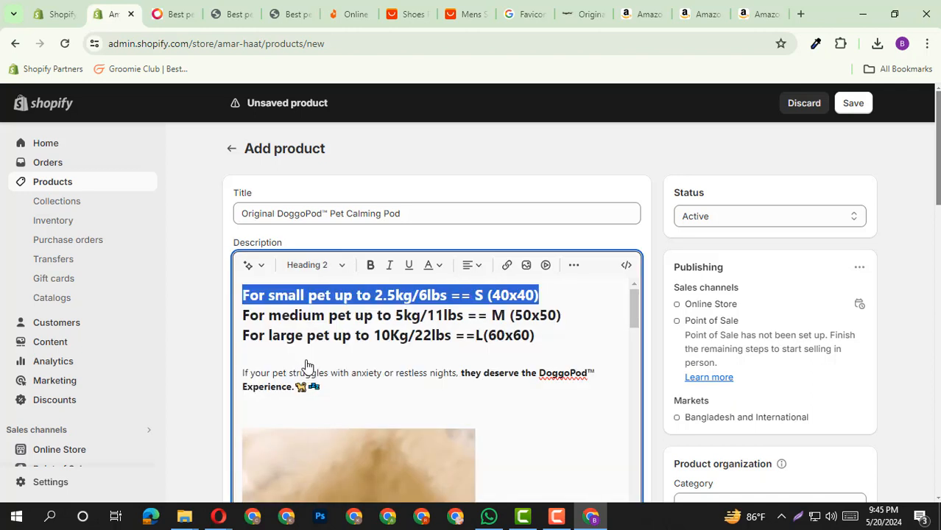
Step: Try the Heading 3 style on the pet size lines of the Description
drag(552, 294, 237, 295)
click(326, 266)
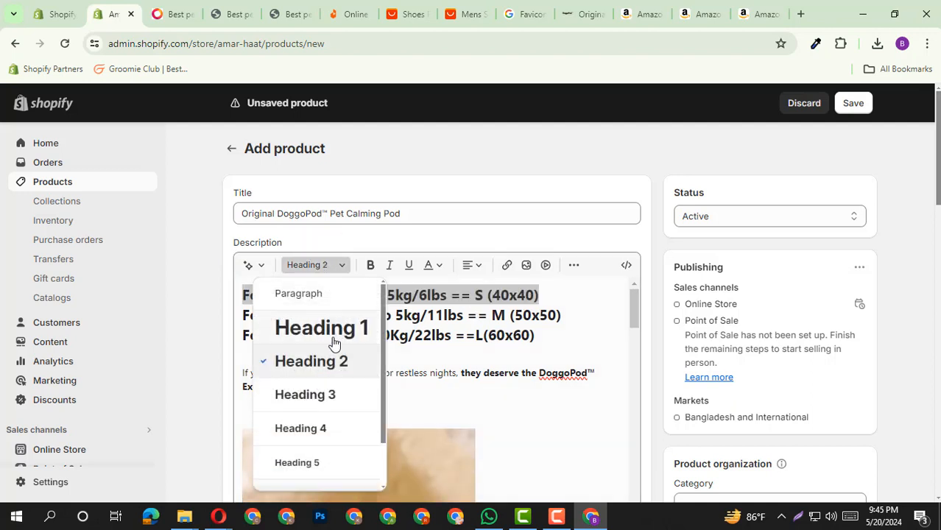
click(322, 397)
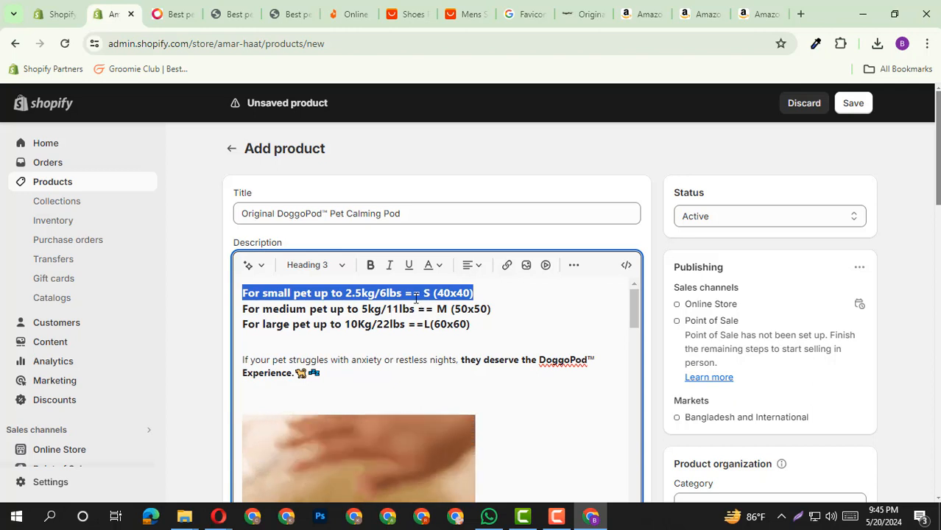
Step: Set the pet size lines of the Description to the Heading 4 style
click(478, 292)
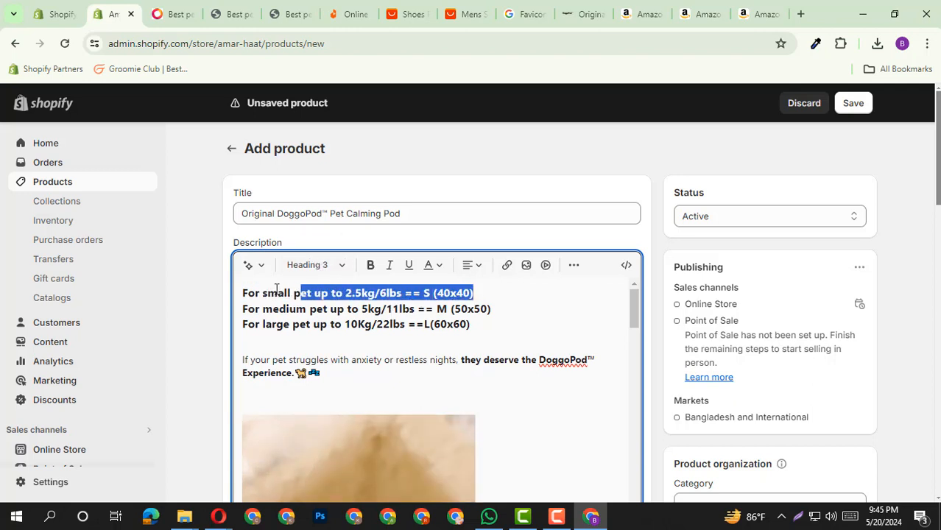
click(316, 265)
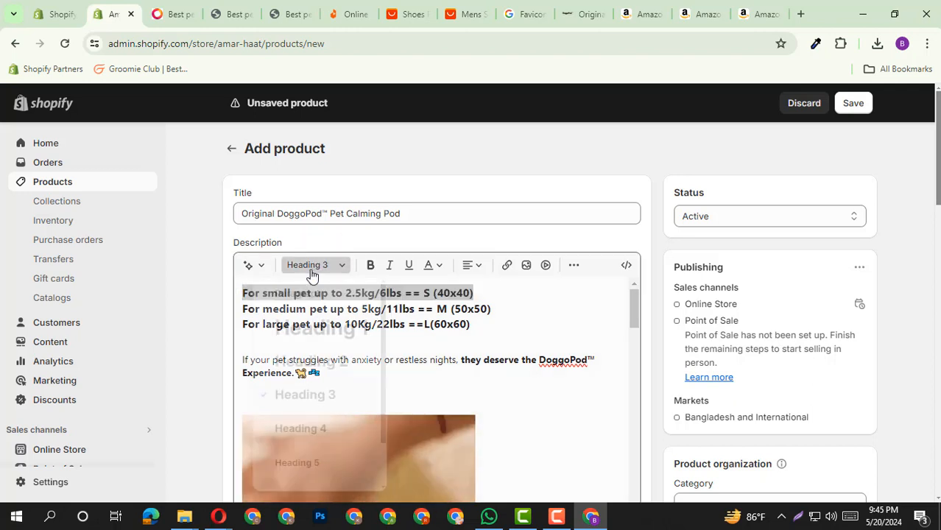
click(296, 429)
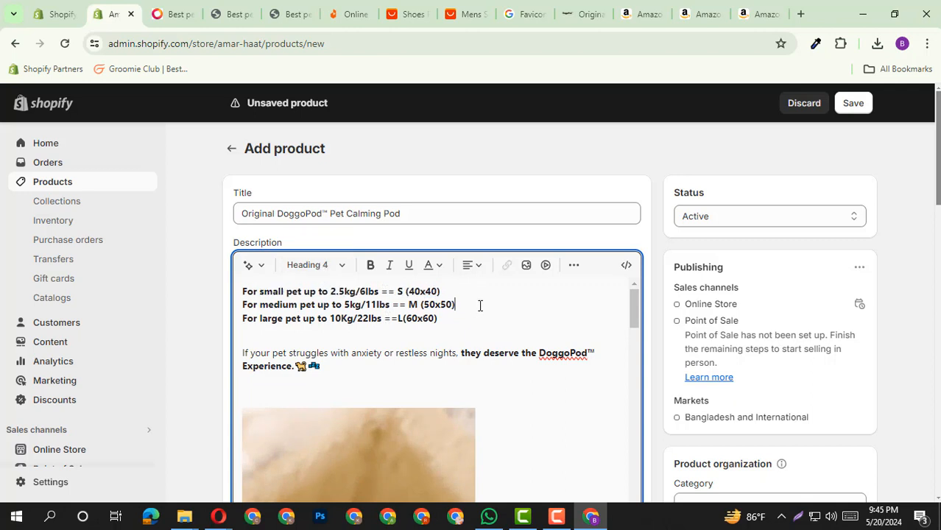
Step: Return the pet size lines of the Description to the Paragraph style and bold the words "small" and "medium"
drag(440, 292, 319, 276)
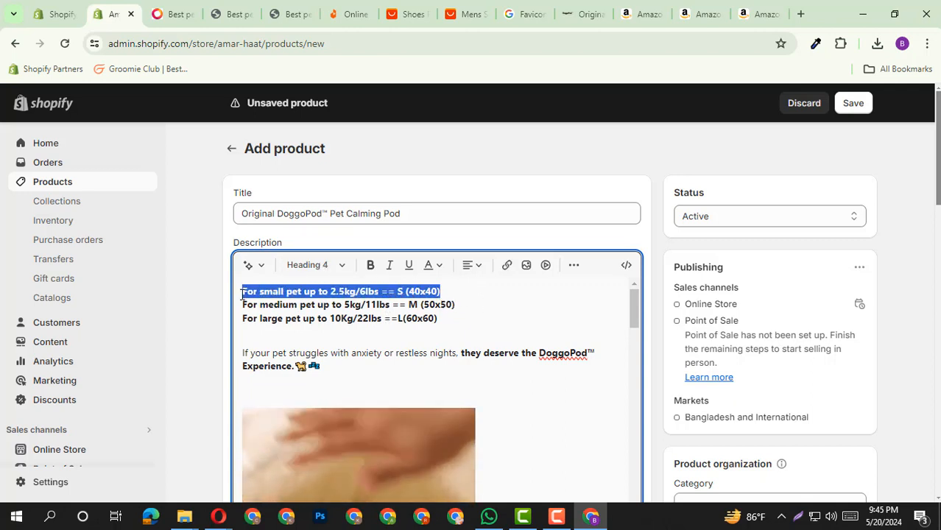
click(324, 267)
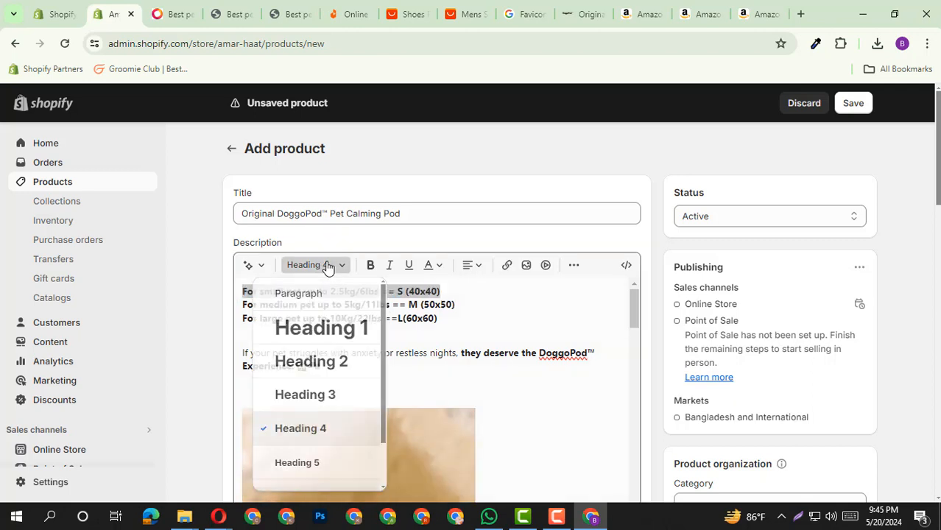
click(299, 437)
click(477, 301)
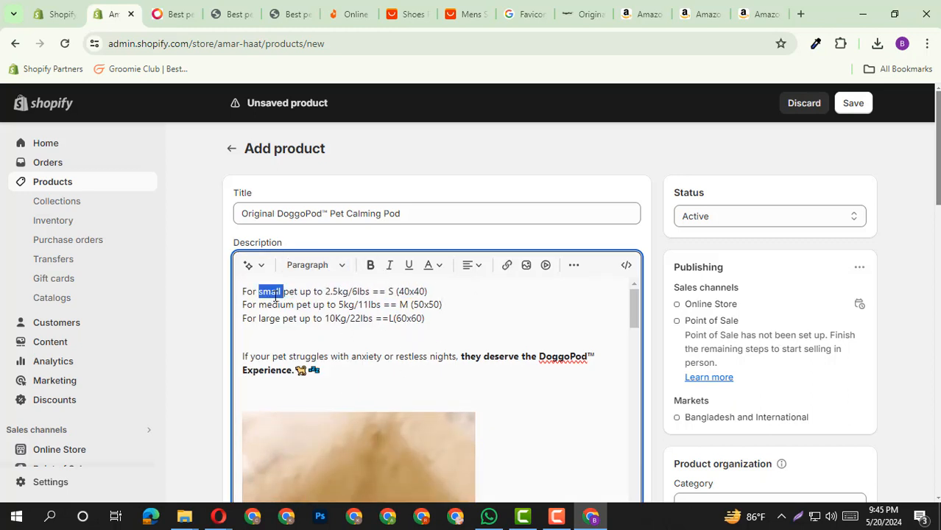
click(370, 267)
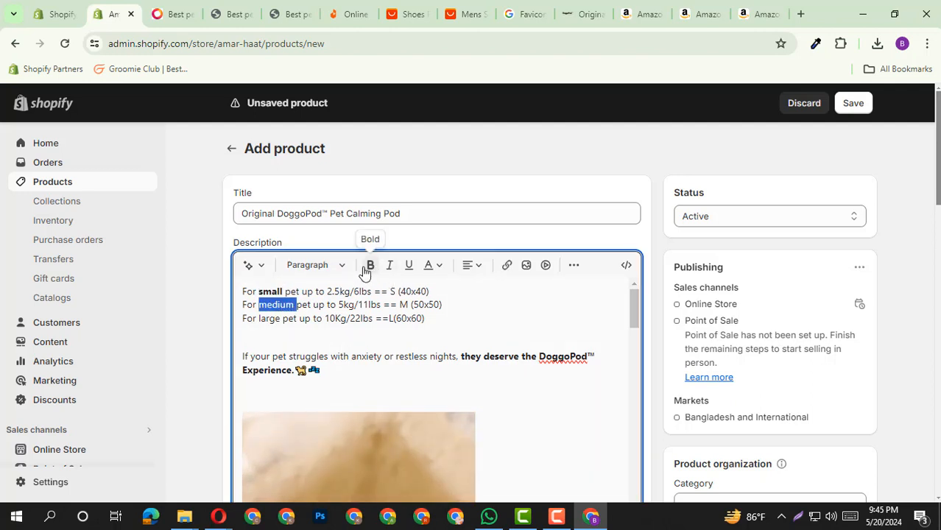
click(366, 269)
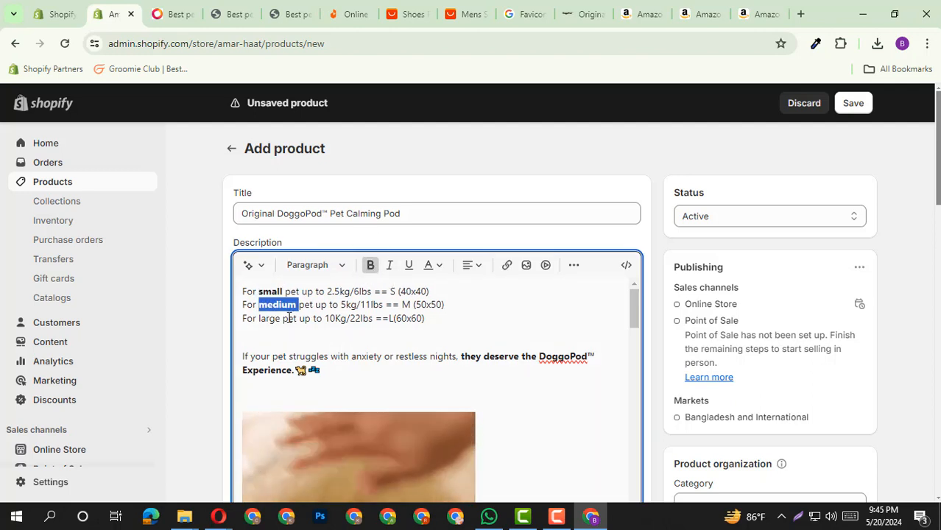
Step: Underline the word "small" in the Description's first size line and give it a yellow text color
click(272, 292)
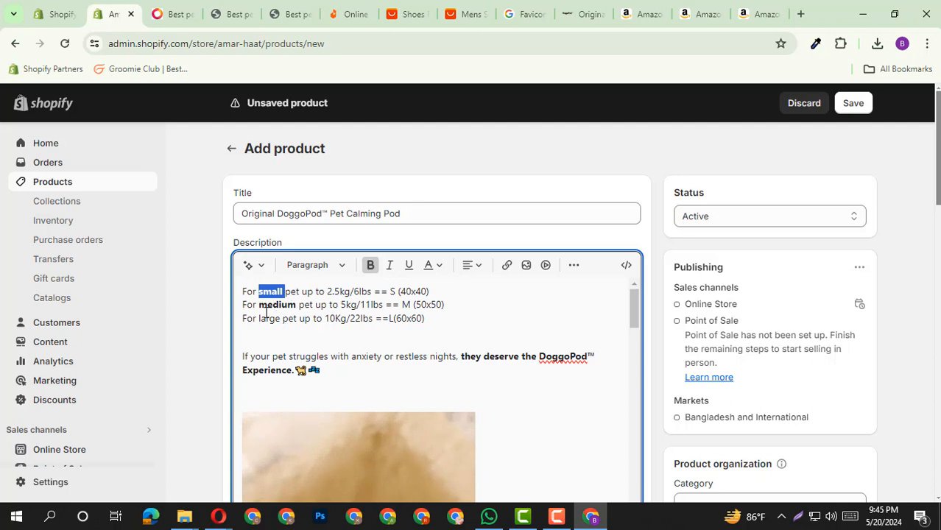
click(409, 266)
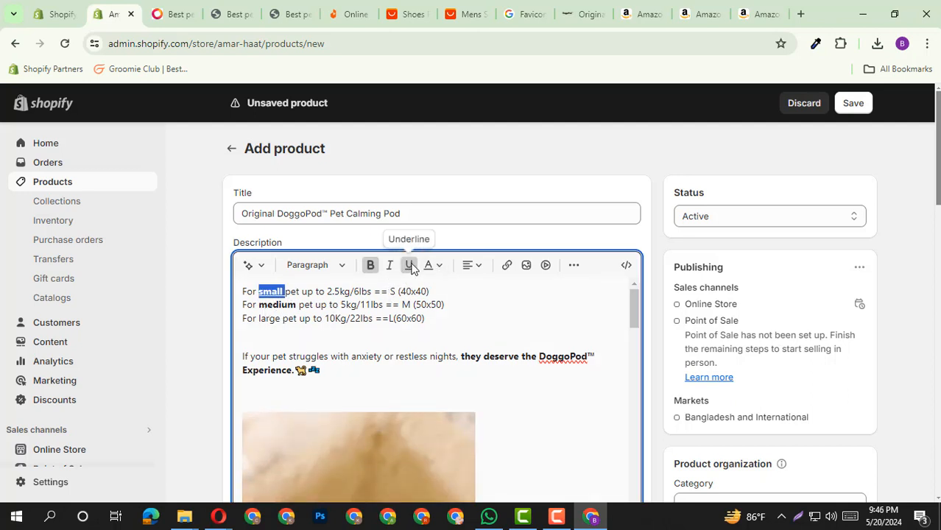
double_click(260, 303)
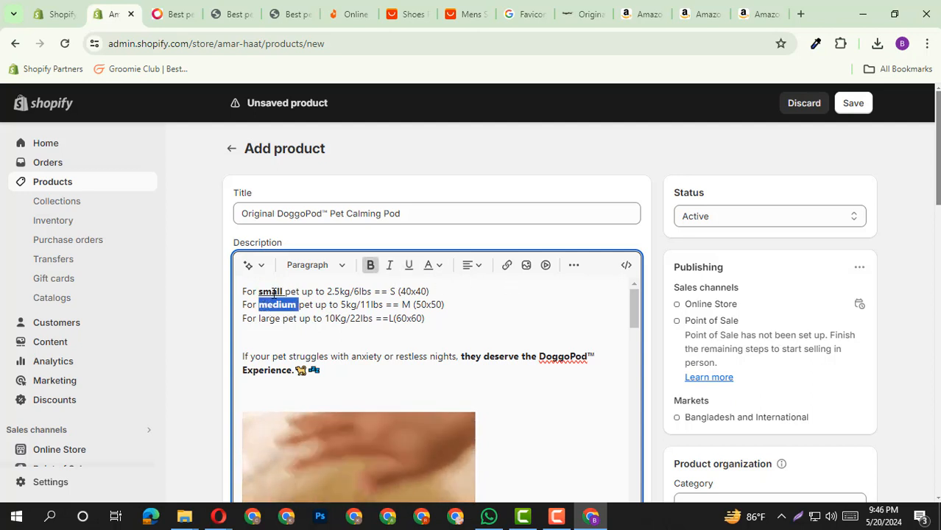
click(266, 293)
click(433, 268)
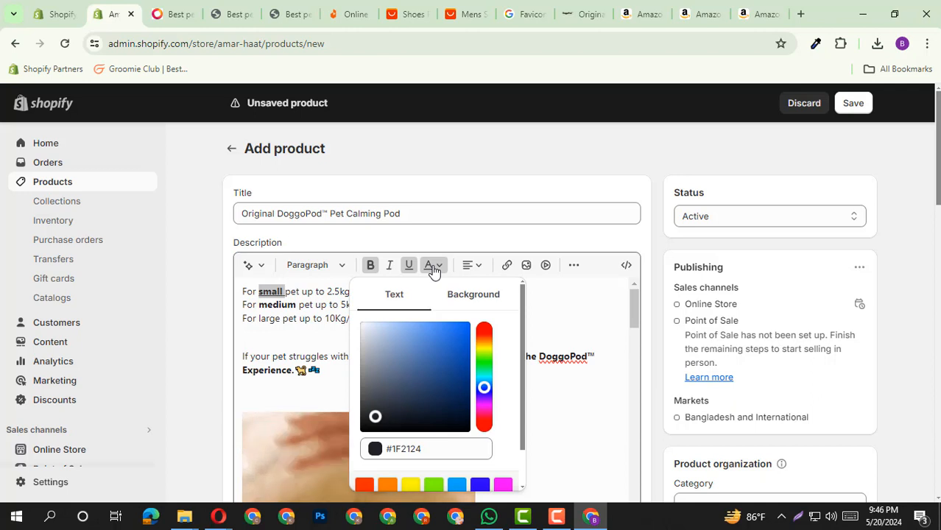
click(412, 486)
click(274, 295)
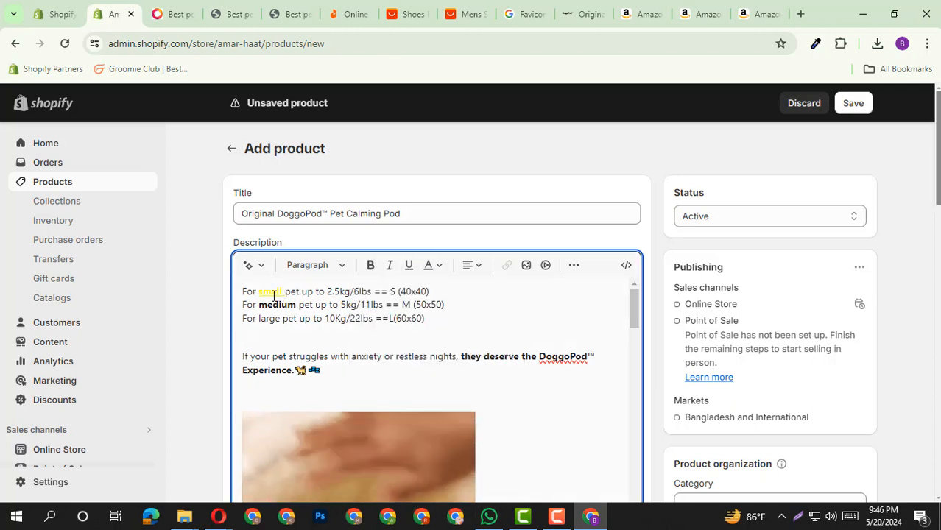
Step: Change the text color of "small" in the first size line to the red preset
double_click(274, 293)
click(440, 267)
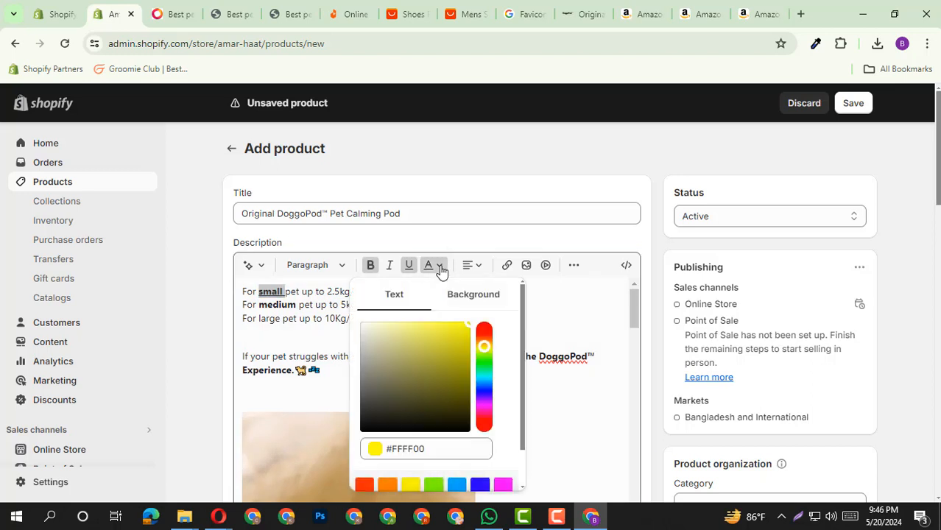
click(364, 485)
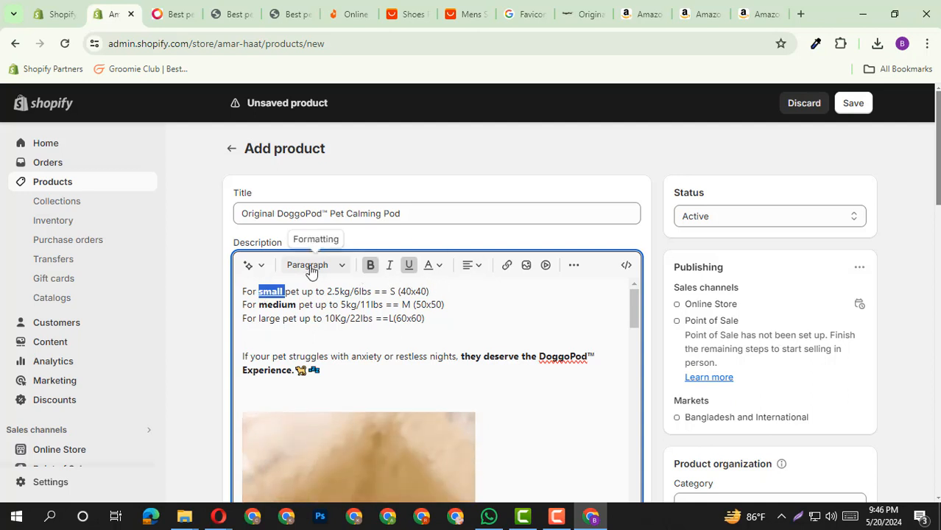
Step: Try toggling bold and underline on the word "small", and make it italic
click(372, 270)
click(372, 269)
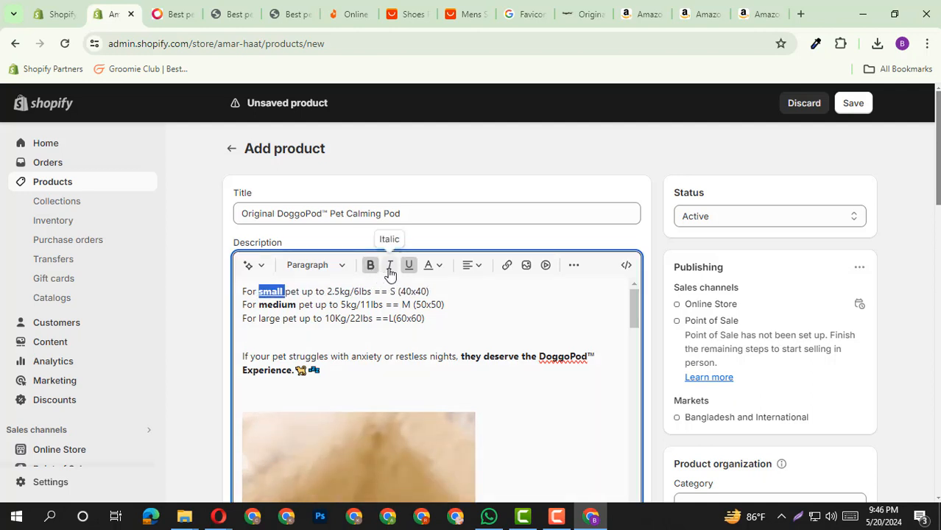
click(395, 271)
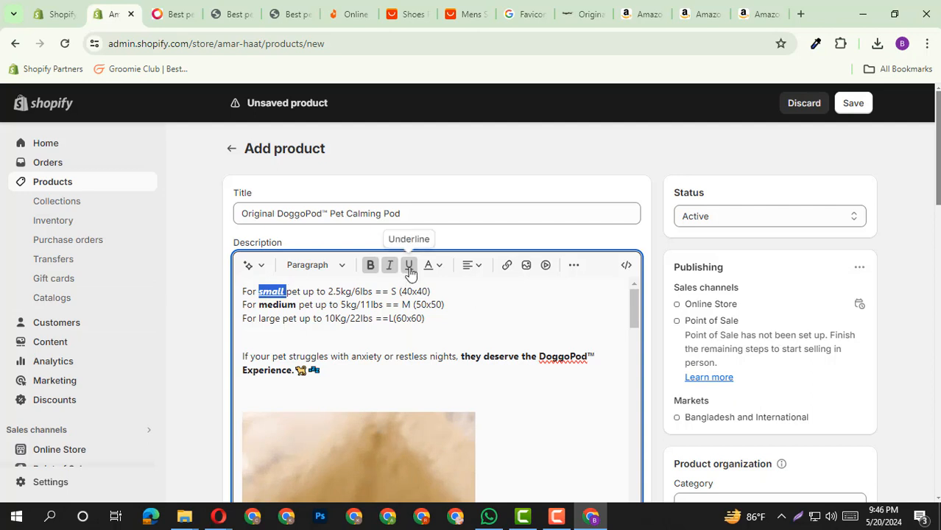
click(257, 291)
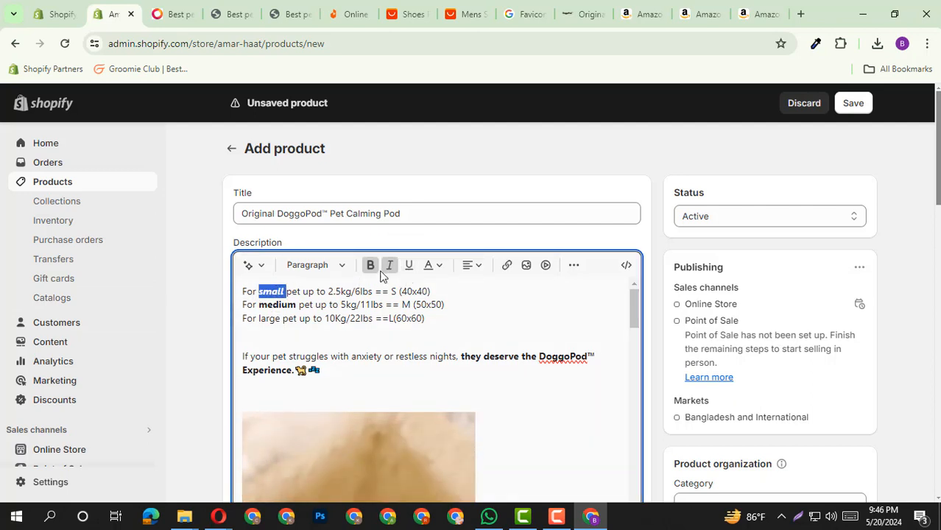
click(409, 270)
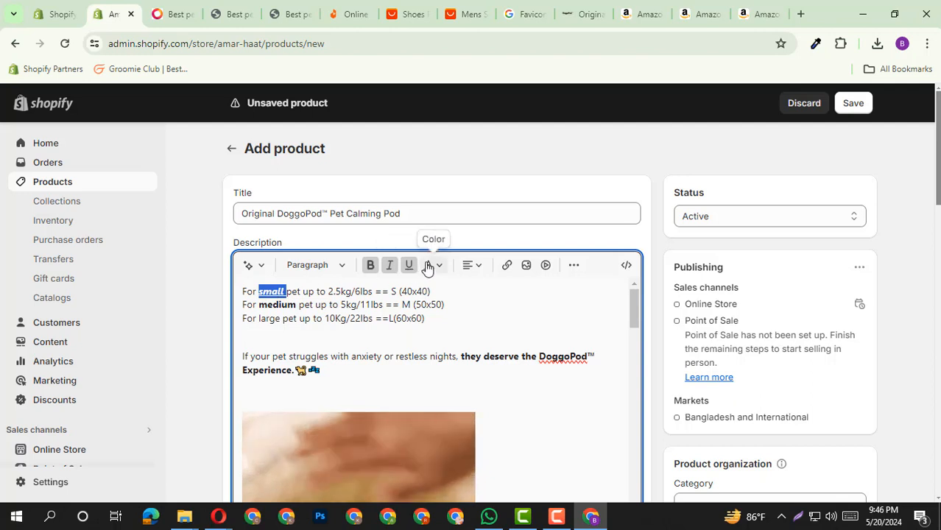
Step: Set a custom text color of #E75F44 for the word "small" in the first size line
click(440, 270)
click(420, 389)
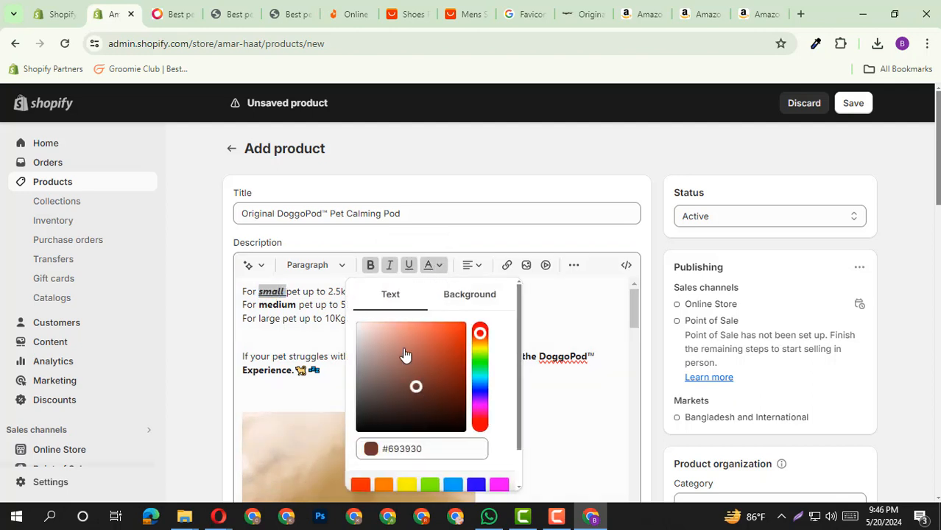
click(434, 332)
click(813, 45)
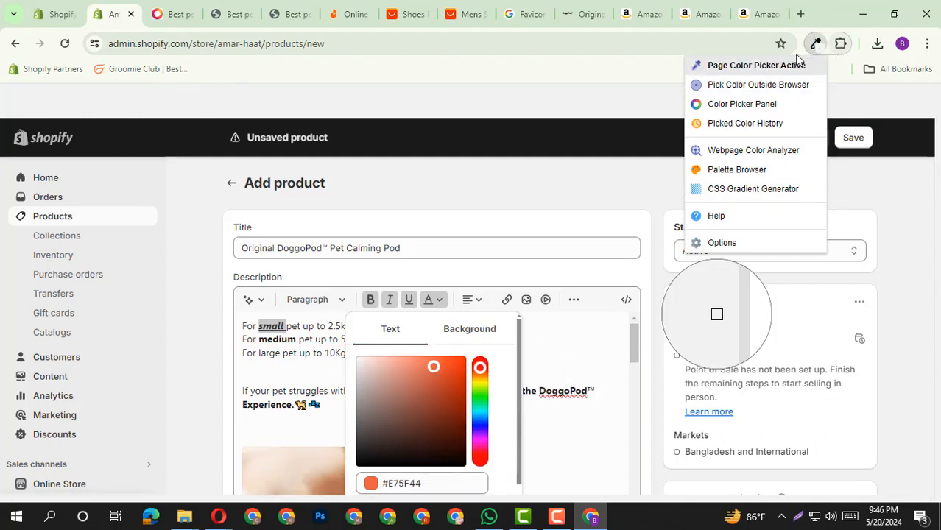
click(571, 73)
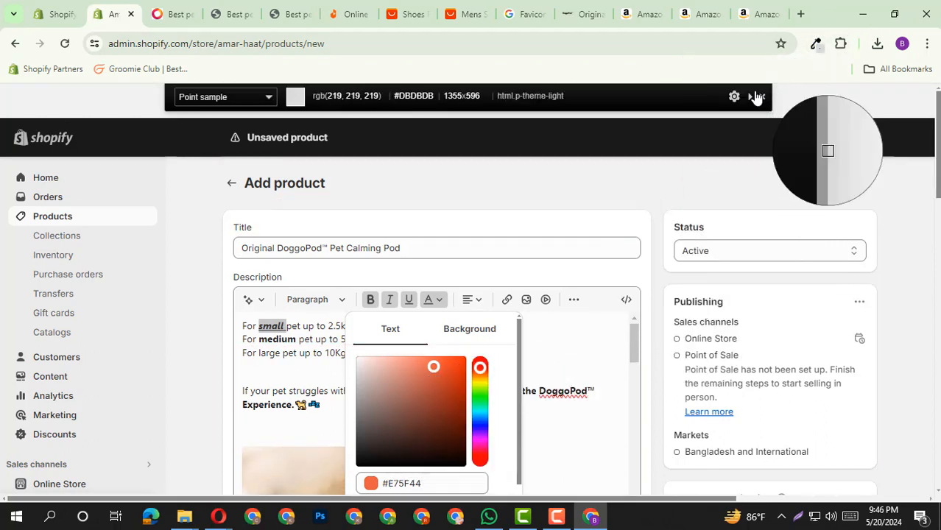
click(762, 97)
scroll(552, 291, down, 3)
scroll(515, 323, up, 3)
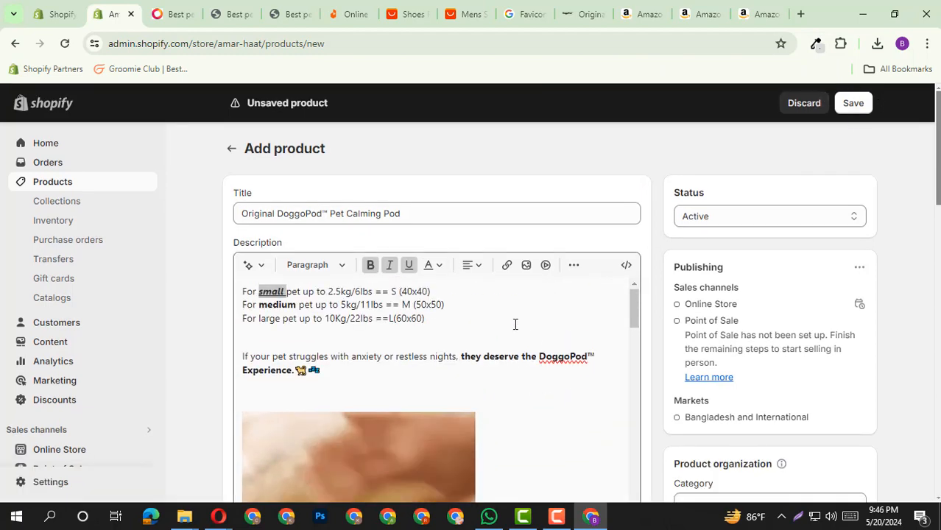
Step: Set the text color of "small" in the first size line to black and remove its italic and underline
click(268, 298)
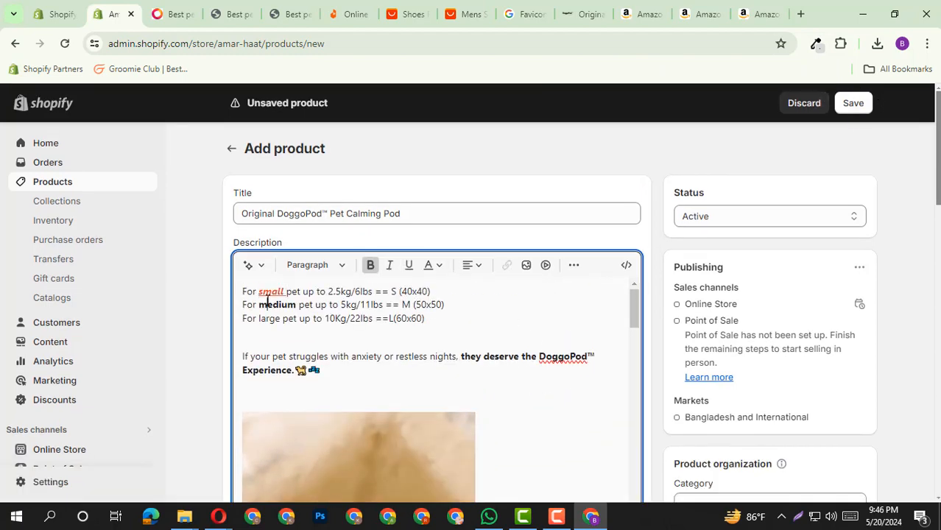
click(440, 267)
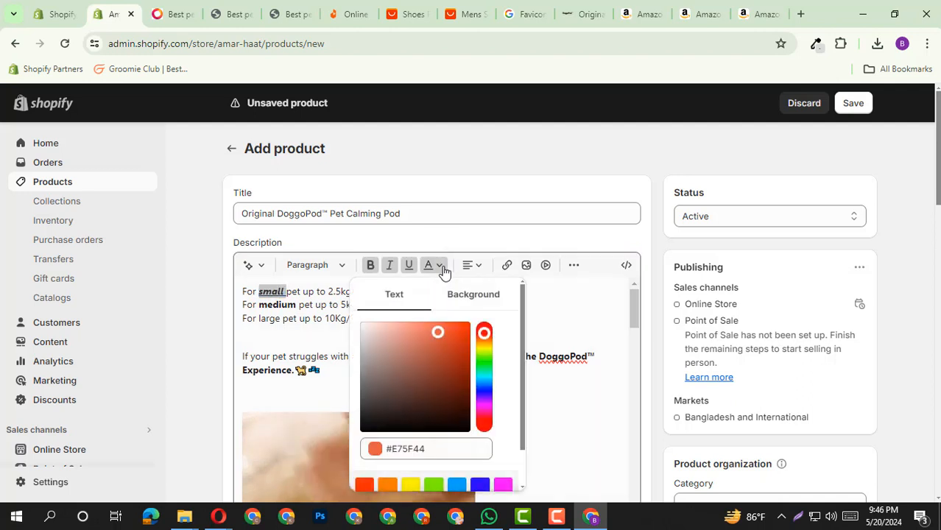
scroll(412, 471, down, 3)
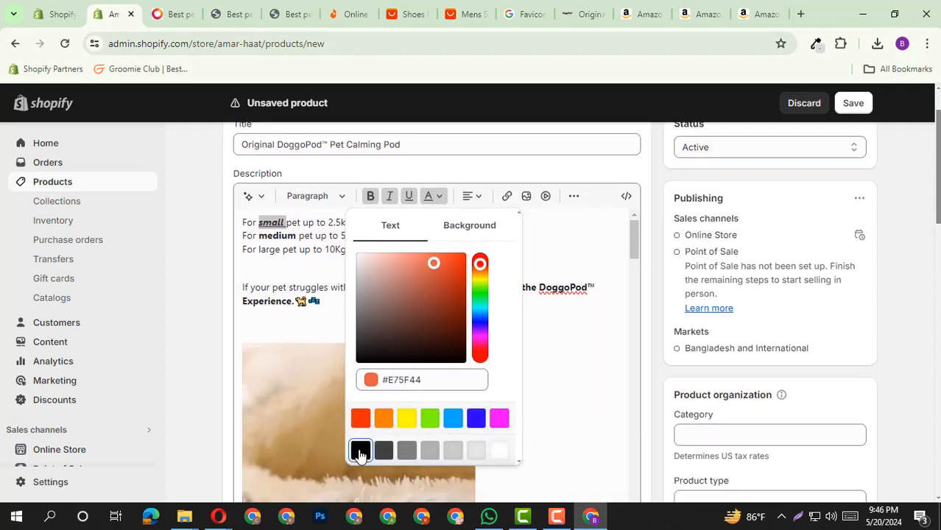
click(359, 450)
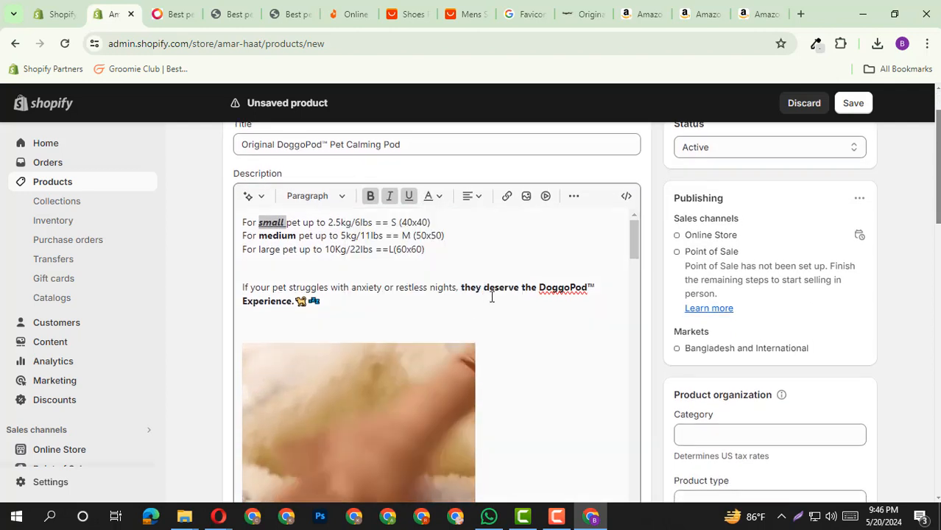
click(388, 202)
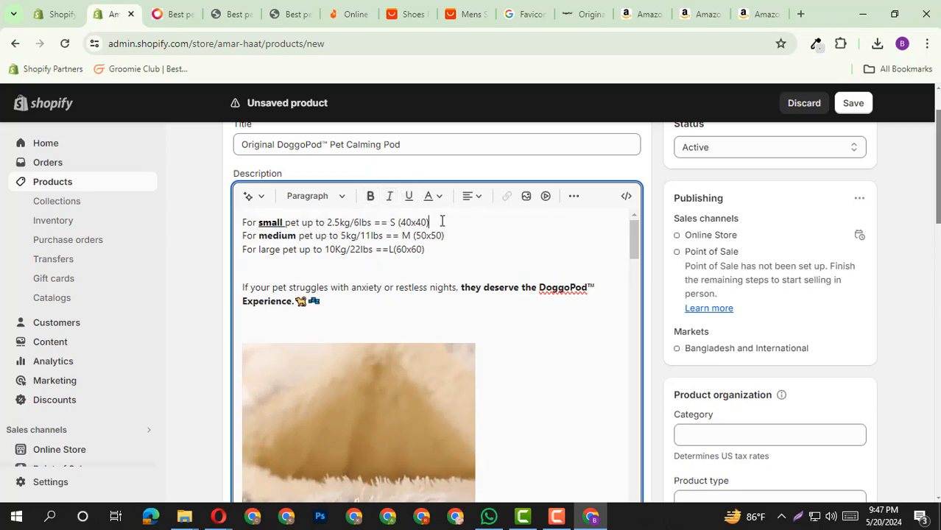
click(406, 199)
Step: Review the images and feature text in the Description below the pet size lines
scroll(488, 244, up, 1)
scroll(489, 270, down, 6)
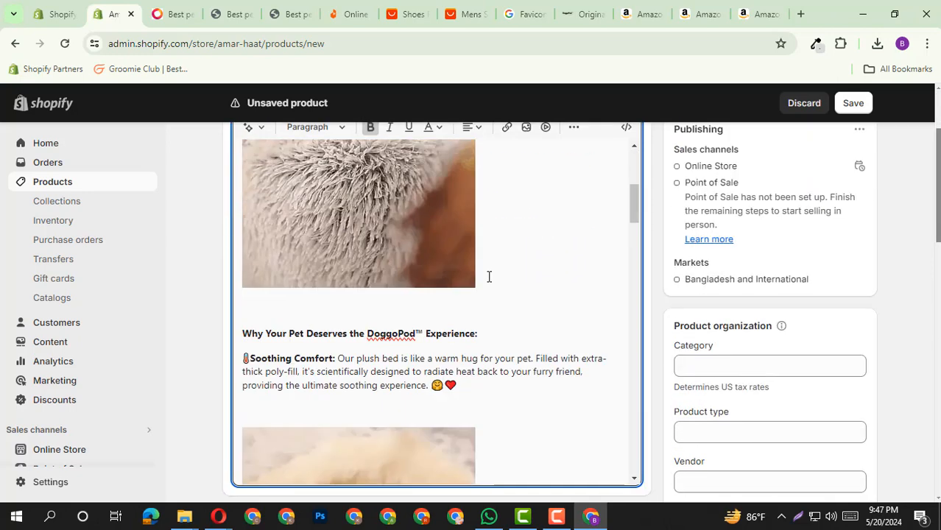
scroll(488, 276, up, 8)
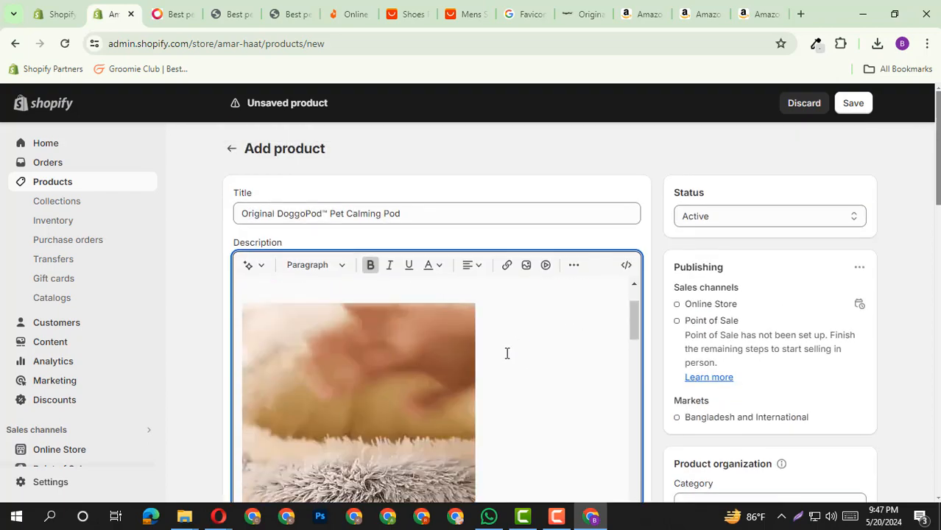
scroll(507, 353, up, 2)
scroll(507, 353, down, 3)
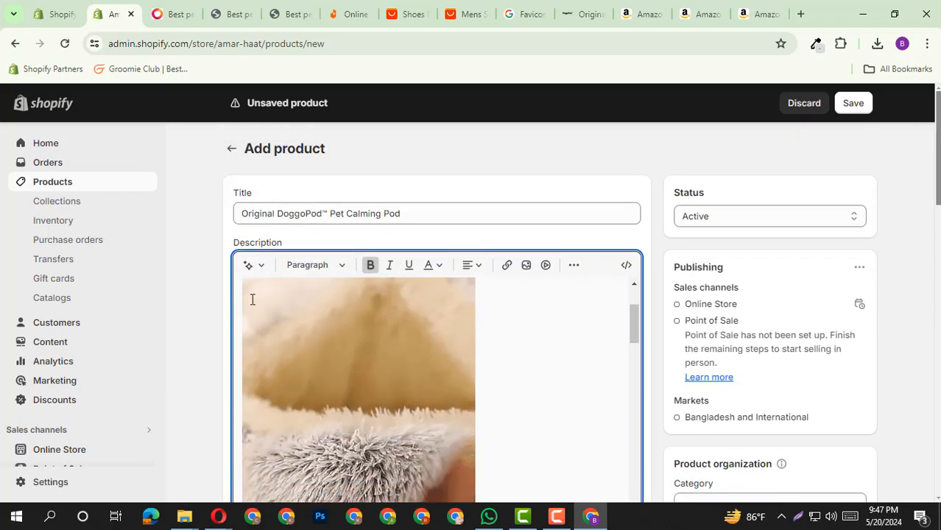
scroll(380, 336, down, 5)
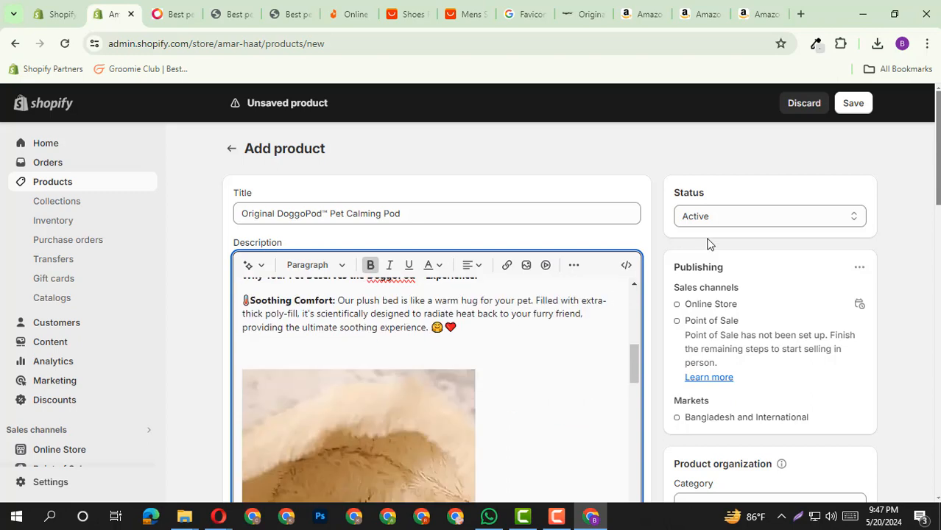
scroll(709, 243, down, 2)
scroll(554, 374, up, 6)
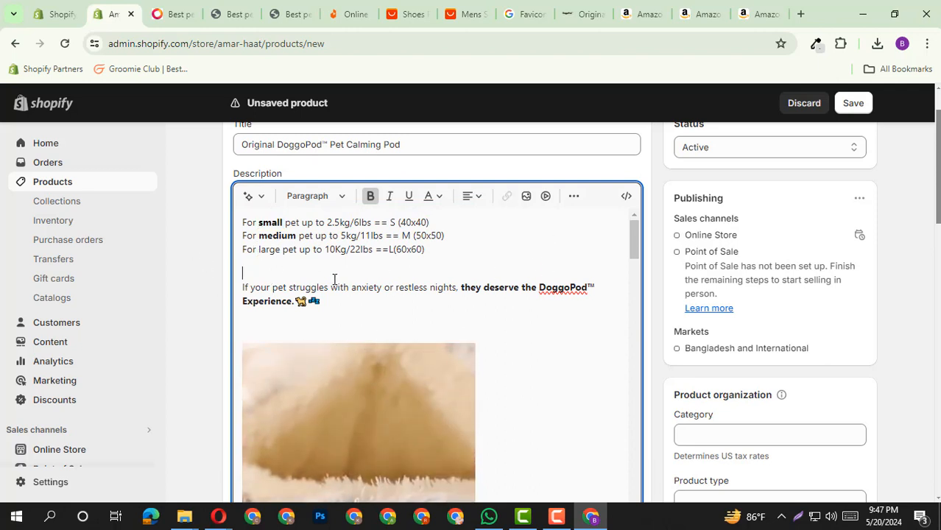
Step: Upload the eight plush pet bed images from the doggopod_com folder in Downloads to the store library for use in the description
click(526, 198)
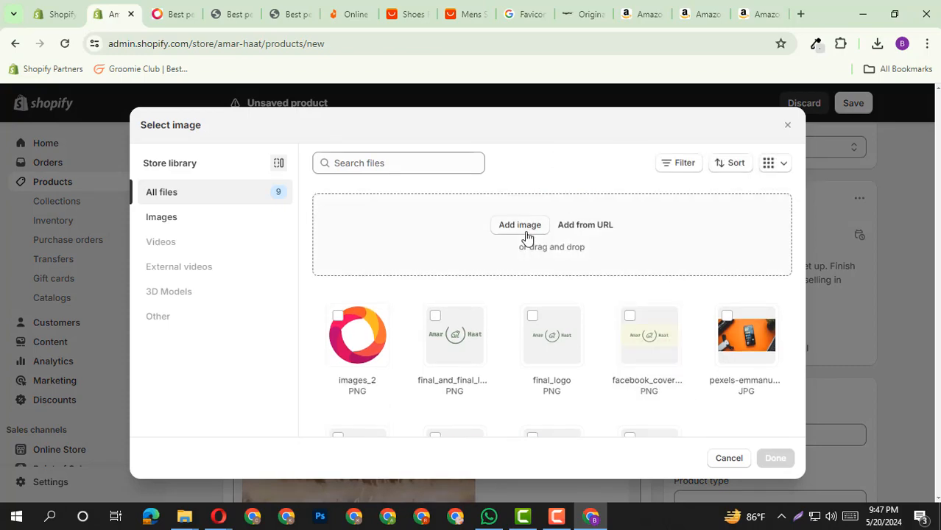
click(525, 233)
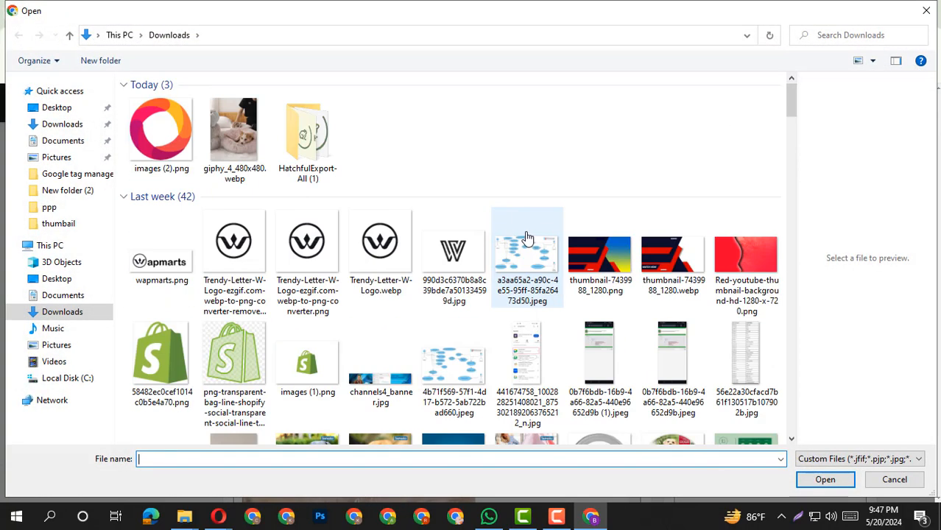
scroll(528, 238, down, 20)
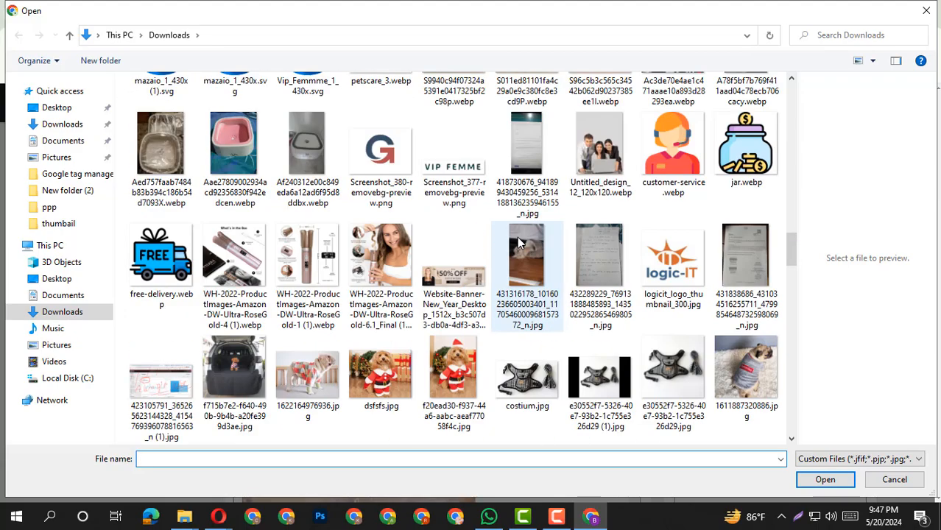
scroll(516, 239, down, 12)
scroll(516, 239, up, 11)
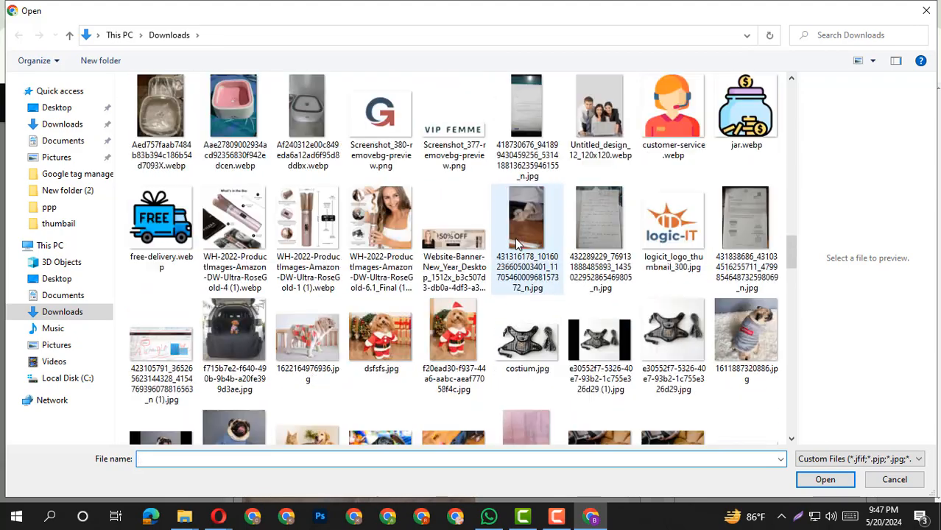
scroll(515, 238, down, 10)
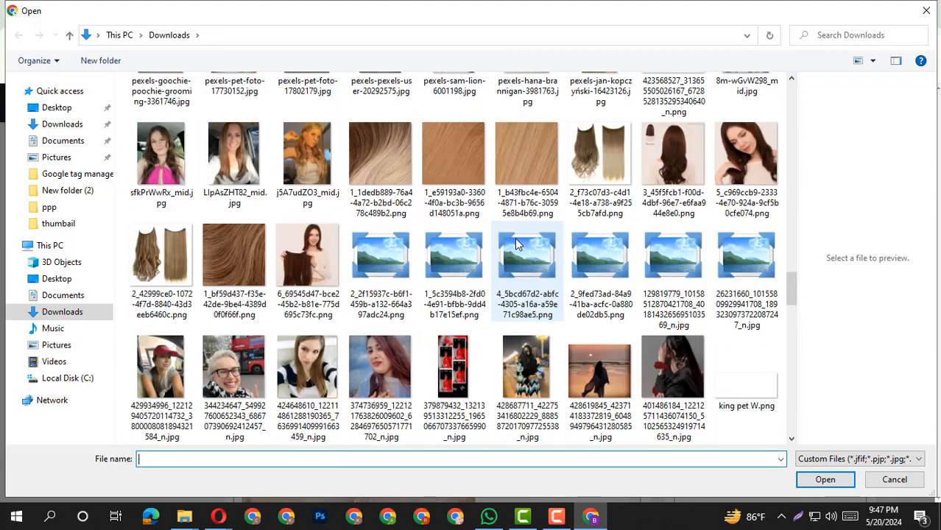
scroll(515, 237, down, 15)
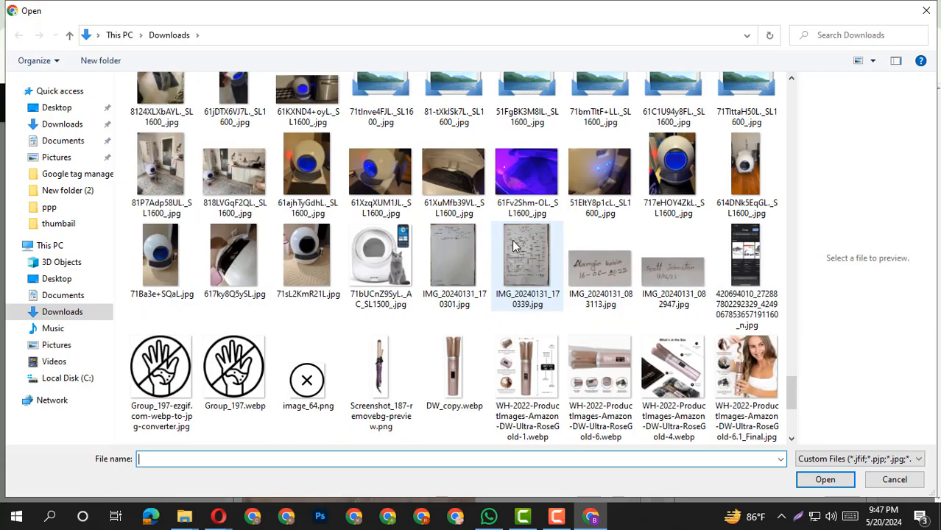
scroll(514, 247, down, 3)
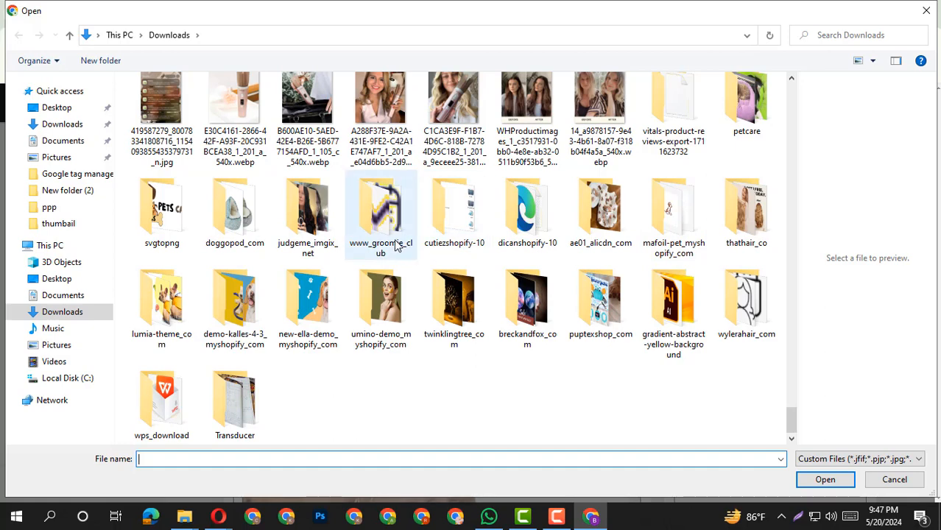
double_click(243, 229)
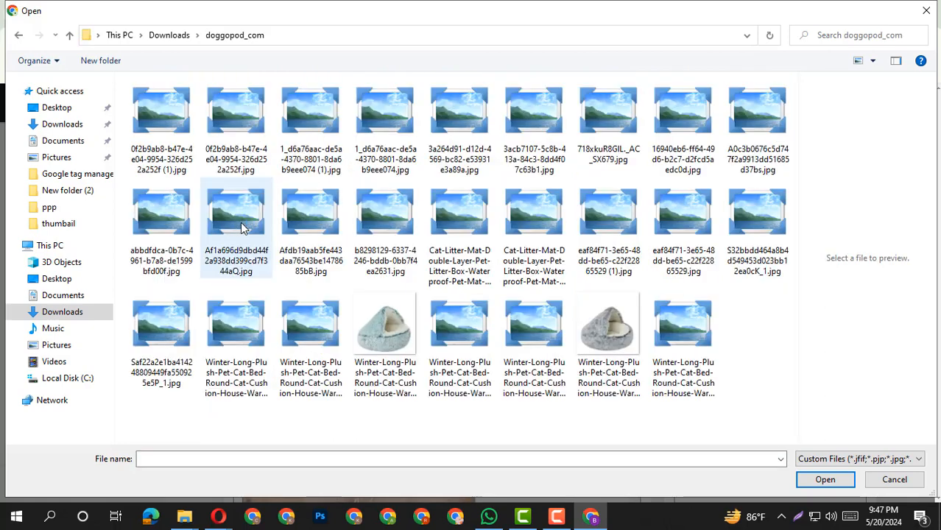
drag(775, 390, 170, 346)
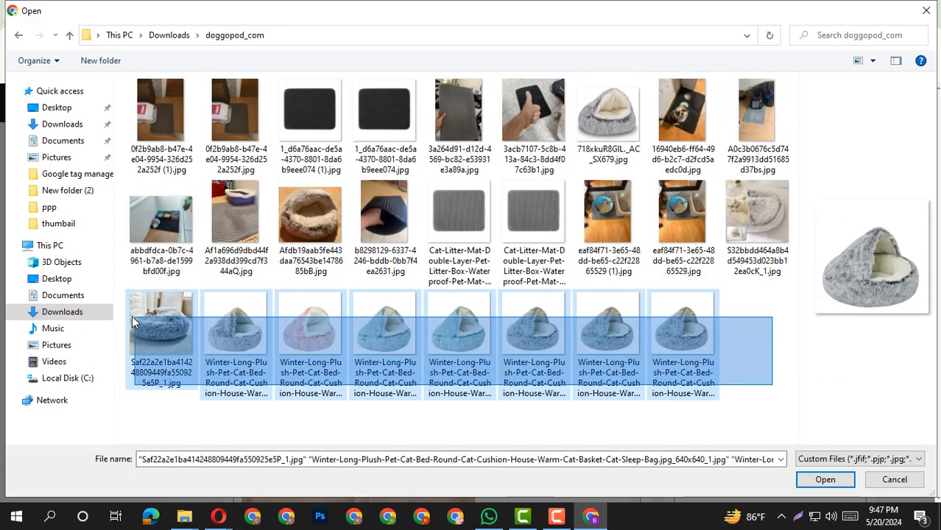
click(808, 480)
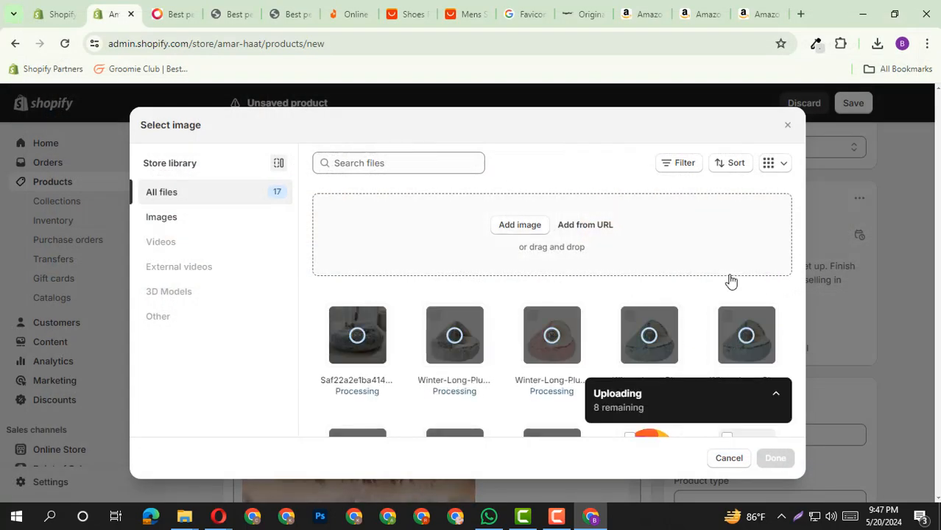
Step: Insert only the pink plush pet bed image below the size lines in the description and add a blank line after it
scroll(731, 281, down, 1)
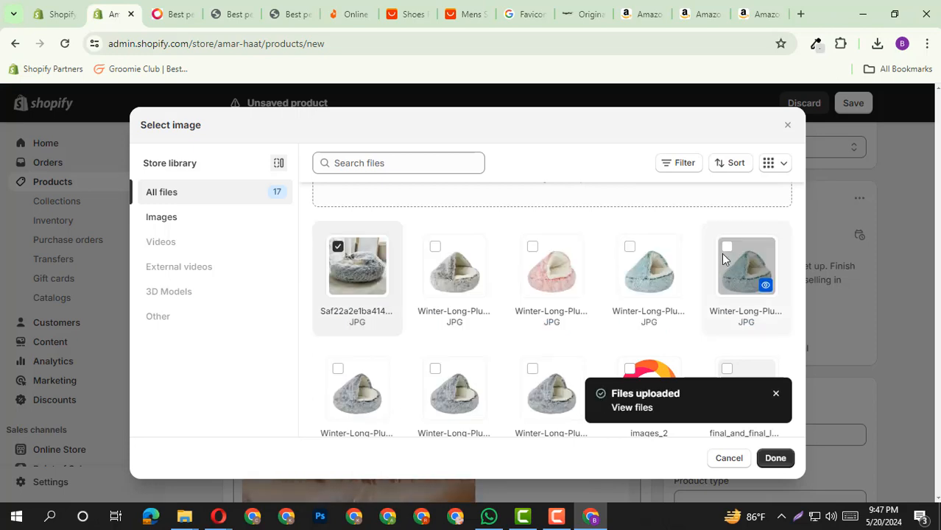
click(536, 246)
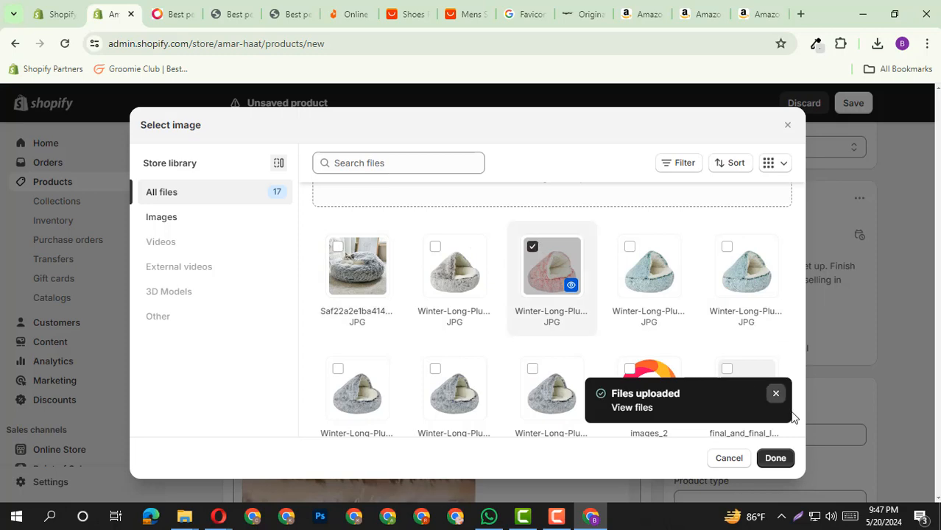
click(774, 459)
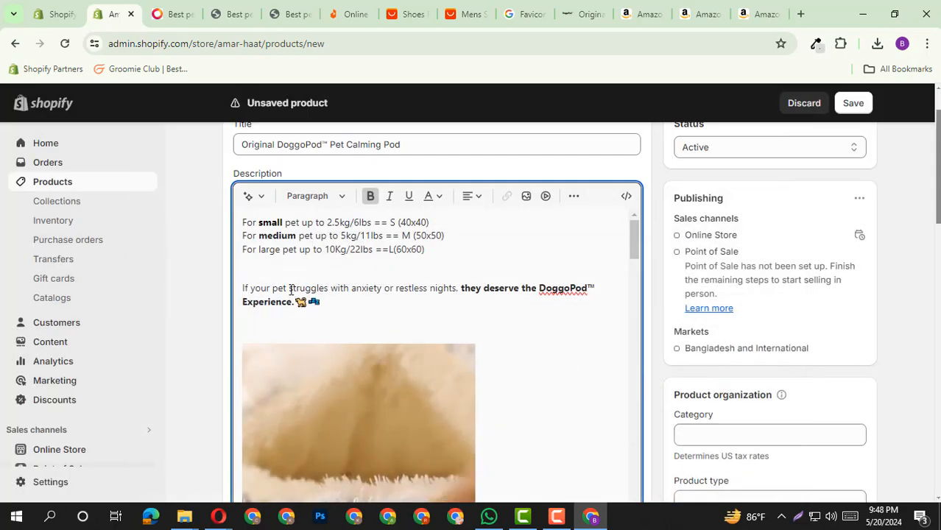
scroll(383, 407, down, 2)
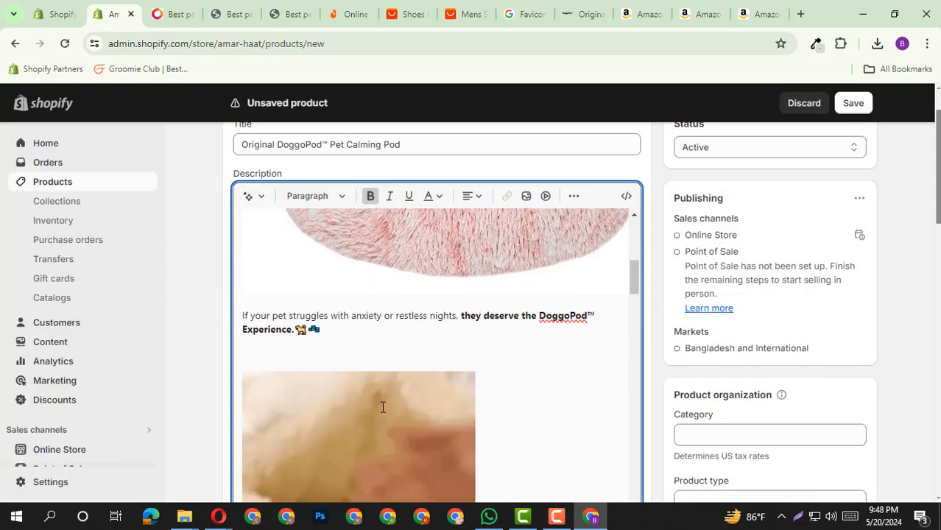
scroll(383, 407, up, 5)
scroll(515, 341, down, 5)
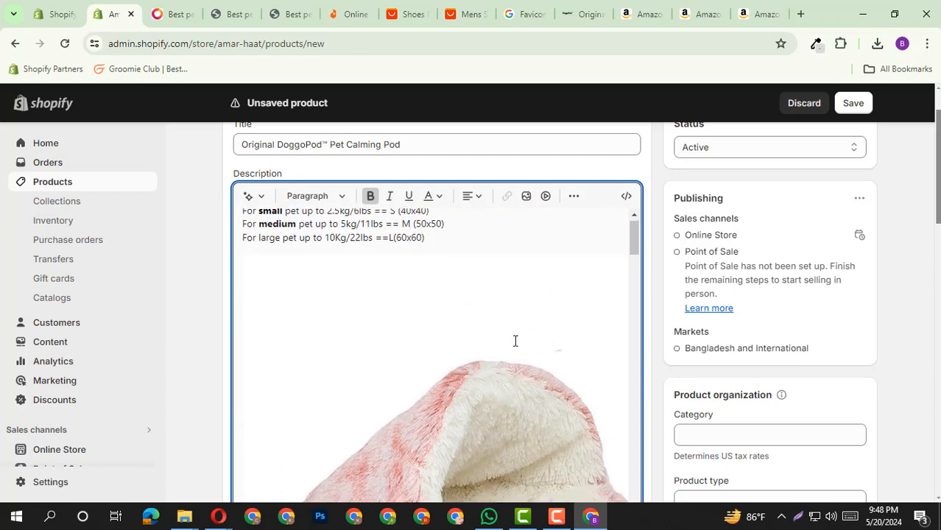
key(Return)
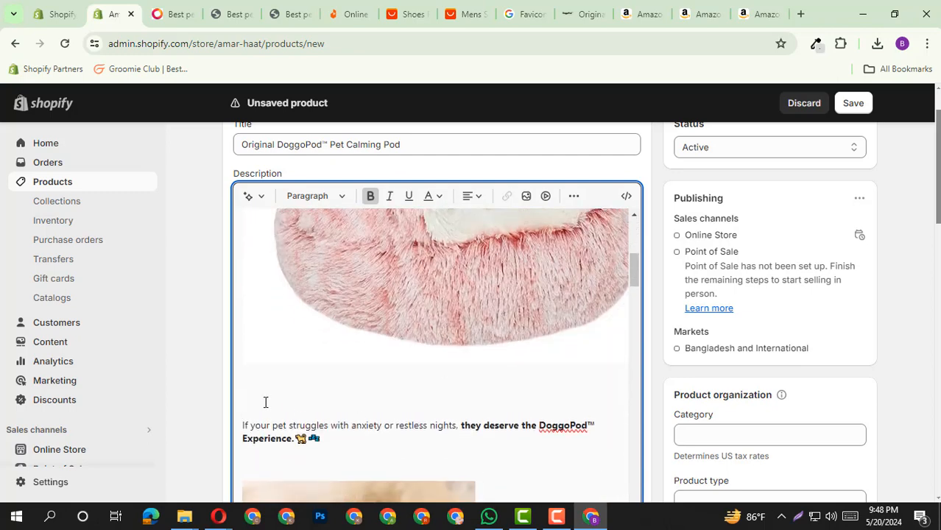
Step: Start inserting a video below the pink bed image and place the cursor in the embed snippet field
click(545, 196)
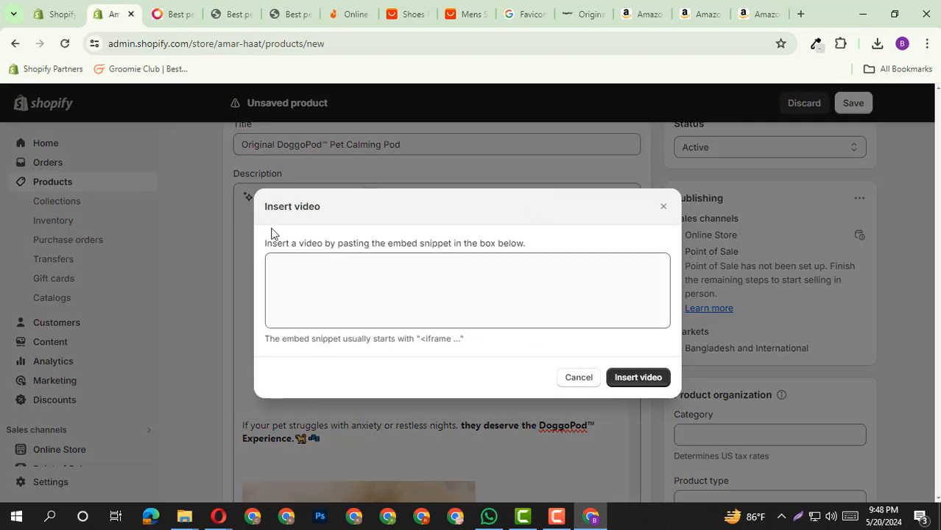
drag(265, 246, 401, 250)
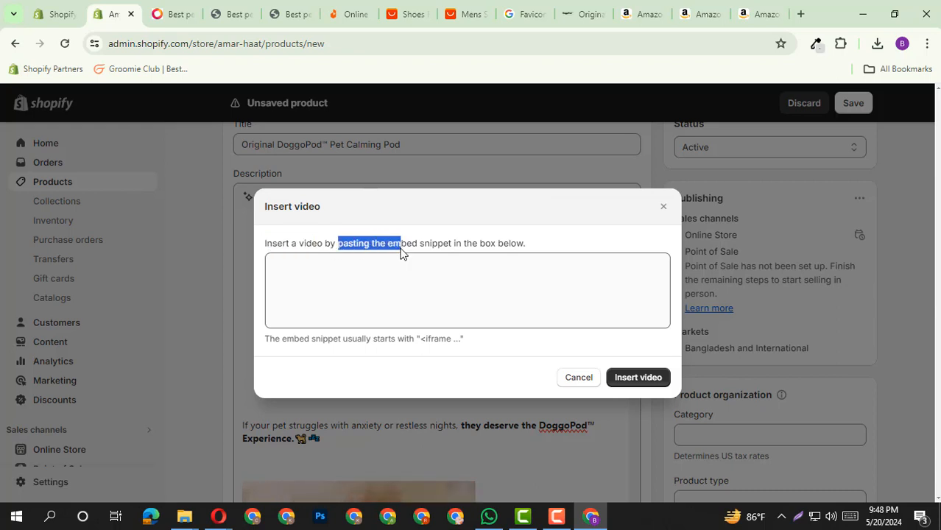
click(467, 249)
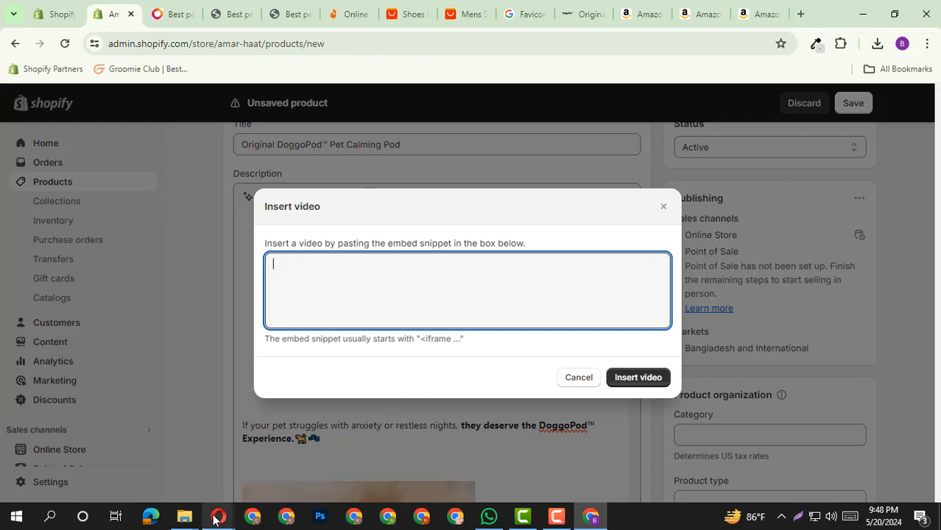
Step: Switch to the Opera browser, replacing the open Shopify store design video with YouTube's home page in a new tab
mouse_move(214, 519)
click(89, 469)
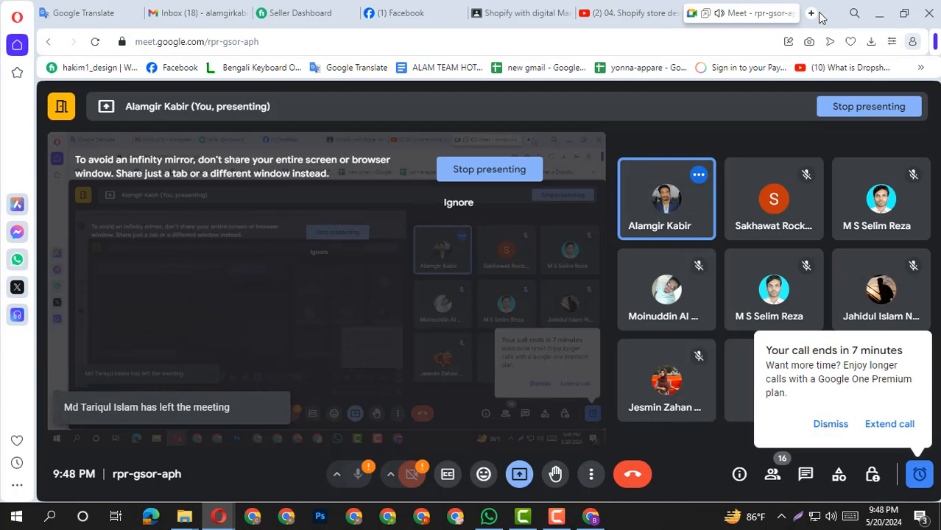
click(603, 13)
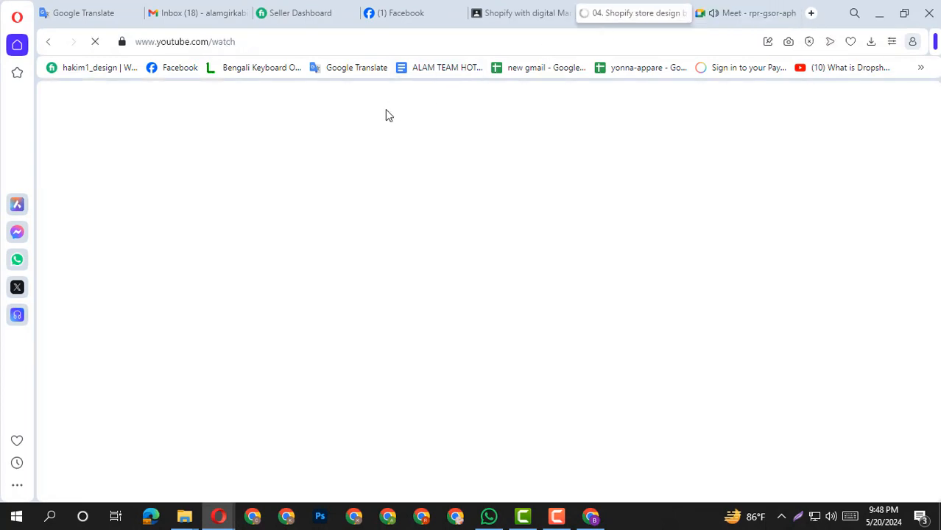
click(685, 14)
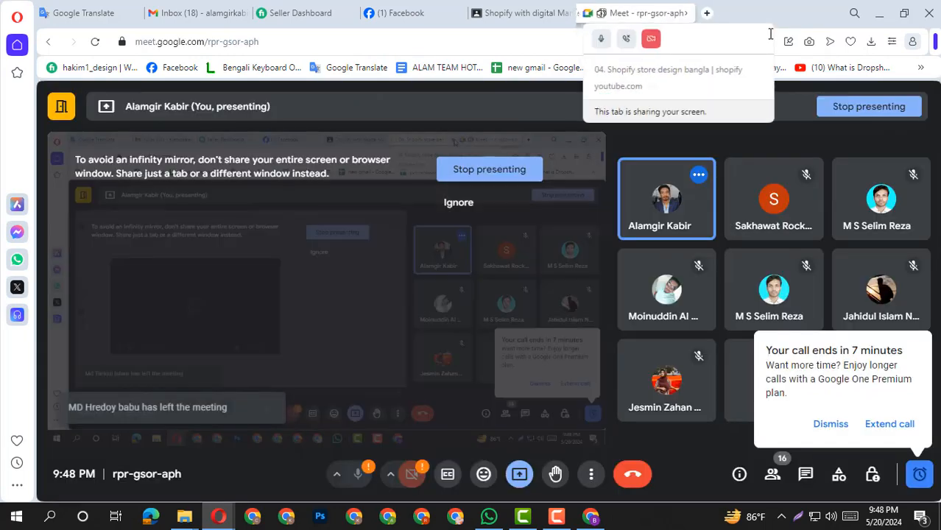
key(ctrl+t)
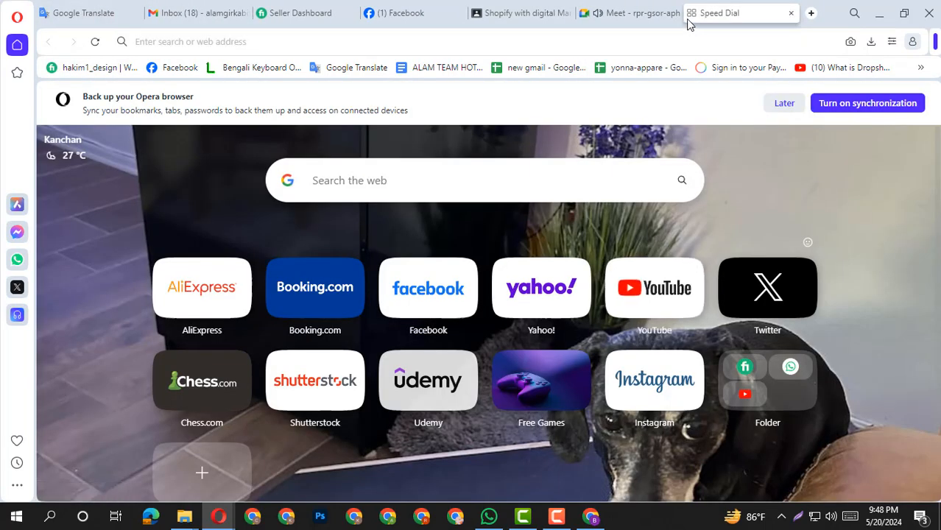
click(652, 289)
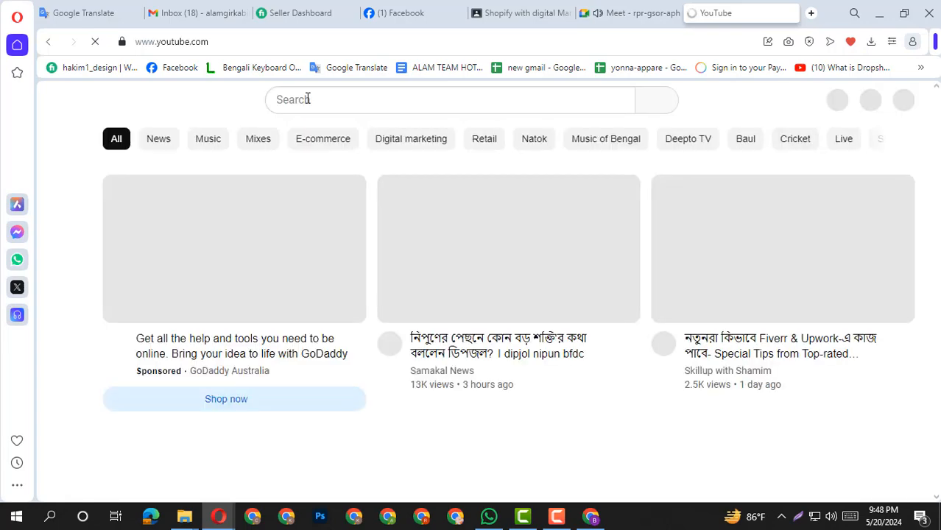
Step: Search YouTube for "pet bed review"
click(307, 99)
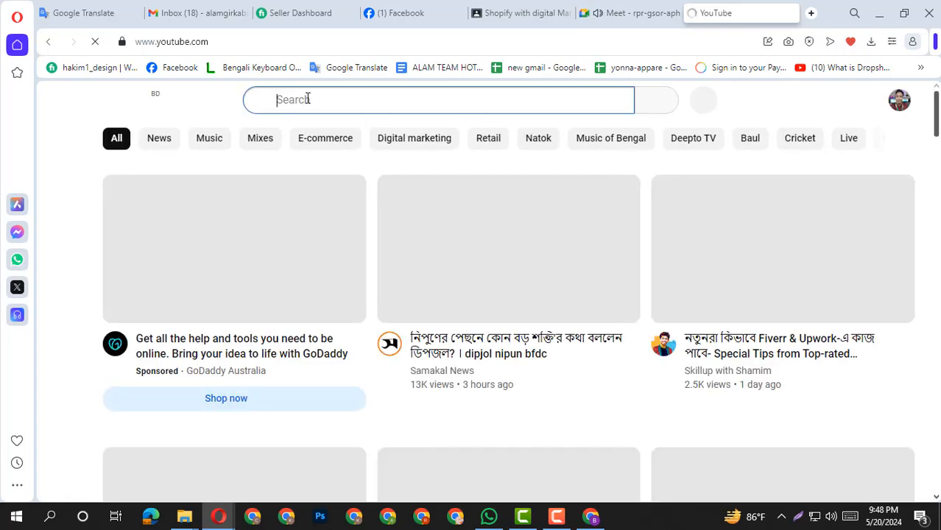
text(pet bed rev)
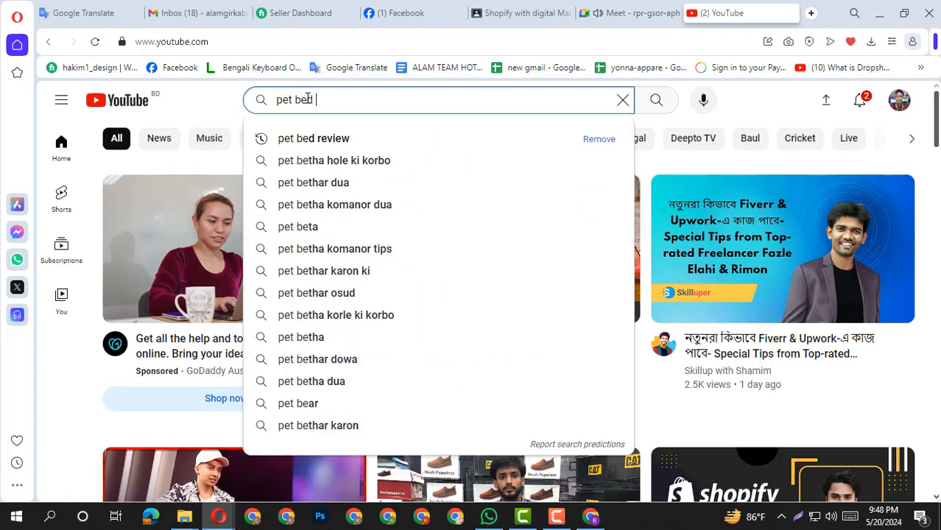
text(iew)
key(Return)
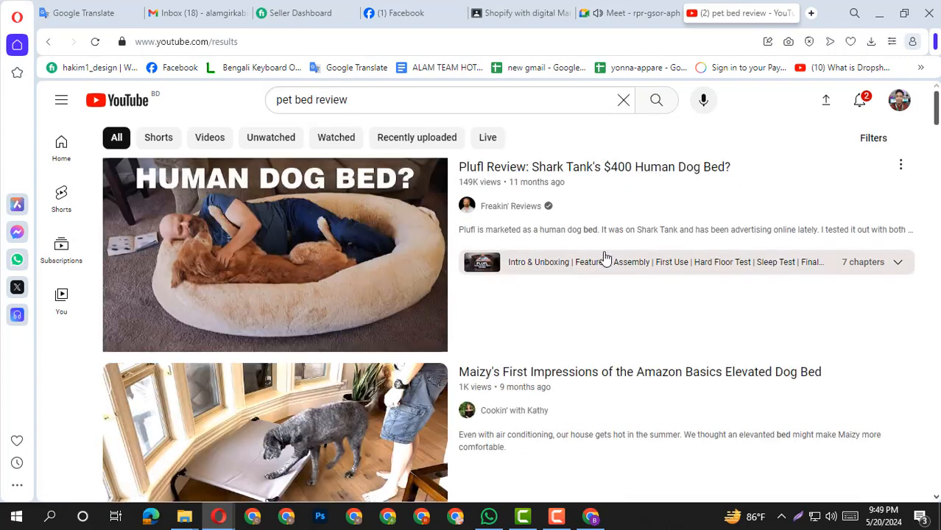
Step: Browse the review videos and open EHEYCIGA's "Affordable Memory Foam Dog Bed Review"
scroll(603, 254, down, 4)
scroll(603, 255, up, 4)
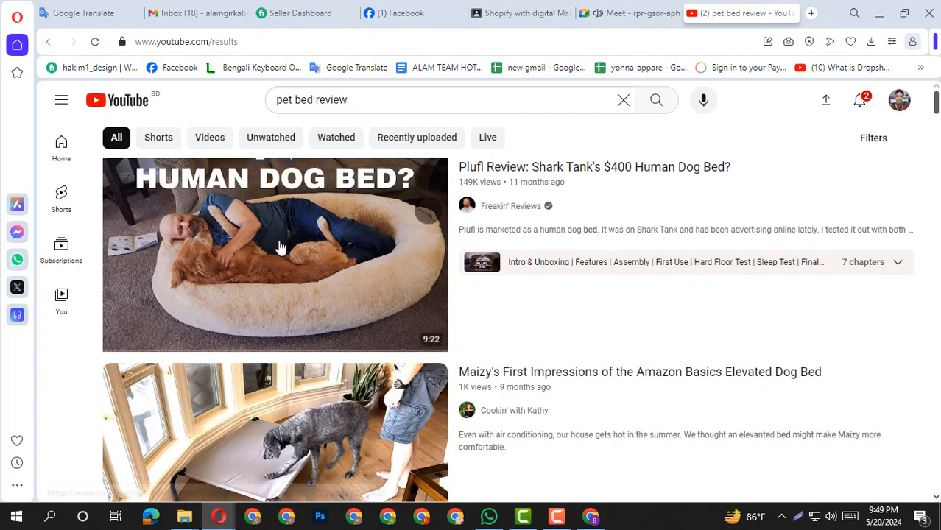
mouse_move(322, 289)
scroll(324, 272, down, 5)
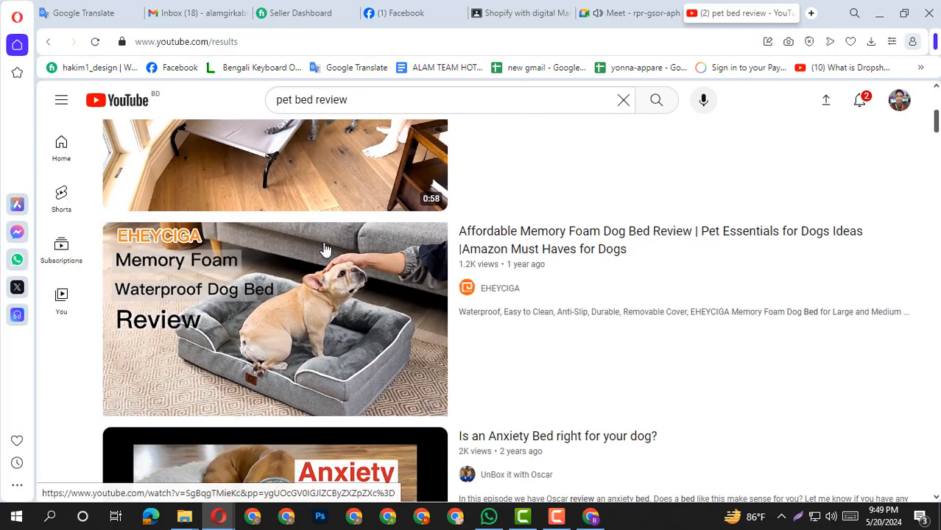
scroll(383, 262, down, 1)
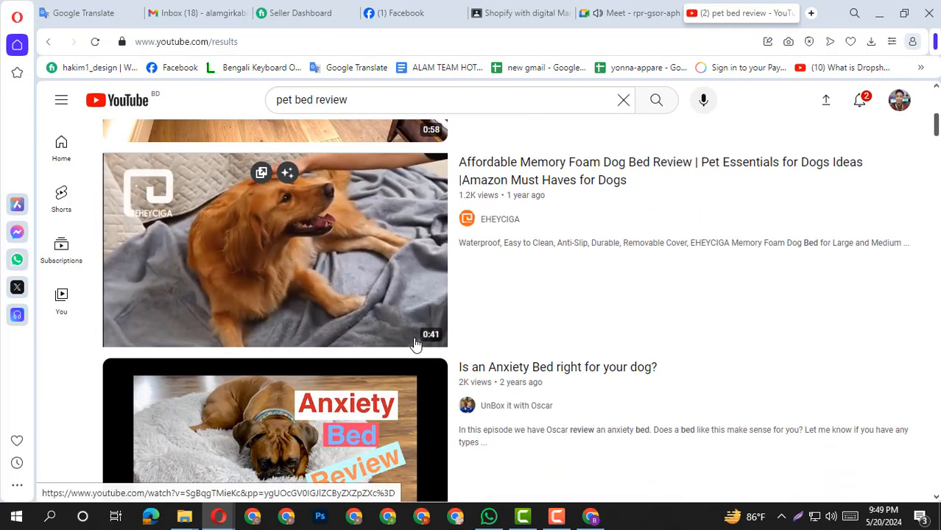
click(383, 261)
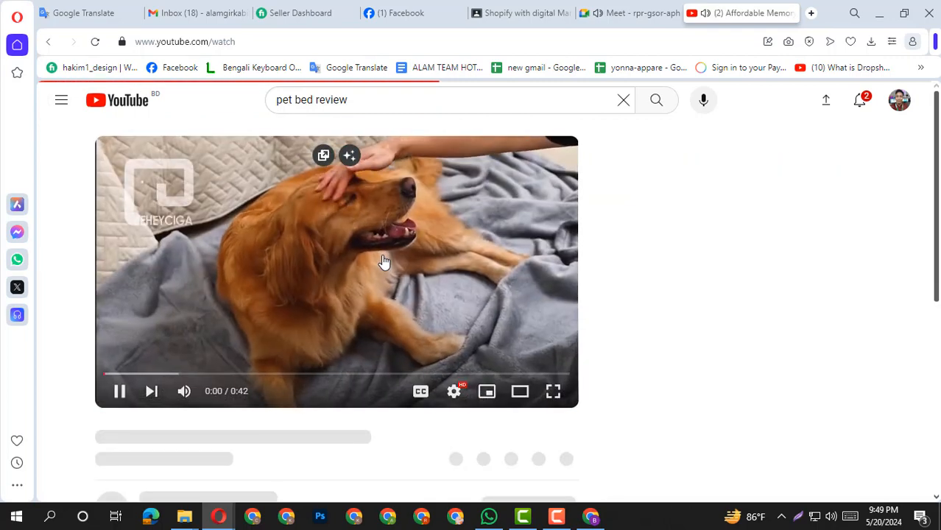
Step: Open the embed option for sharing the dog bed review video and copy its complete iframe code
scroll(381, 254, down, 1)
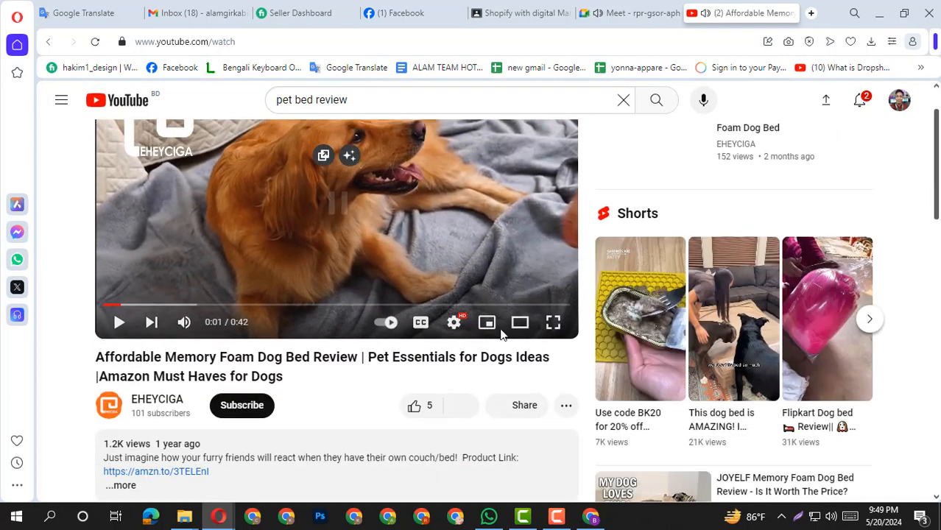
click(524, 409)
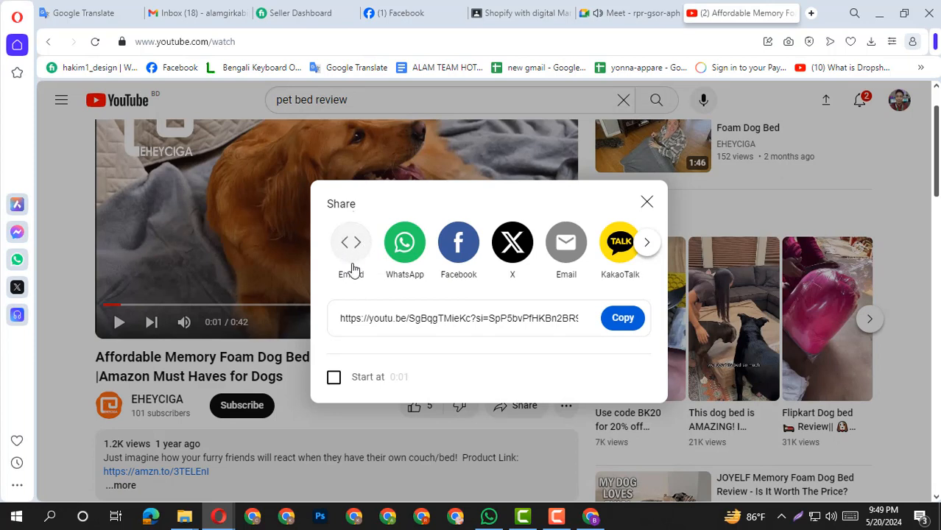
click(350, 259)
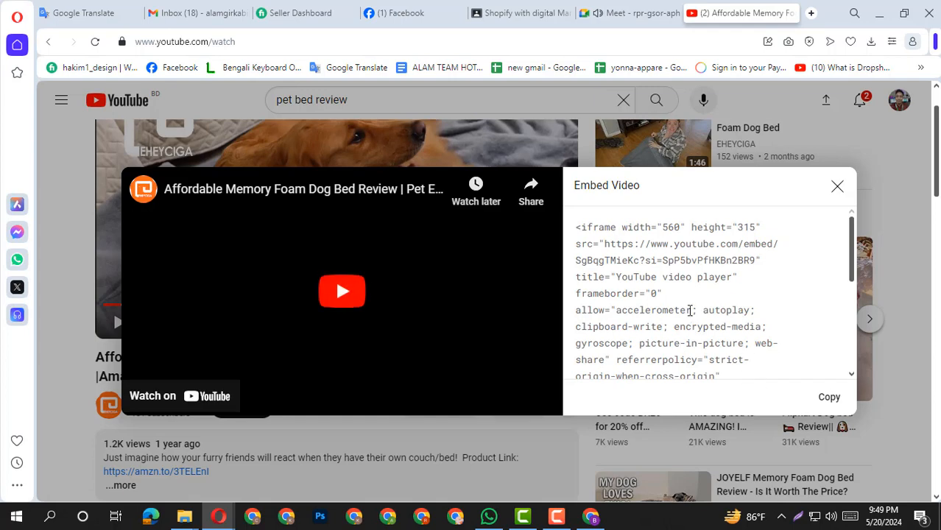
scroll(588, 294, down, 4)
scroll(778, 352, up, 4)
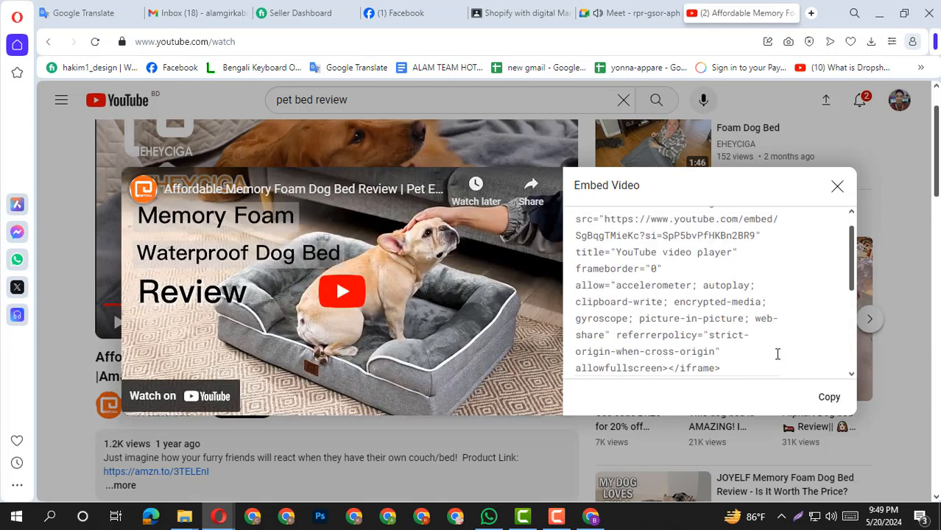
click(815, 398)
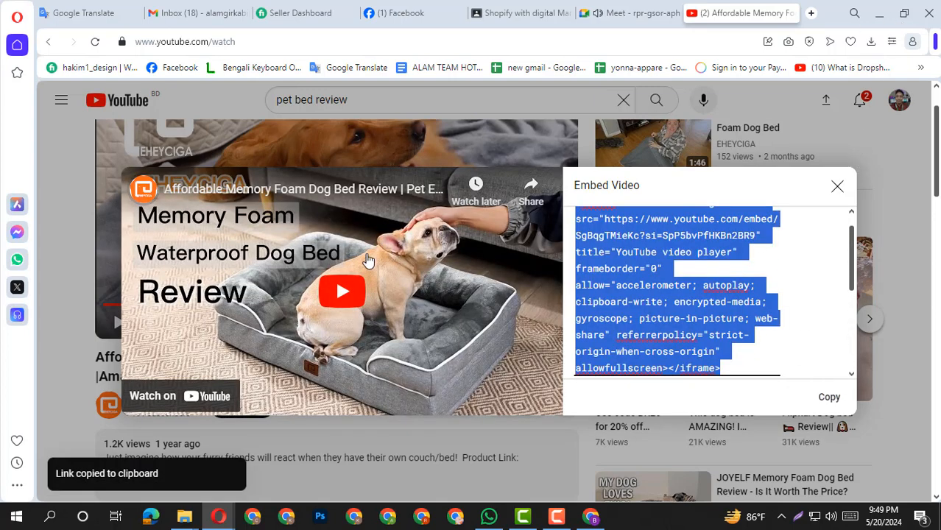
Step: Switch back to the Shopify product page in Chrome and insert the video into the description using the copied embed code
key(alt+Tab)
key(ctrl+v)
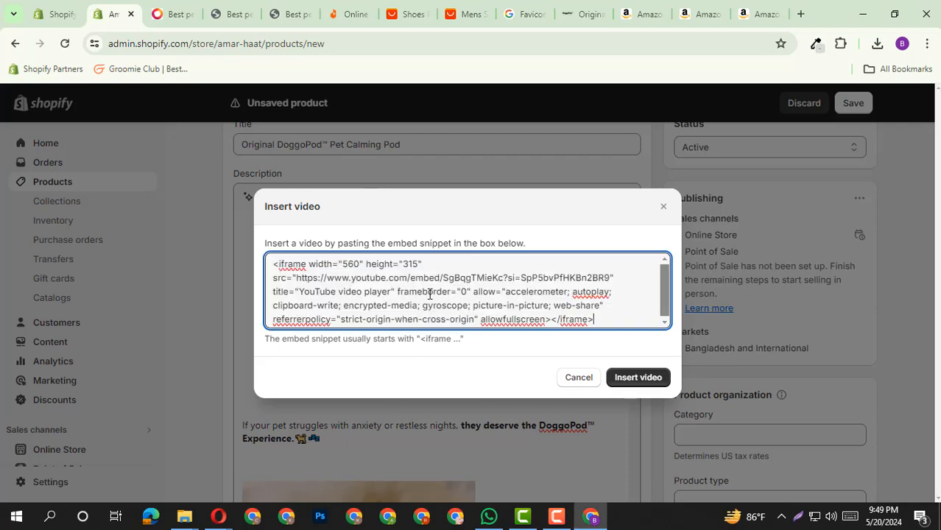
click(626, 381)
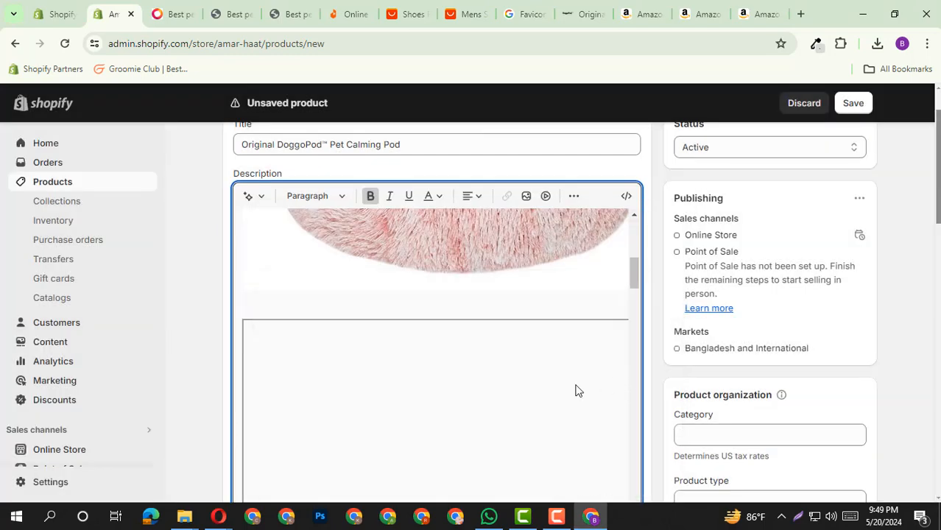
Step: Play the embedded review video in the description briefly to check it, and pause it
scroll(426, 293, down, 2)
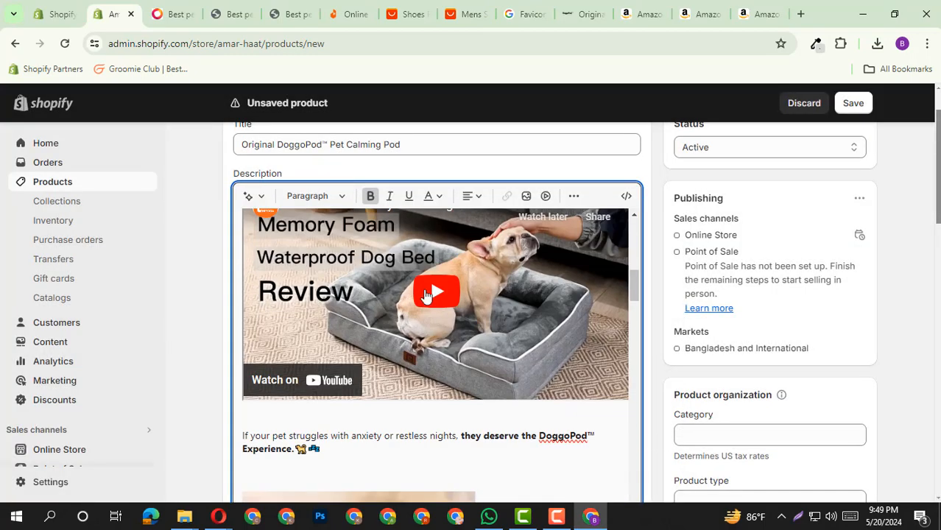
click(426, 293)
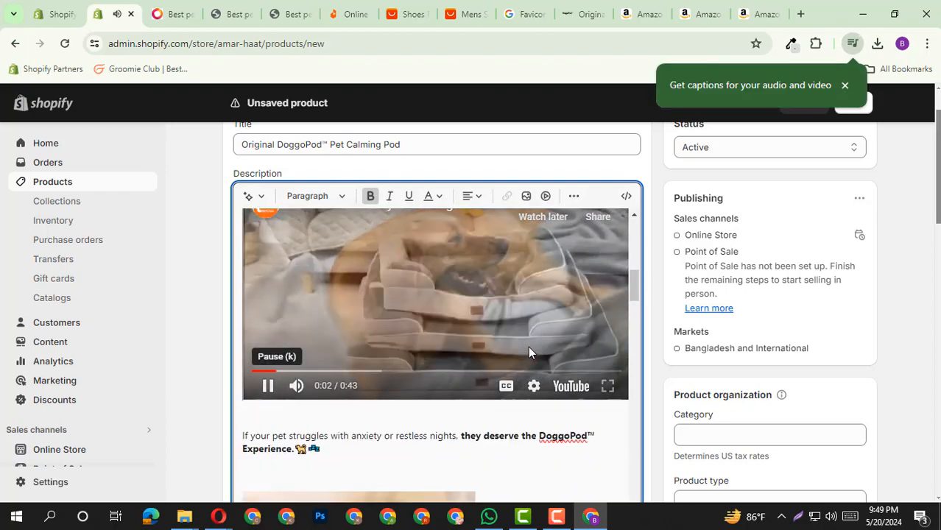
click(268, 386)
scroll(435, 309, up, 2)
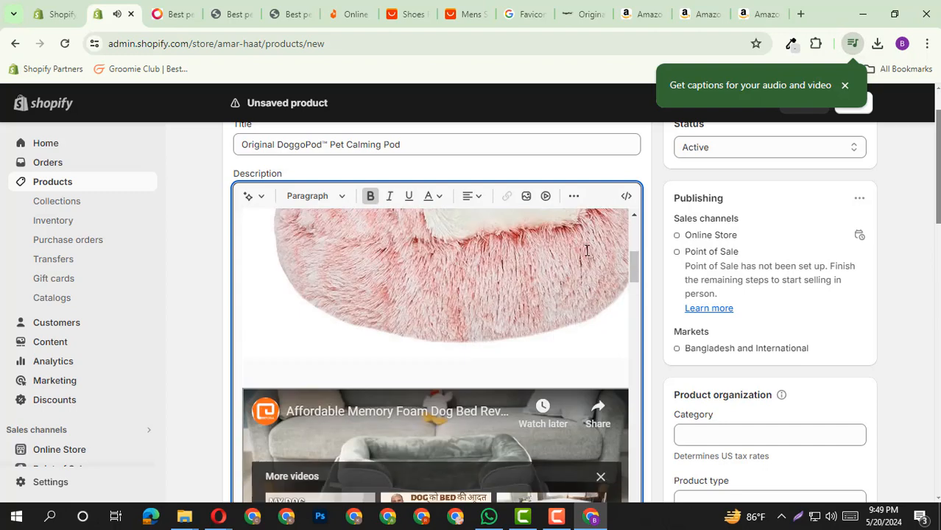
Step: Try formatting the three pet size lines at the start of the description as a bulleted list, and remove the bullet
click(573, 196)
scroll(579, 252, up, 5)
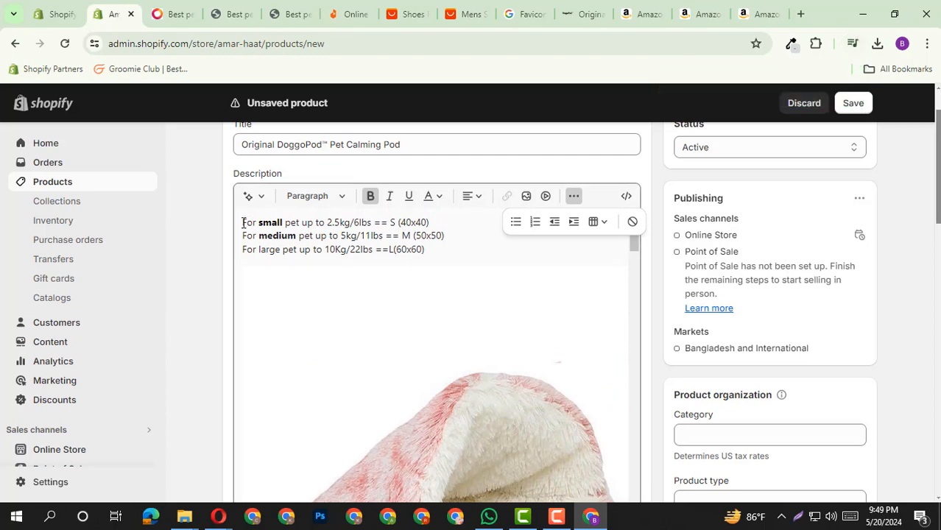
drag(243, 223, 495, 246)
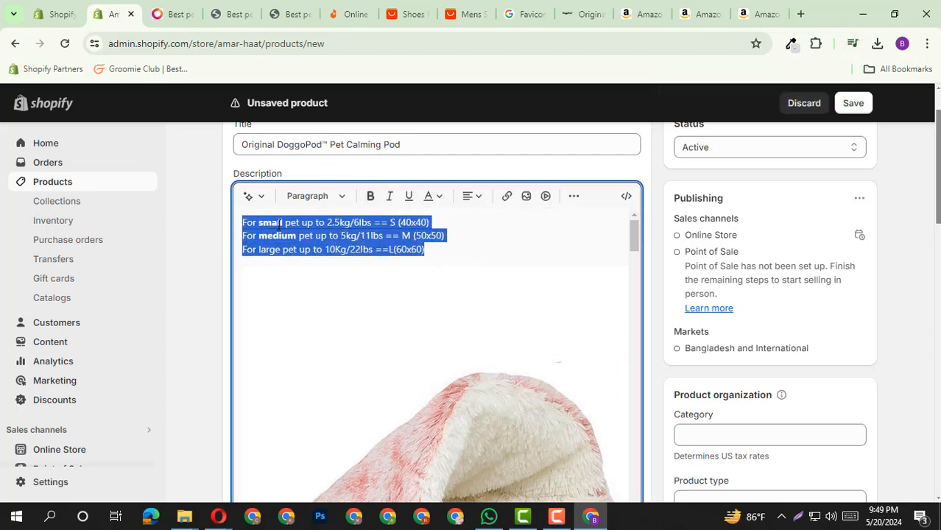
click(574, 196)
click(517, 229)
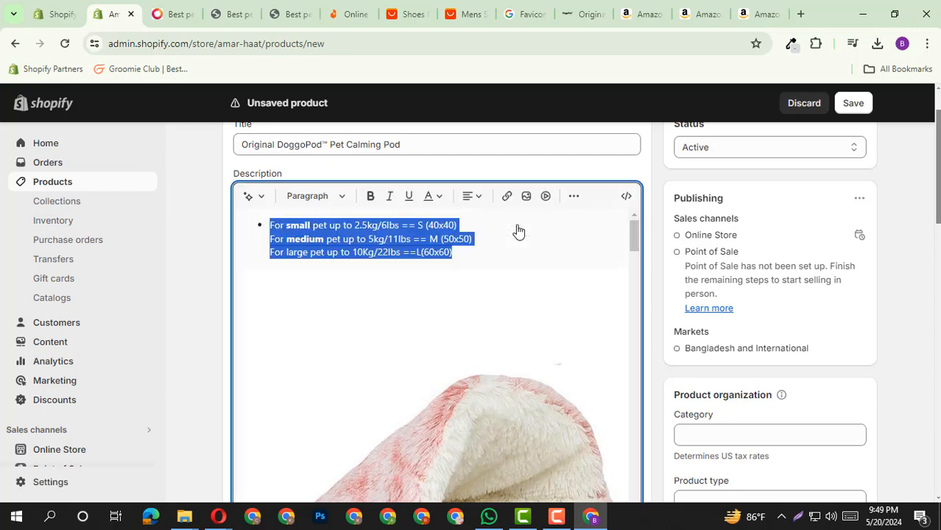
click(266, 226)
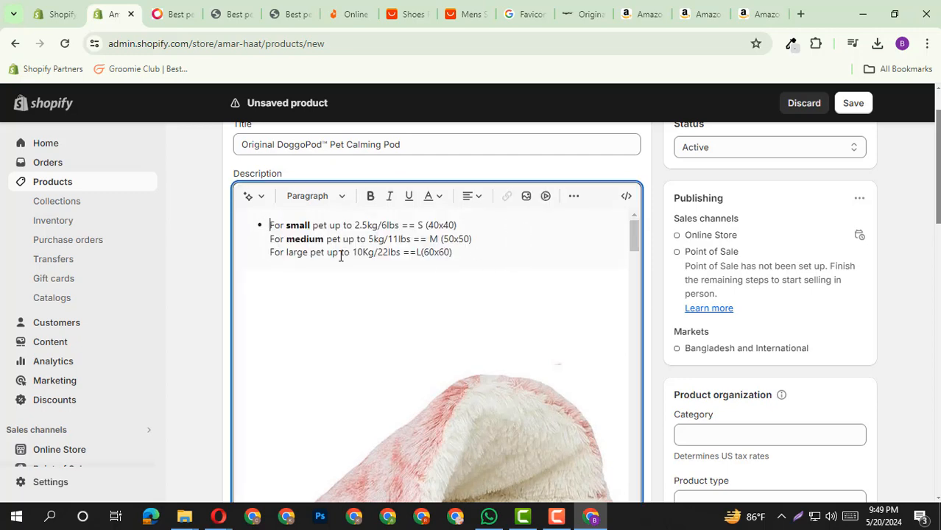
key(BackSpace)
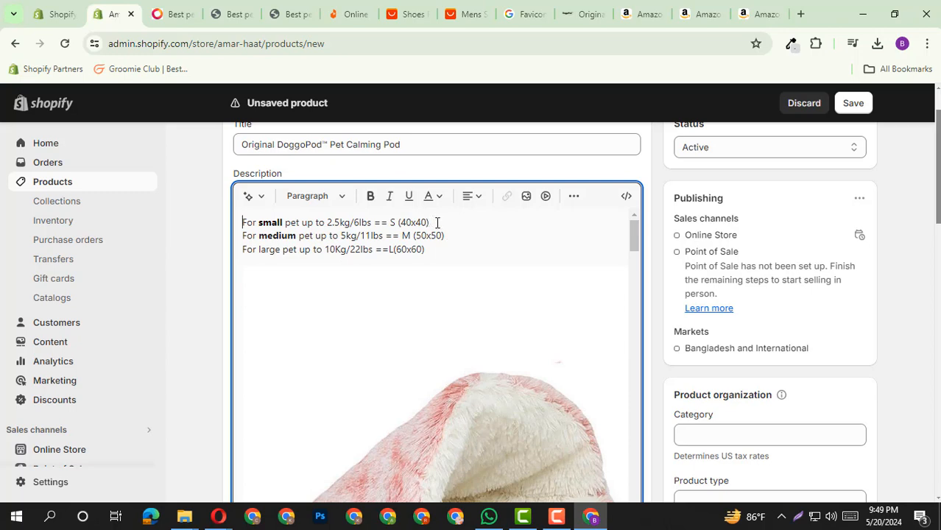
Step: Try bulleting only the small pet size line, and turn the bulleted list off again with the medium line selected
drag(437, 223, 251, 227)
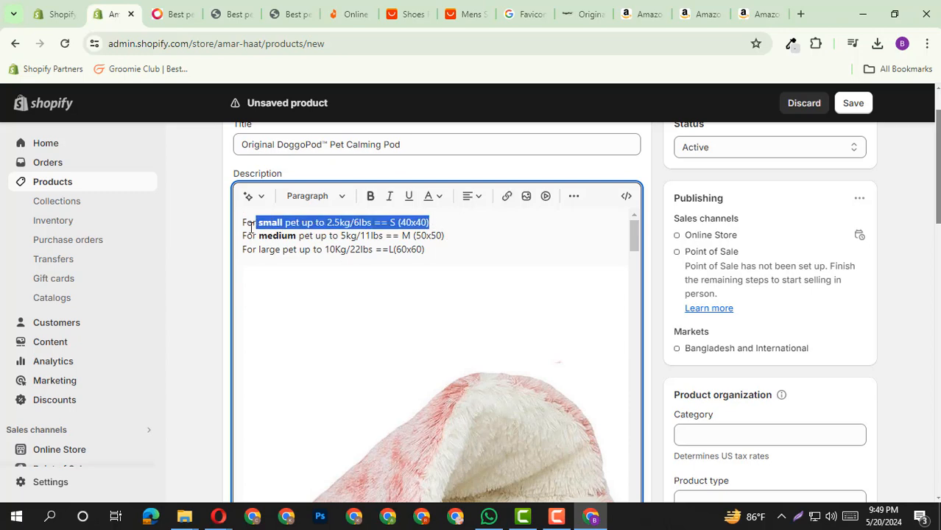
click(470, 196)
click(574, 196)
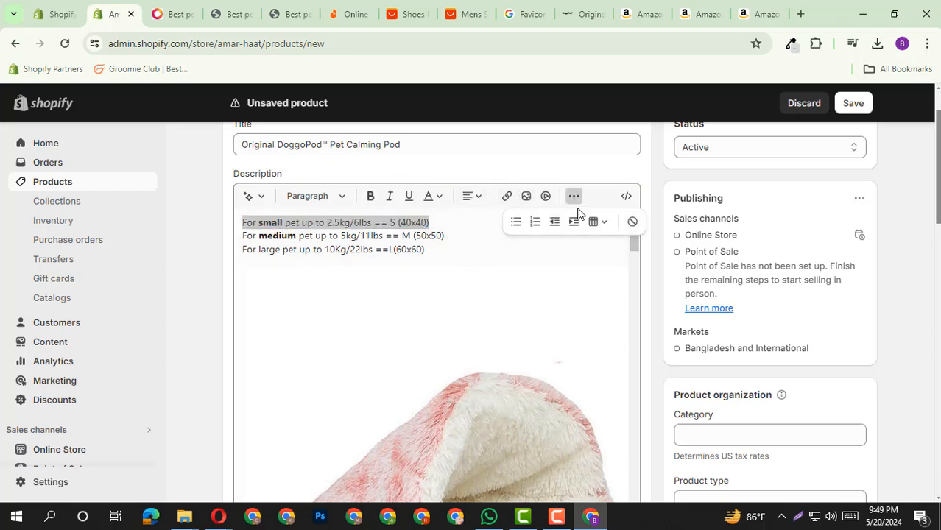
click(513, 225)
drag(477, 239, 269, 236)
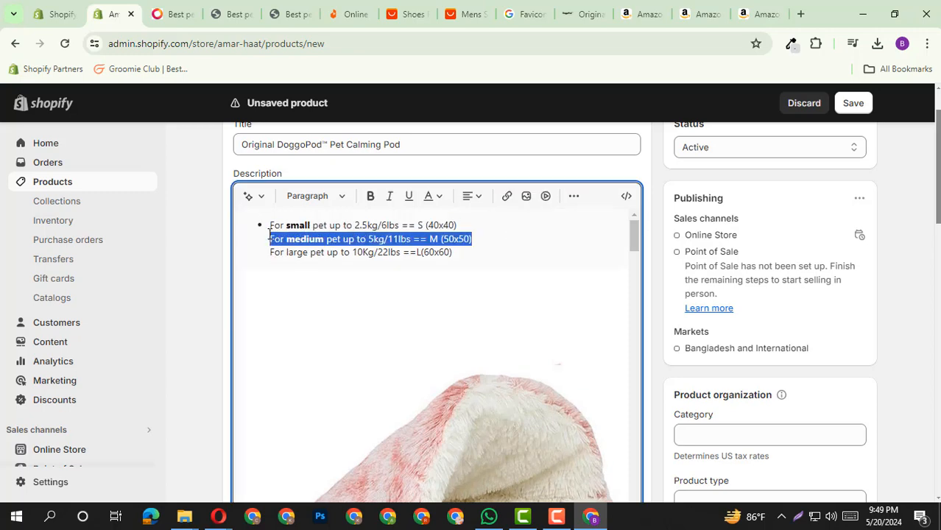
click(575, 197)
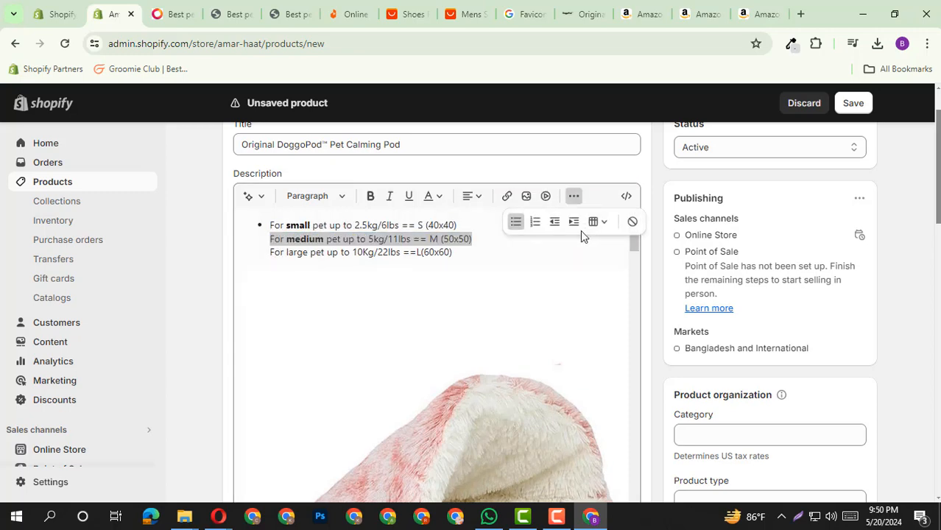
click(517, 223)
Step: Break the text after "S (40x40)" so the medium pet size line starts a new paragraph
drag(425, 250, 278, 231)
click(450, 220)
key(Return)
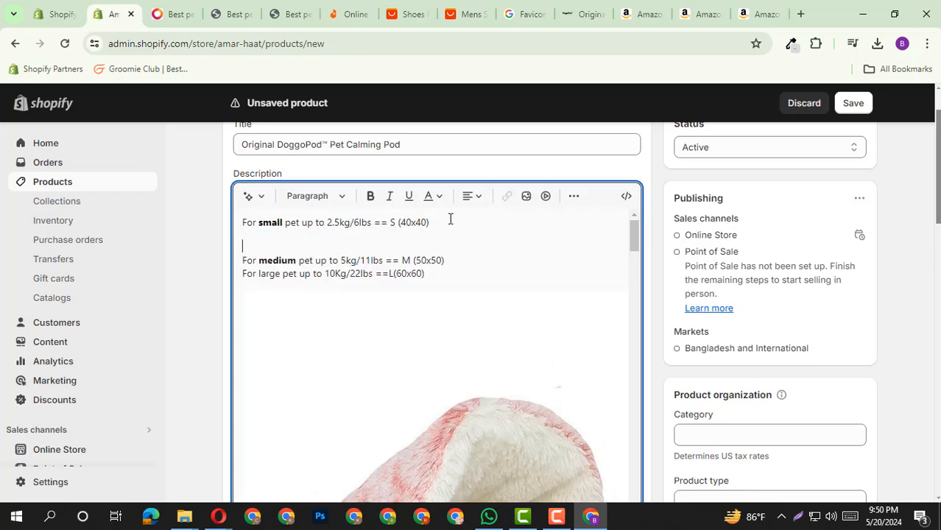
key(BackSpace)
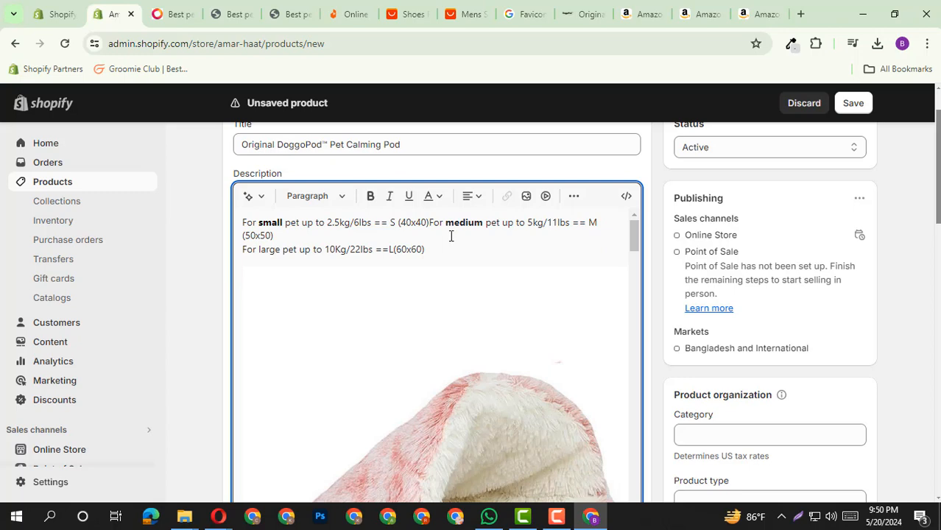
key(Return)
key(BackSpace)
key(Return)
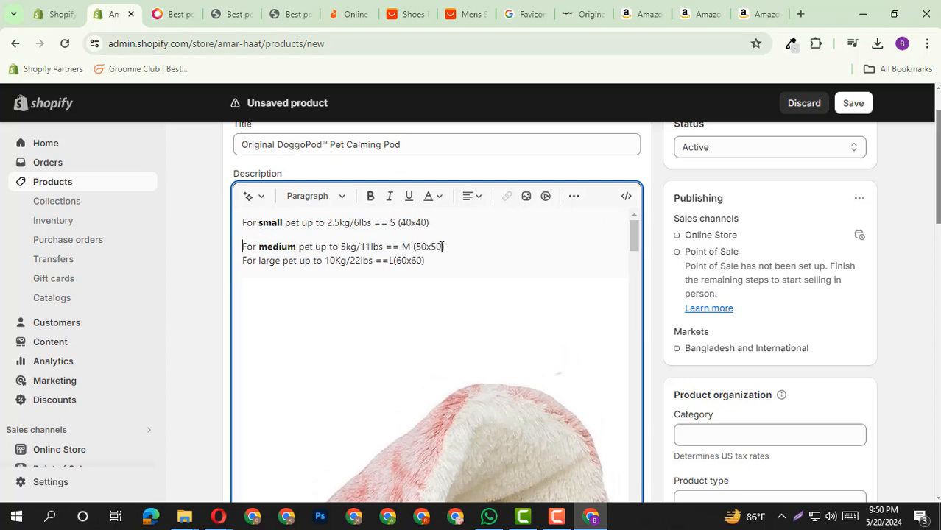
Step: Try a numbered list on the medium and large pet size lines, remove it and restore the paragraph break
click(574, 197)
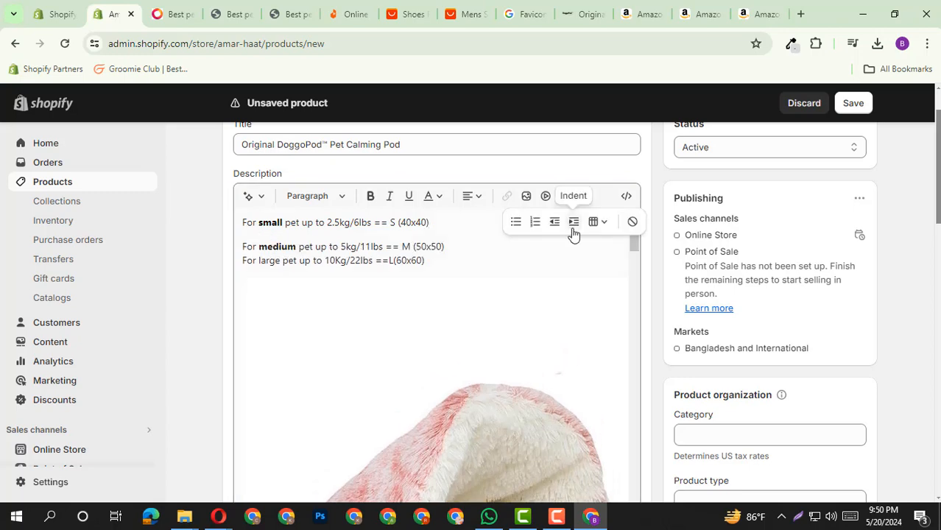
click(537, 222)
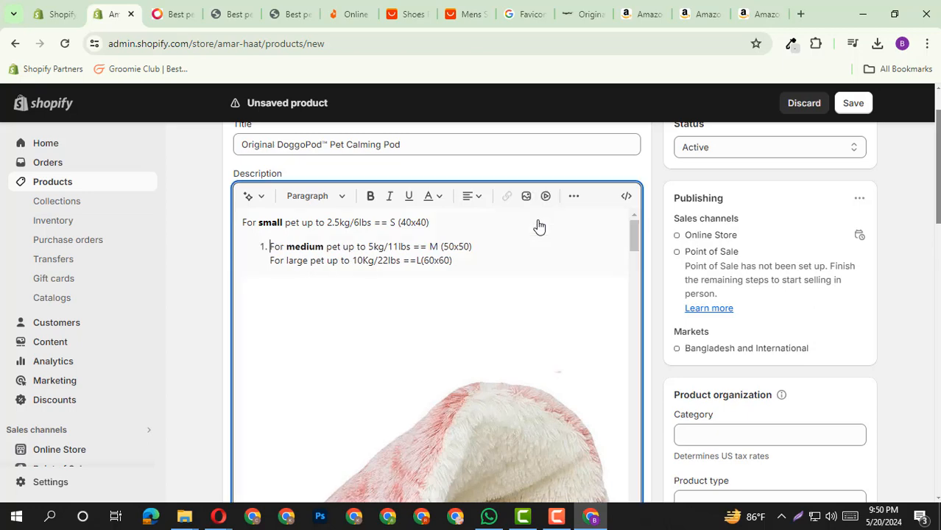
key(BackSpace)
key(BackSpace)
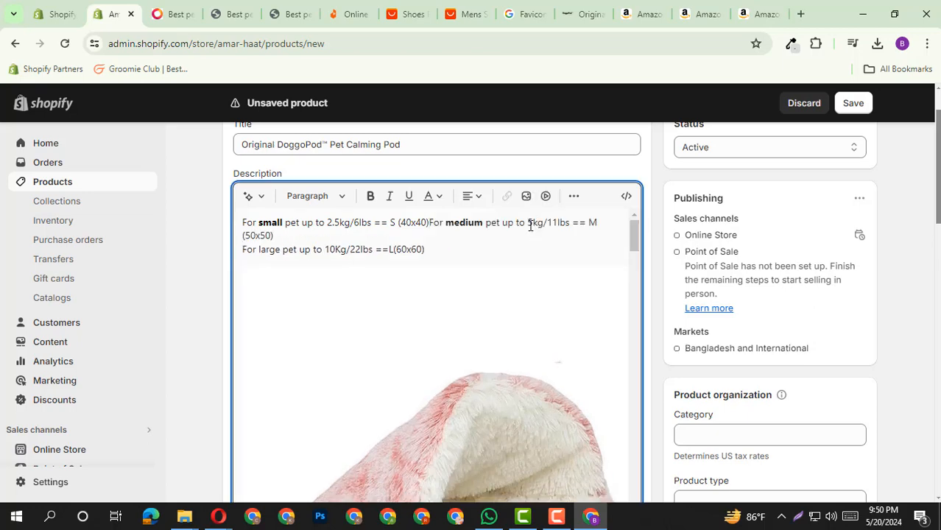
key(Return)
click(572, 203)
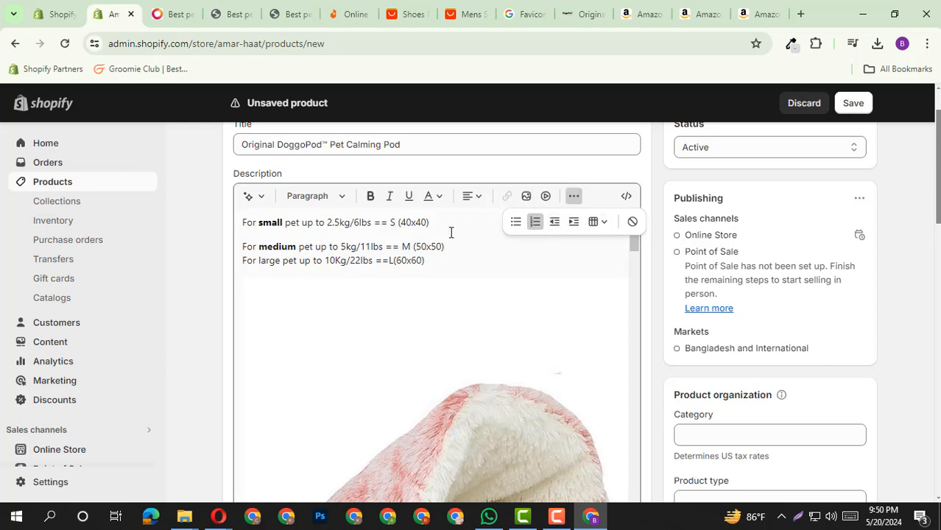
click(482, 241)
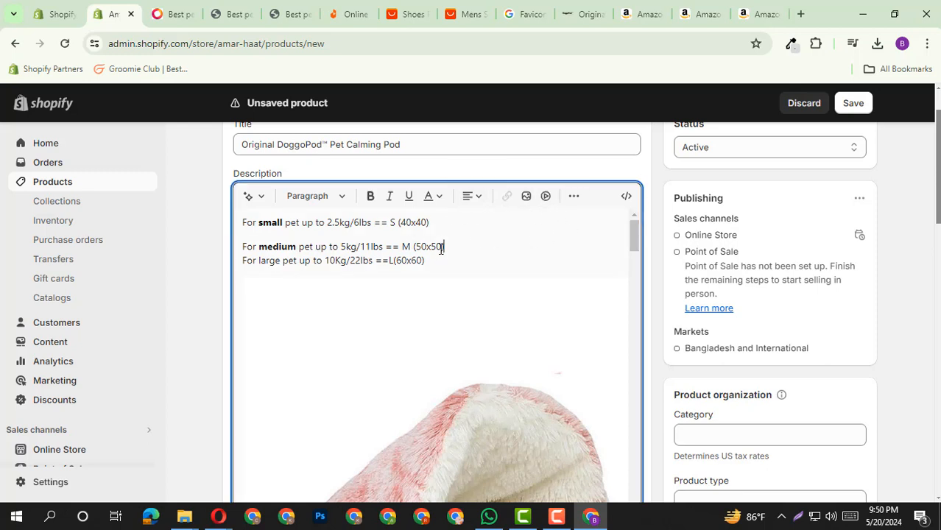
Step: Try center and right alignment on the three pet size lines, and return them to left alignment
drag(425, 261, 213, 202)
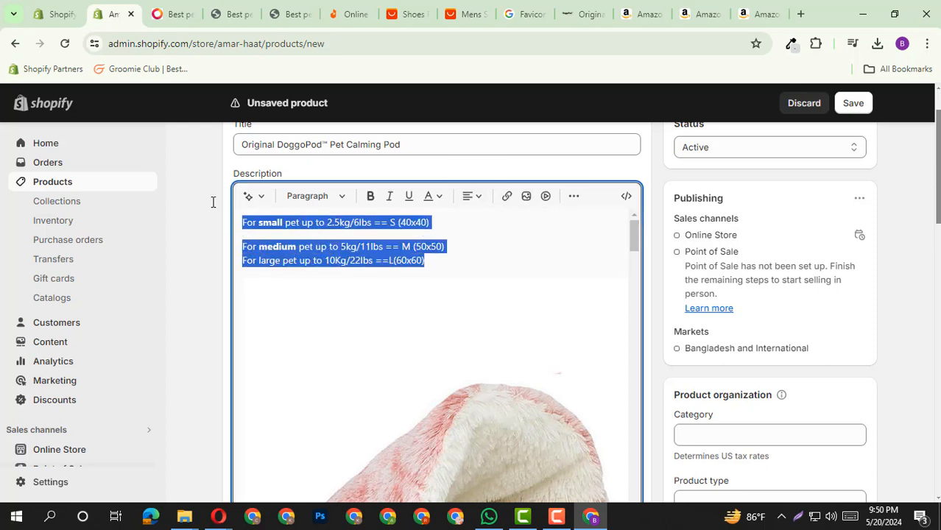
click(474, 198)
click(472, 219)
click(474, 197)
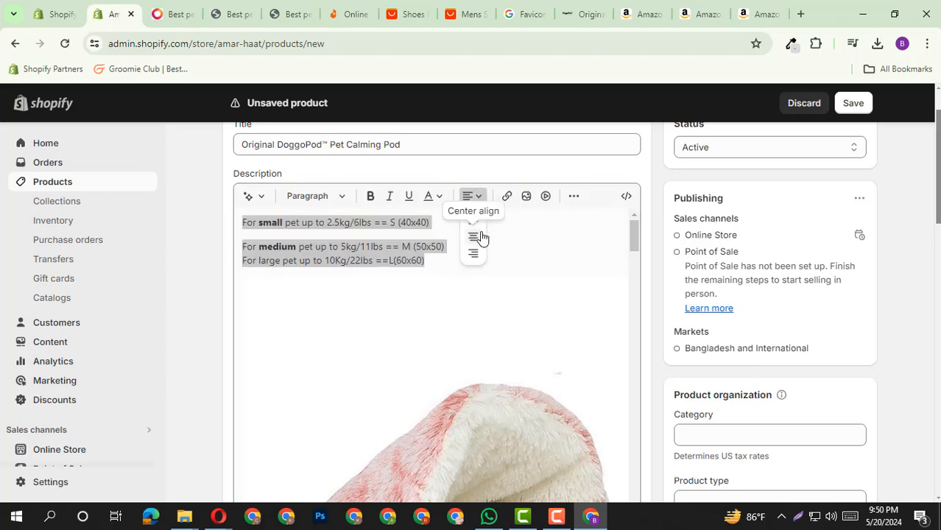
click(475, 238)
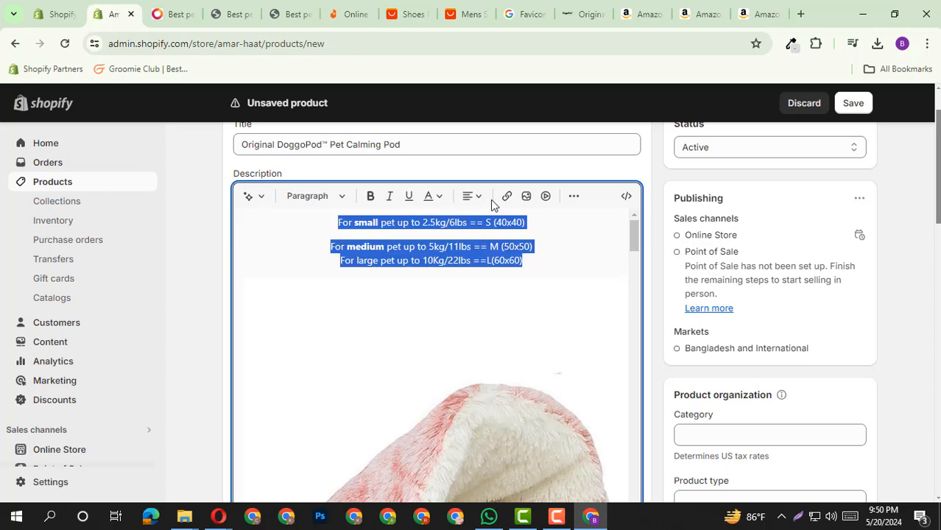
click(477, 196)
click(472, 255)
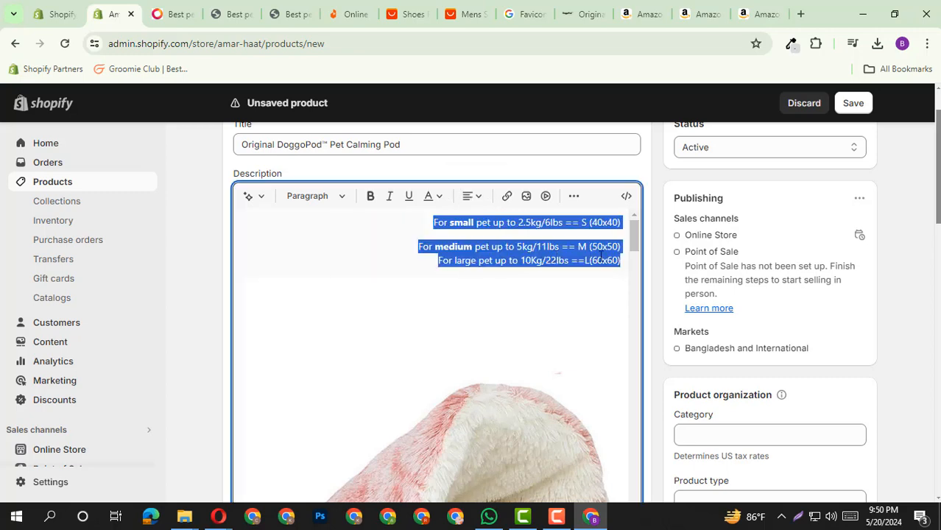
click(477, 198)
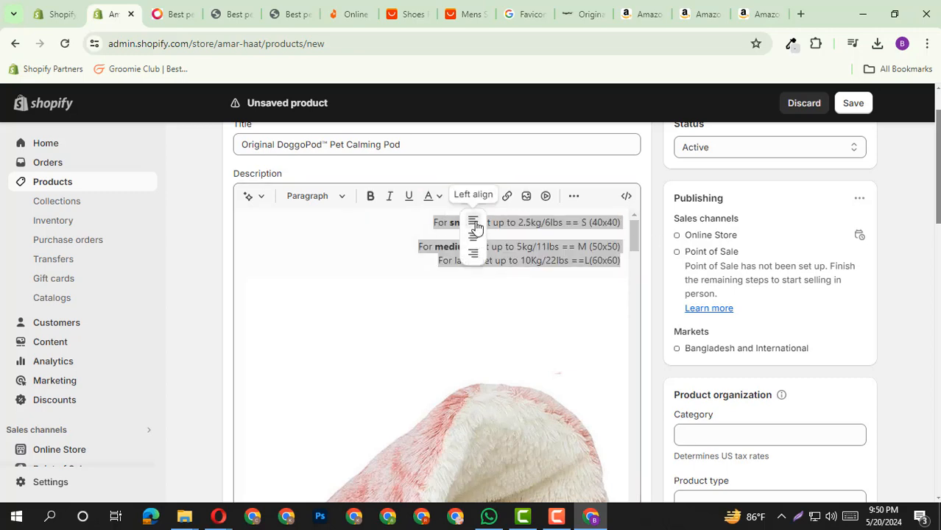
click(476, 221)
scroll(477, 221, up, 2)
scroll(506, 223, down, 3)
scroll(569, 238, up, 2)
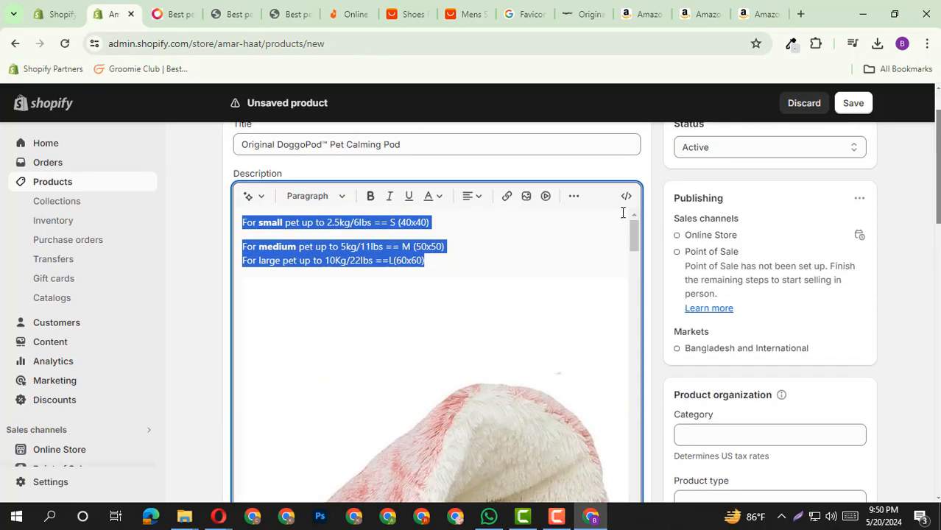
Step: Show the product description as HTML and look through the code to its end
click(626, 199)
scroll(616, 216, down, 15)
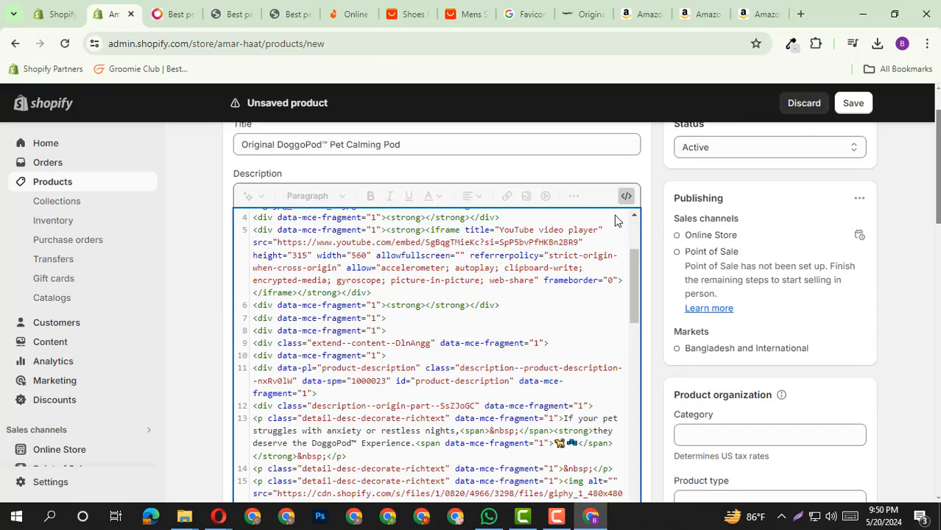
scroll(545, 274, down, 5)
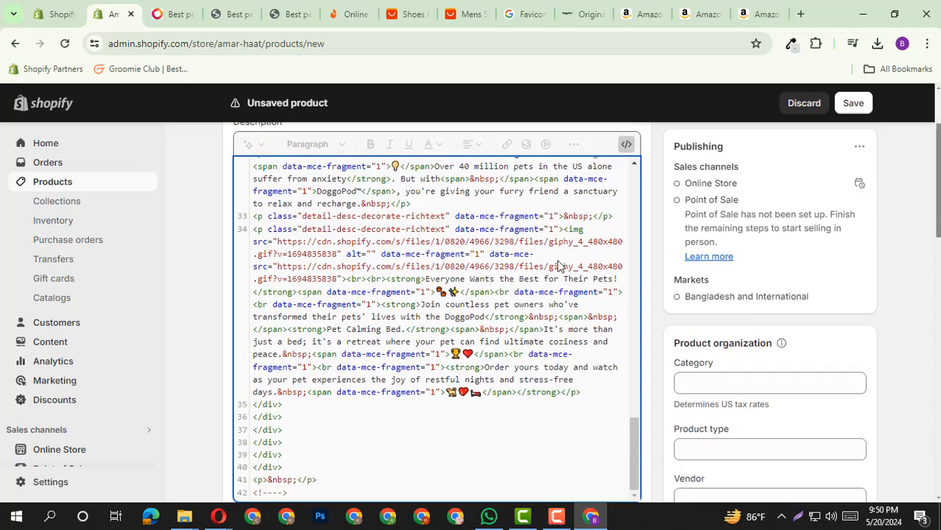
Step: Return the product description from HTML code to the formatted view and check its content
scroll(560, 259, up, 5)
click(627, 266)
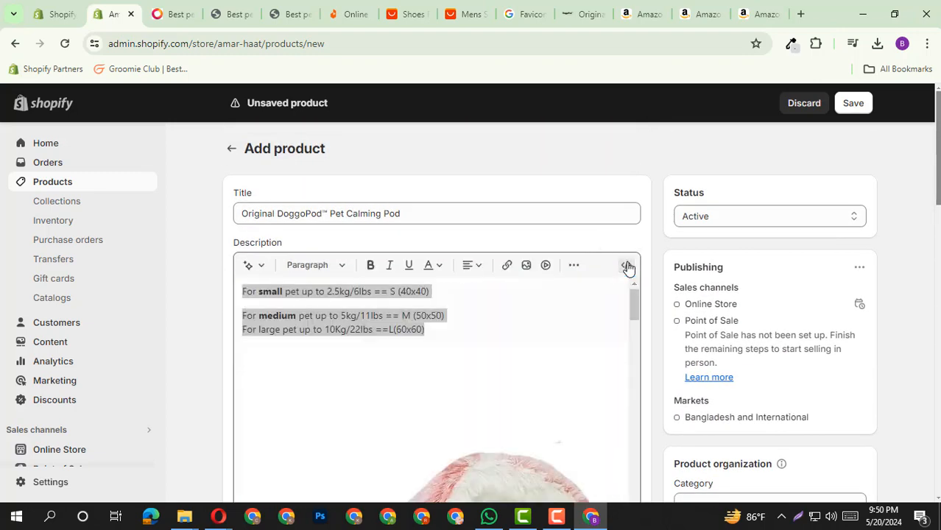
click(388, 315)
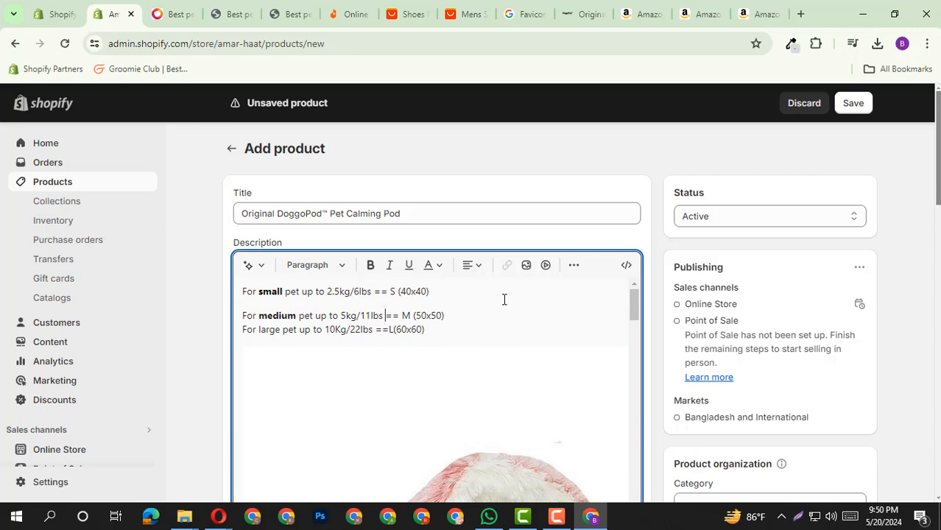
scroll(515, 295, down, 10)
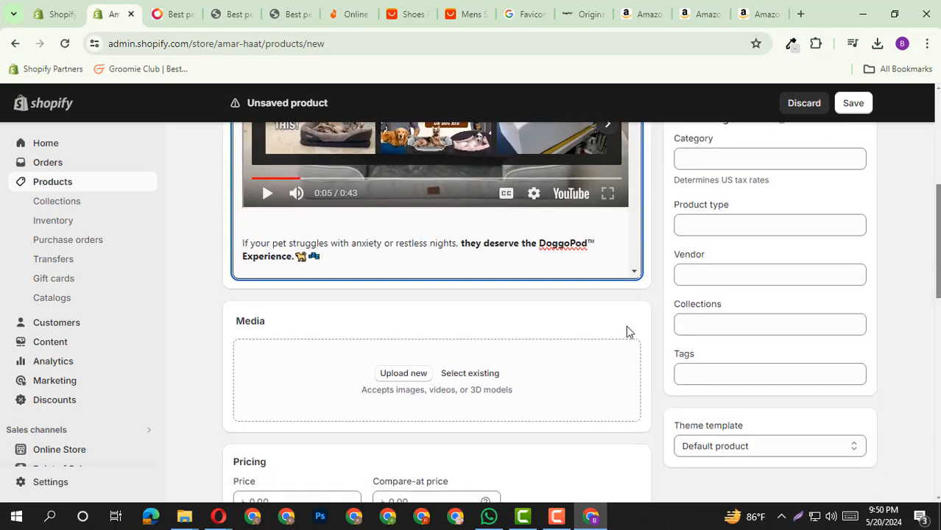
scroll(508, 218, up, 5)
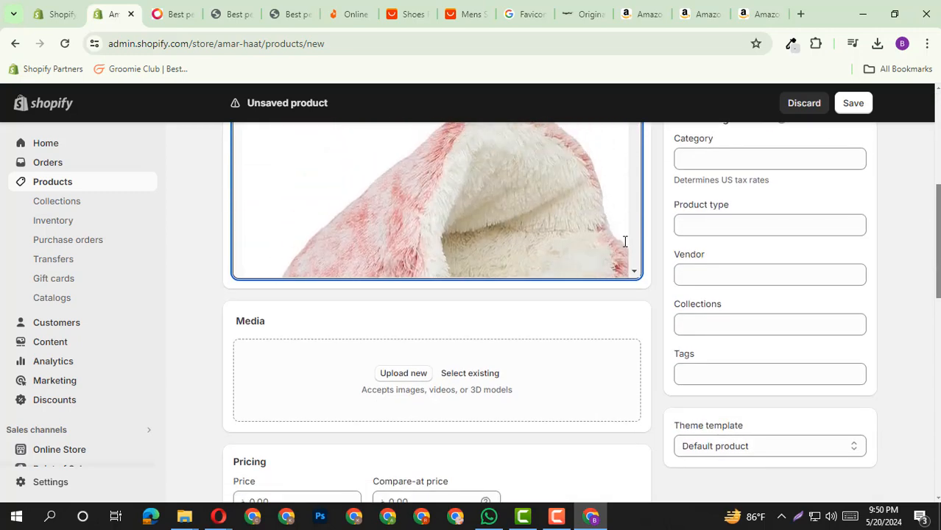
scroll(612, 129, down, 1)
scroll(612, 130, down, 2)
click(298, 13)
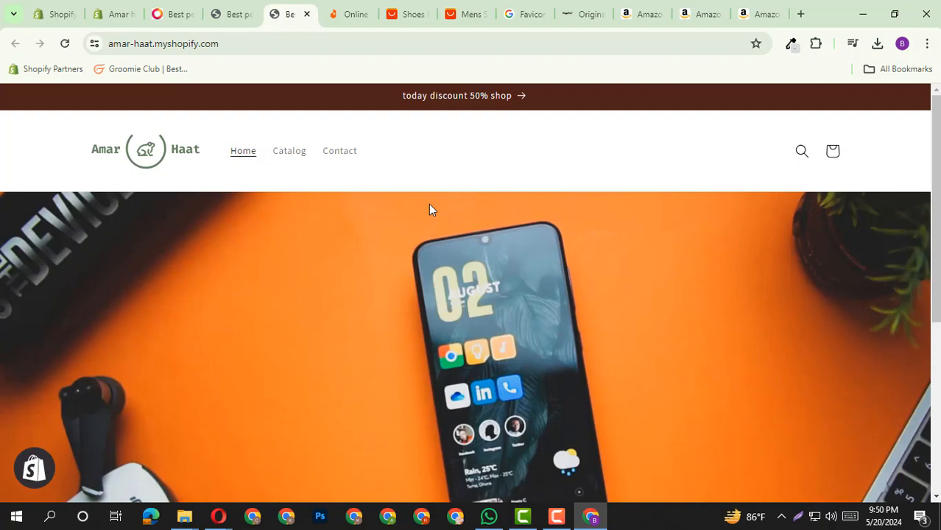
click(118, 14)
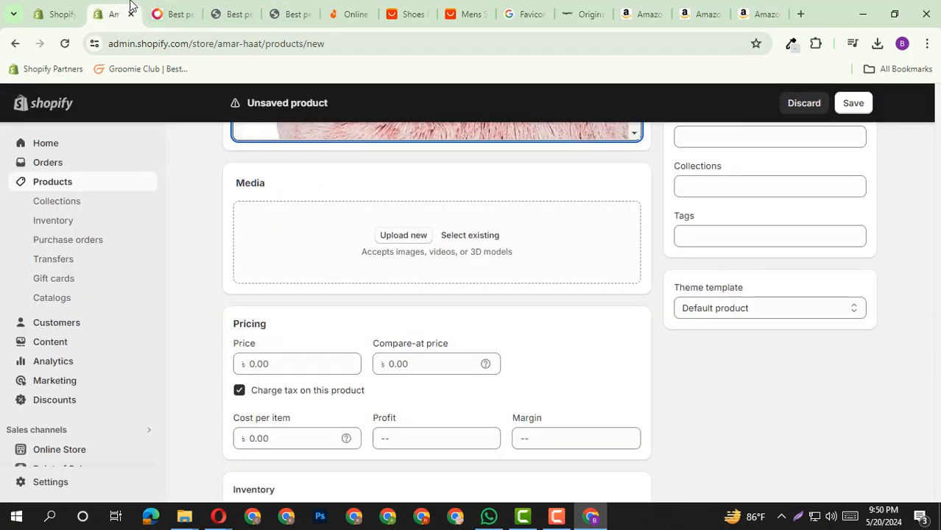
scroll(709, 306, up, 3)
scroll(709, 306, down, 2)
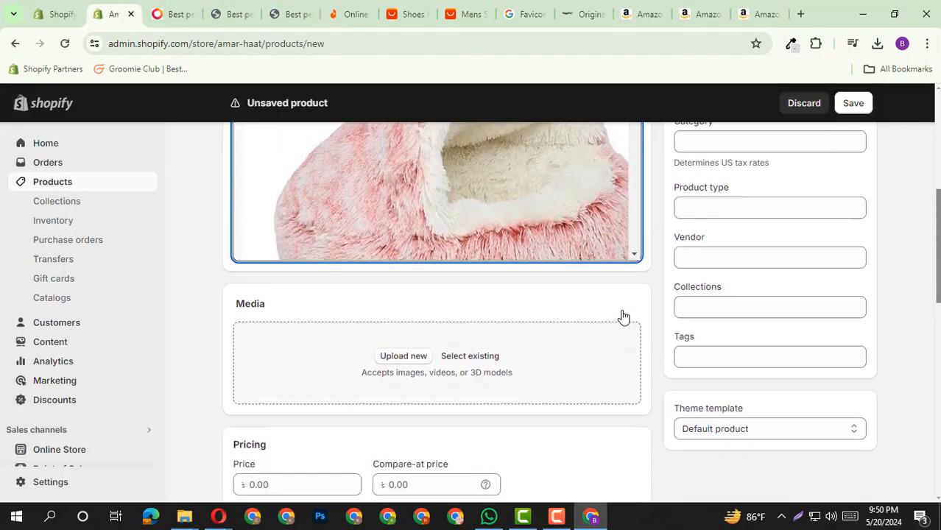
scroll(622, 316, up, 2)
Step: Review the title, description and product images on the original DoggoPod Pet Calming Pod page as a reference
click(232, 13)
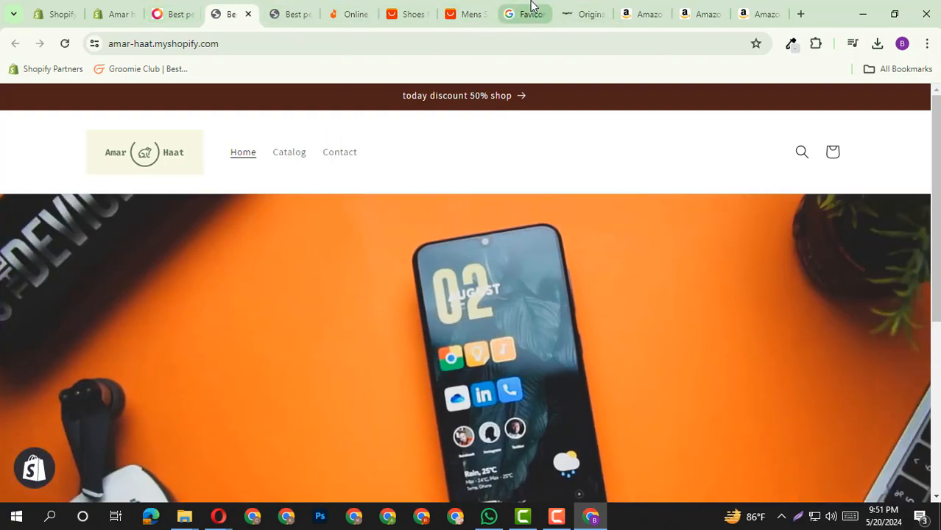
click(586, 12)
scroll(630, 287, up, 3)
scroll(635, 279, up, 10)
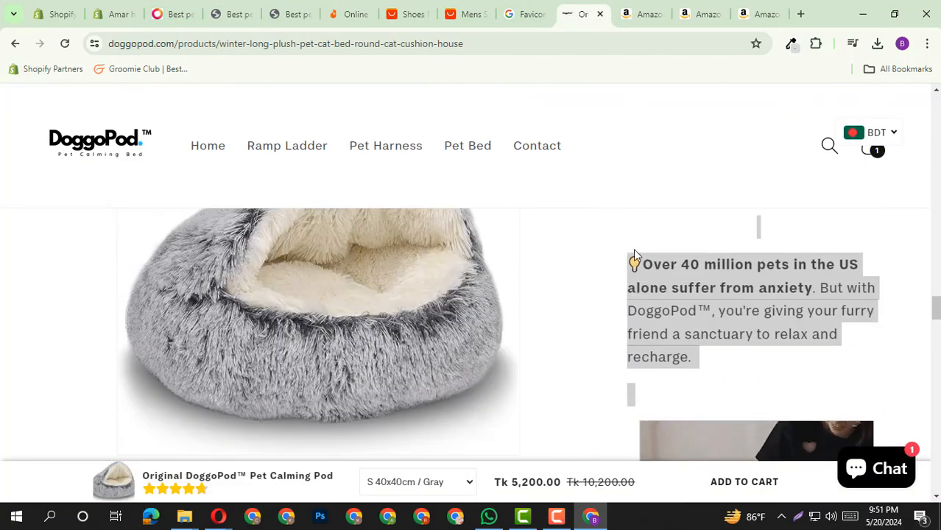
scroll(736, 265, up, 15)
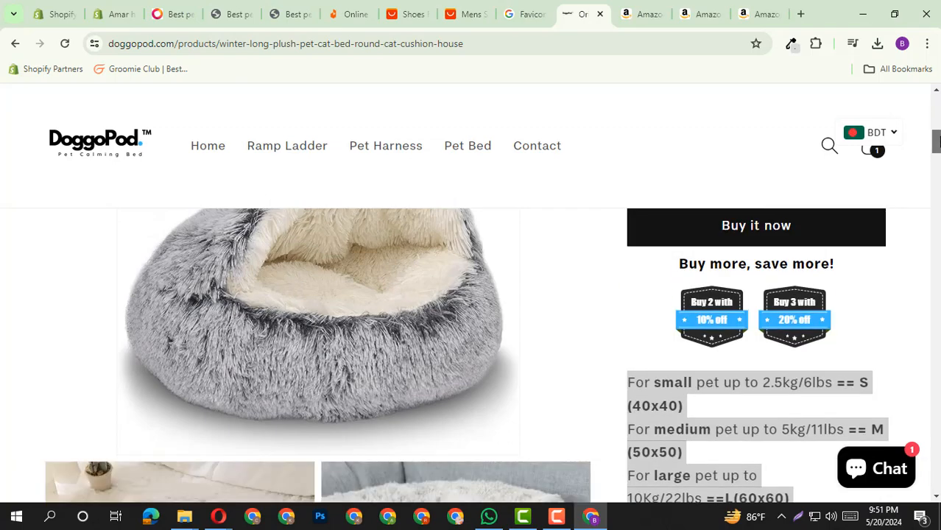
scroll(681, 270, down, 1)
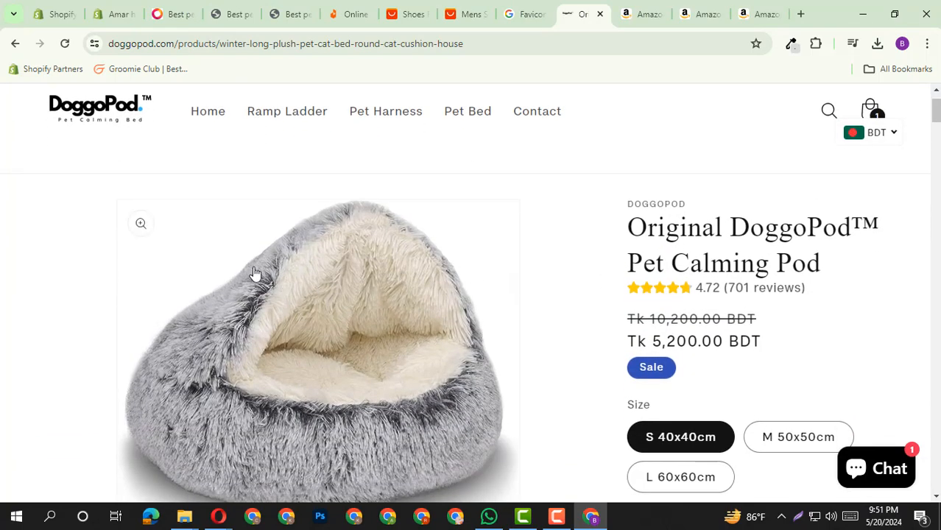
drag(96, 199, 360, 222)
scroll(559, 393, down, 1)
drag(634, 158, 836, 213)
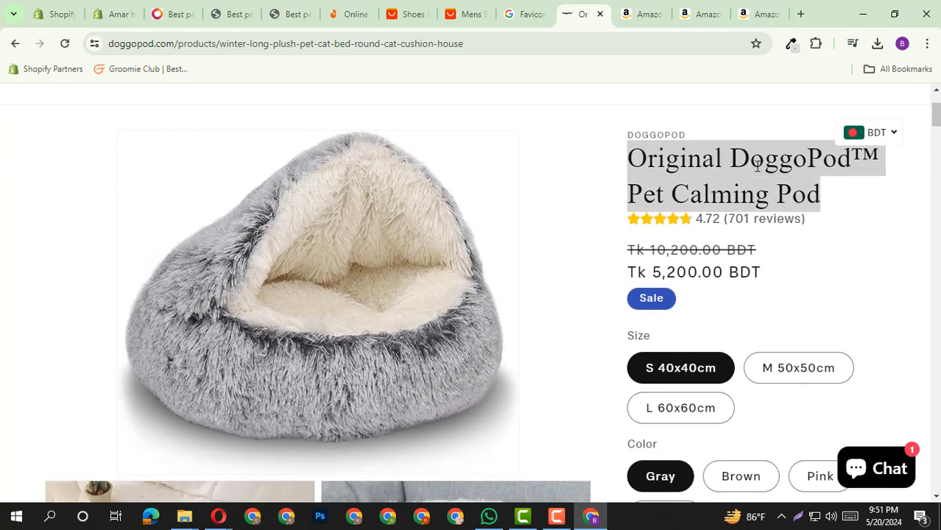
triple_click(666, 156)
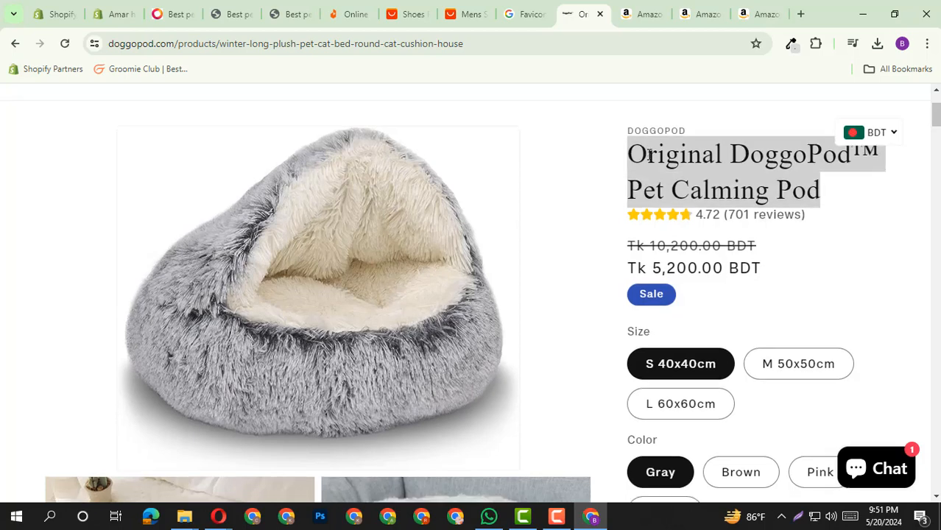
scroll(666, 157, down, 3)
scroll(650, 153, down, 5)
drag(630, 199, 661, 380)
double_click(661, 379)
scroll(374, 293, up, 8)
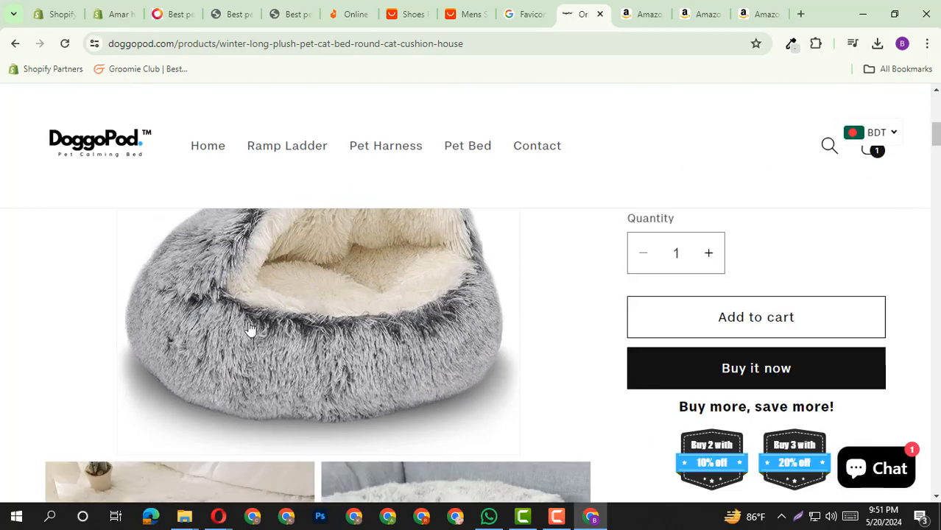
scroll(149, 319, up, 3)
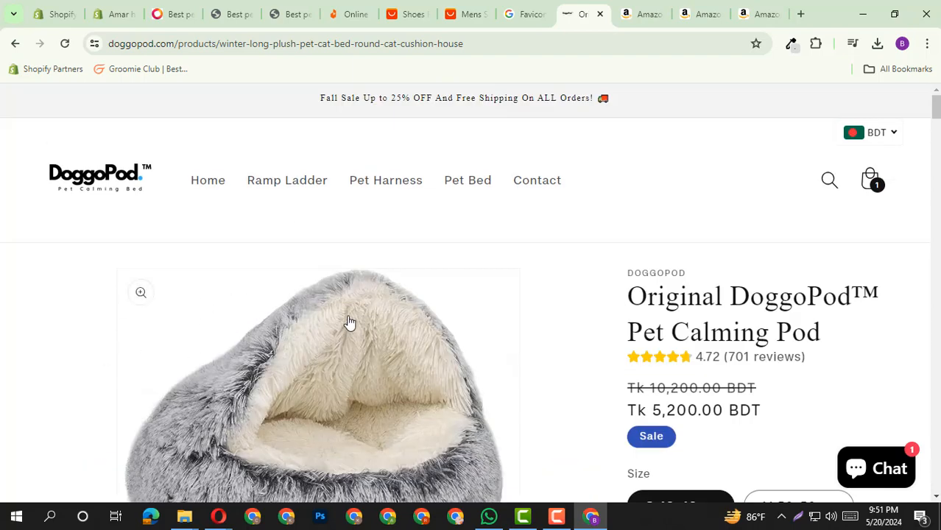
Step: Upload five images from the doggopod_com folder to the product media: the cat-on-bed photo and the light grey, pink, teal and dark grey pods
click(115, 13)
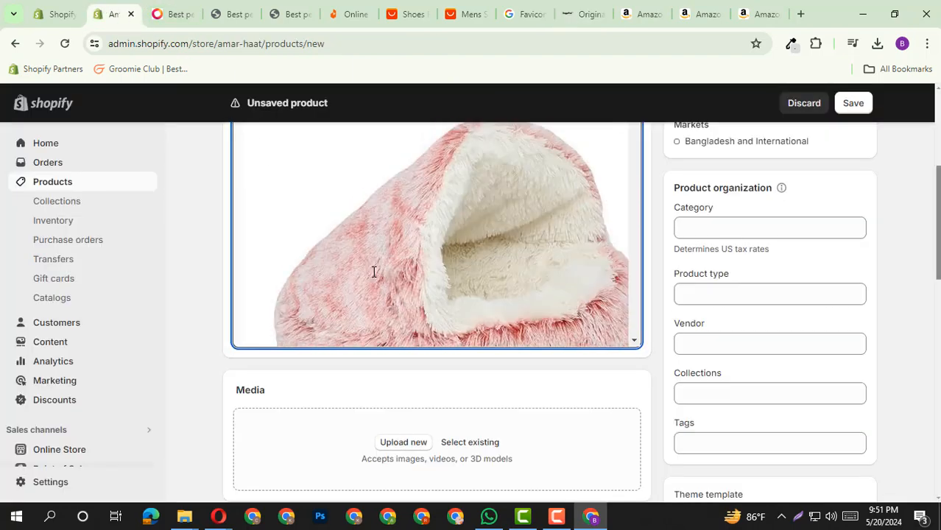
click(518, 284)
scroll(518, 284, down, 6)
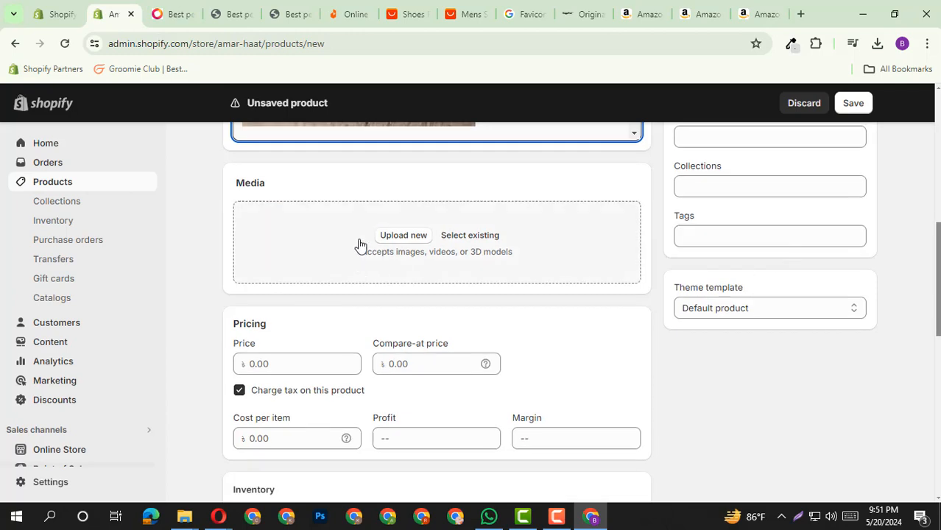
click(385, 240)
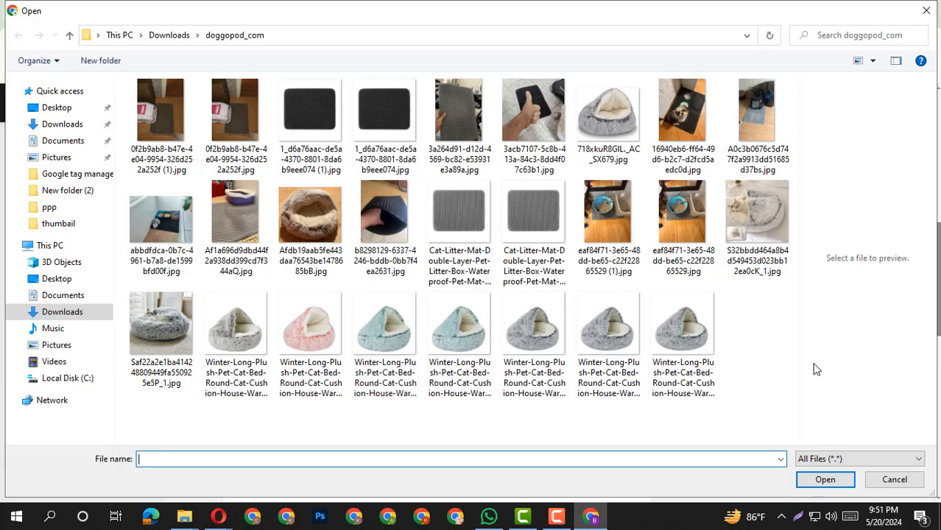
click(177, 342)
ctrl+click(218, 339)
ctrl+click(291, 368)
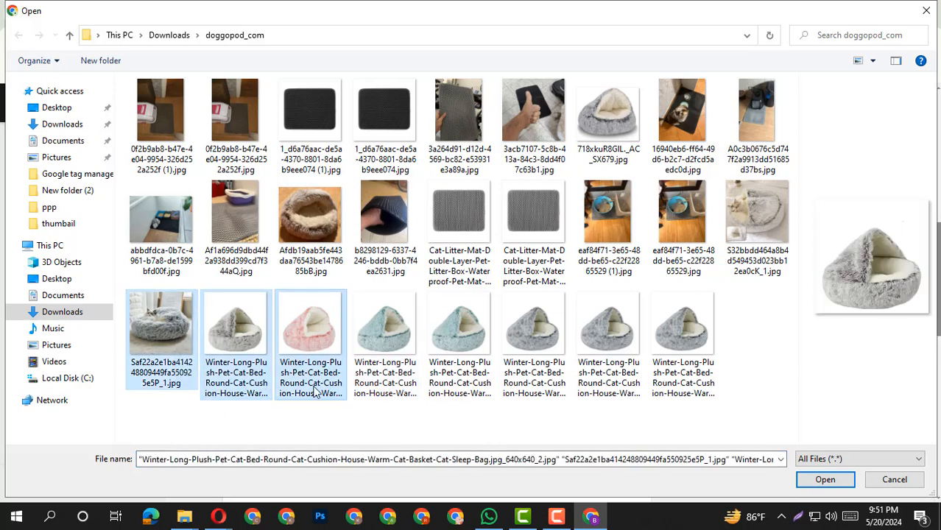
ctrl+click(371, 335)
ctrl+click(516, 334)
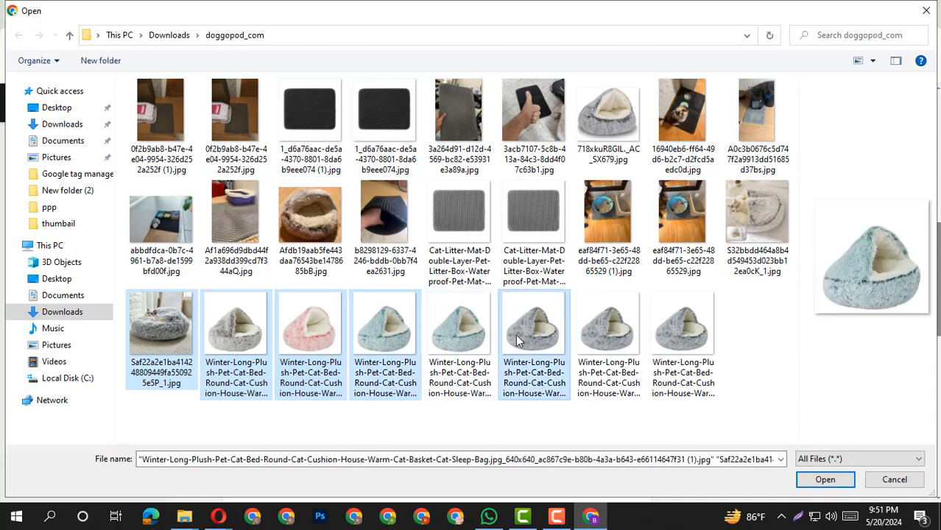
click(823, 480)
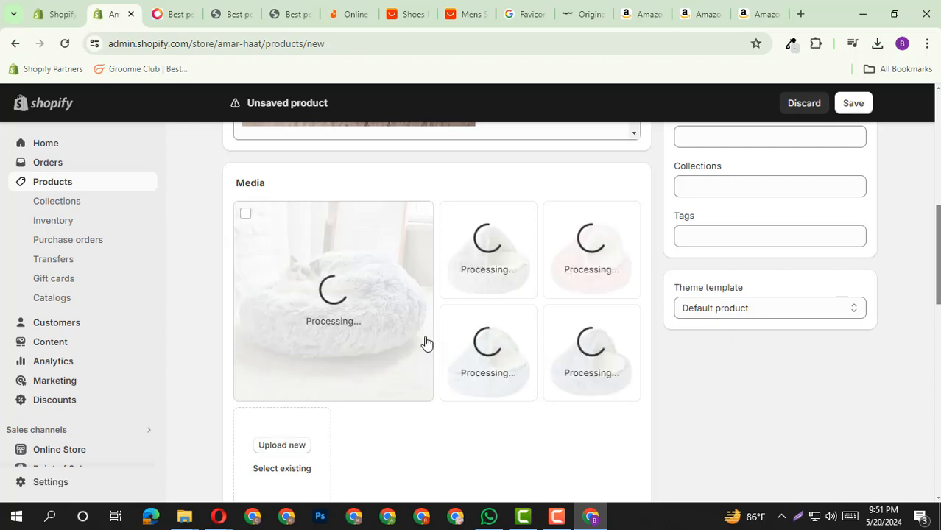
scroll(426, 342, down, 3)
scroll(426, 342, up, 4)
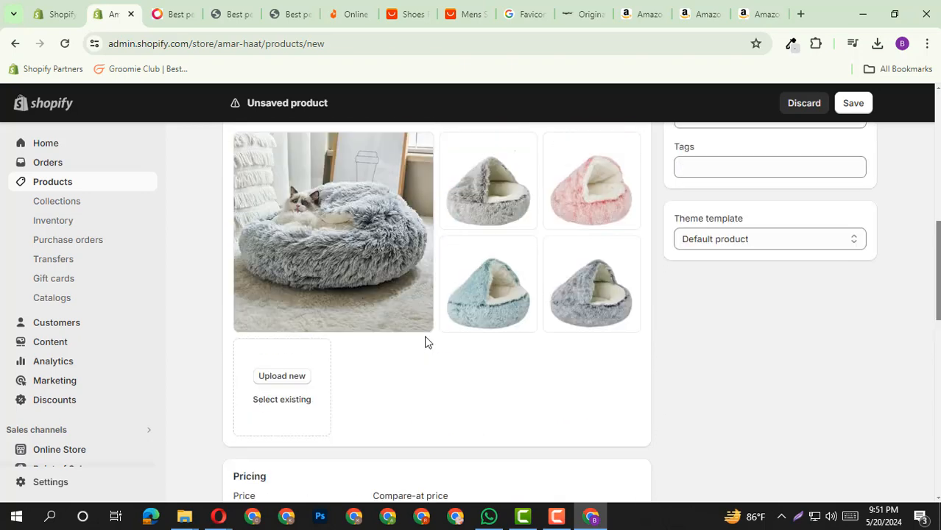
scroll(424, 336, down, 1)
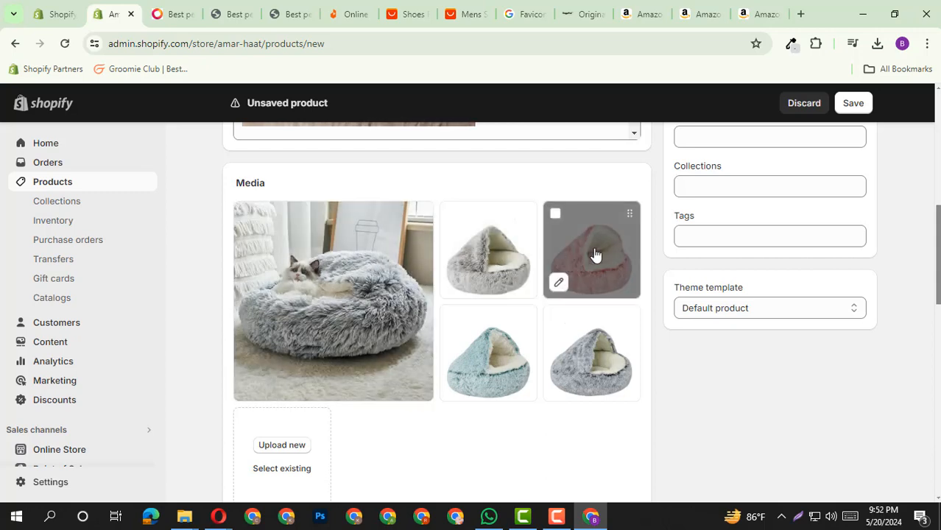
Step: Reorder the product media by moving the pink pod image to the front, followed by the cat-on-bed photo ahead of it
drag(589, 260, 325, 294)
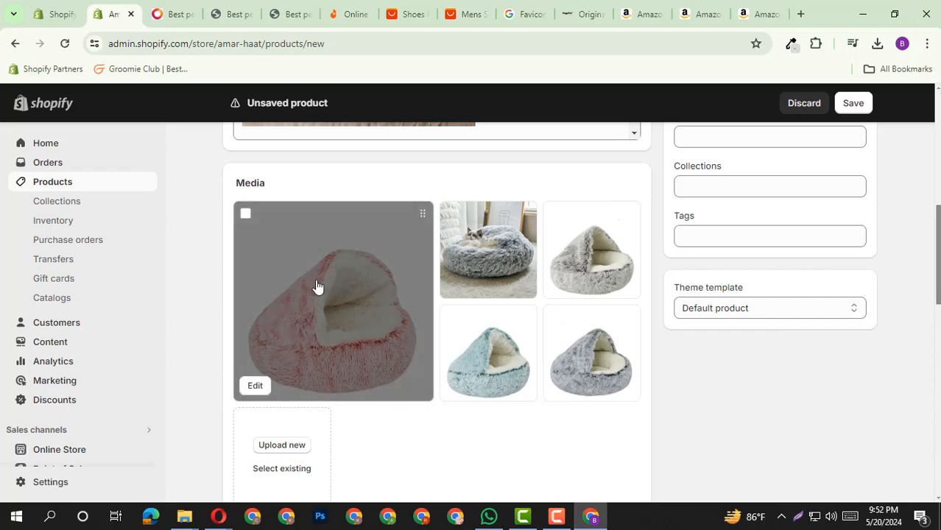
drag(479, 248, 302, 272)
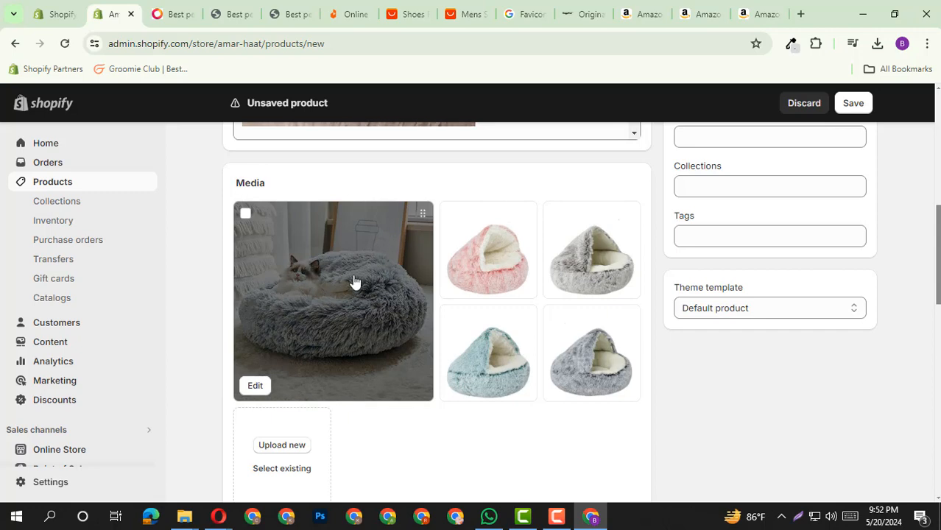
scroll(354, 282, down, 3)
scroll(355, 282, up, 4)
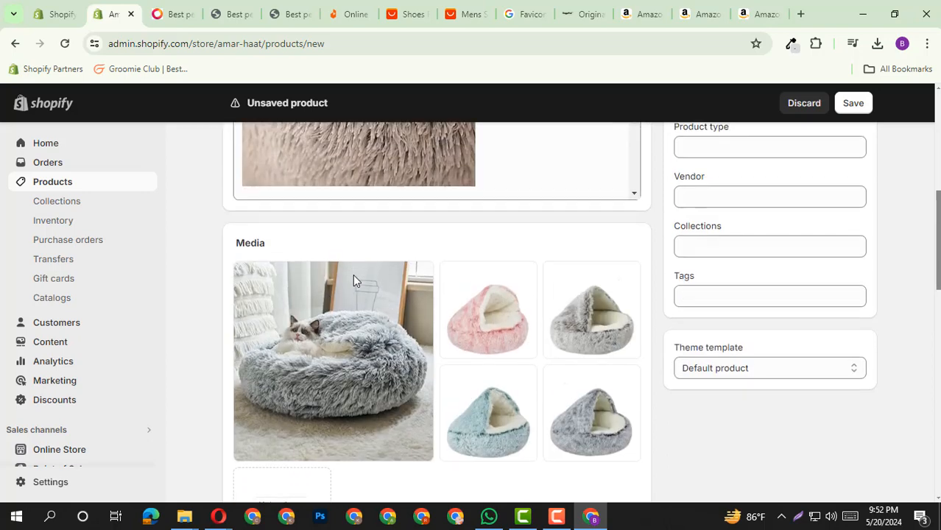
Step: Set the product's price to 49.00
scroll(354, 281, down, 4)
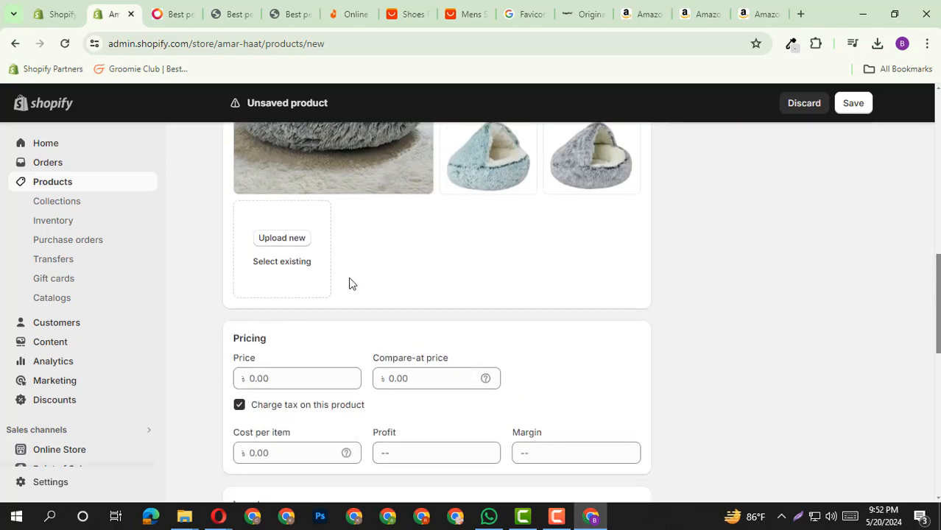
click(261, 381)
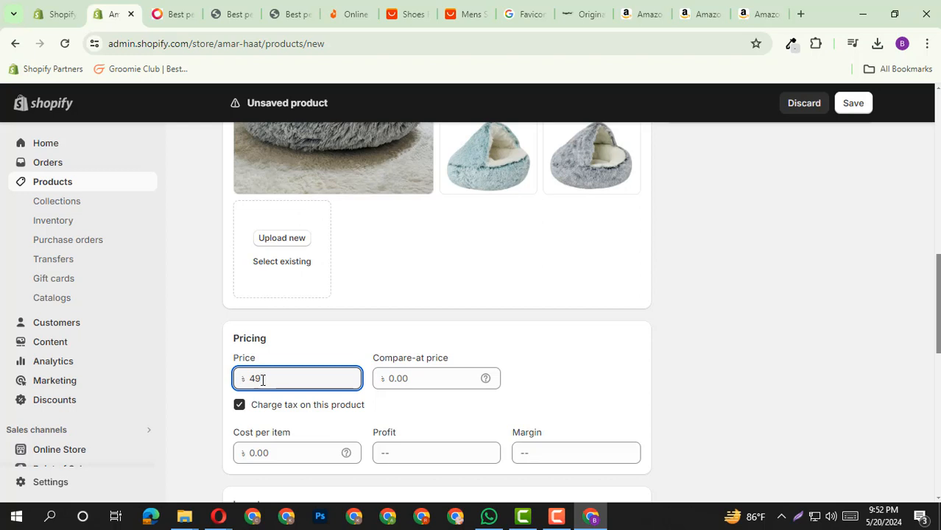
drag(241, 381, 321, 370)
click(279, 386)
drag(253, 384, 311, 357)
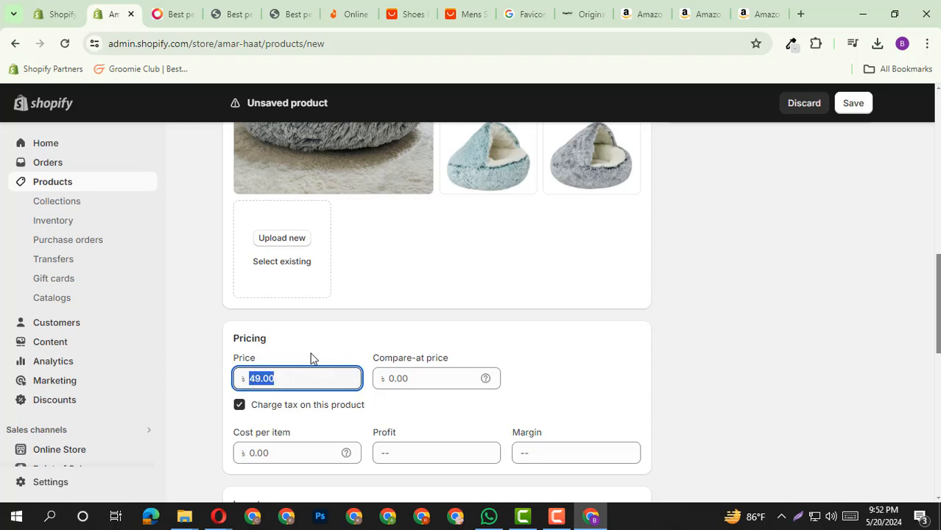
click(311, 358)
scroll(244, 312, down, 1)
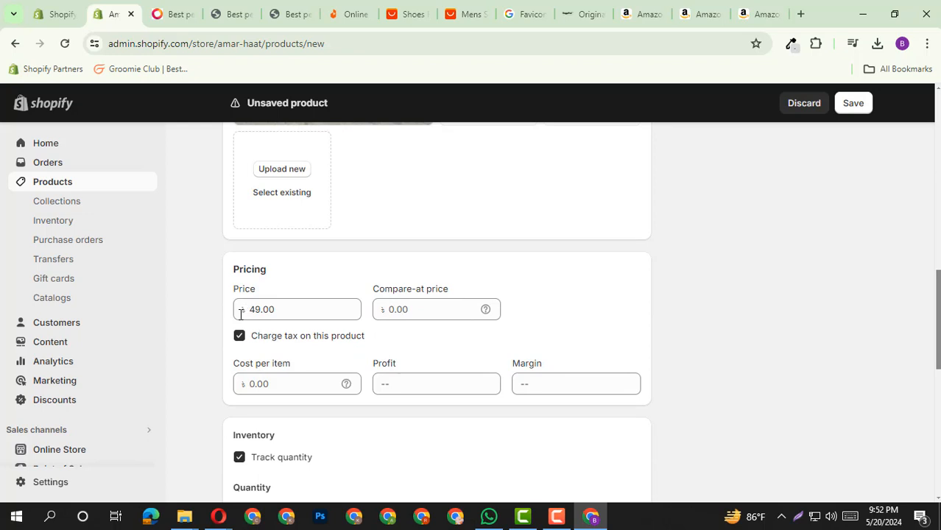
double_click(279, 308)
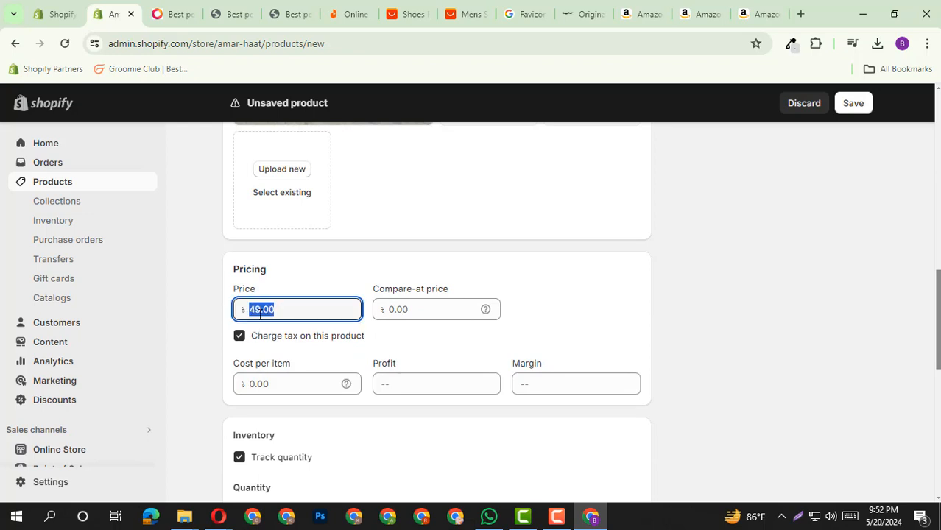
click(326, 289)
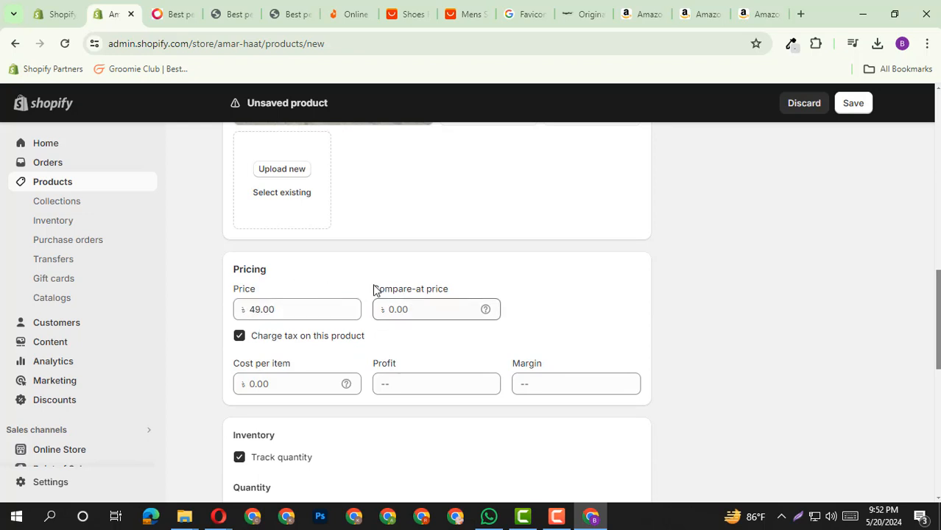
Step: Examine the crossed-out price on the original DoggoPod product page as an example for the compare-at price
drag(373, 290, 472, 290)
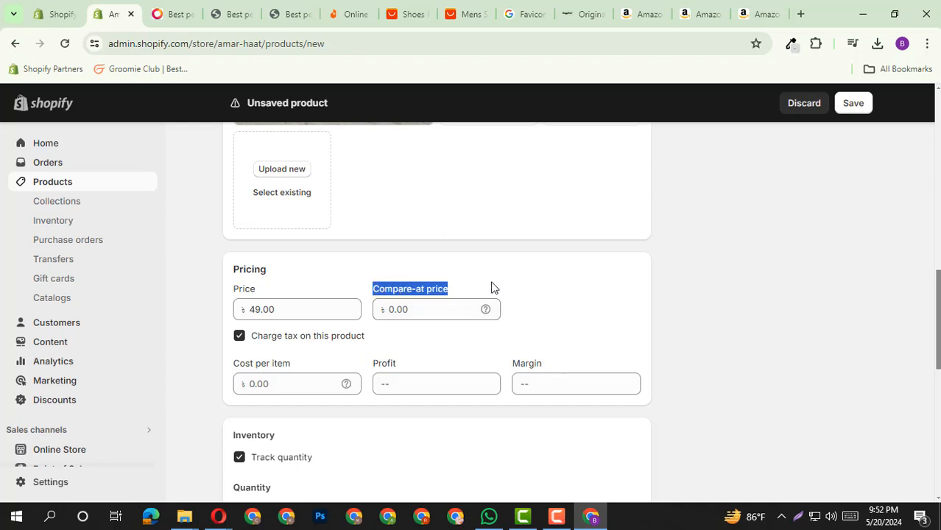
click(573, 13)
scroll(771, 271, down, 1)
scroll(771, 271, down, 1)
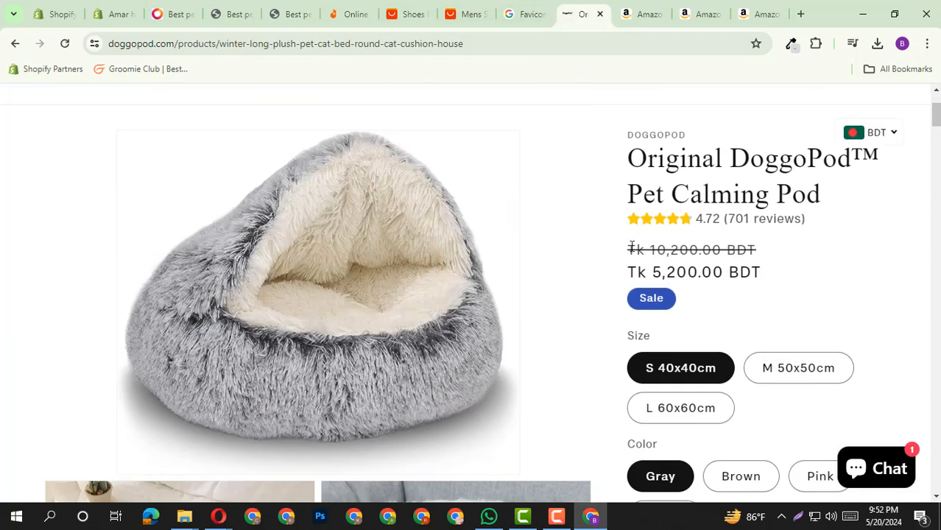
drag(632, 247, 776, 248)
click(698, 253)
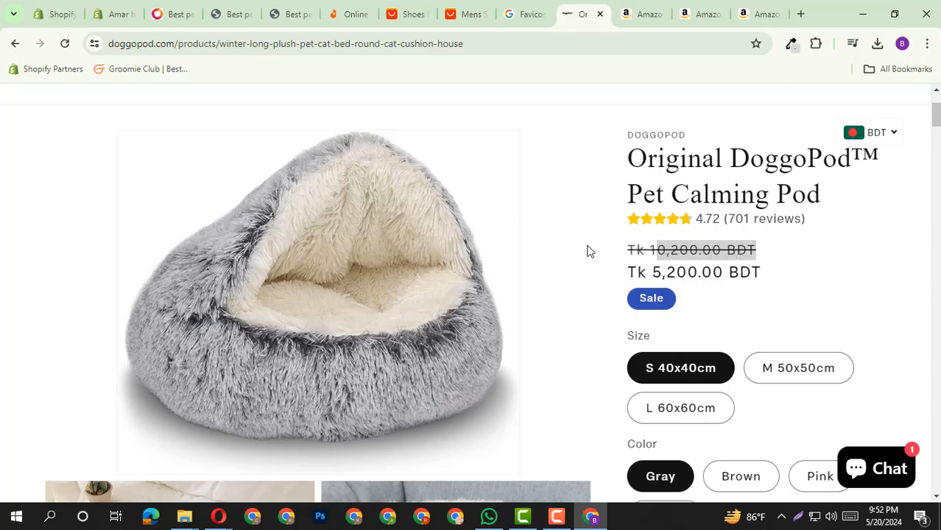
Step: Compare the crossed-out original price with the sale price on the original DoggoPod product page
drag(617, 259, 763, 262)
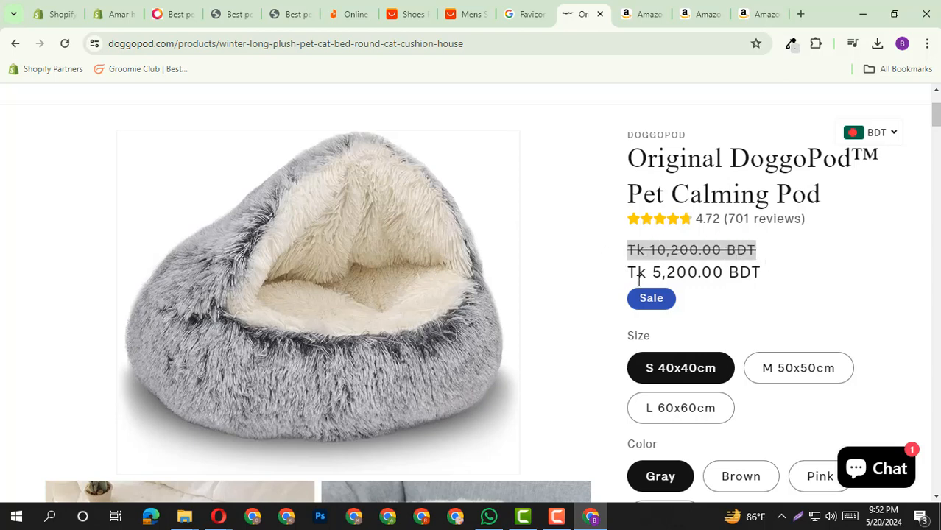
drag(639, 282, 766, 280)
triple_click(766, 280)
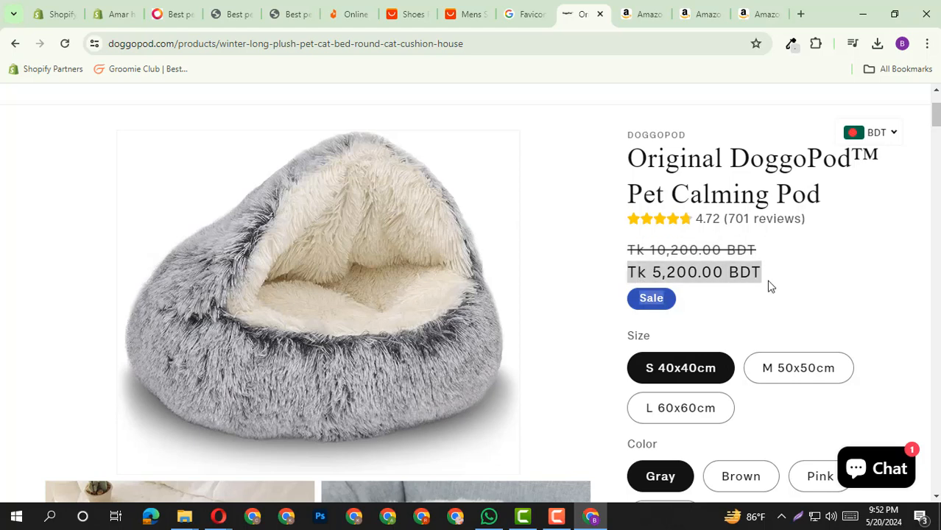
drag(635, 247, 737, 251)
triple_click(738, 252)
double_click(665, 276)
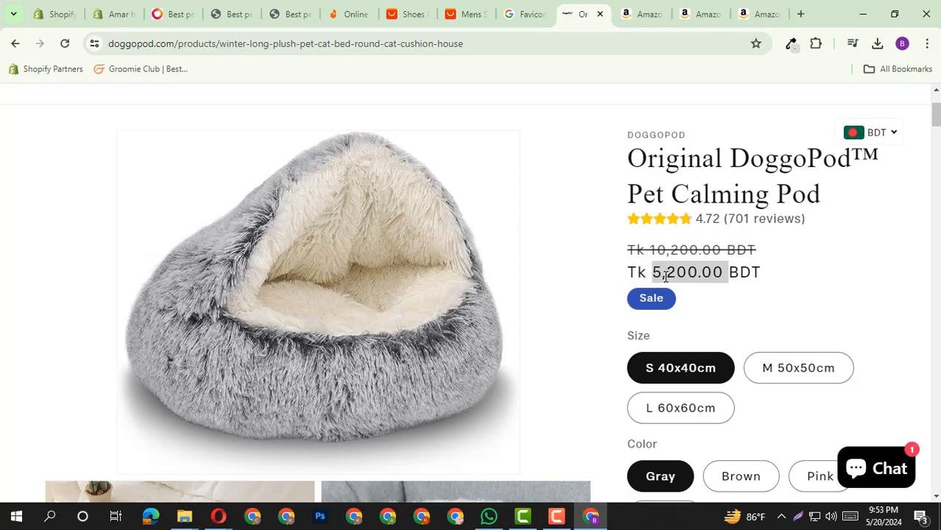
triple_click(665, 276)
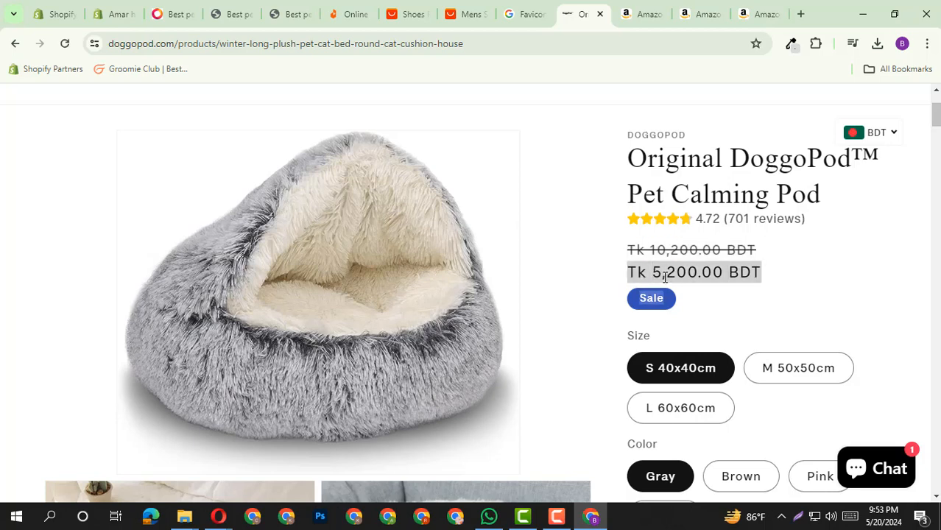
Step: Return to the unsaved product in the Shopify admin and set its compare-at price to 100
click(118, 12)
click(402, 309)
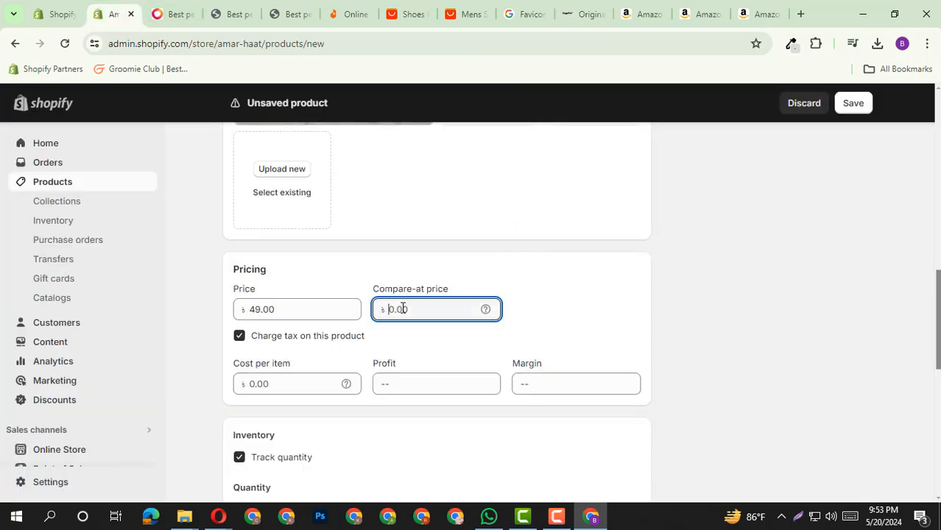
drag(370, 288, 440, 292)
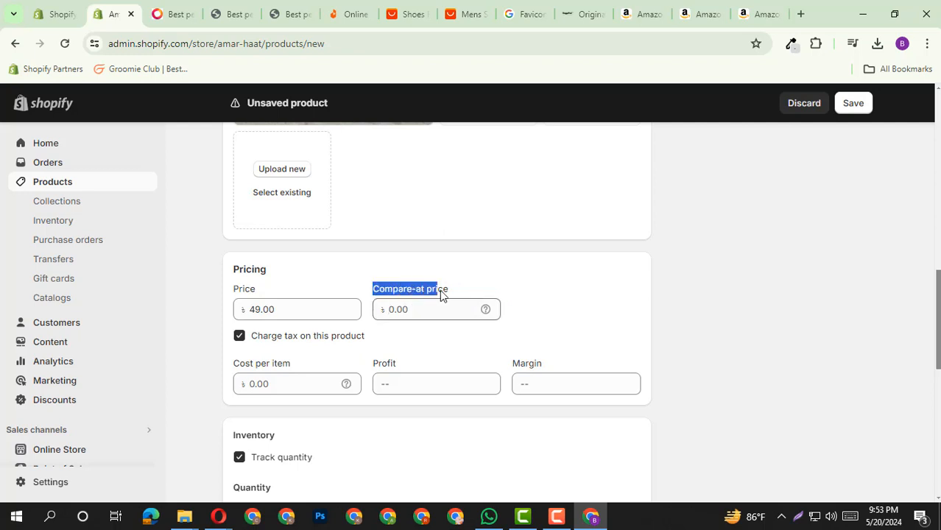
click(391, 308)
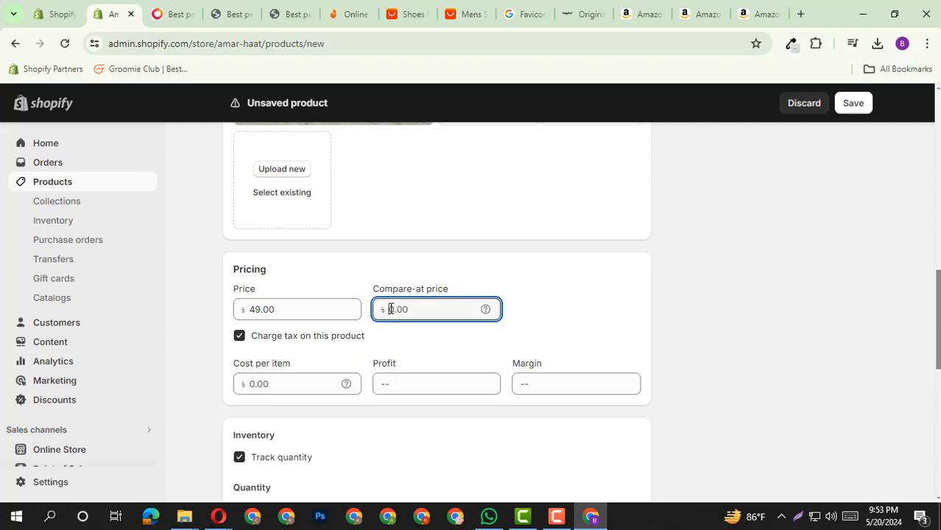
drag(282, 315, 225, 305)
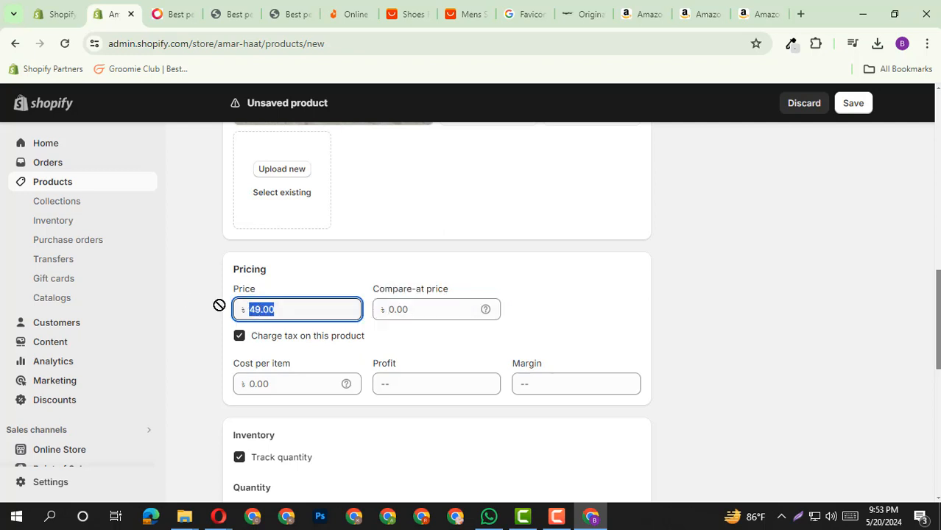
click(432, 312)
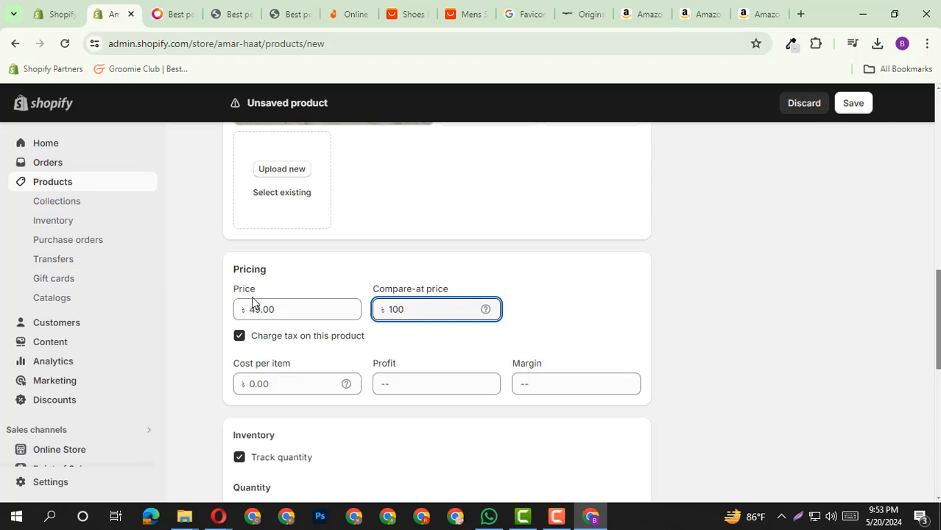
double_click(407, 312)
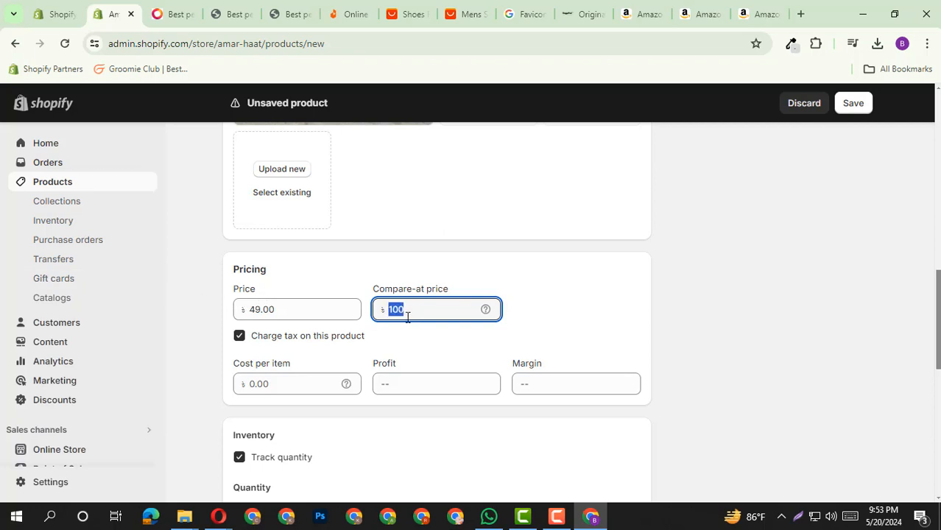
double_click(252, 316)
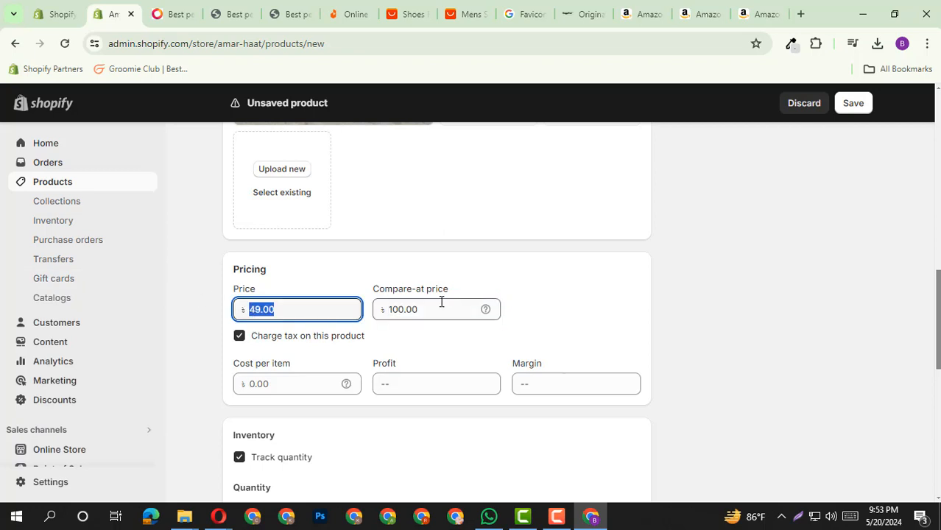
Step: Undo the accidental removal of the compare-at price and set the product's price to 50
drag(434, 306, 299, 315)
click(413, 308)
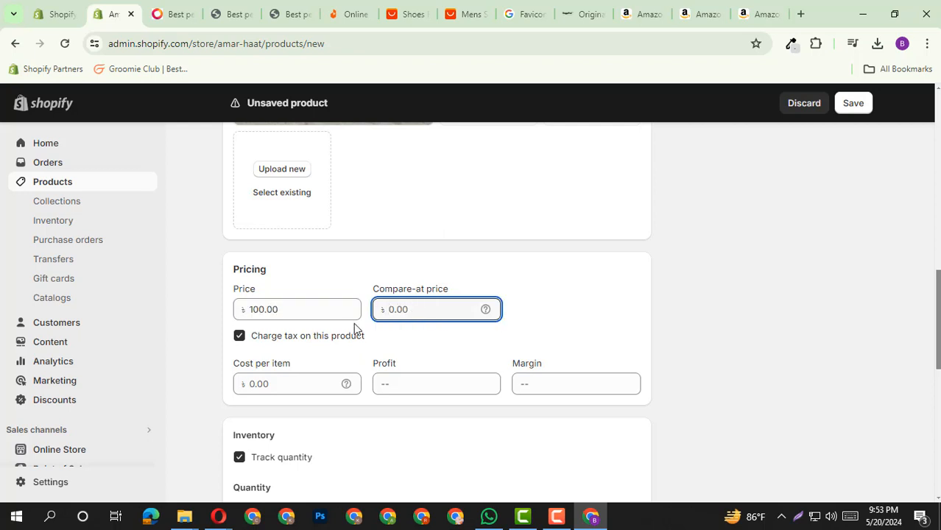
key(ctrl+z)
double_click(307, 317)
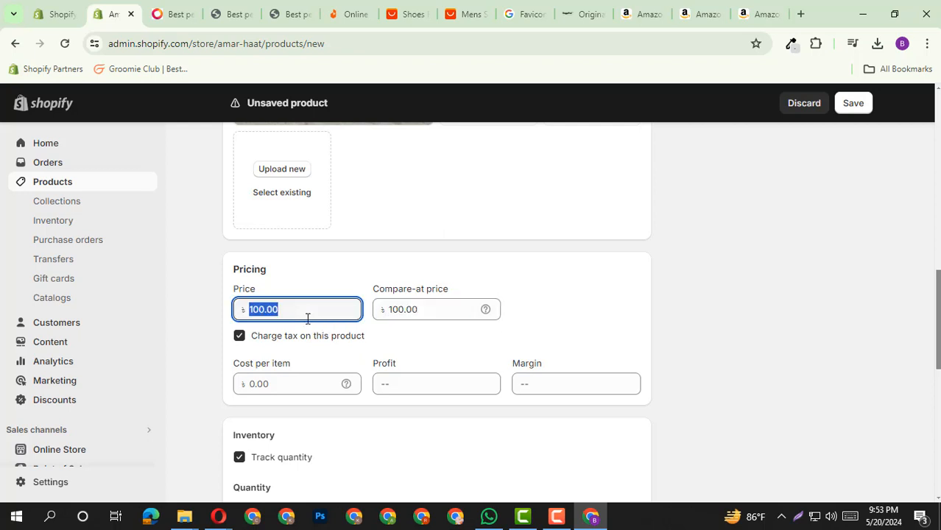
text(50)
click(312, 277)
Step: Set the product's cost per item to 25 in the pricing details
scroll(312, 277, down, 1)
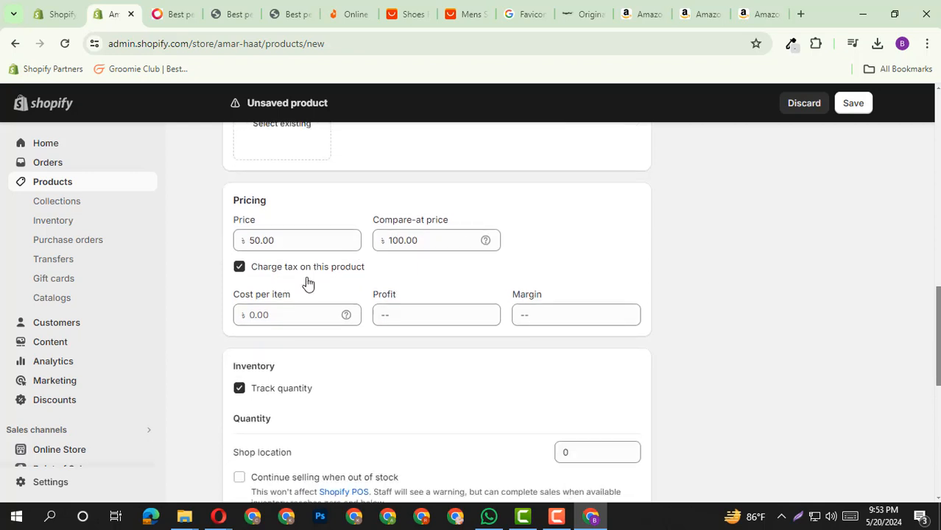
scroll(307, 281, up, 1)
scroll(306, 279, down, 1)
scroll(306, 280, up, 1)
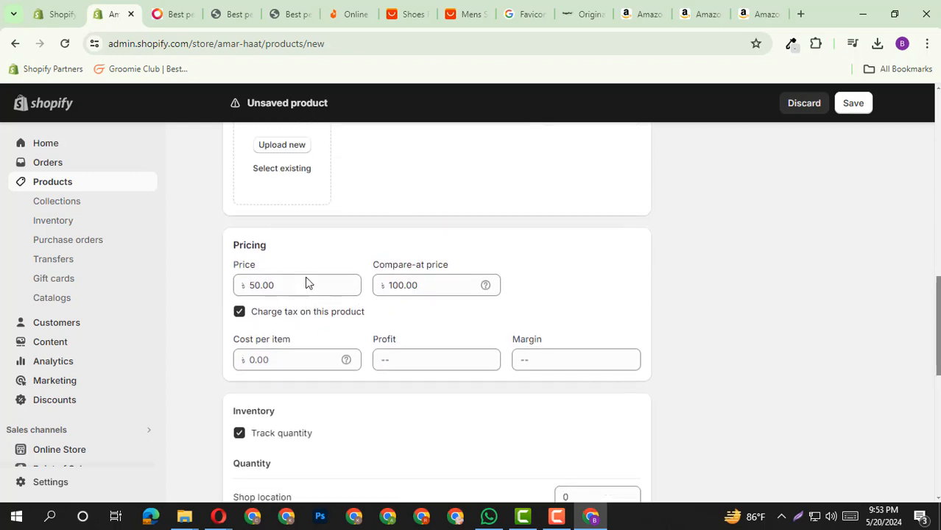
click(273, 379)
scroll(341, 317, up, 2)
scroll(340, 317, up, 2)
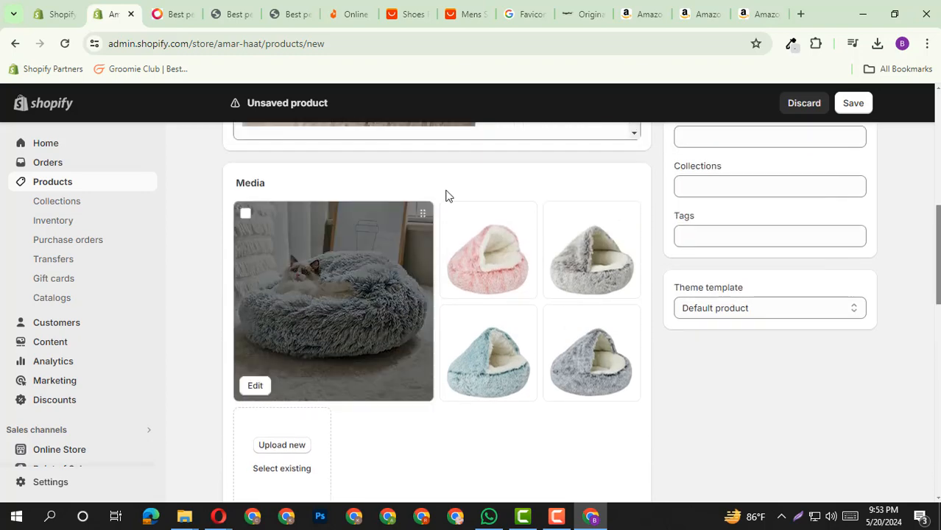
scroll(360, 309, down, 1)
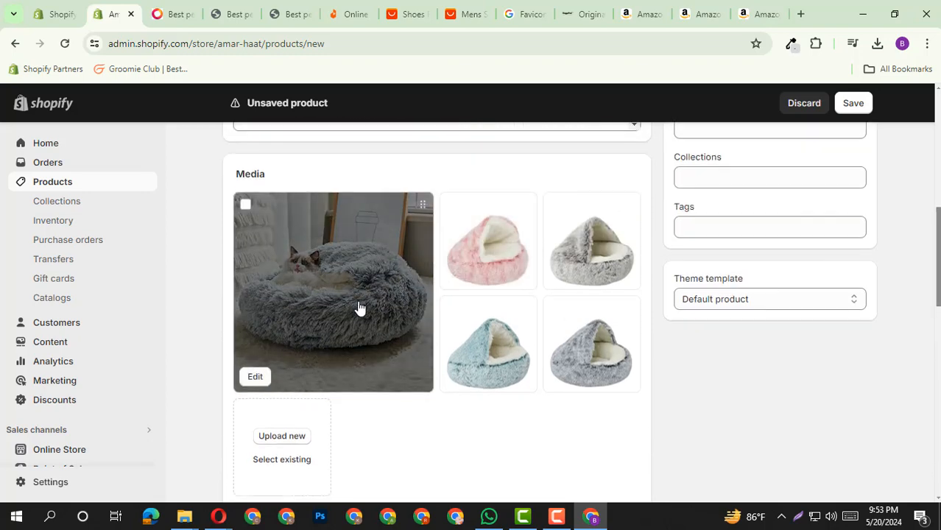
scroll(356, 237, down, 2)
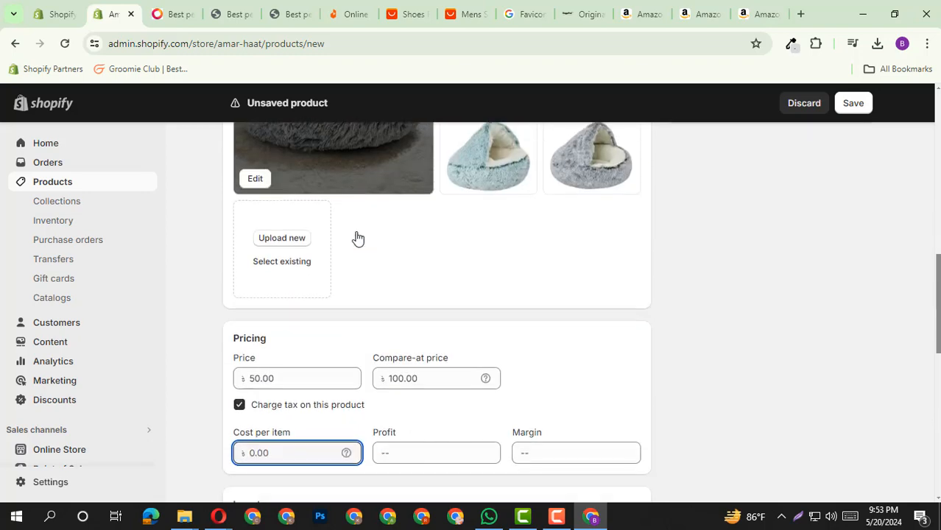
scroll(356, 237, up, 1)
scroll(357, 237, down, 1)
scroll(356, 237, down, 2)
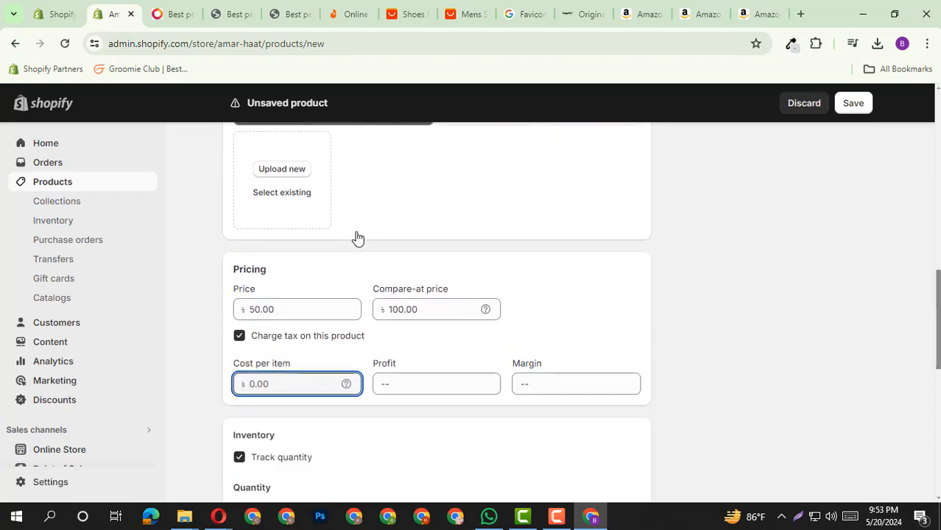
scroll(356, 238, up, 1)
scroll(357, 237, down, 1)
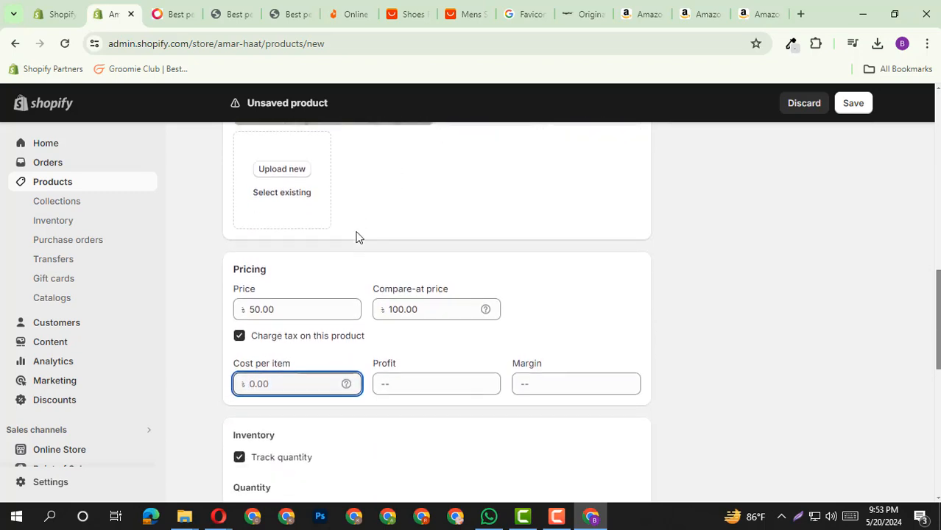
scroll(352, 337, up, 3)
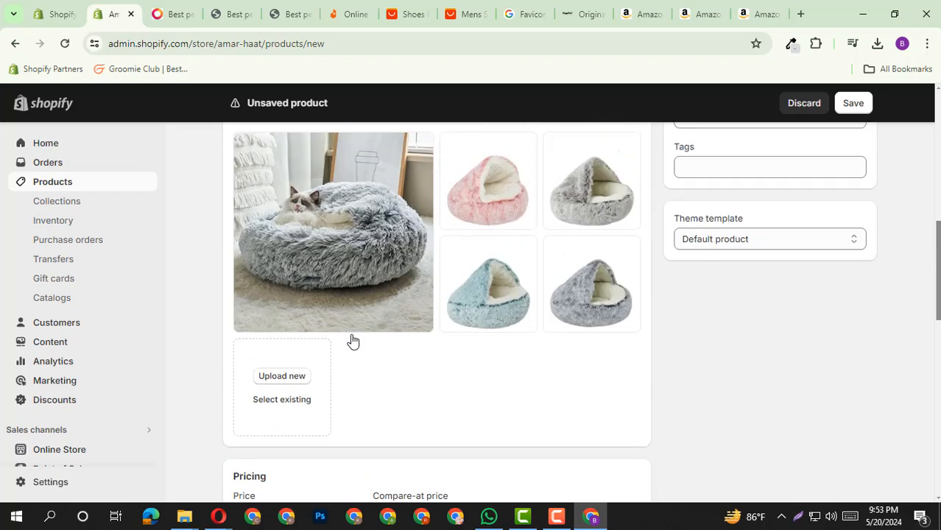
scroll(352, 340, down, 2)
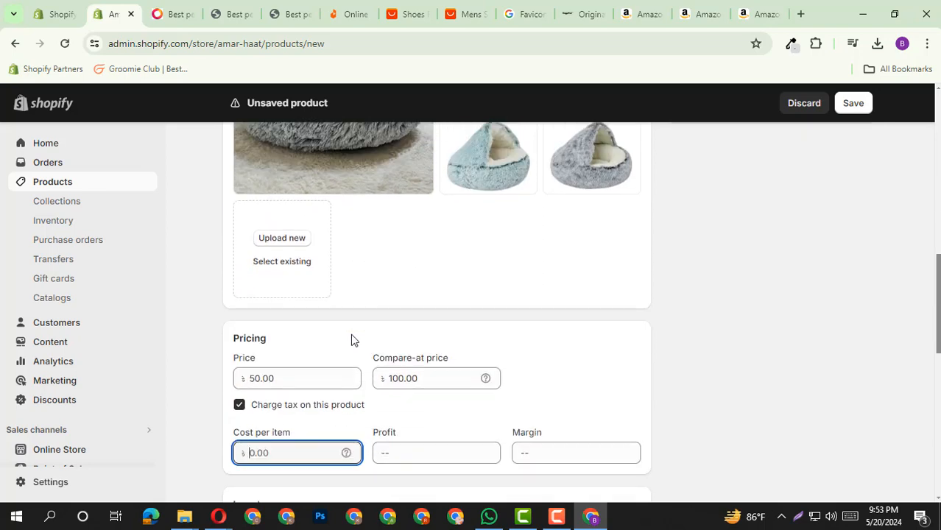
scroll(332, 153, up, 2)
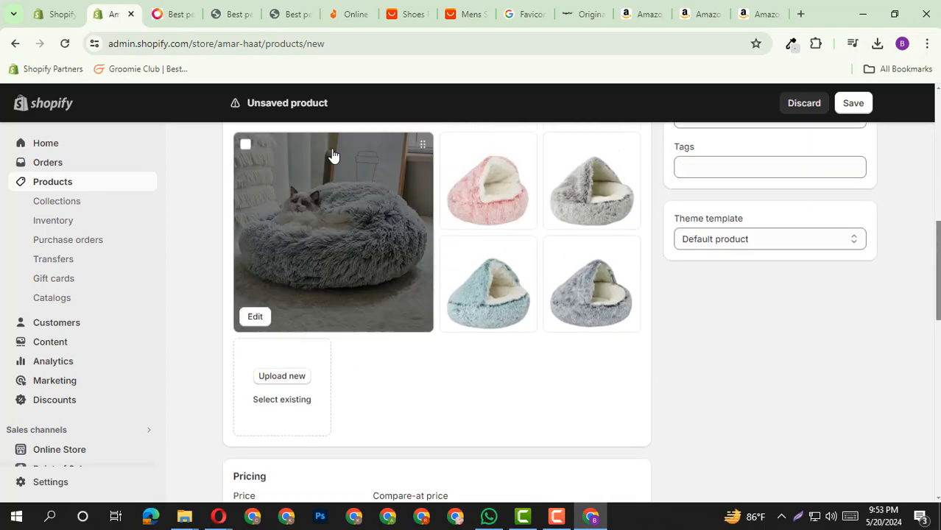
scroll(328, 321, down, 3)
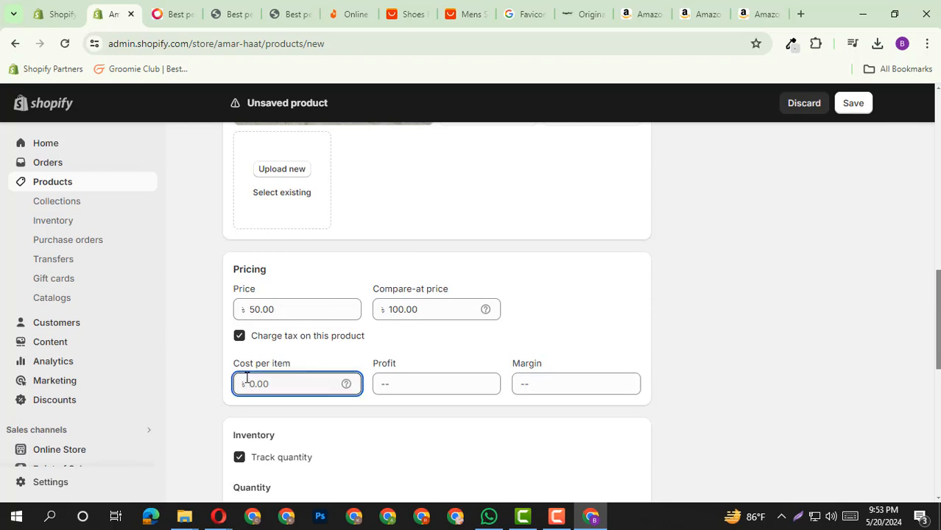
text(25)
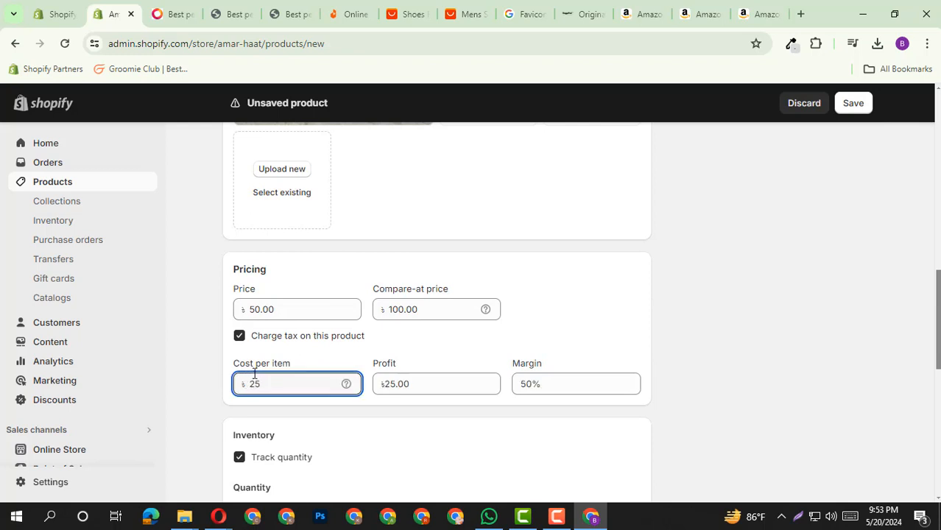
Step: Review the product's price, cost per item, profit and margin values, and look over the Inventory section below
click(393, 357)
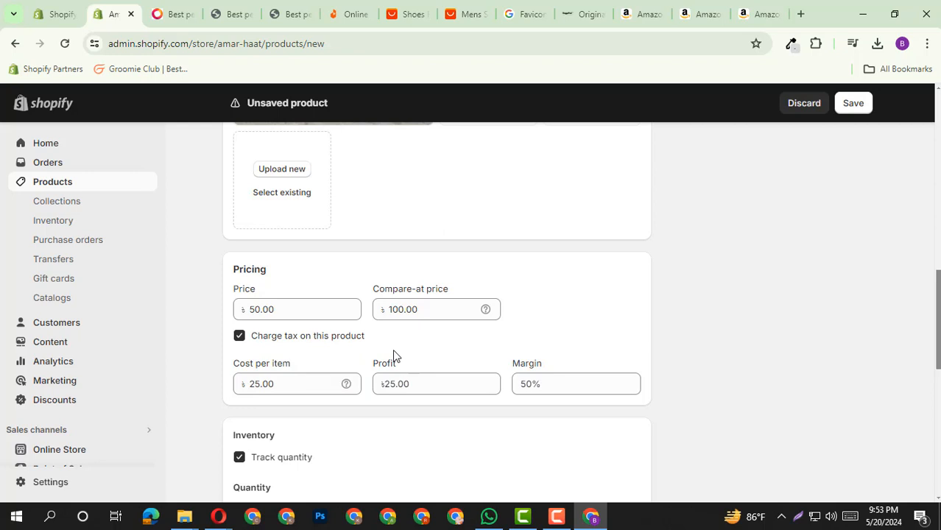
click(543, 384)
drag(383, 380, 433, 385)
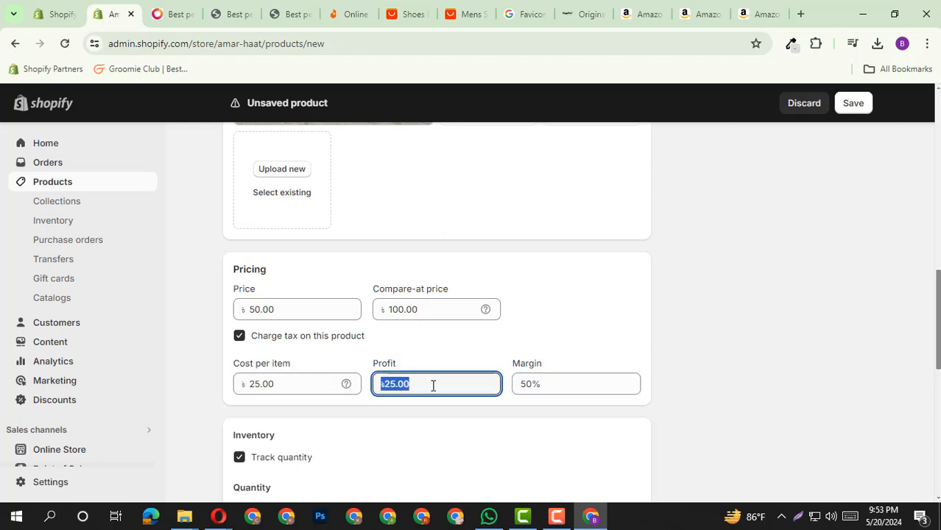
drag(372, 367, 519, 361)
click(510, 362)
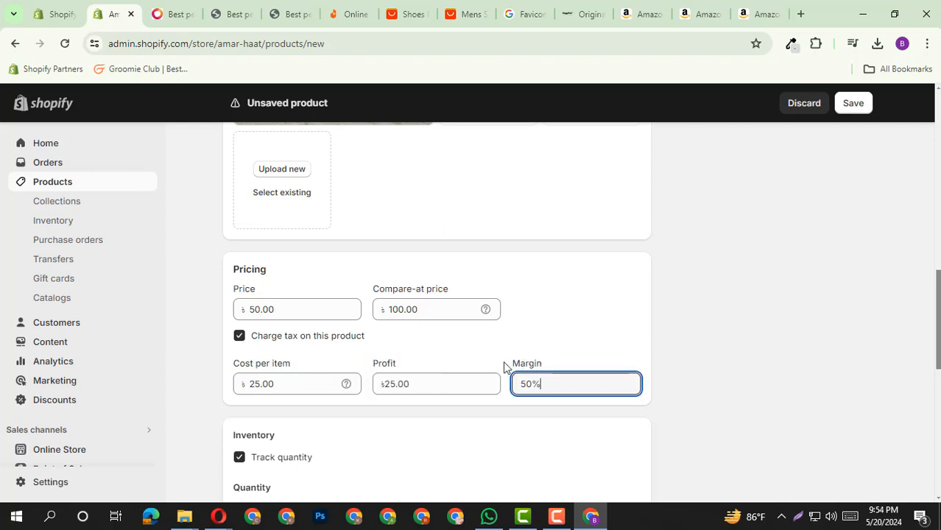
double_click(268, 380)
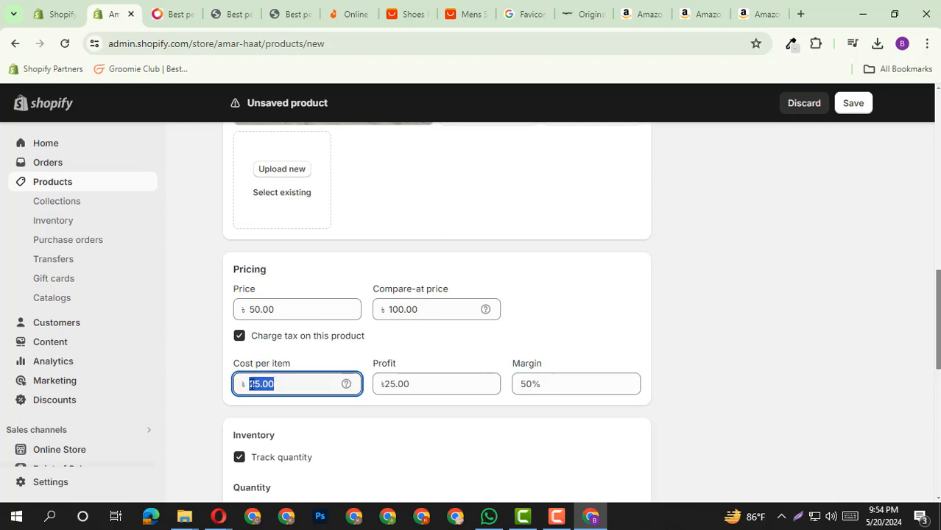
double_click(263, 310)
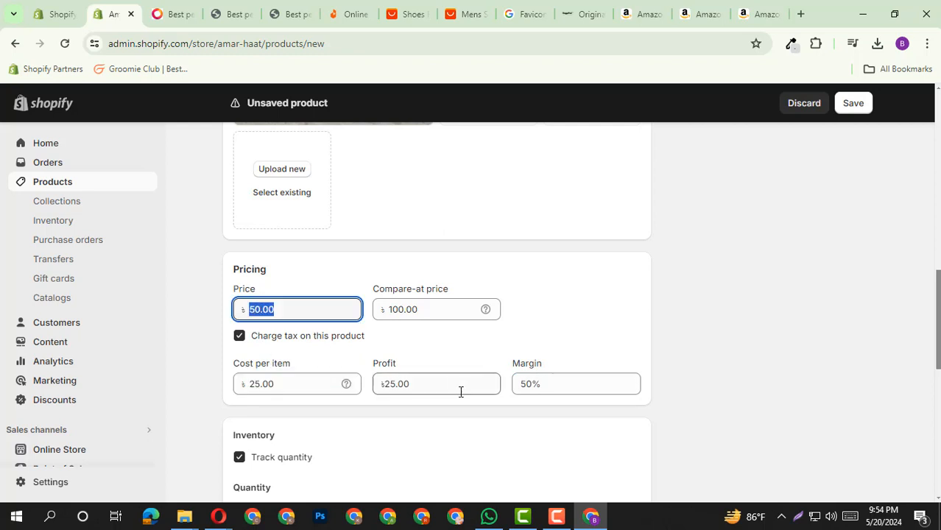
double_click(396, 385)
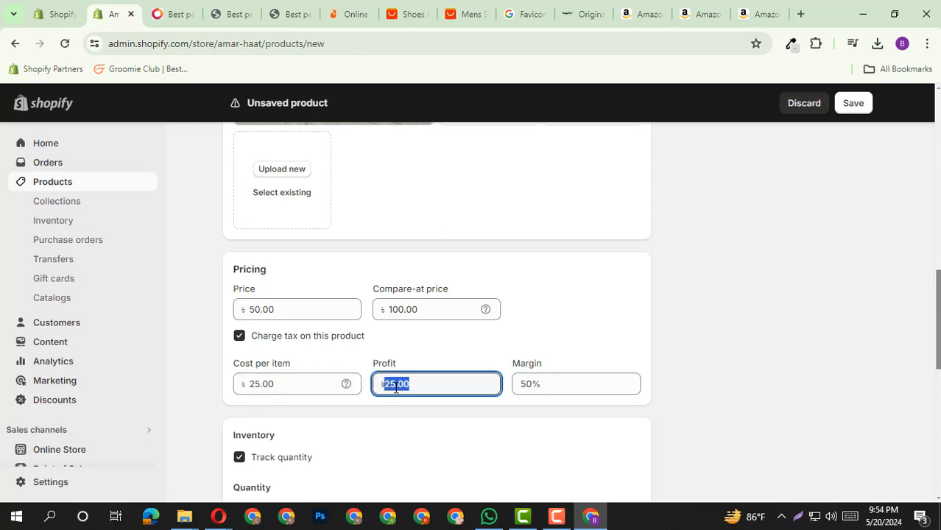
double_click(522, 385)
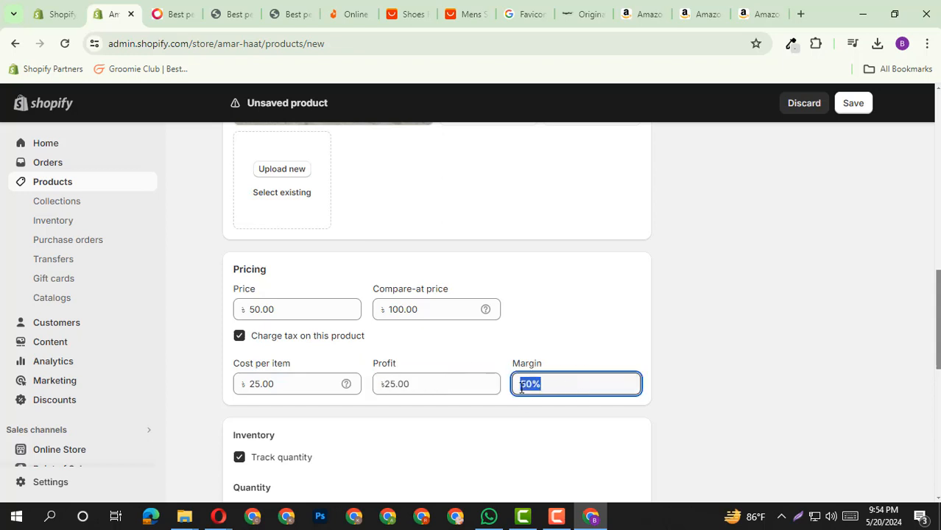
double_click(279, 384)
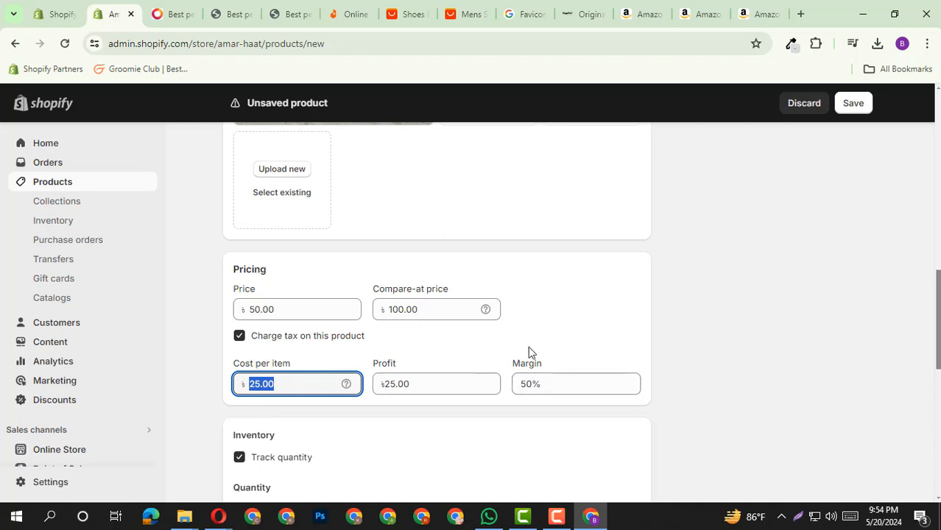
scroll(292, 375, down, 1)
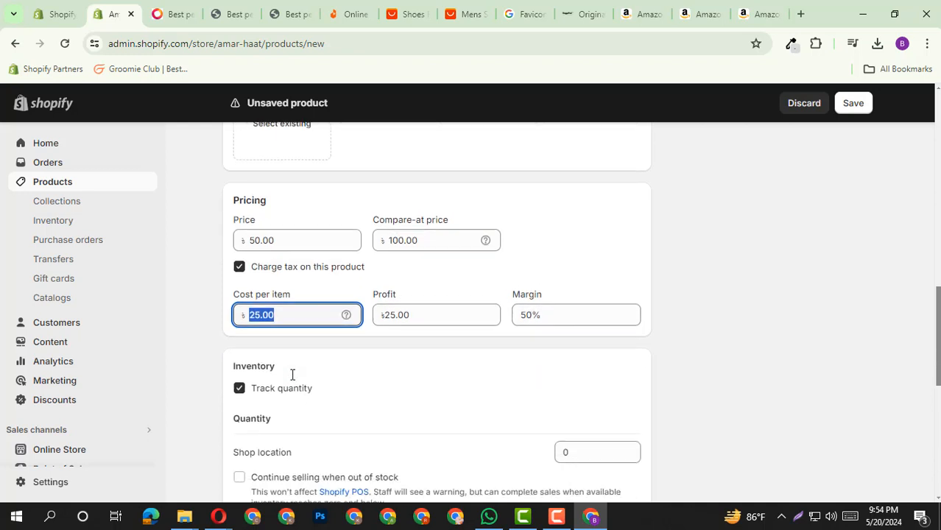
scroll(318, 298, down, 1)
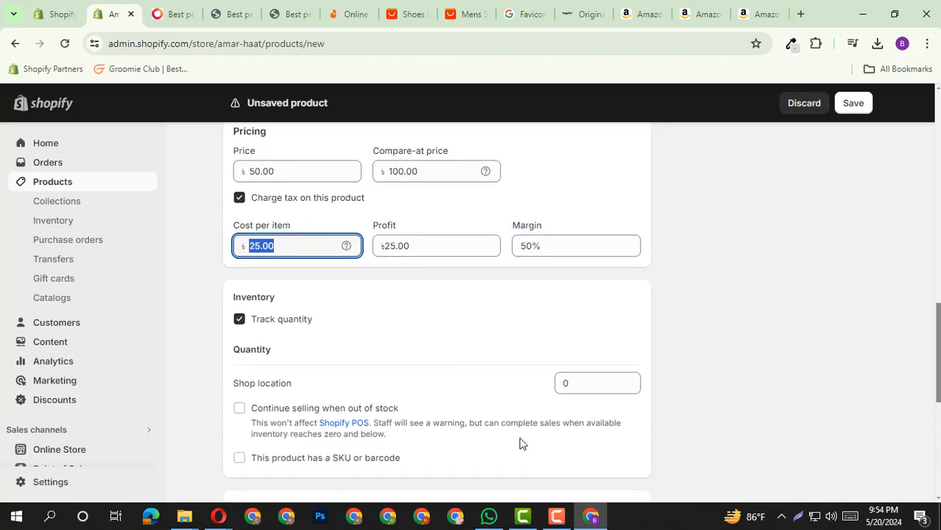
Step: Switch to Opera and end the running Google Meet call, dismissing its time-limit notice and stopping the screen presentation
mouse_move(224, 519)
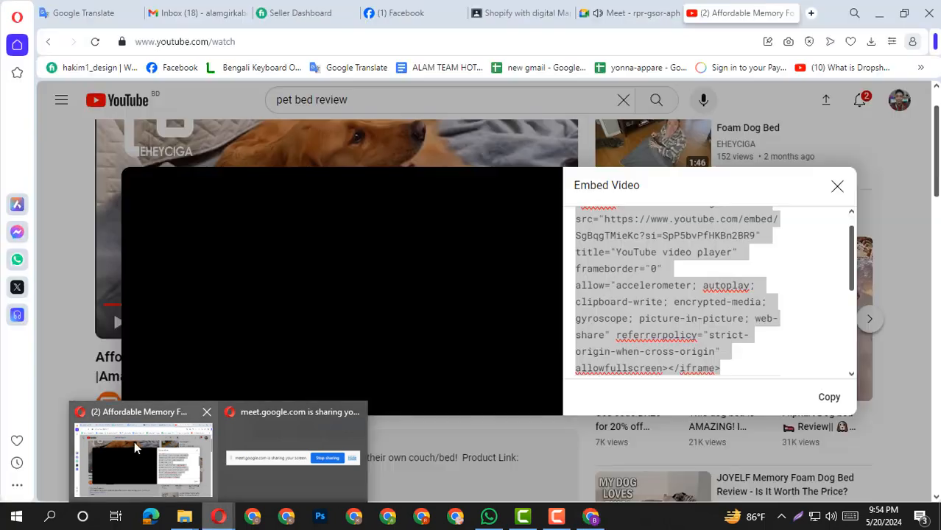
click(134, 441)
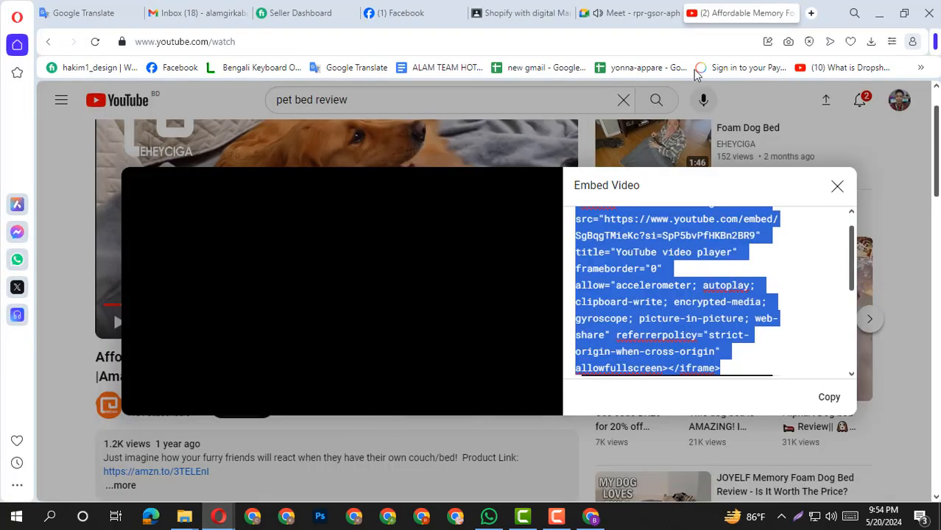
click(630, 9)
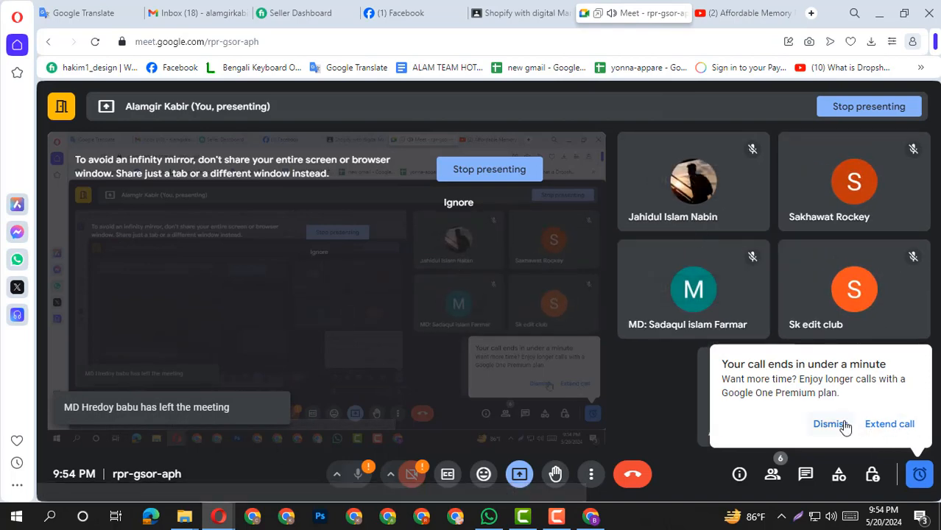
click(830, 424)
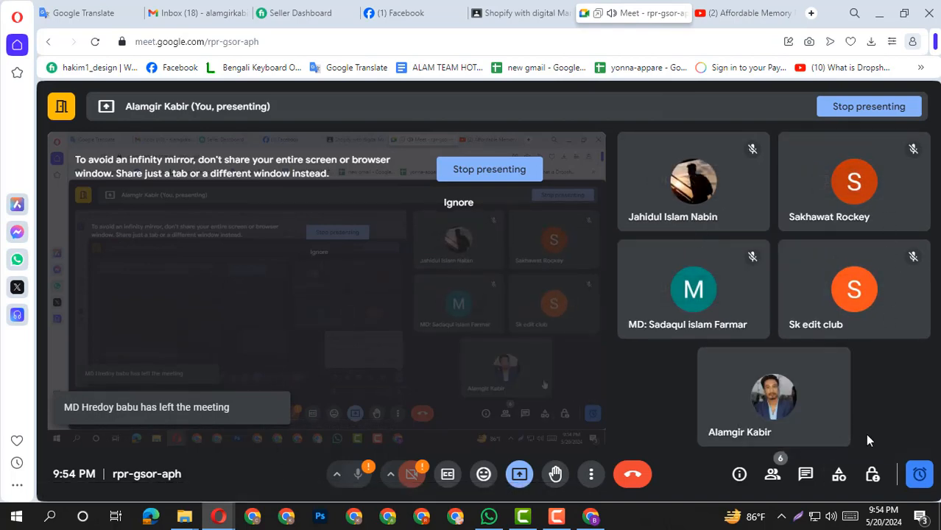
click(882, 110)
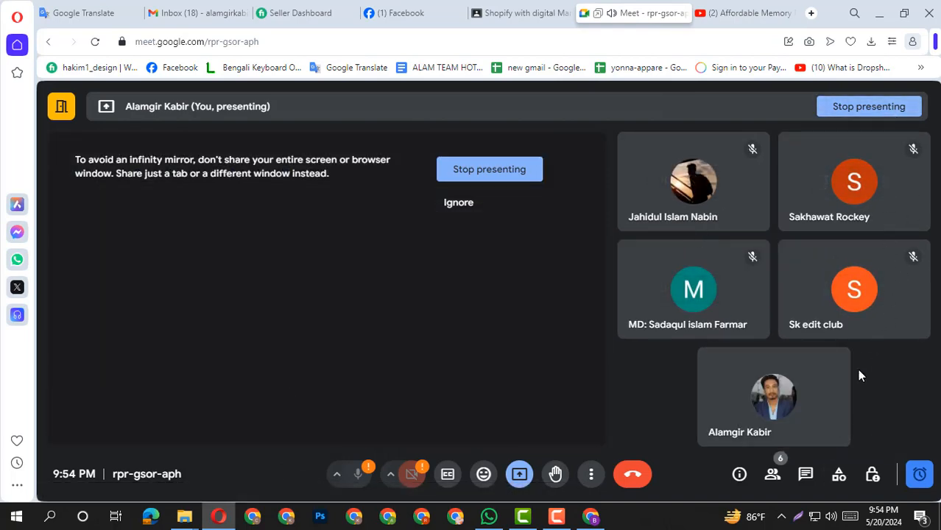
click(632, 474)
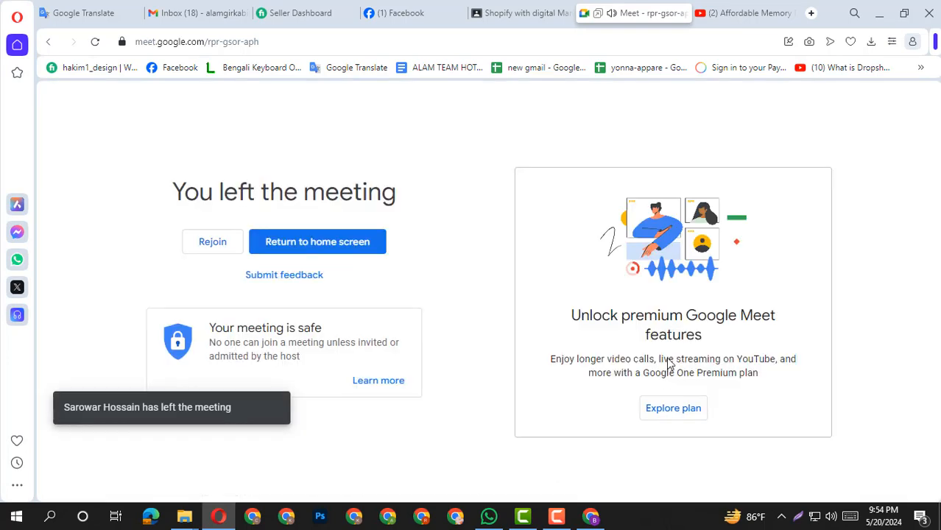
Step: Close the ended meeting's tab and the Embed Video dialog on the YouTube page
click(682, 13)
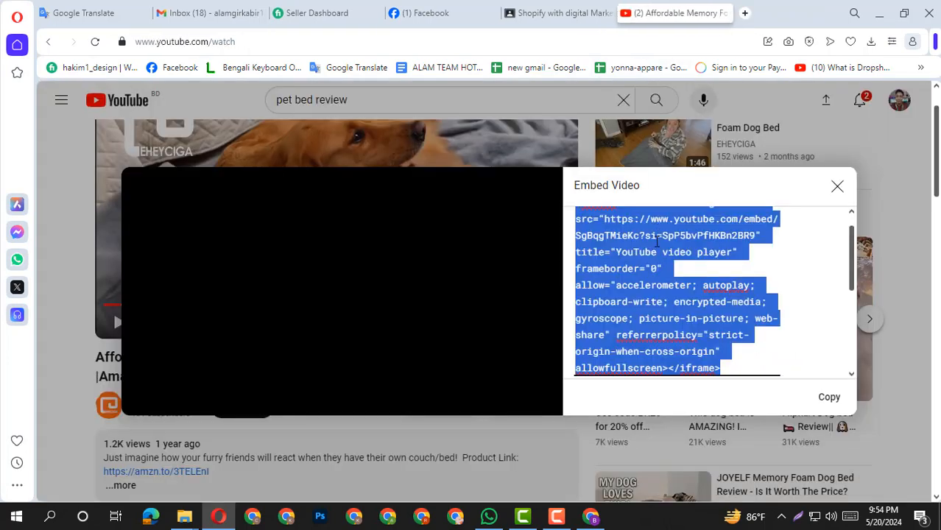
click(837, 187)
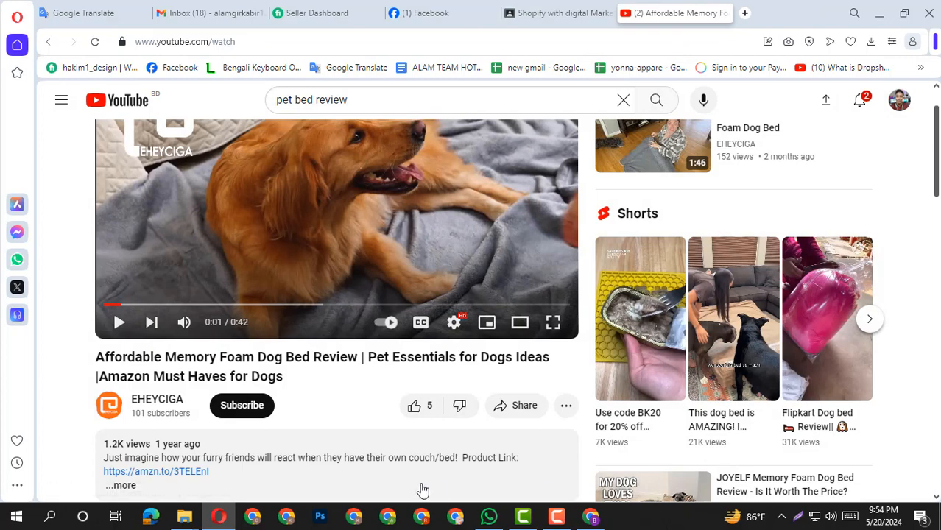
Step: Switch to Chrome, search for google meet in a new tab, open the Google Meet site and start an instant meeting
click(591, 517)
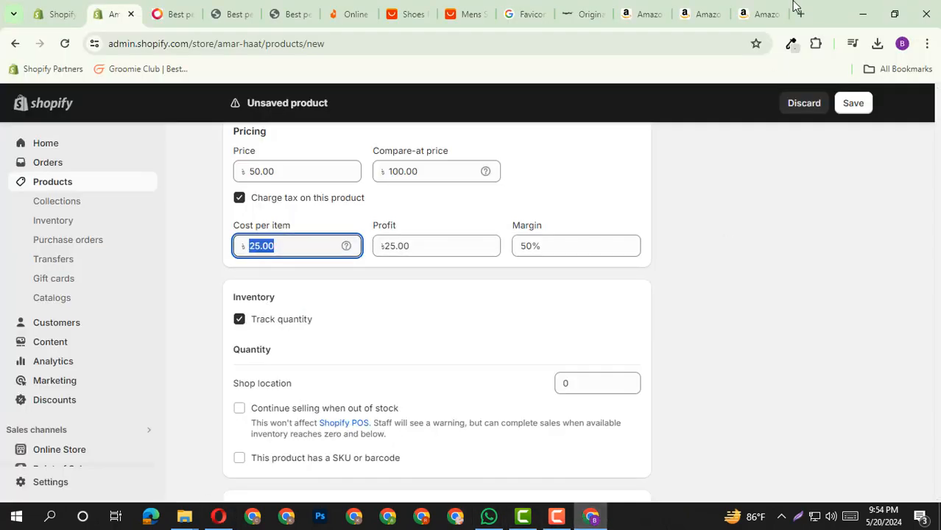
key(ctrl+t)
text(goo)
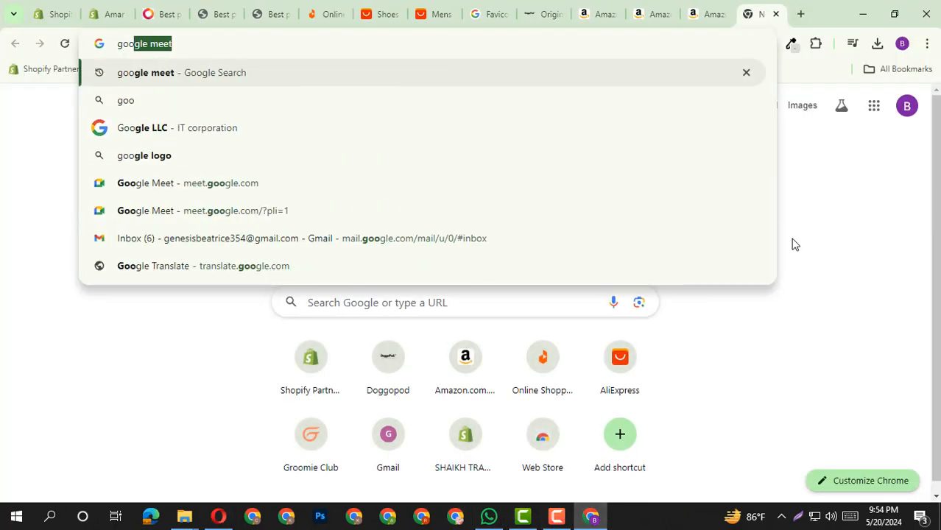
text(gle)
key(Return)
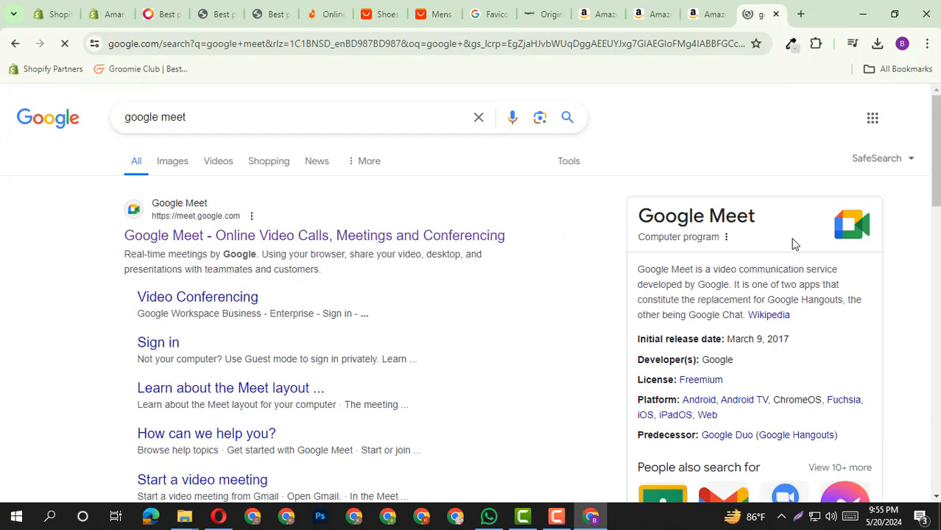
click(412, 236)
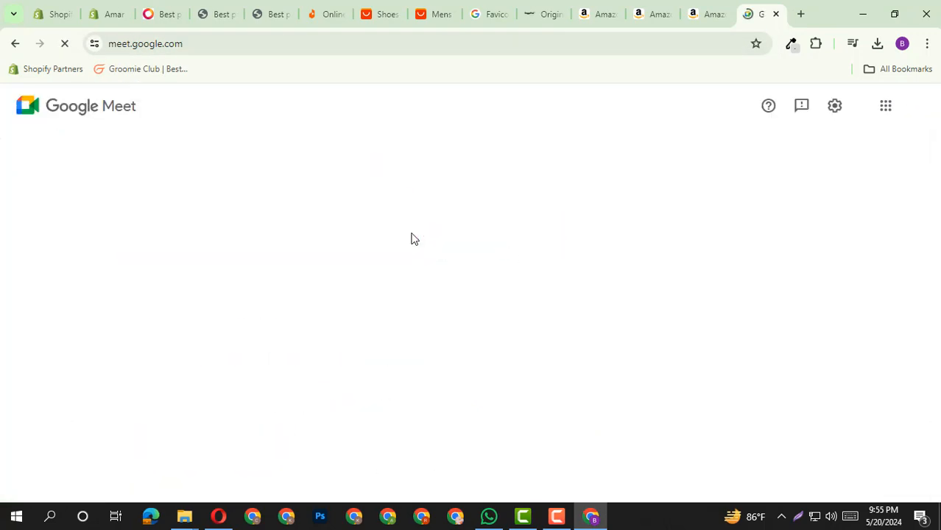
click(53, 394)
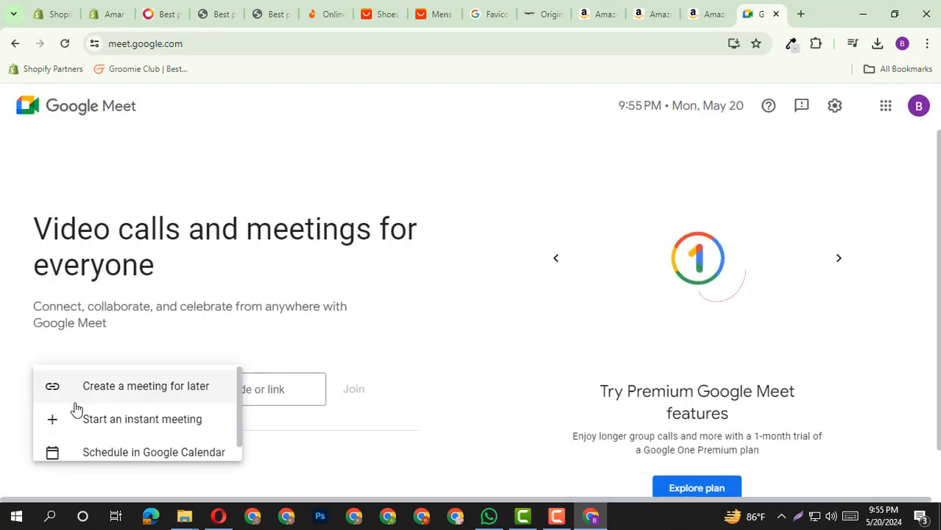
click(99, 424)
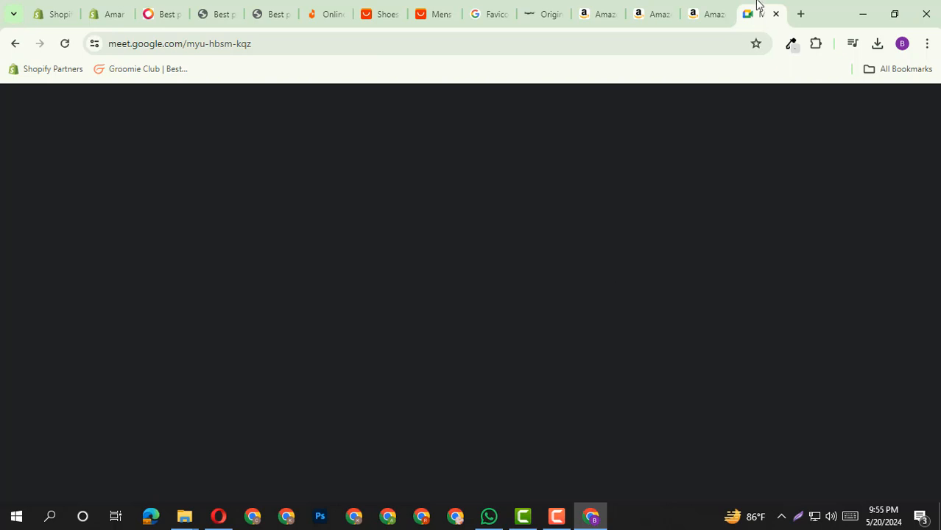
Step: Make the meeting the first browser tab, copy its link and send it in Opera's Facebook chat that asks for a new link
drag(758, 4, 44, 6)
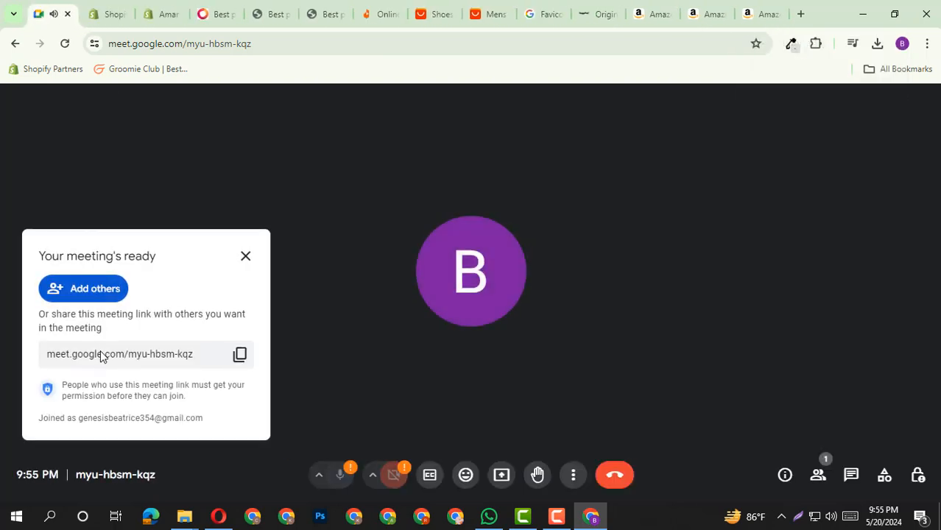
click(239, 355)
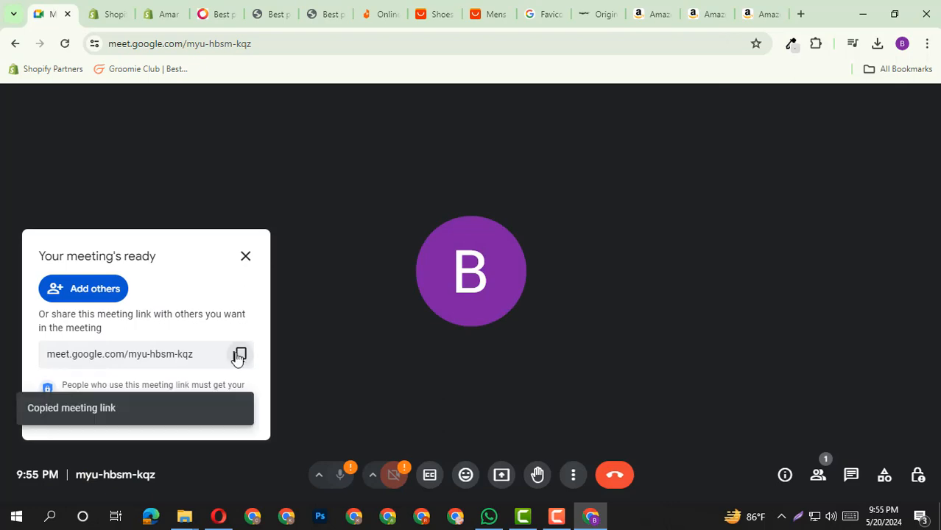
click(218, 515)
click(464, 13)
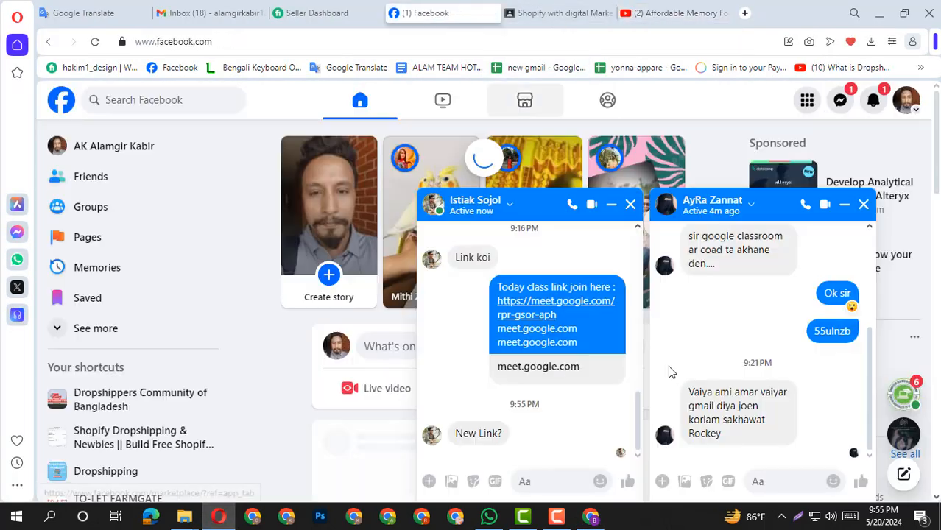
click(559, 482)
key(ctrl+v)
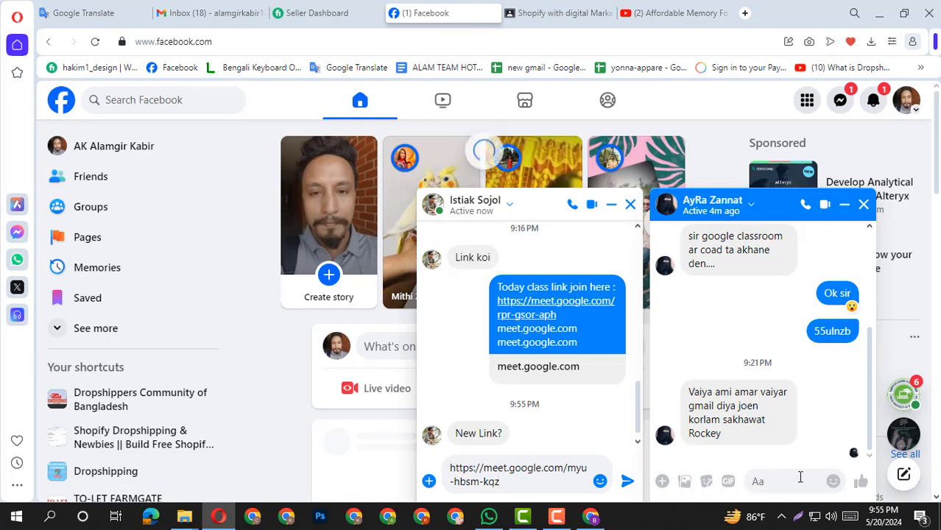
click(627, 481)
Step: Send the same meeting link in the second open Facebook chat, closing that chat and the group chat that replaces it
click(763, 486)
key(ctrl+v)
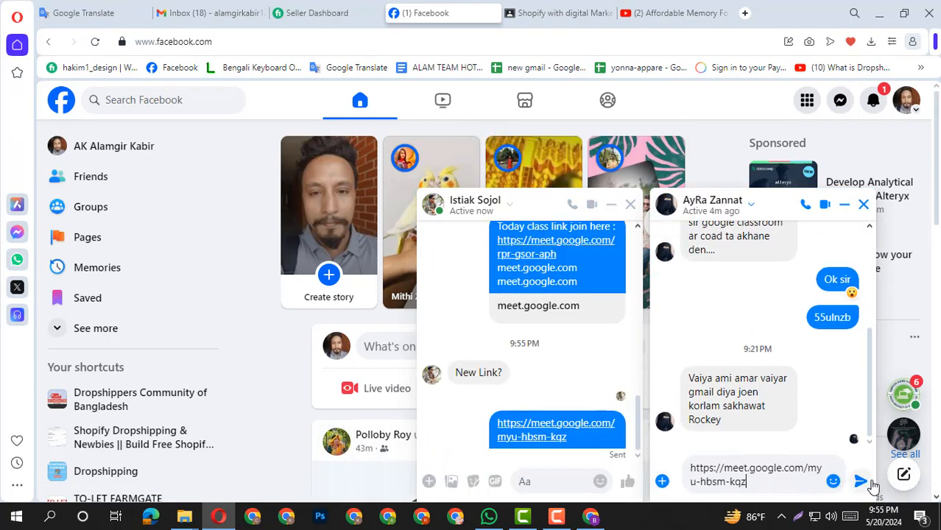
click(863, 482)
click(863, 204)
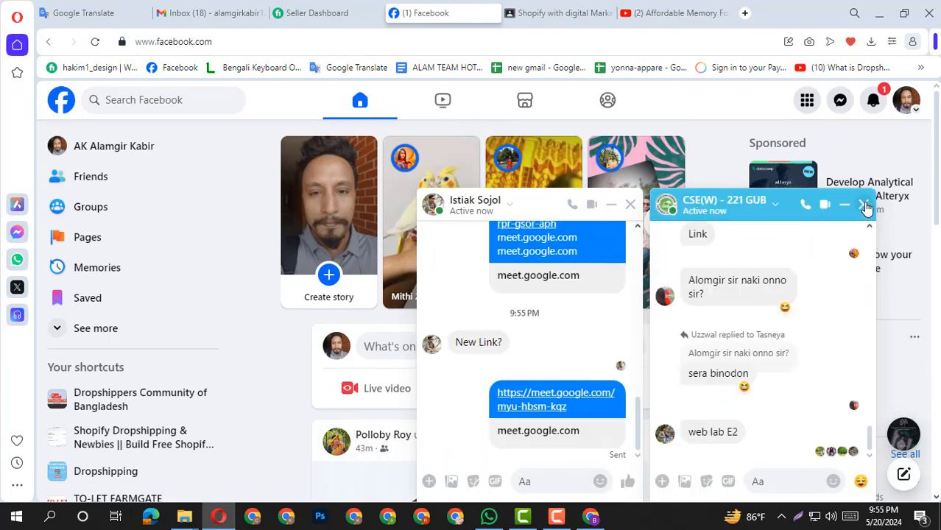
click(865, 205)
Step: Switch to Chrome and set the meeting access type to Open in the meeting's host controls
click(591, 516)
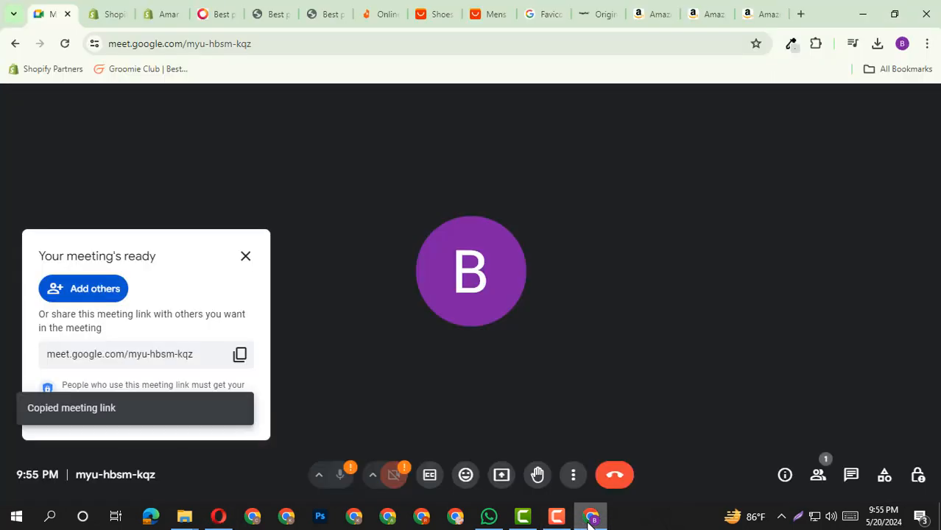
click(916, 477)
scroll(882, 353, down, 5)
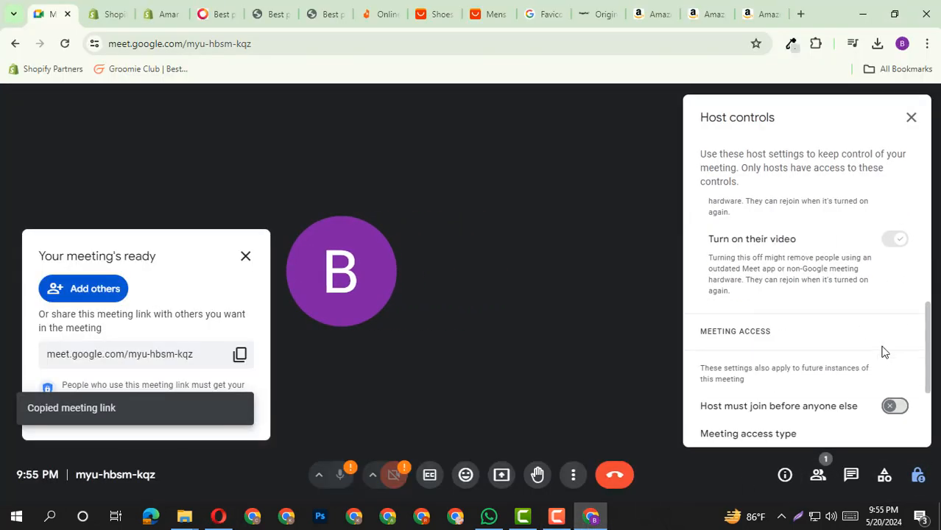
click(717, 324)
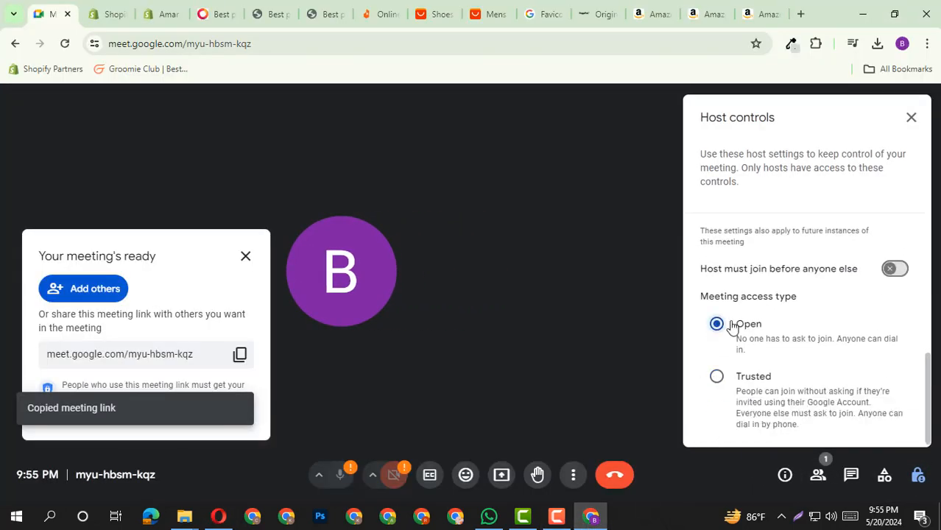
click(911, 118)
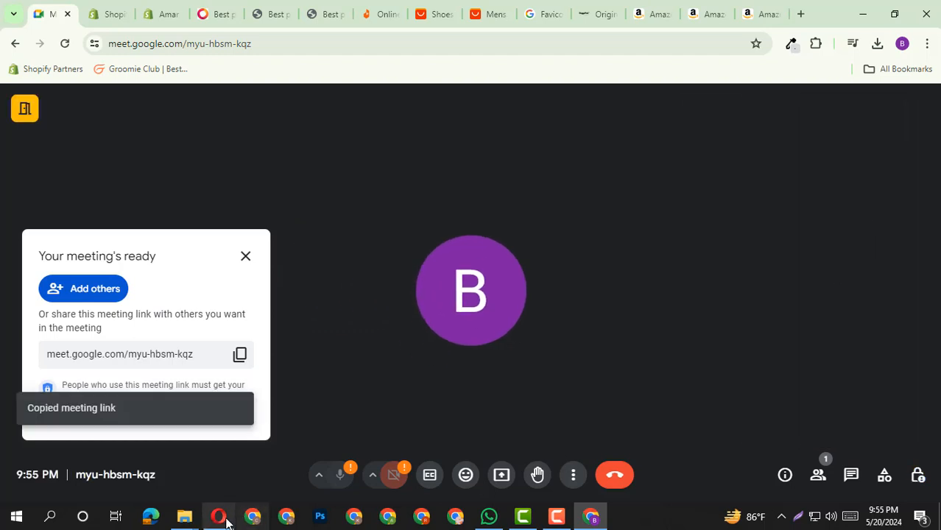
Step: Switch to Opera and send "New link:" followed by the copied meeting link in the Shopify With Digital Marketing group chat on Facebook
click(220, 516)
click(840, 101)
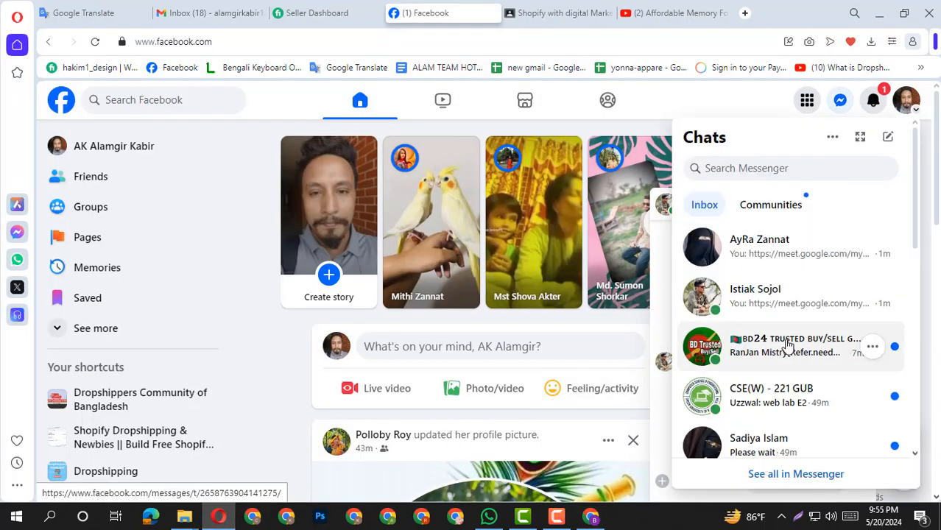
scroll(806, 280, down, 1)
scroll(809, 327, down, 1)
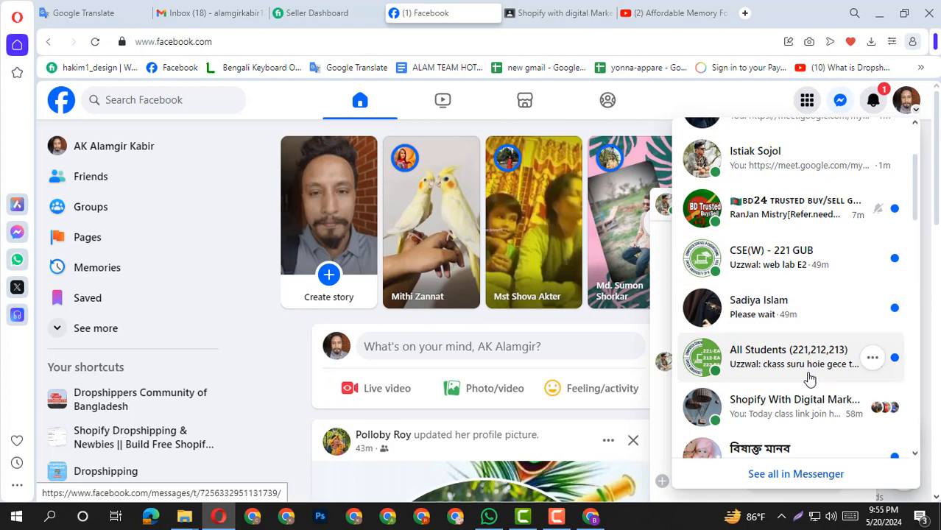
click(782, 403)
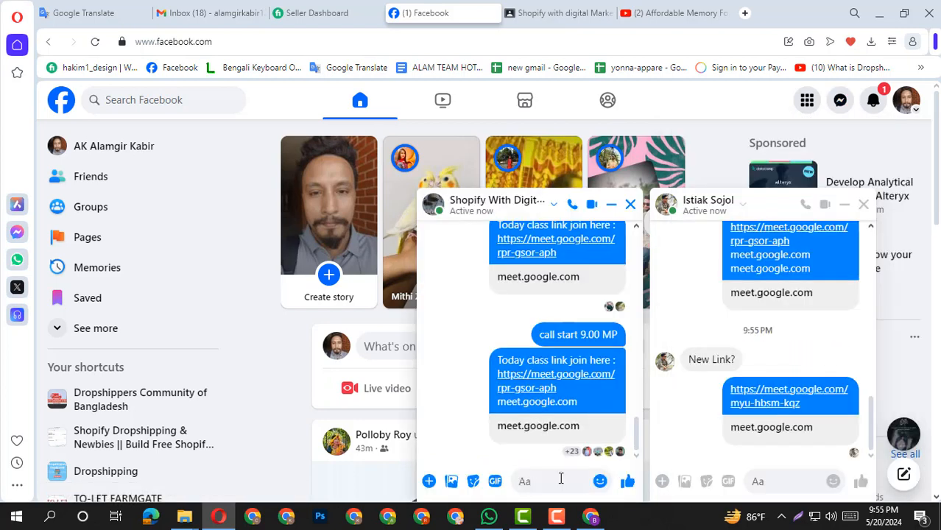
text(New)
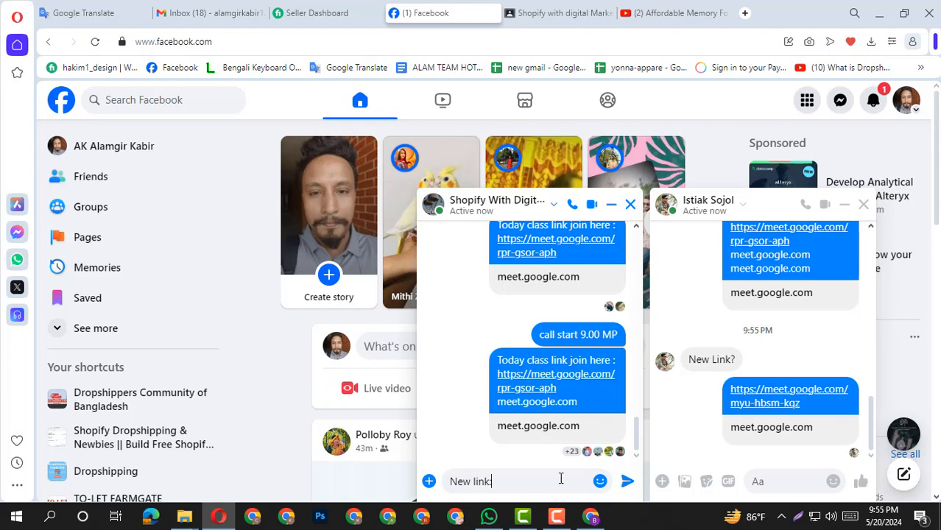
text( link:)
key(ctrl+v)
key(Return)
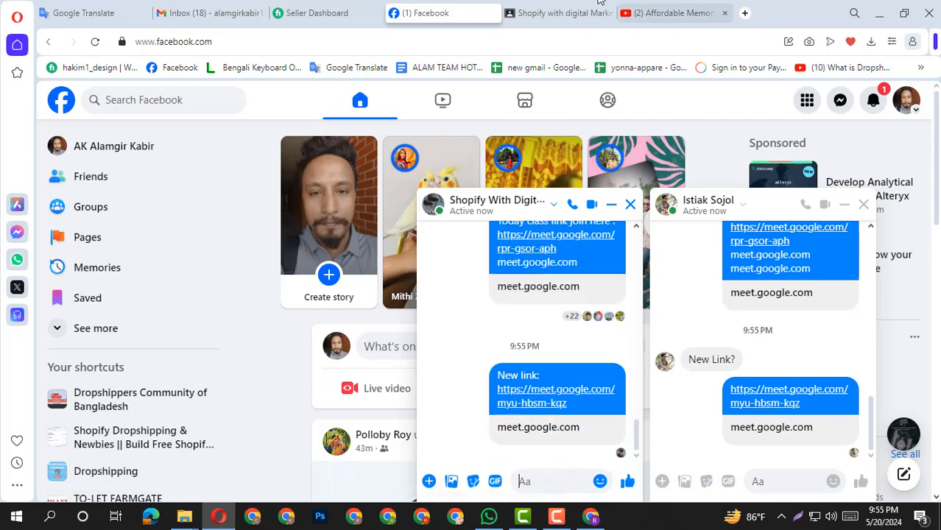
Step: Post an announcement reading "new link:" plus the meeting link to all students in the Shopify with digital Marketing class stream in Google Classroom
click(600, 4)
scroll(551, 223, up, 3)
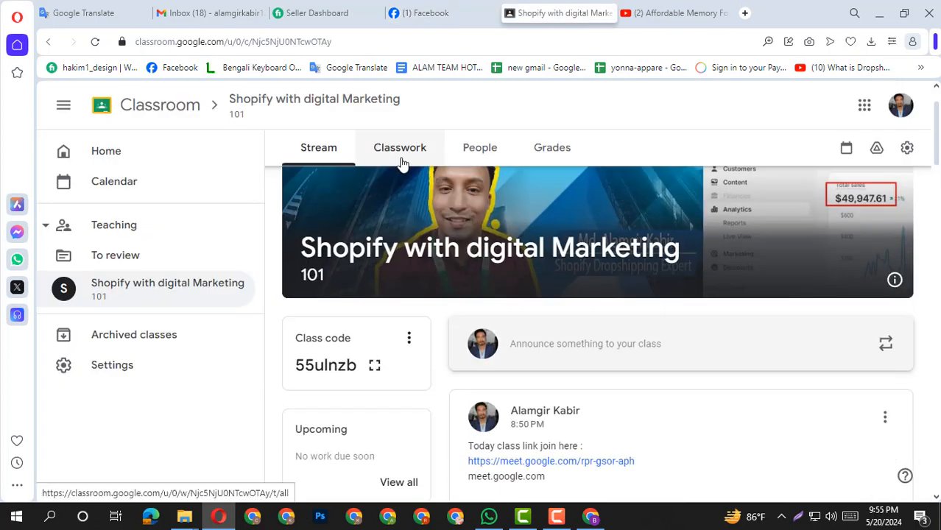
click(319, 148)
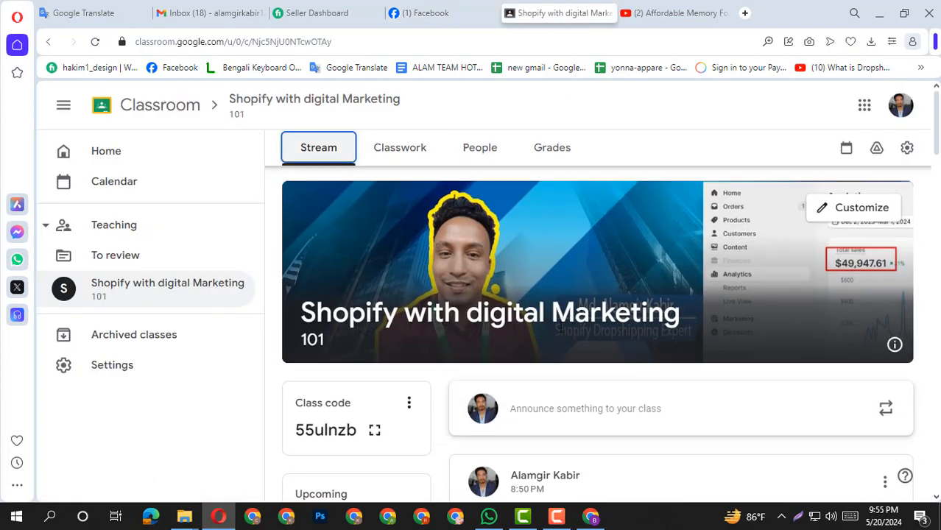
click(550, 344)
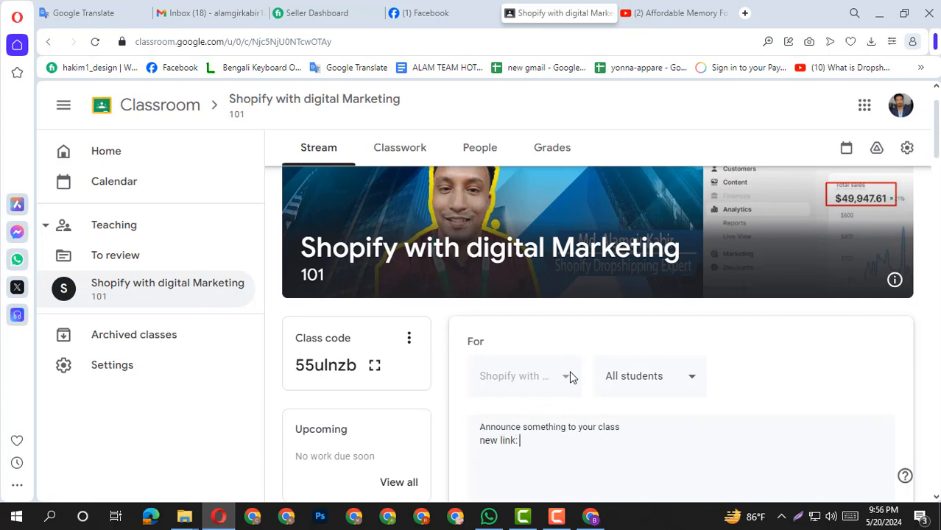
key(ctrl+v)
scroll(566, 360, down, 2)
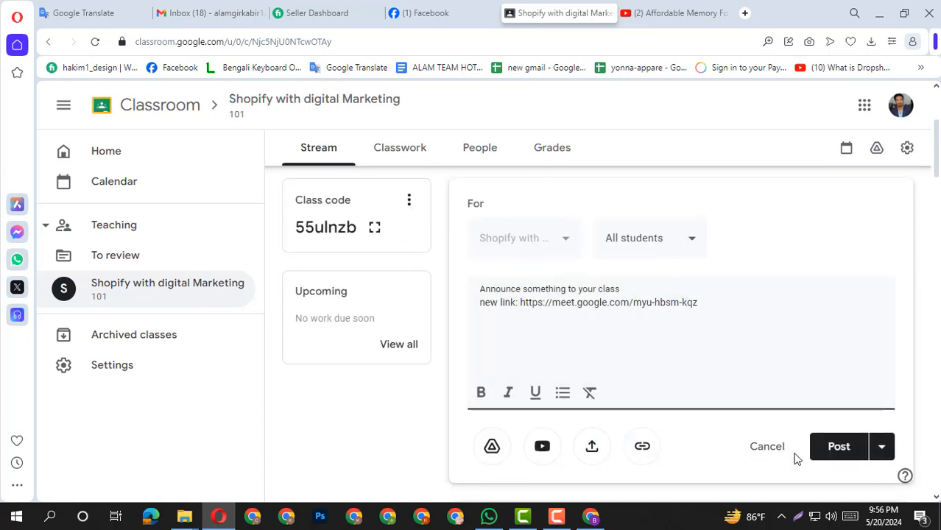
click(823, 449)
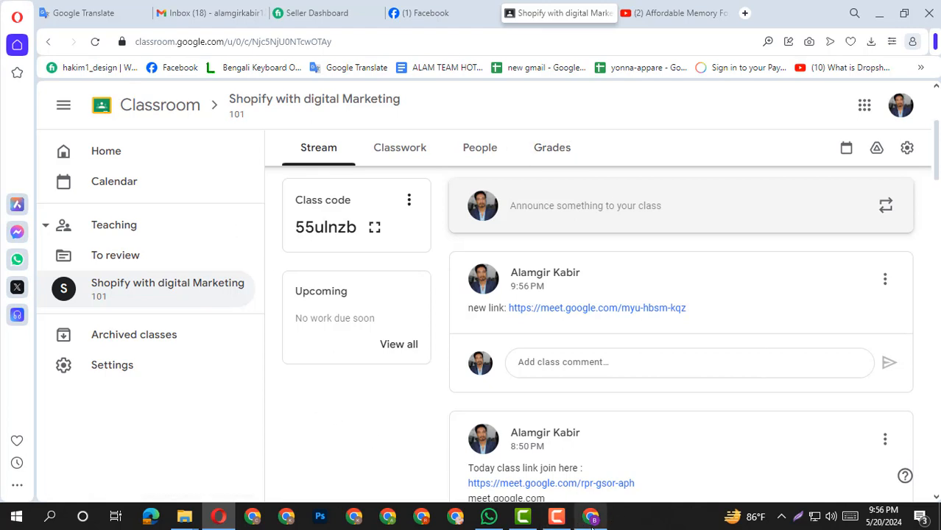
Step: Switch to Chrome and present the entire screen in the meeting, dismissing the meeting-ready, infinity mirror and whiteboard notices
click(591, 516)
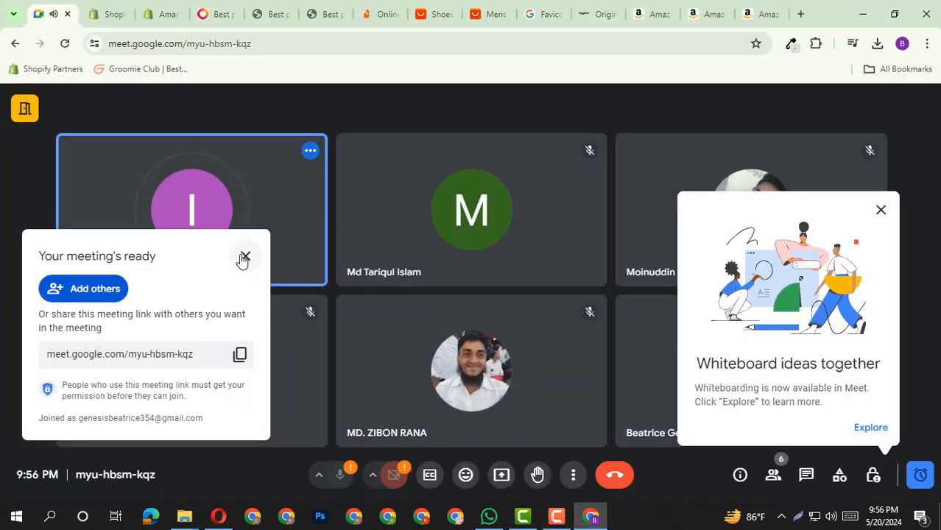
click(245, 257)
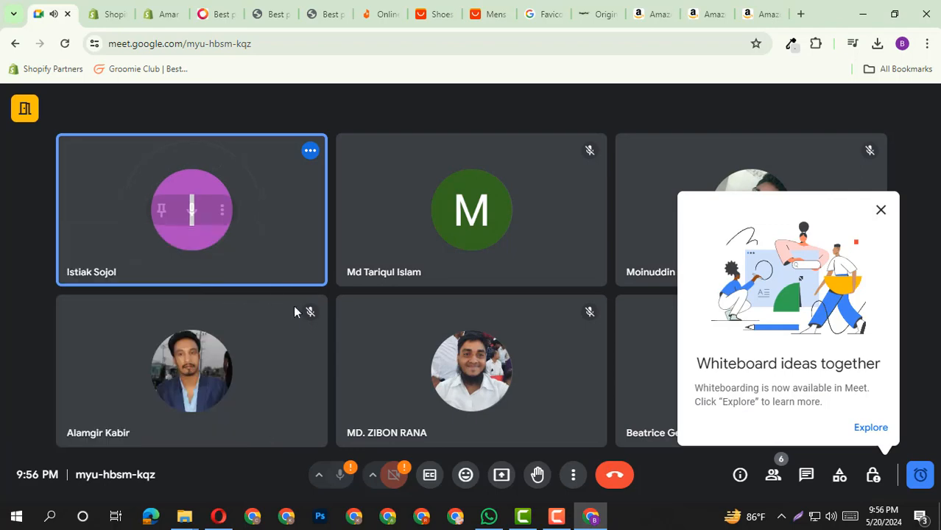
click(500, 475)
click(582, 123)
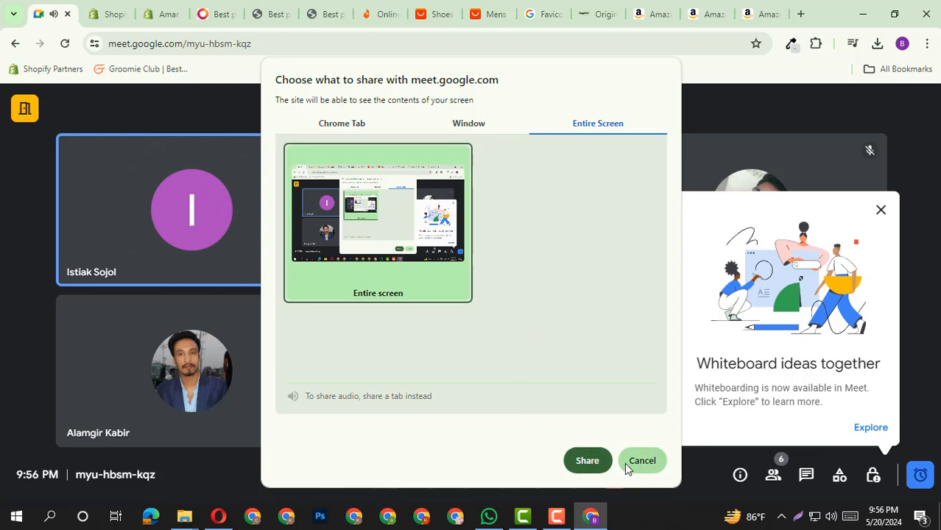
click(583, 464)
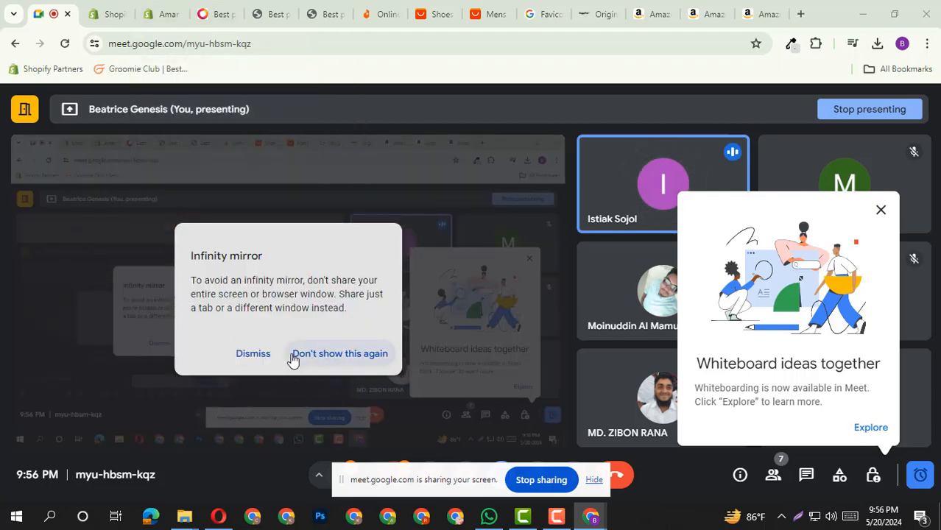
click(254, 354)
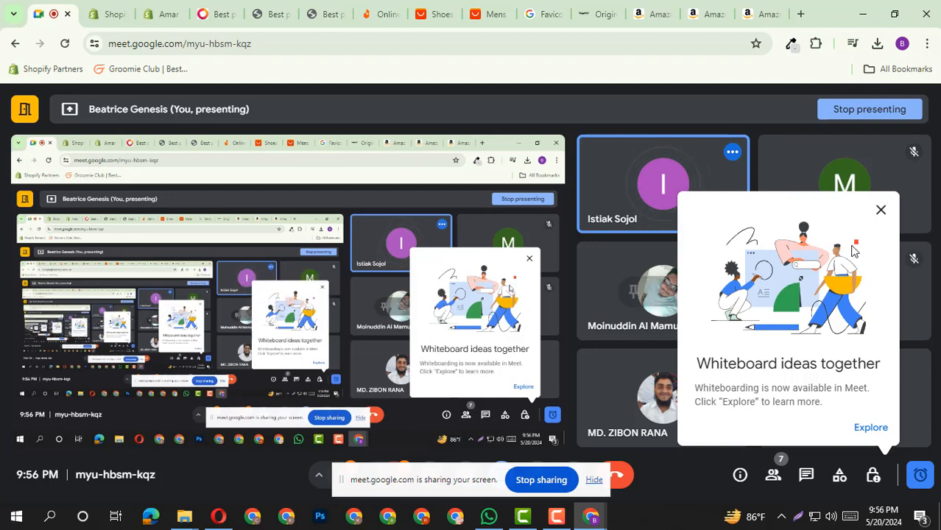
click(881, 210)
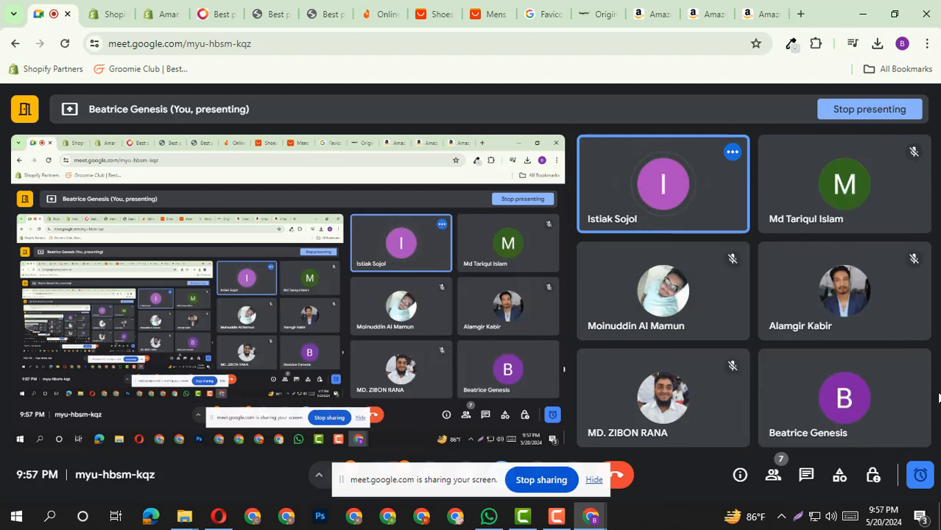
Step: Close the Shopify Partners stores page and review the unsaved product's pricing and description
click(111, 13)
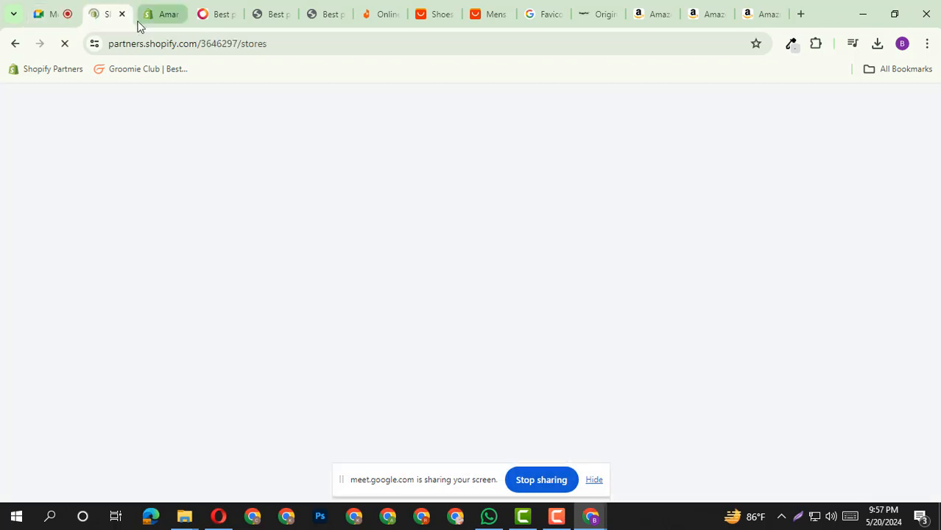
click(121, 14)
scroll(351, 317, up, 2)
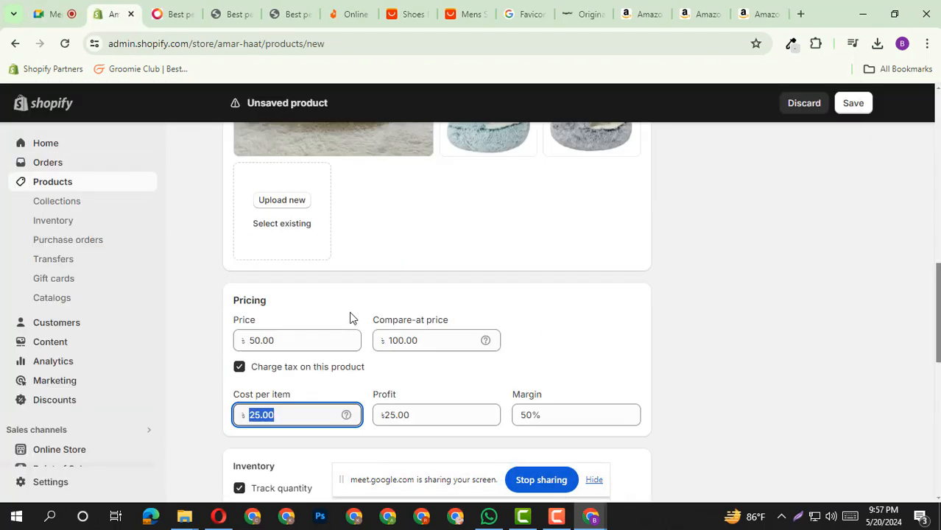
scroll(350, 313, down, 1)
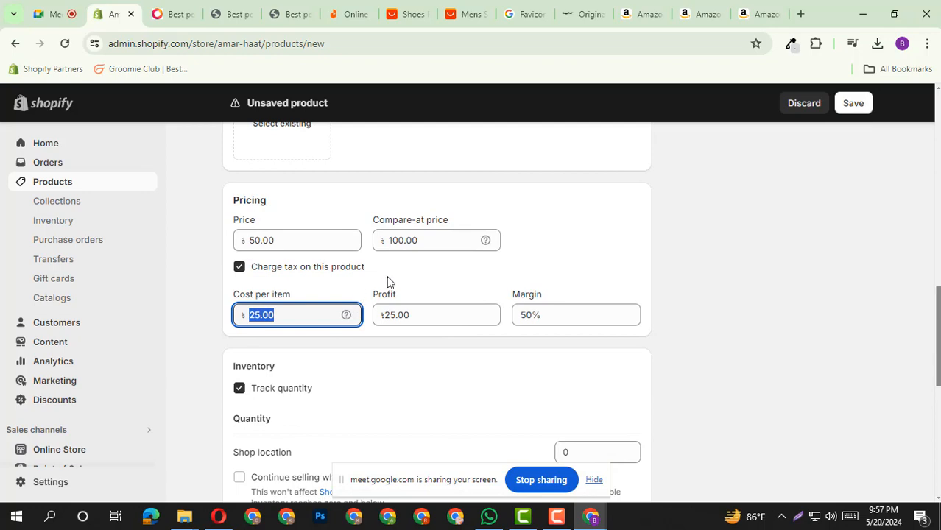
scroll(388, 282, up, 10)
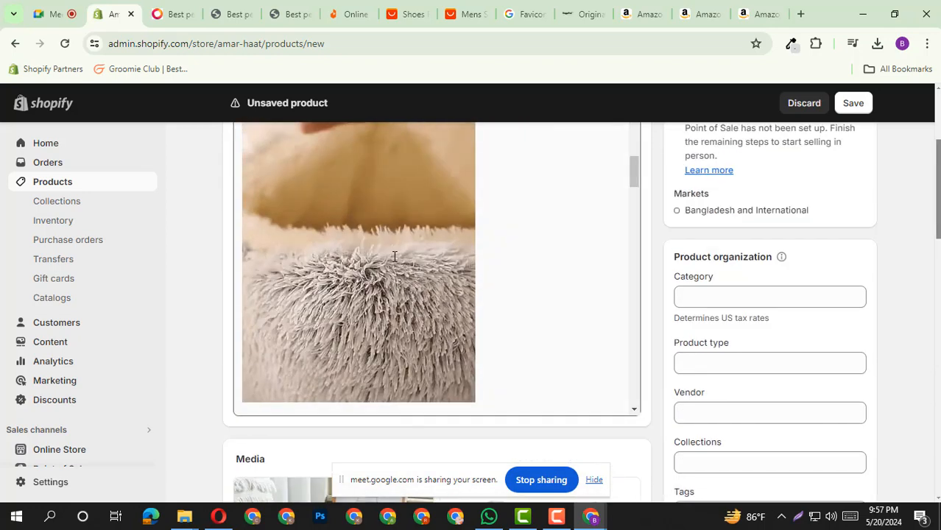
scroll(585, 261, up, 2)
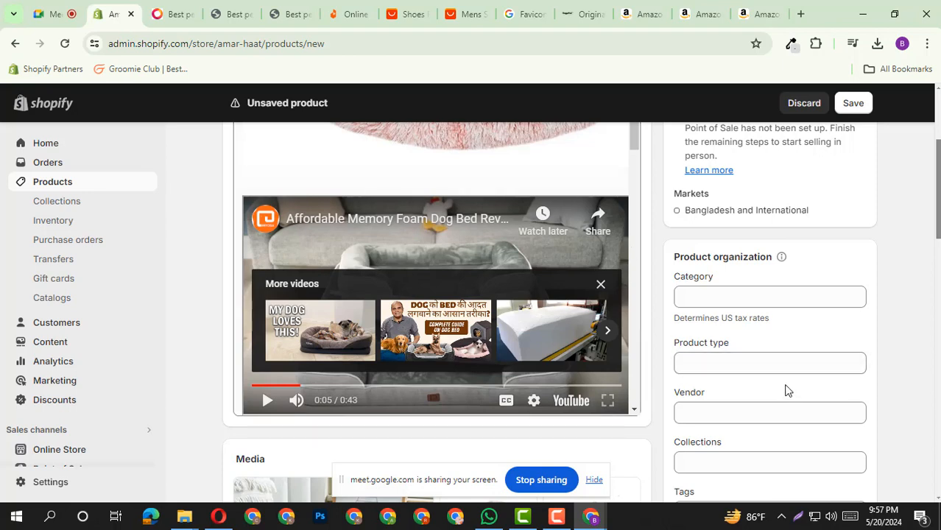
Step: Look through the meeting's participant list in Google Meet and close it
click(46, 14)
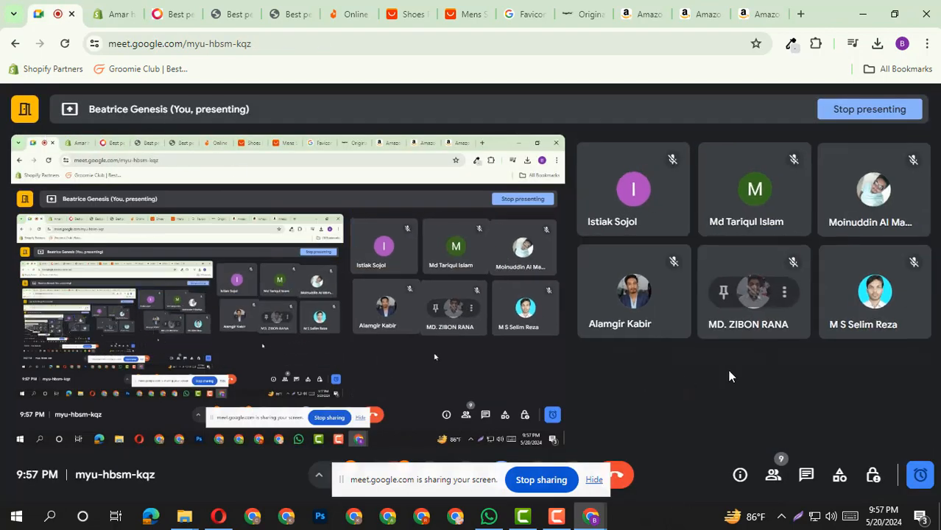
click(775, 476)
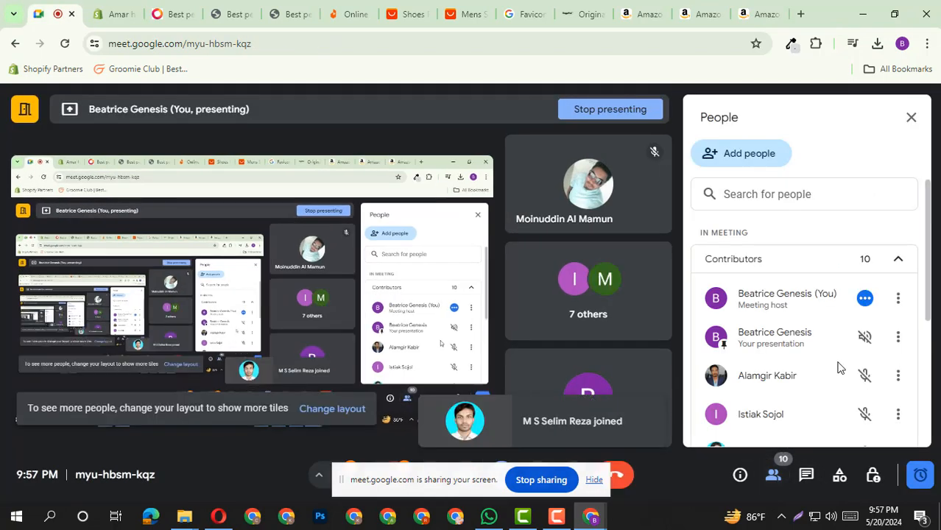
scroll(839, 369, down, 5)
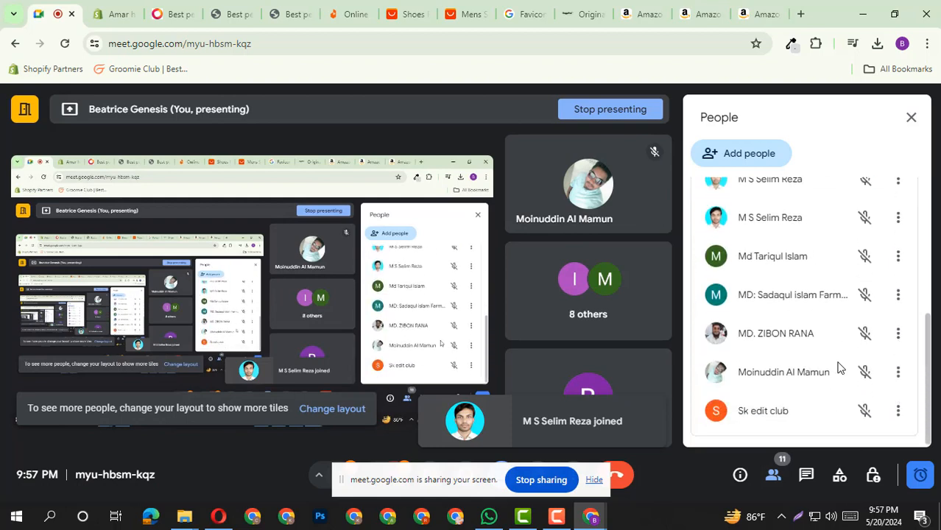
click(910, 117)
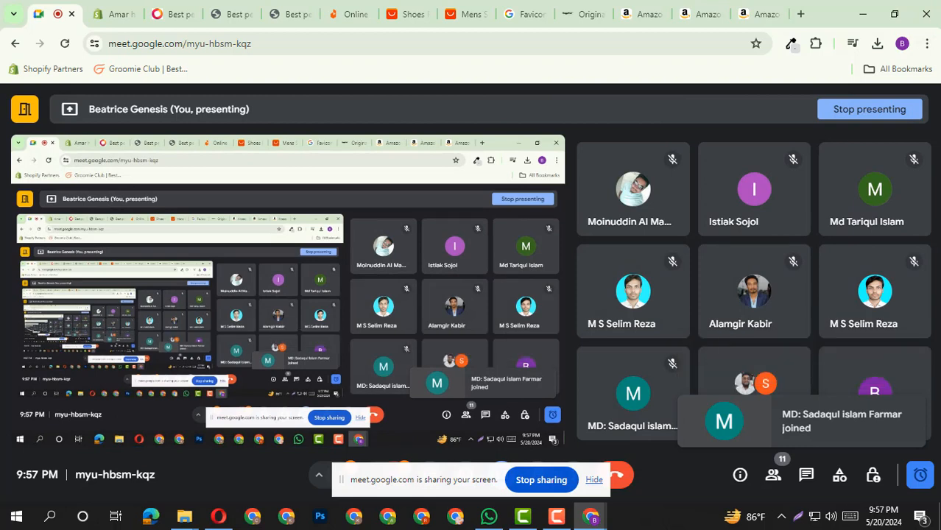
Step: Return to the unsaved product in Shopify admin, highlight its title and review the beginning of its description
click(217, 5)
click(158, 5)
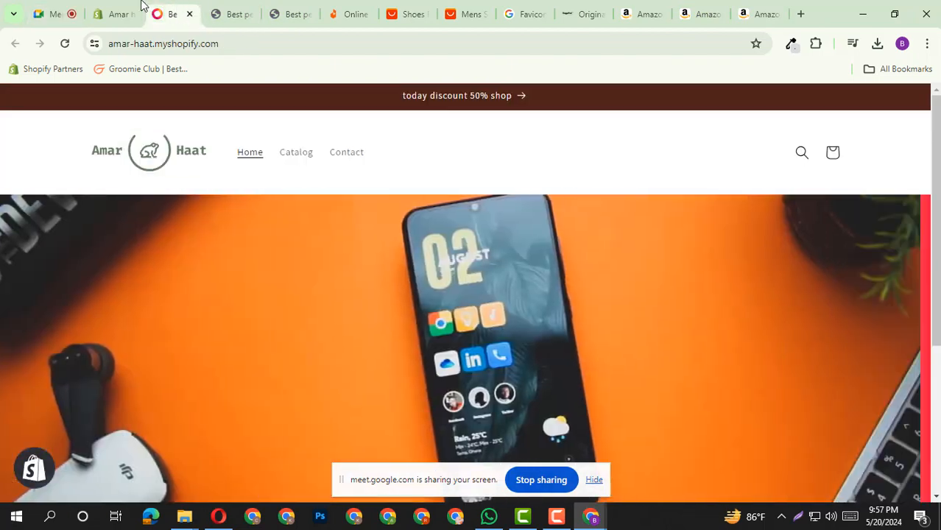
click(140, 7)
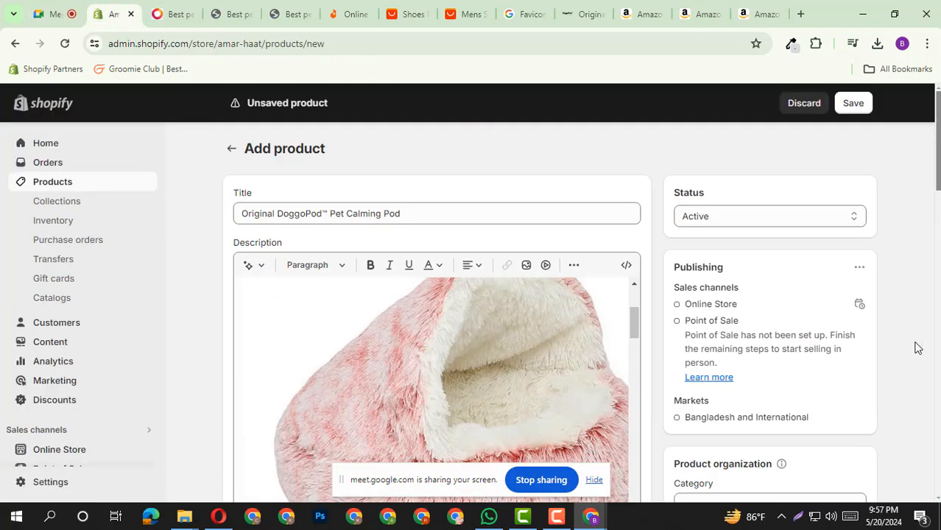
drag(230, 199, 300, 204)
triple_click(278, 213)
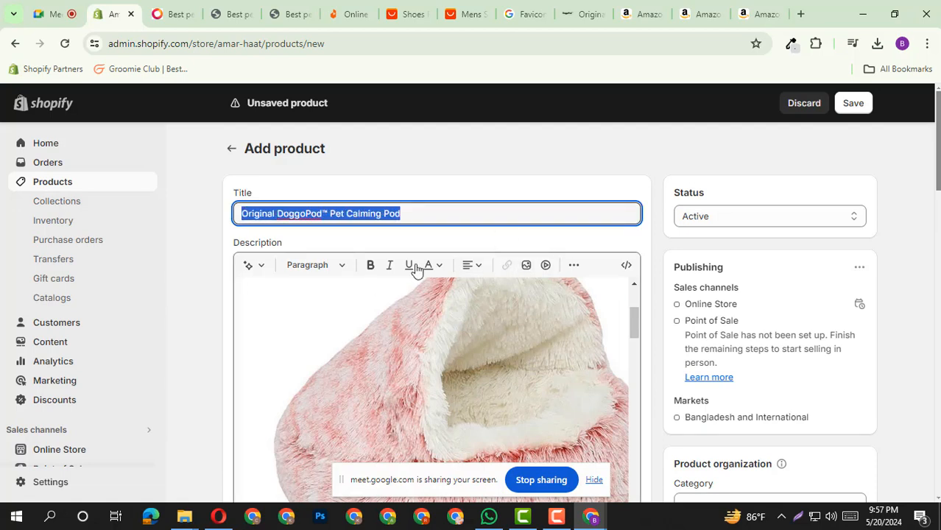
scroll(453, 189, down, 2)
scroll(469, 247, up, 3)
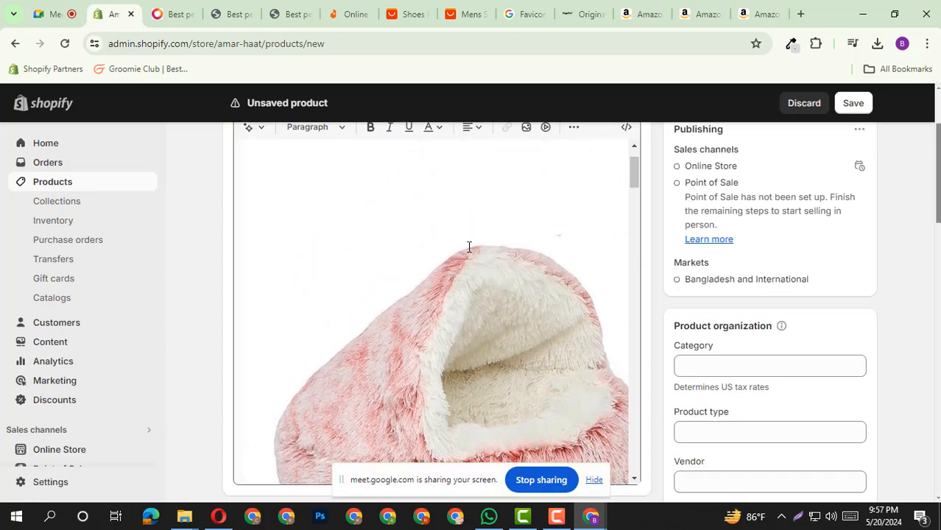
scroll(499, 330, up, 2)
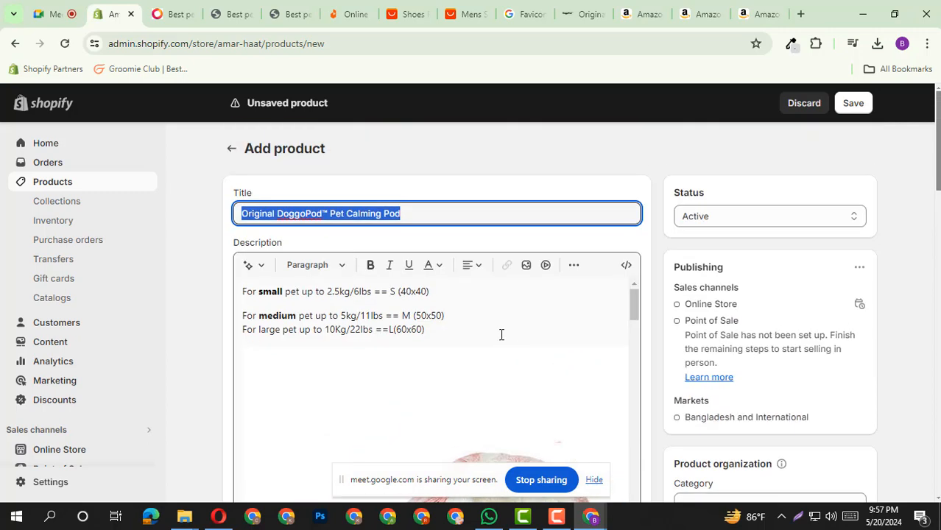
Step: Point out the bold words "small" and "medium" in the description's size lines, glancing at the storefront home page in between
click(239, 293)
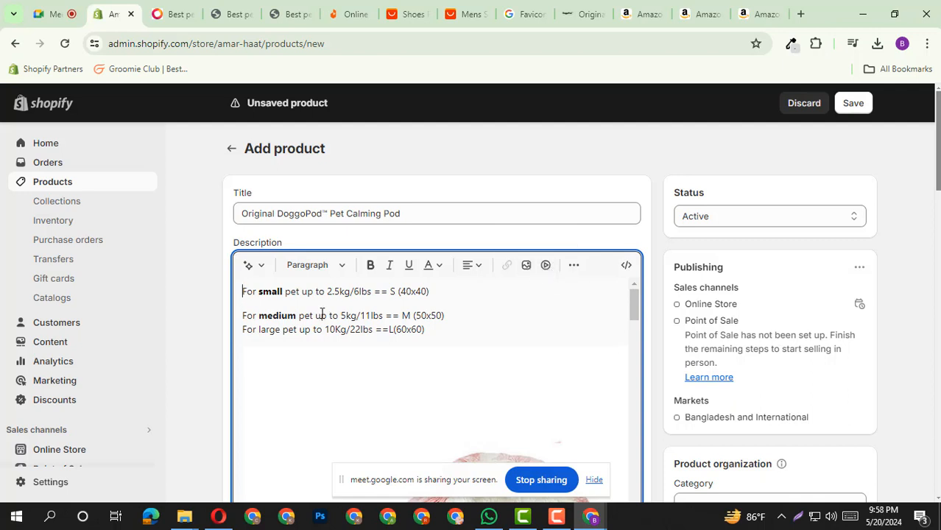
double_click(265, 292)
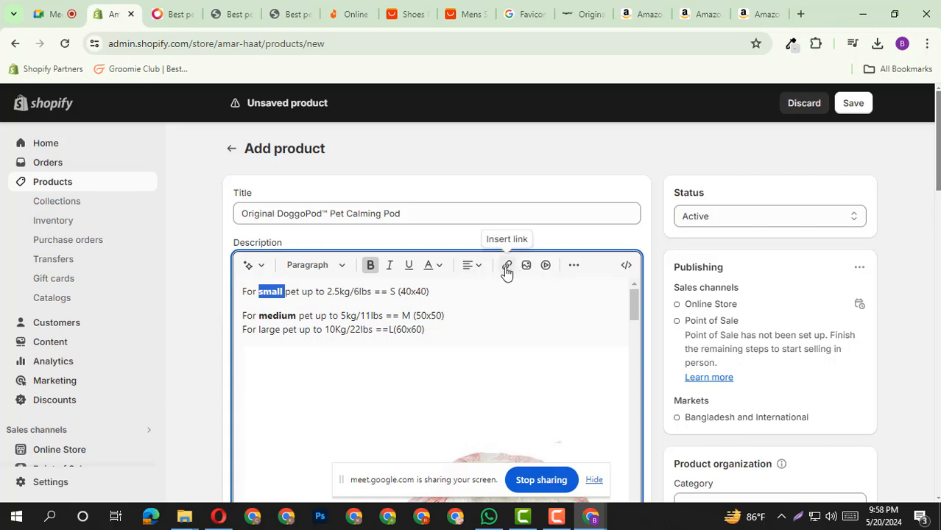
click(289, 13)
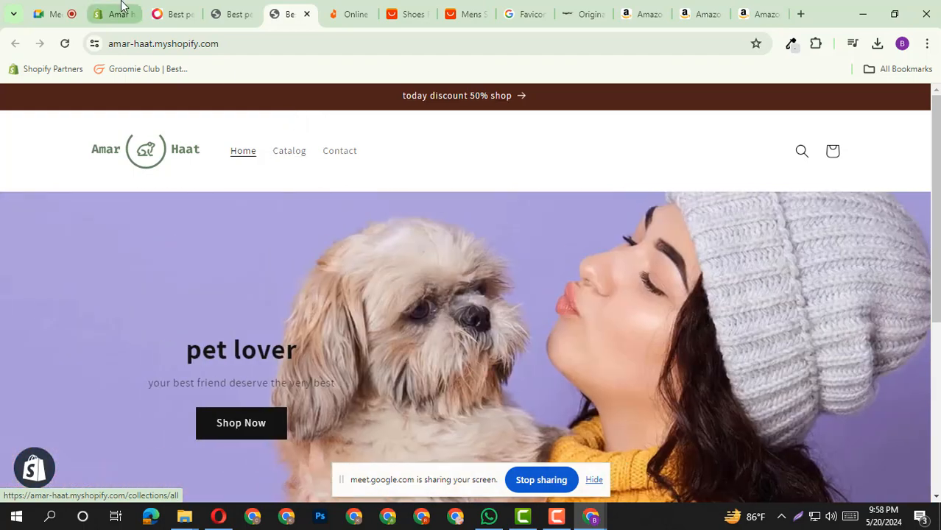
click(120, 14)
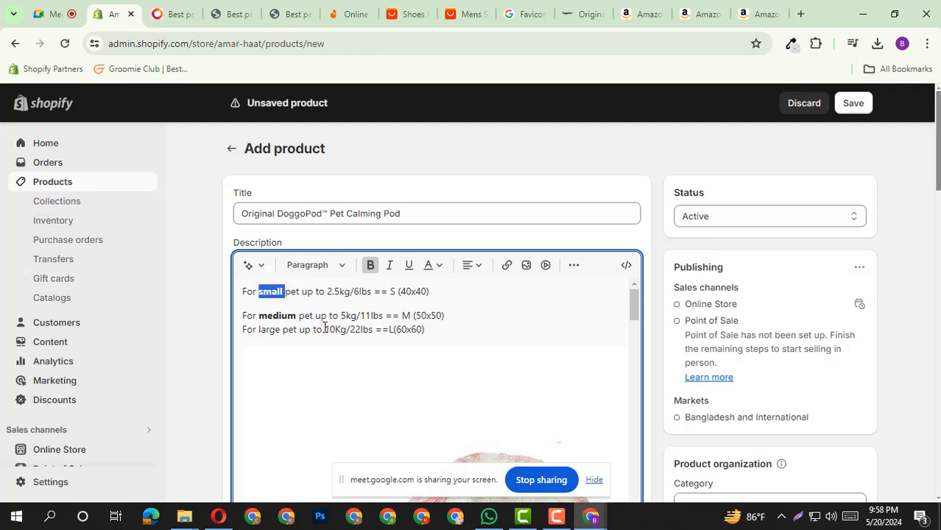
double_click(268, 302)
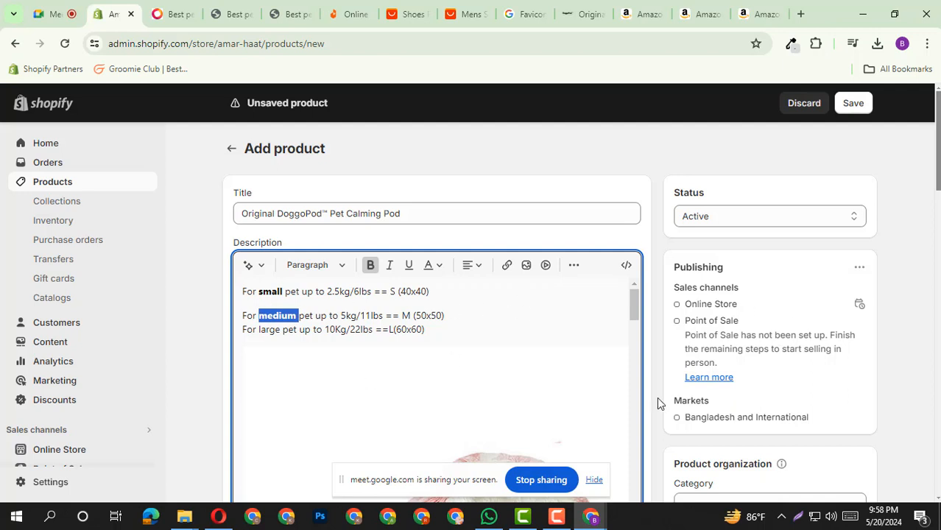
click(283, 318)
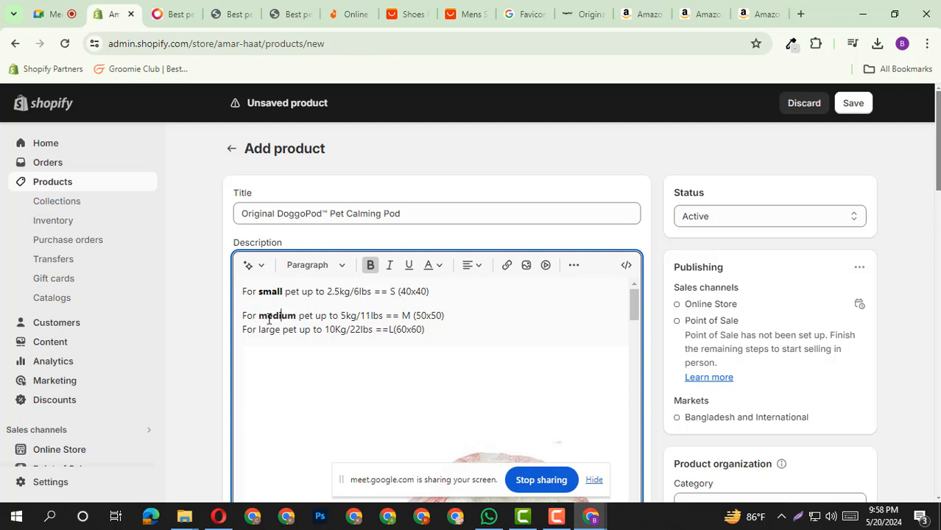
double_click(270, 318)
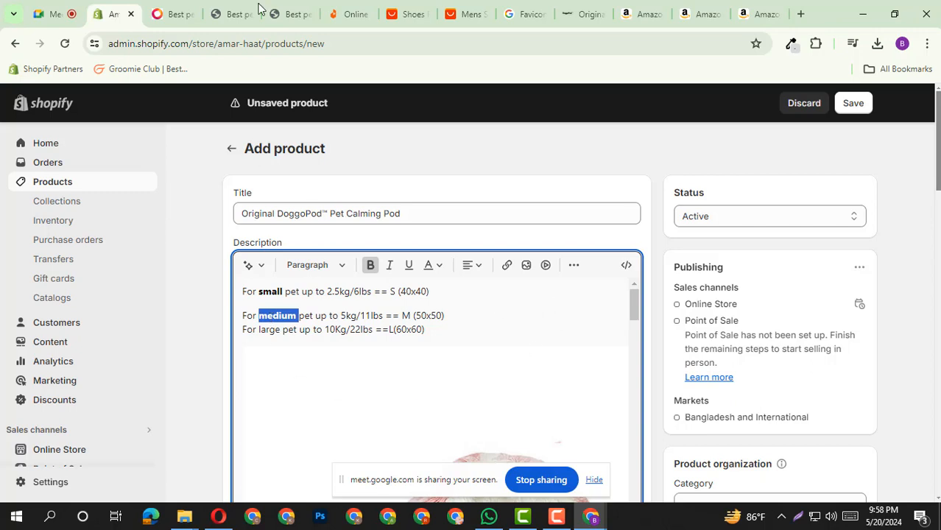
click(302, 11)
click(249, 46)
key(ctrl+c)
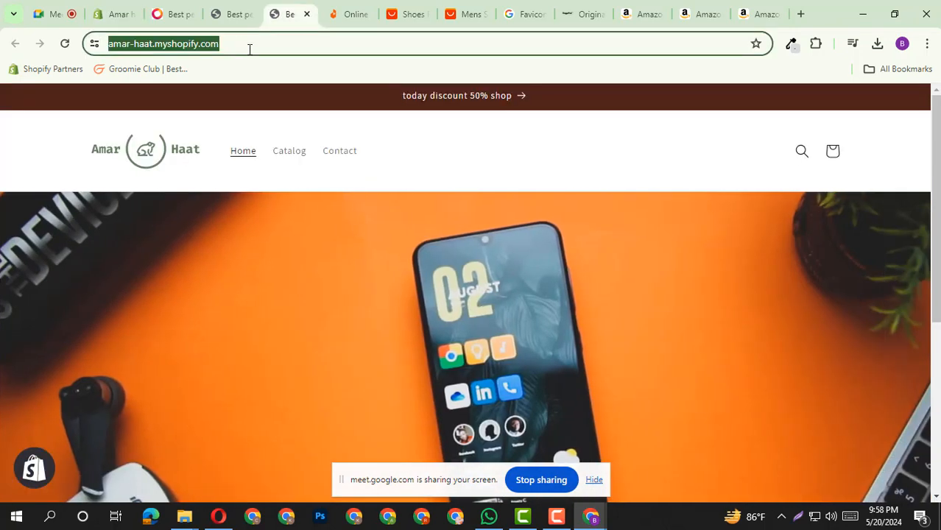
click(121, 13)
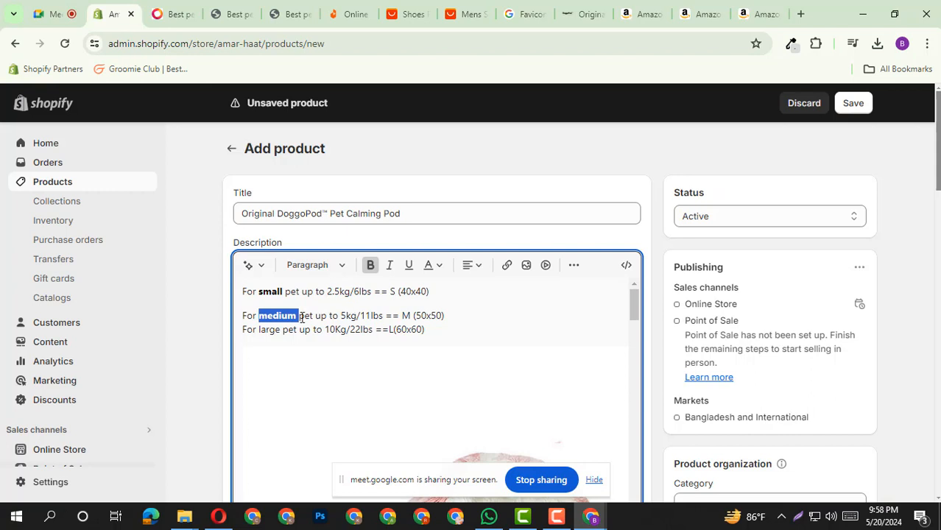
double_click(268, 315)
click(507, 265)
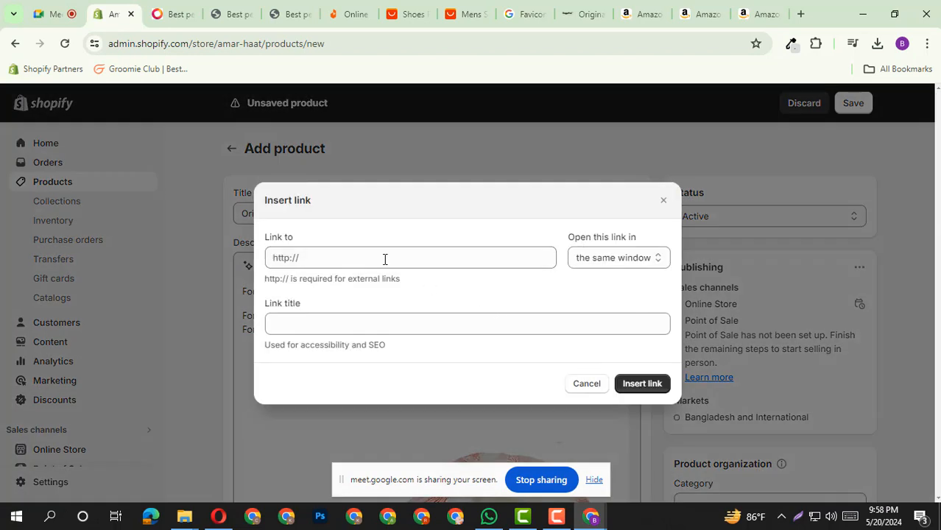
click(361, 257)
key(ctrl+v)
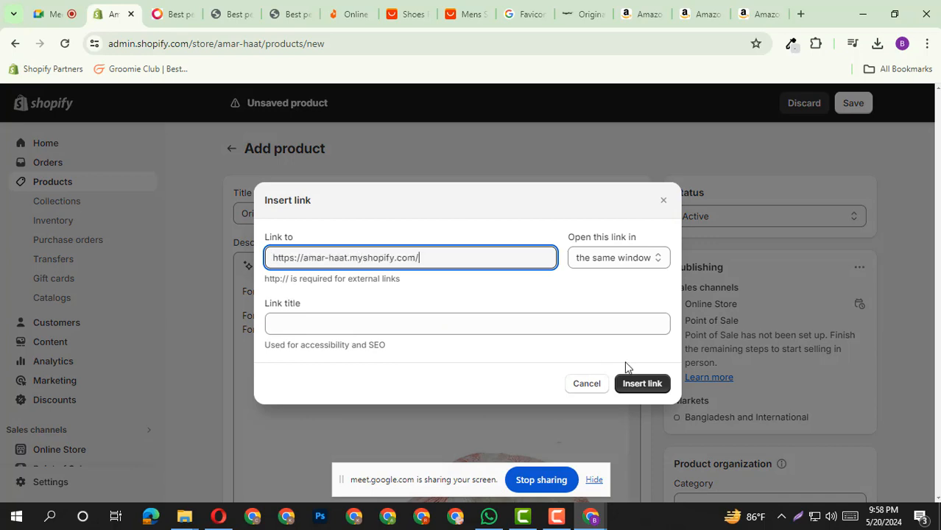
click(635, 383)
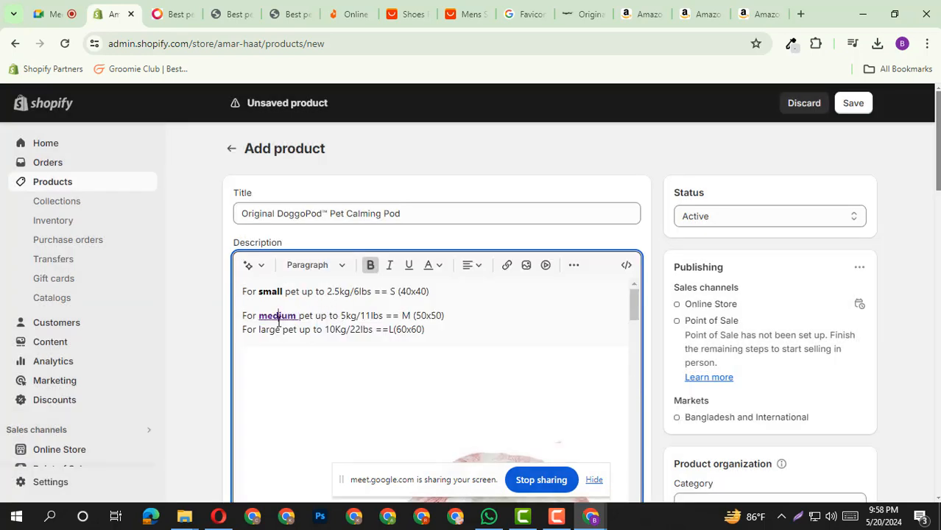
Step: Glance at the storefront home page, then clear the link address from the word "medium" in the description
click(296, 6)
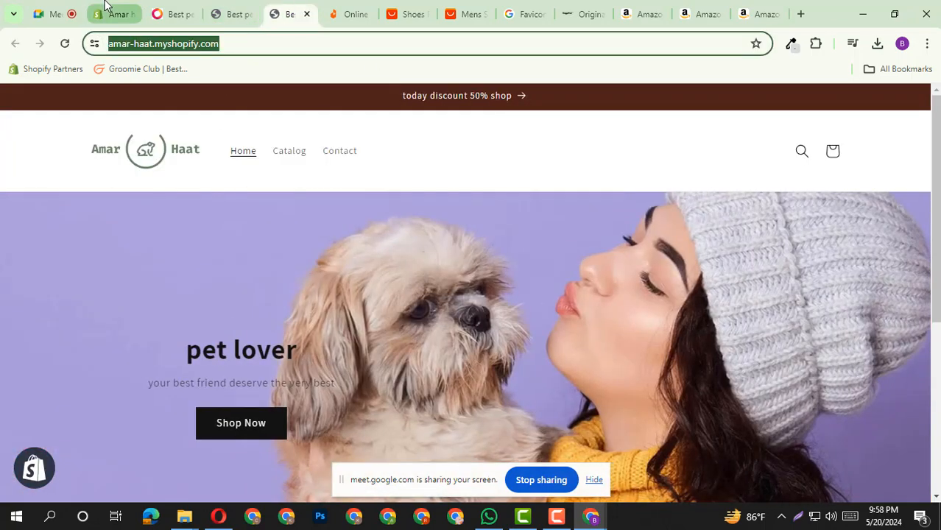
click(114, 14)
double_click(290, 315)
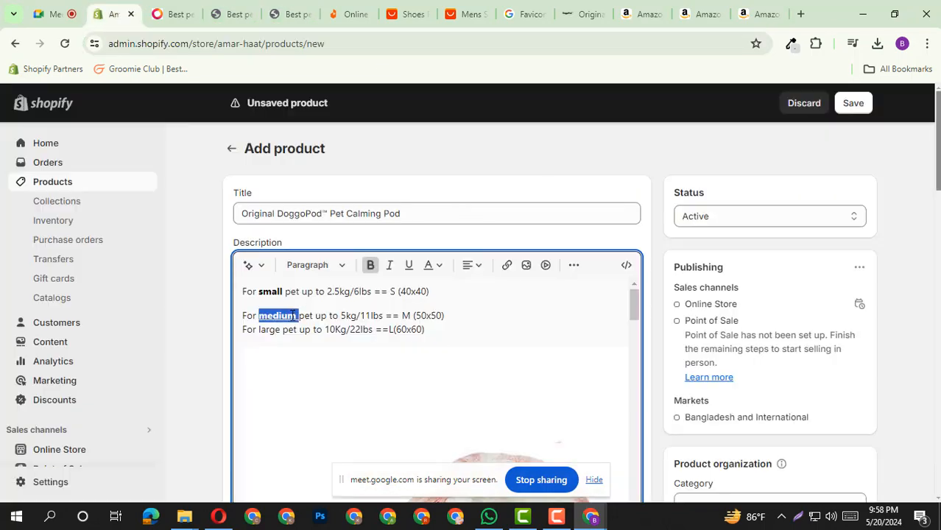
click(507, 265)
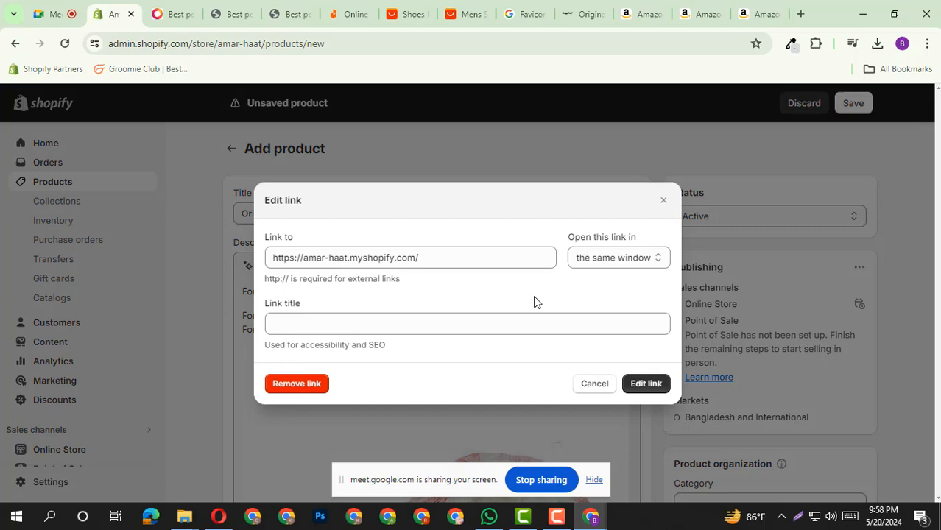
double_click(422, 260)
key(ctrl+a)
key(BackSpace)
click(643, 383)
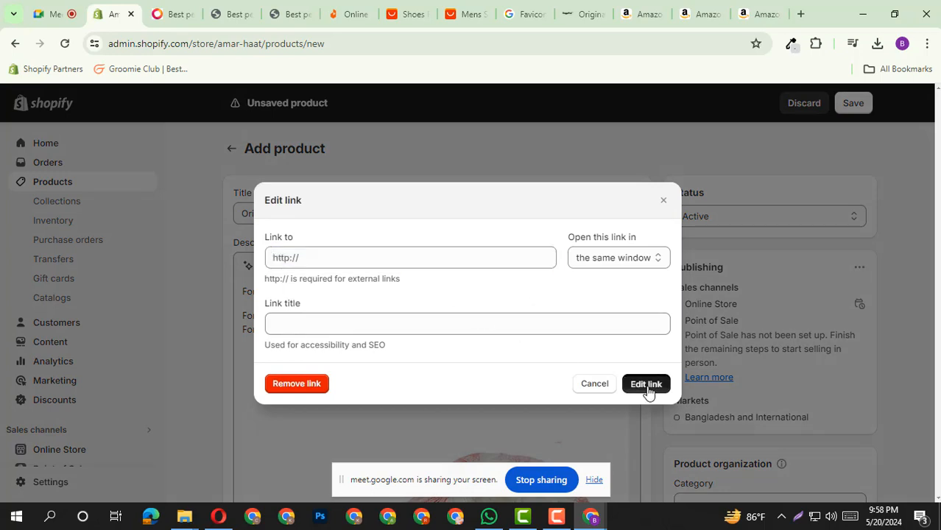
Step: Review the product form from the description through pricing, inventory and shipping, highlighting the Quantity heading
scroll(485, 303, down, 10)
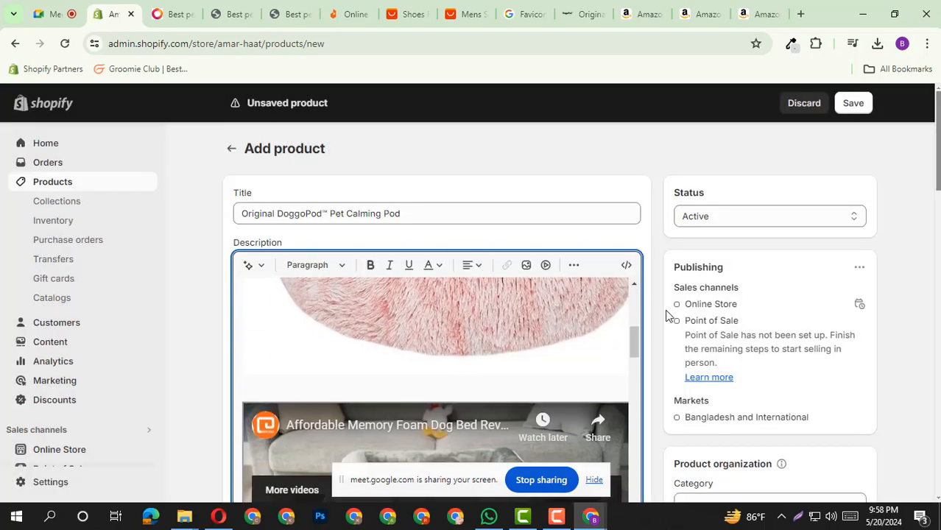
scroll(683, 302, down, 1)
scroll(679, 299, down, 1)
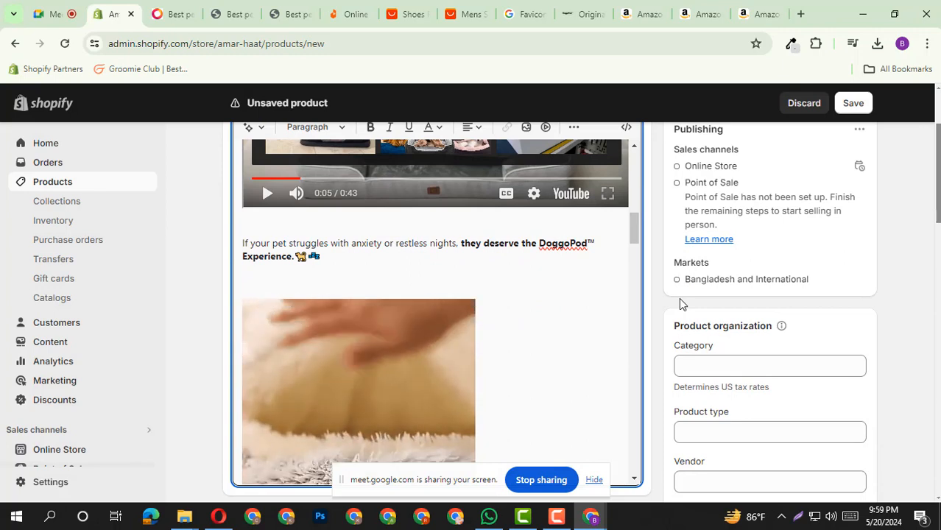
scroll(674, 303, down, 4)
scroll(664, 313, down, 7)
scroll(662, 315, up, 2)
scroll(662, 315, down, 2)
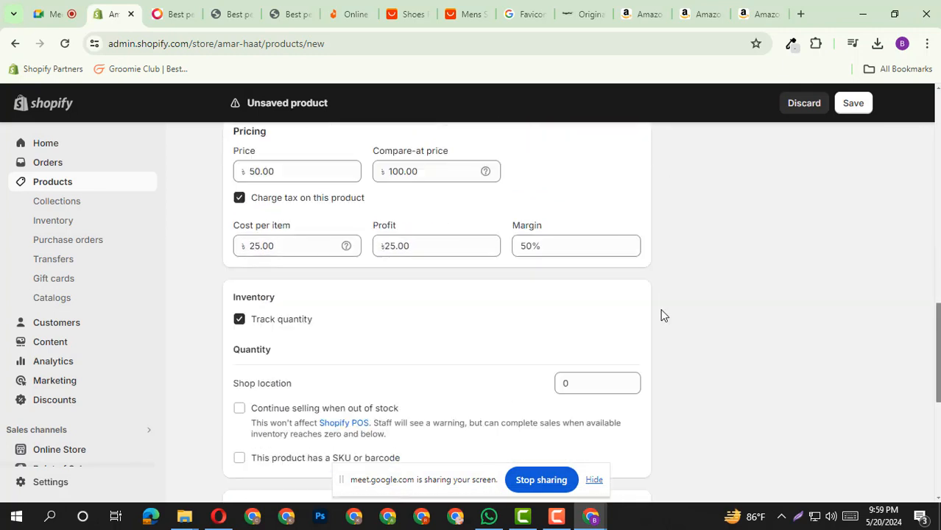
scroll(659, 314, down, 1)
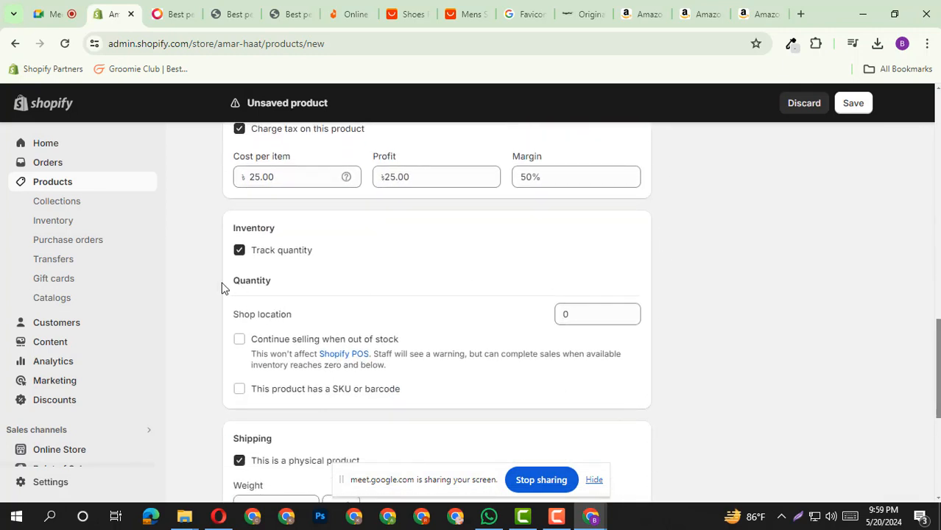
drag(222, 288, 350, 287)
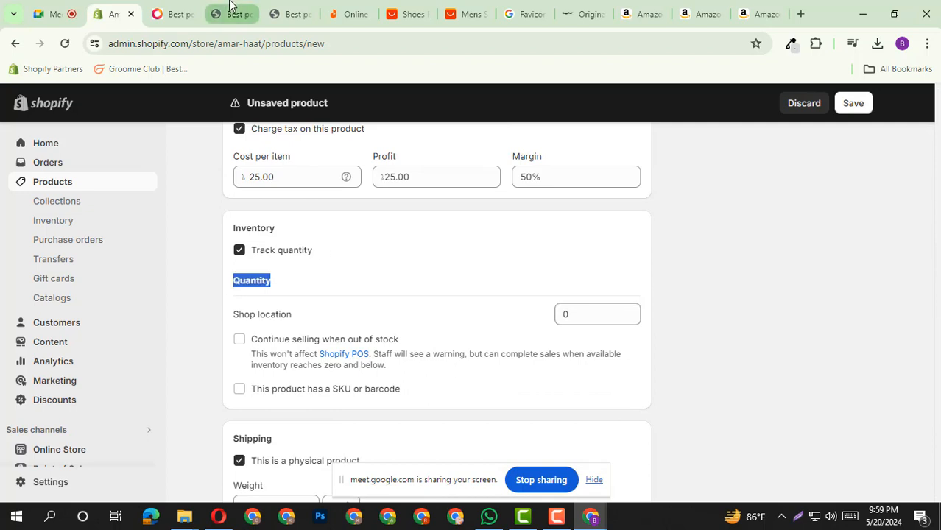
scroll(434, 327, up, 3)
scroll(436, 333, down, 4)
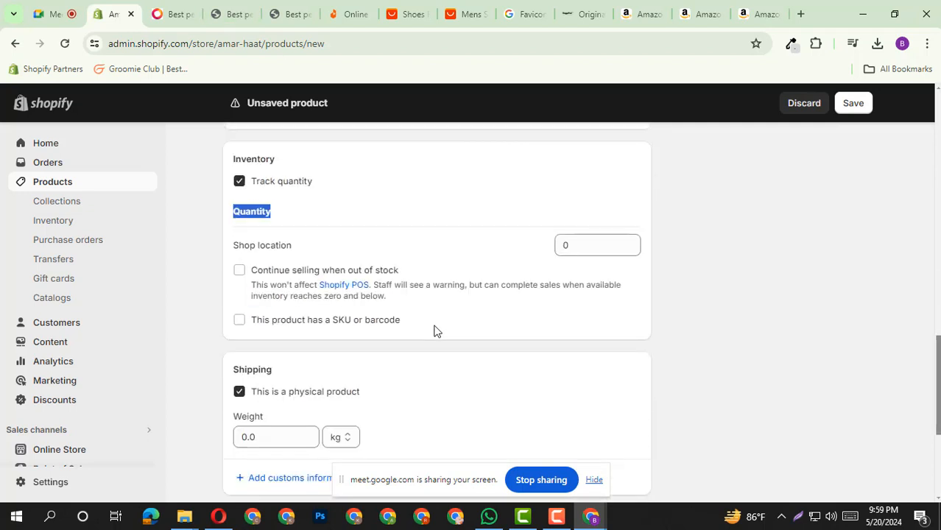
scroll(442, 320, up, 1)
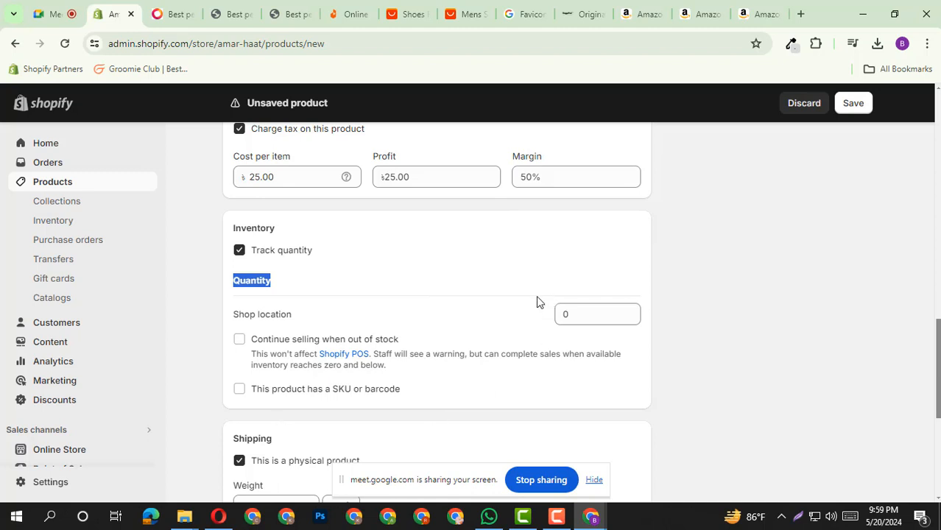
scroll(471, 313, up, 1)
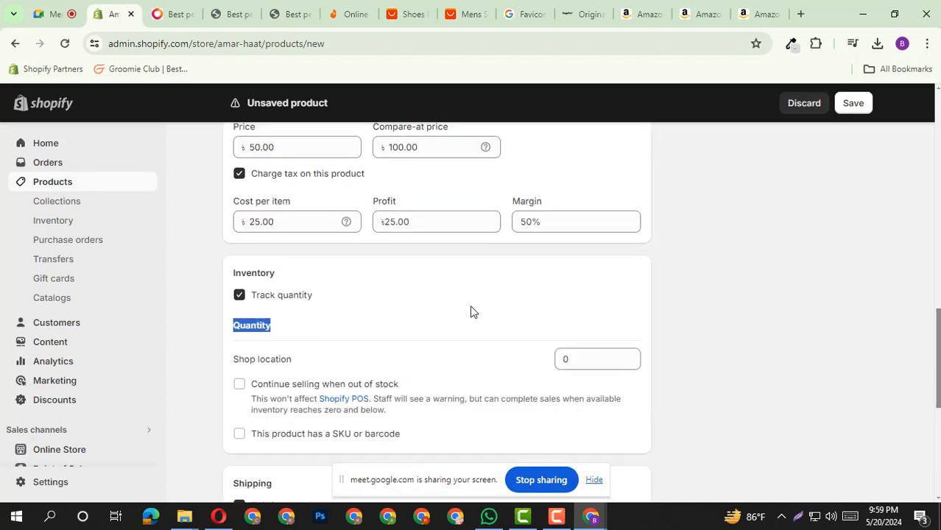
Step: Set the product's inventory quantity for Shop location to 102
scroll(471, 312, down, 1)
click(577, 315)
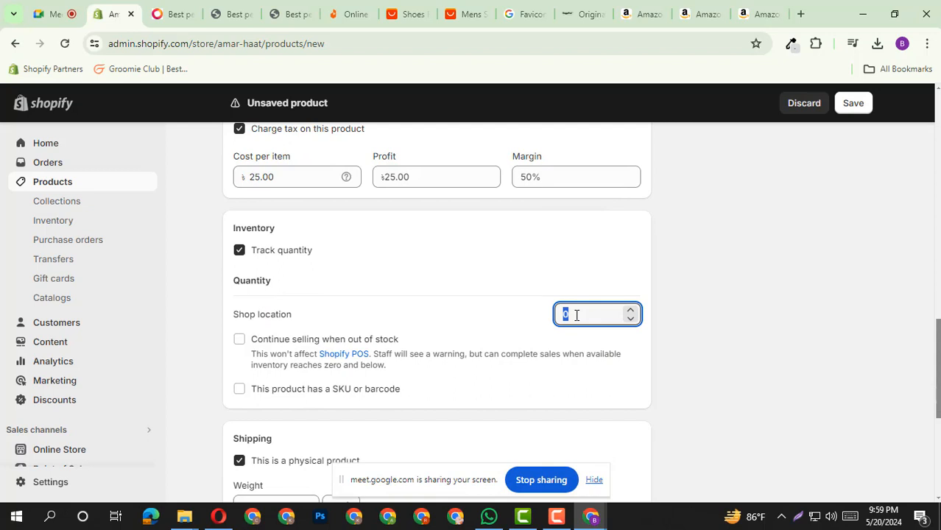
text(1000)
scroll(709, 336, up, 3)
scroll(703, 347, down, 2)
scroll(665, 267, up, 10)
scroll(666, 267, up, 3)
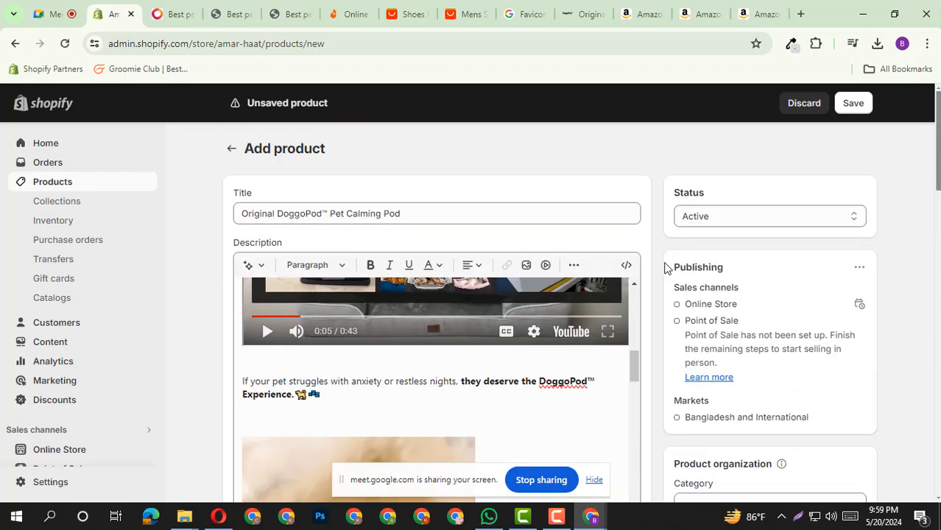
scroll(665, 268, down, 10)
scroll(665, 268, down, 3)
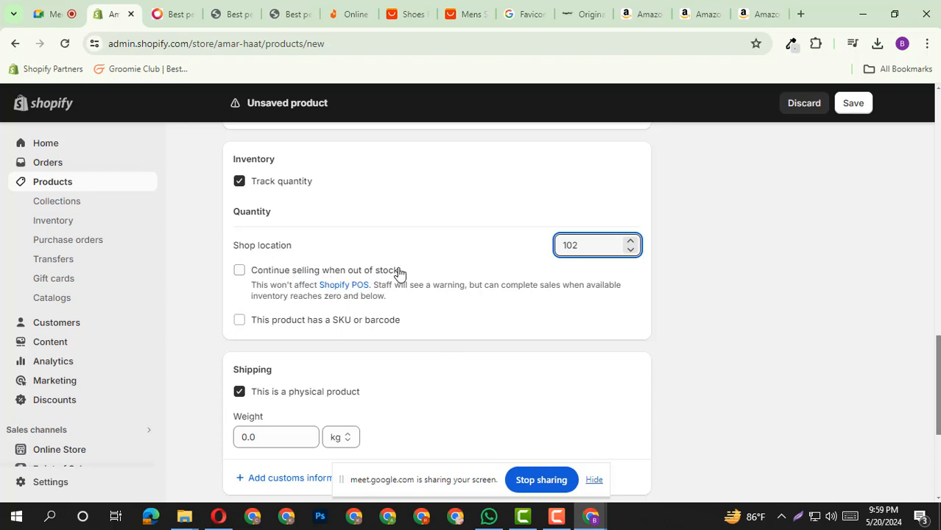
Step: Allow the product to continue selling when out of stock and point out its Shop location quantity
double_click(567, 245)
click(240, 271)
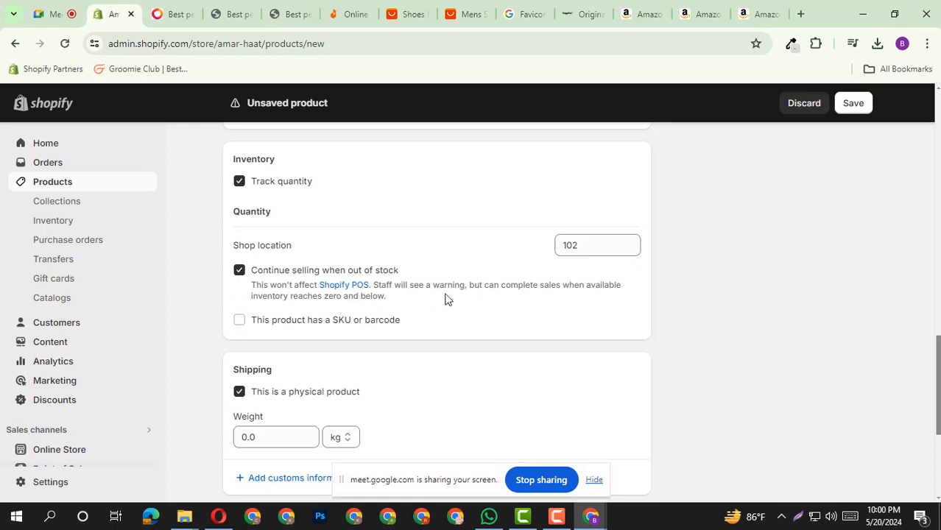
double_click(567, 245)
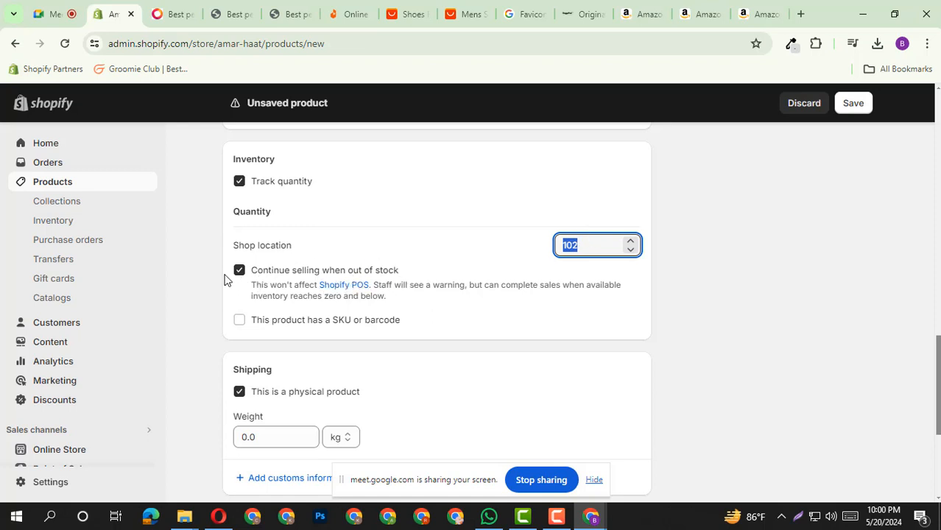
double_click(584, 246)
Step: Mark the product as having a SKU or barcode and highlight the word "SKU" in that option
scroll(440, 245, down, 1)
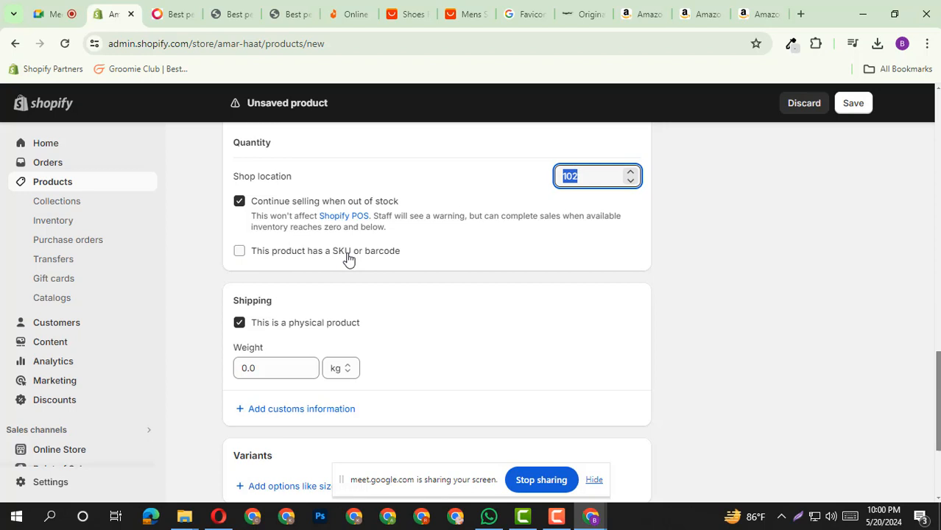
click(388, 258)
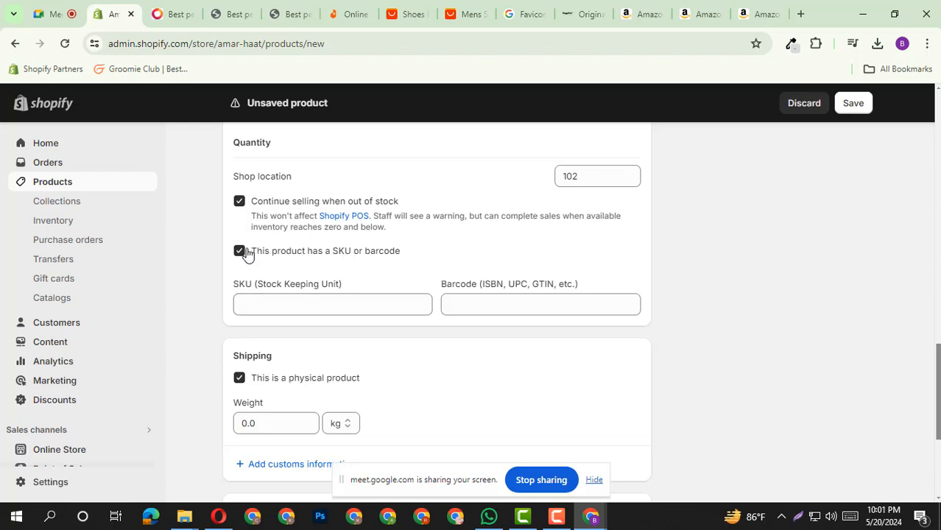
drag(335, 254, 354, 258)
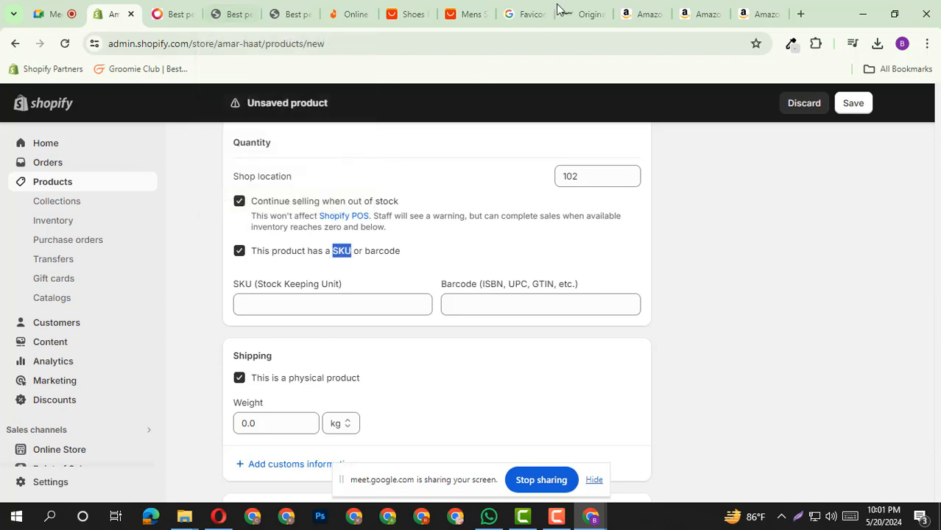
Step: Switch to the DoggoPod product page, examine its photo, size and color options, and hide the screen-sharing notice
click(583, 14)
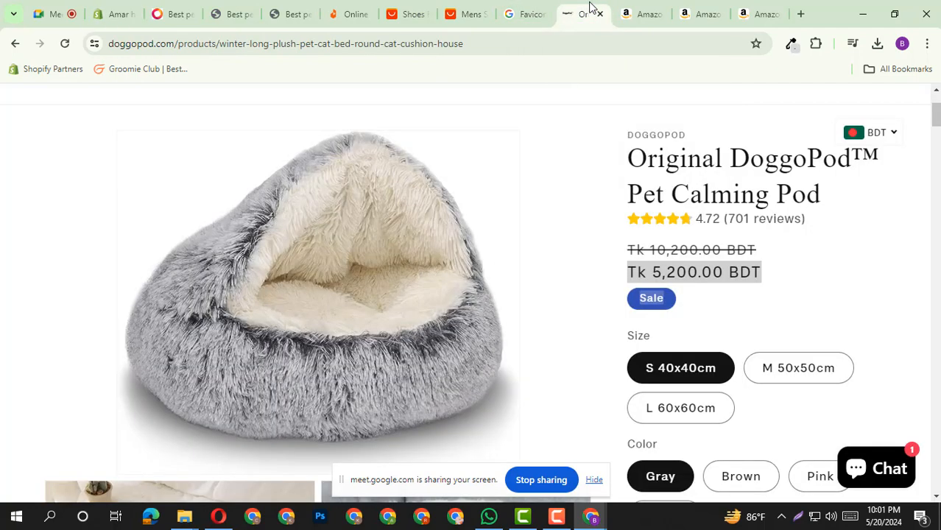
scroll(467, 331, down, 1)
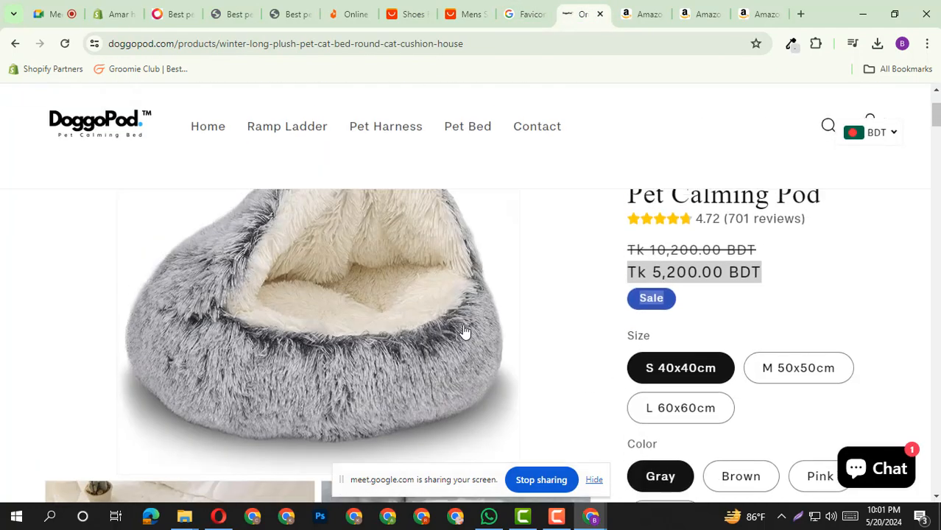
scroll(465, 332, down, 2)
scroll(464, 331, up, 3)
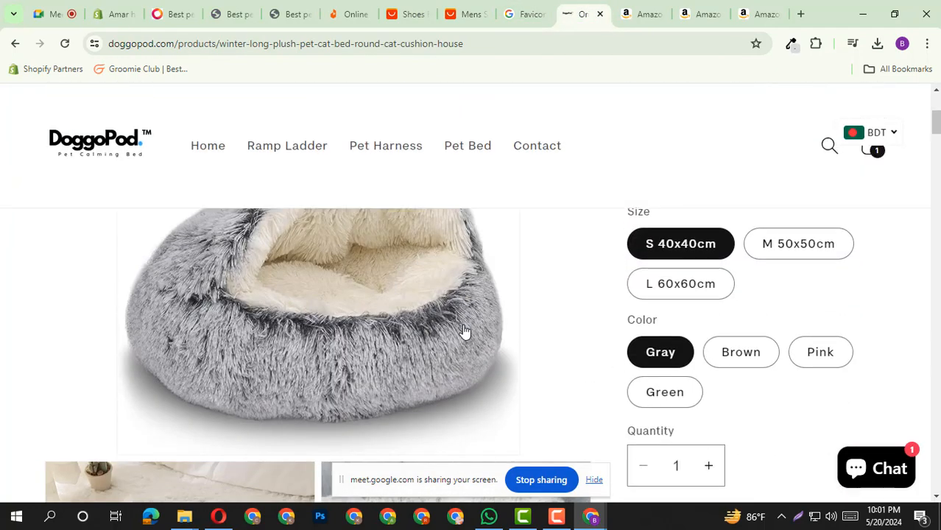
scroll(465, 332, down, 2)
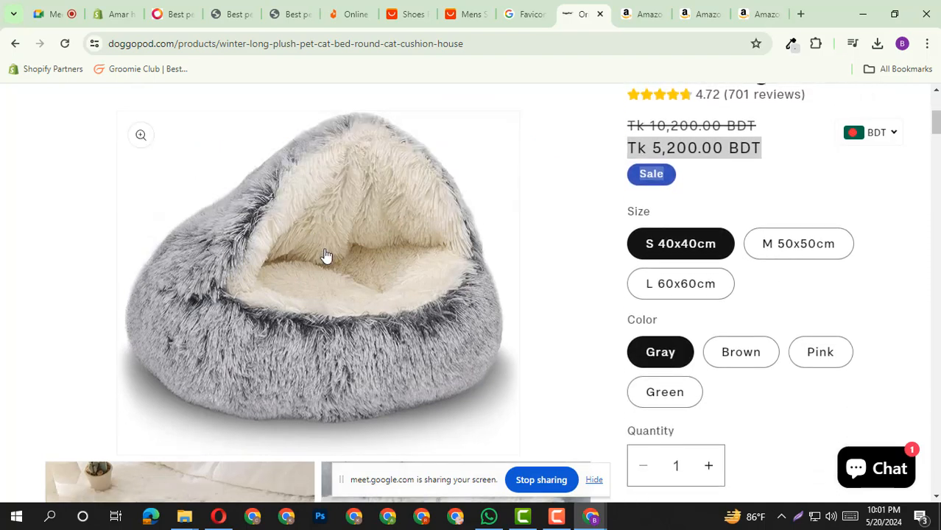
click(593, 480)
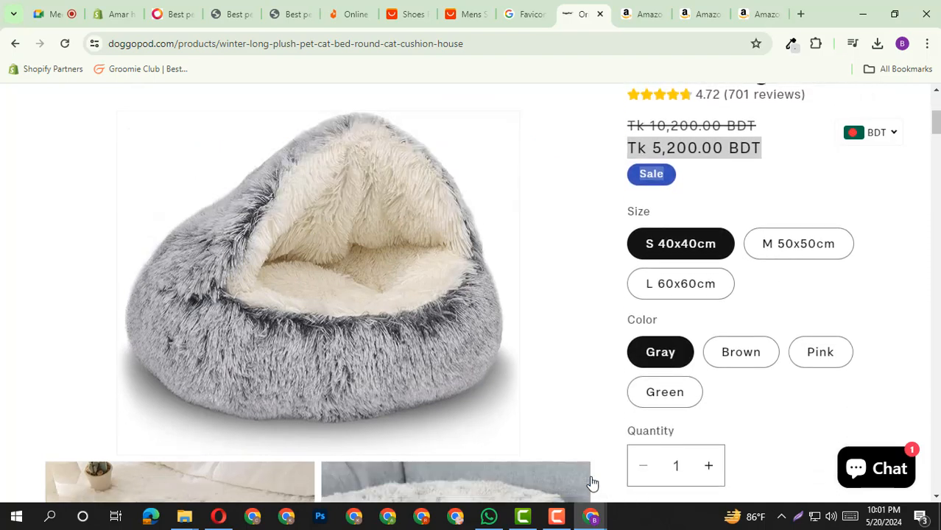
Step: Try the pet bed's size options and preview its Brown, Pink, Green and Gray variants on the DoggoPod page
click(709, 251)
click(791, 245)
click(667, 256)
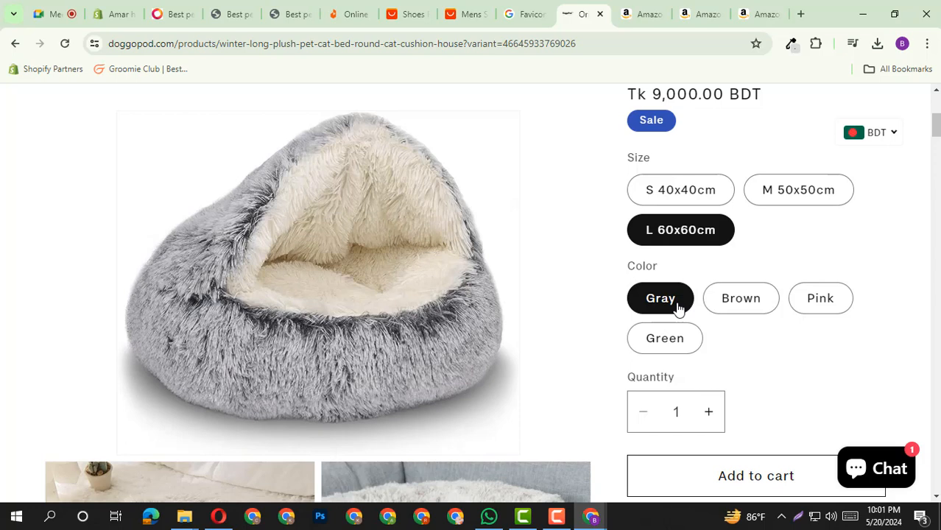
click(741, 308)
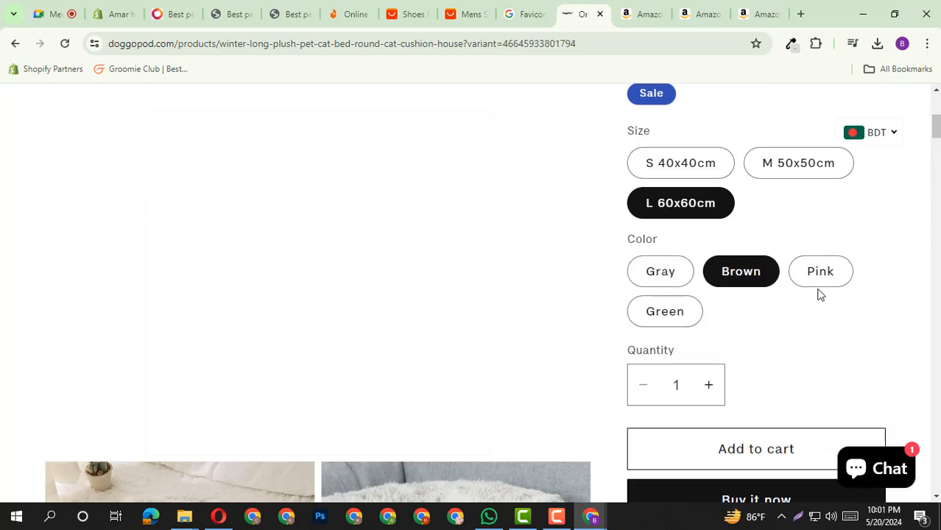
click(829, 280)
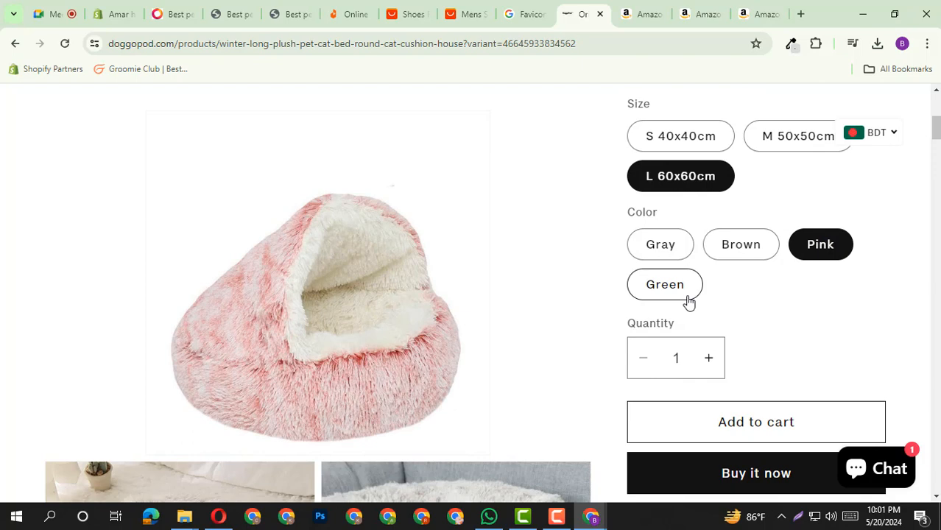
click(687, 298)
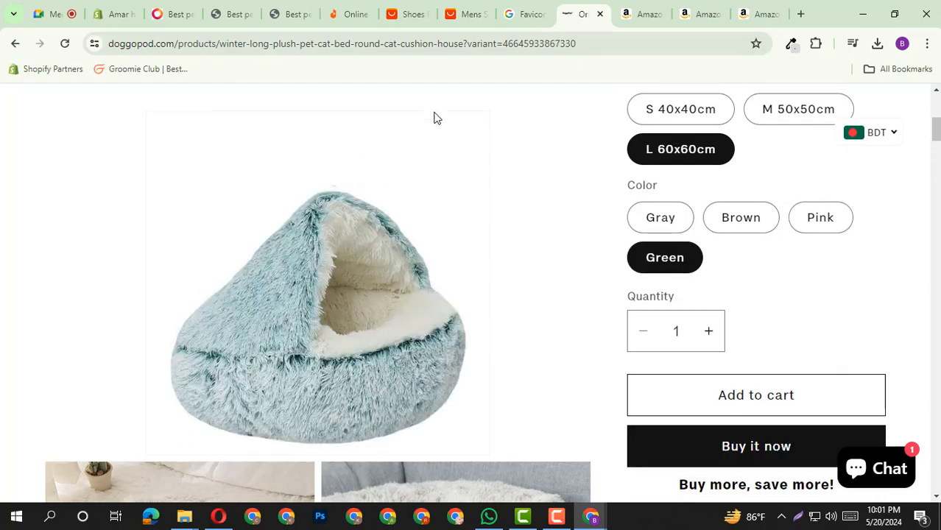
click(661, 217)
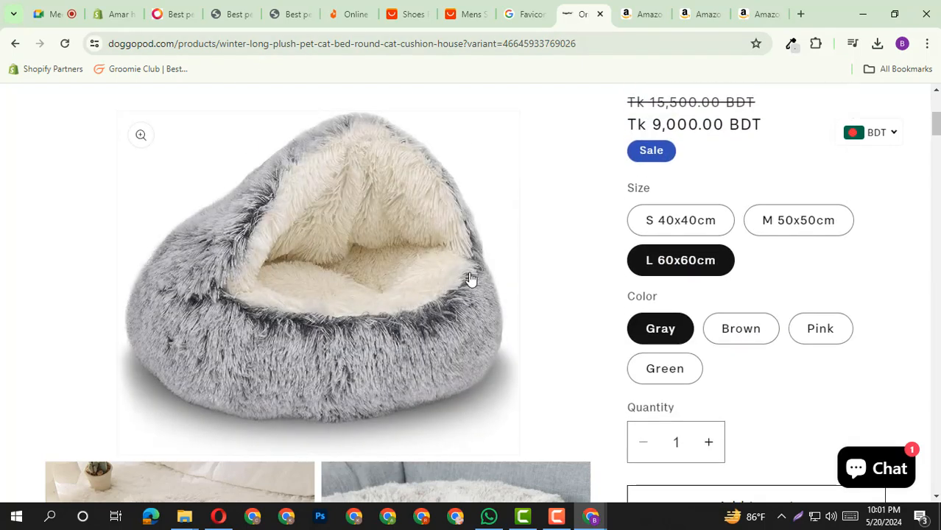
scroll(449, 272, up, 3)
scroll(433, 267, down, 2)
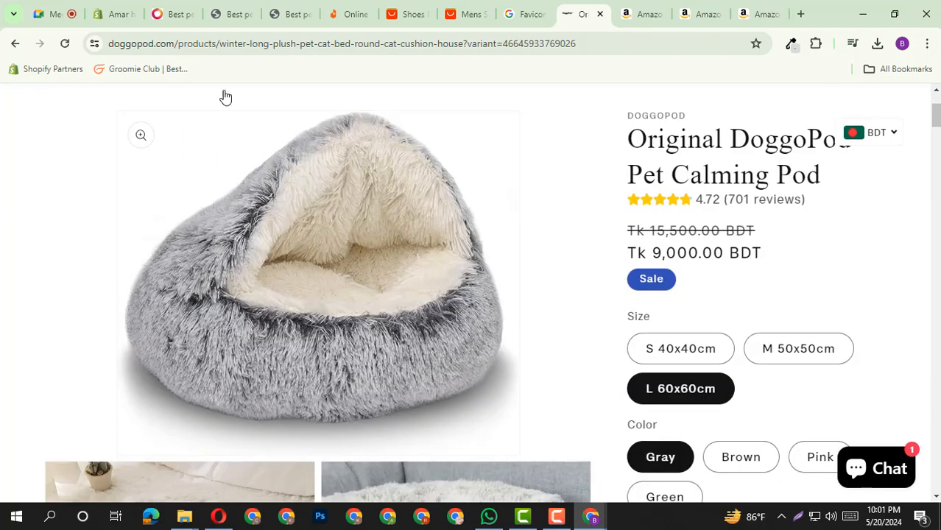
Step: Return to the unsaved Shopify product and set its SKU to "AA"
click(132, 13)
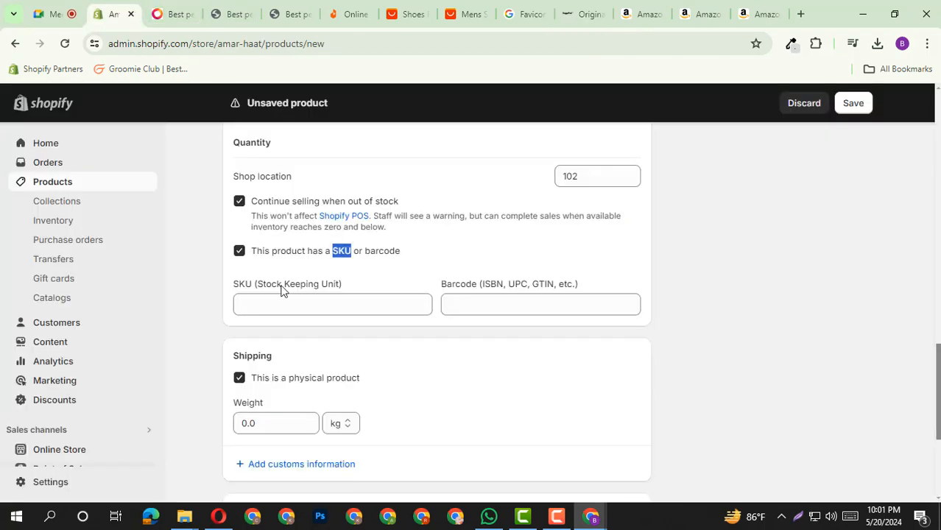
click(243, 302)
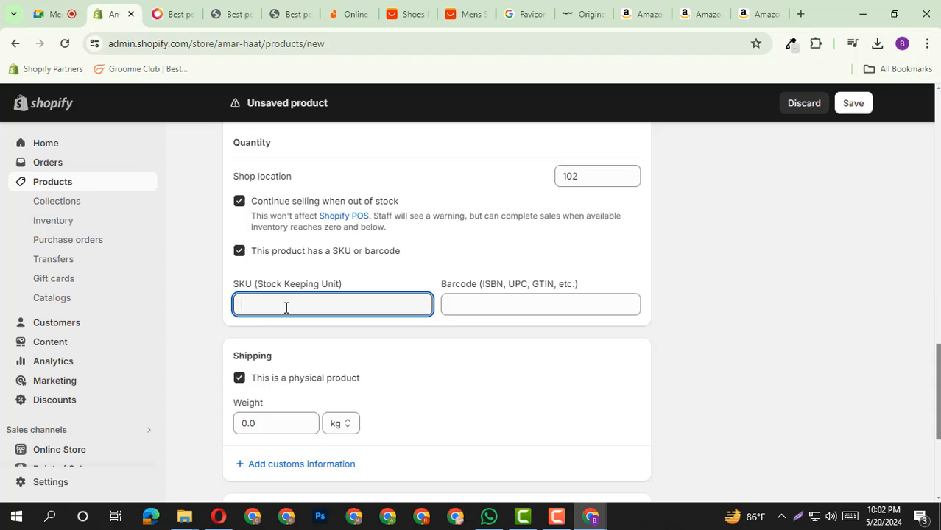
text(A)
drag(296, 308, 103, 310)
text(alam)
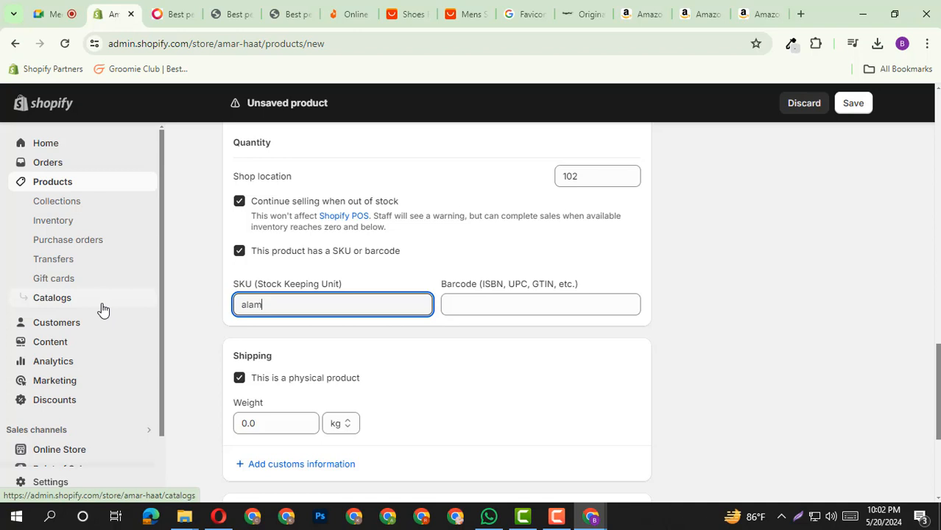
double_click(279, 303)
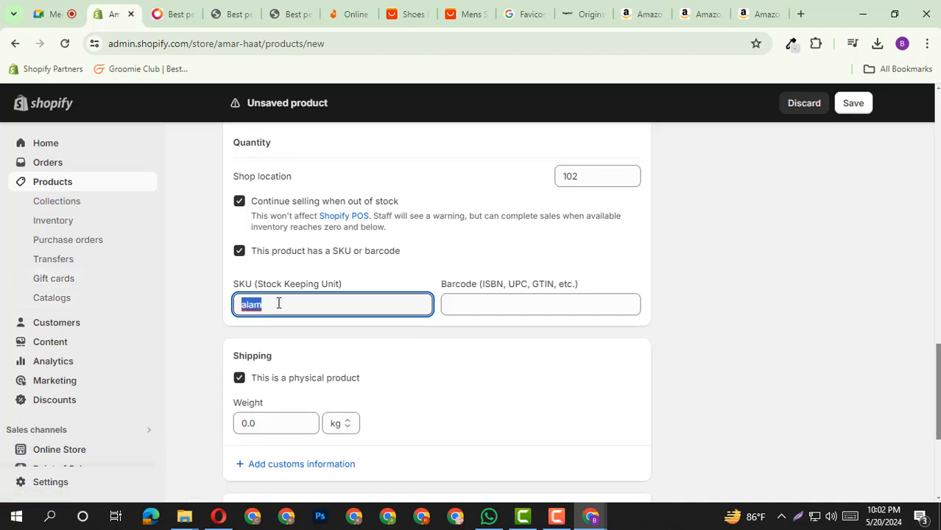
text(AA)
click(353, 277)
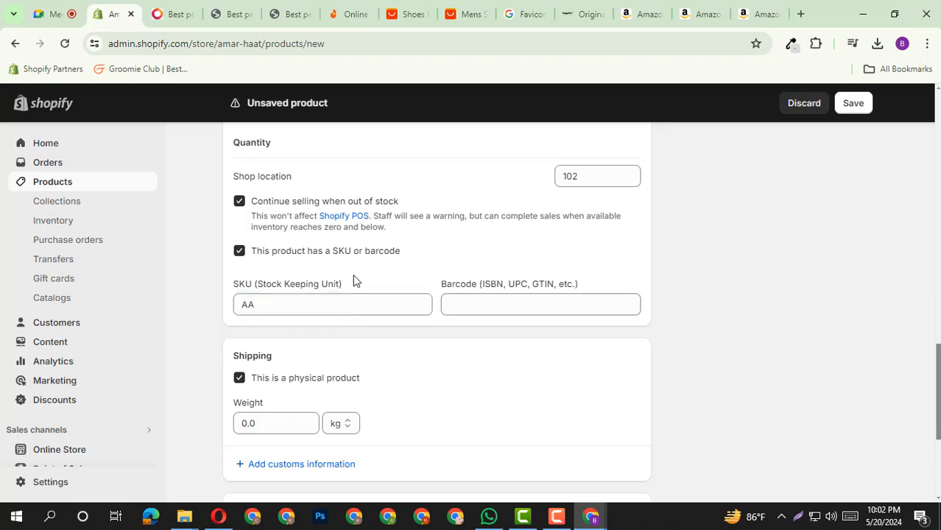
Step: Point out the Barcode field, look over the media and pricing sections, and select the shipping weight value
scroll(402, 306, down, 1)
click(492, 229)
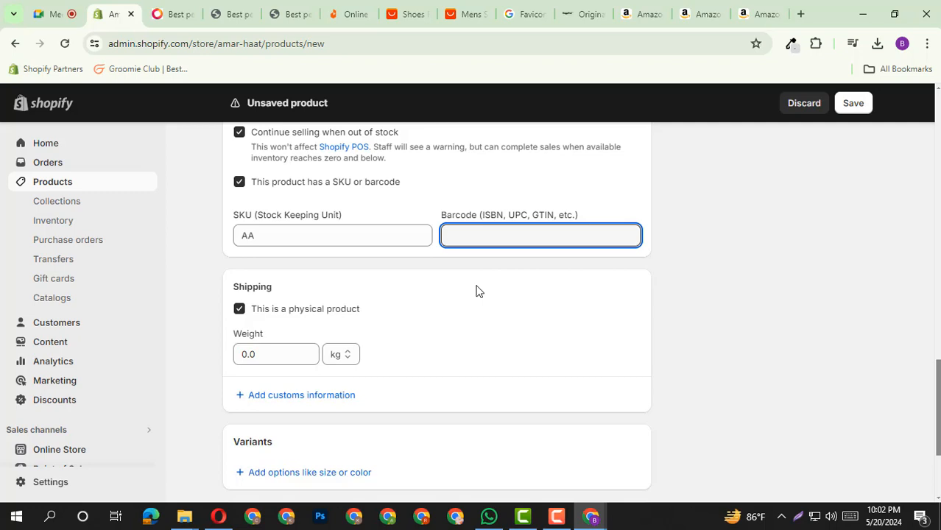
scroll(475, 291, down, 1)
scroll(476, 291, up, 9)
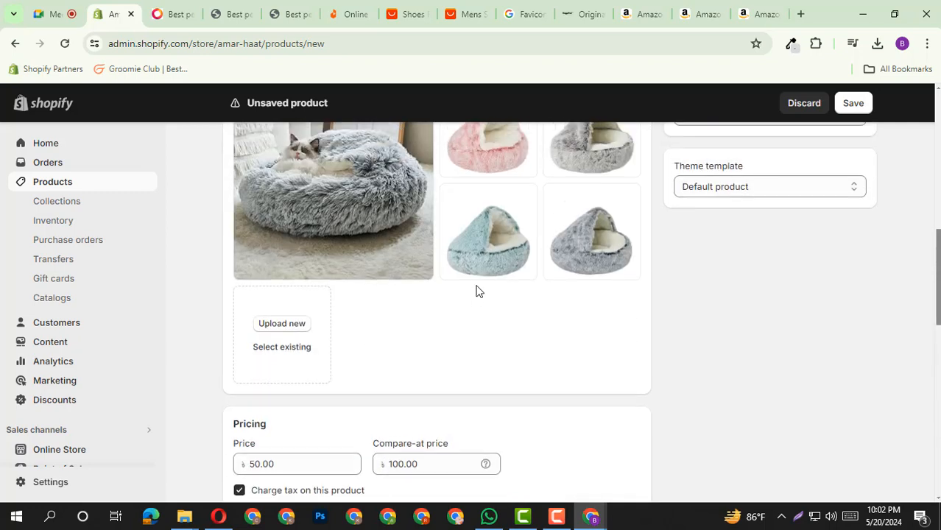
scroll(475, 291, up, 1)
scroll(325, 292, down, 10)
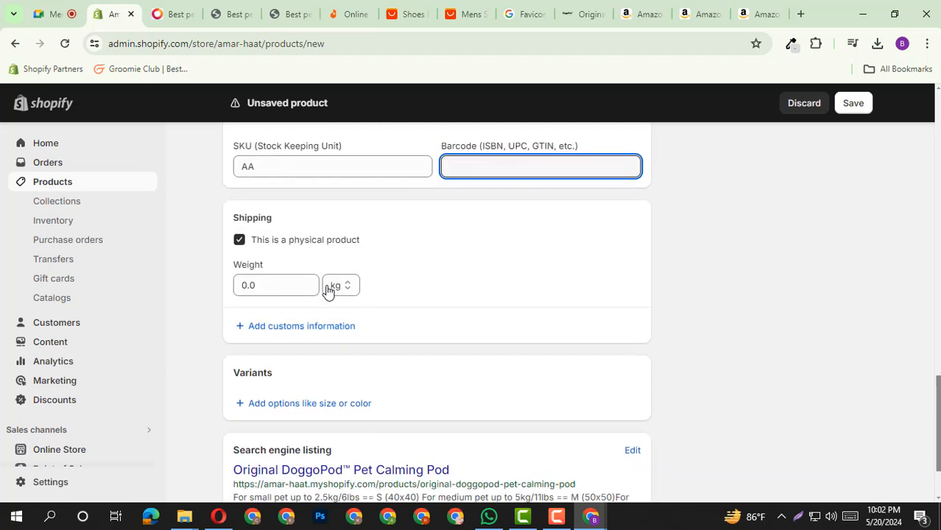
click(291, 282)
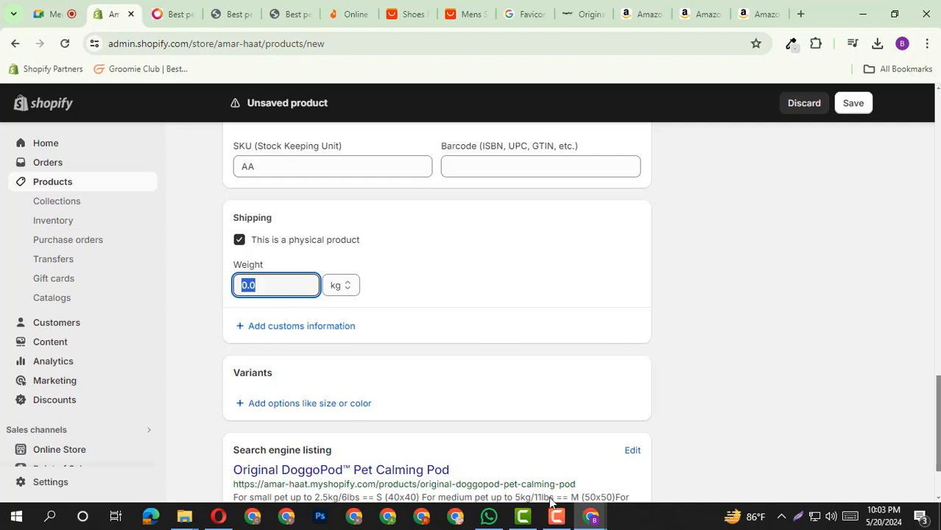
Step: Switch to WhatsApp, jump to the newest message in the open client chat, and highlight "MERCHANT" in its privacy note
click(489, 517)
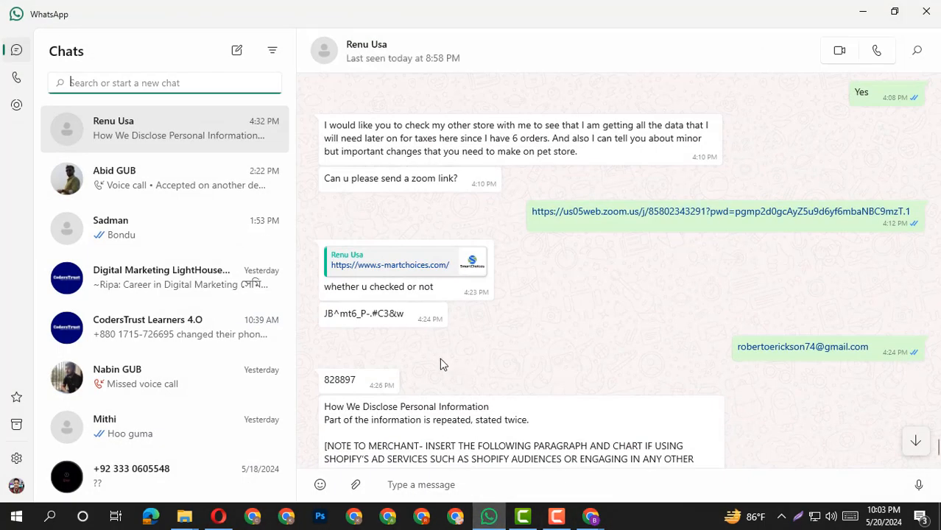
scroll(931, 438, up, 5)
click(916, 441)
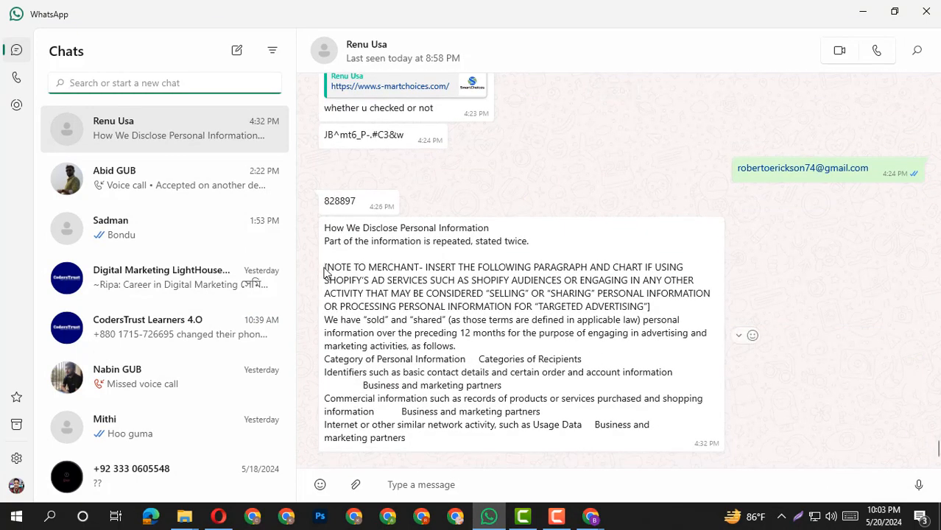
click(422, 351)
key(ctrl+a)
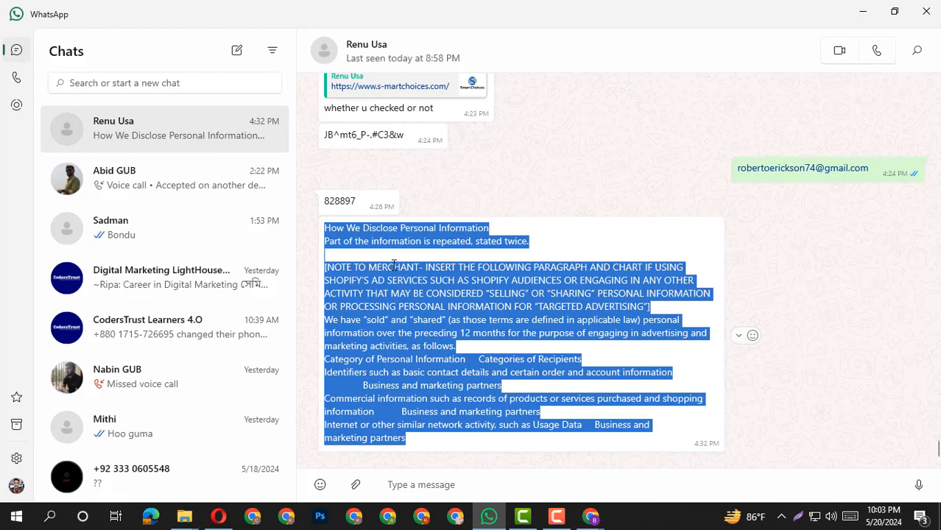
double_click(394, 266)
click(394, 267)
double_click(394, 266)
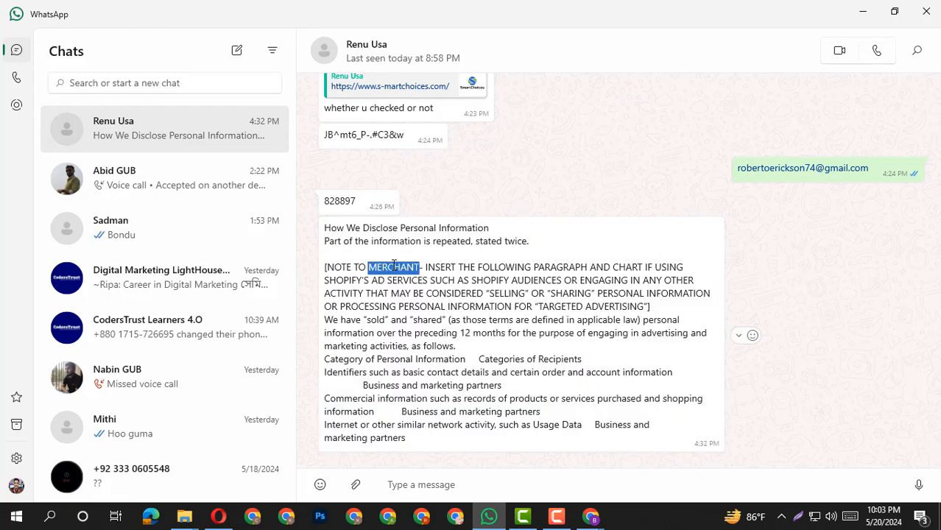
Step: Minimize WhatsApp and all other open windows to reach the desktop
click(866, 12)
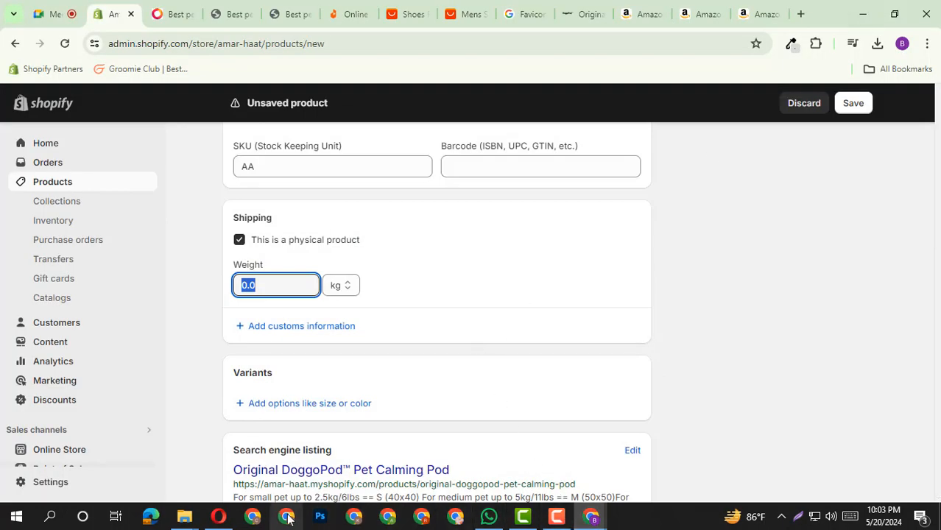
click(867, 17)
click(876, 22)
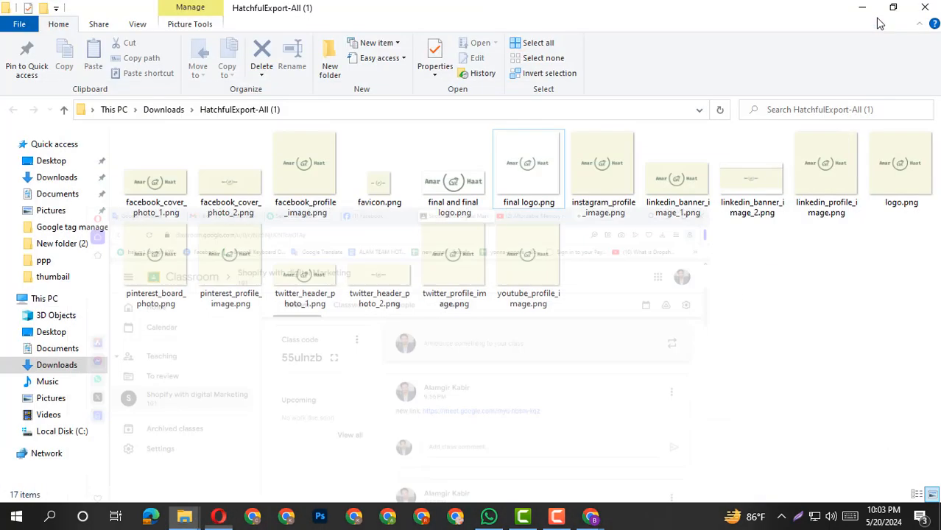
click(868, 7)
click(866, 7)
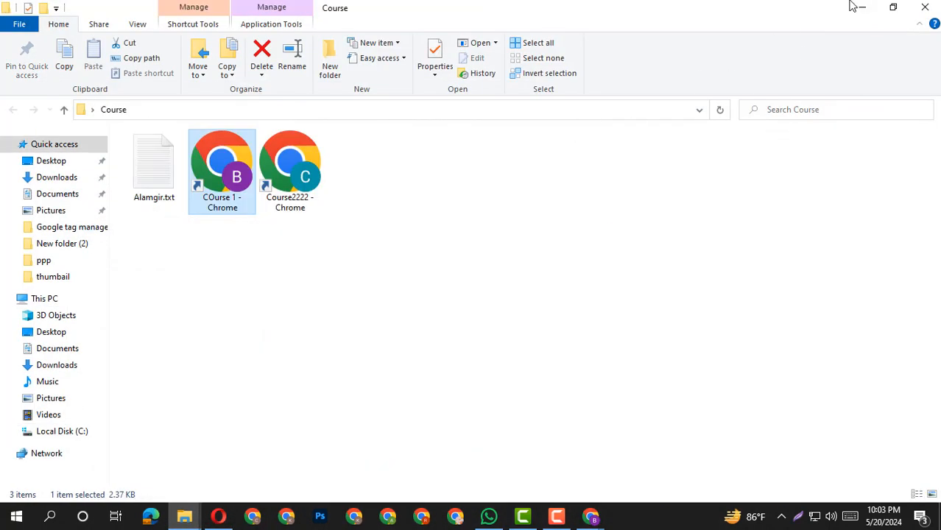
click(859, 7)
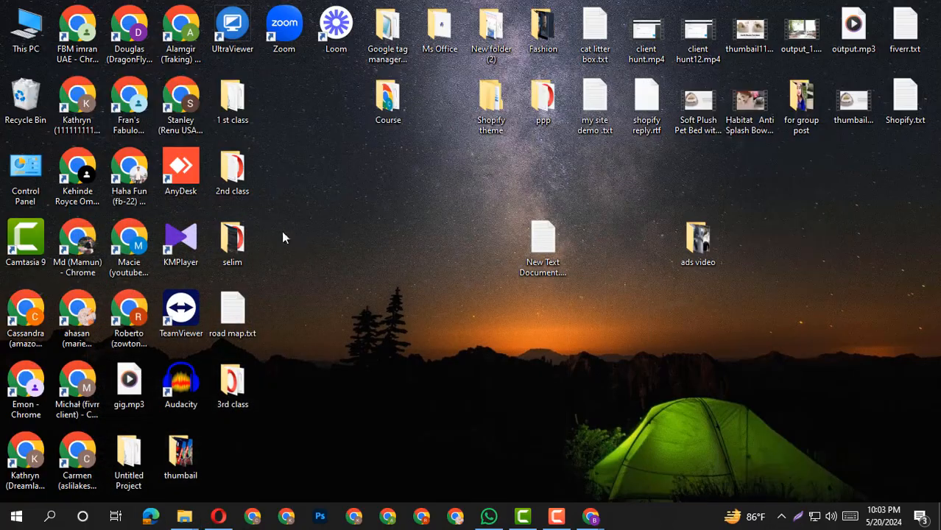
Step: Launch the client's Chrome profile from the desktop, open the vmartllc.com cat and dog water bowl product page, and maximize the window
double_click(180, 103)
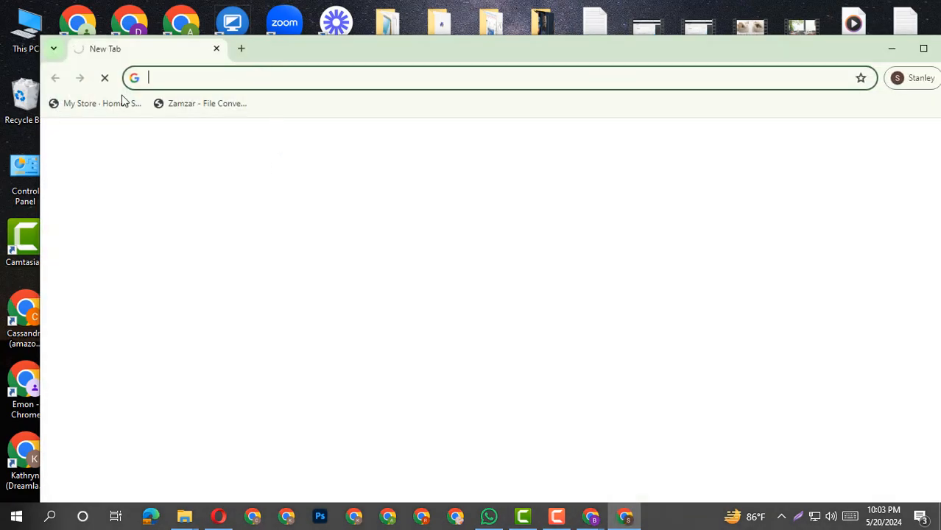
text(vma)
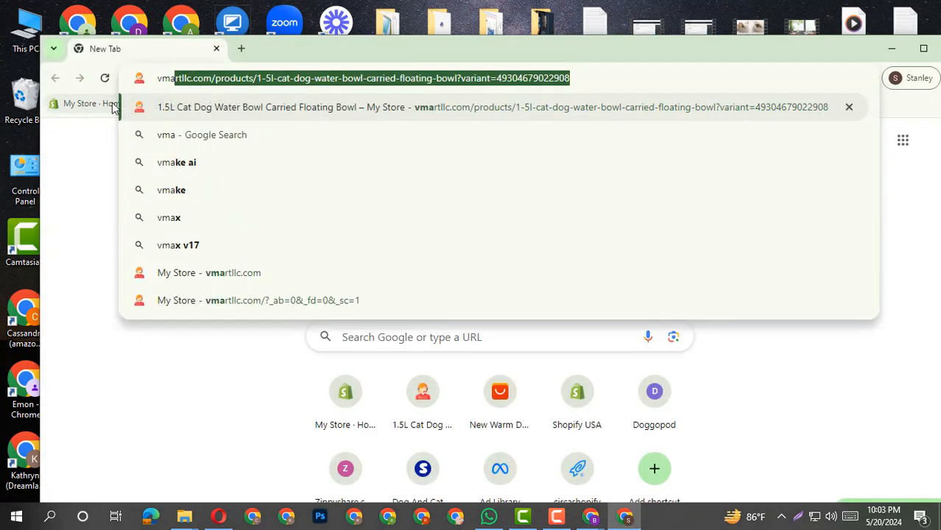
key(Return)
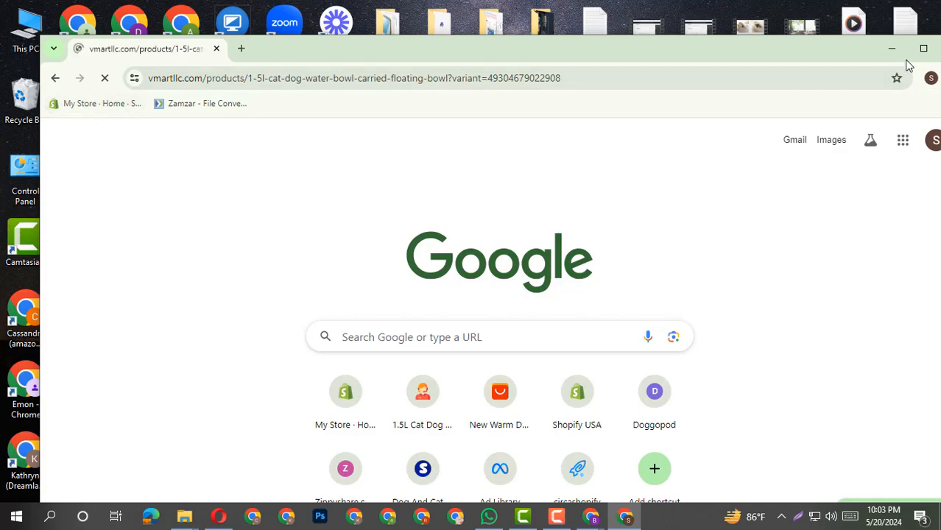
click(923, 48)
Step: Find the Policy links in the vmartllc.com page footer and open the Privacy policy in a new tab
scroll(936, 252, down, 5)
scroll(937, 252, down, 20)
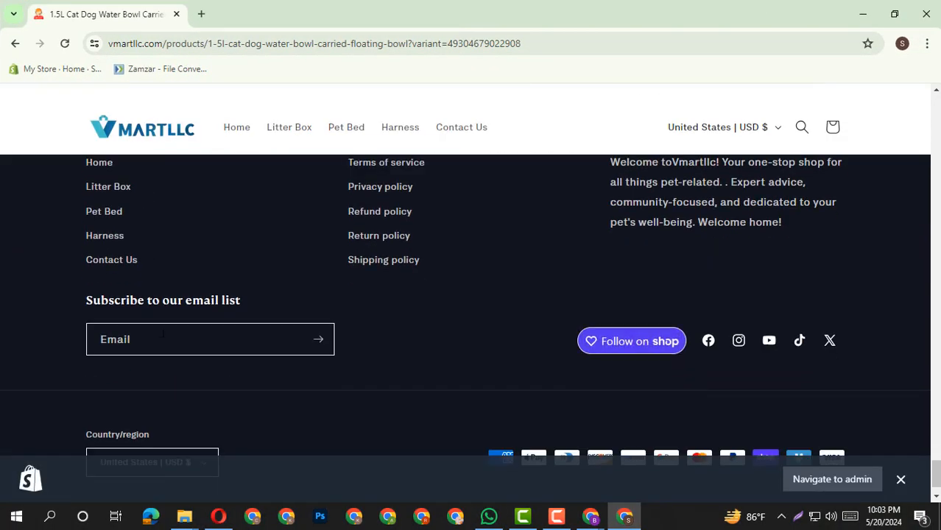
scroll(357, 342, up, 2)
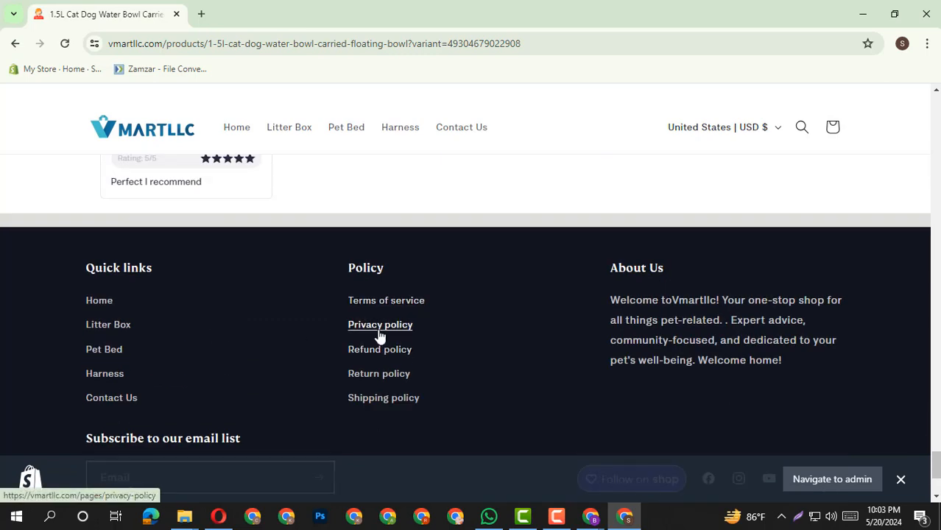
right_click(384, 331)
click(445, 167)
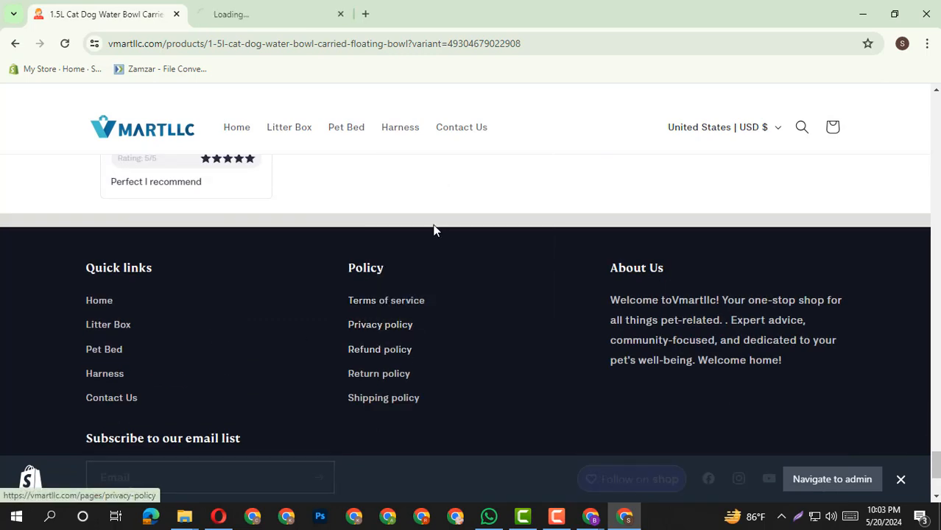
Step: Examine the privacy policy's disclosure table and the bracketed note to the merchant
click(276, 11)
scroll(562, 221, down, 15)
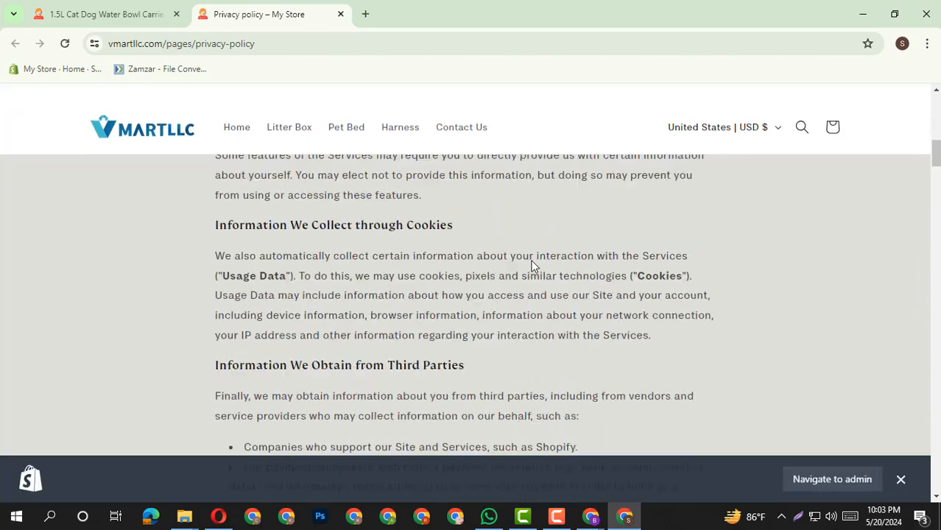
scroll(929, 335, down, 2)
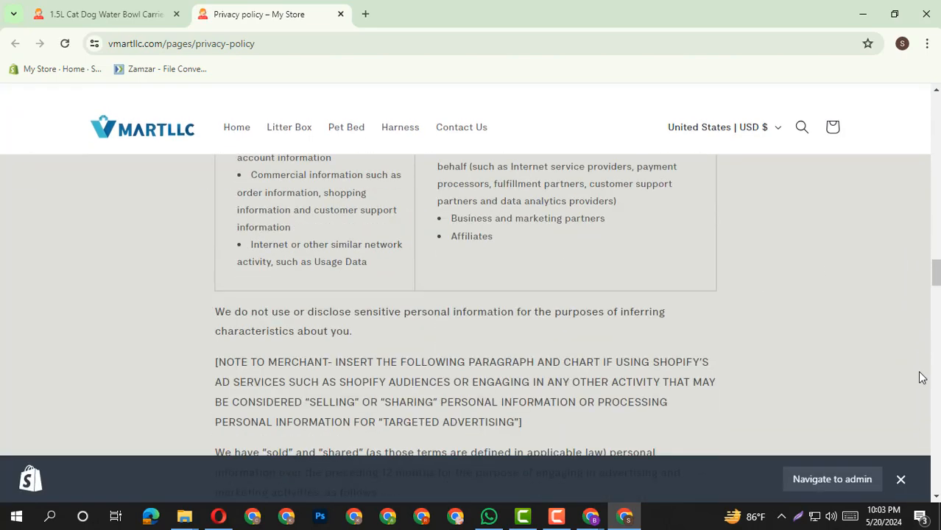
scroll(745, 326, up, 5)
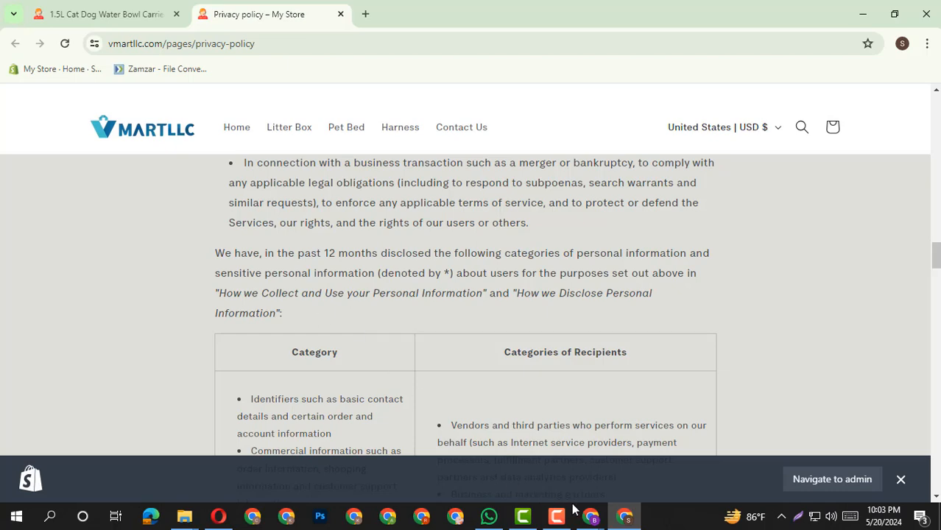
Step: Switch back to the WhatsApp client chat and highlight the full bracketed "NOTE TO MERCHANT" paragraph
click(489, 516)
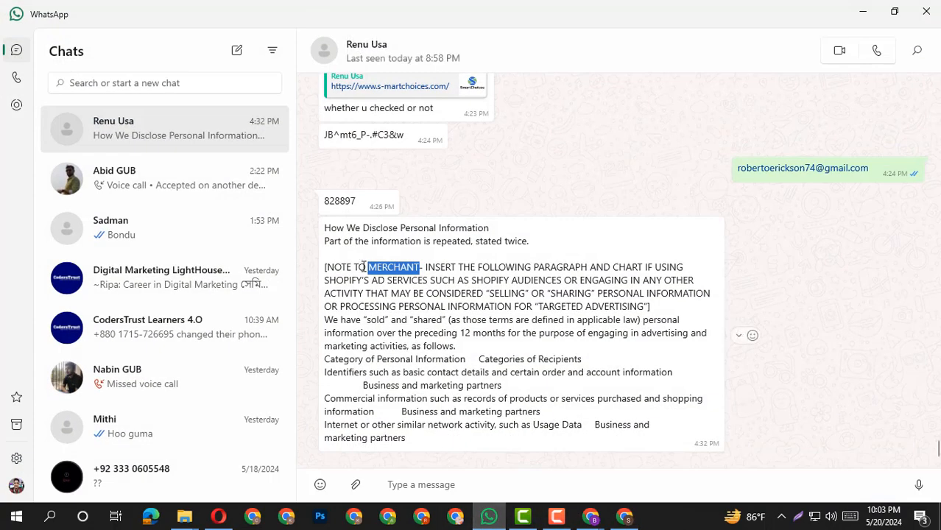
click(363, 266)
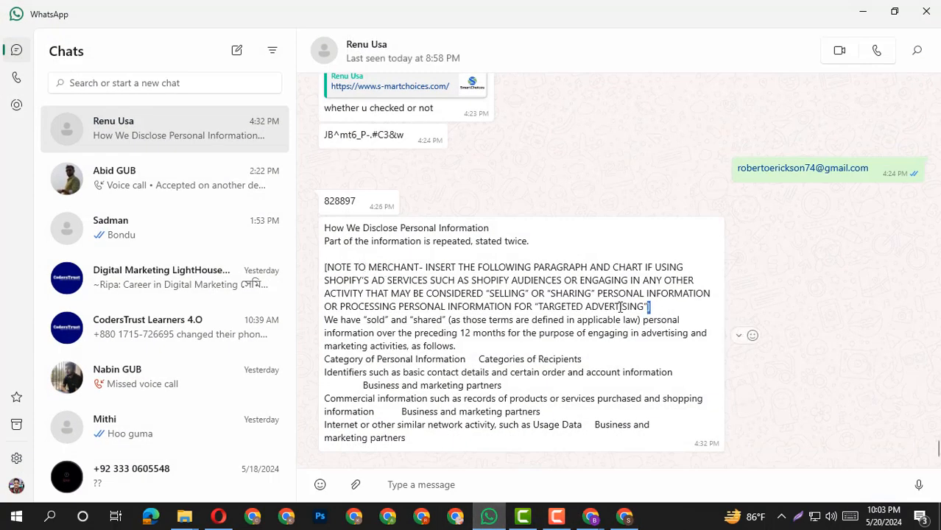
drag(651, 306, 324, 265)
triple_click(442, 266)
click(671, 303)
drag(651, 306, 325, 266)
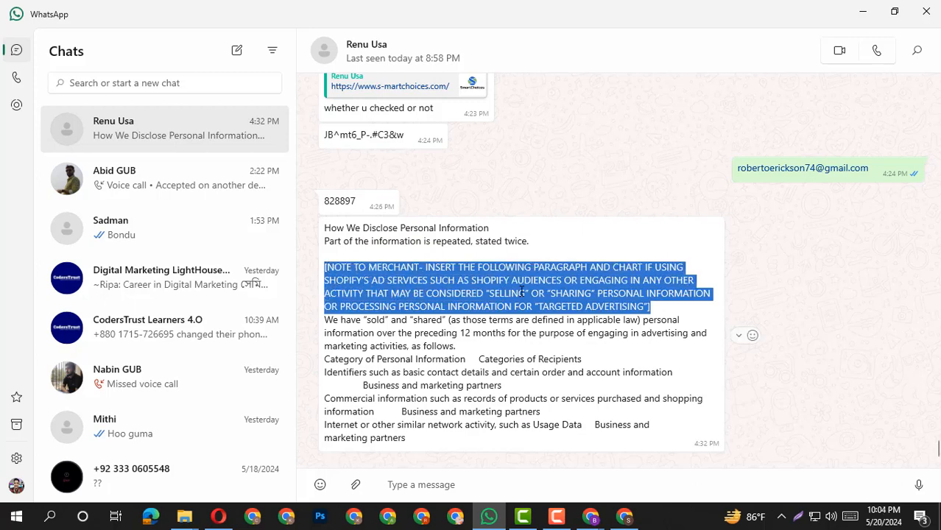
Step: Minimize the WhatsApp chat, close the Privacy policy tab, and switch back to the unsaved DoggoPod product in the Shopify admin
click(862, 12)
scroll(595, 301, up, 10)
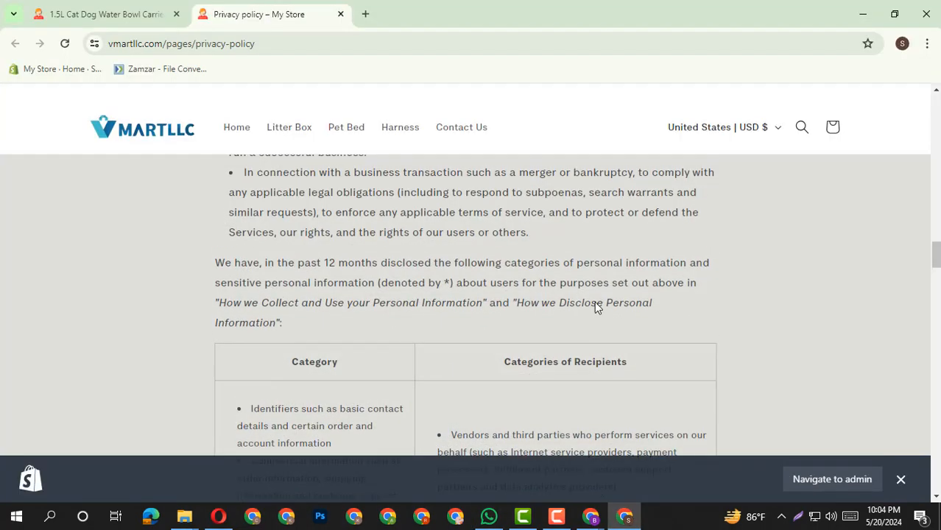
click(339, 16)
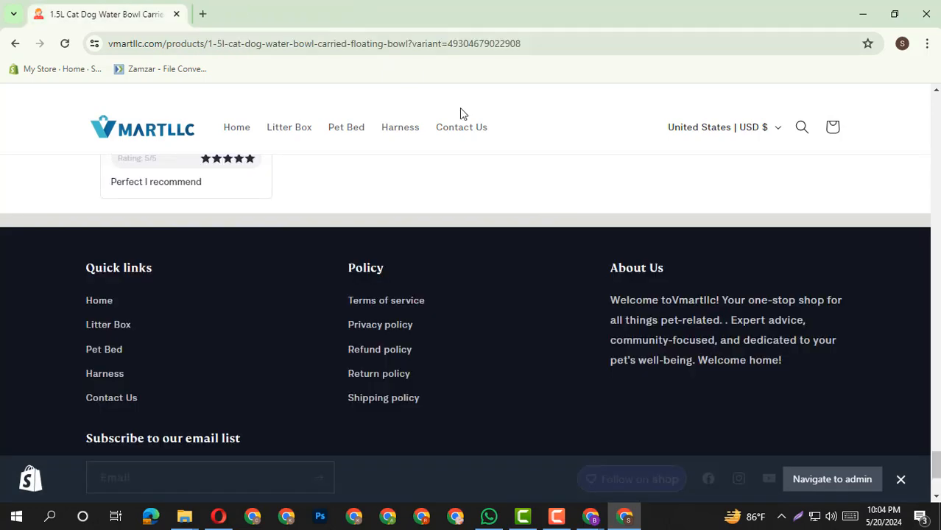
click(527, 519)
click(528, 519)
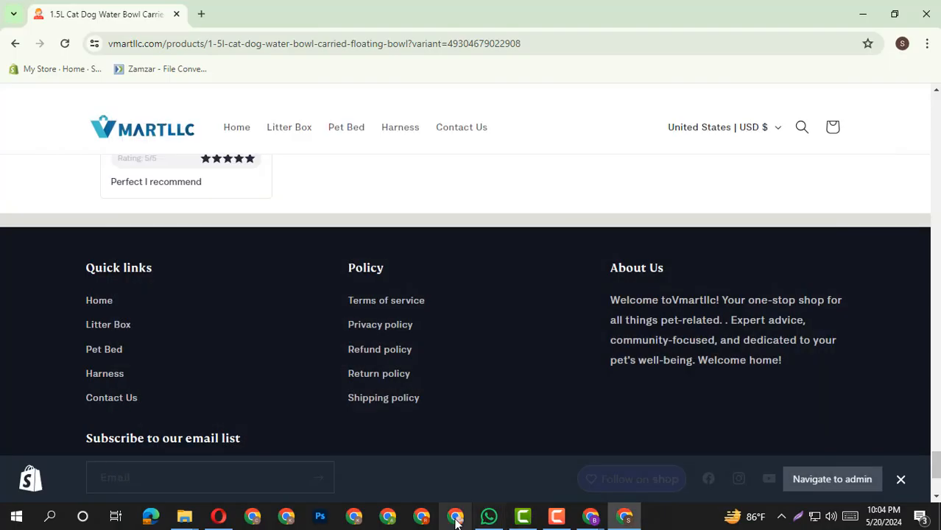
mouse_move(602, 519)
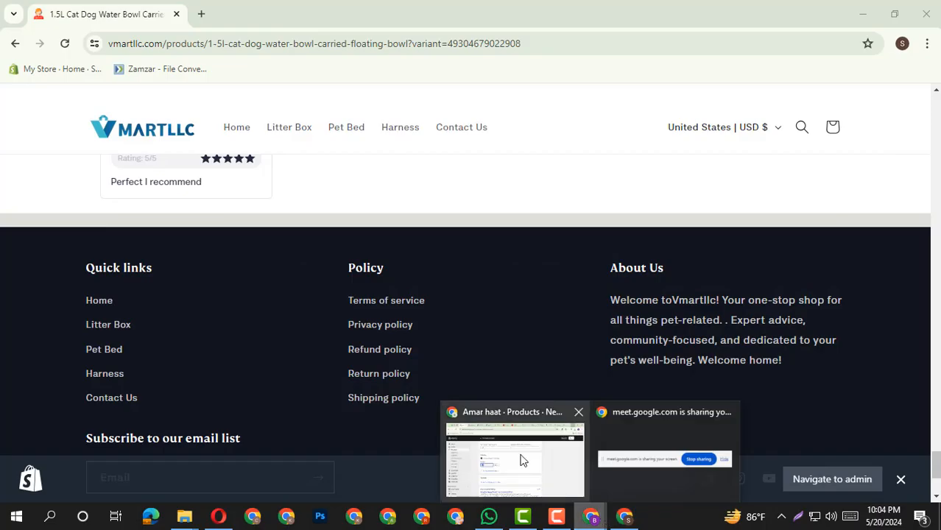
click(511, 419)
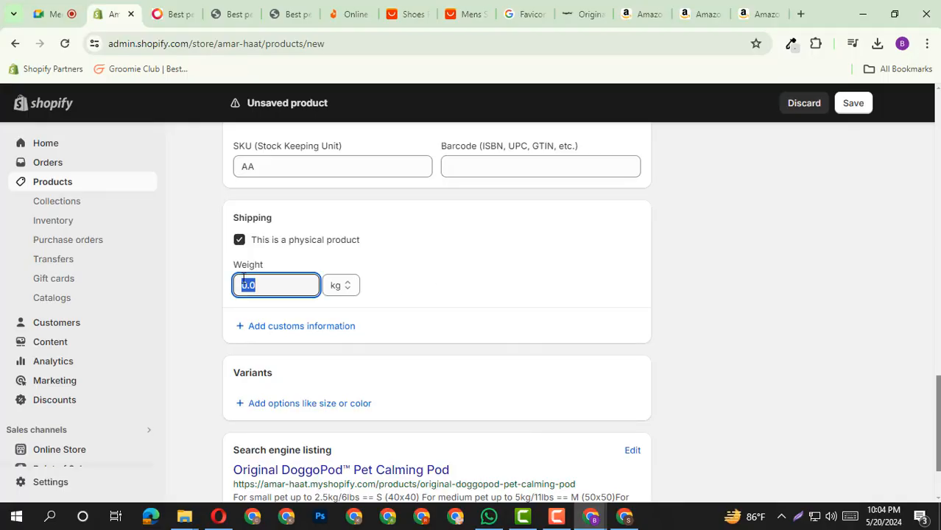
Step: Change the product's shipping weight unit to grams and set the weight to 400
scroll(243, 279, up, 3)
scroll(319, 273, down, 2)
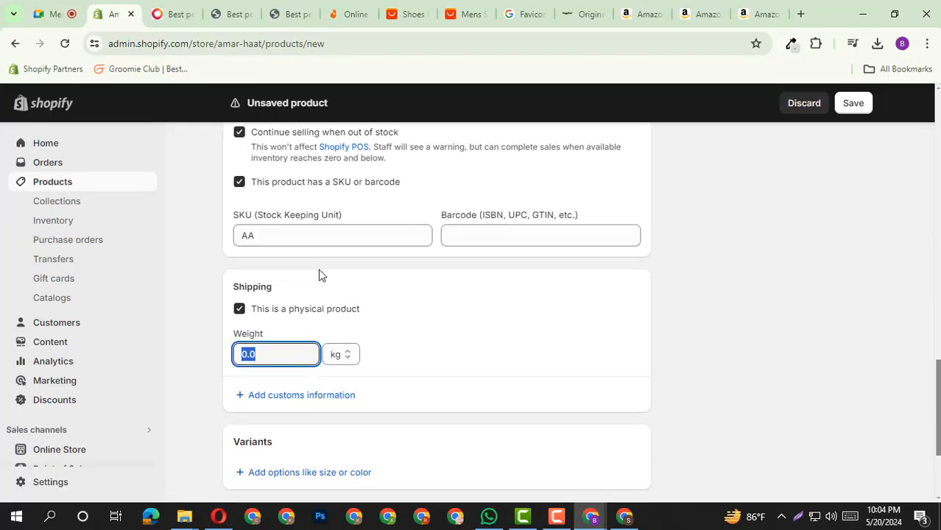
click(333, 361)
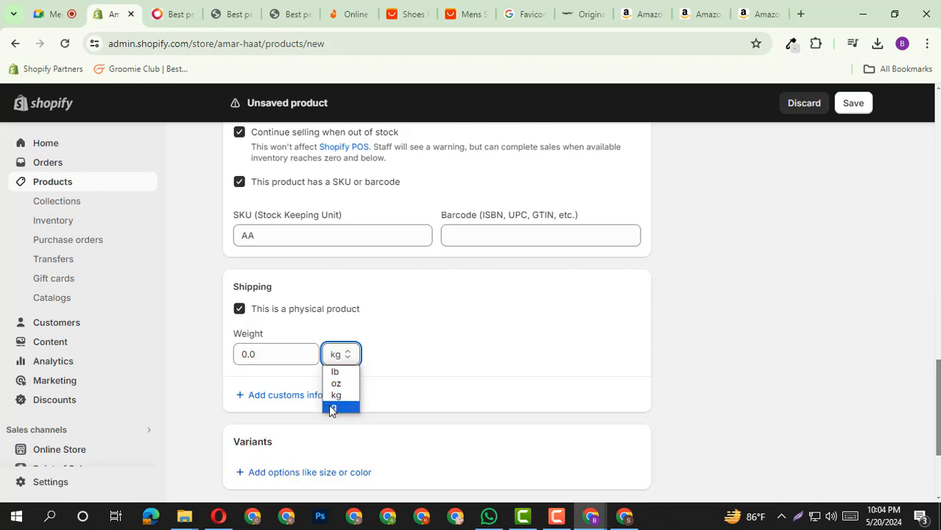
click(352, 408)
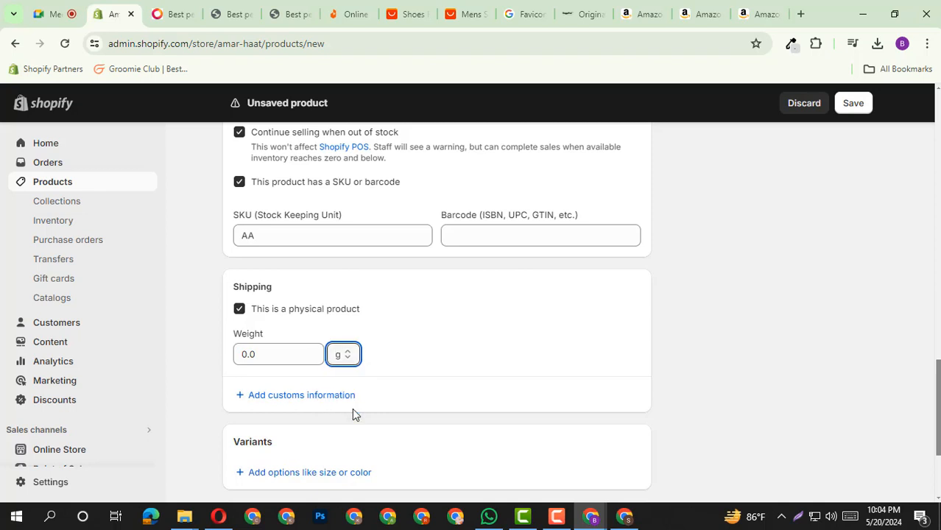
scroll(352, 408, down, 1)
scroll(352, 334, up, 10)
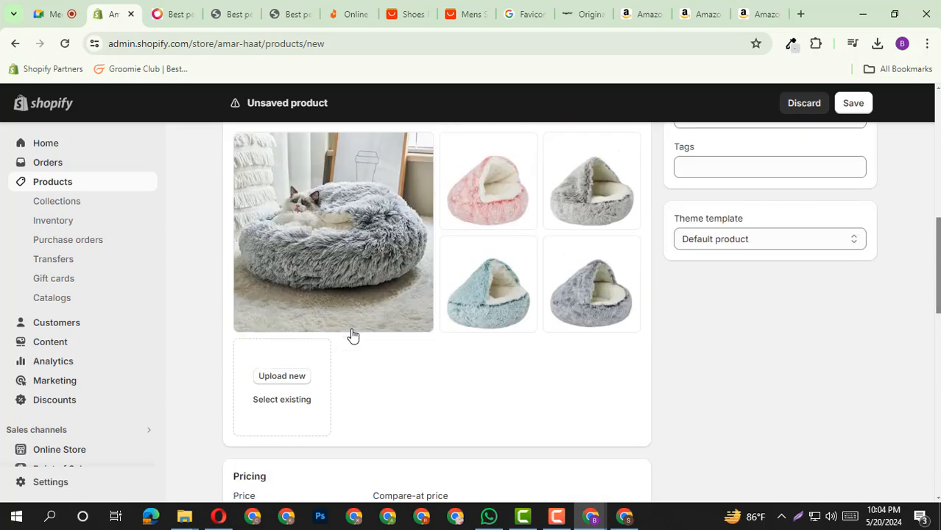
scroll(370, 232, down, 10)
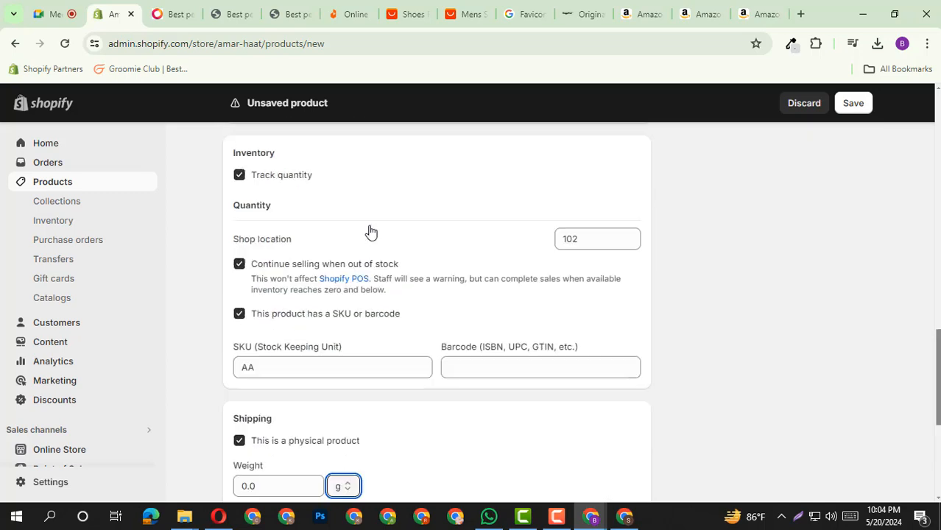
click(261, 357)
key(ctrl+a)
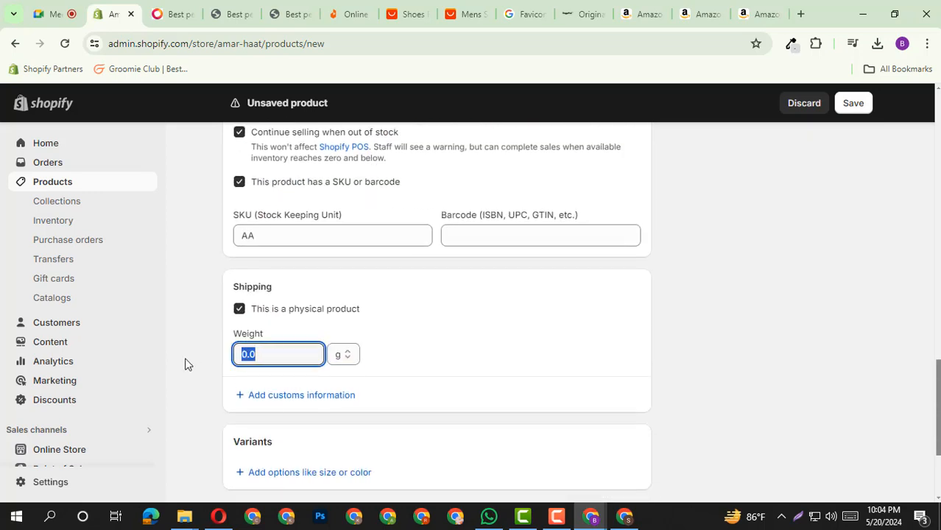
text(40)
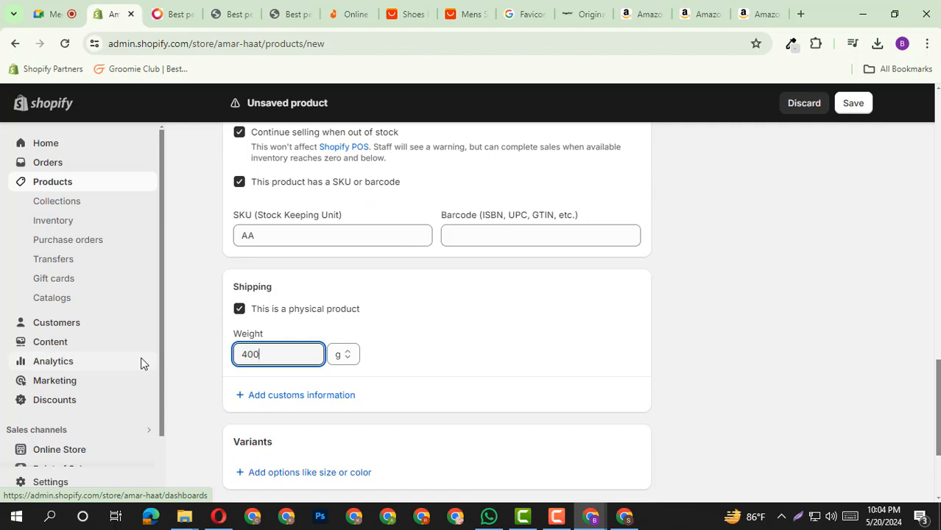
Step: Save the new DoggoPod product in the store
scroll(798, 284, up, 4)
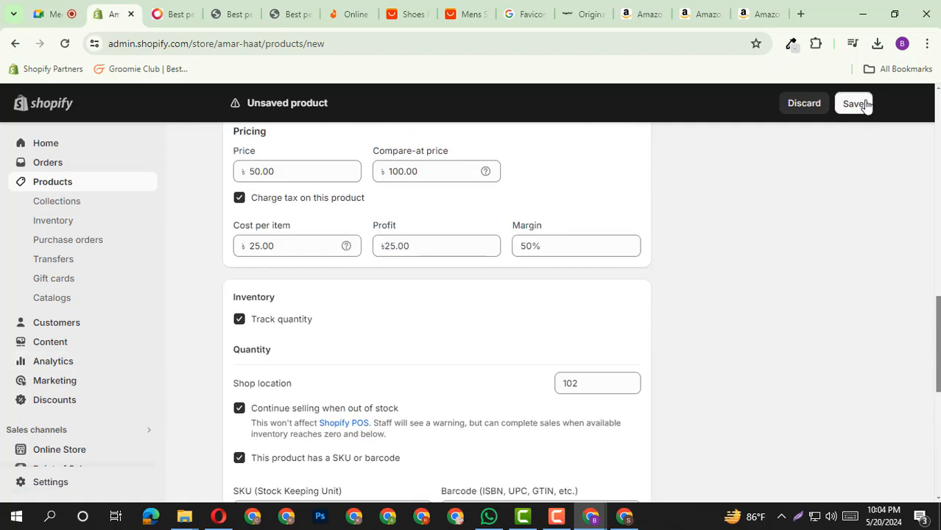
click(855, 102)
scroll(784, 292, up, 2)
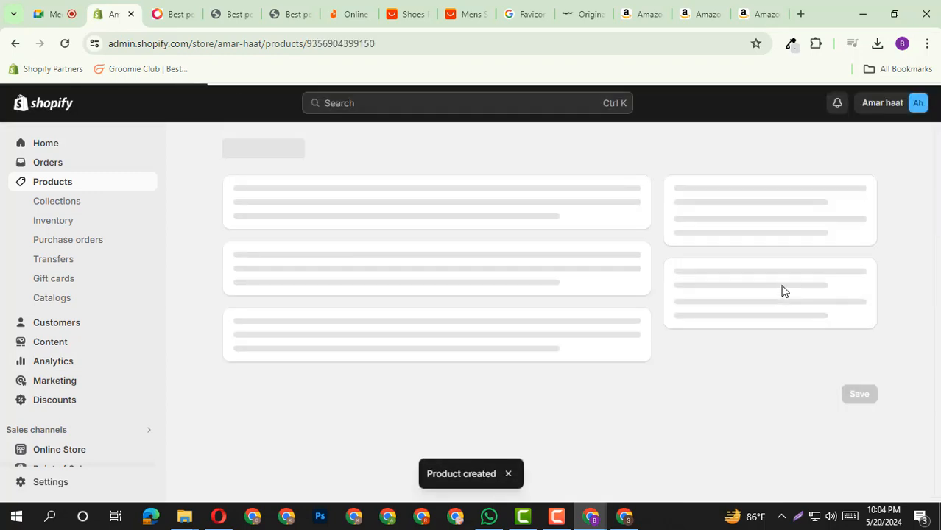
Step: Examine the saved product's description, publishing details, media, shipping weight and search engine listing
scroll(783, 290, down, 5)
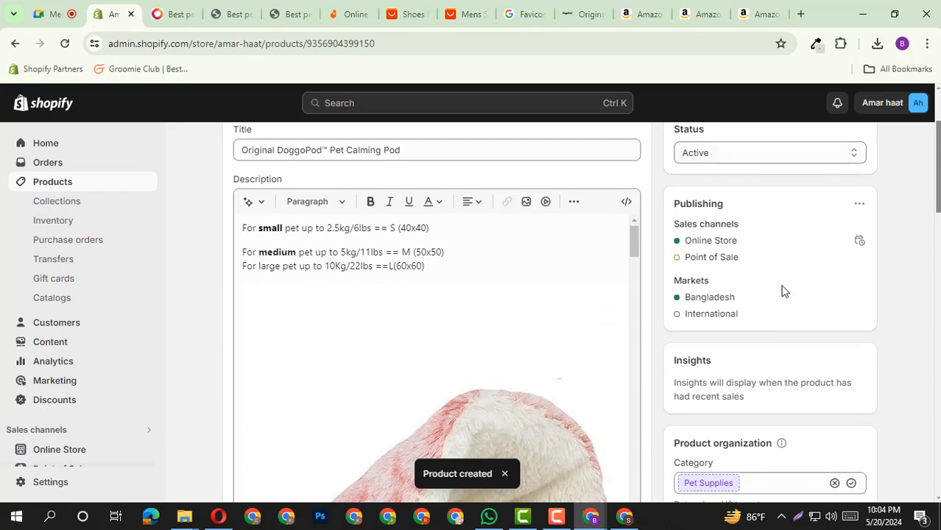
scroll(712, 302, up, 5)
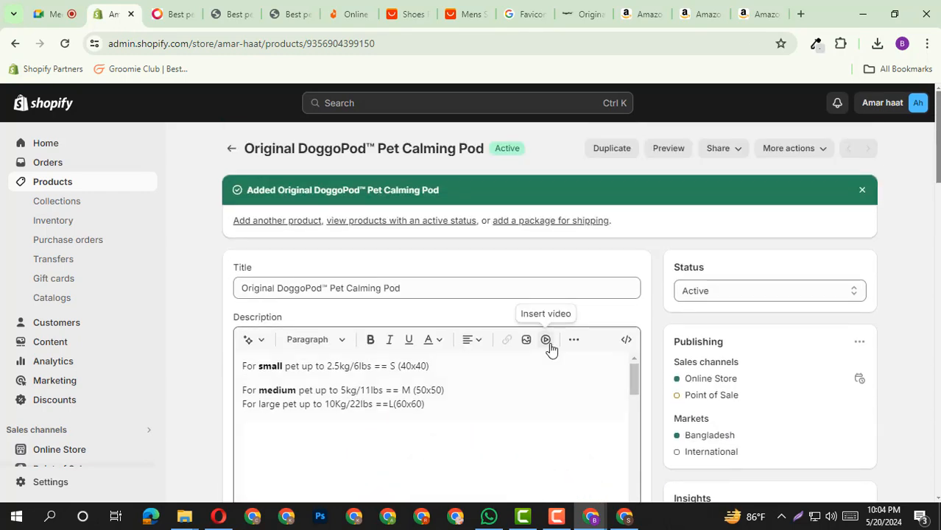
scroll(678, 294, down, 2)
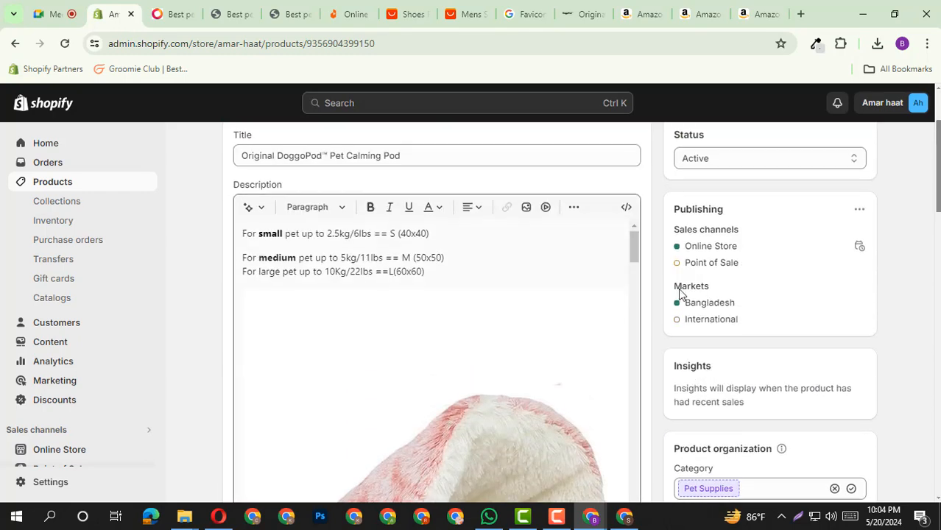
scroll(774, 267, up, 1)
scroll(772, 269, down, 2)
scroll(772, 269, down, 15)
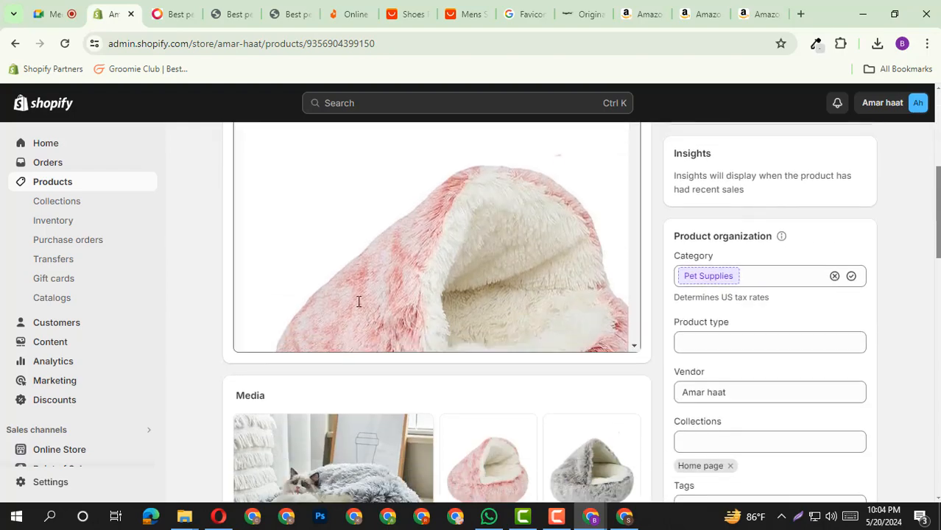
scroll(434, 296, down, 1)
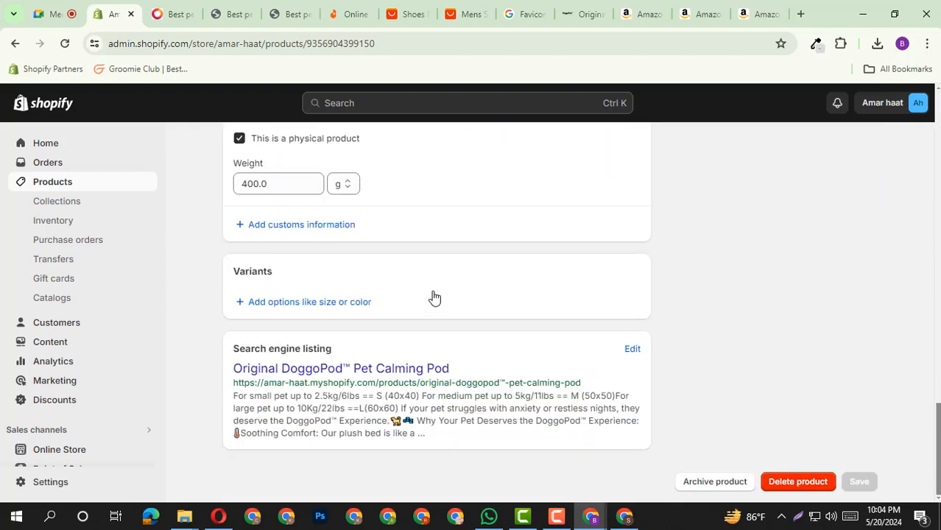
scroll(433, 296, up, 15)
scroll(435, 295, up, 2)
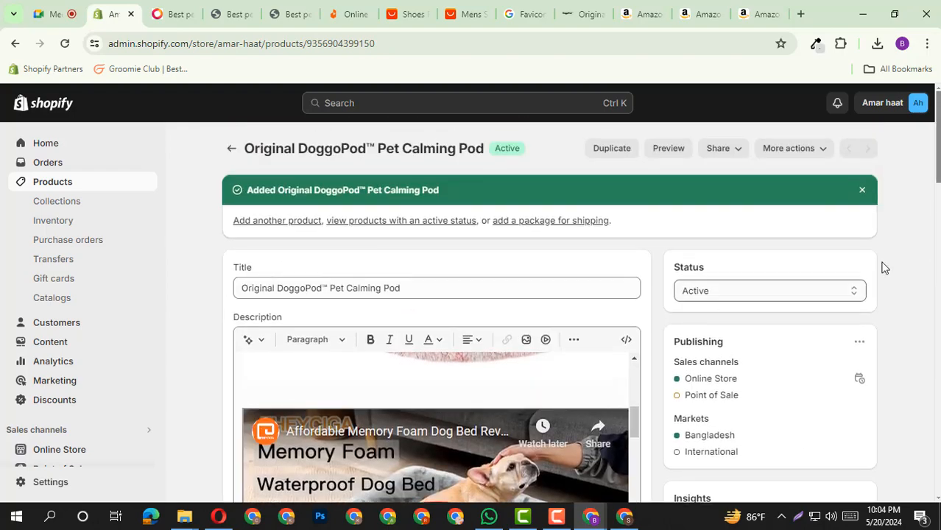
Step: Preview the Original DoggoPod Pet Calming Pod product page in the Amar Haat storefront
click(684, 155)
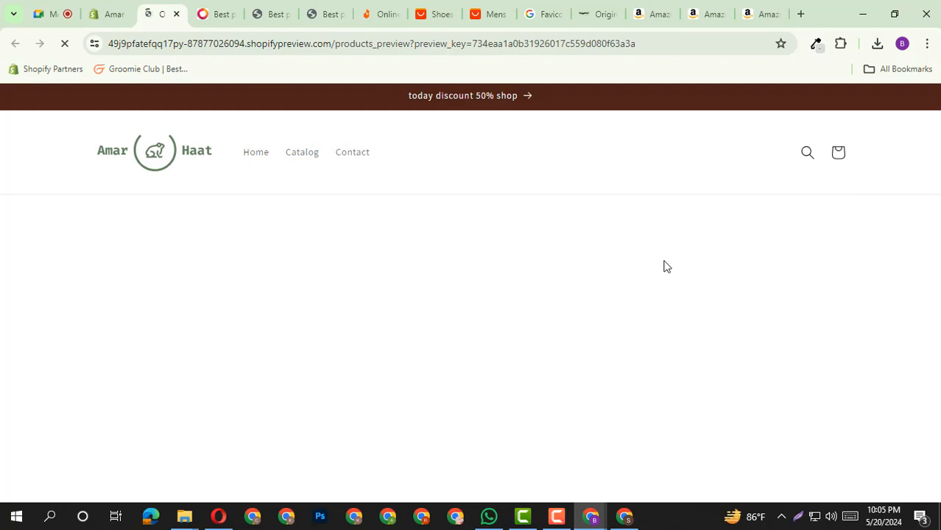
scroll(667, 257, down, 1)
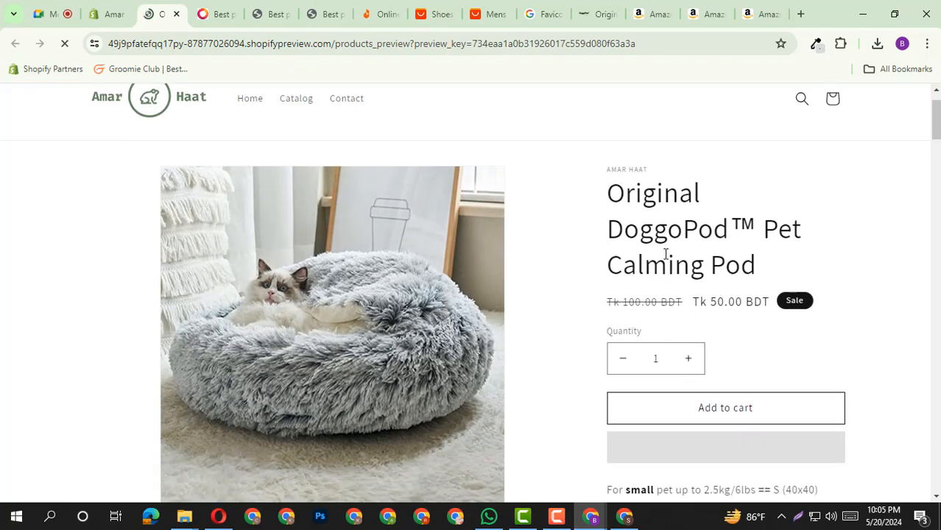
scroll(670, 254, down, 1)
scroll(825, 302, up, 2)
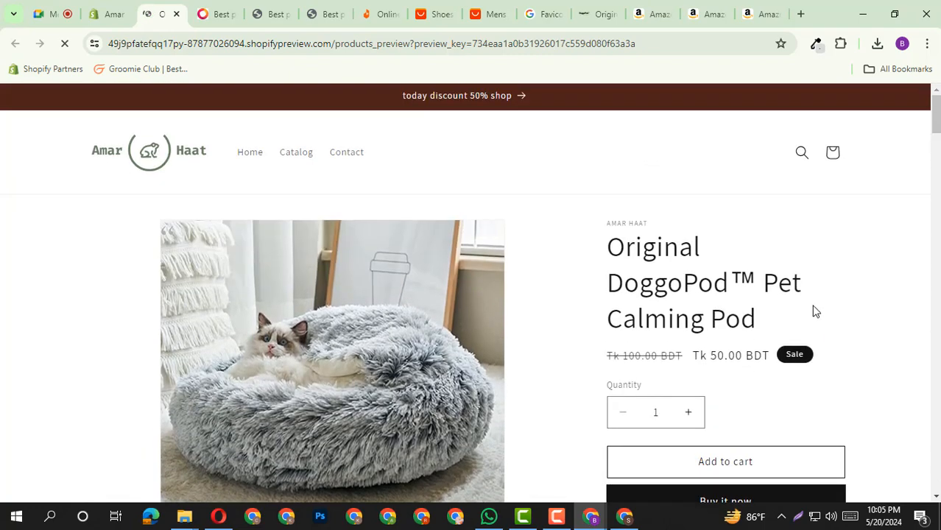
scroll(221, 278, down, 1)
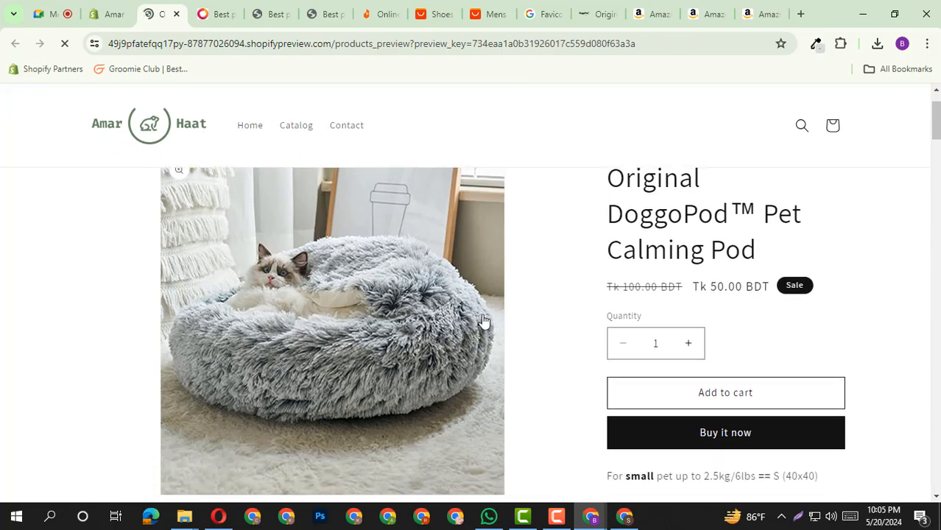
Step: Highlight the crossed-out compare-at price and the sale price on the product preview
double_click(632, 290)
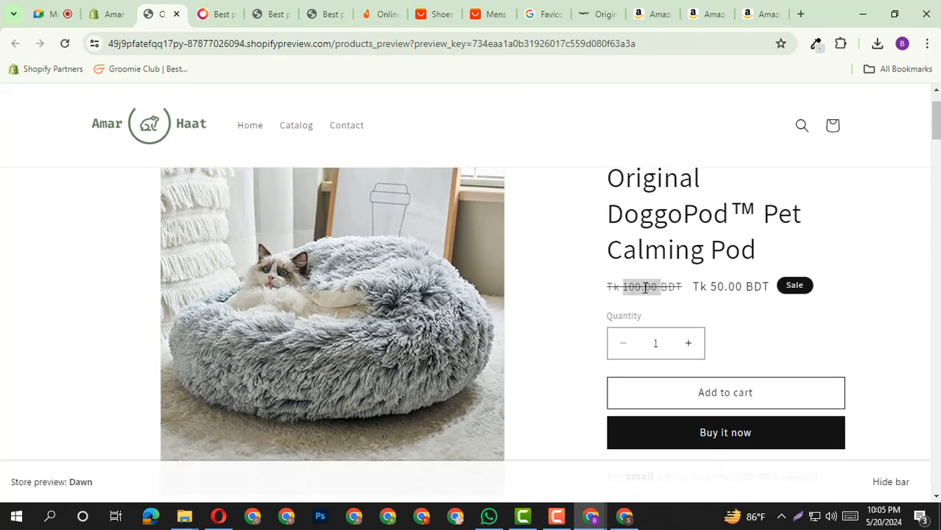
triple_click(645, 288)
double_click(703, 287)
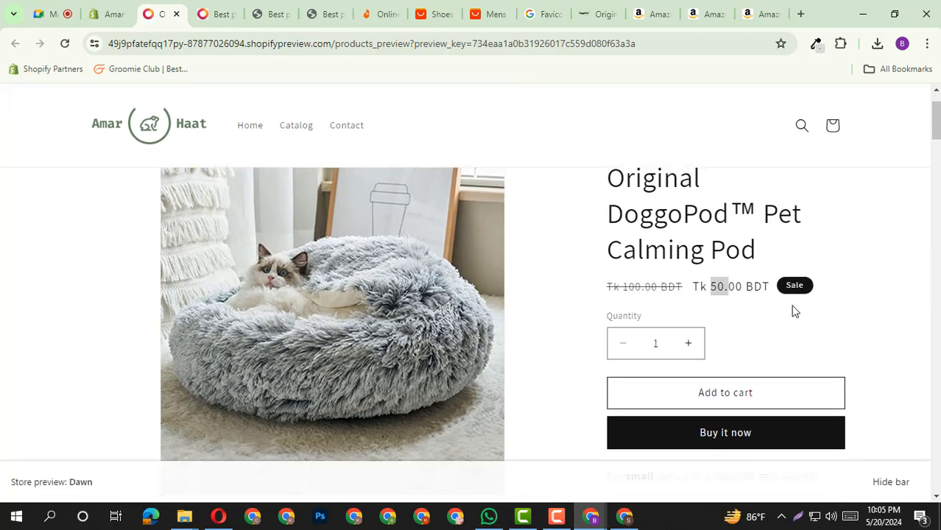
triple_click(760, 286)
scroll(760, 285, down, 1)
scroll(793, 248, up, 1)
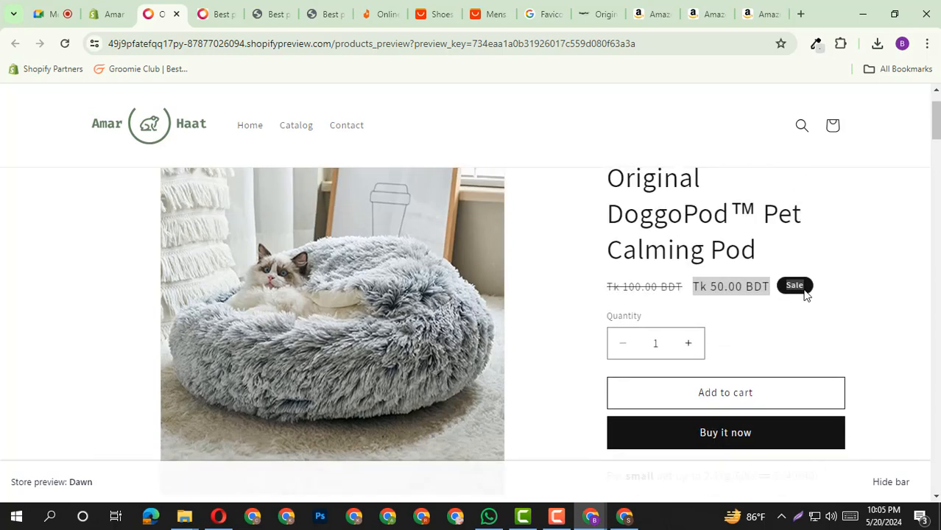
Step: Look over the purchase options and description media, and highlight the pet size guide lines below the Buy it now option
scroll(794, 308, down, 1)
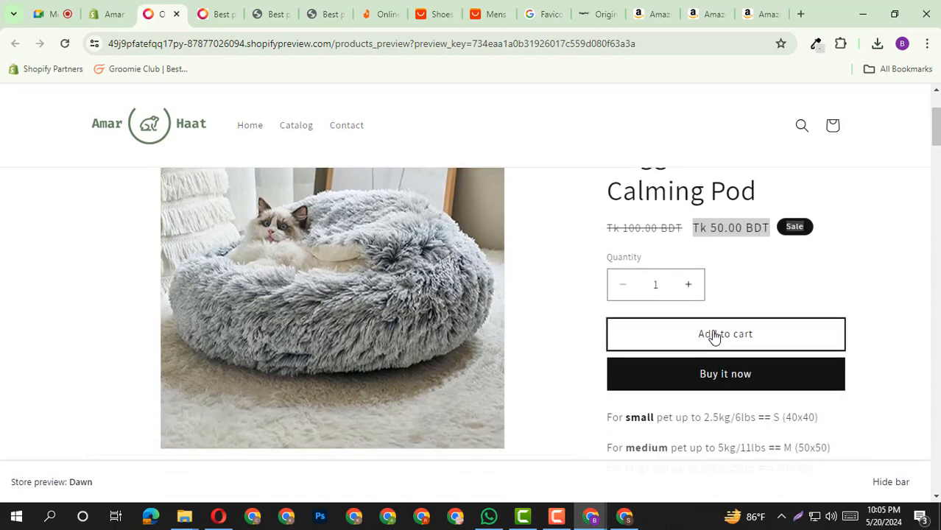
scroll(713, 336, down, 5)
scroll(713, 336, up, 5)
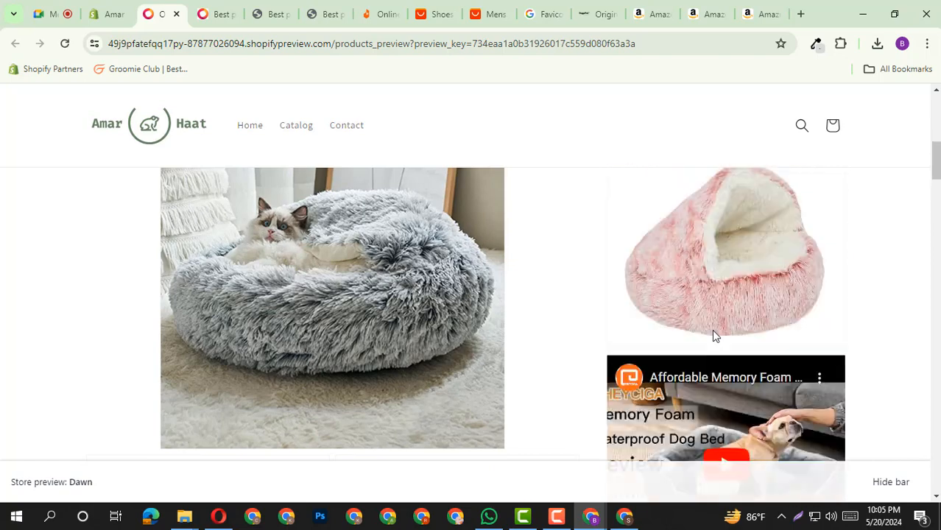
scroll(712, 336, down, 3)
scroll(712, 337, up, 2)
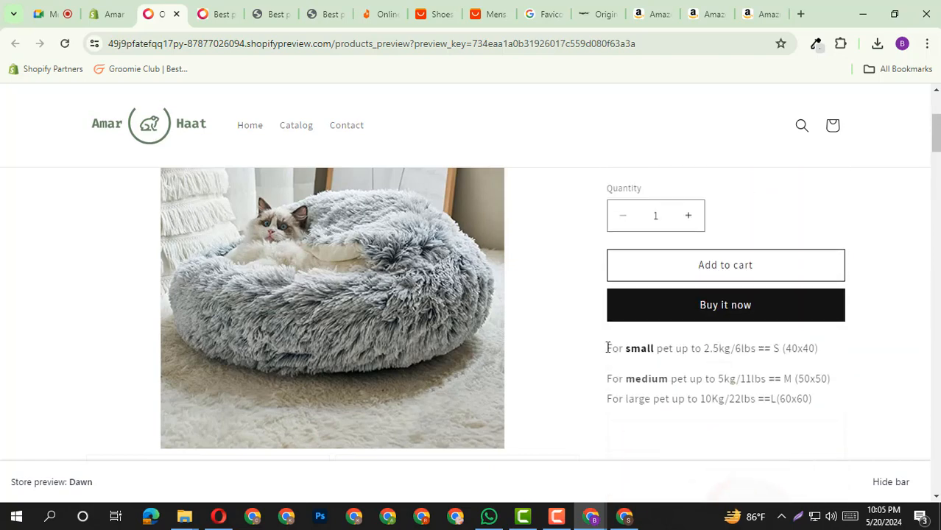
drag(608, 347, 767, 372)
Step: Examine the rest of the product description and the gallery of bed colors, returning to the start of the page
scroll(766, 366, down, 10)
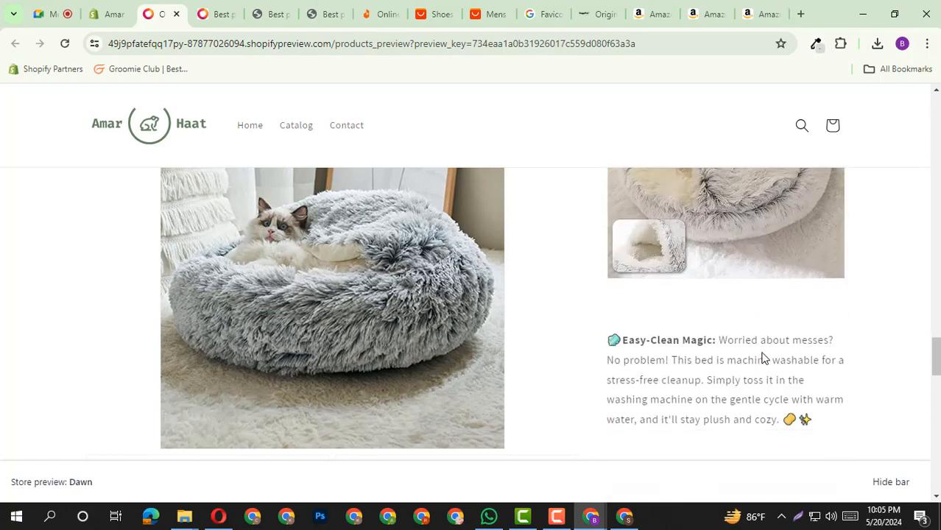
scroll(762, 351, down, 3)
scroll(192, 298, down, 5)
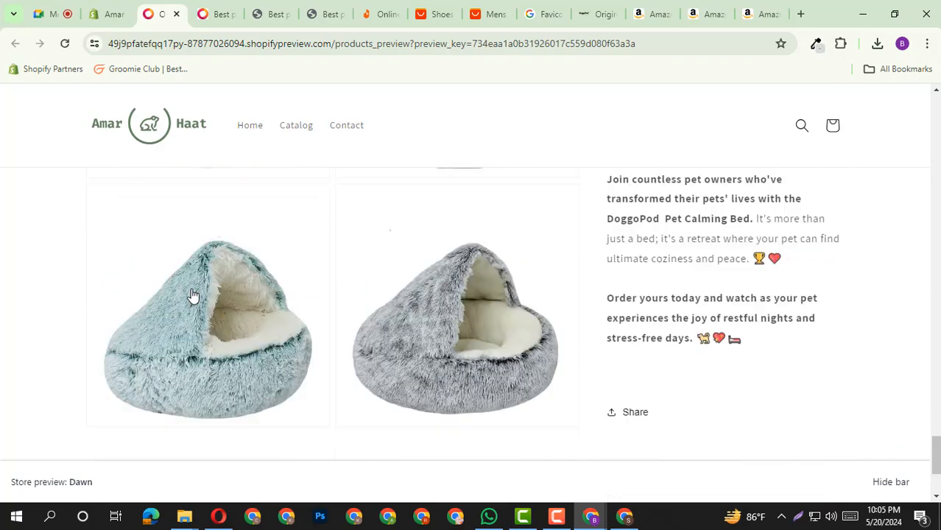
scroll(402, 352, up, 6)
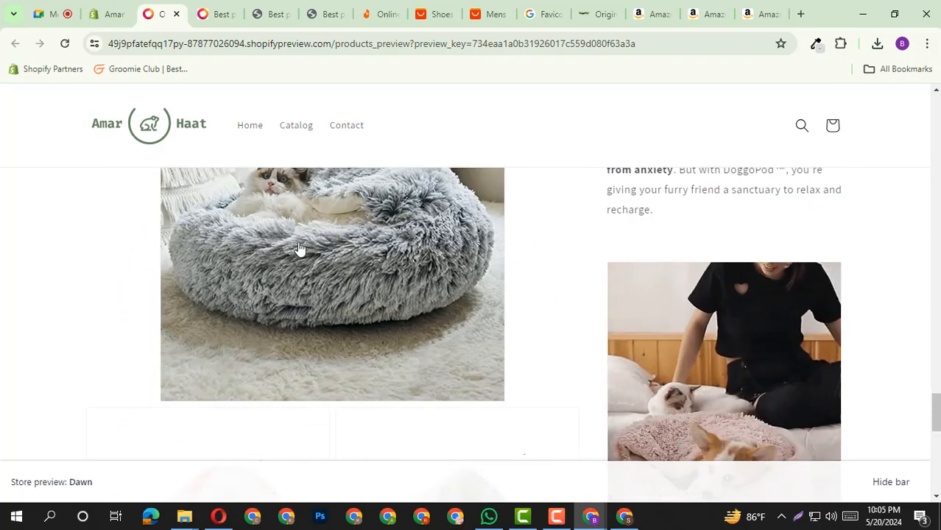
scroll(281, 262, down, 5)
scroll(435, 351, up, 3)
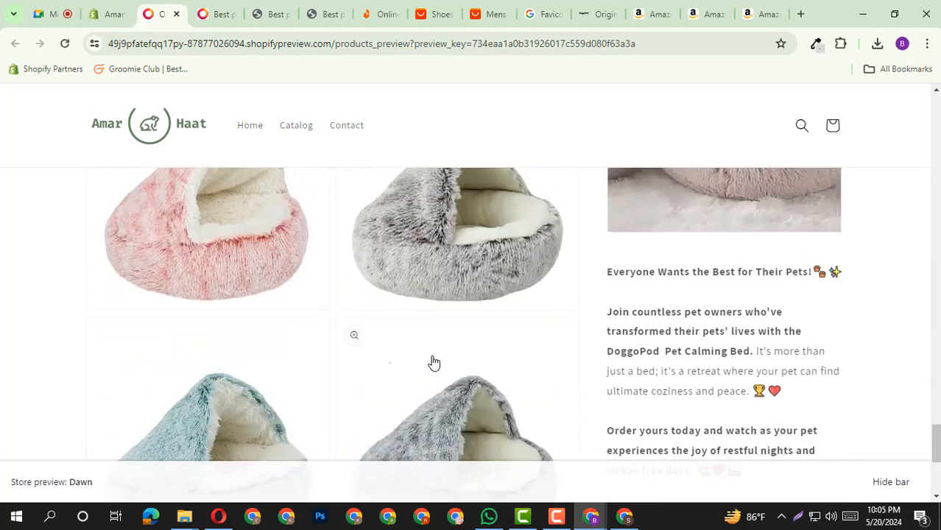
scroll(433, 361, down, 3)
scroll(761, 297, down, 1)
scroll(762, 297, up, 8)
drag(936, 382, 935, 112)
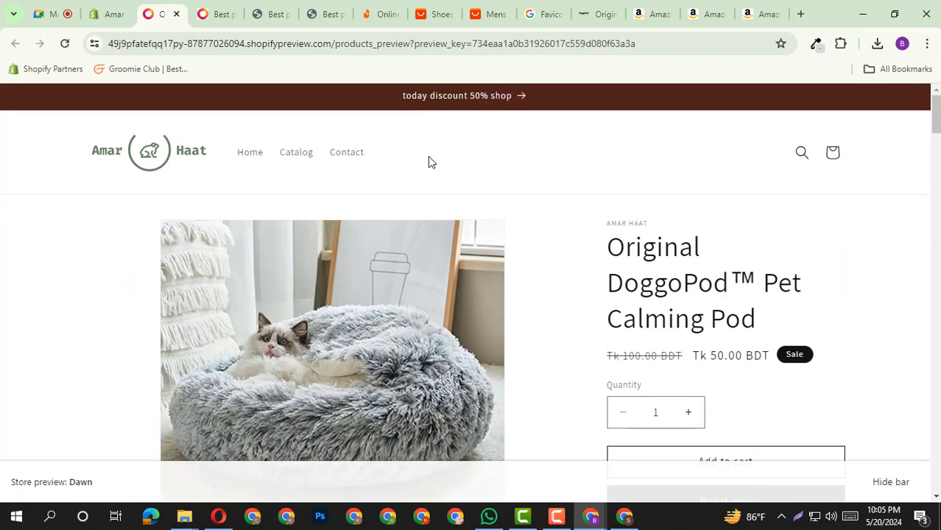
Step: Highlight the product title on the storefront preview, and return to the product's page in the Shopify admin
triple_click(660, 264)
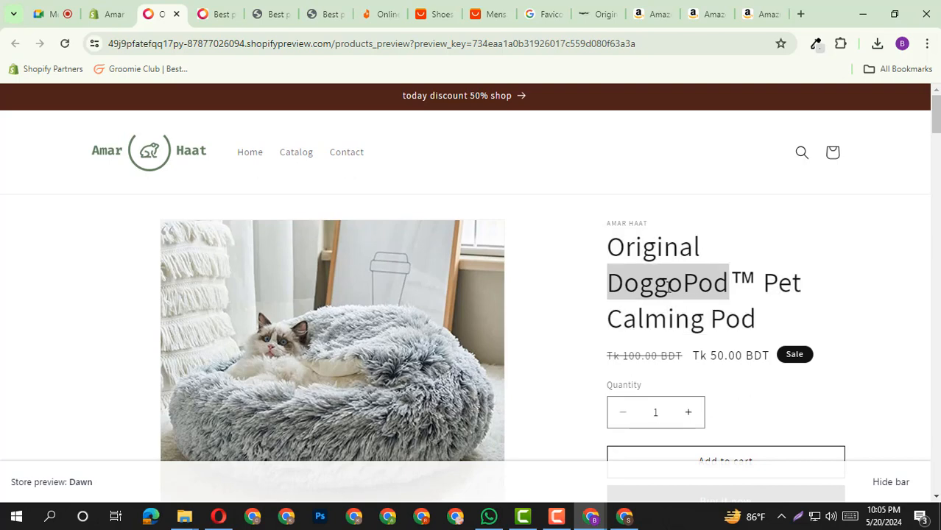
triple_click(668, 287)
click(107, 14)
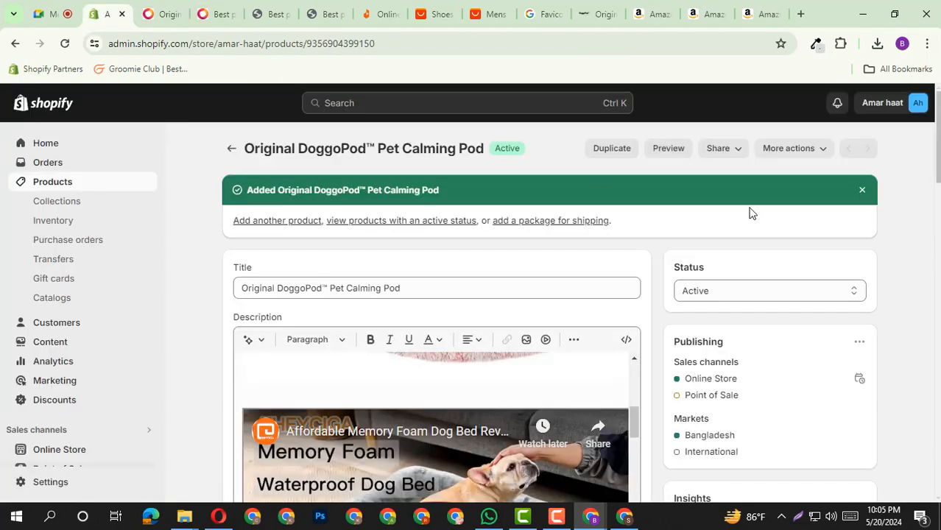
Step: Look through the available categories for the product under Product organization, leaving the list without choosing one
scroll(915, 279, down, 5)
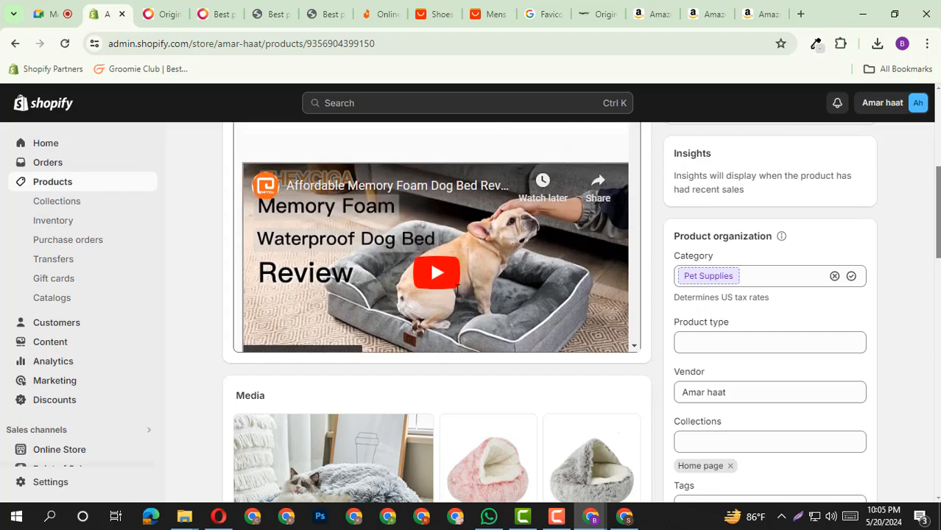
scroll(464, 282, up, 5)
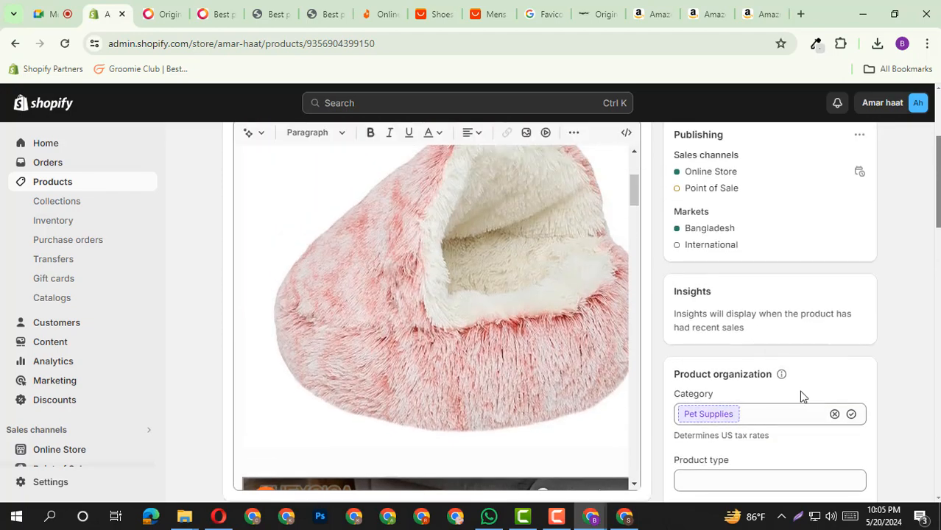
scroll(799, 390, down, 2)
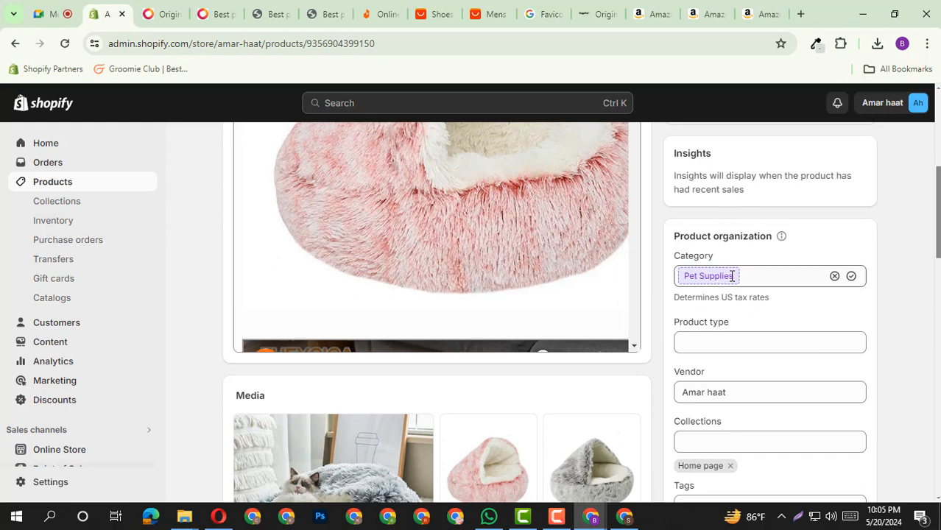
click(771, 274)
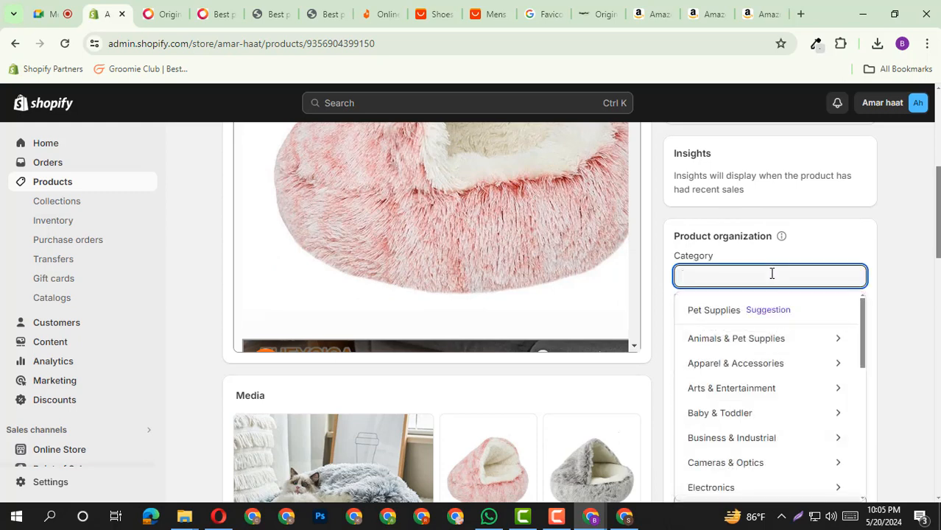
scroll(773, 386, down, 5)
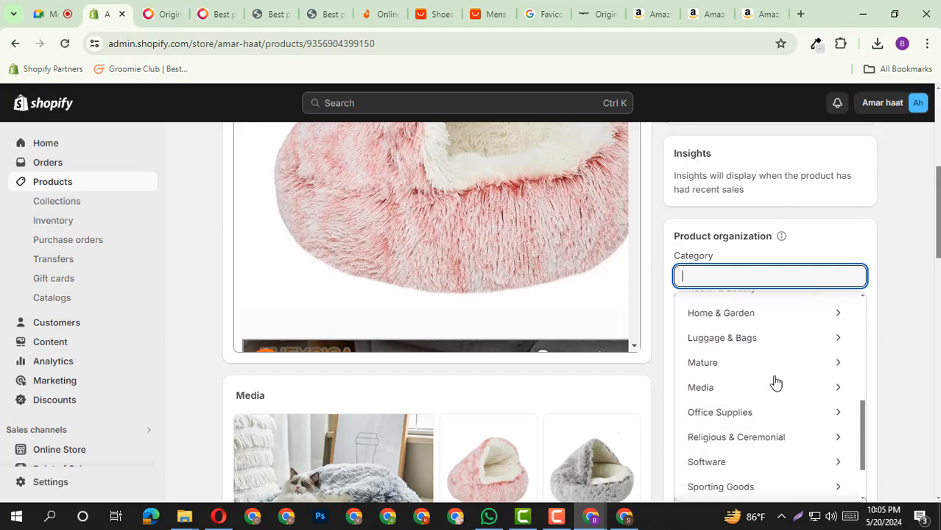
scroll(924, 336, down, 2)
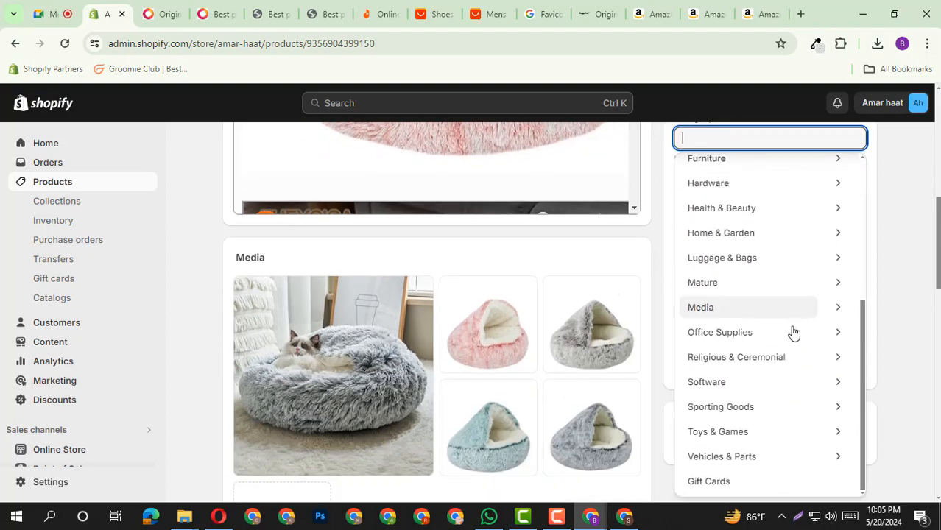
scroll(793, 335, up, 2)
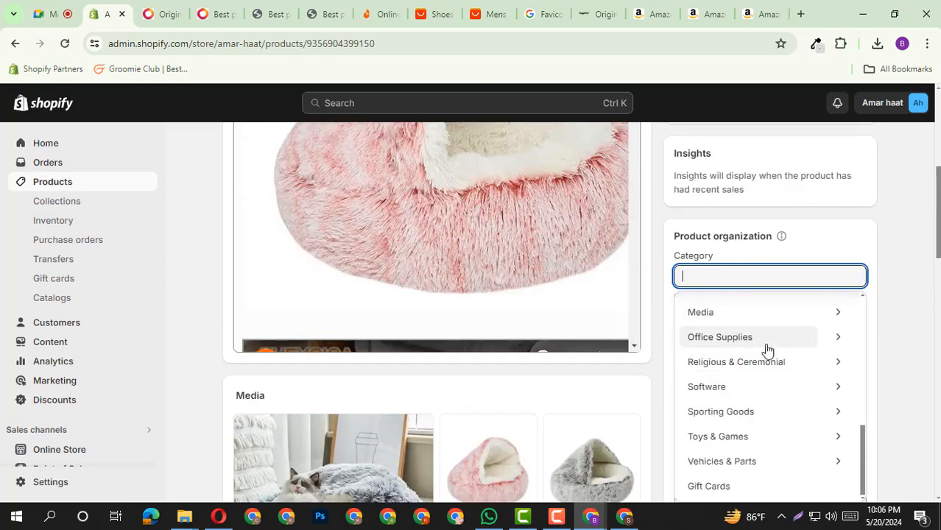
scroll(924, 243, down, 2)
scroll(749, 305, down, 1)
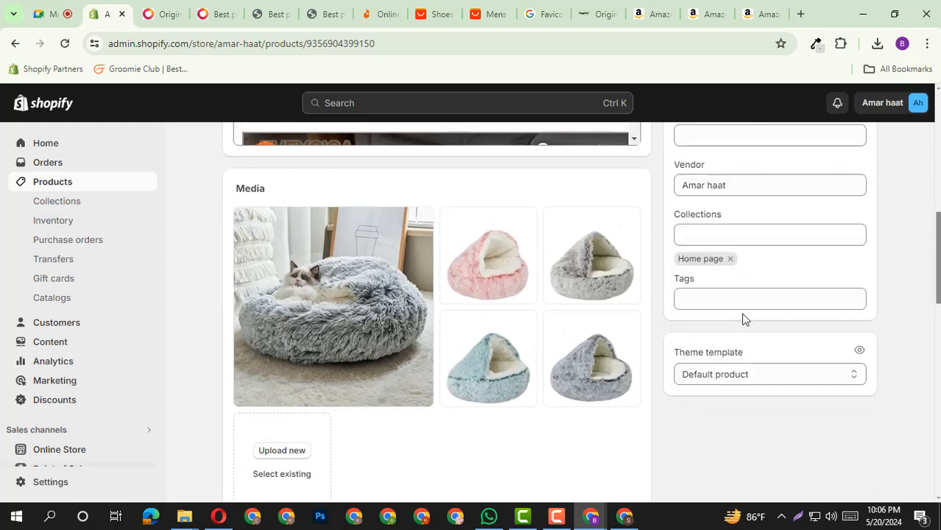
scroll(843, 296, up, 2)
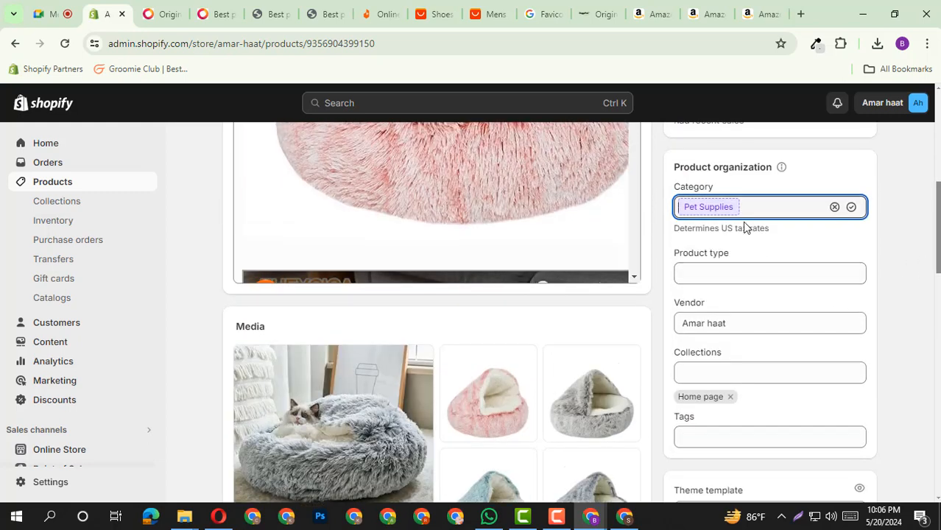
Step: Set the product type to pet and check the vendor suggestions
click(713, 272)
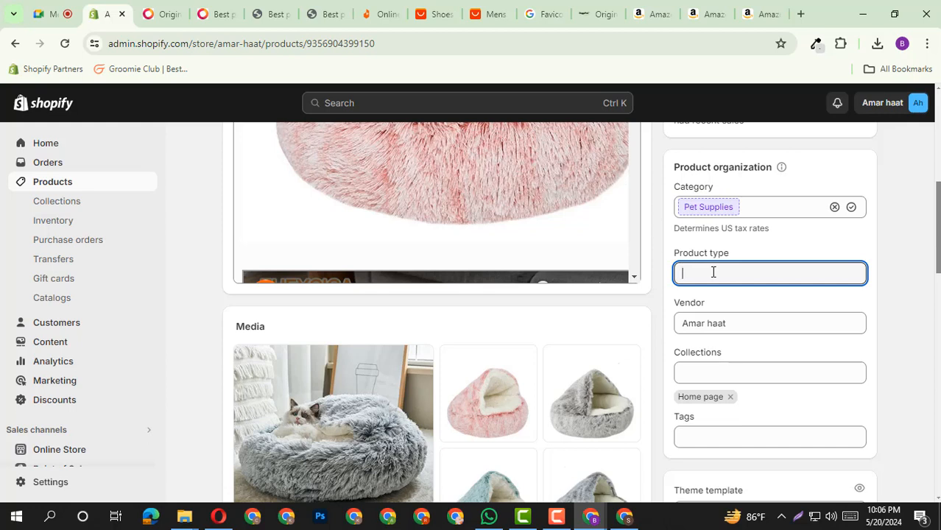
text(pet)
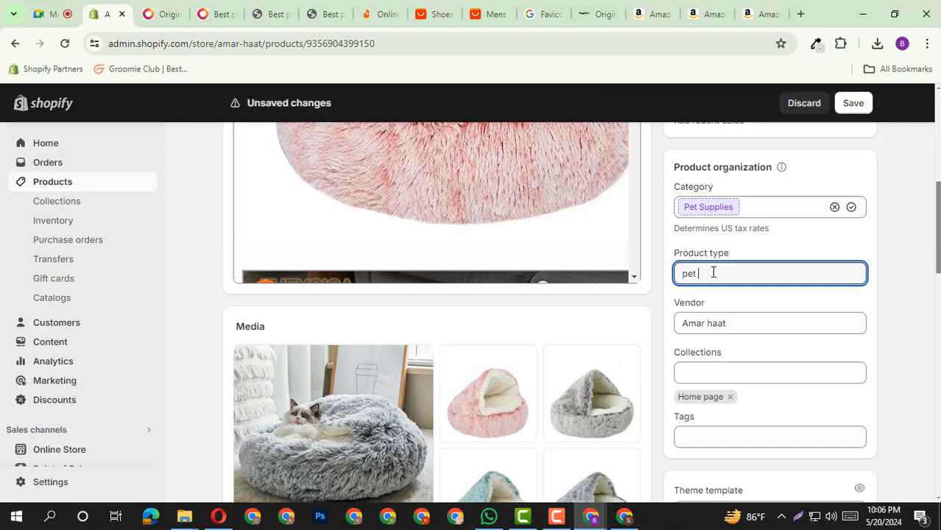
scroll(736, 274, down, 1)
click(759, 257)
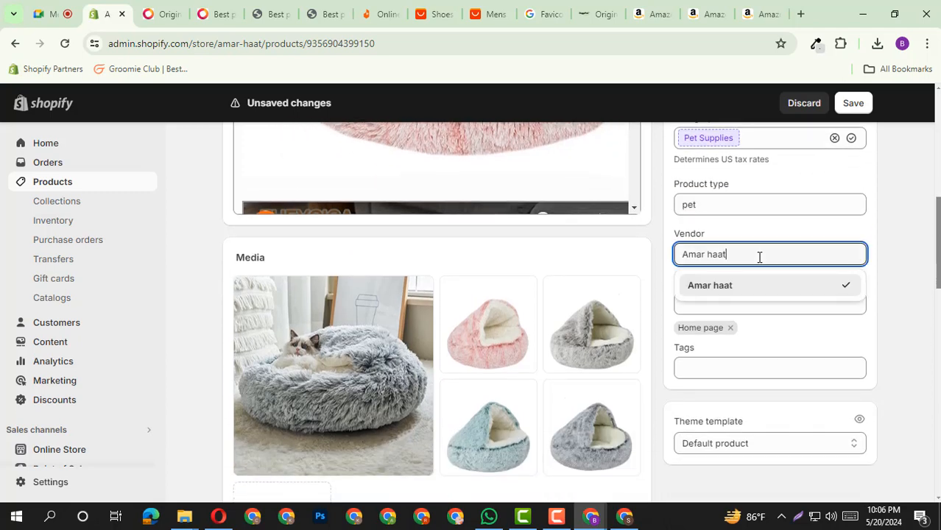
click(907, 268)
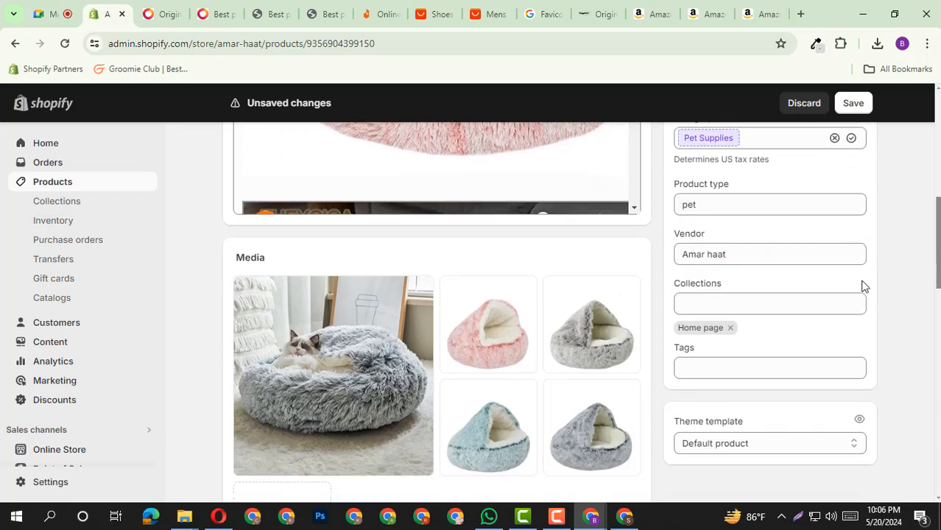
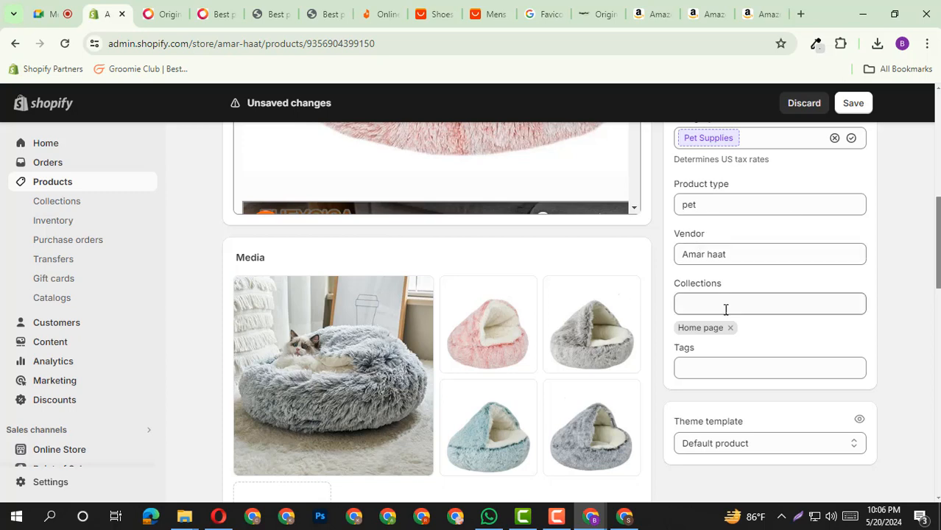
Step: Show the vendor options again and the collections available for the product, keeping both selections
click(806, 252)
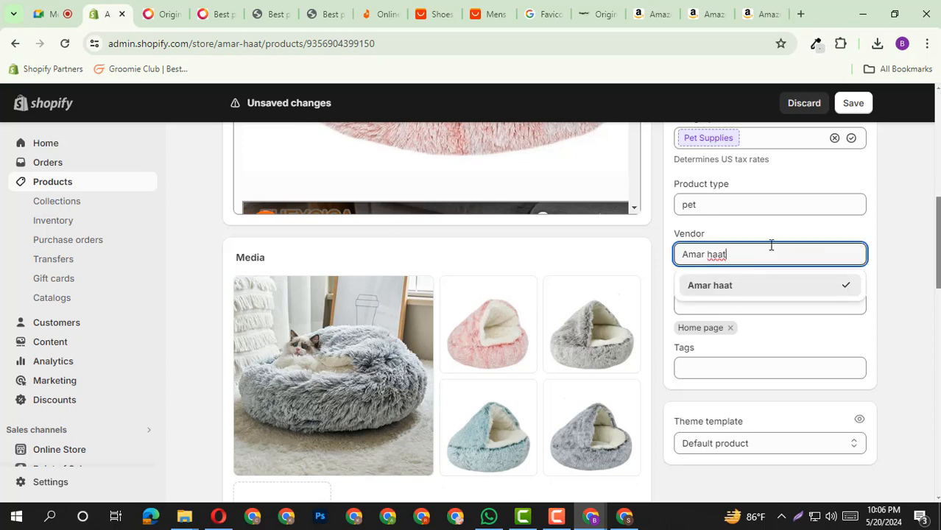
click(872, 253)
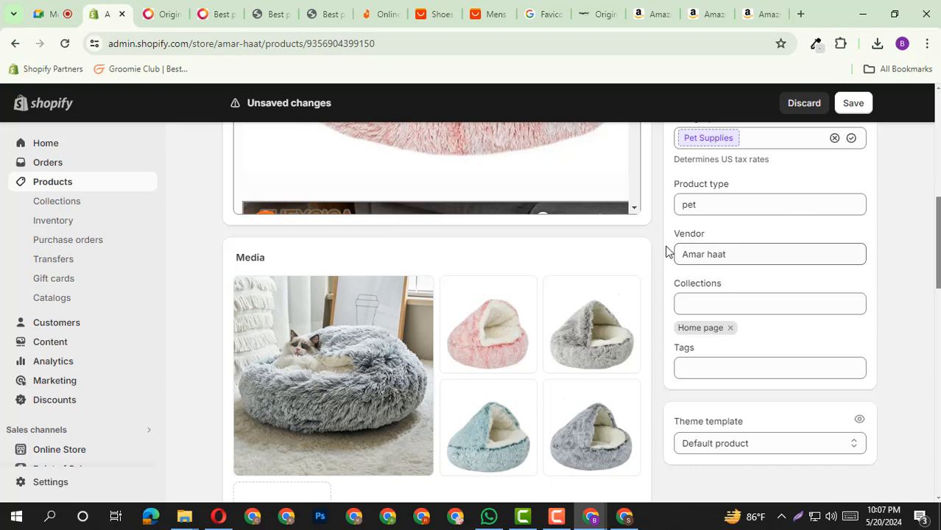
scroll(702, 247, down, 1)
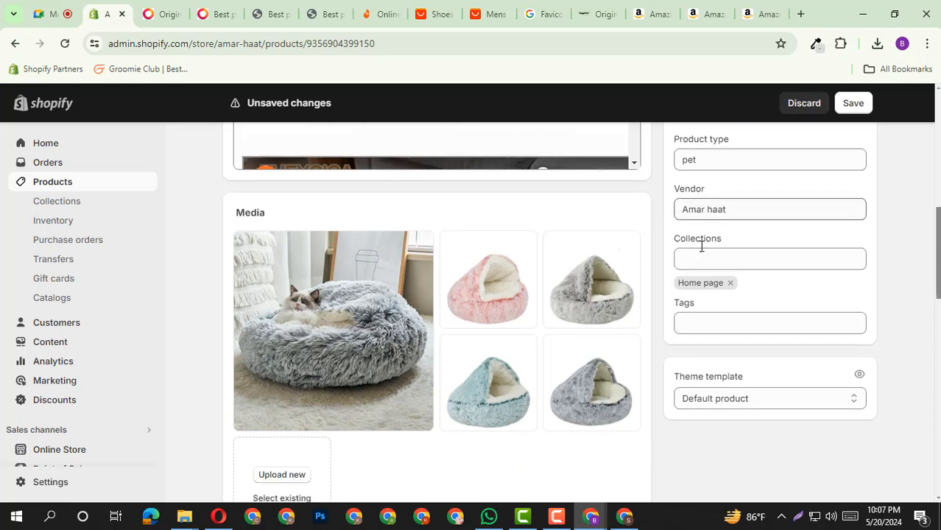
click(711, 235)
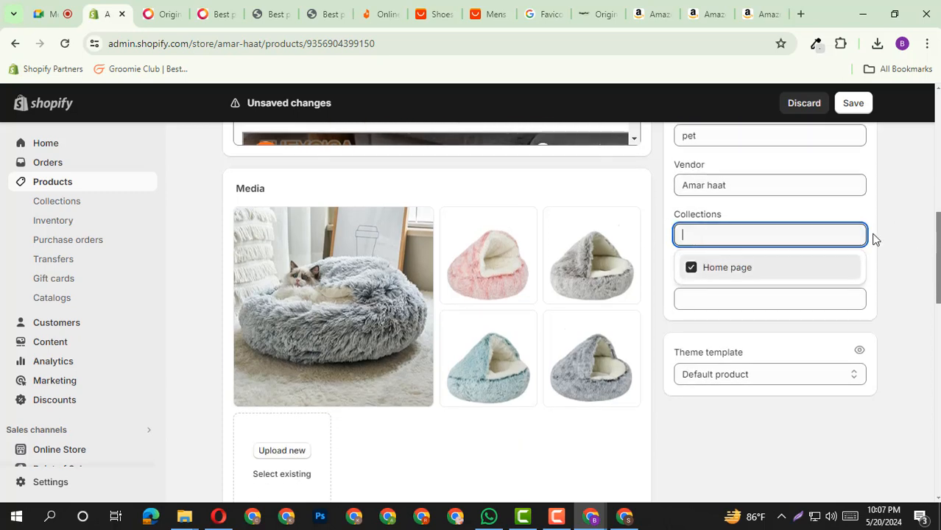
click(866, 213)
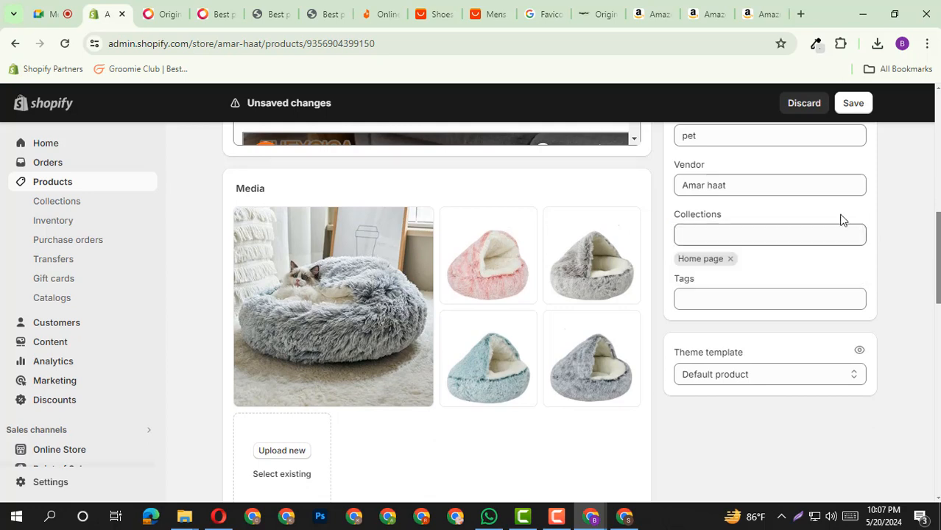
Step: Switch to the Daraz homepage, reload it, and examine its category list and subcategories, such as those of Men's & Boys' Fashion
click(387, 13)
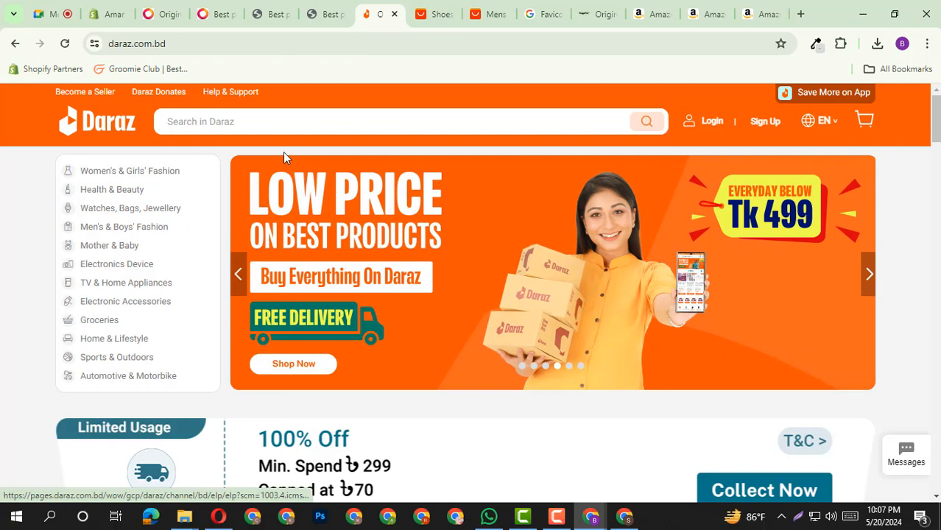
click(68, 44)
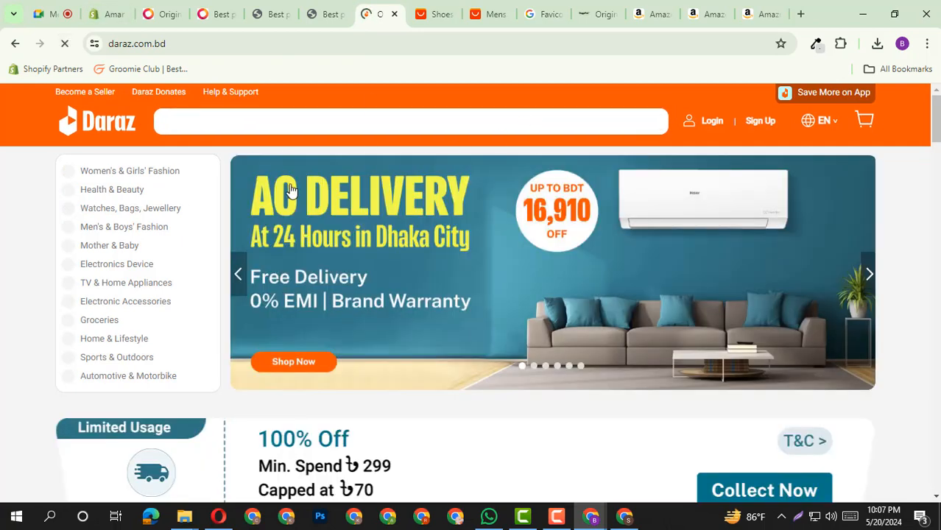
mouse_move(113, 169)
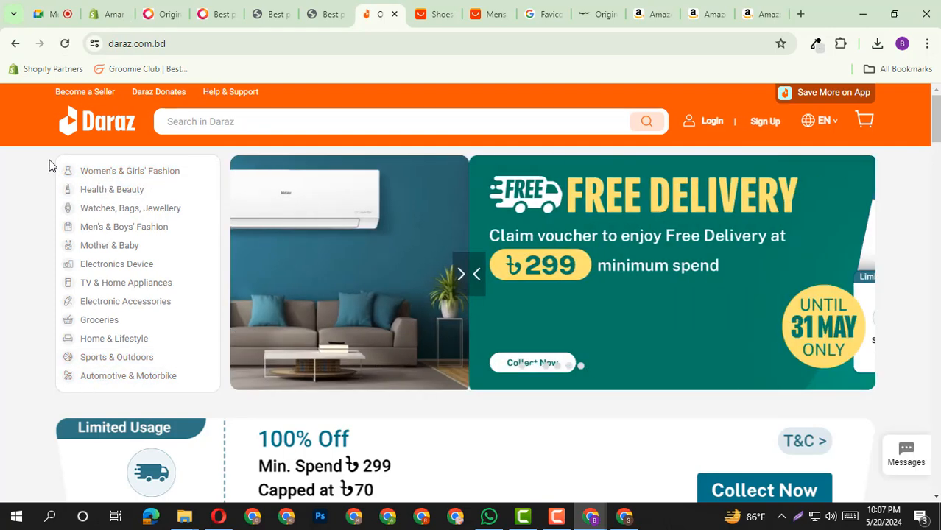
mouse_move(130, 181)
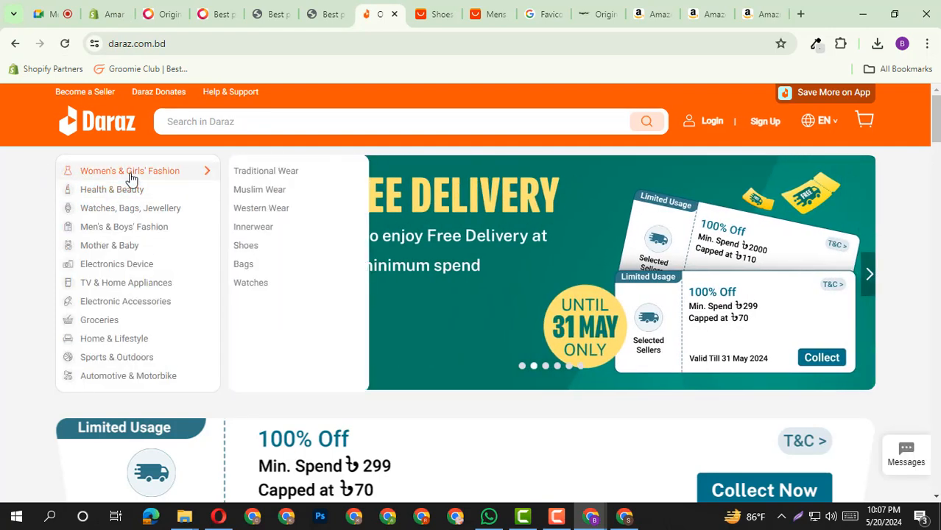
mouse_move(107, 196)
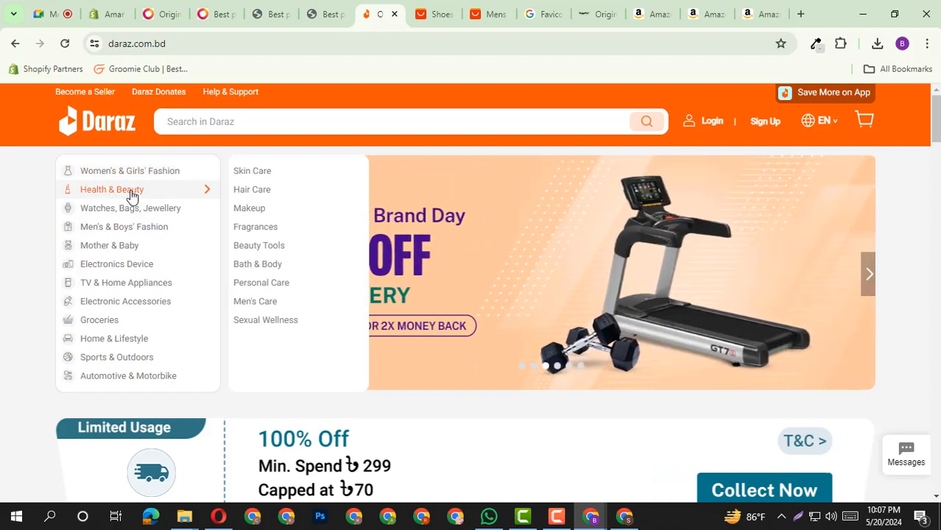
mouse_move(99, 217)
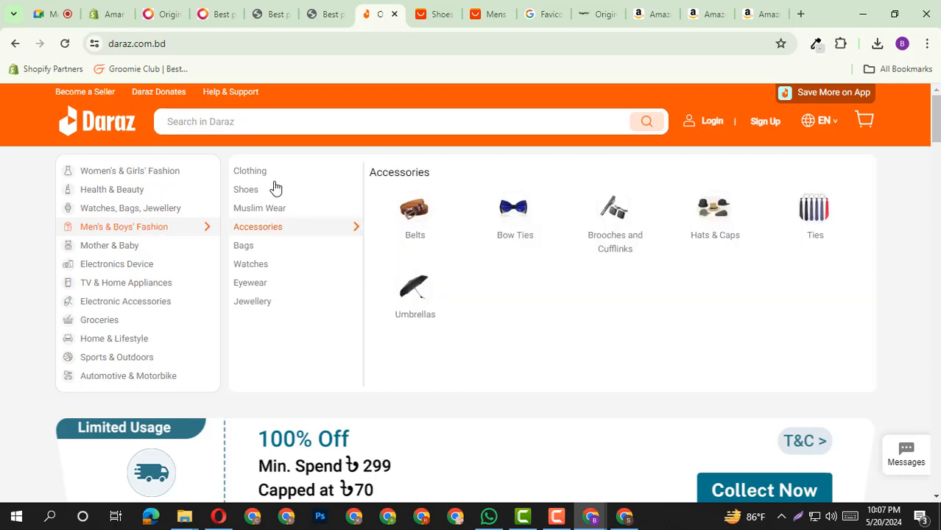
mouse_move(265, 176)
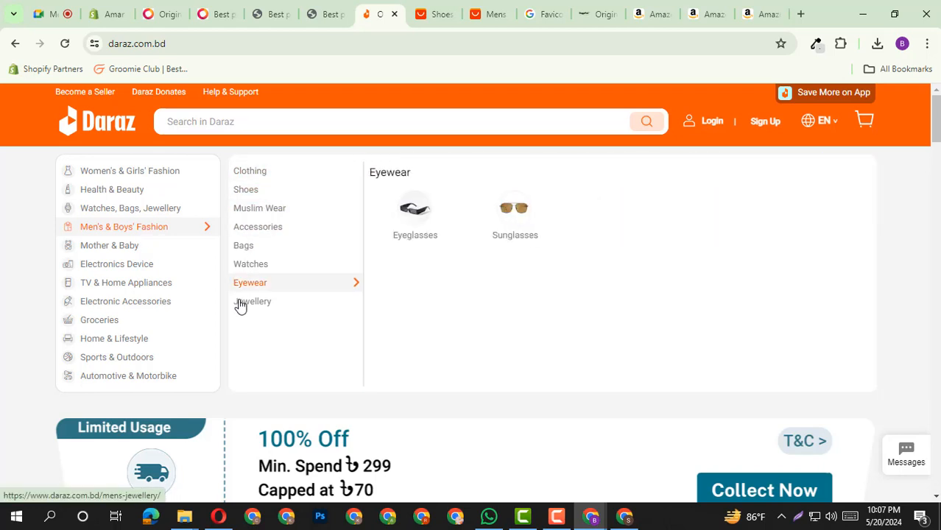
mouse_move(240, 306)
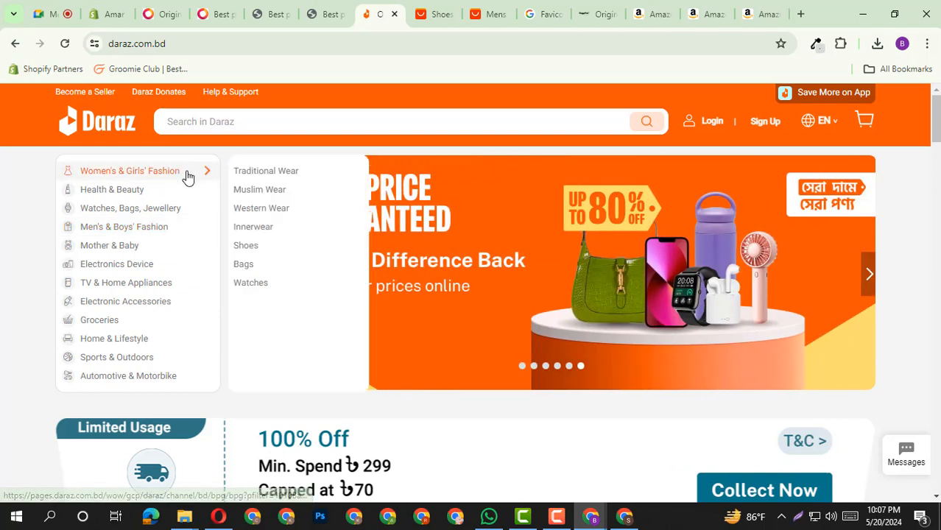
mouse_move(107, 195)
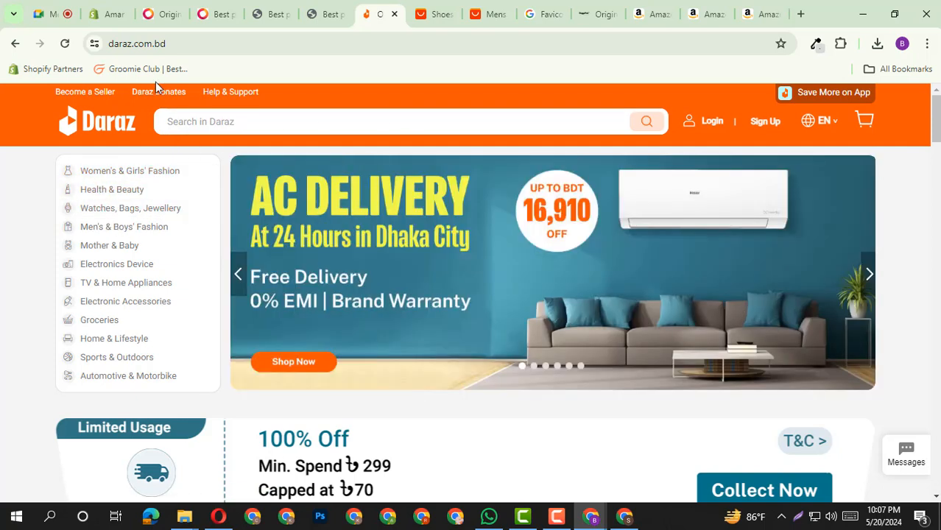
scroll(623, 216, down, 5)
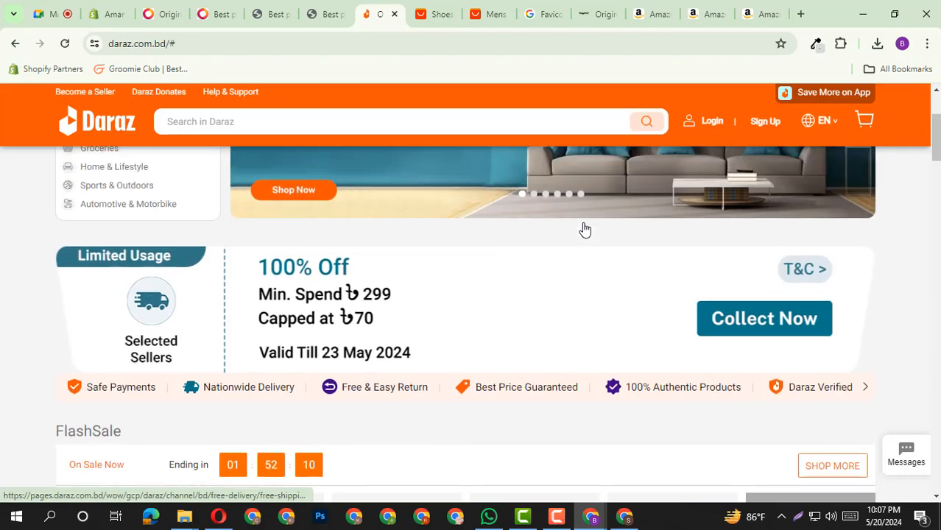
scroll(582, 224, up, 6)
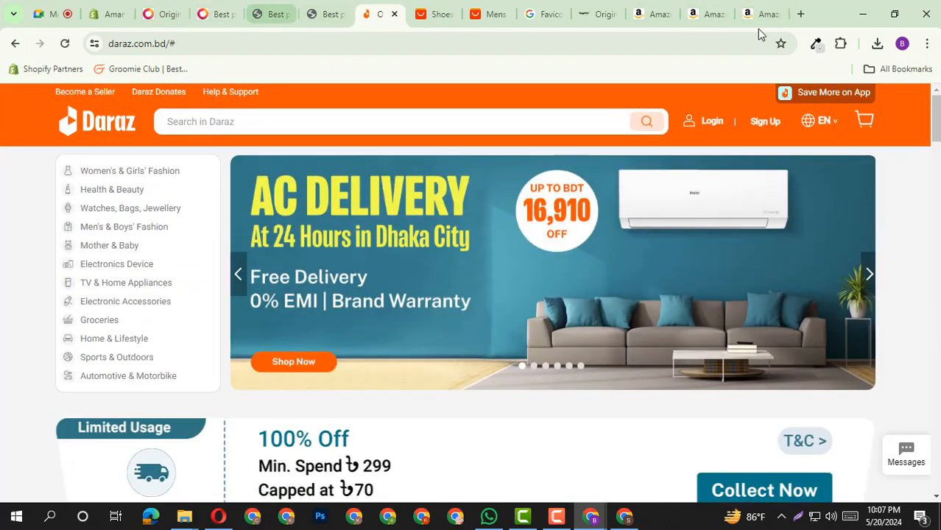
Step: Return to the Shopify product page and go to the store's Collections, leaving the product with its unsaved changes discarded
click(129, 7)
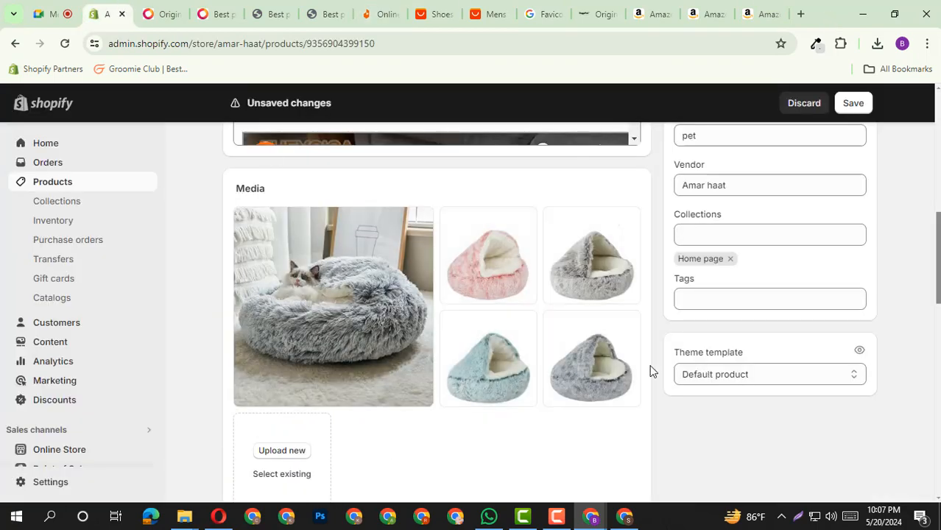
scroll(649, 368, up, 5)
scroll(652, 357, up, 1)
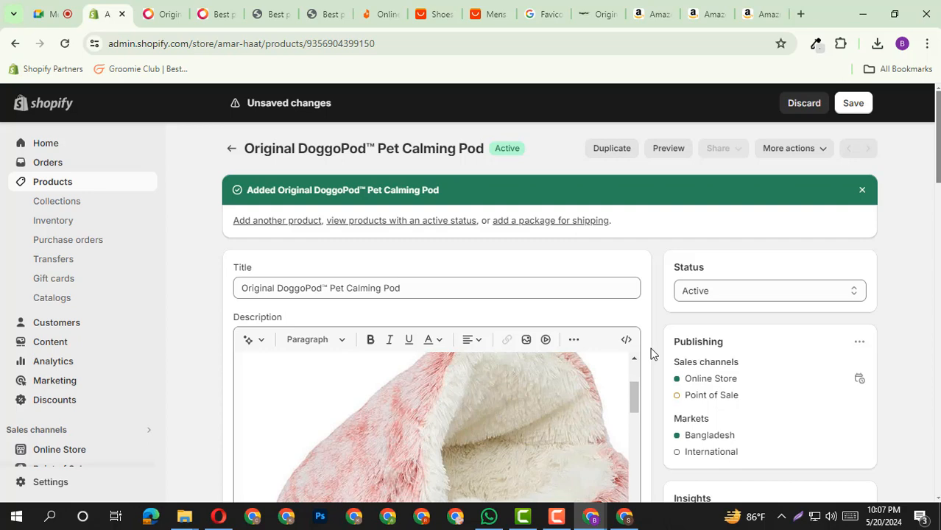
click(43, 201)
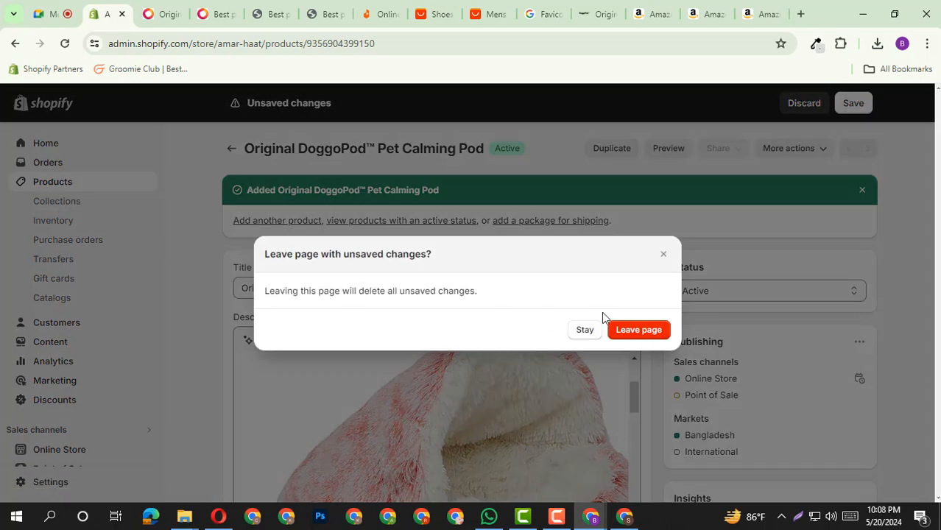
click(663, 254)
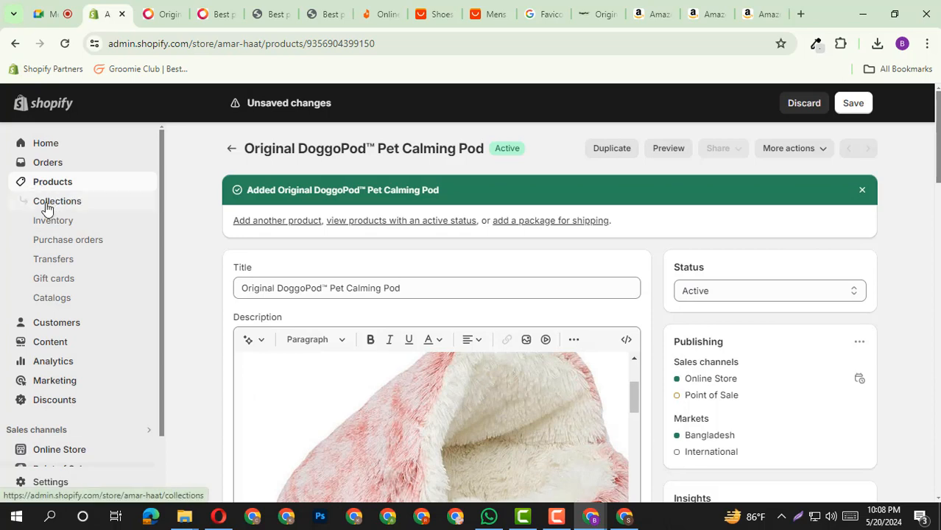
click(46, 208)
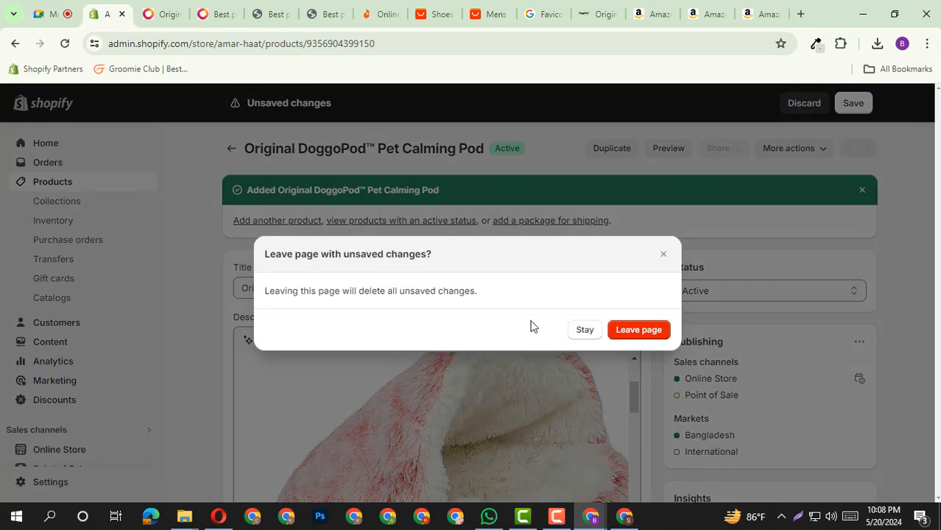
click(636, 330)
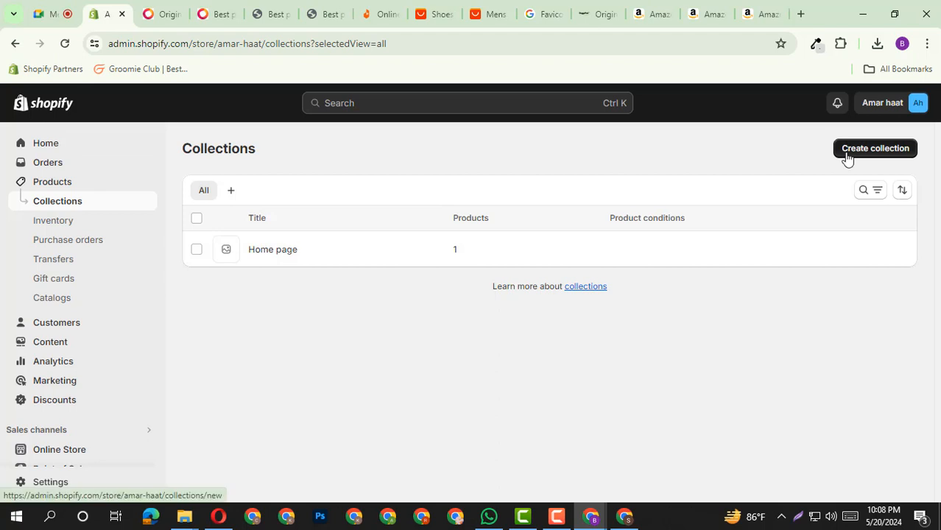
Step: Start a new collection and title it Watch
click(879, 151)
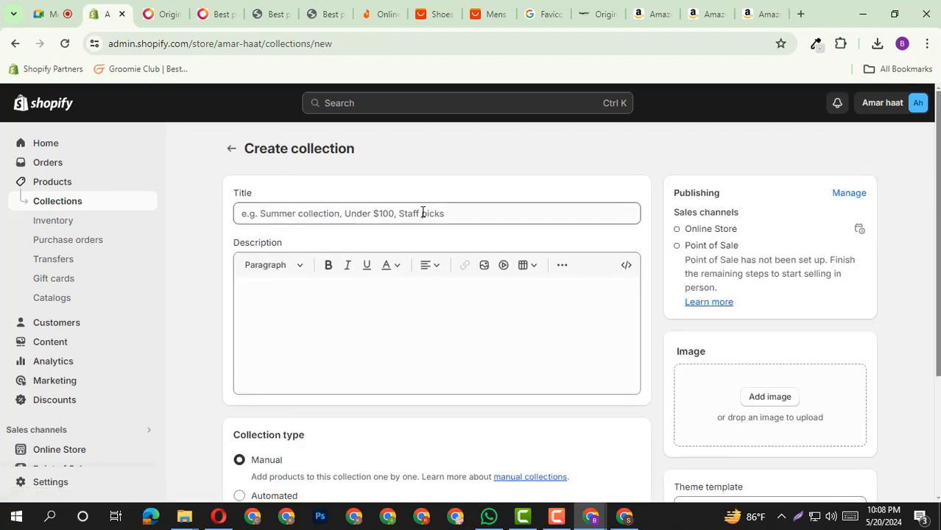
click(407, 213)
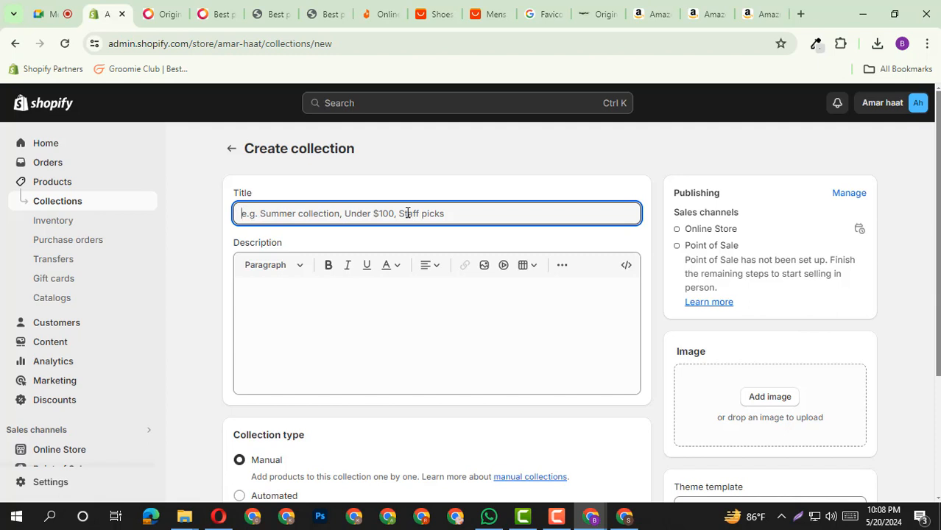
text(Watch)
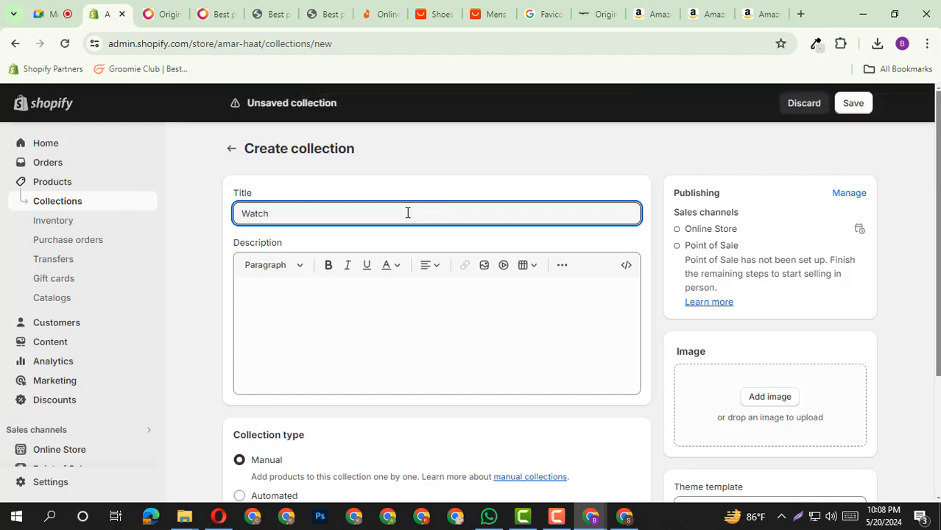
Step: Examine the new collection's description, Manual and Automated collection types, image, theme template and search engine listing sections
scroll(582, 341, down, 1)
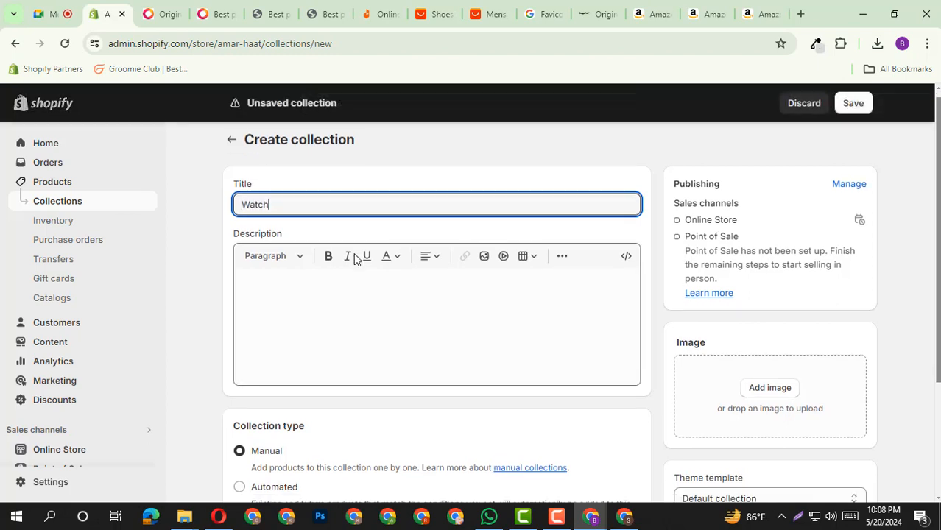
scroll(582, 340, up, 1)
scroll(271, 204, down, 1)
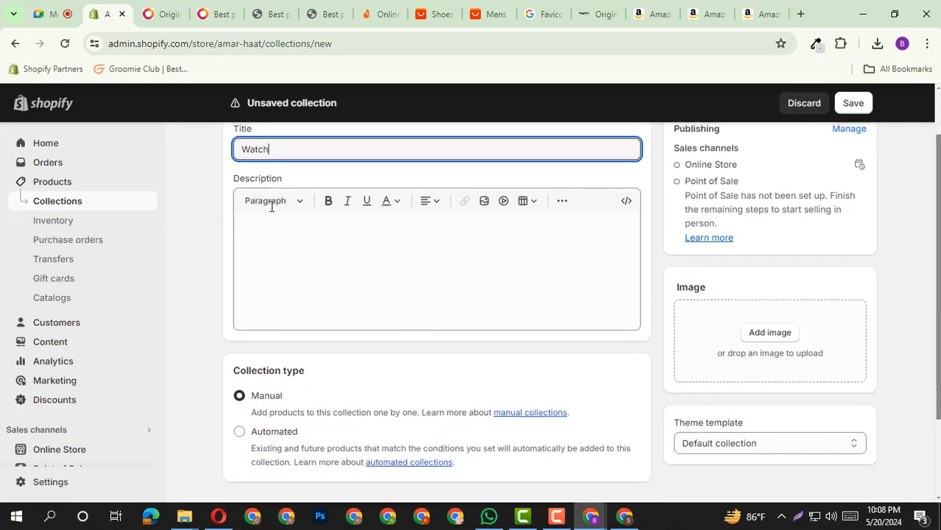
scroll(287, 221, up, 1)
click(298, 302)
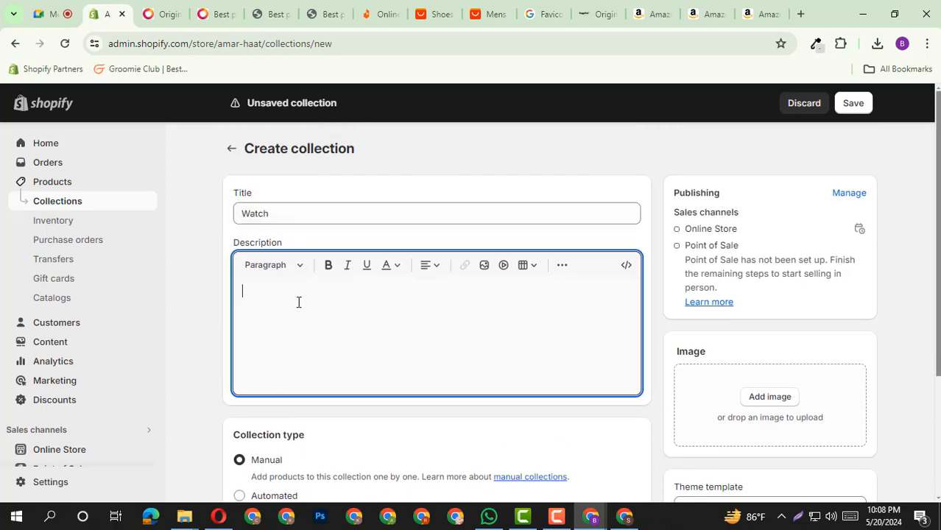
scroll(399, 239, down, 1)
scroll(428, 237, up, 1)
scroll(453, 351, down, 1)
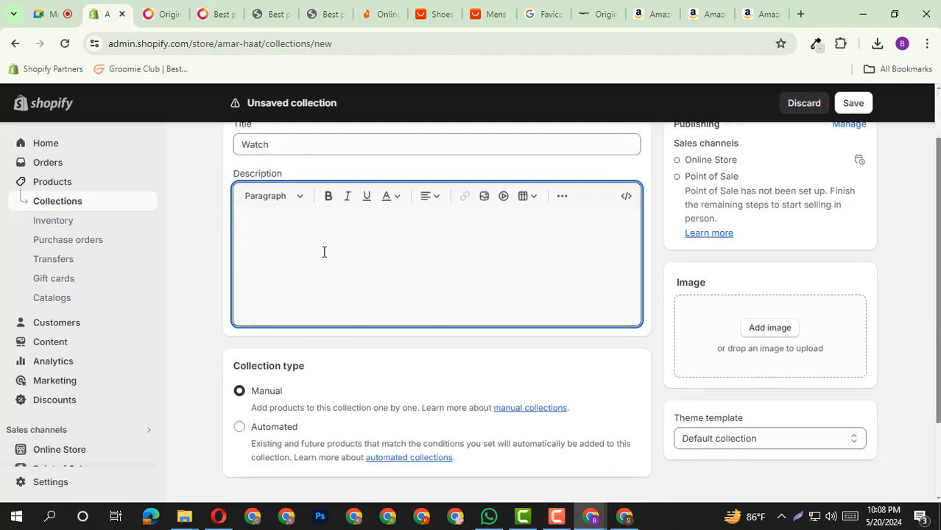
double_click(262, 142)
click(282, 234)
scroll(515, 262, down, 1)
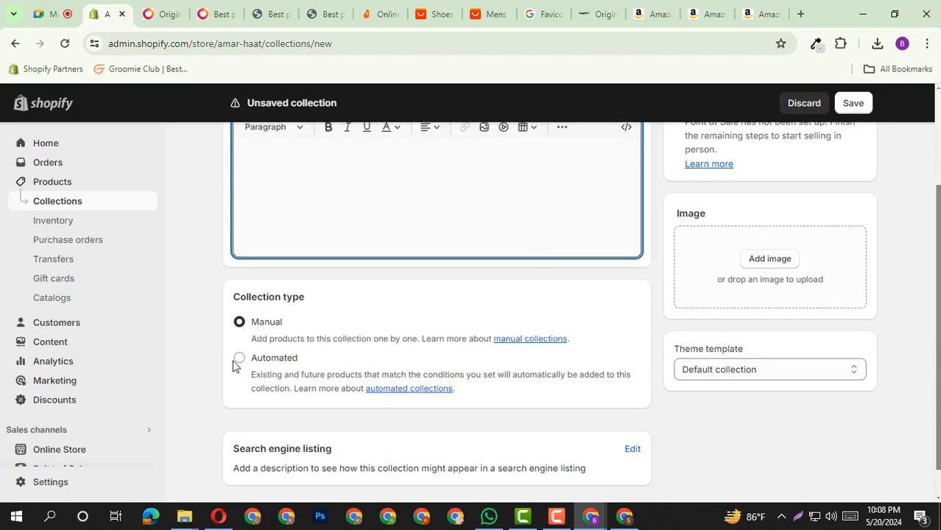
scroll(651, 361, down, 1)
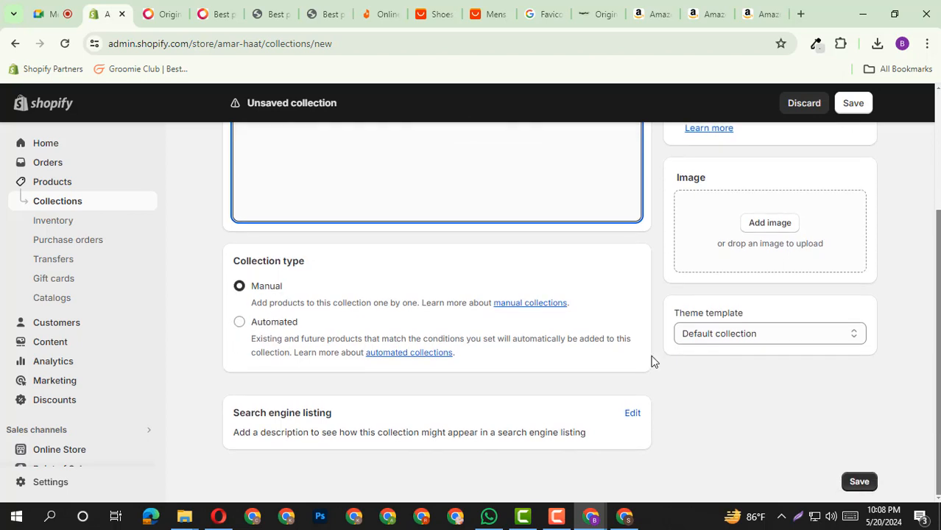
scroll(763, 372, up, 3)
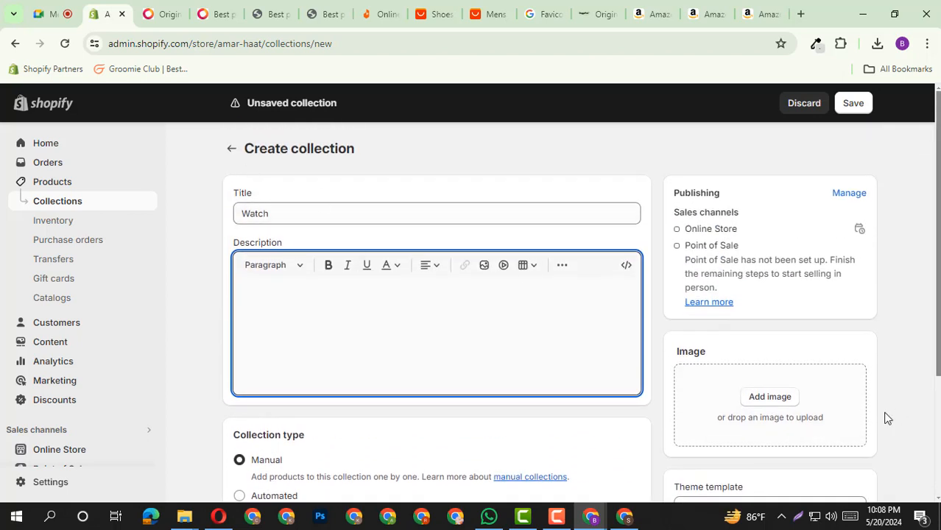
Step: Search Google Images in a new tab for Watch and save the black Analog Quartz watch picture to Downloads as download.jpeg
double_click(263, 211)
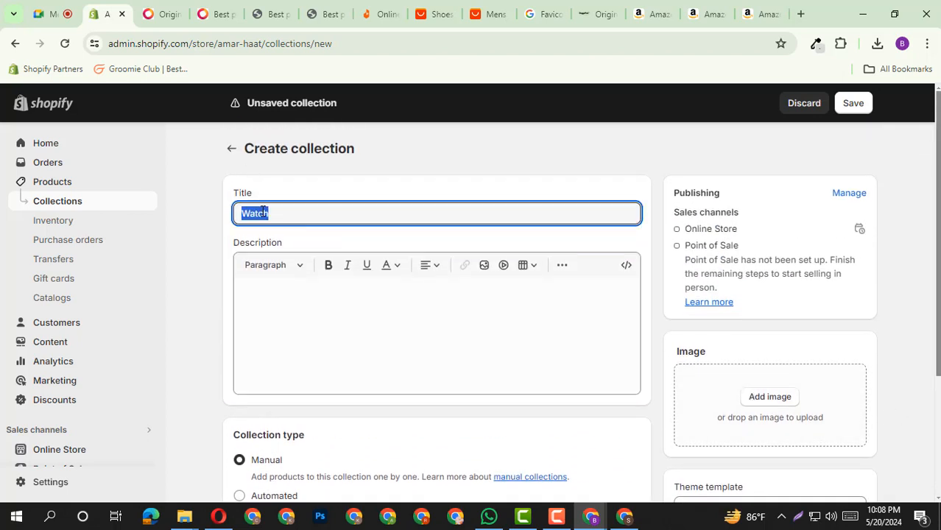
key(ctrl+c)
click(801, 14)
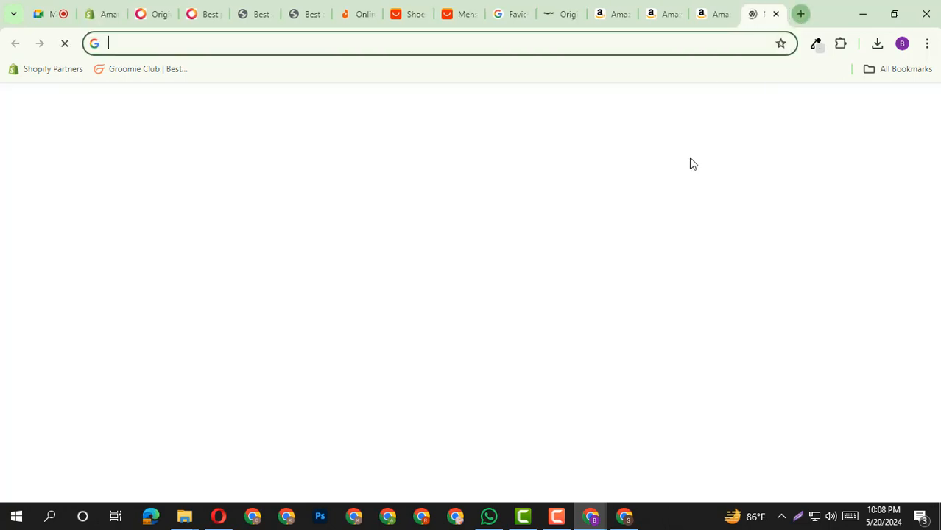
key(ctrl+v)
key(Return)
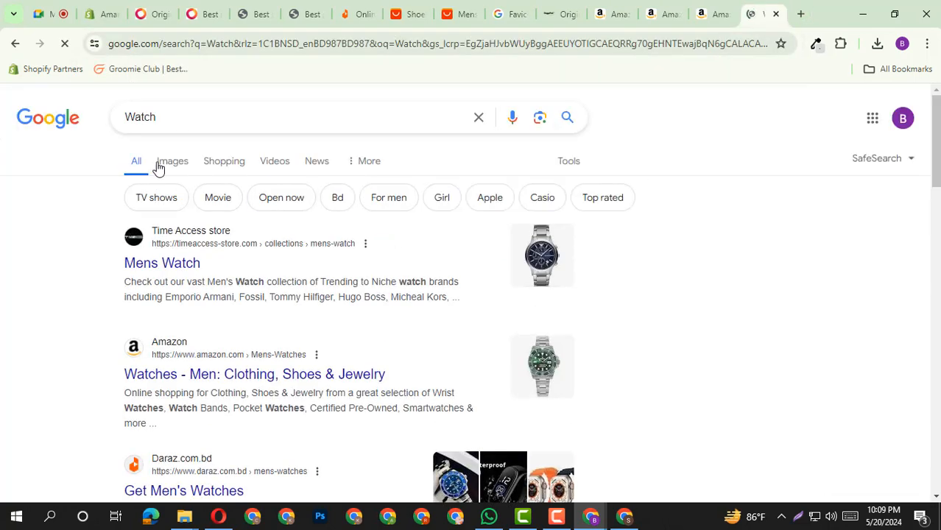
click(157, 162)
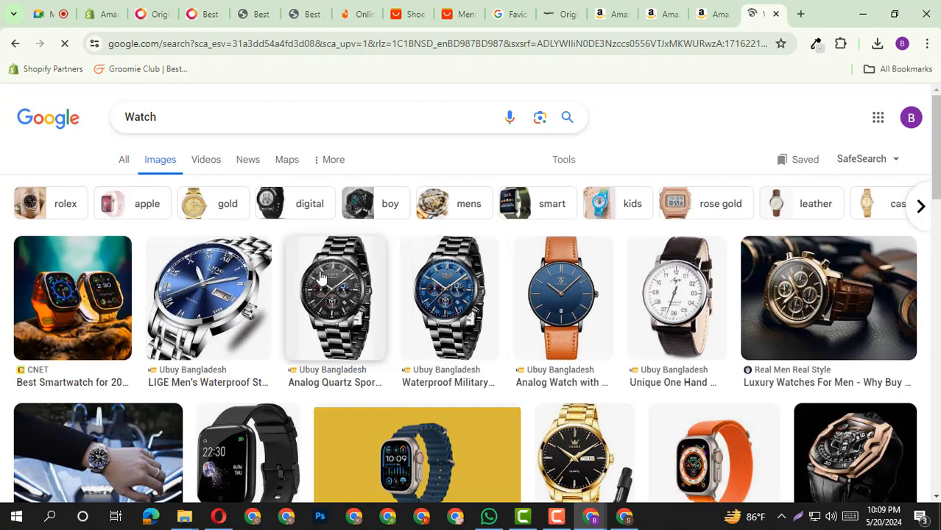
right_click(322, 289)
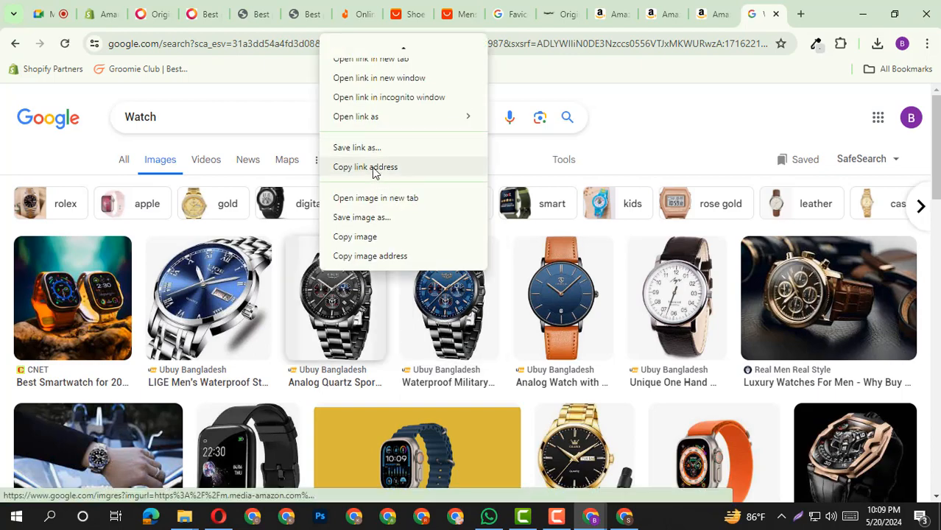
click(361, 217)
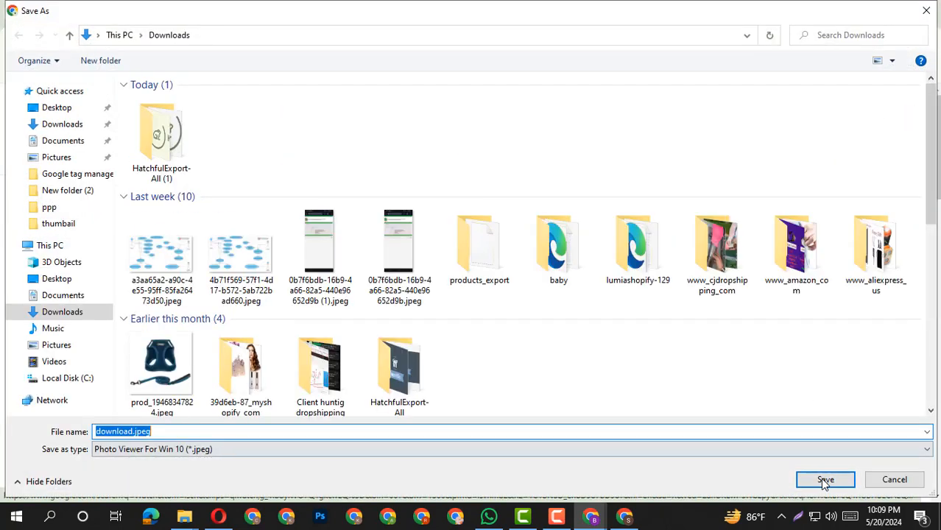
click(823, 479)
Step: Back in the Shopify collection, add download.jpeg from the Downloads folder as the collection image
click(109, 13)
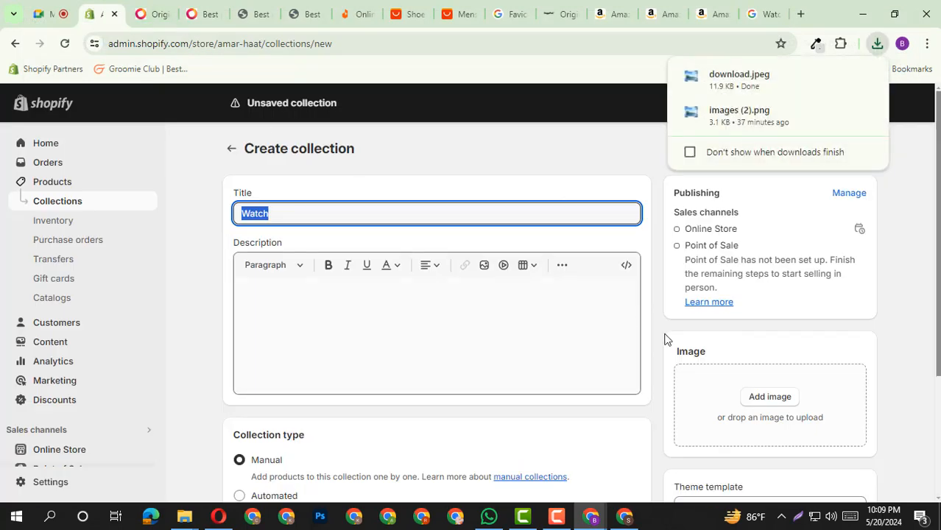
click(754, 397)
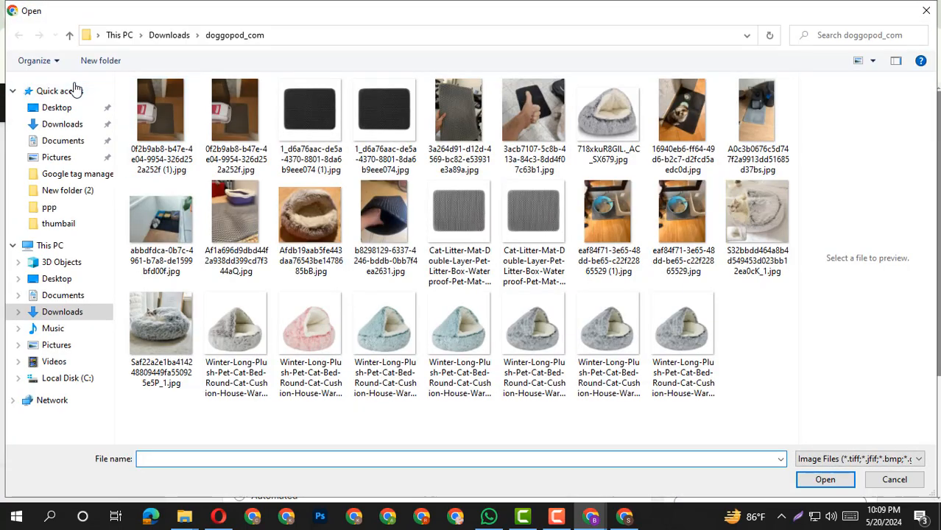
click(66, 107)
click(74, 127)
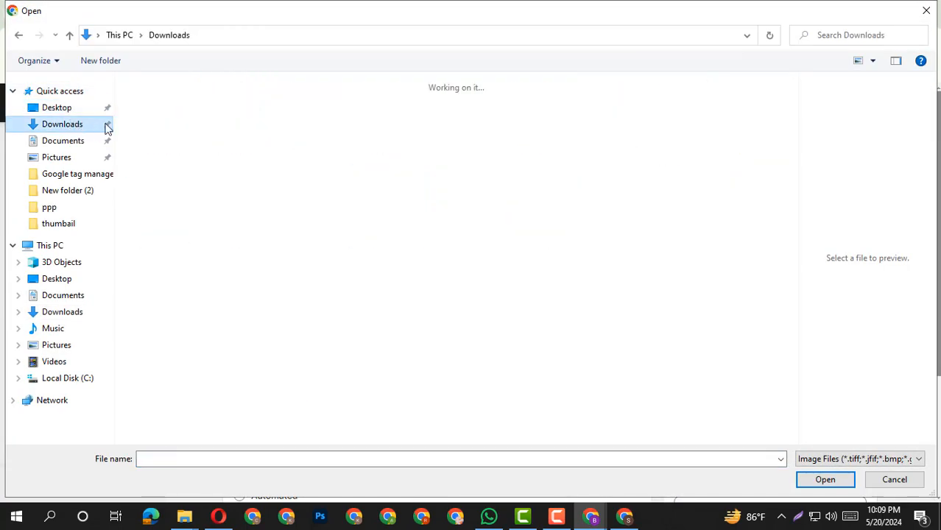
double_click(171, 134)
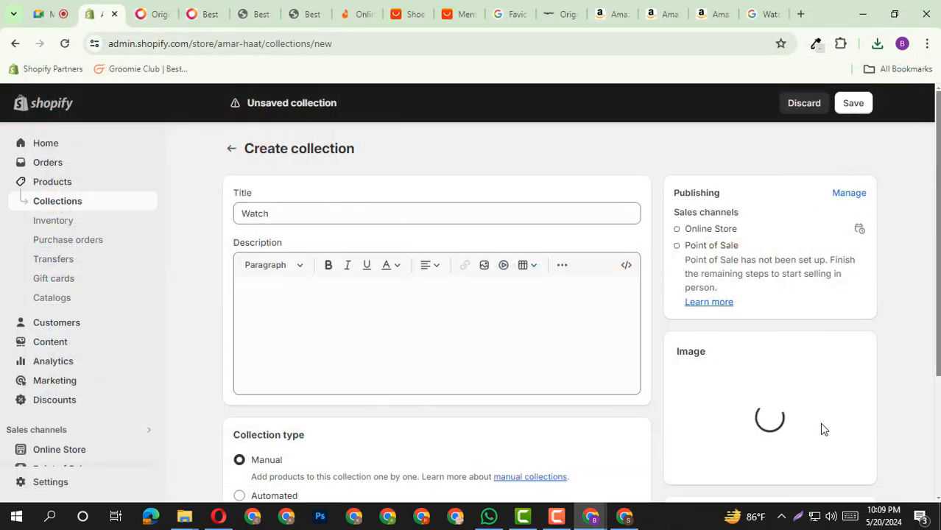
Step: Save the Watch collection and return to the Collections list
scroll(821, 427, down, 3)
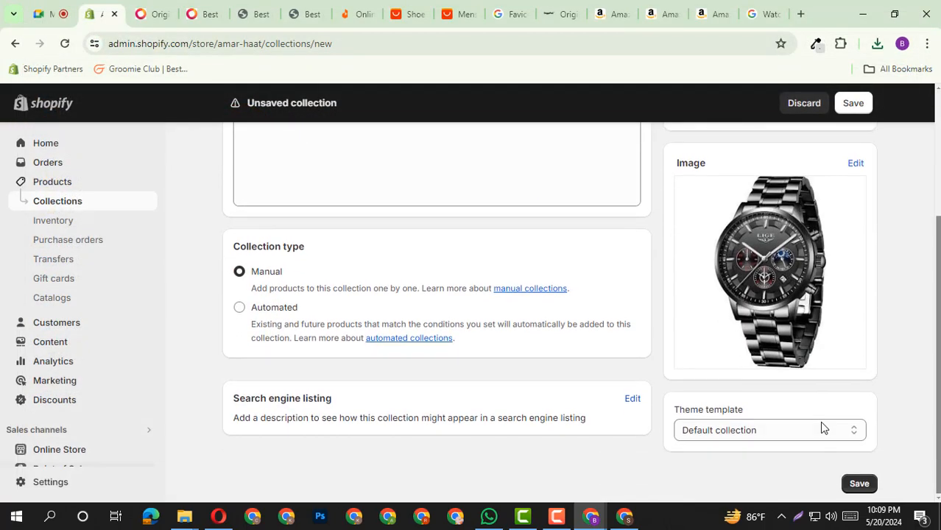
click(859, 482)
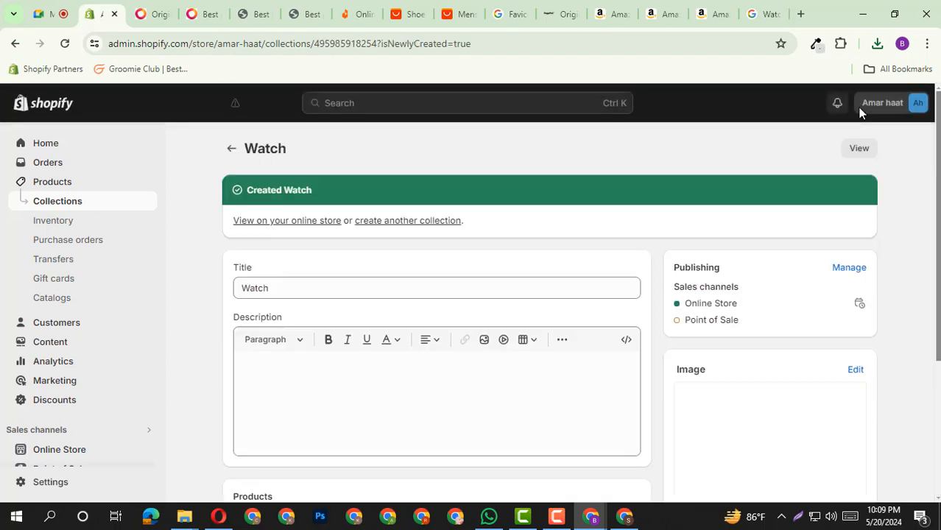
click(231, 148)
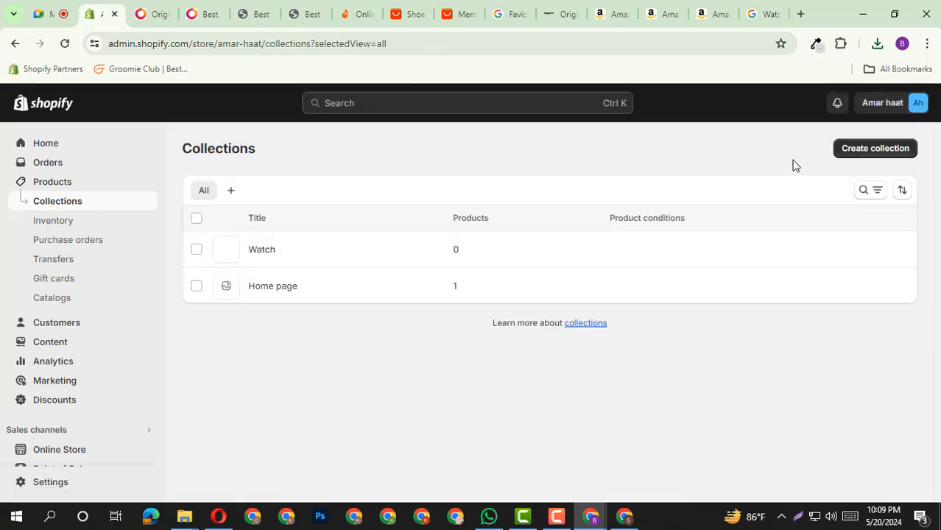
Step: Start another new collection and title it Shoes
click(861, 151)
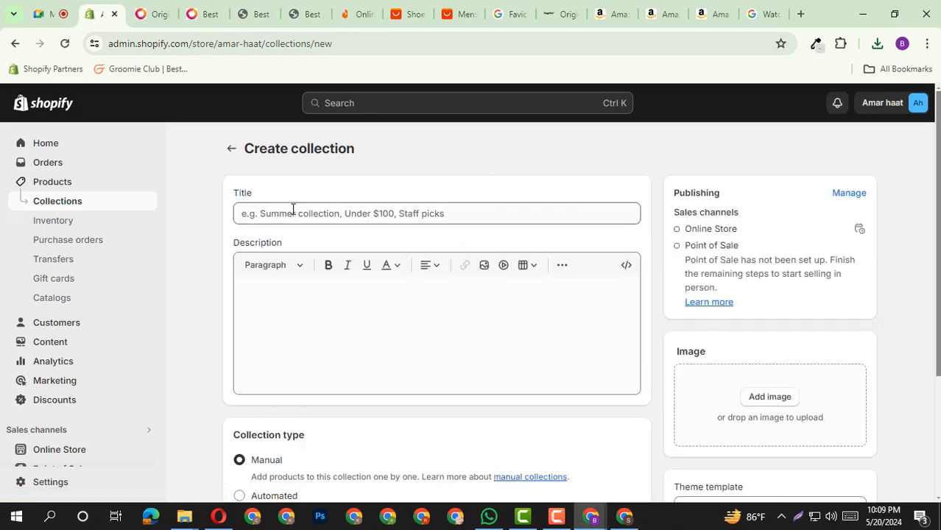
click(292, 209)
text(Shoes)
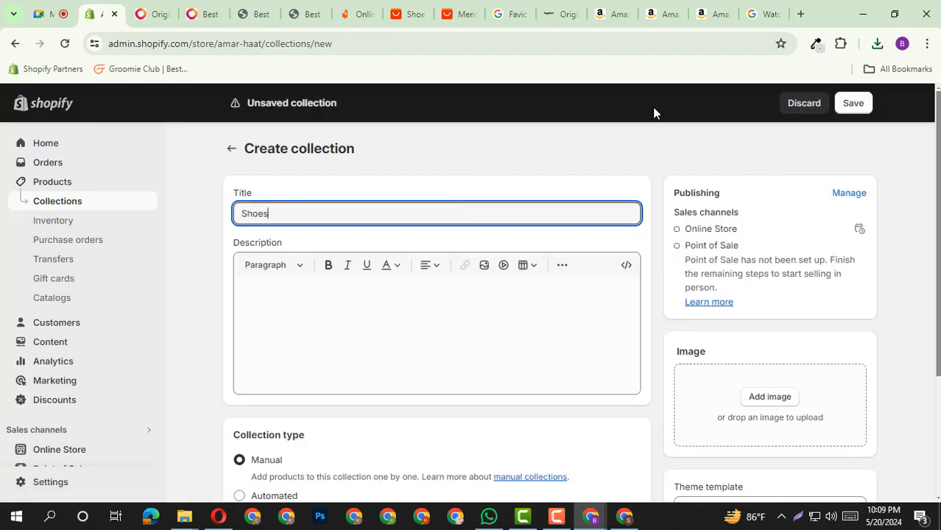
double_click(248, 207)
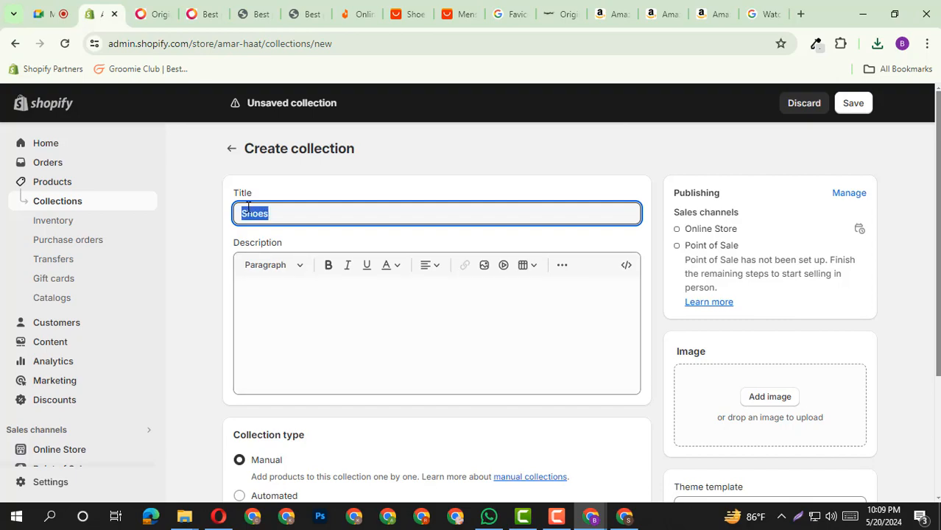
Step: Add the light grey sneaker picture 20a09204-b6a6-498a-ba34-bb0e676a2c87-removebg-preview.png from Downloads as the Shoes collection image
click(770, 398)
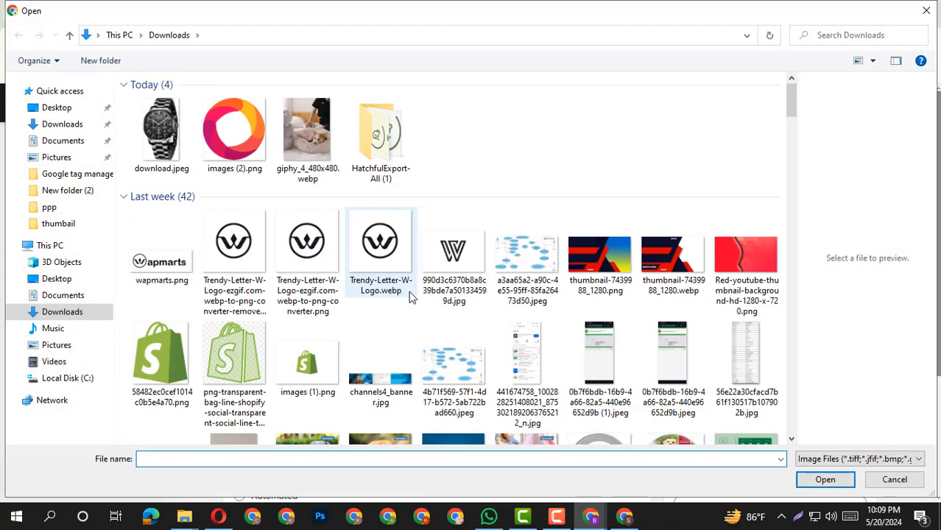
scroll(411, 294, down, 10)
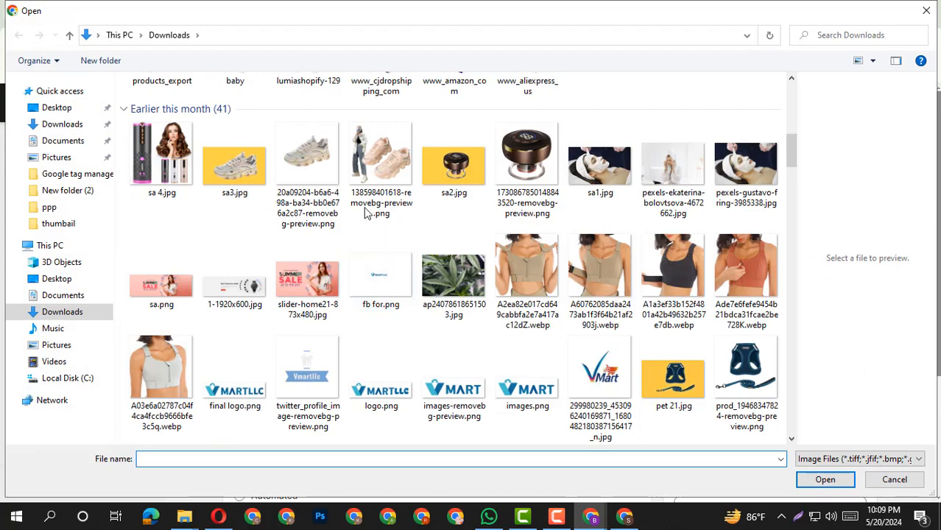
click(305, 170)
click(825, 479)
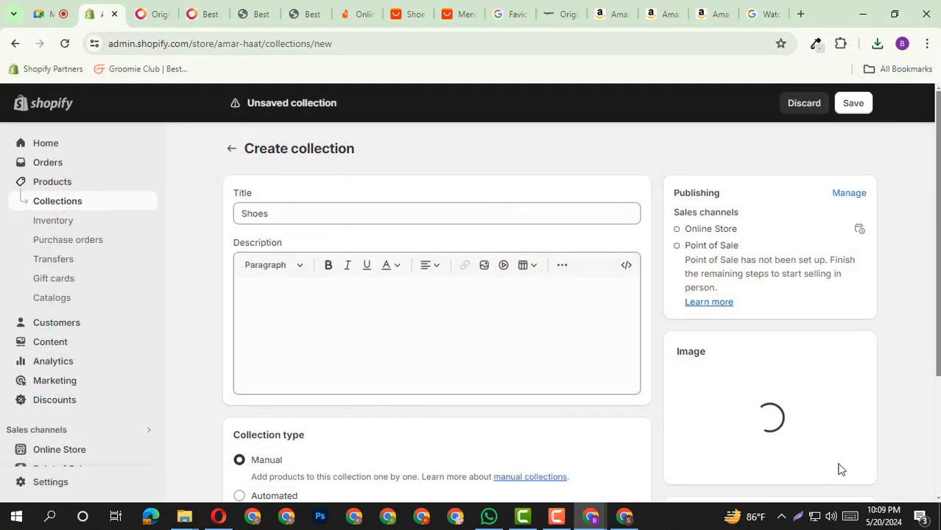
Step: Save the Shoes collection with its sneaker image and return to the Collections list
scroll(812, 433, down, 1)
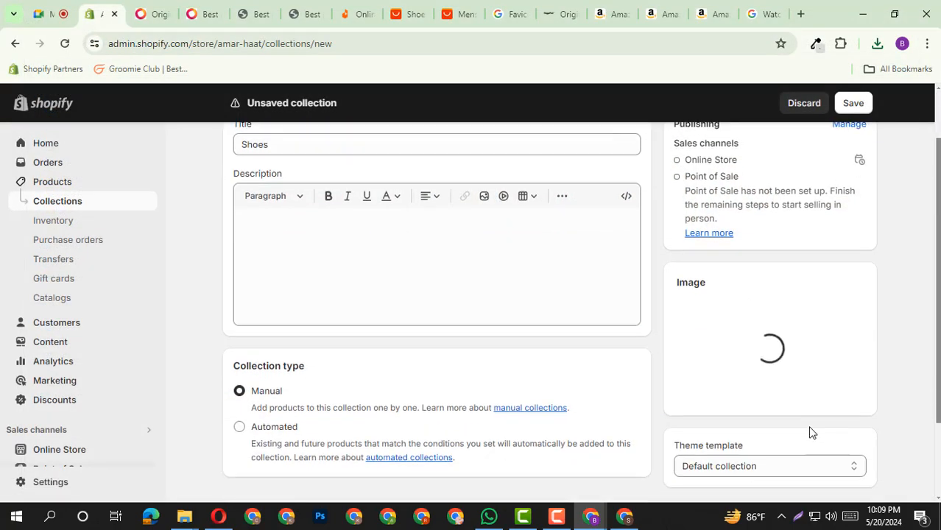
scroll(812, 433, up, 1)
scroll(812, 433, down, 2)
click(854, 103)
scroll(805, 324, up, 2)
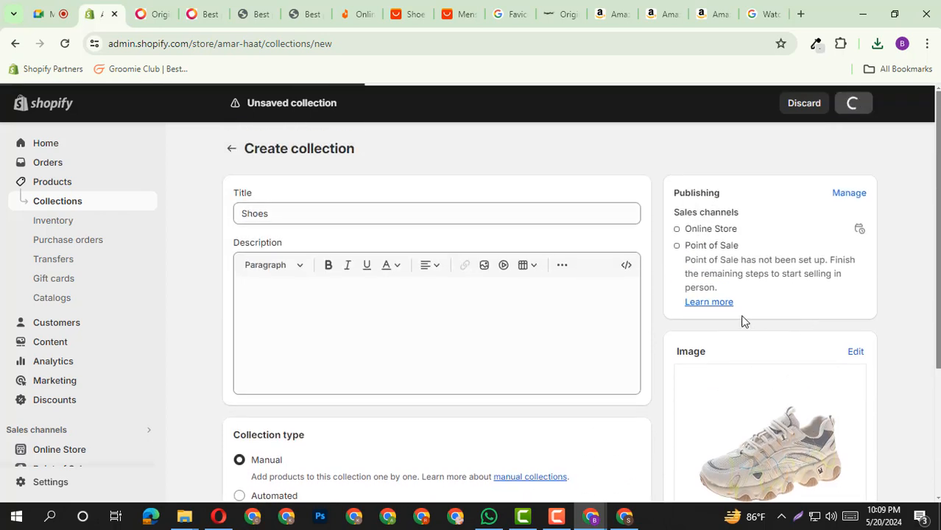
click(234, 148)
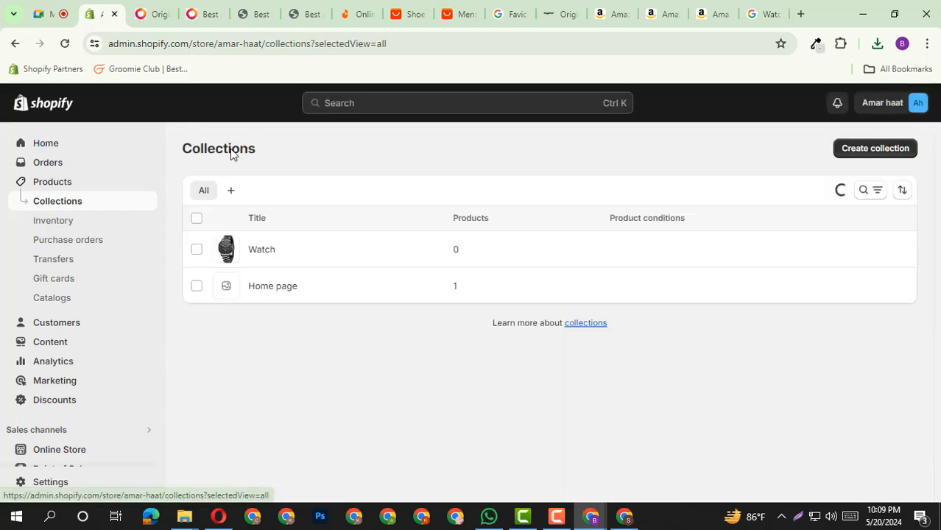
Step: Start a new collection titled Beauty and add sa1.jpg from Downloads as its image
click(880, 150)
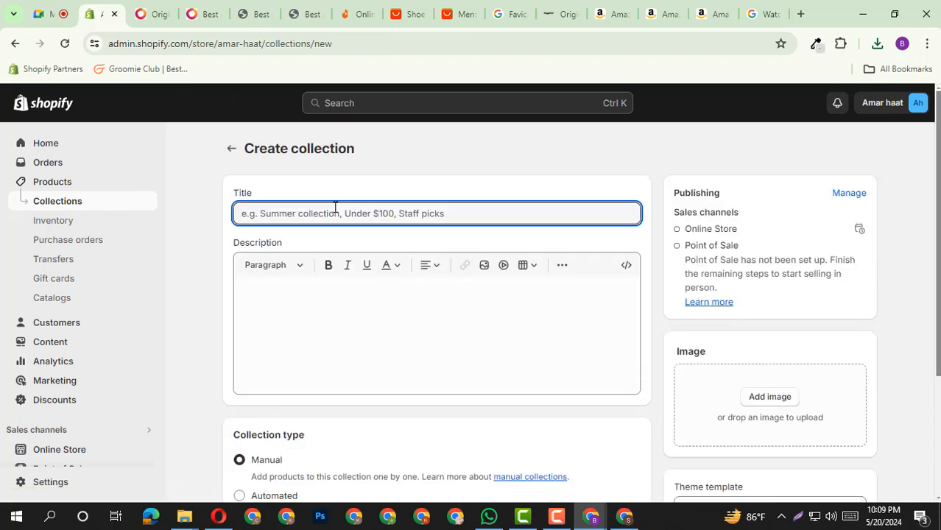
text(be)
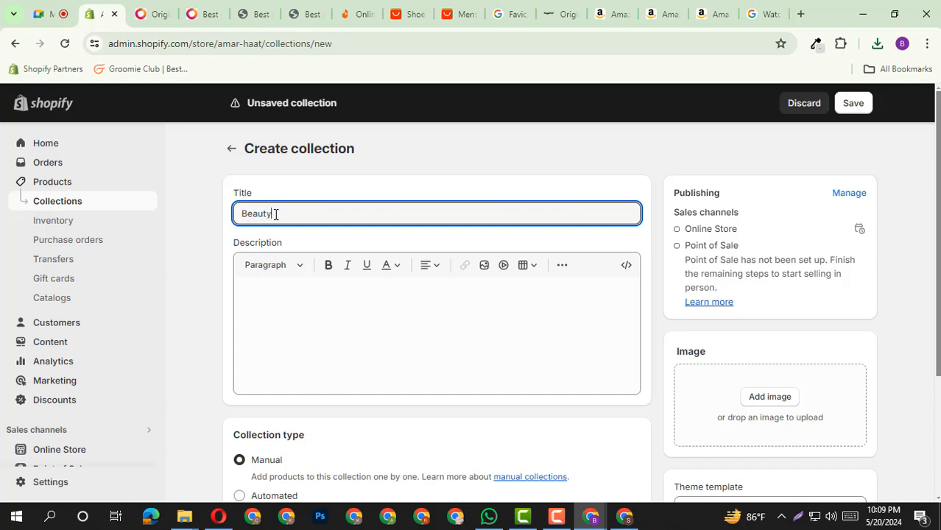
click(770, 397)
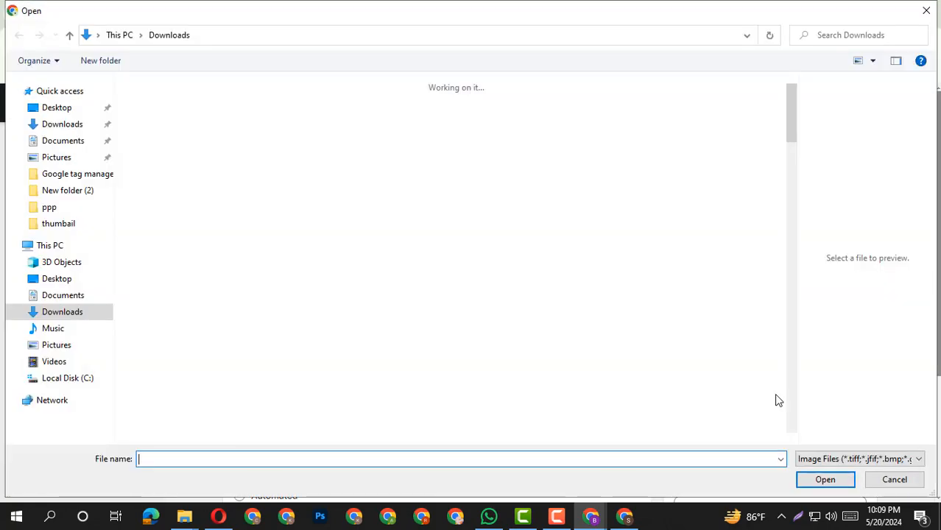
scroll(634, 332, down, 10)
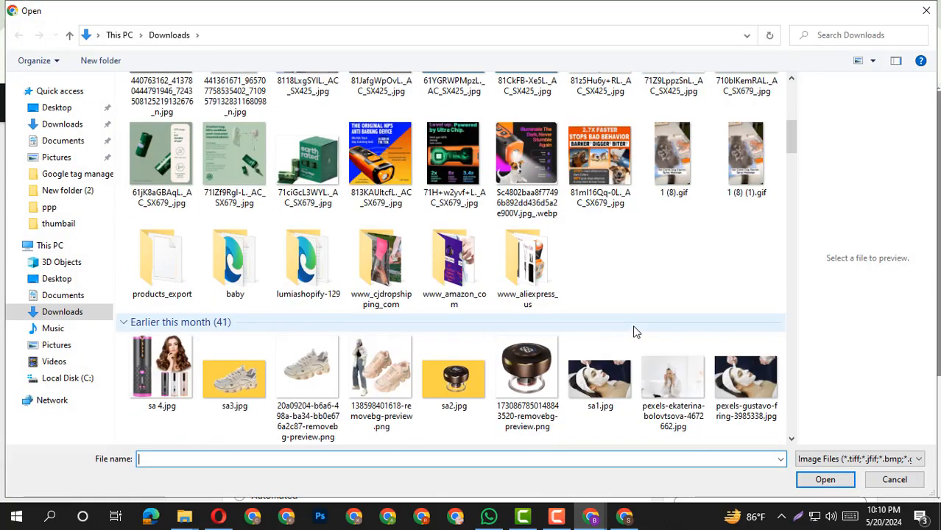
double_click(600, 376)
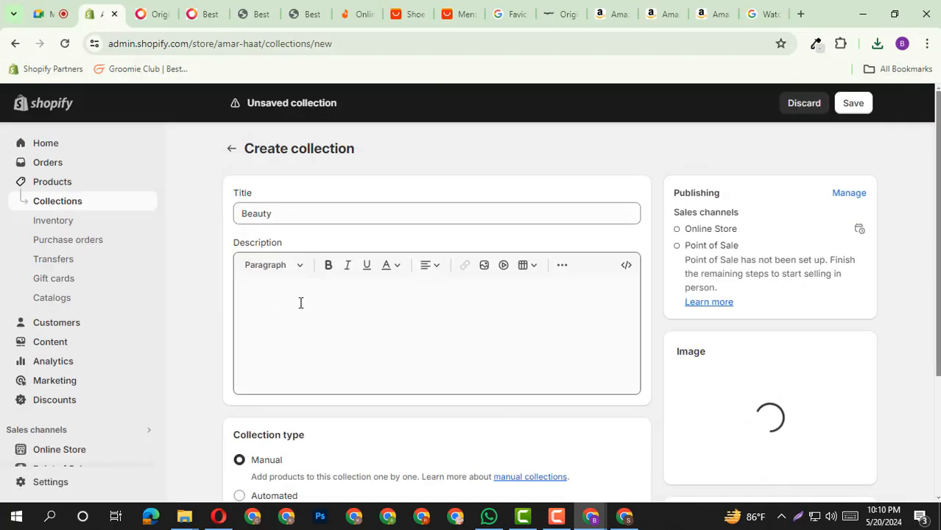
Step: Save the Beauty collection
scroll(309, 327, down, 2)
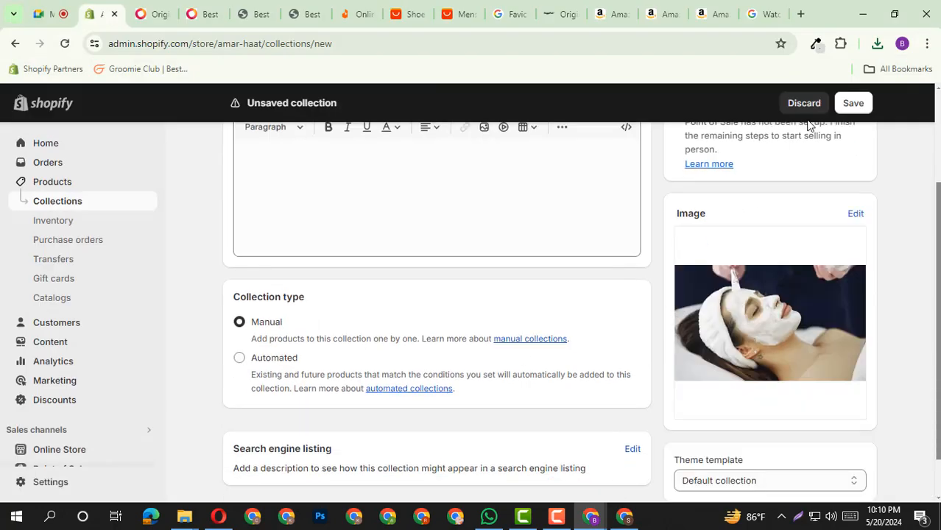
click(848, 103)
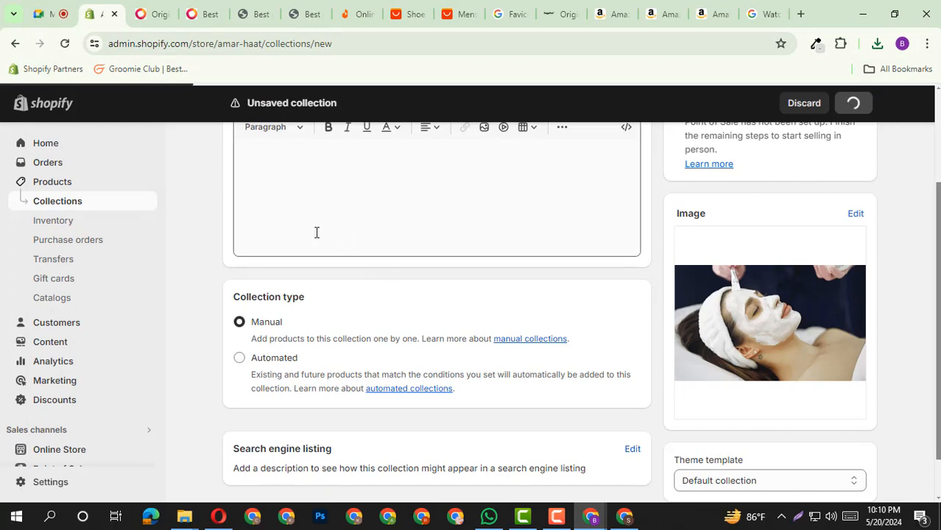
scroll(379, 297, up, 2)
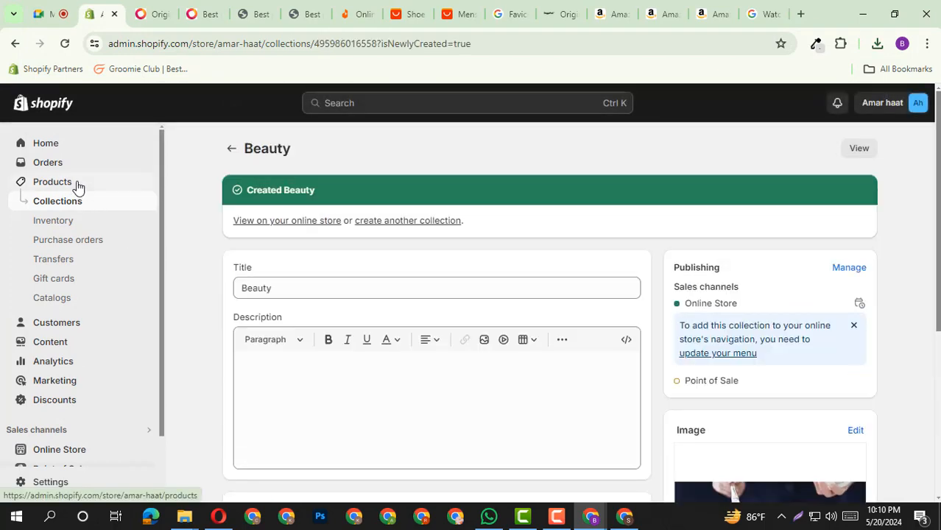
Step: Open the Original DoggoPod Pet Calming Pod product and examine its product organization settings
click(77, 187)
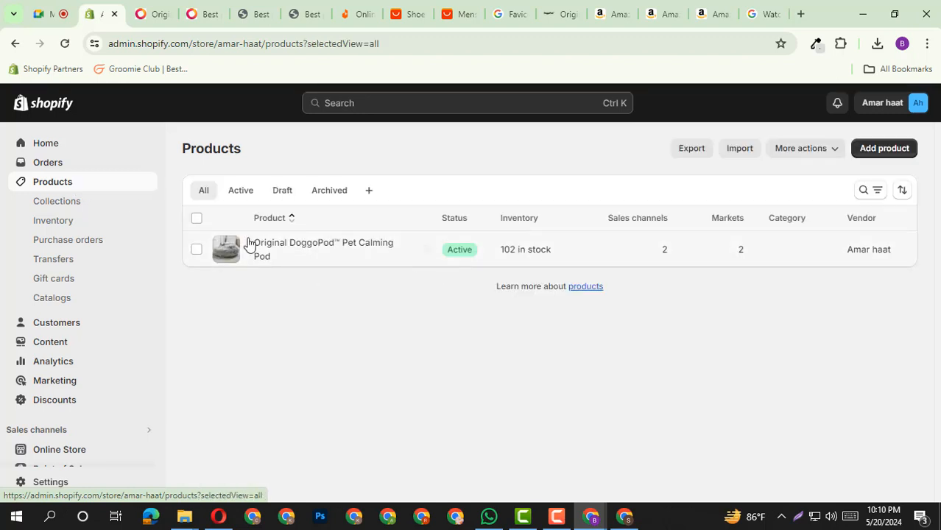
click(308, 254)
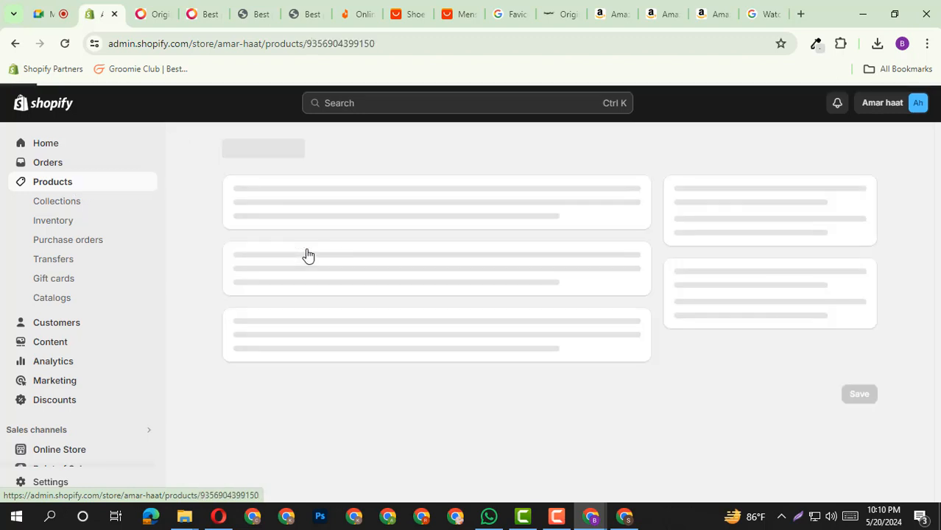
click(15, 43)
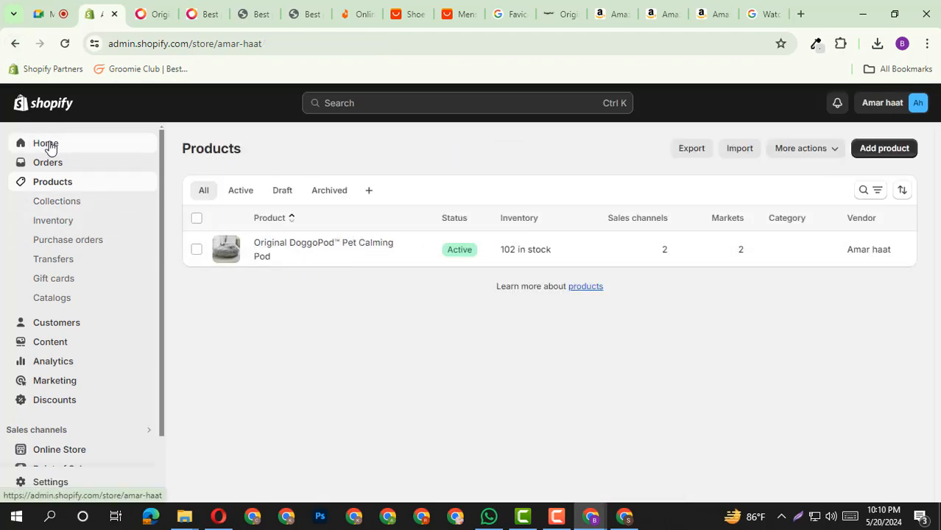
click(49, 143)
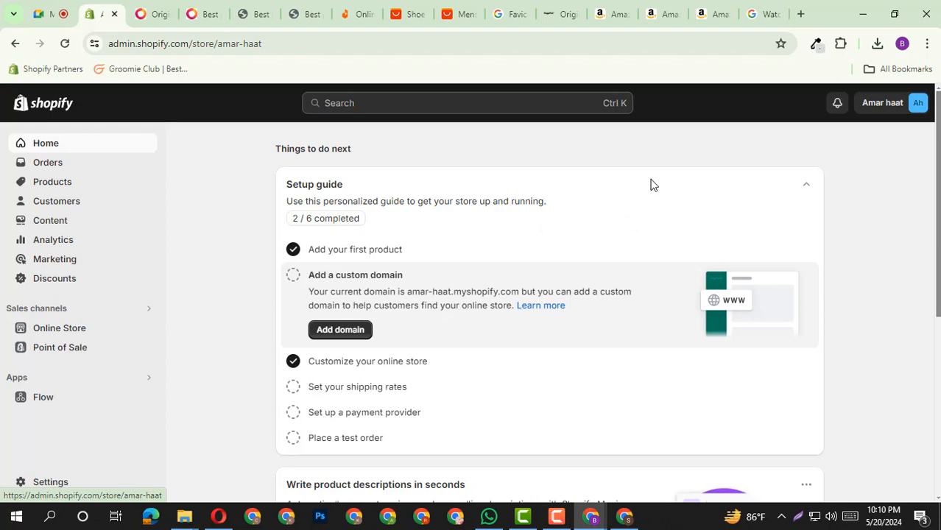
click(51, 186)
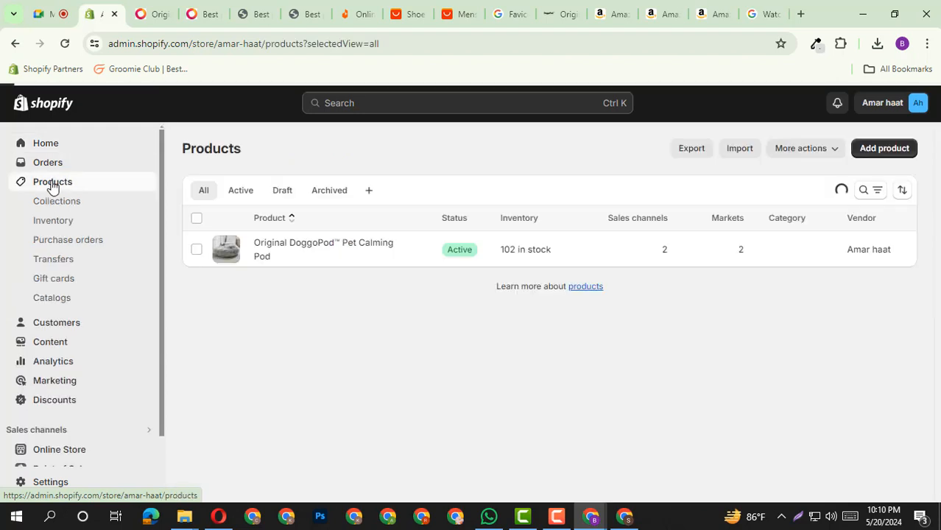
click(304, 245)
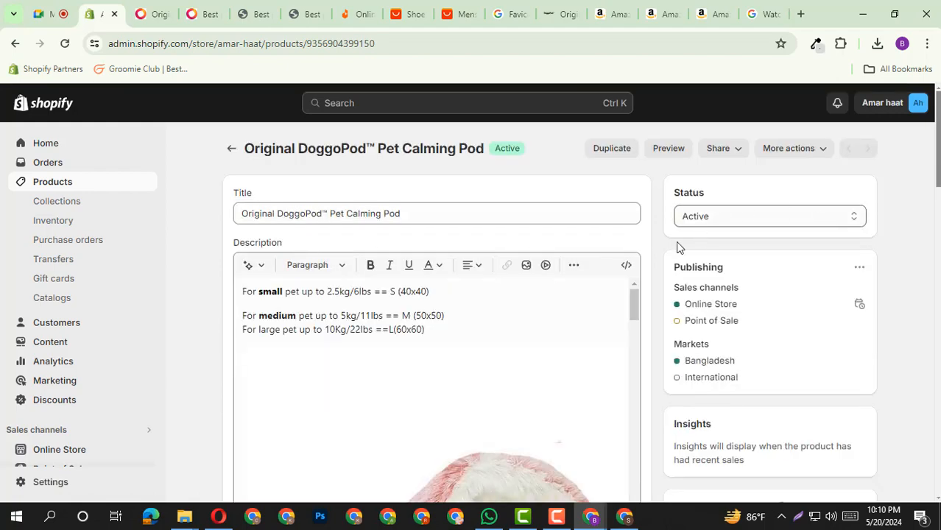
scroll(550, 290, down, 5)
scroll(827, 255, down, 2)
scroll(516, 283, up, 4)
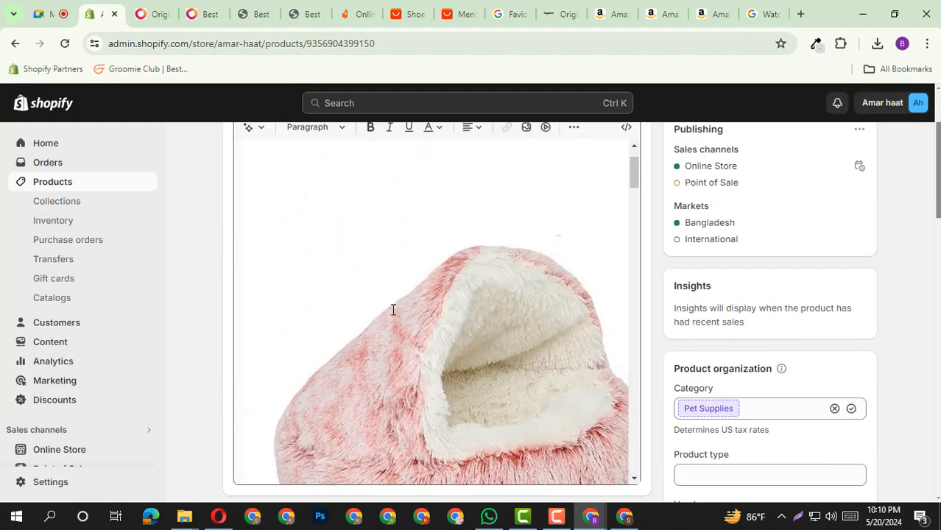
scroll(614, 357, up, 5)
scroll(826, 266, down, 7)
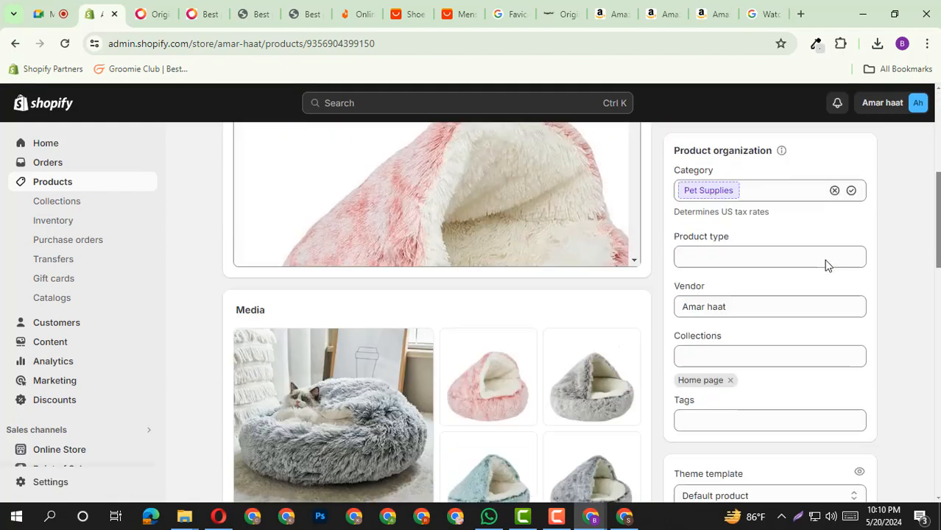
scroll(825, 265, down, 1)
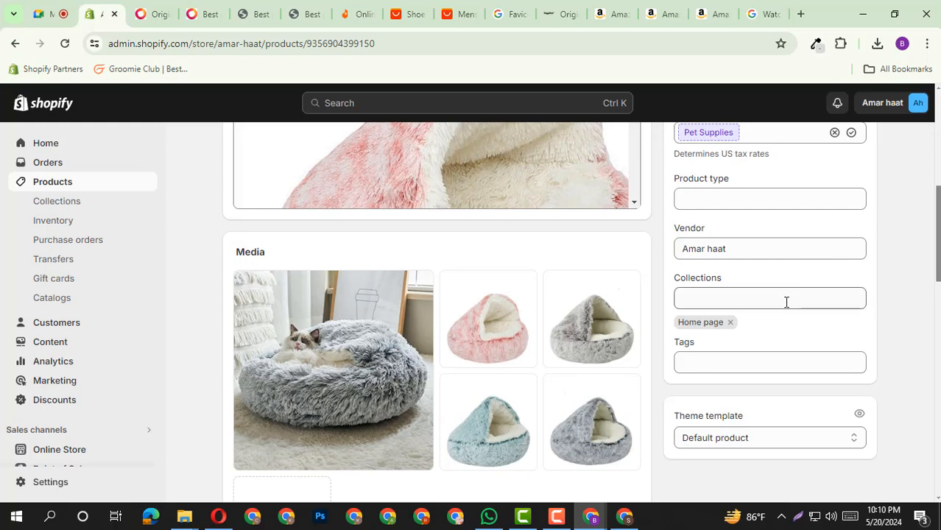
Step: Remove the Home page collection from the DoggoPod product, check the available collections, and leave for the Collections list without saving
click(689, 298)
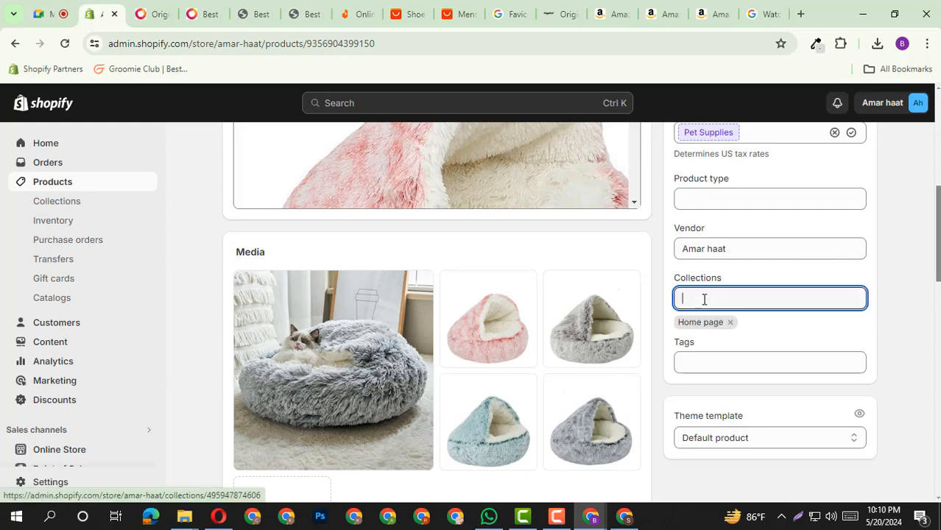
click(886, 288)
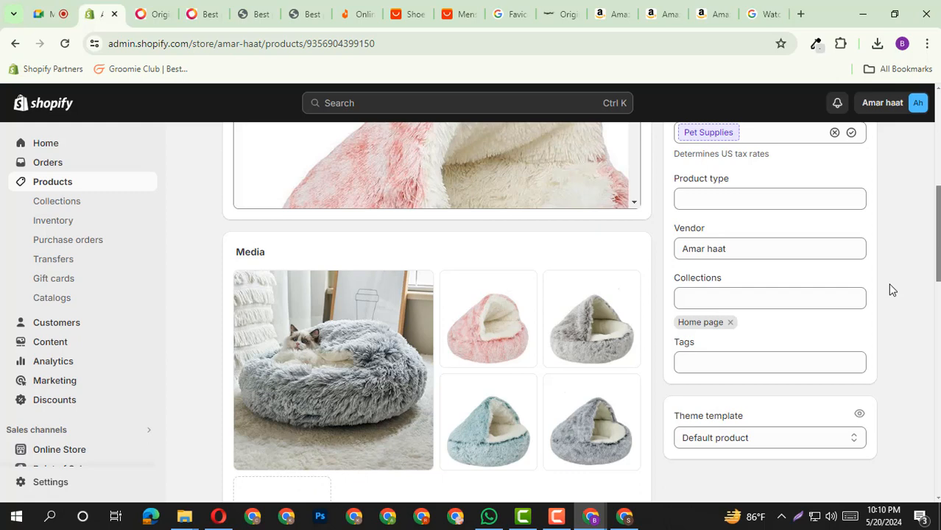
click(731, 322)
click(732, 304)
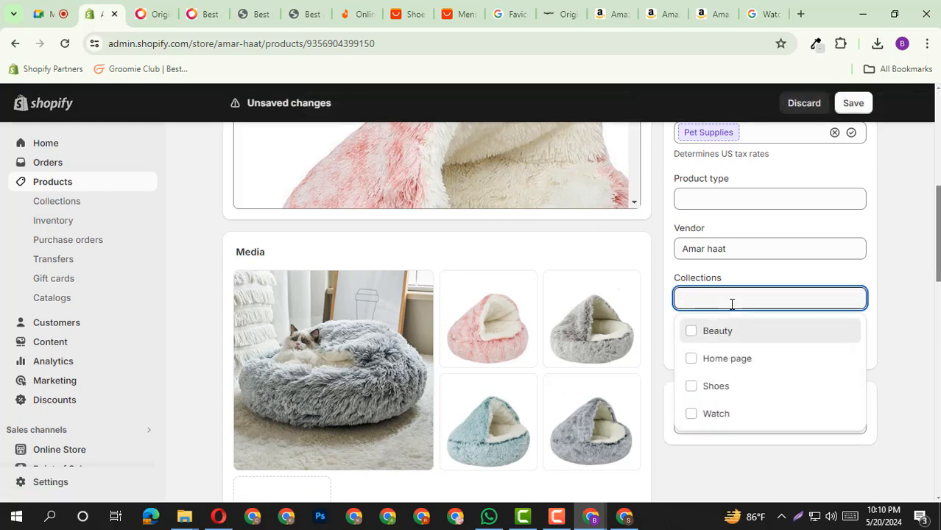
click(74, 201)
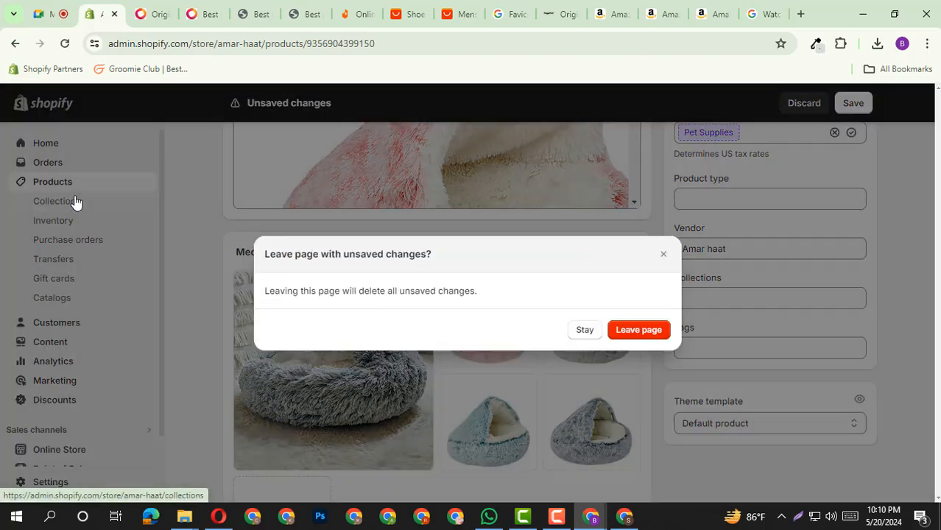
click(628, 331)
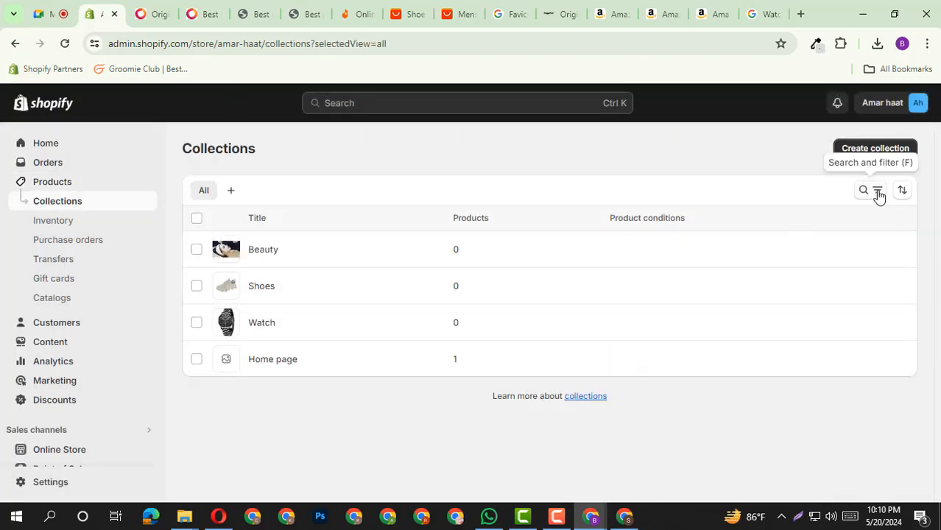
Step: Start a new collection titled Pet Supplier and add giphy_4_480x480.webp from Downloads as its image
click(872, 147)
click(333, 217)
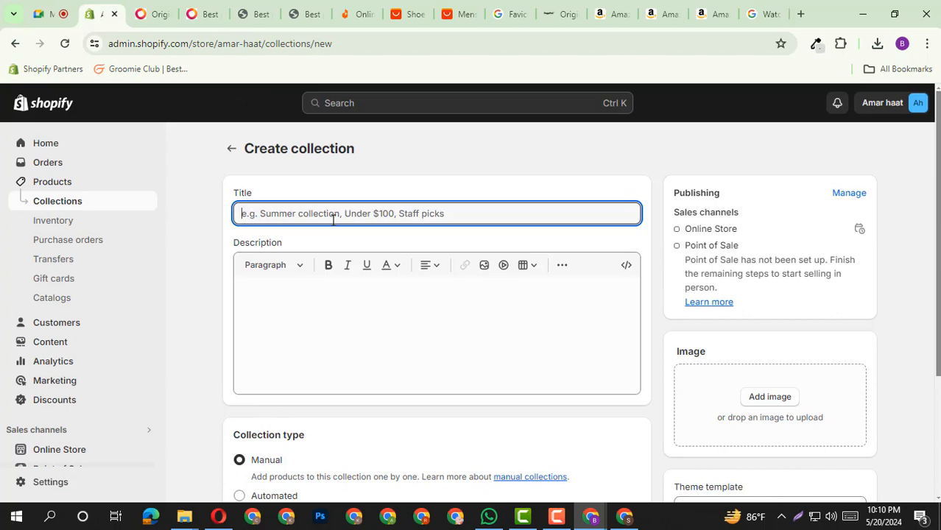
text(Pet Supplier)
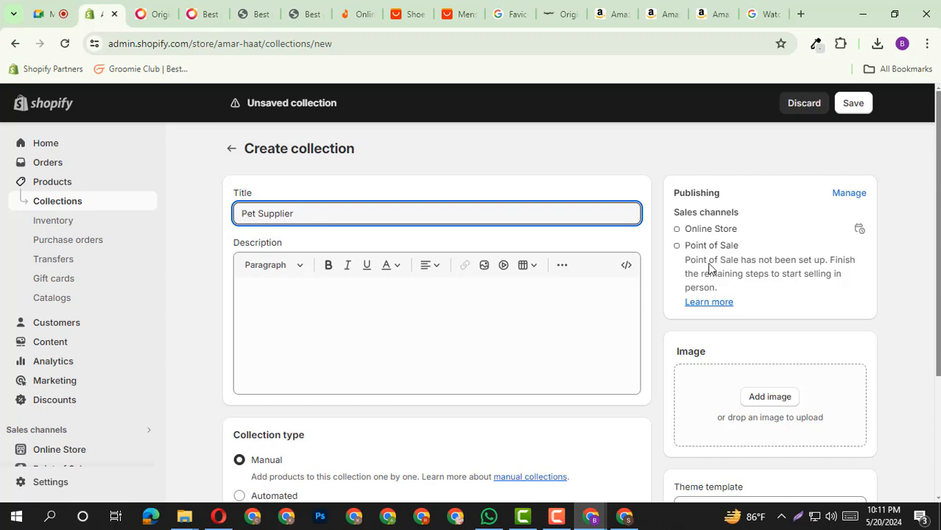
click(789, 417)
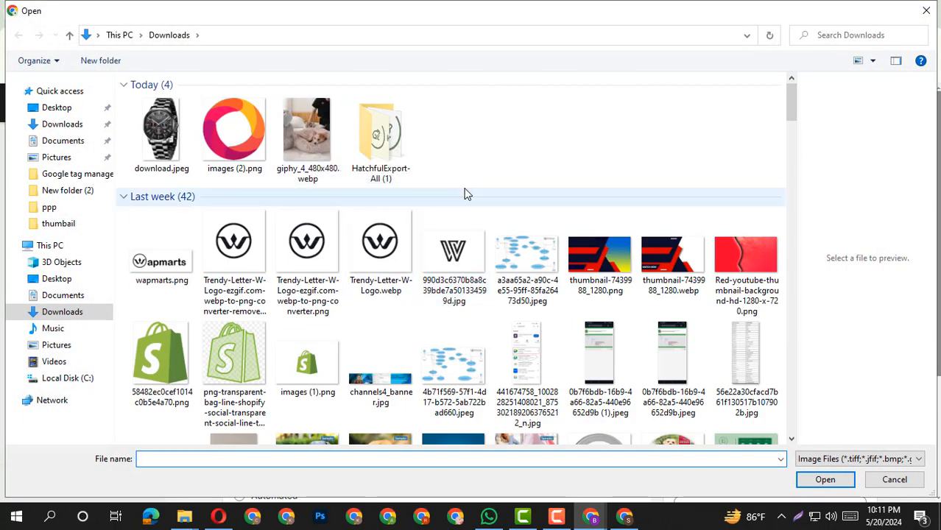
double_click(332, 132)
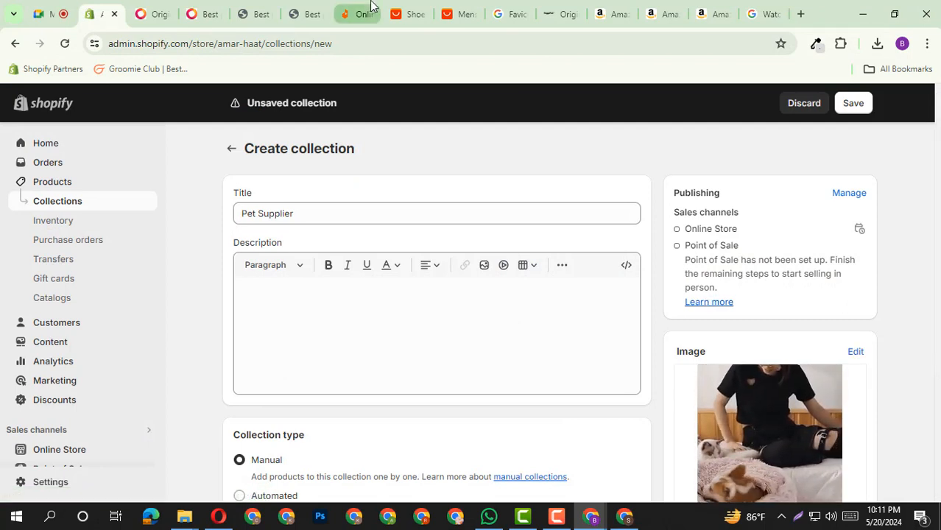
Step: Save the Pet Supplier collection, return to the Collections list and reload it
click(853, 104)
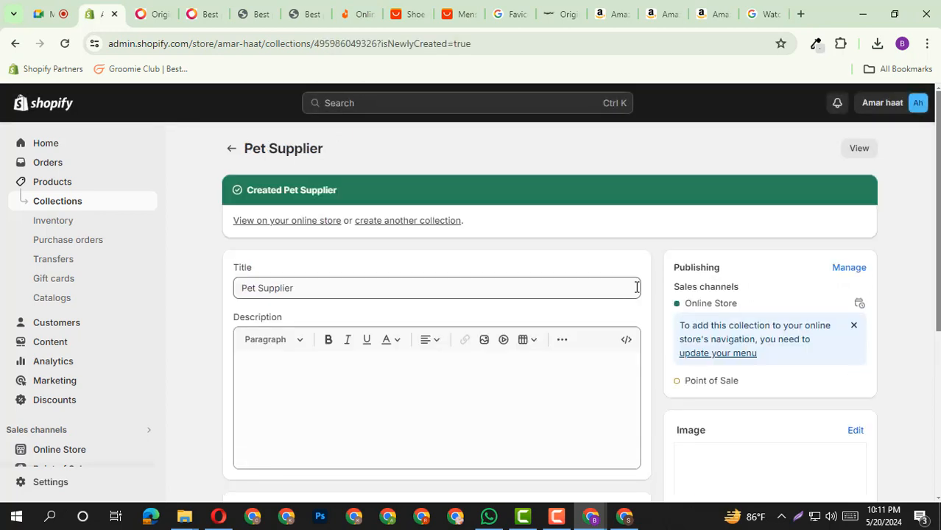
click(232, 148)
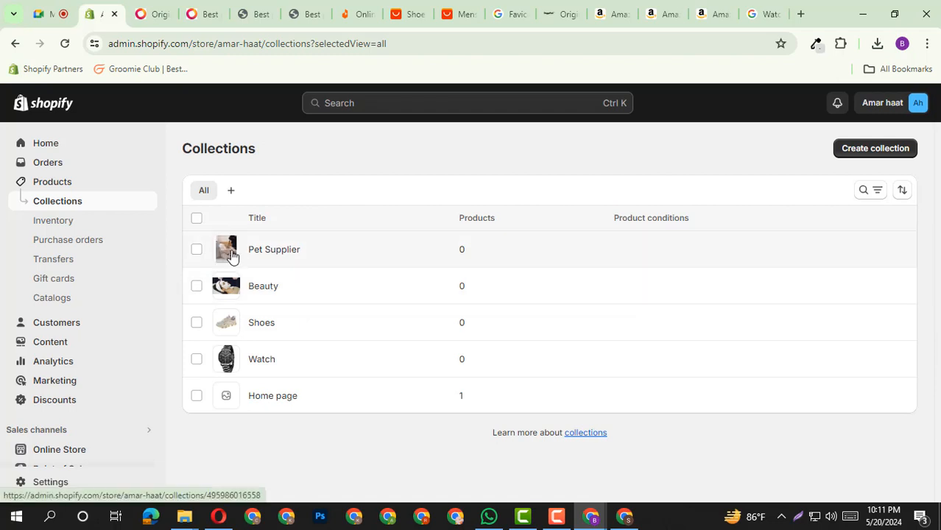
click(65, 44)
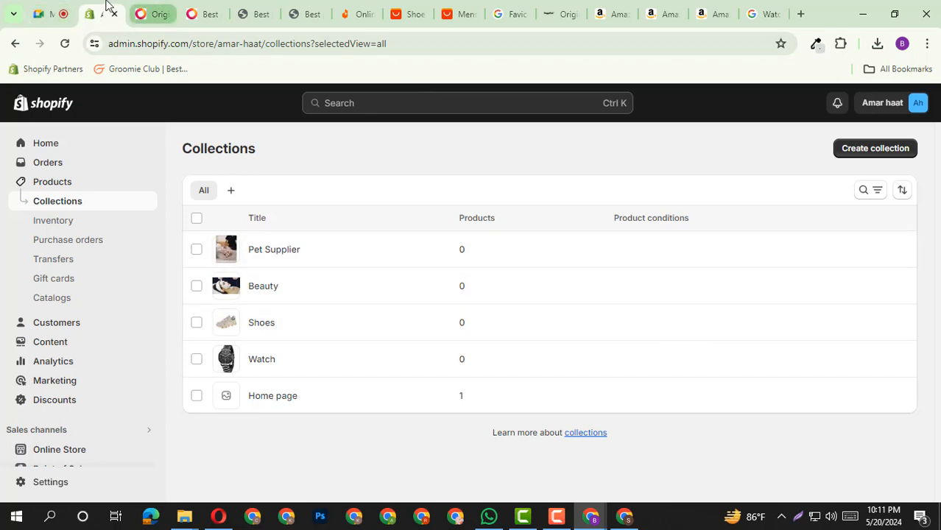
Step: Replace the Home page collection of the Original DoggoPod Pet Calming Pod product with Pet Supplier and save the product
click(49, 185)
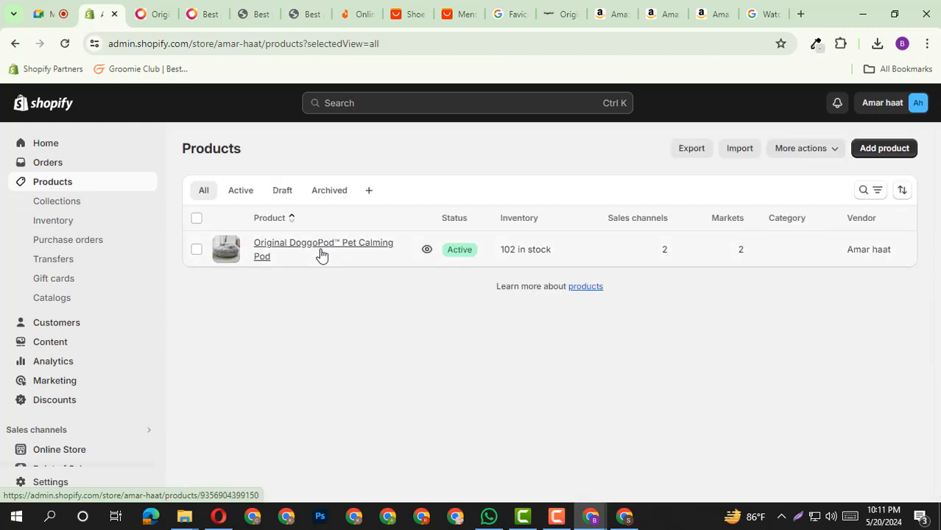
click(319, 250)
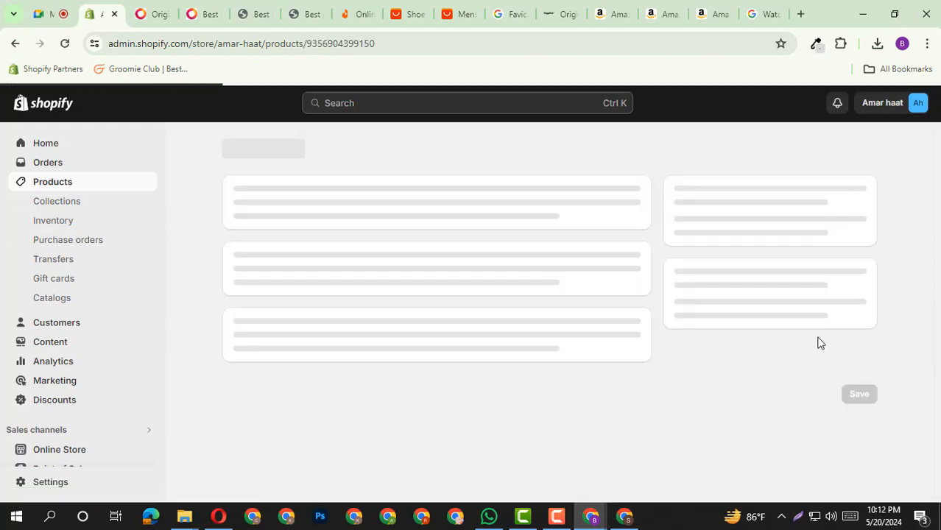
scroll(819, 343, down, 5)
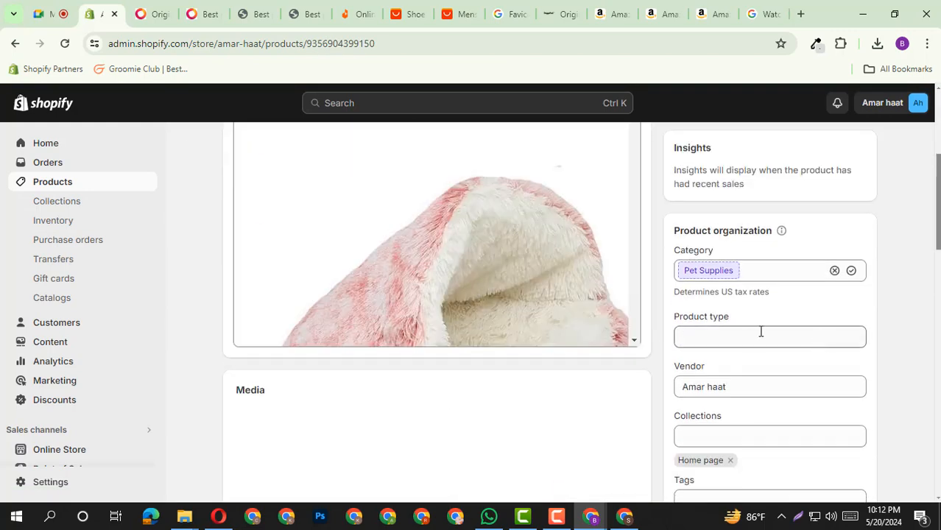
scroll(781, 338, down, 3)
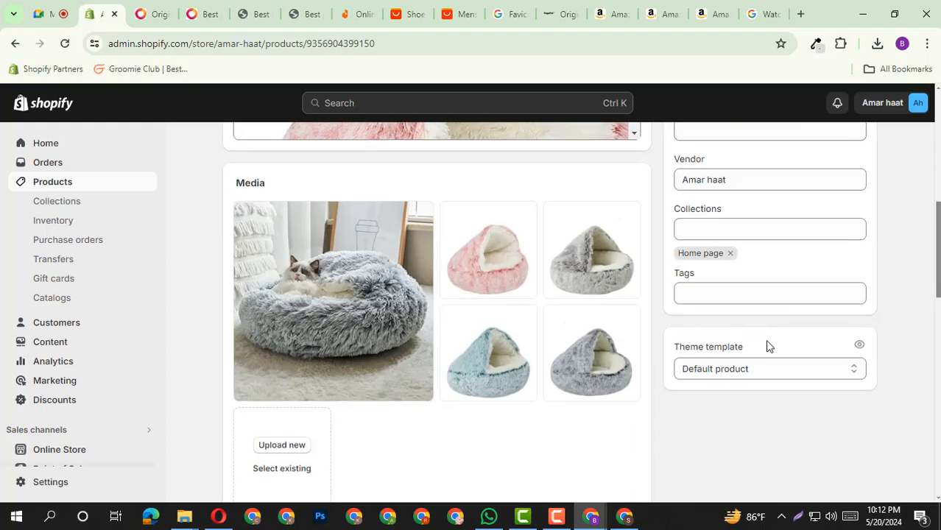
click(731, 254)
click(726, 230)
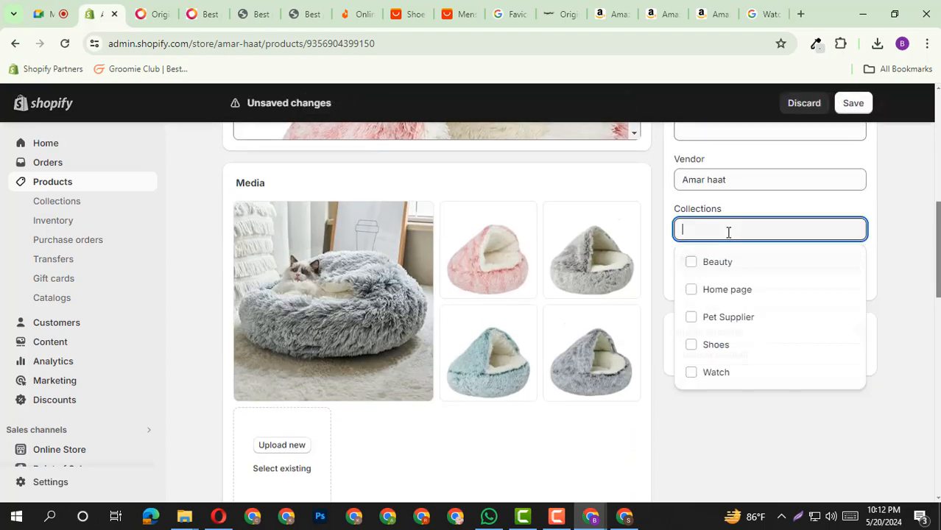
click(707, 318)
click(852, 102)
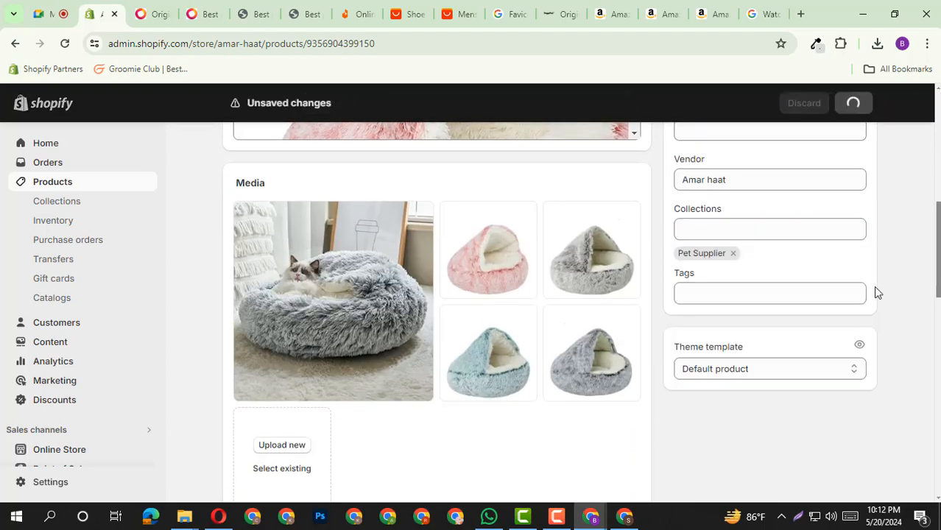
click(708, 294)
scroll(856, 350, up, 5)
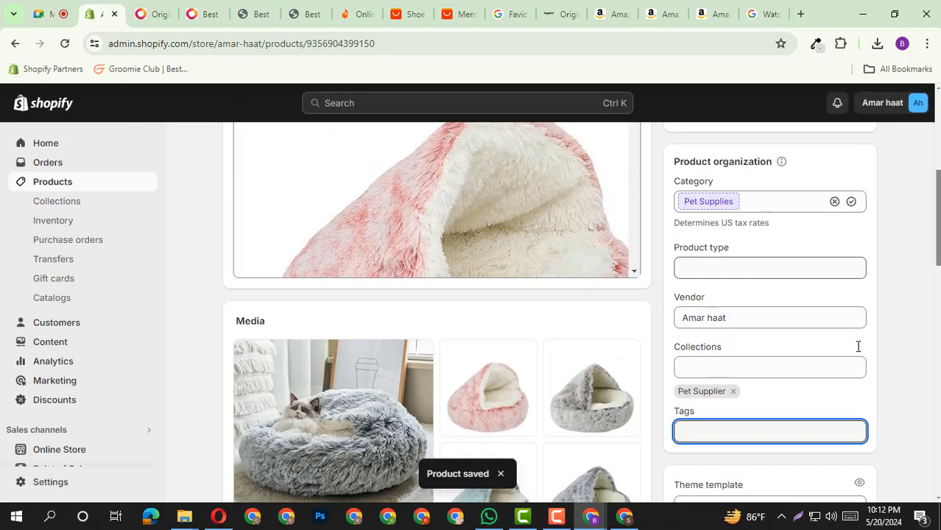
scroll(855, 346, up, 1)
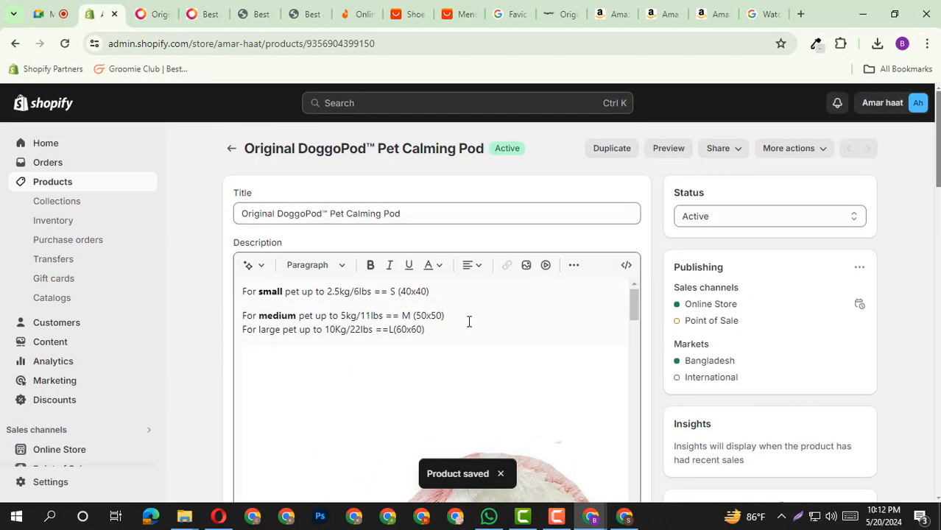
scroll(470, 321, down, 3)
scroll(470, 321, up, 3)
scroll(469, 321, down, 3)
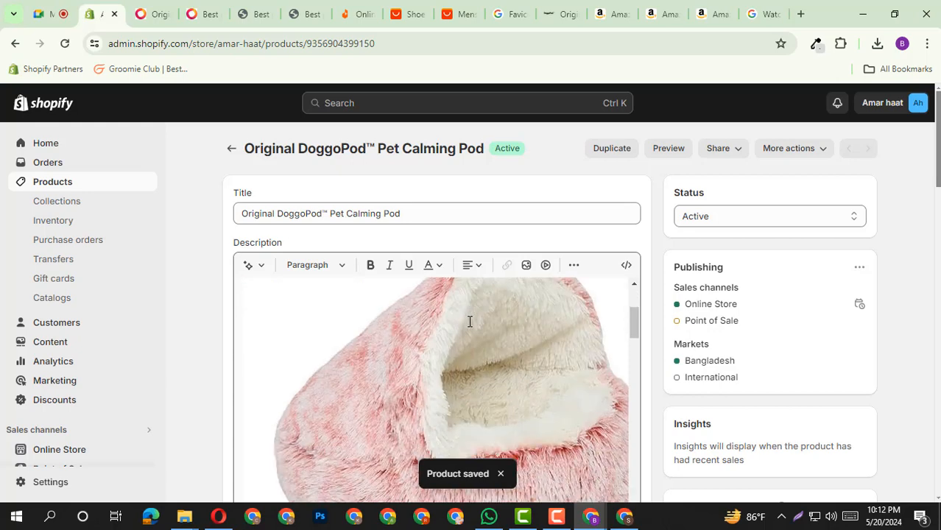
Step: Switch to the storefront preview's home page and search the store for "pe"
click(155, 14)
click(140, 157)
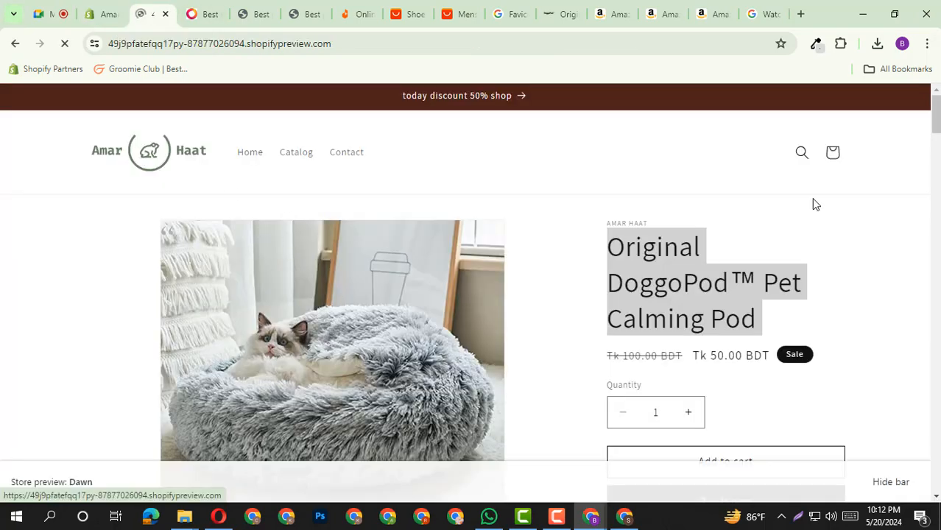
click(804, 153)
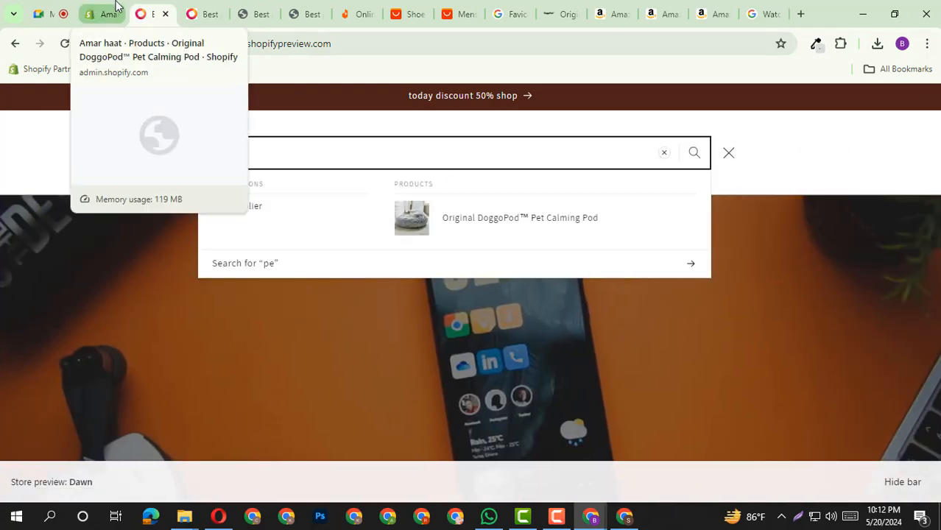
Step: Return to the DoggoPod product in the admin and add the tags pet, pet product and pet bed
click(115, 6)
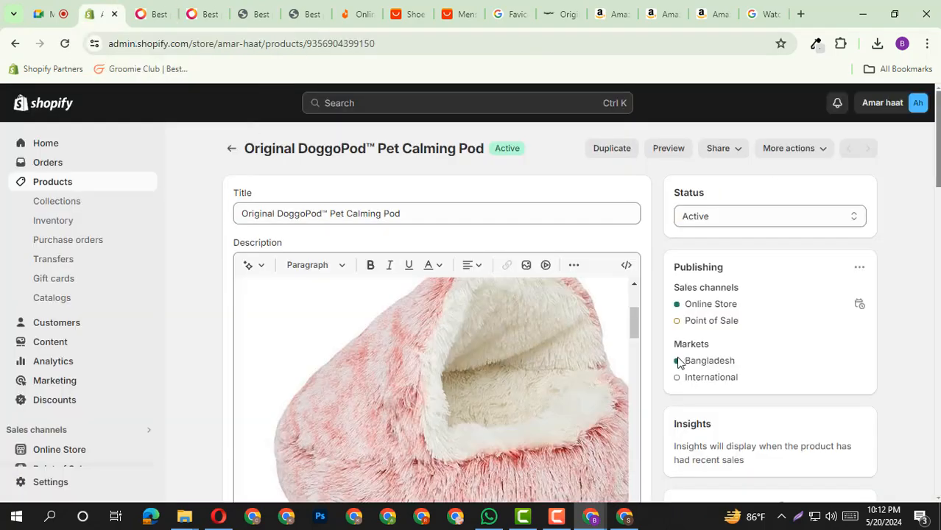
scroll(810, 416, down, 6)
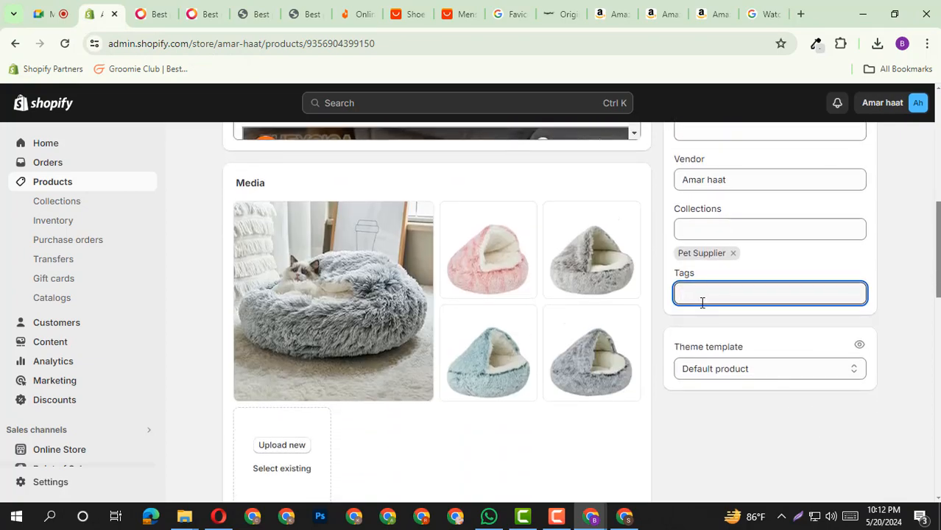
text(pet)
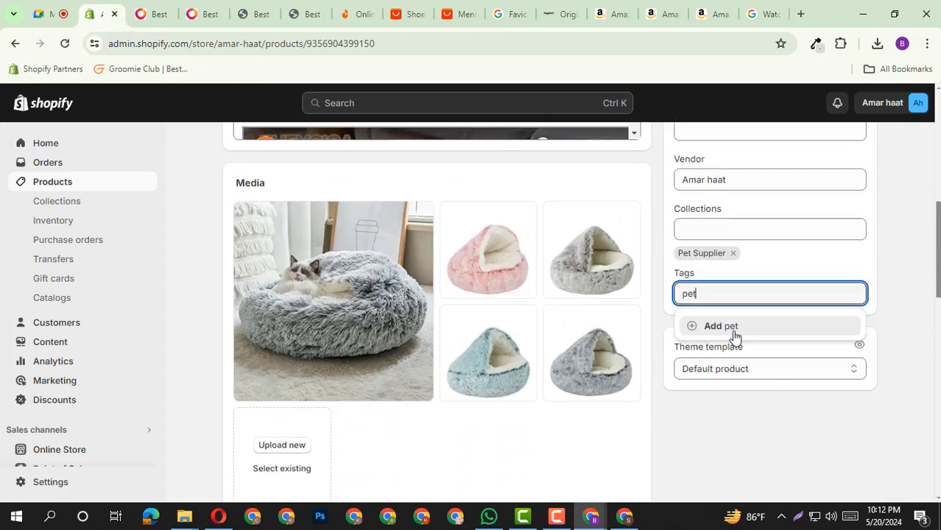
click(734, 336)
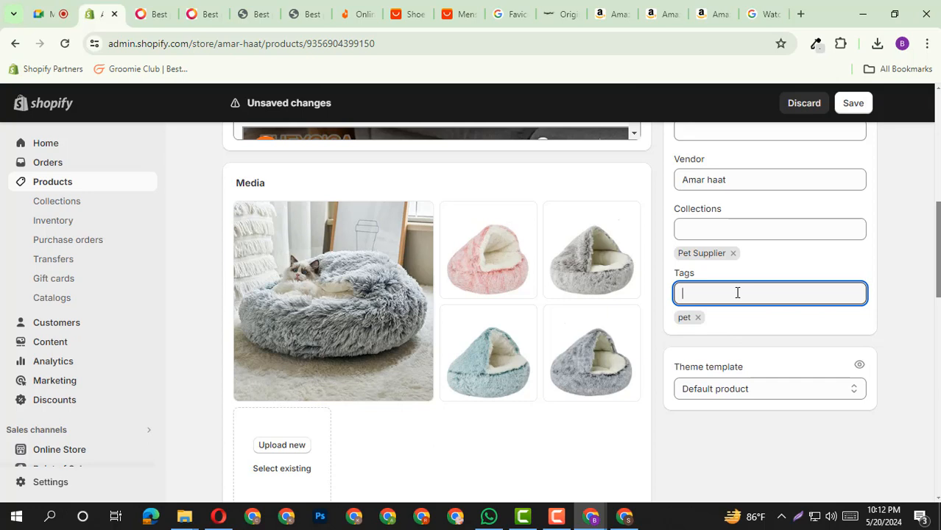
text(pet p)
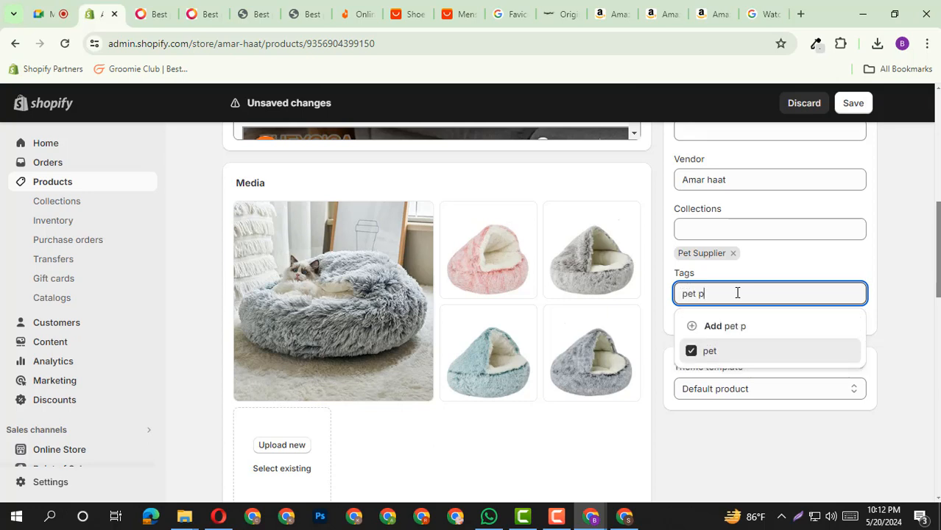
text(roduct)
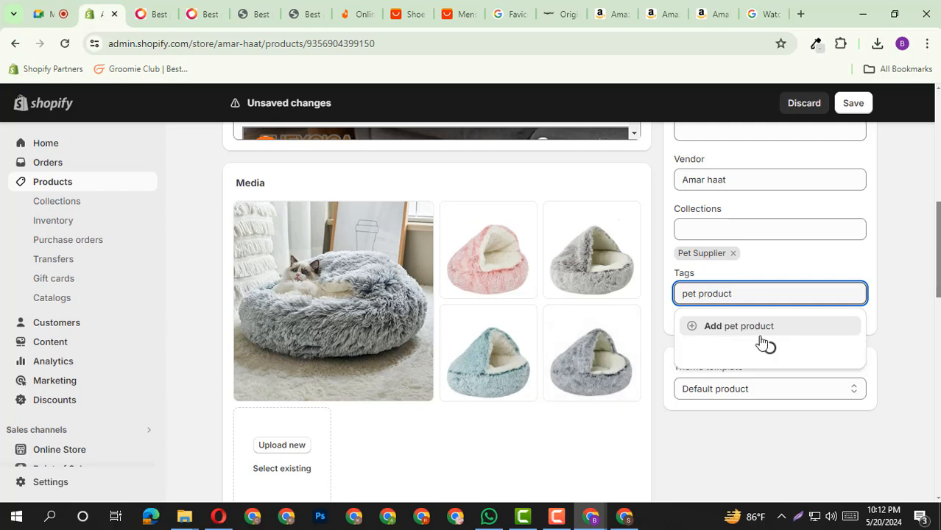
click(760, 335)
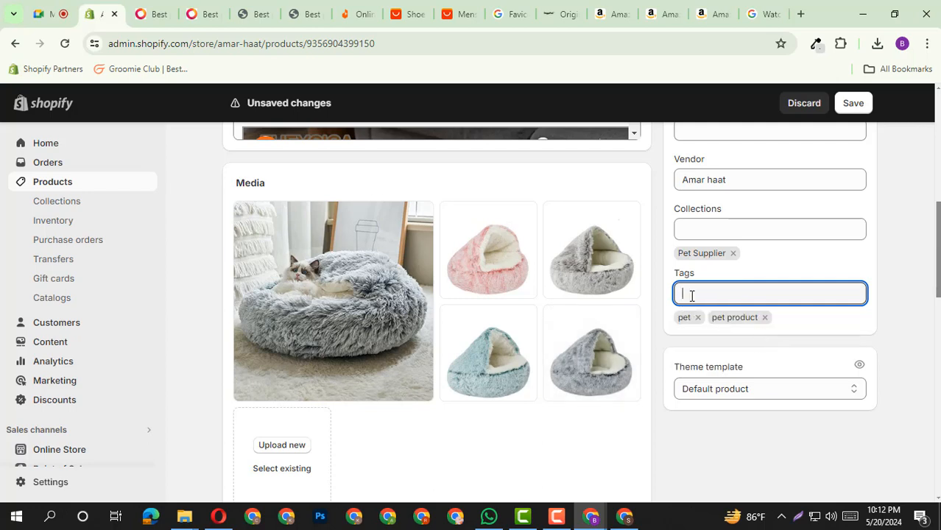
text(pet bed)
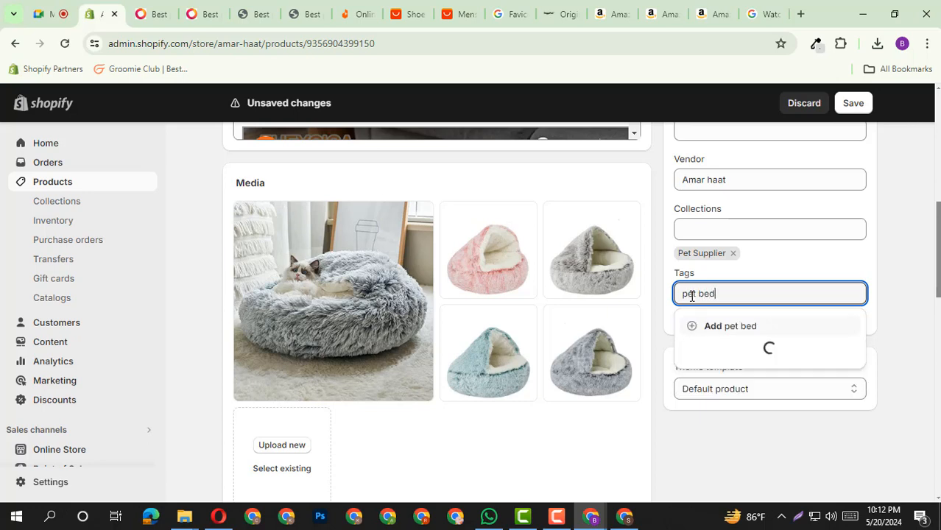
click(729, 328)
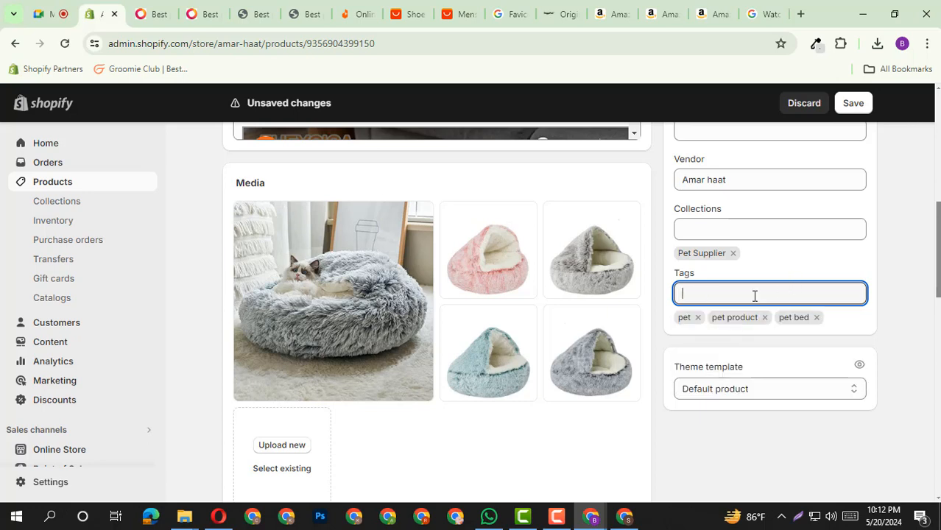
Step: Add the tag cozy pet bed to the DoggoPod product and save the product
scroll(882, 390, up, 3)
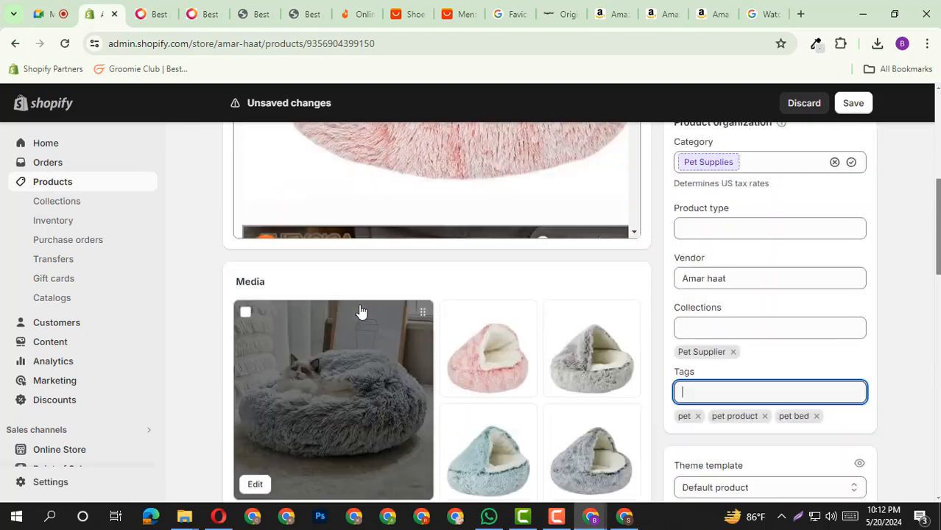
scroll(361, 310, down, 1)
text(cp)
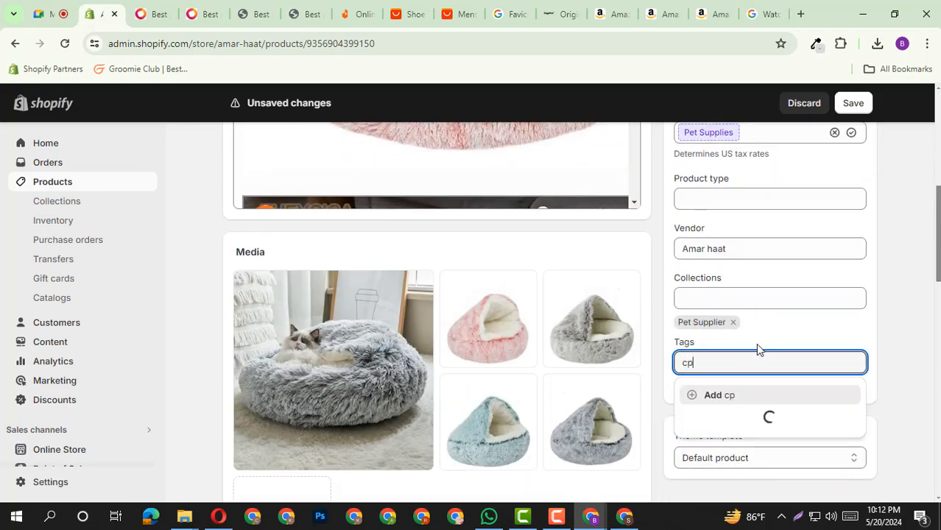
key(BackSpace)
text(ozy pet be)
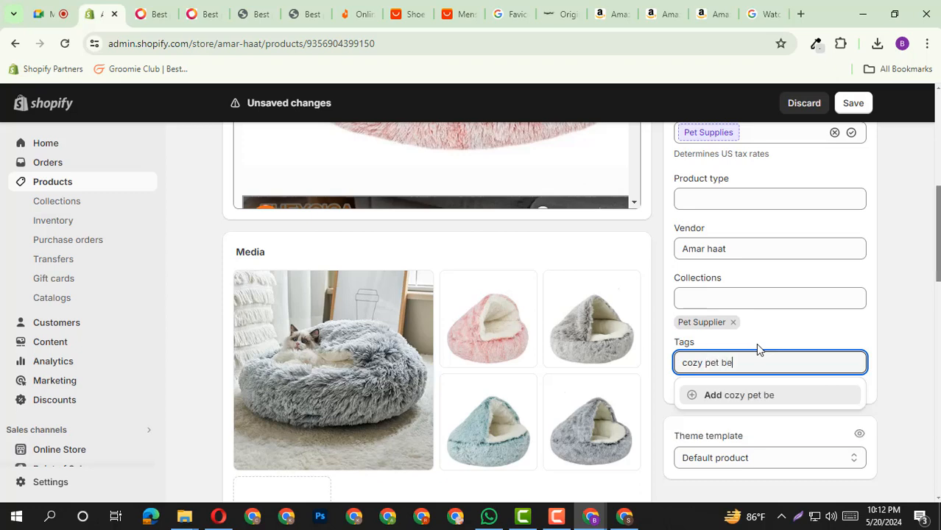
text(d)
click(761, 396)
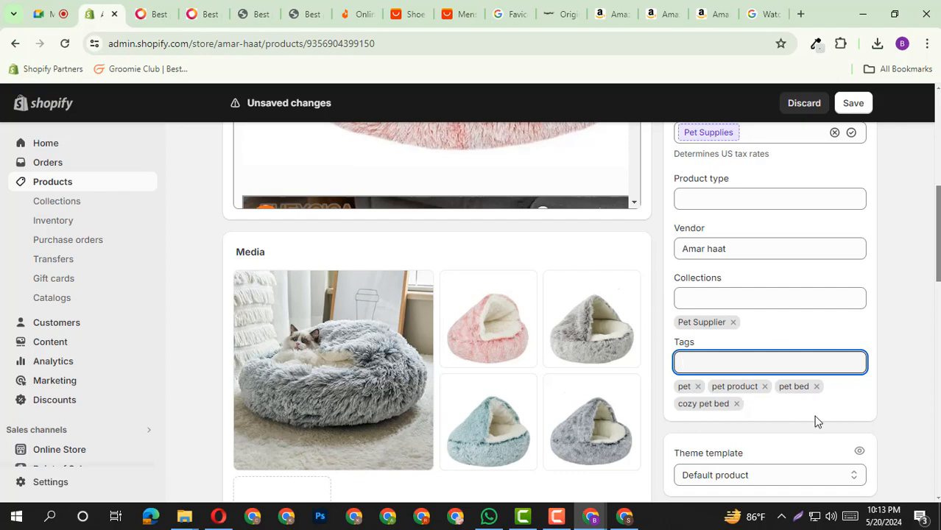
scroll(805, 399, up, 6)
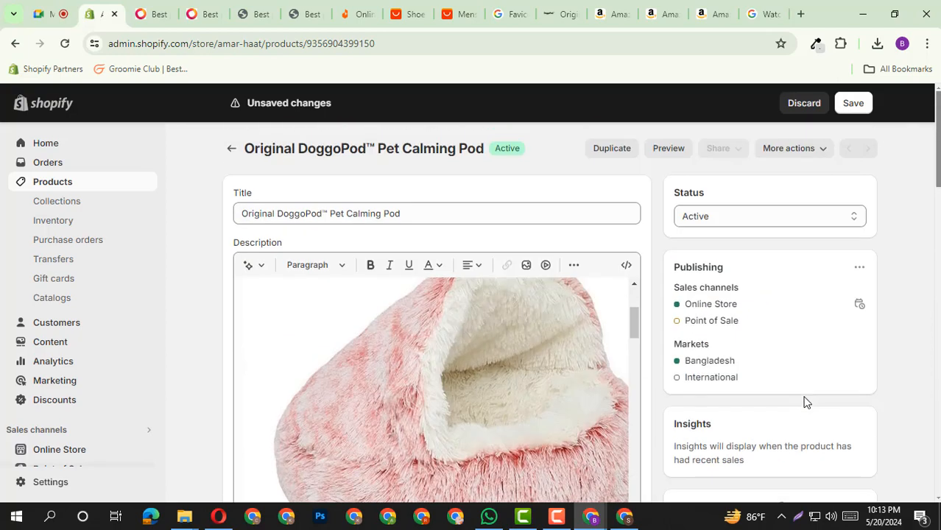
scroll(805, 397, down, 5)
click(855, 103)
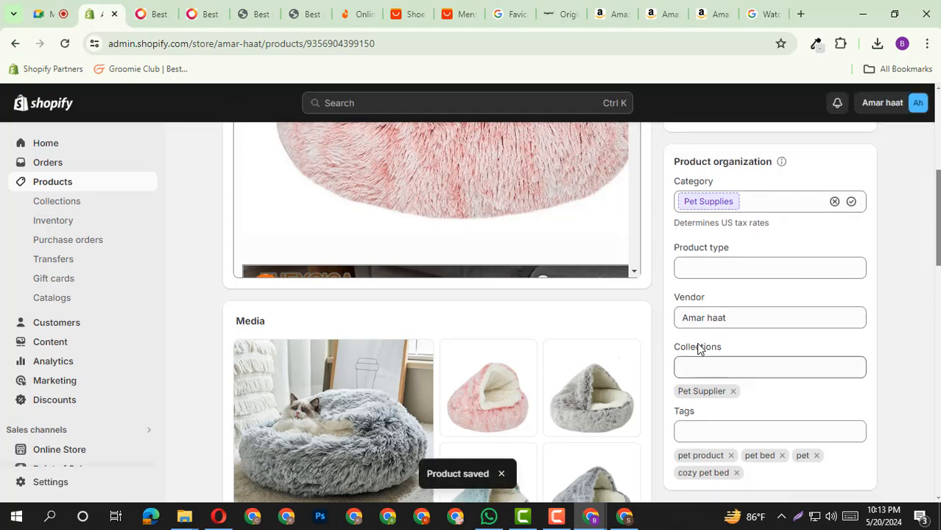
Step: Go back to the Products list, launch the DoggoPod storefront preview, and reopen the product in the admin
scroll(696, 352, up, 5)
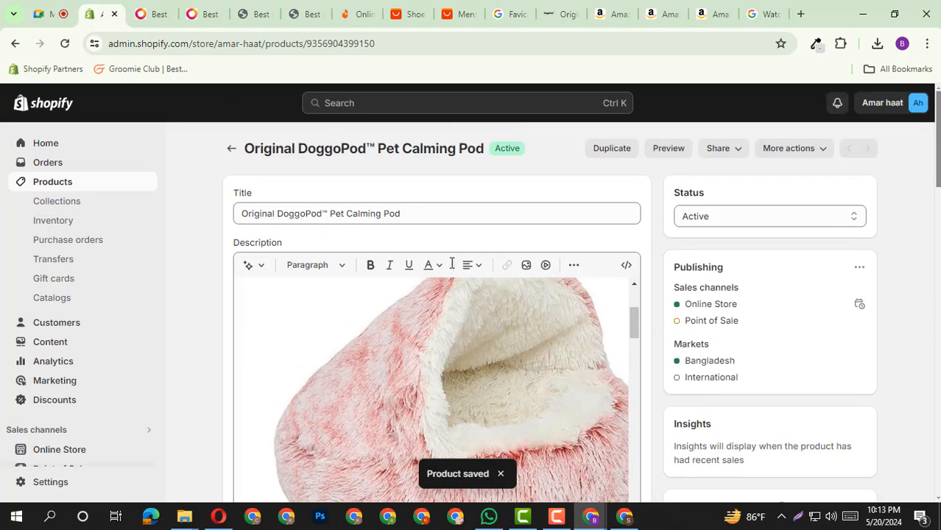
click(232, 148)
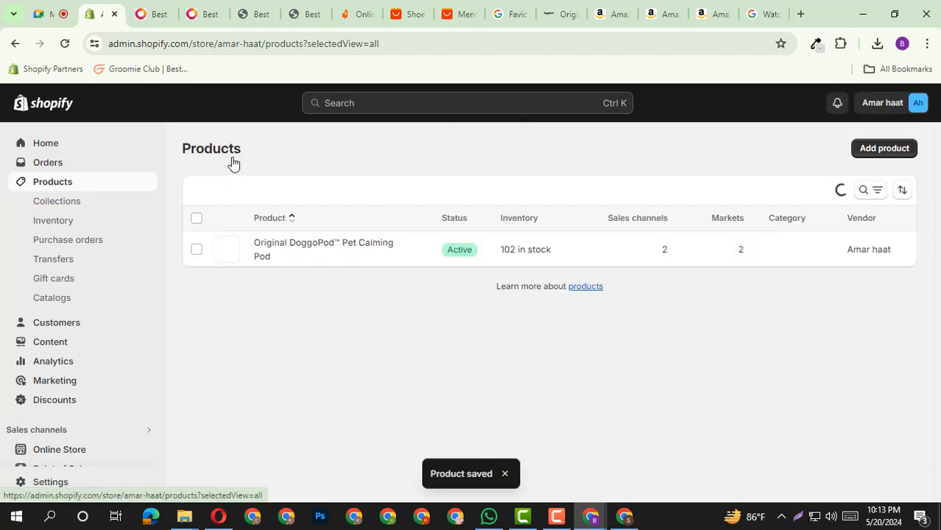
mouse_move(385, 255)
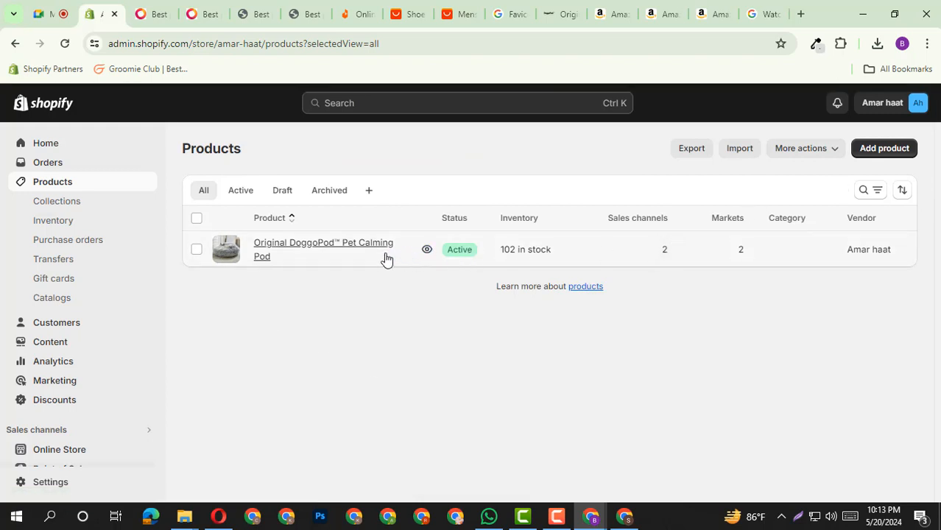
click(427, 250)
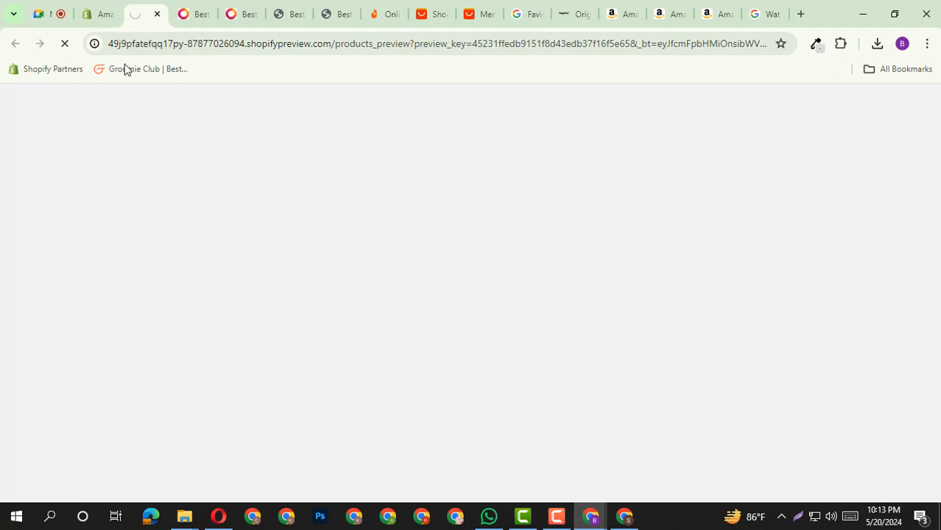
click(99, 13)
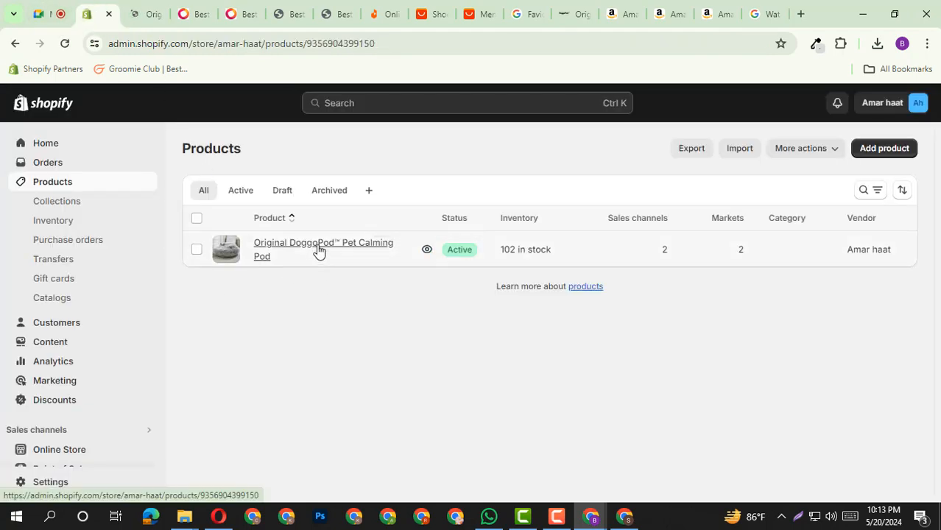
click(319, 249)
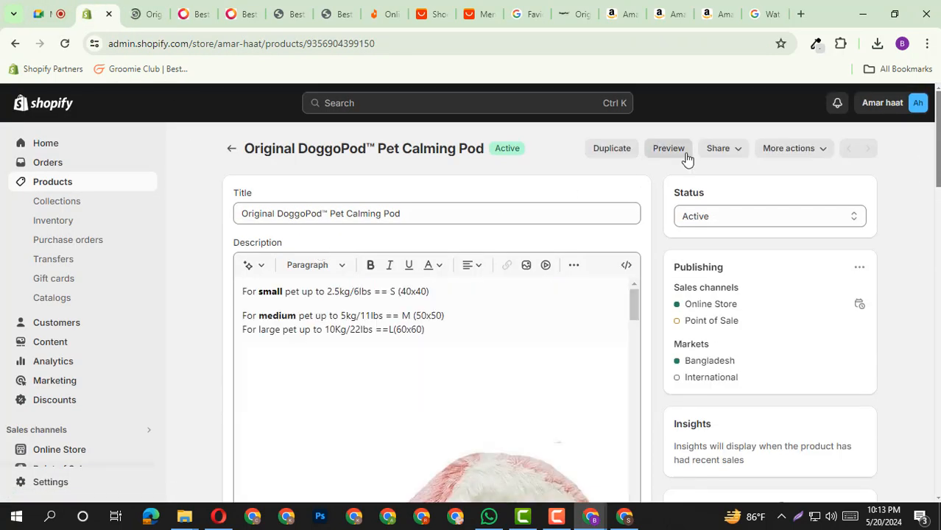
Step: Close the leftover storefront and nearby browser tabs and view the DoggoPod product's storefront preview
click(196, 13)
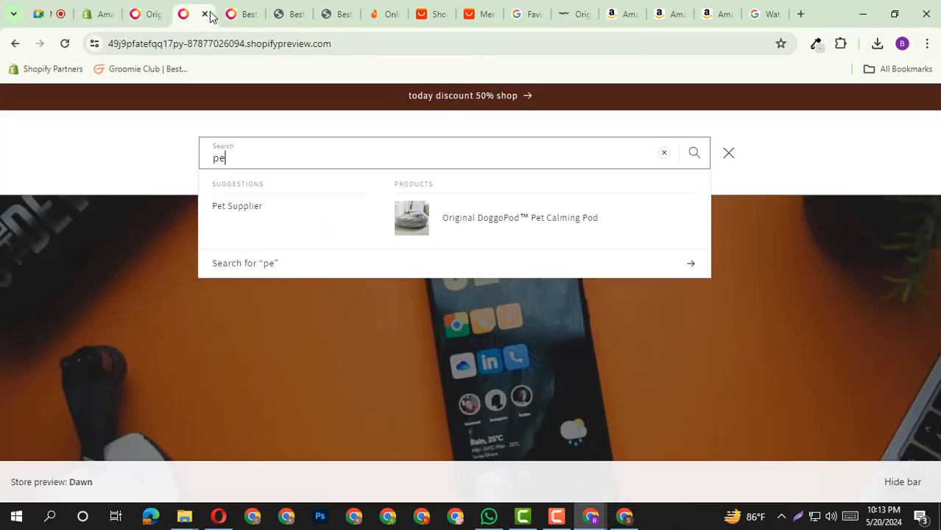
click(206, 15)
click(206, 15)
click(206, 16)
click(206, 16)
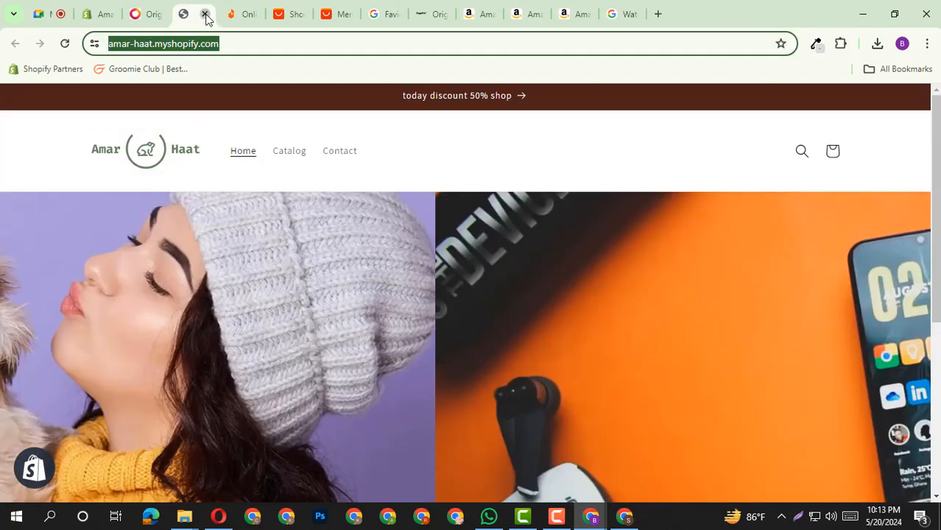
click(206, 16)
click(146, 14)
scroll(736, 361, down, 2)
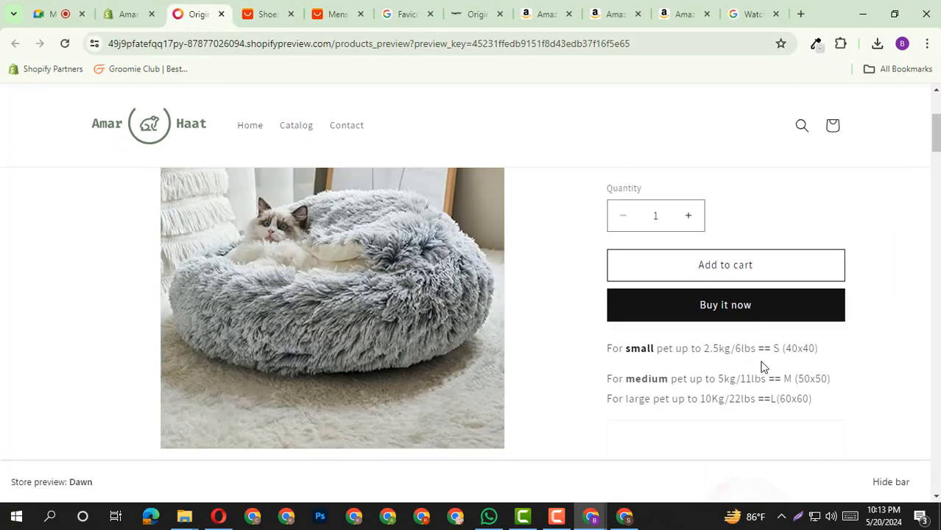
Step: Go to the storefront home page, look it over, and search the store for pet bed
scroll(742, 352, up, 2)
drag(604, 243, 773, 369)
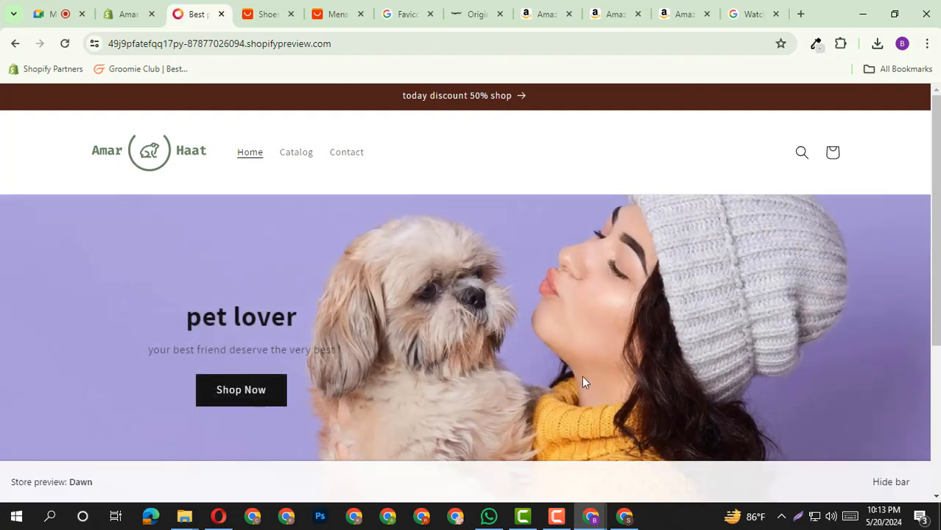
scroll(582, 376, down, 3)
scroll(586, 371, up, 2)
scroll(587, 371, up, 1)
click(801, 152)
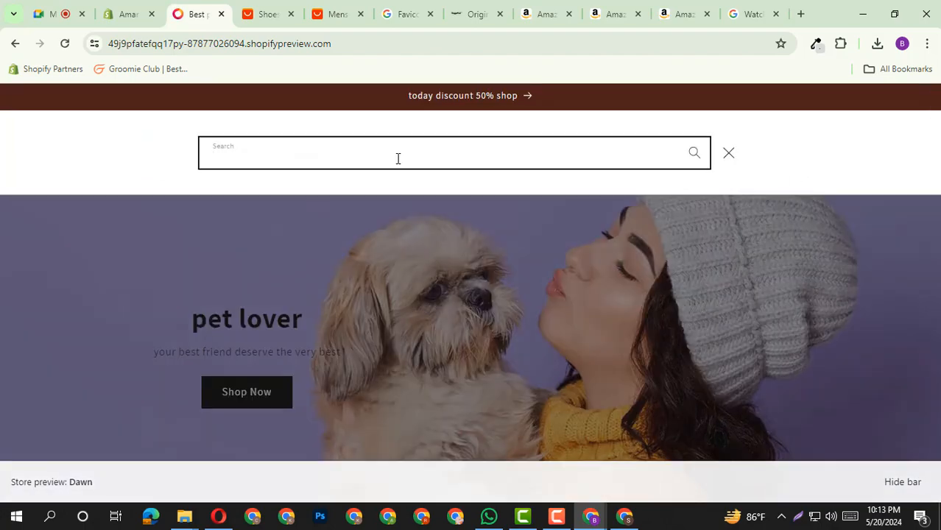
text(pet bed)
key(Return)
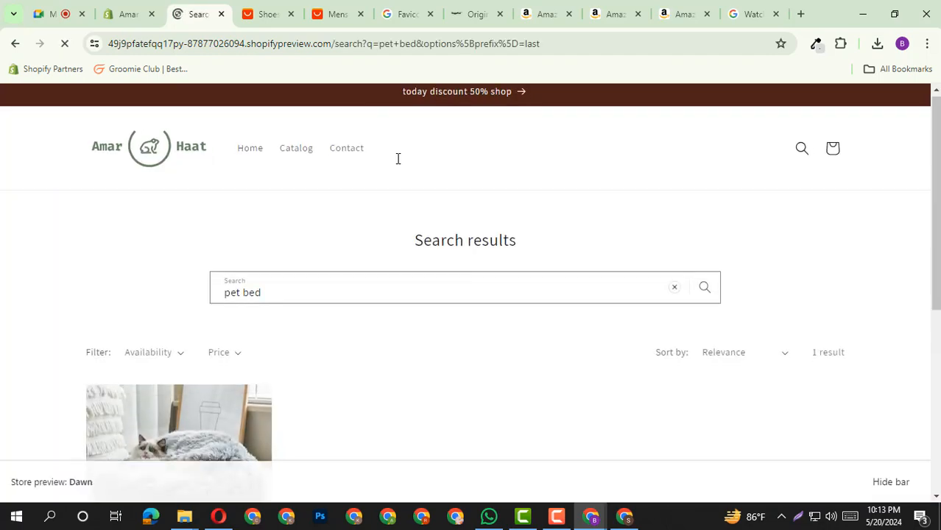
Step: Open the DoggoPod product from the pet bed search results and look over its page
scroll(279, 269, down, 2)
scroll(268, 243, up, 2)
scroll(265, 237, down, 4)
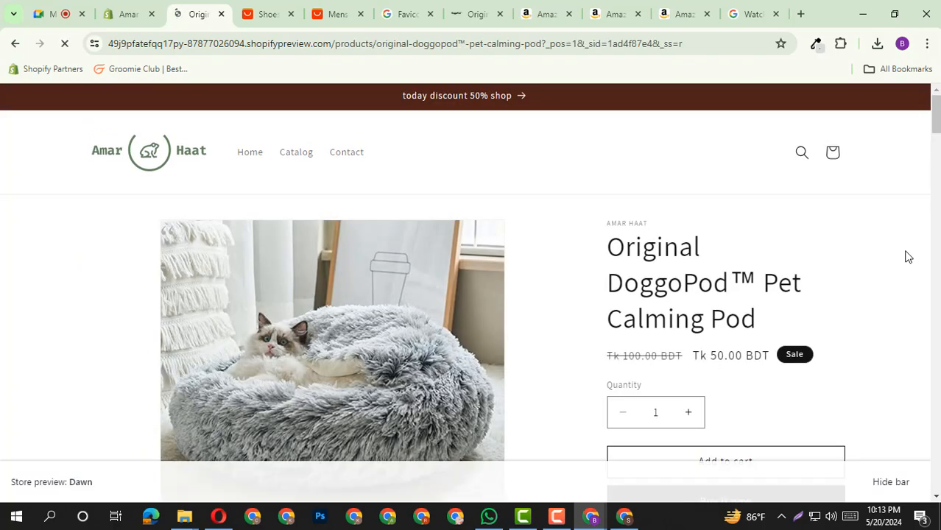
scroll(905, 257, down, 4)
scroll(865, 244, up, 4)
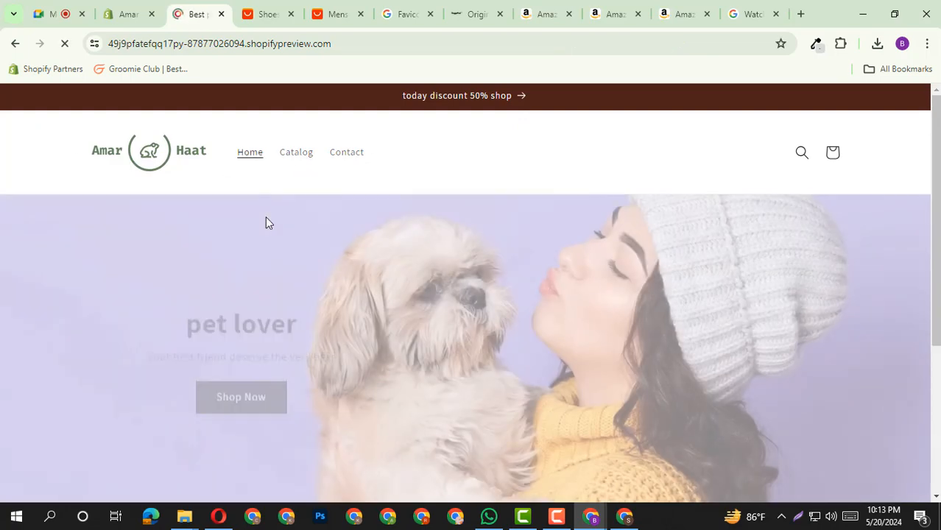
Step: Look through the storefront's home page and Catalog page, and return to the home page
scroll(265, 221, down, 4)
scroll(612, 359, up, 5)
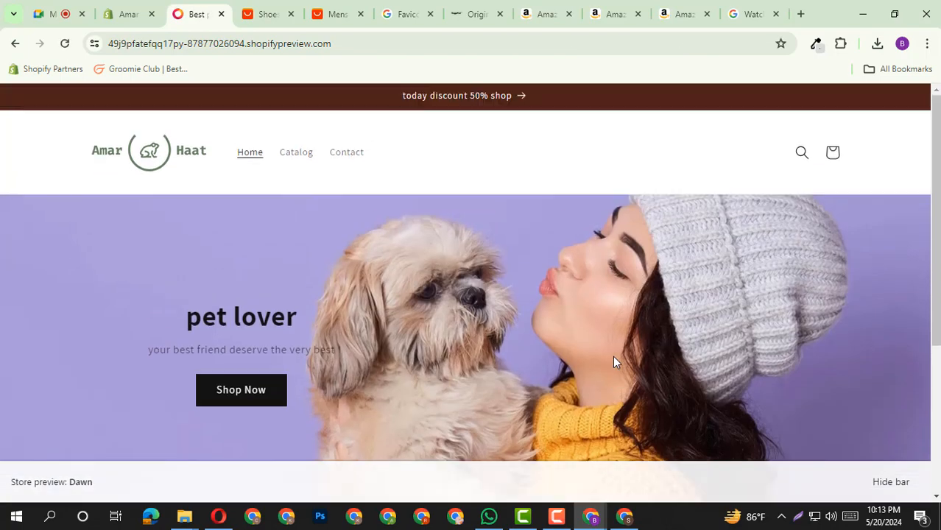
drag(261, 154, 281, 152)
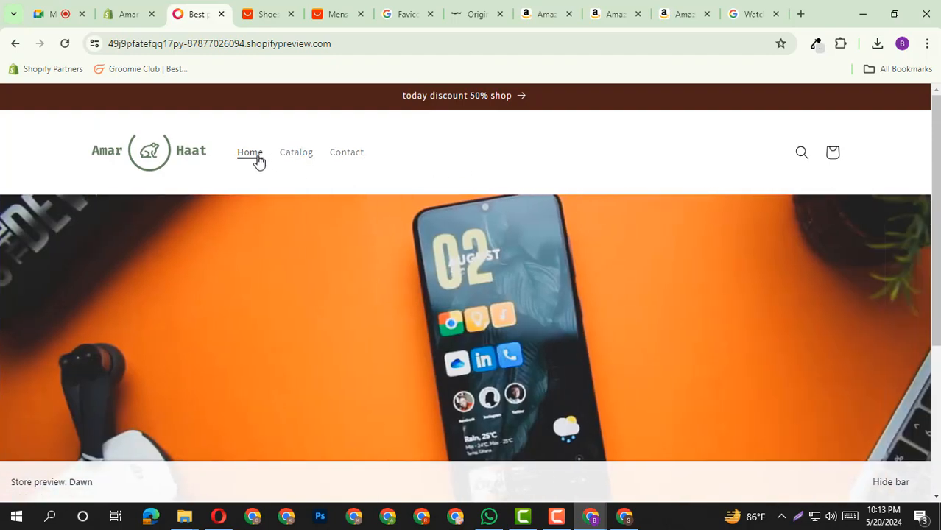
click(255, 159)
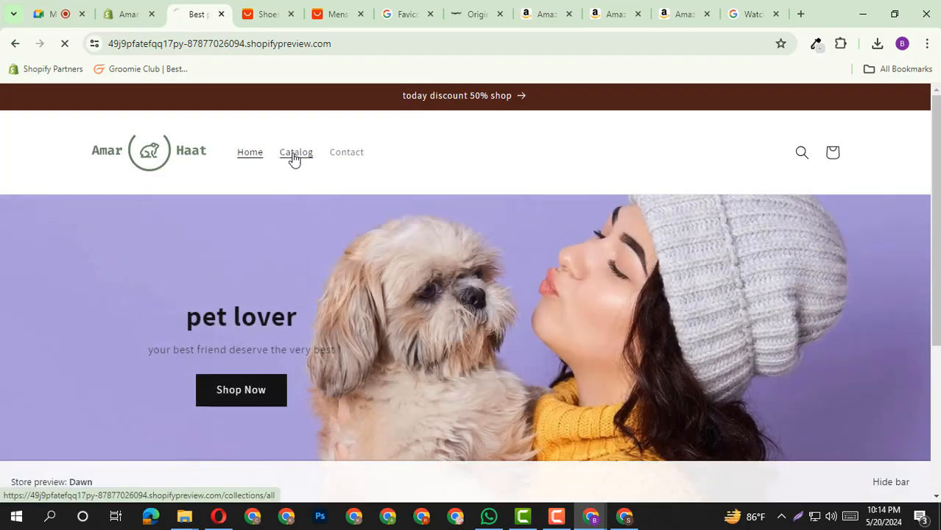
click(293, 156)
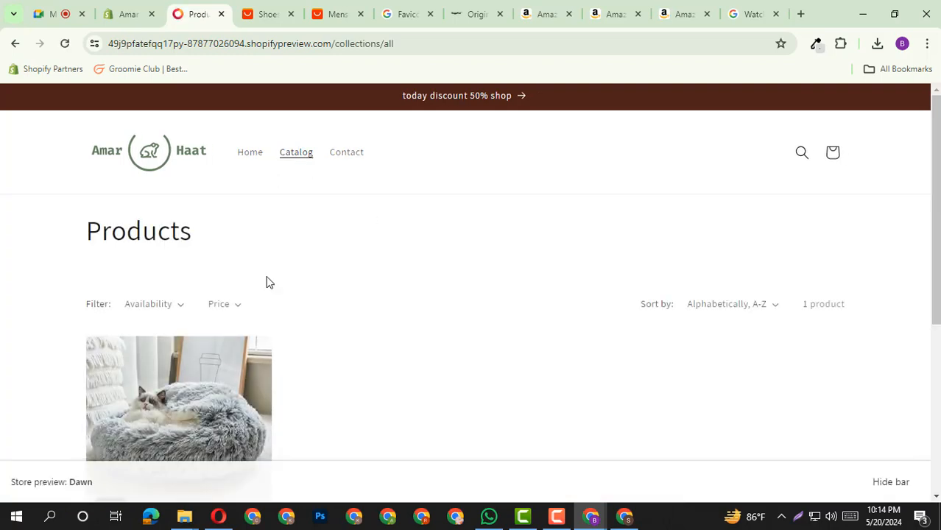
scroll(154, 381, down, 2)
scroll(132, 336, up, 2)
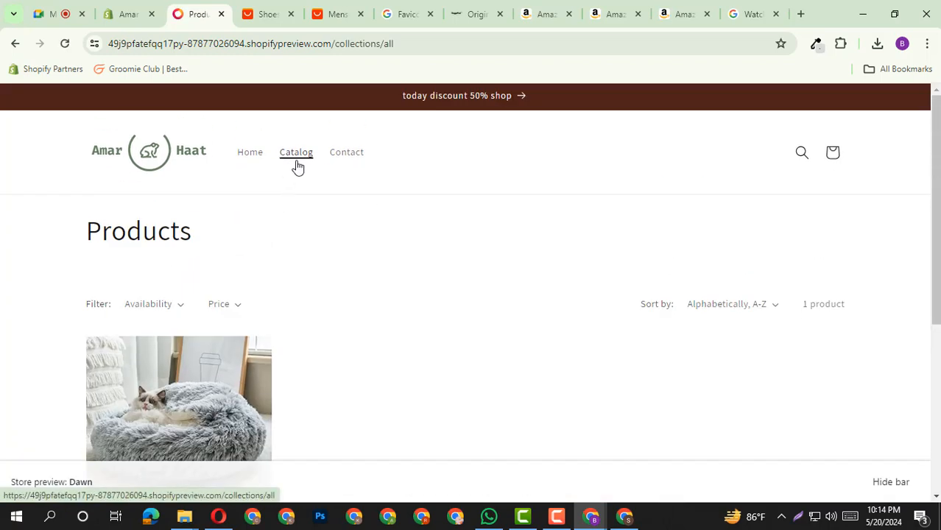
click(254, 155)
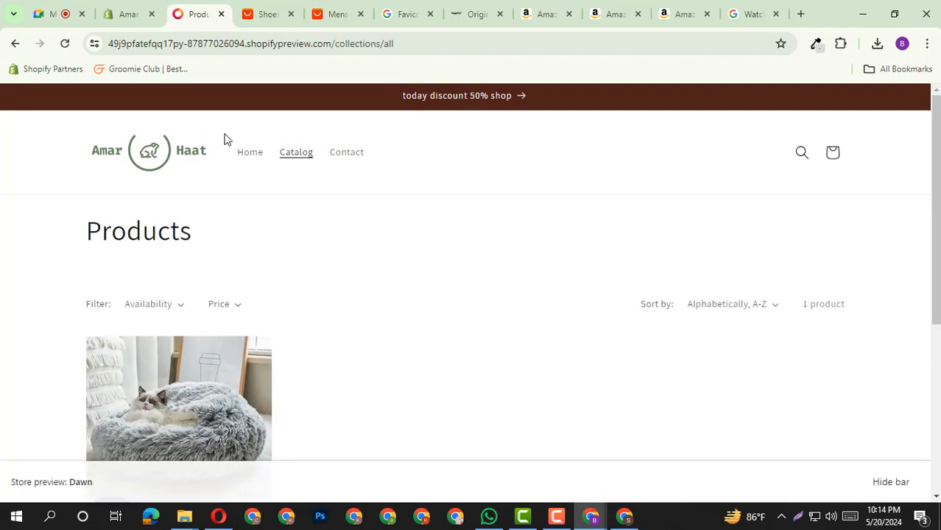
click(238, 160)
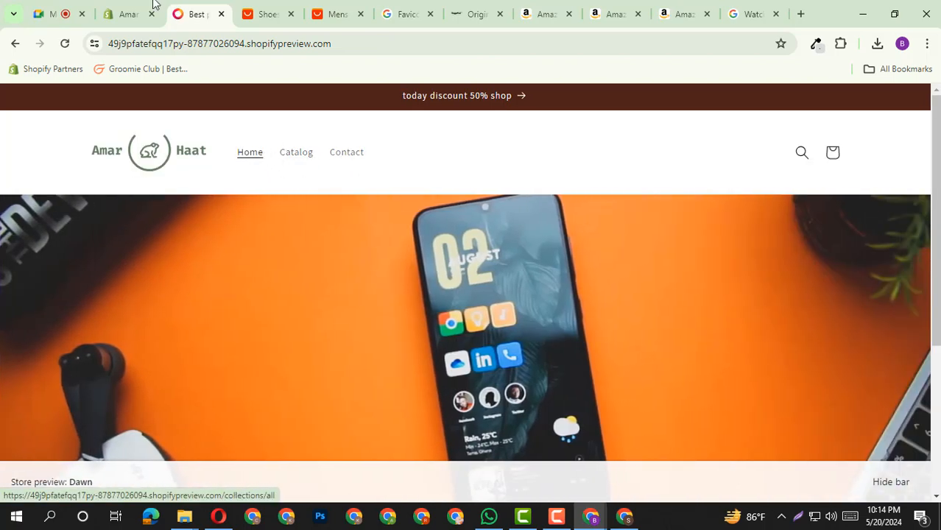
Step: Switch to the store admin and open the Navigation settings of the Online Store
click(146, 7)
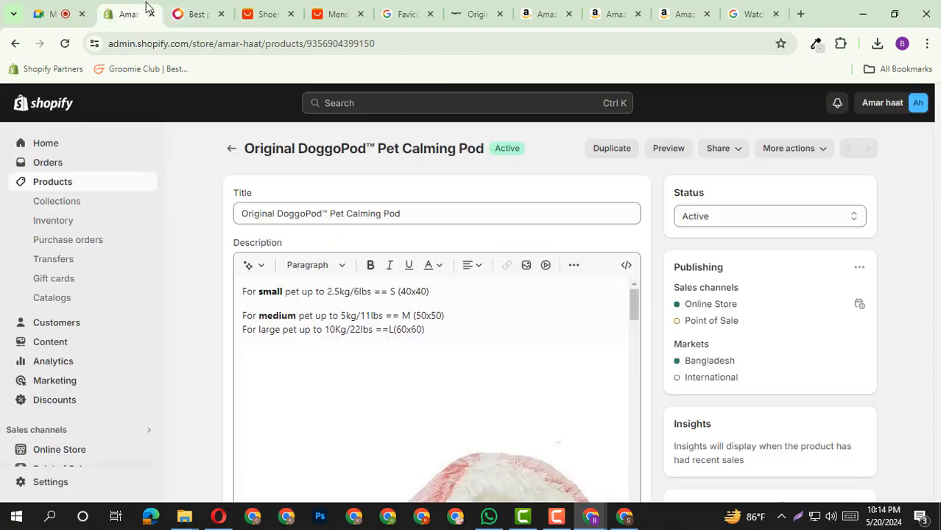
click(52, 450)
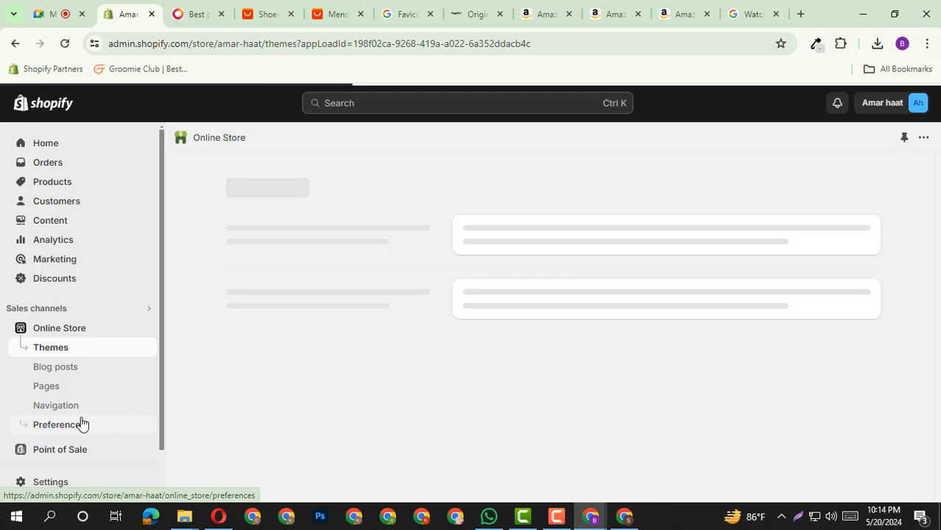
scroll(96, 383, down, 2)
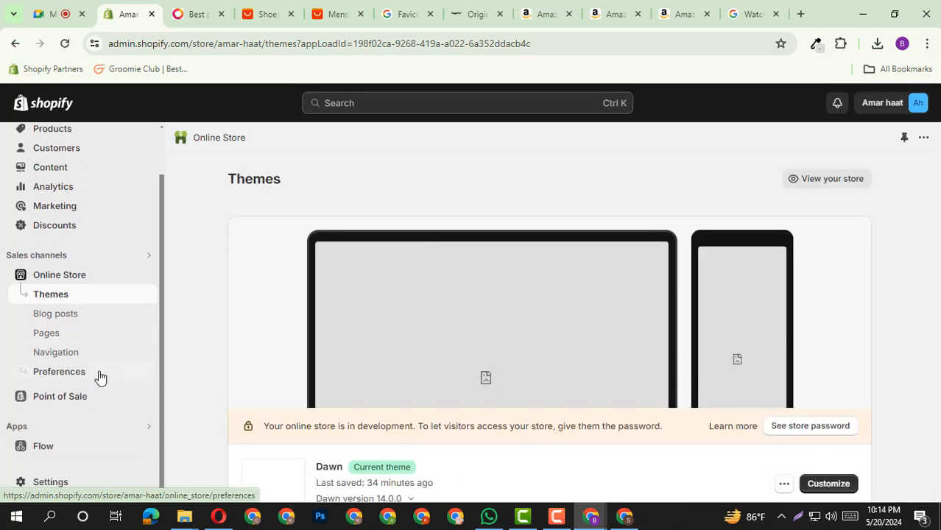
click(64, 356)
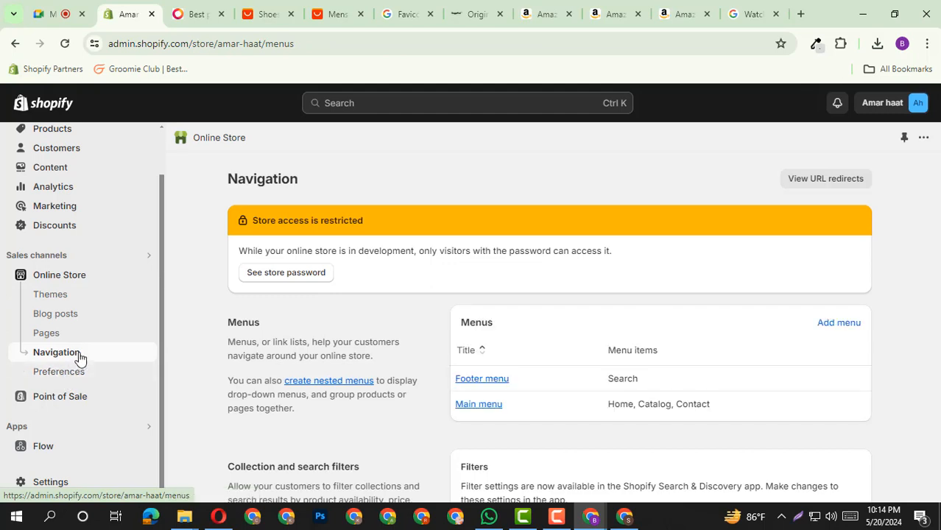
Step: Compare the storefront's header links with the Main menu entry in Navigation, and open the Main menu for editing
click(193, 14)
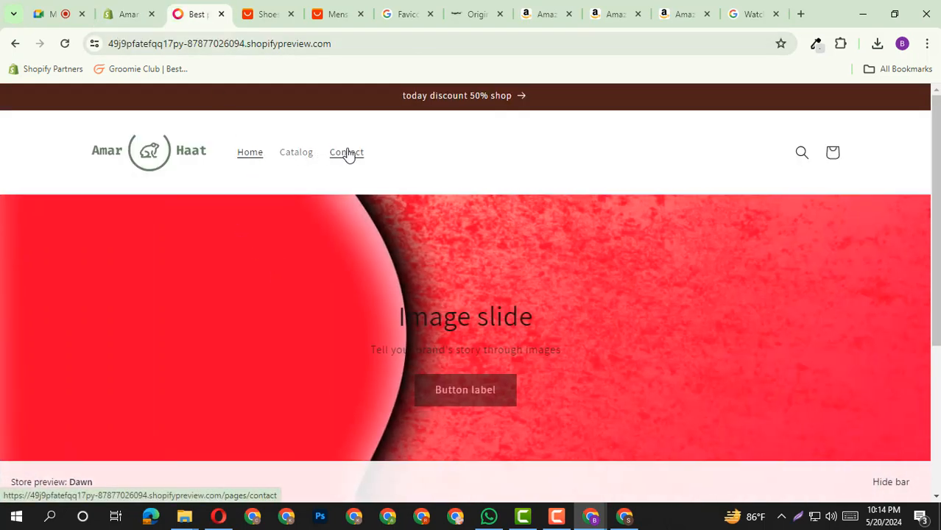
click(136, 14)
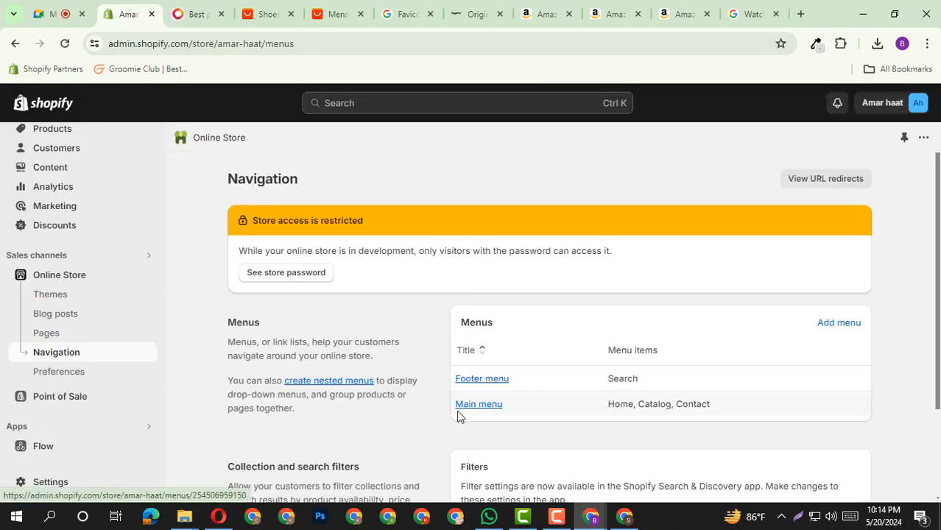
scroll(654, 349, down, 3)
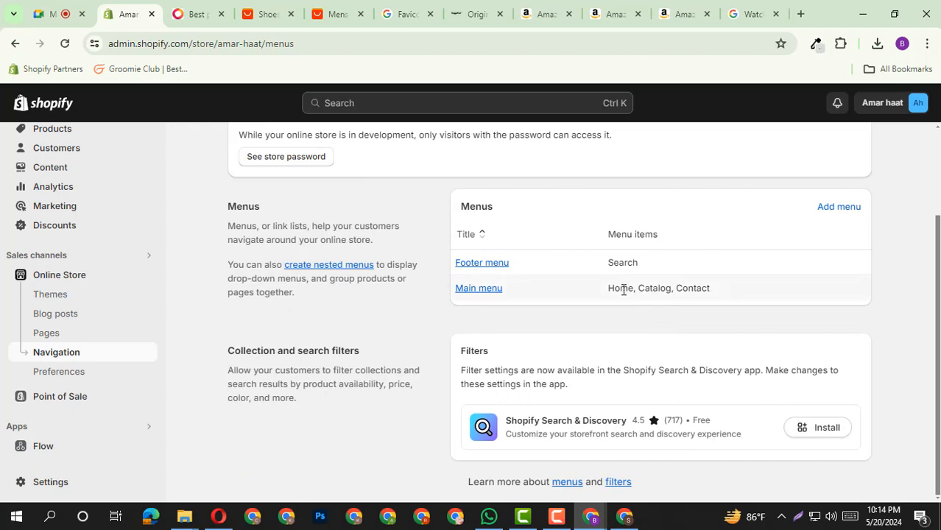
triple_click(686, 288)
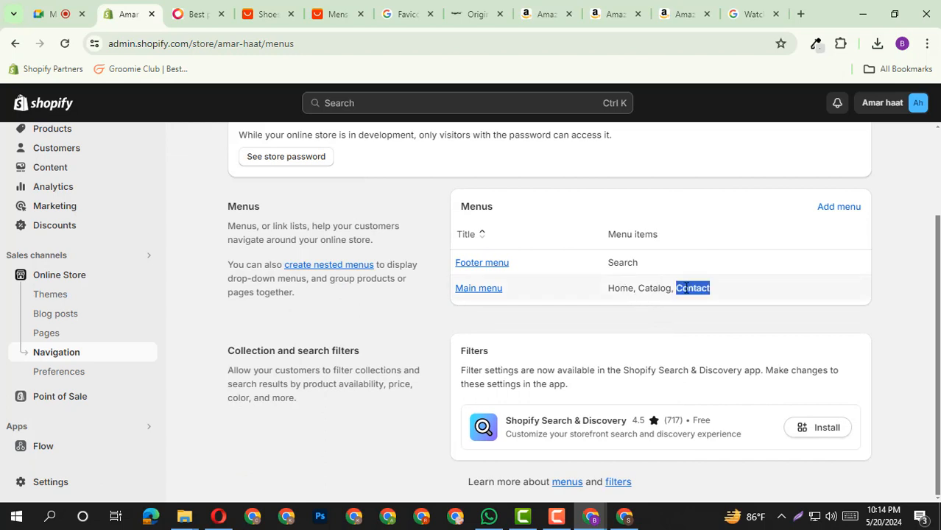
click(479, 289)
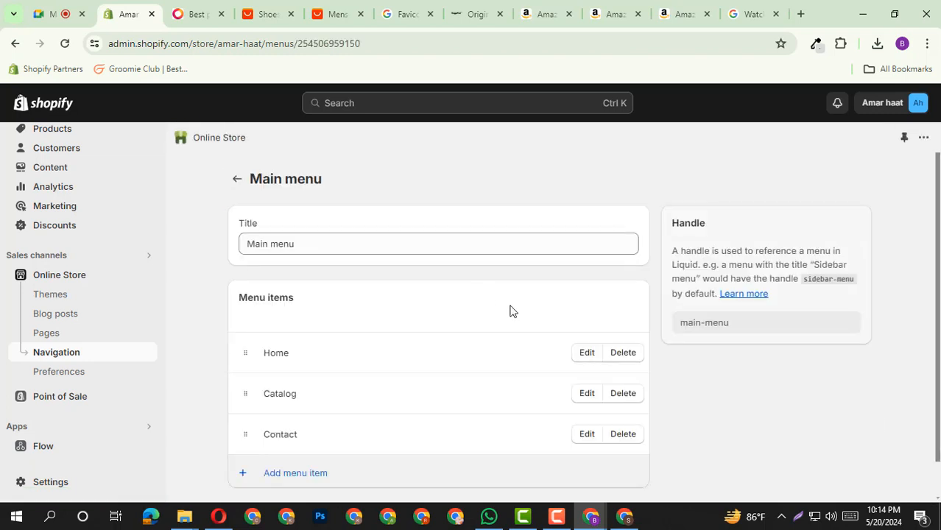
Step: Add a menu item named Pet Supplier to the Main menu, linked to the Pet Supplier collection
scroll(486, 328, down, 1)
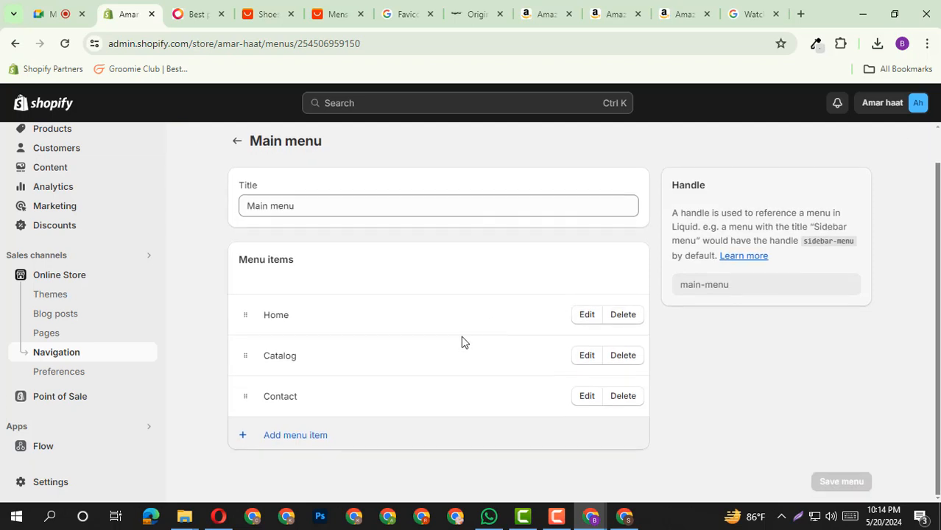
click(284, 440)
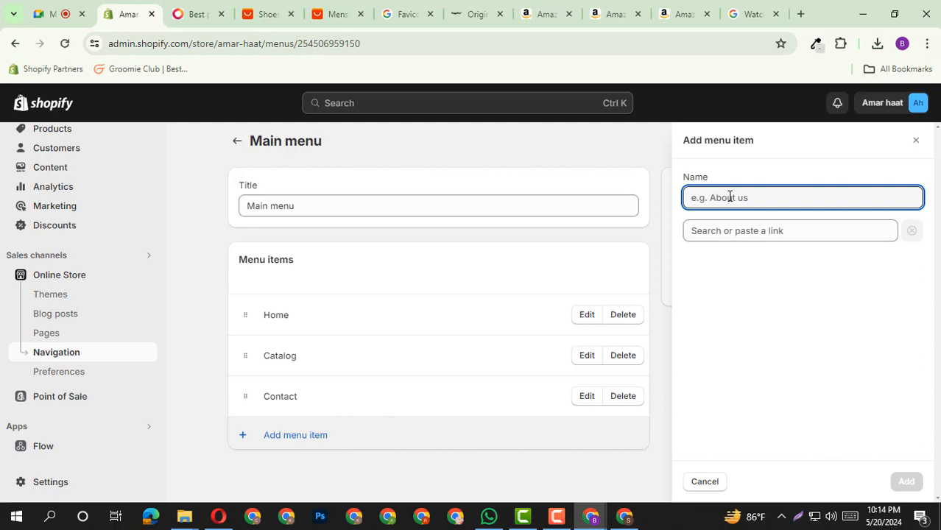
click(718, 232)
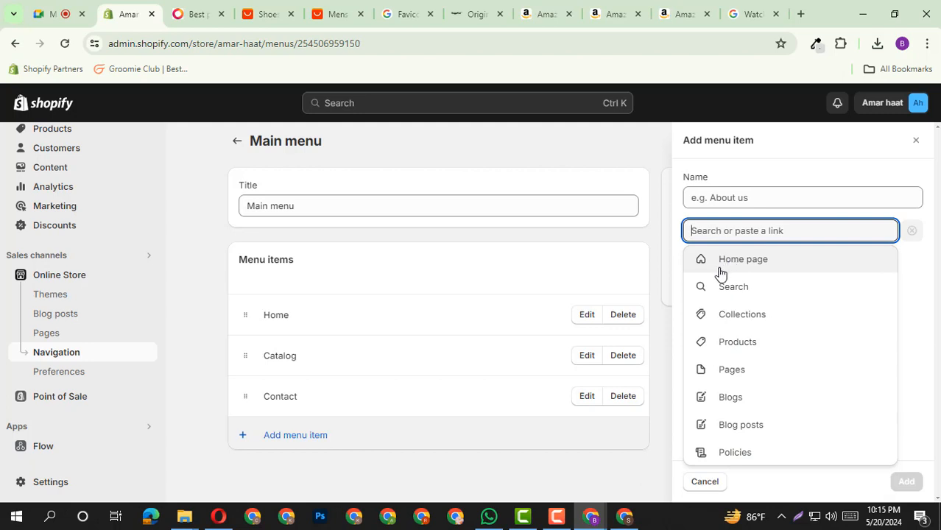
click(746, 324)
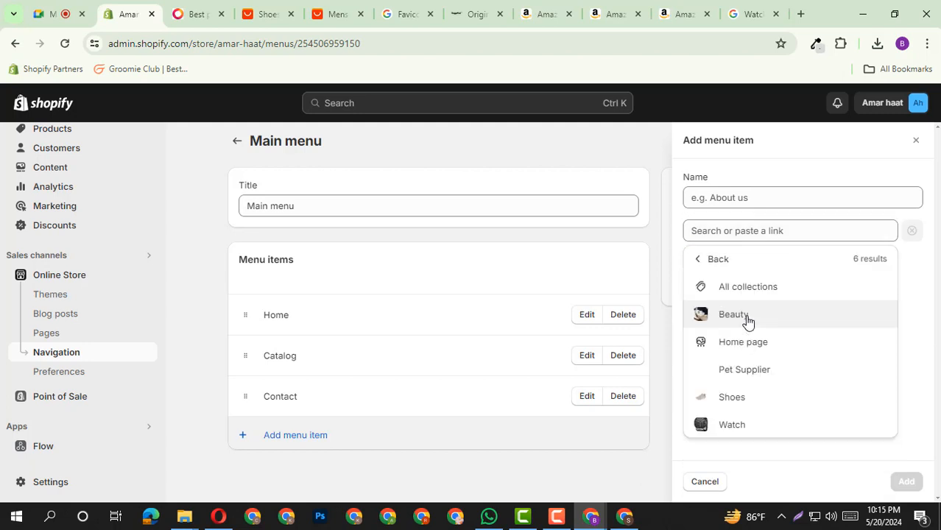
click(745, 376)
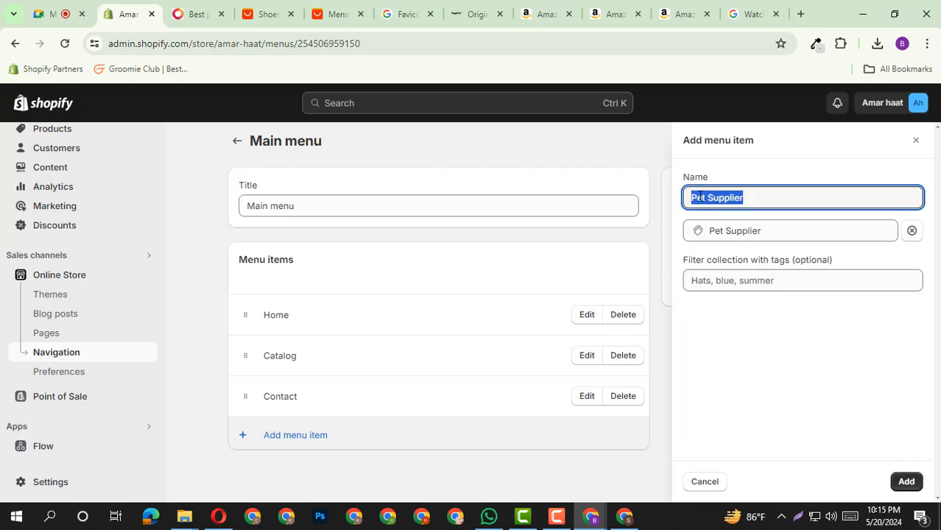
click(731, 197)
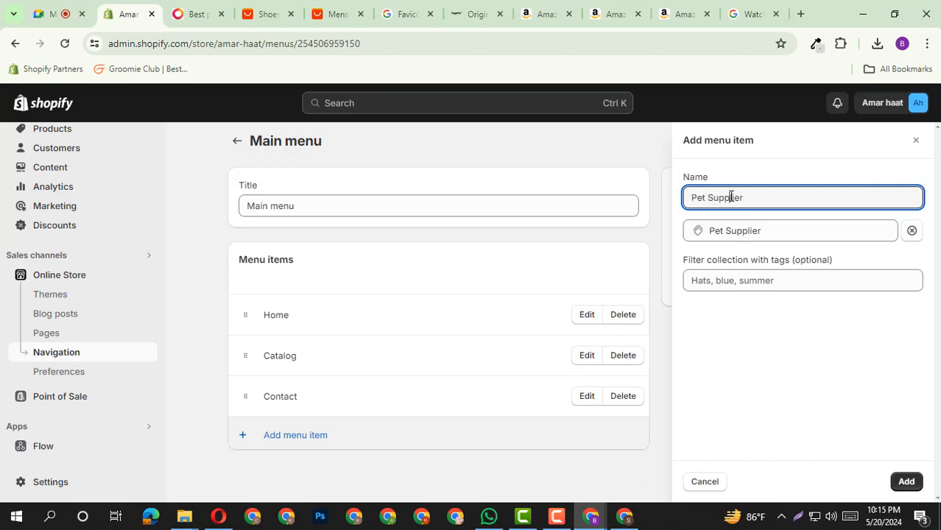
drag(753, 198, 677, 205)
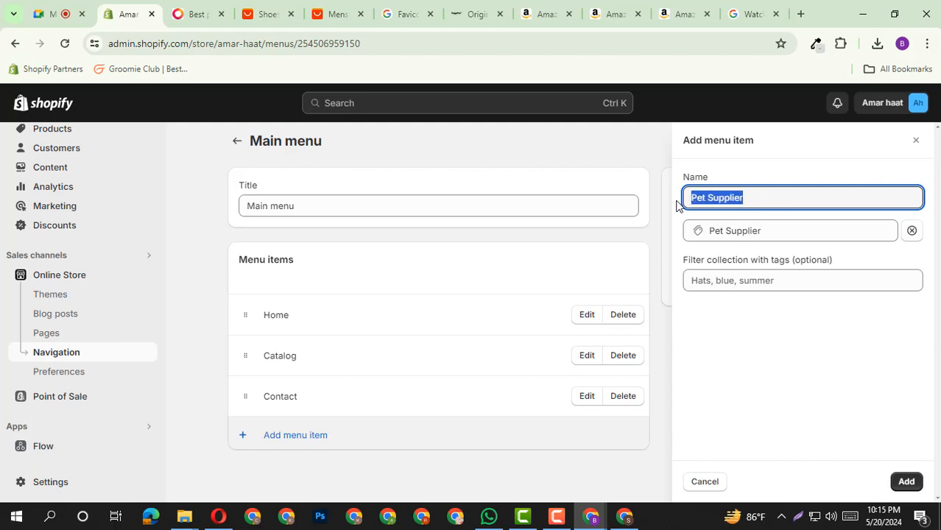
click(903, 481)
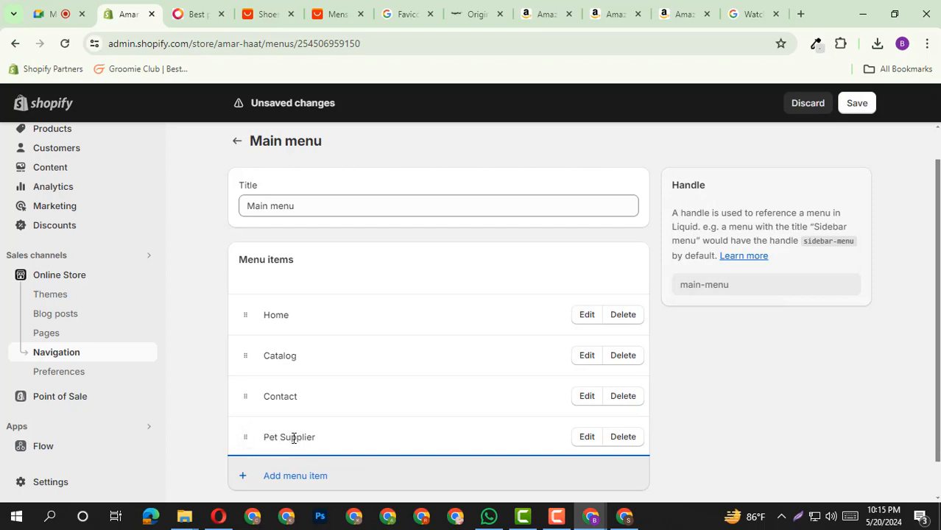
Step: Move the Pet Supplier item directly below Home in the Main menu, check the storefront's header order, and save the menu
click(195, 13)
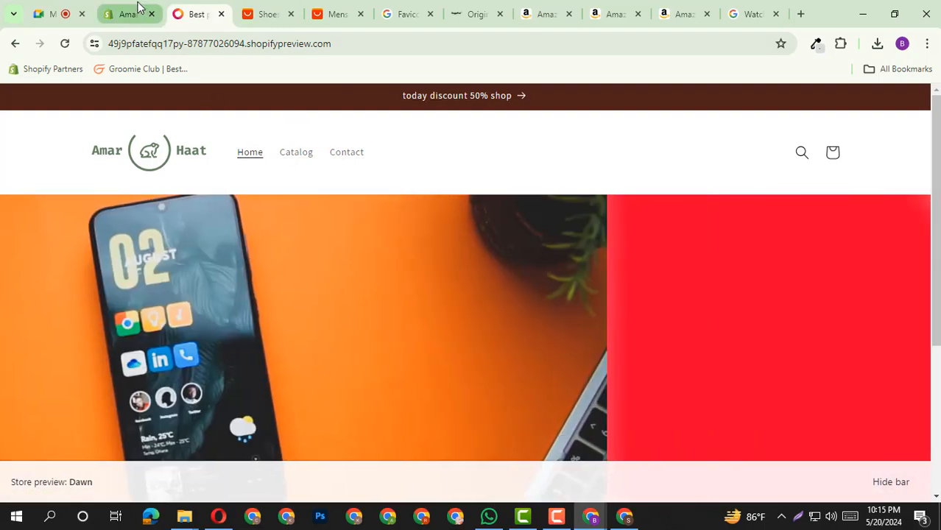
click(129, 12)
drag(251, 436, 248, 357)
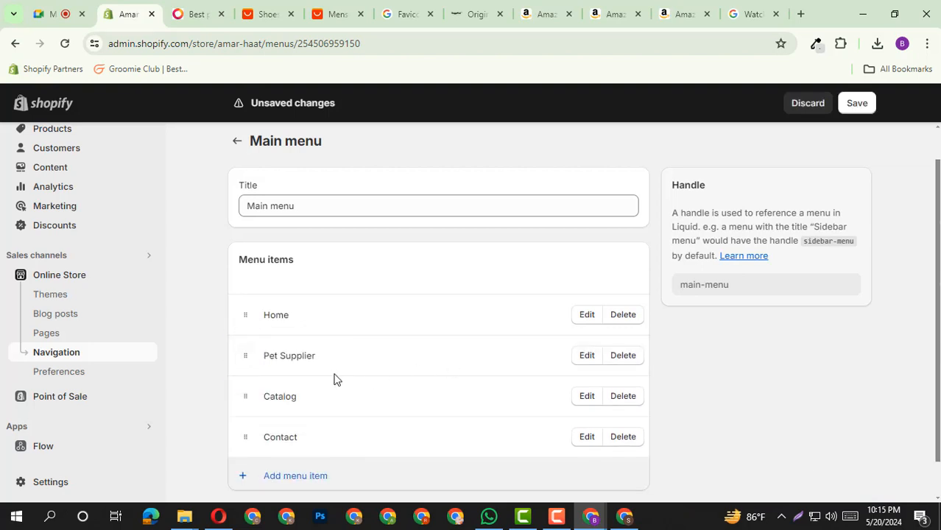
click(186, 13)
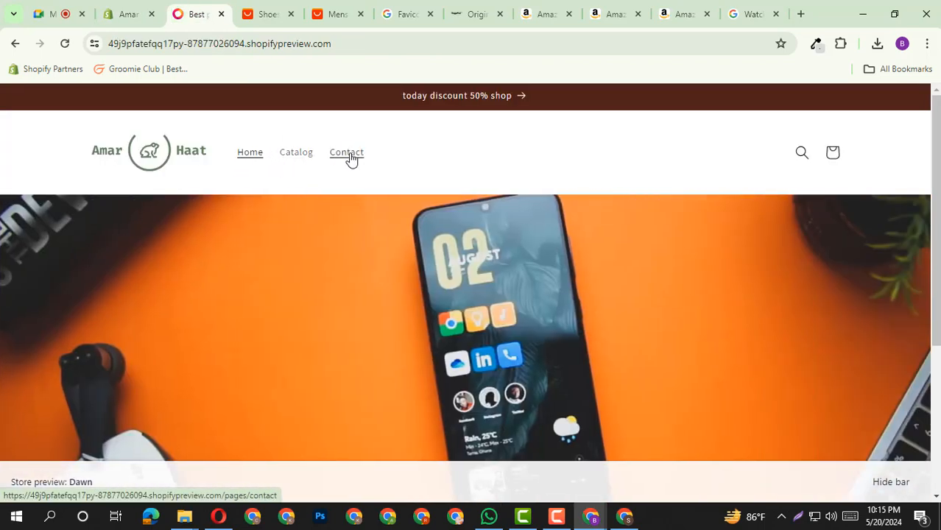
click(129, 12)
click(855, 102)
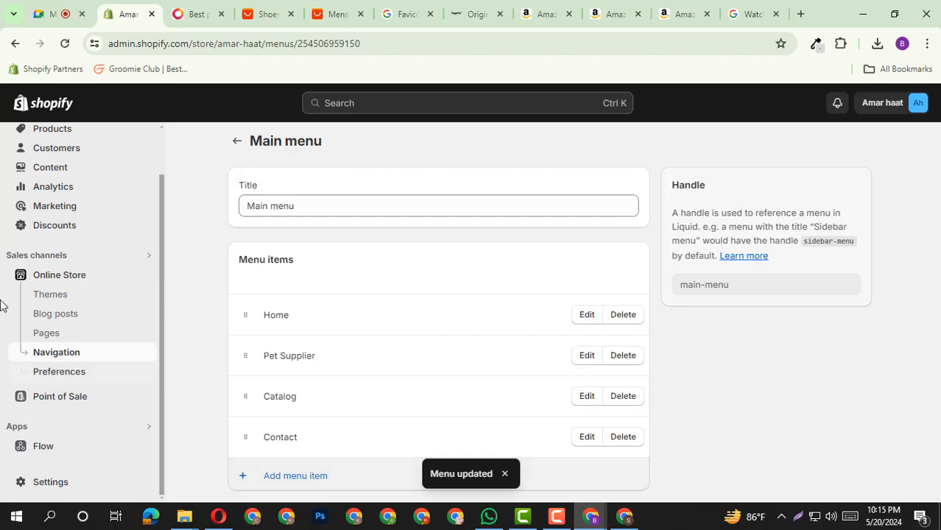
Step: Open the Themes page and the admin home, and check the header links in the storefront preview
click(59, 280)
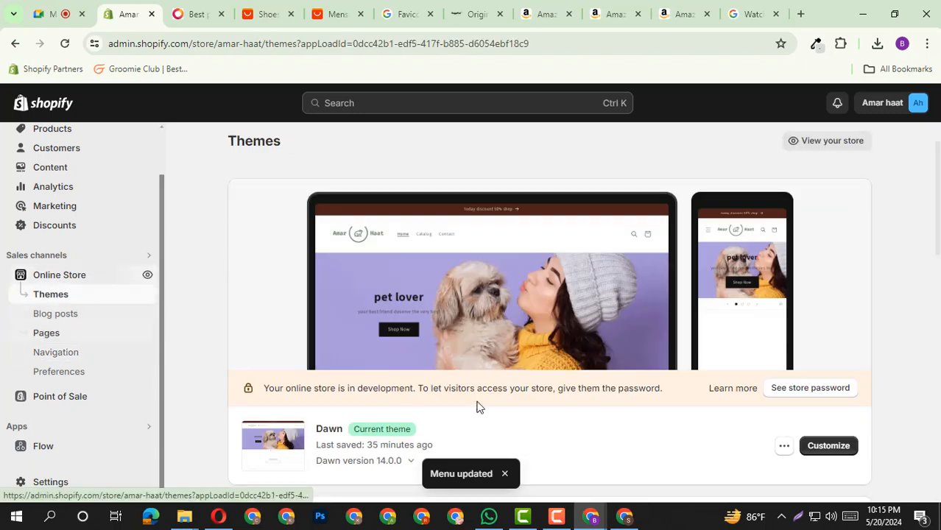
scroll(70, 151, up, 2)
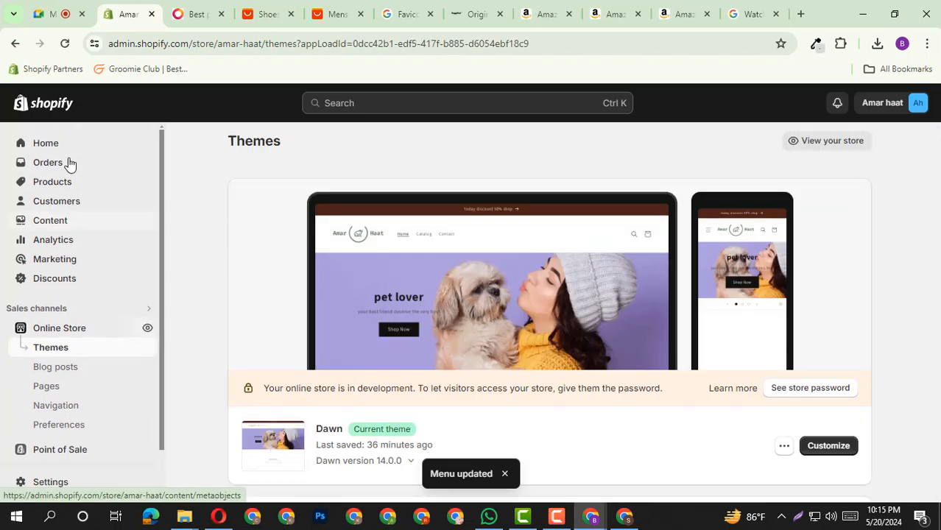
click(66, 148)
click(195, 9)
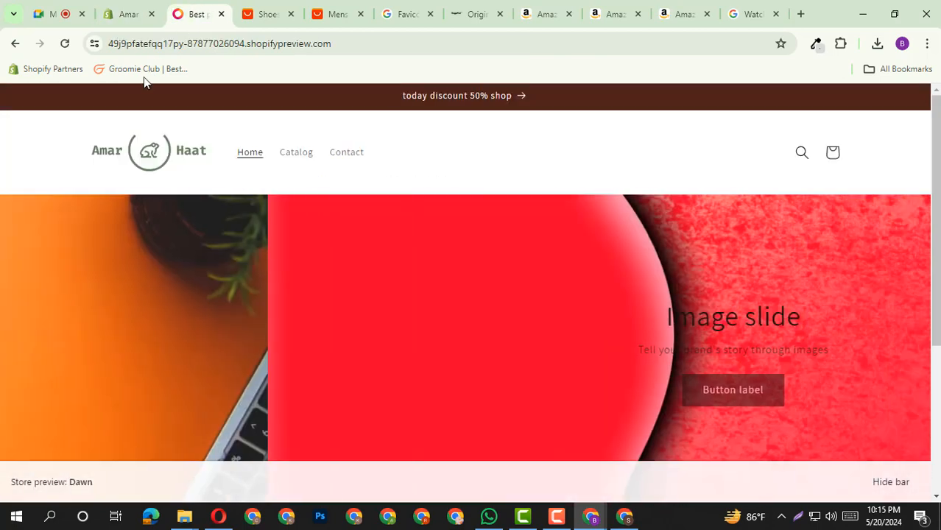
click(139, 13)
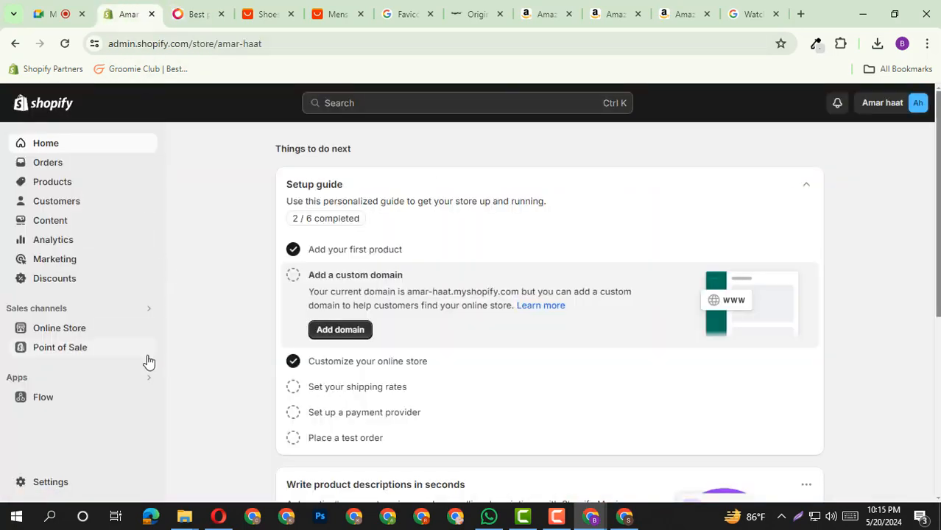
Step: View the live online store in a new tab and close the old theme preview tab
click(147, 328)
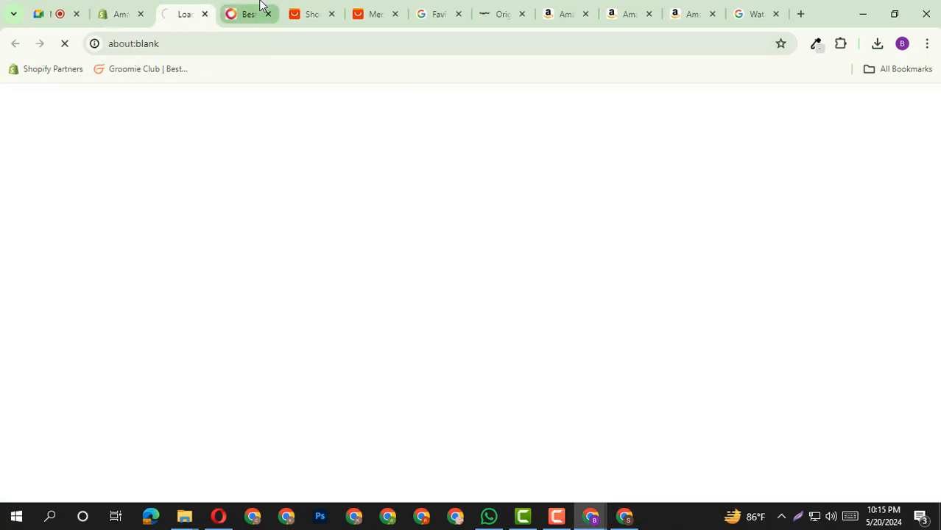
click(259, 4)
click(268, 13)
click(188, 13)
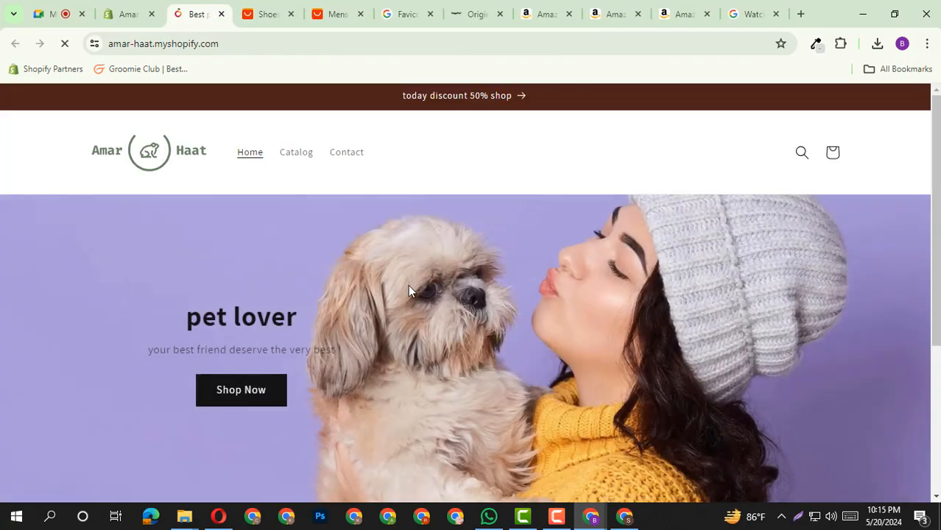
Step: Copy the storefront address and open amar-haat.myshopify.com in a new tab of the other browser profile's window
click(145, 42)
key(ctrl+c)
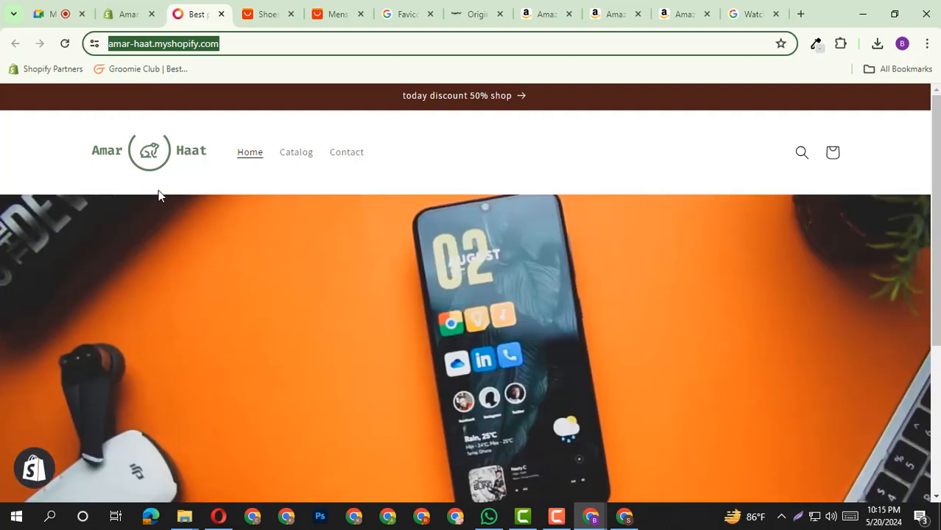
click(625, 518)
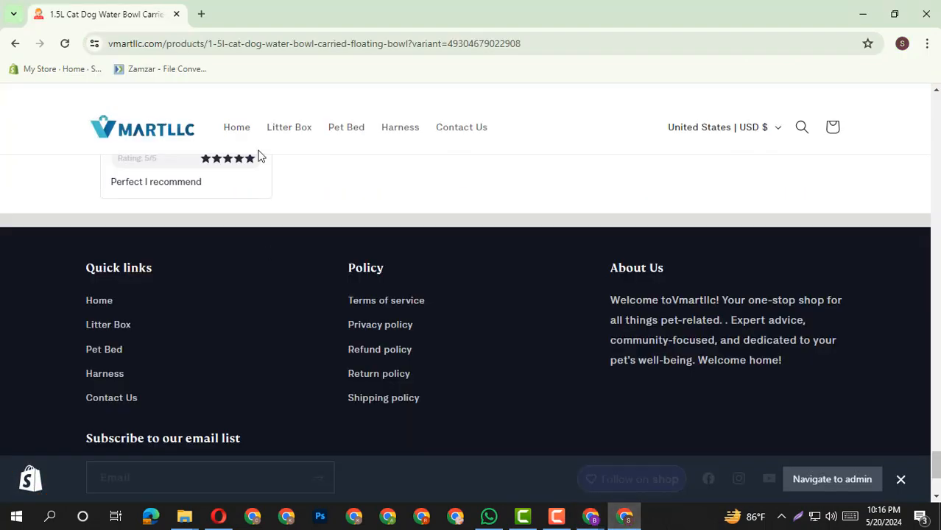
click(203, 14)
key(ctrl+v)
key(Return)
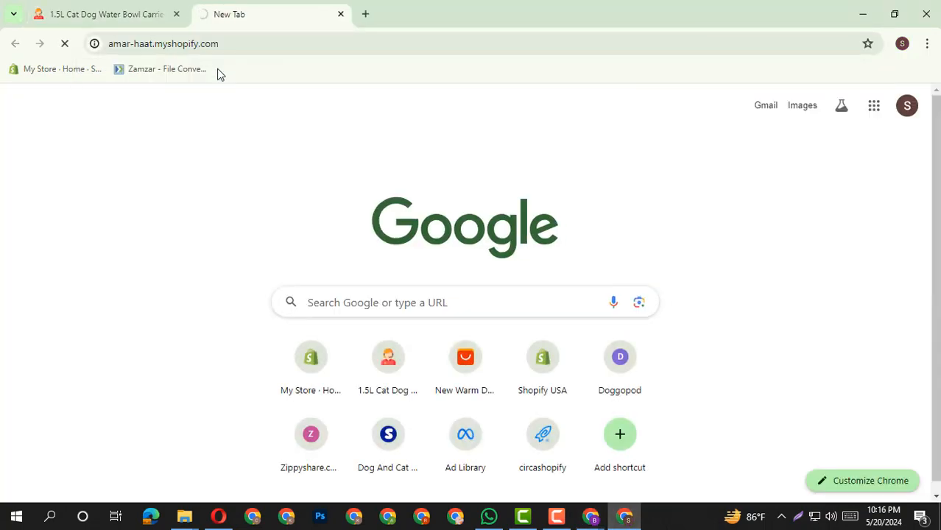
Step: Enter the store password to access the Amar haat storefront, and dismiss the offer to save it
click(378, 368)
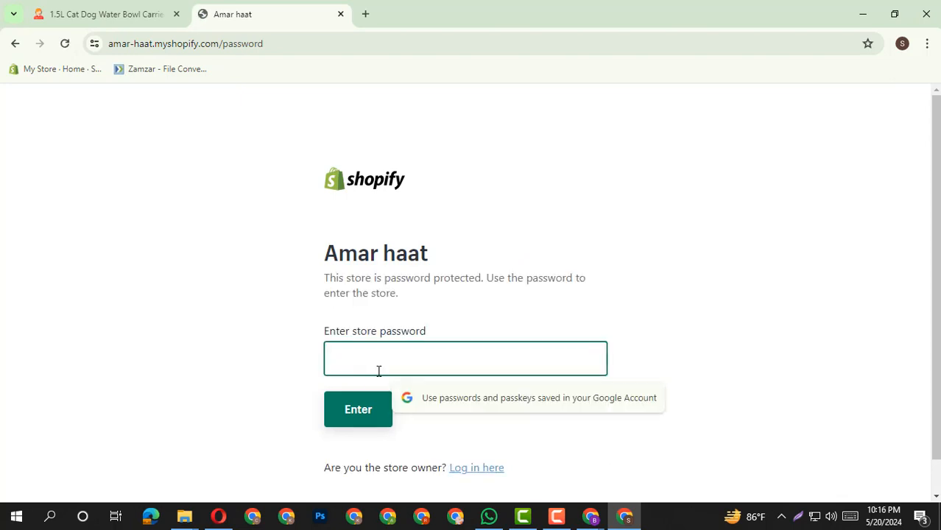
text(****)
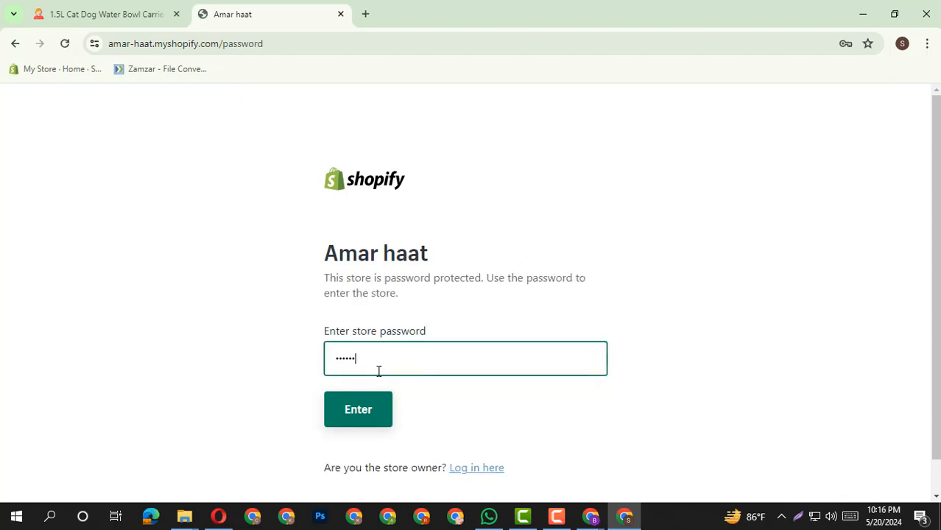
key(BackSpace)
key(BackSpace)
key(BackSpace)
key(BackSpace)
text(****)
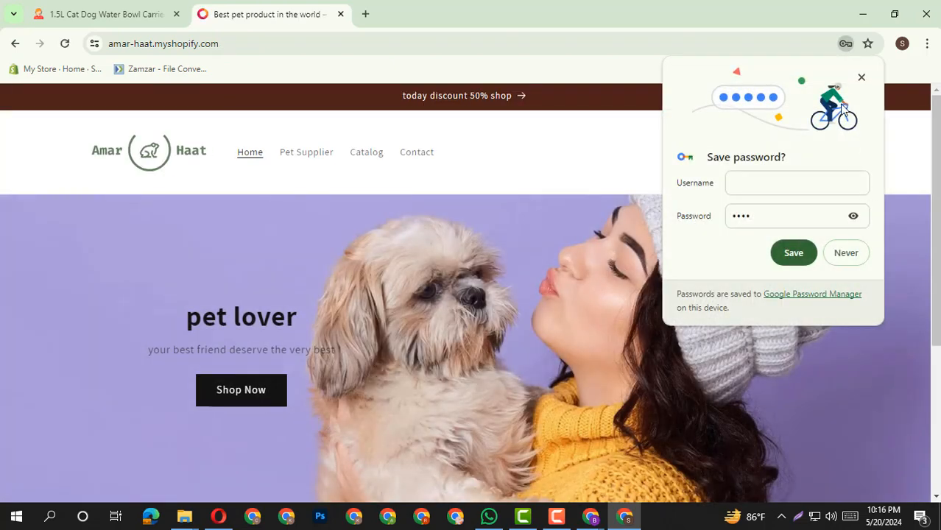
click(860, 79)
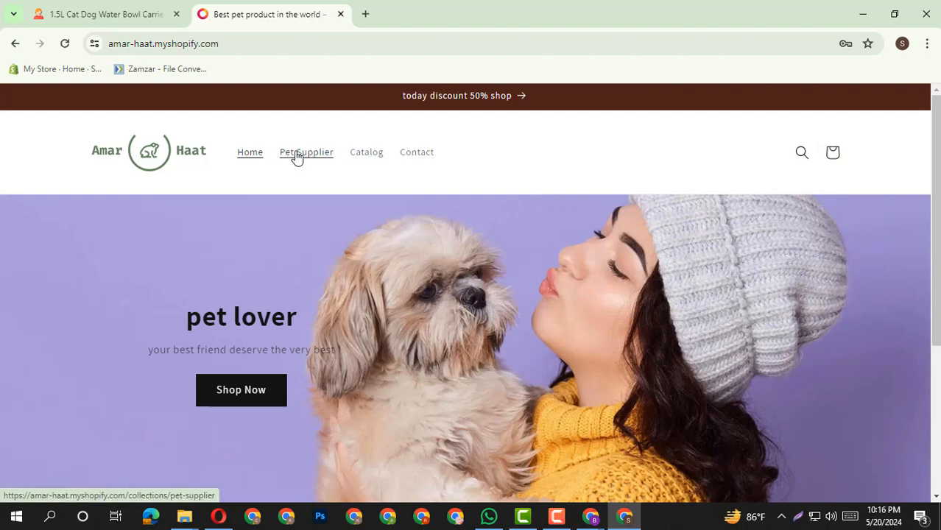
Step: Compare the storefront's header links with the Vmartllc reference store, and return to the main browser profile's window
scroll(313, 183, down, 3)
scroll(312, 182, up, 3)
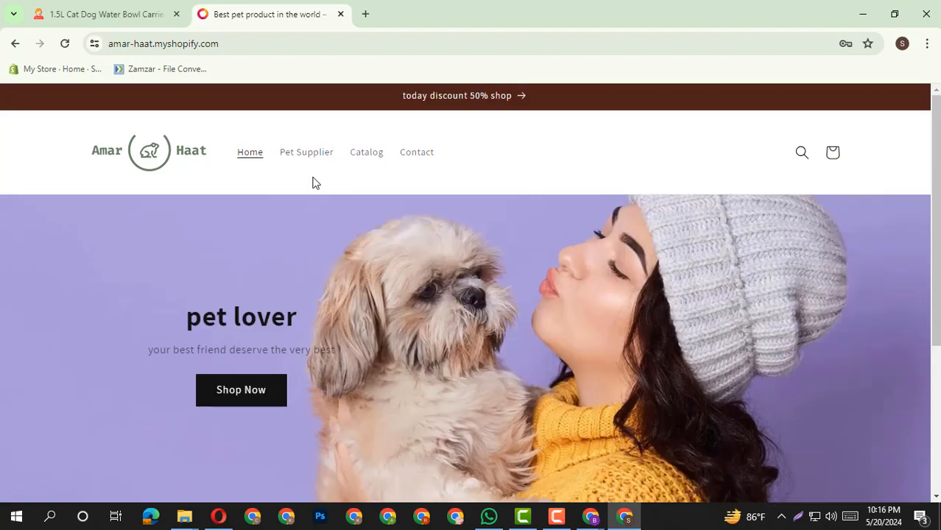
scroll(305, 163, down, 5)
click(103, 14)
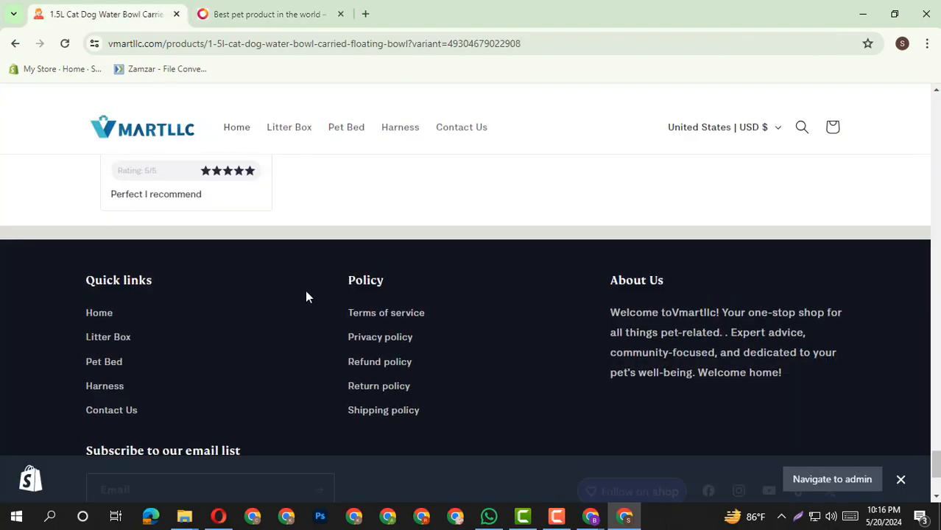
scroll(307, 296, up, 5)
click(622, 518)
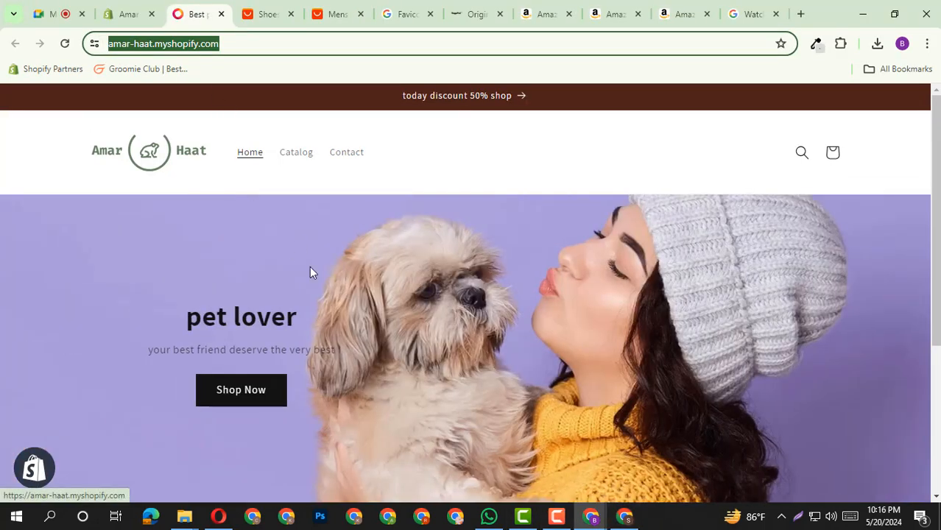
Step: Review the Orders and Products pages in the store admin and return to the admin home
click(127, 14)
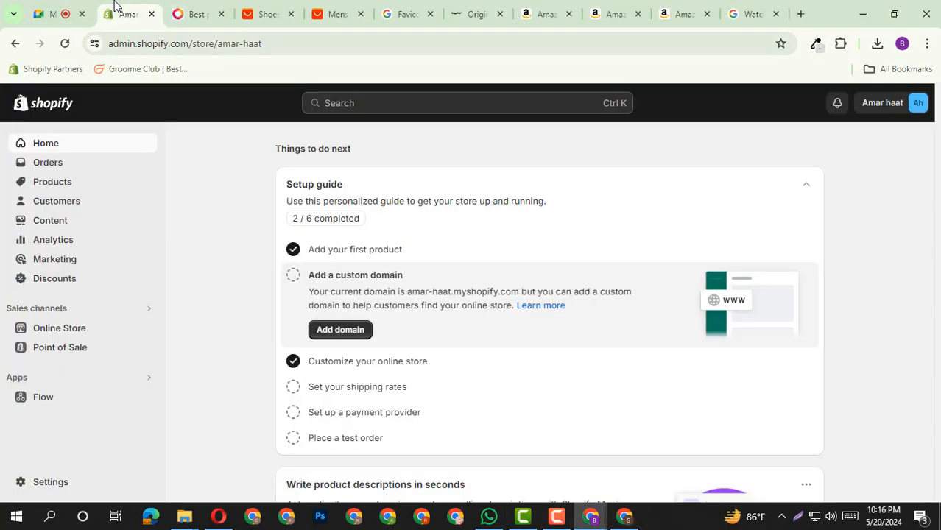
click(68, 166)
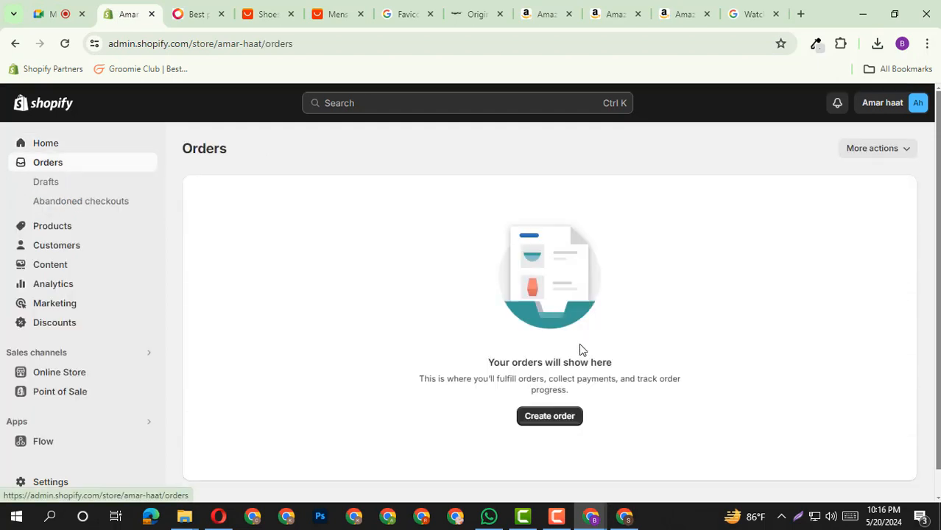
click(53, 146)
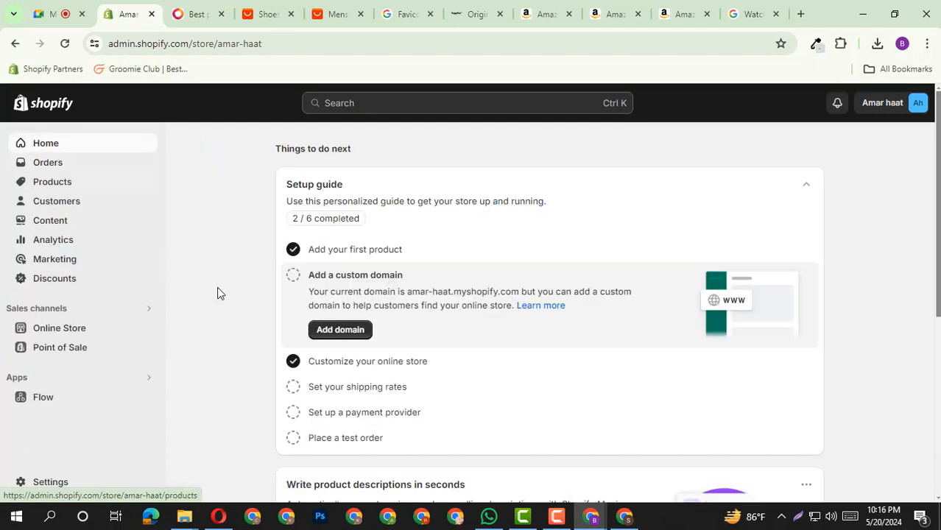
click(77, 192)
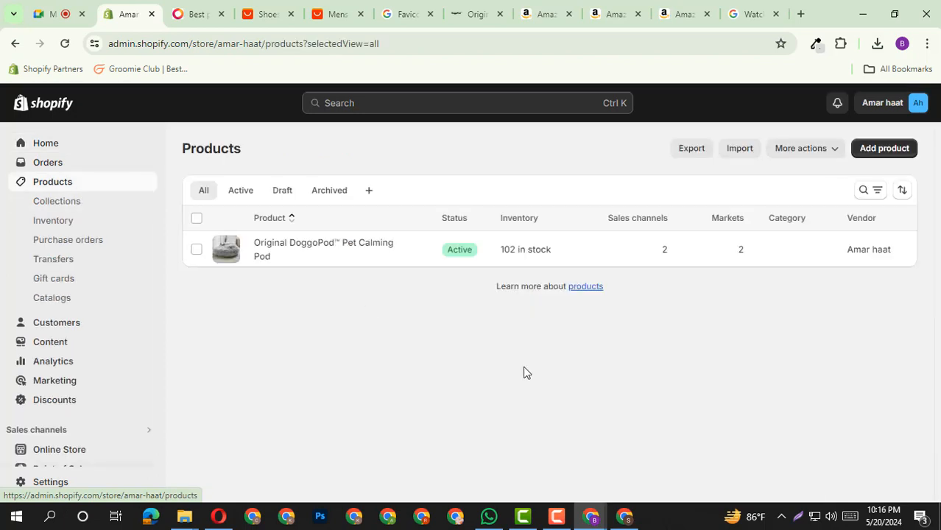
click(75, 164)
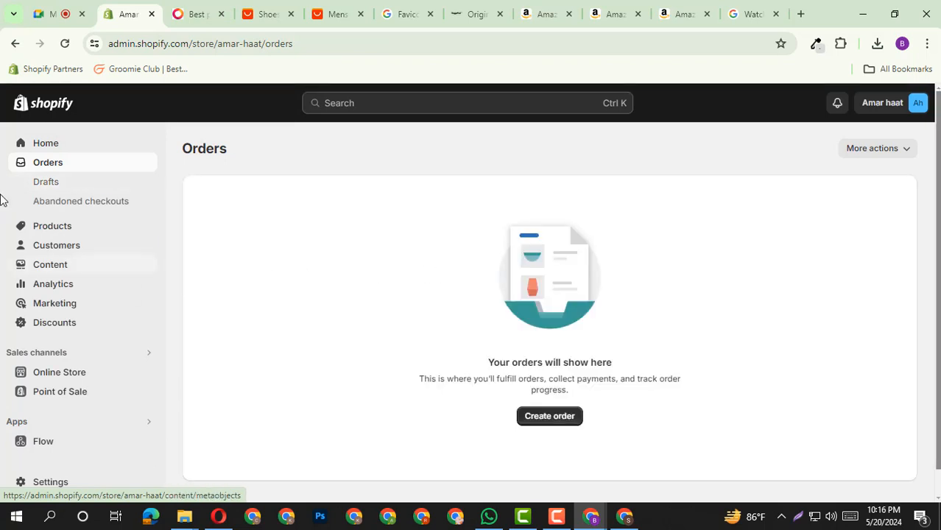
click(46, 144)
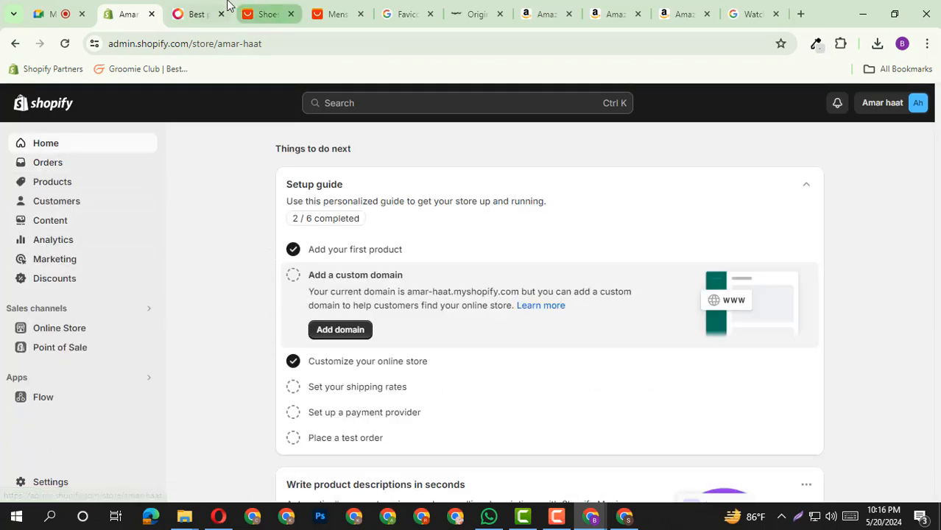
Step: Reload the live storefront to check its header links, and return to the store admin
click(202, 13)
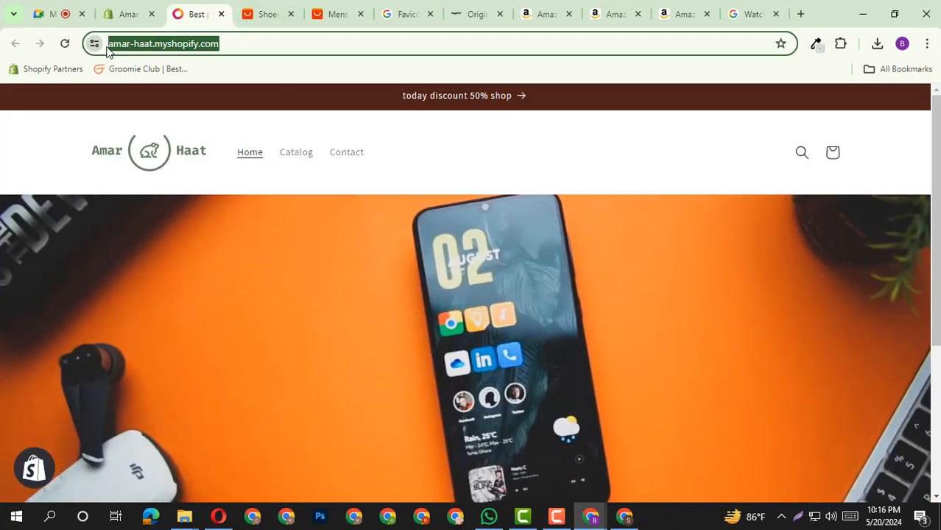
click(64, 43)
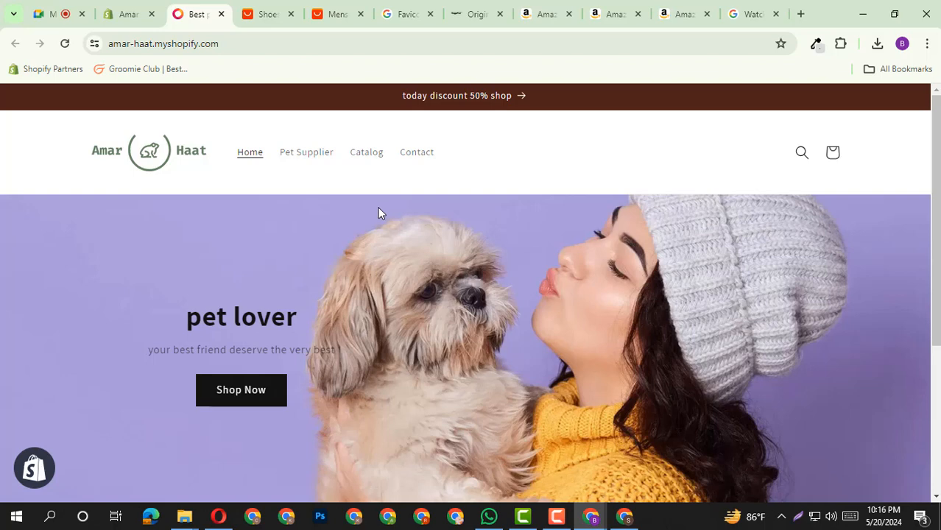
click(112, 4)
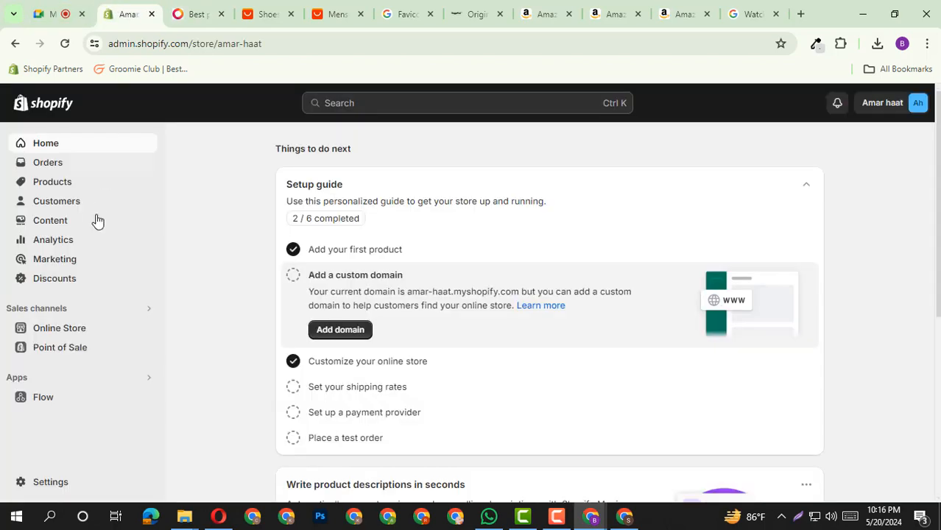
Step: Look over the Products list, the blank Add product form, the Orders page and the storefront, ending on the admin home
click(58, 189)
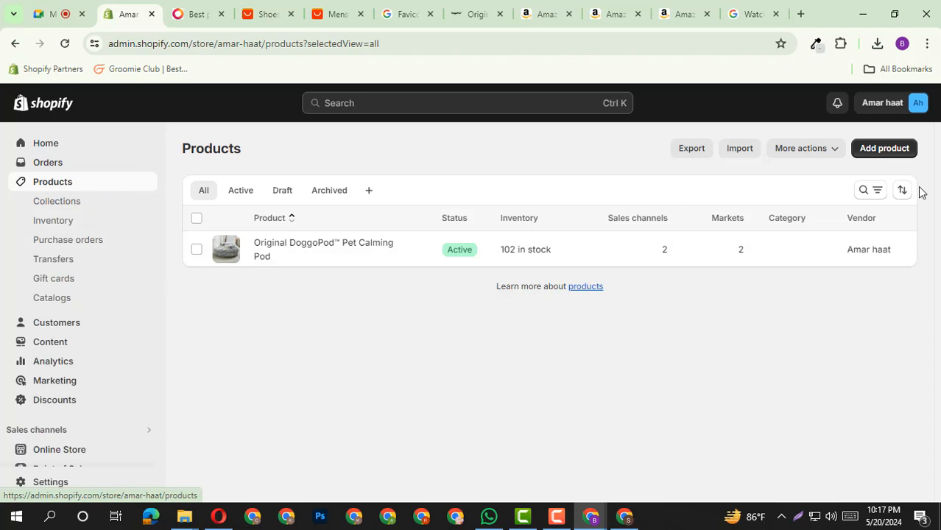
click(884, 151)
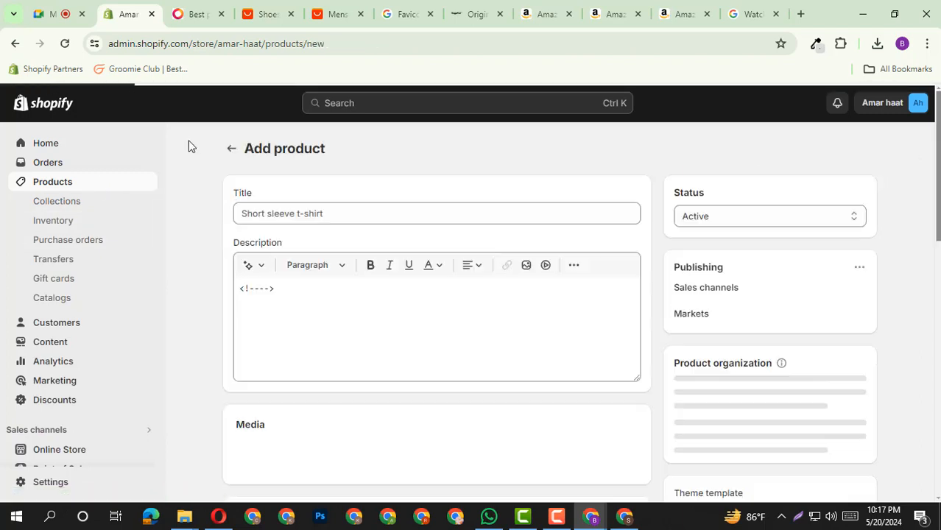
click(231, 148)
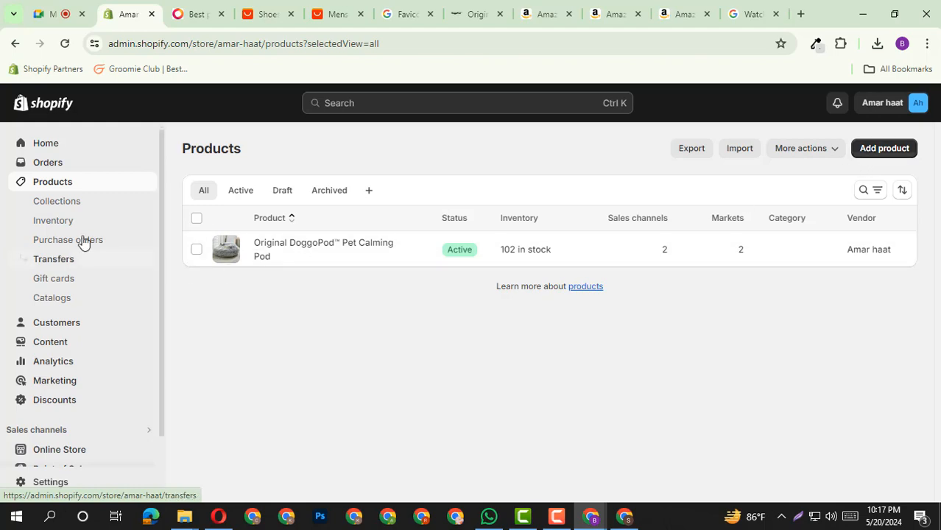
click(65, 167)
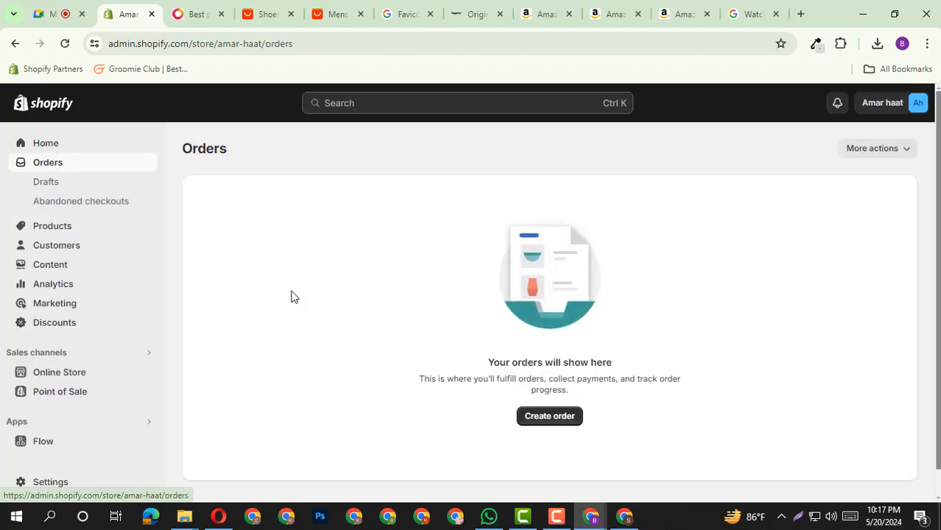
click(193, 13)
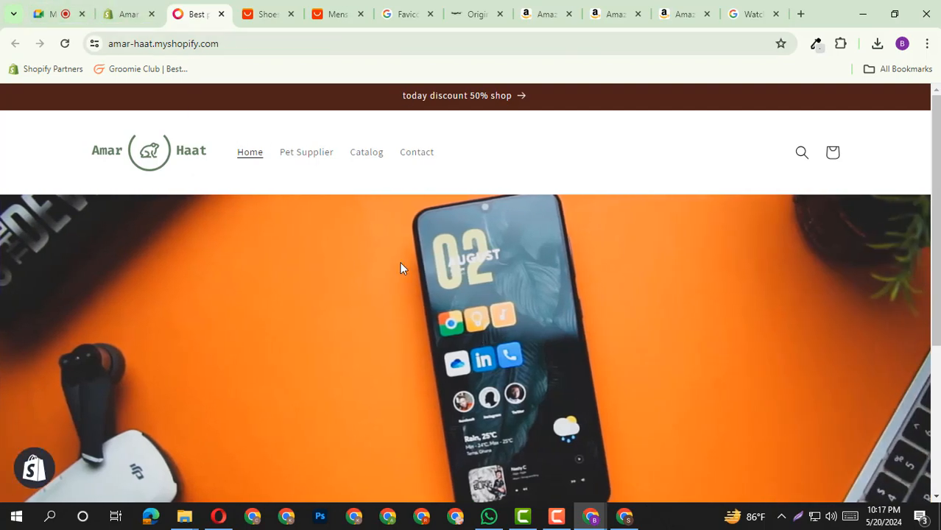
click(127, 14)
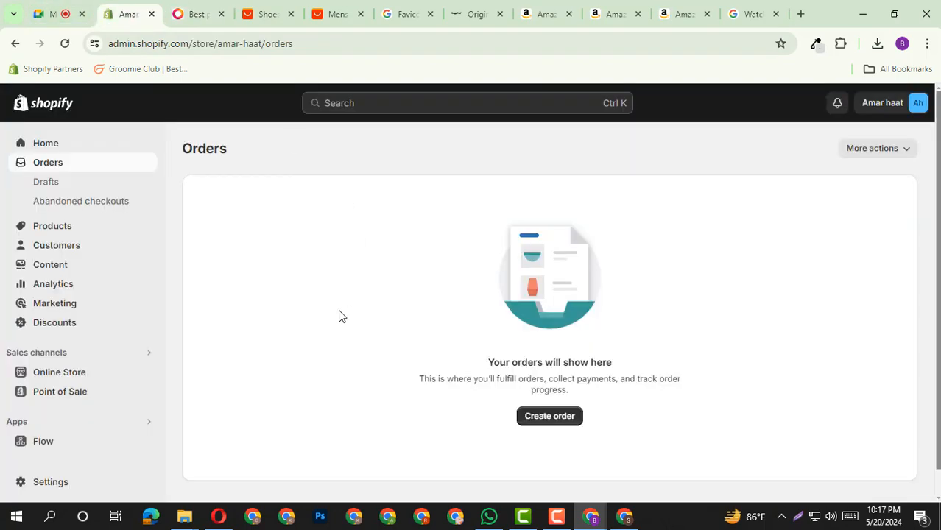
click(70, 141)
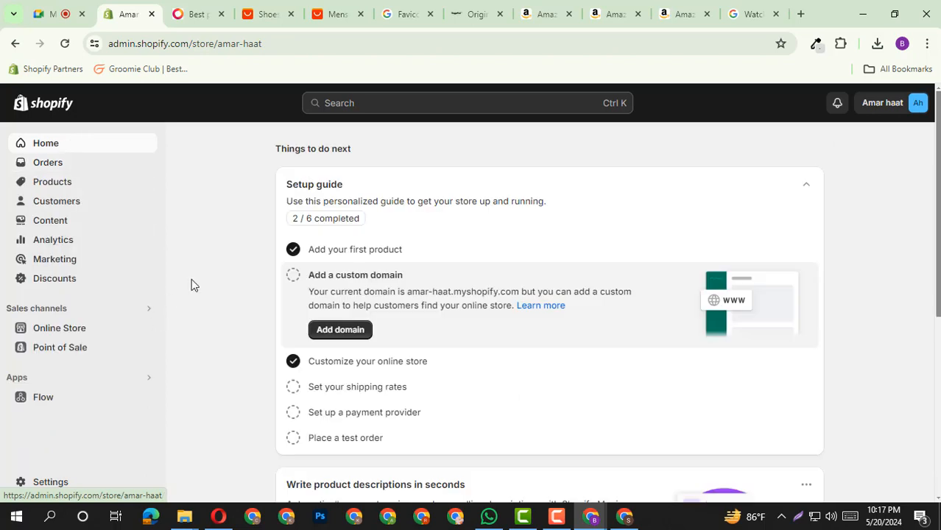
Step: Open the Collections list under Products and compare it with the storefront's header links
click(58, 182)
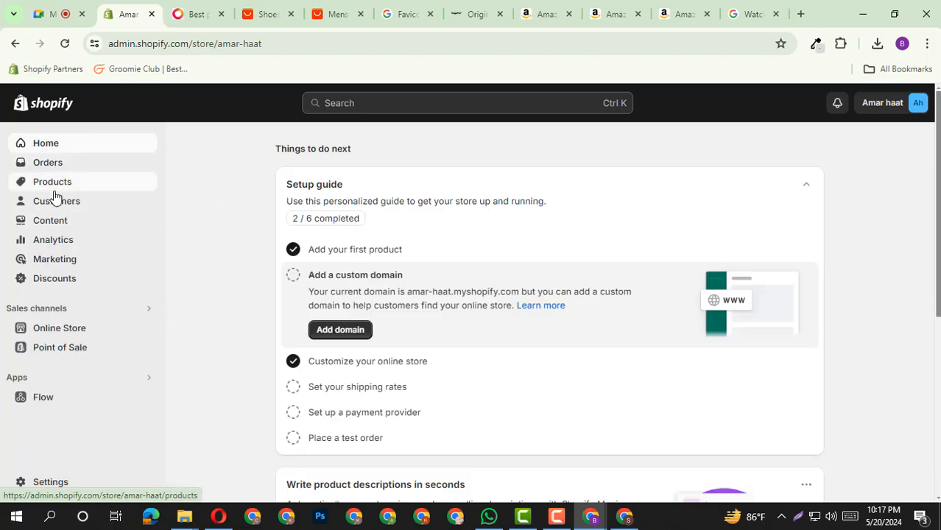
click(67, 204)
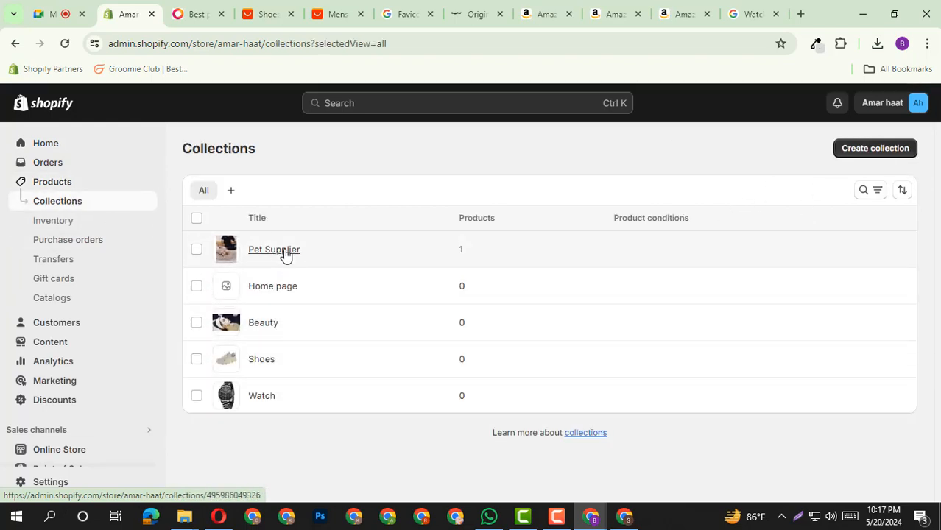
click(195, 13)
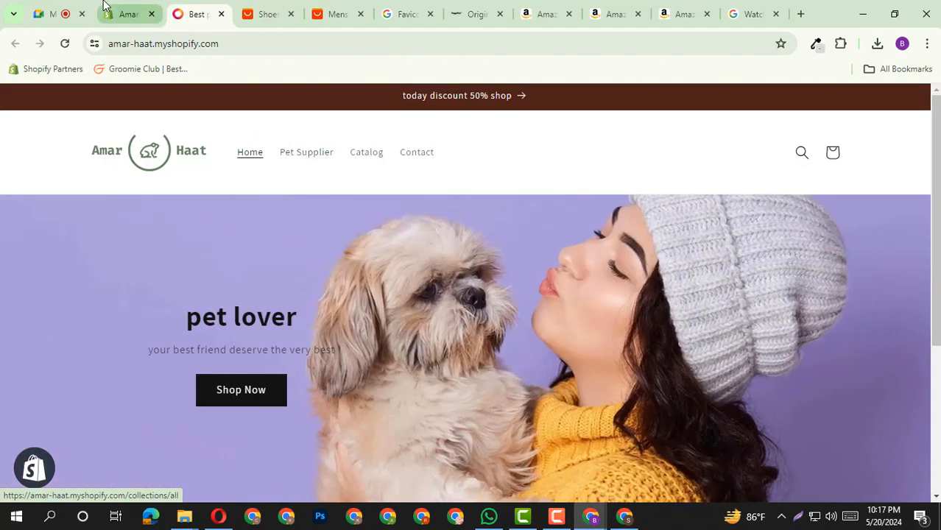
Step: Open the Main menu from the Online Store's Navigation page in the store admin and review its menu items
click(126, 6)
scroll(52, 332, down, 2)
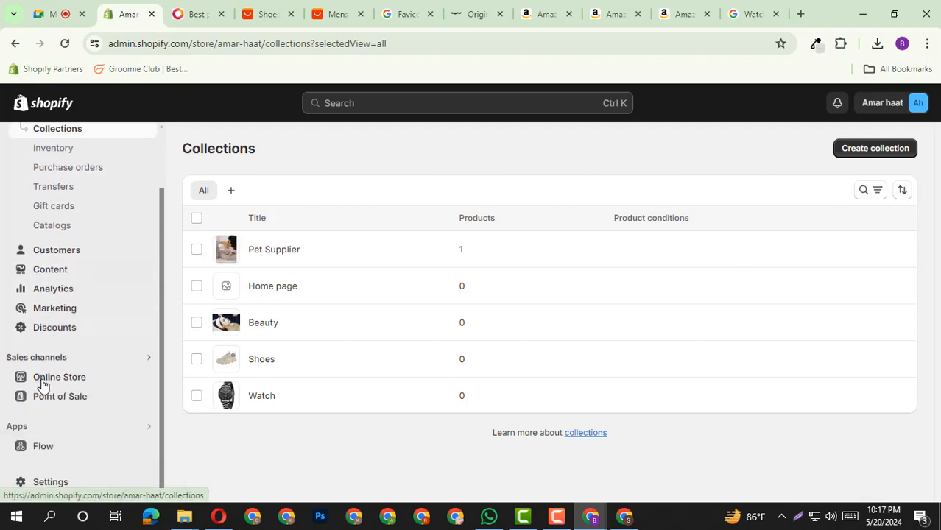
click(42, 379)
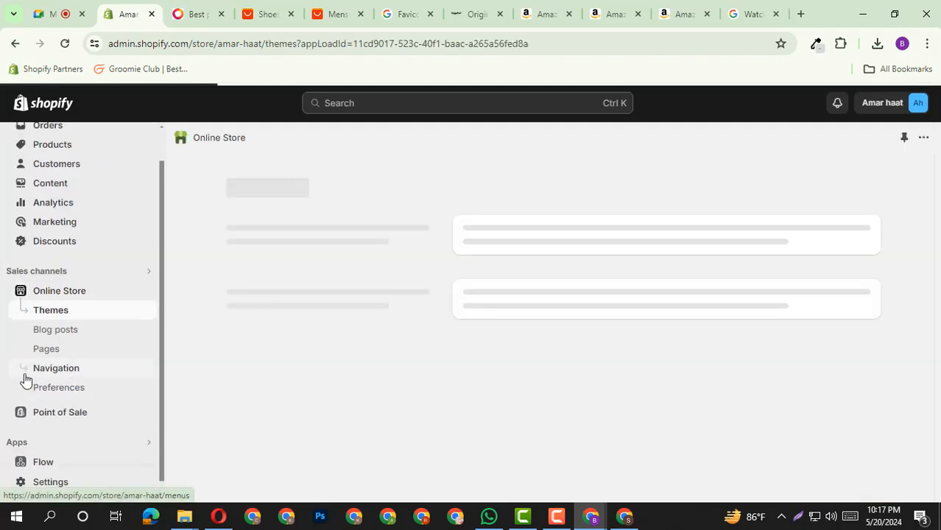
click(45, 372)
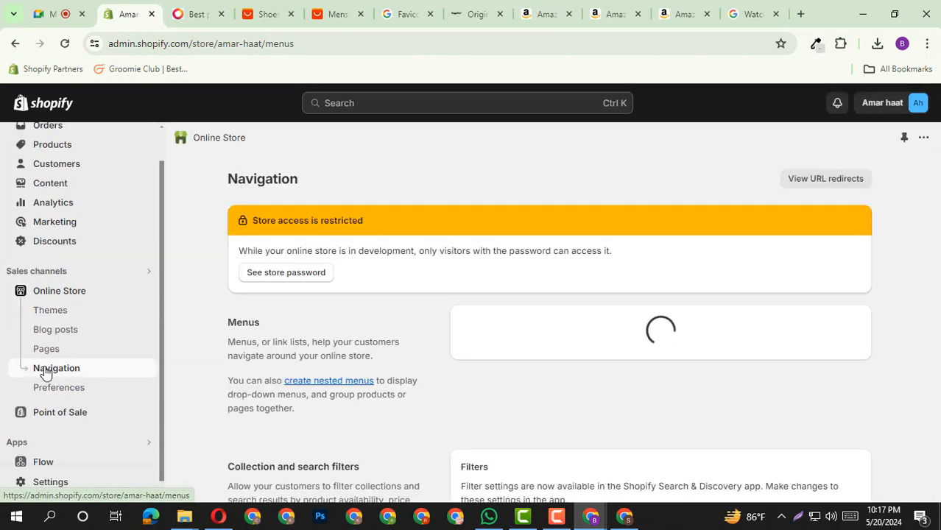
scroll(511, 337, down, 2)
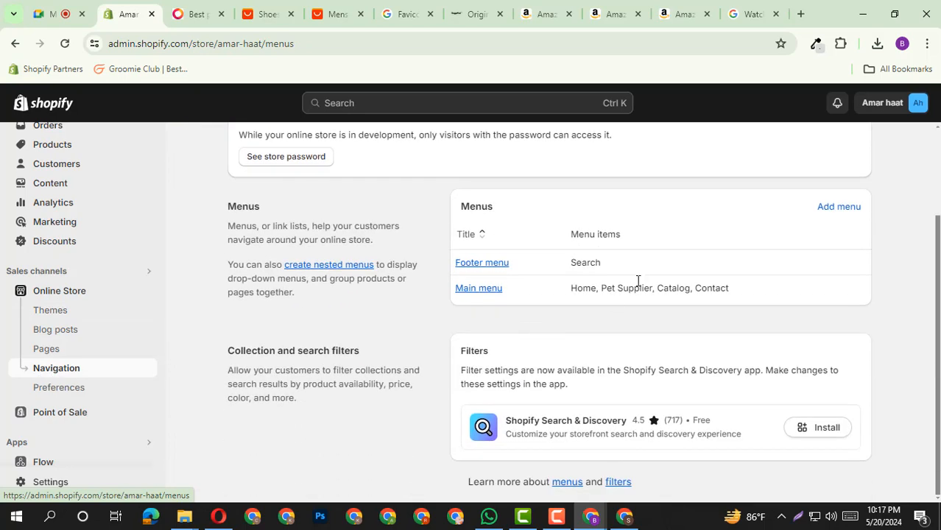
click(475, 294)
scroll(569, 319, down, 1)
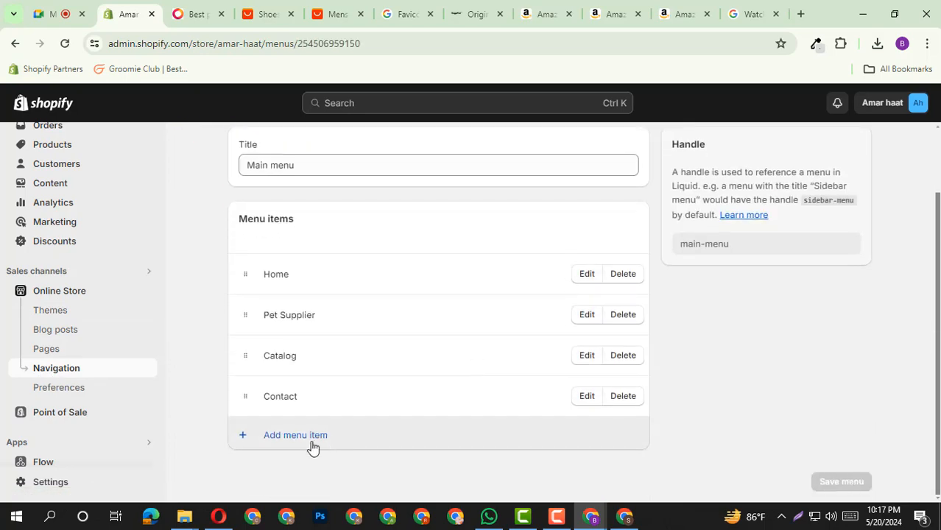
Step: View the blank form for adding a Main menu item, dismiss it and return to the admin home
click(310, 440)
click(916, 140)
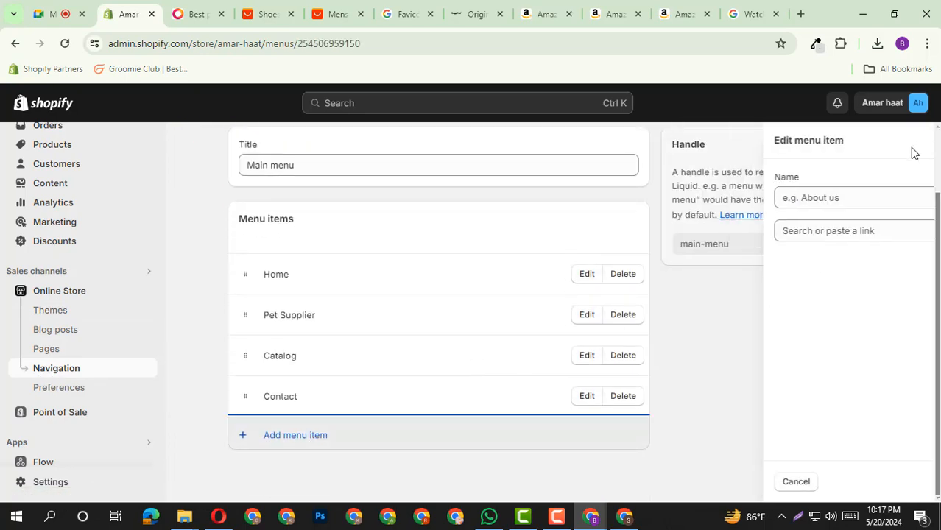
scroll(135, 286, up, 1)
click(53, 146)
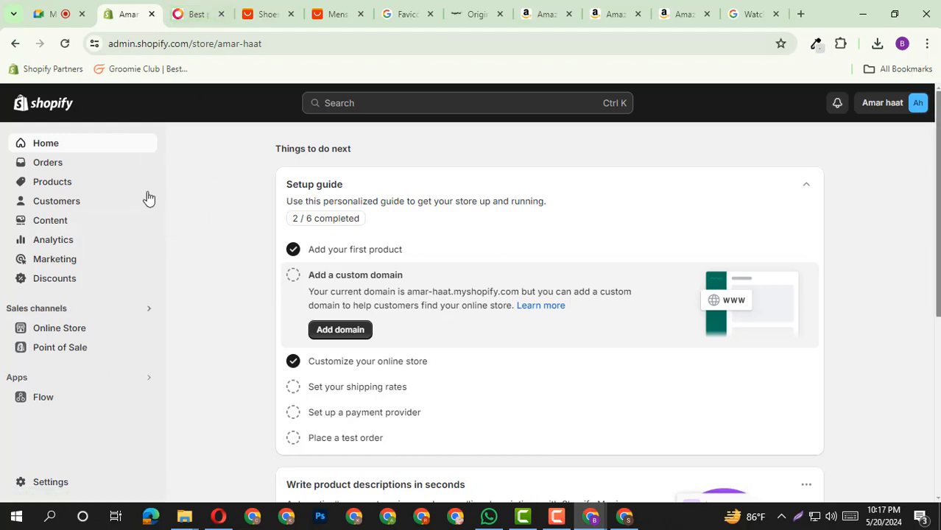
Step: Look over the live storefront's home page from the header and slideshow to the email signup, and open the store search
click(198, 13)
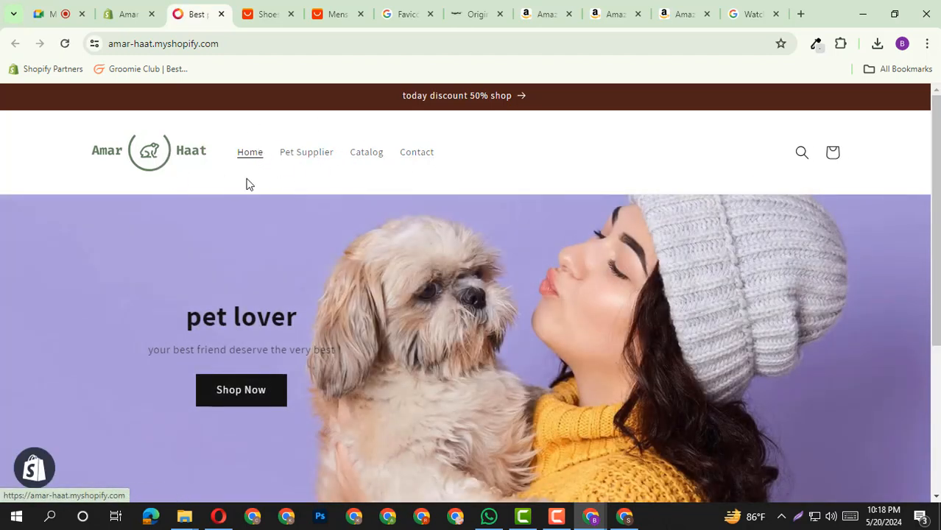
scroll(434, 182, down, 3)
scroll(433, 181, up, 3)
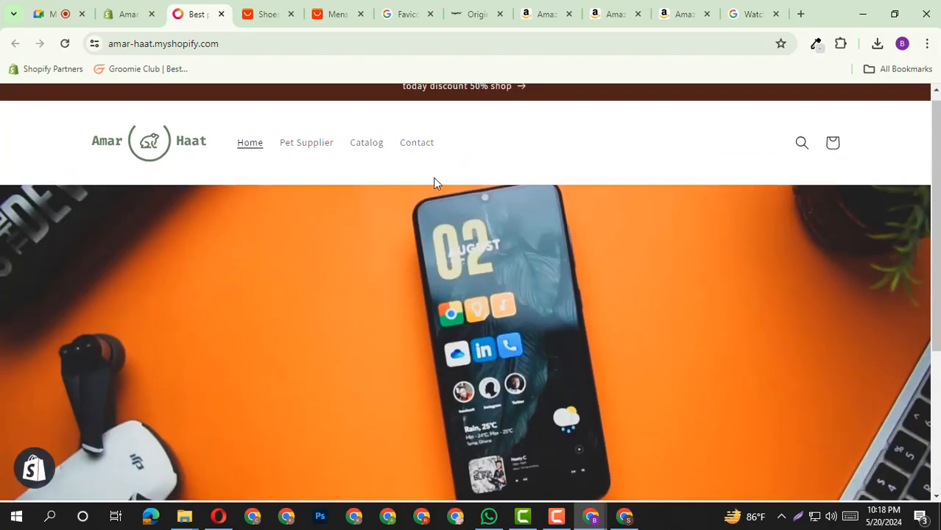
scroll(457, 177, down, 3)
scroll(485, 223, up, 2)
scroll(486, 224, down, 3)
scroll(572, 260, up, 2)
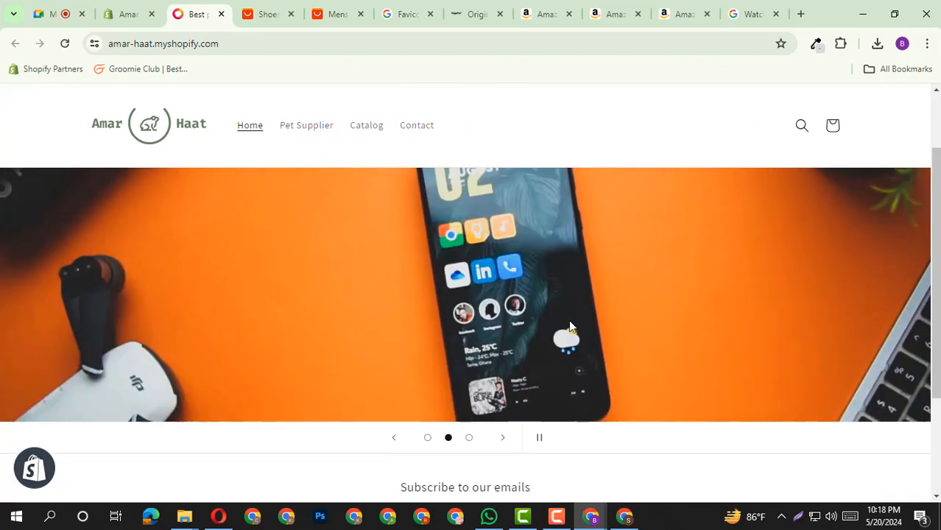
scroll(568, 320, up, 3)
scroll(647, 280, down, 2)
scroll(619, 318, up, 2)
scroll(524, 295, down, 4)
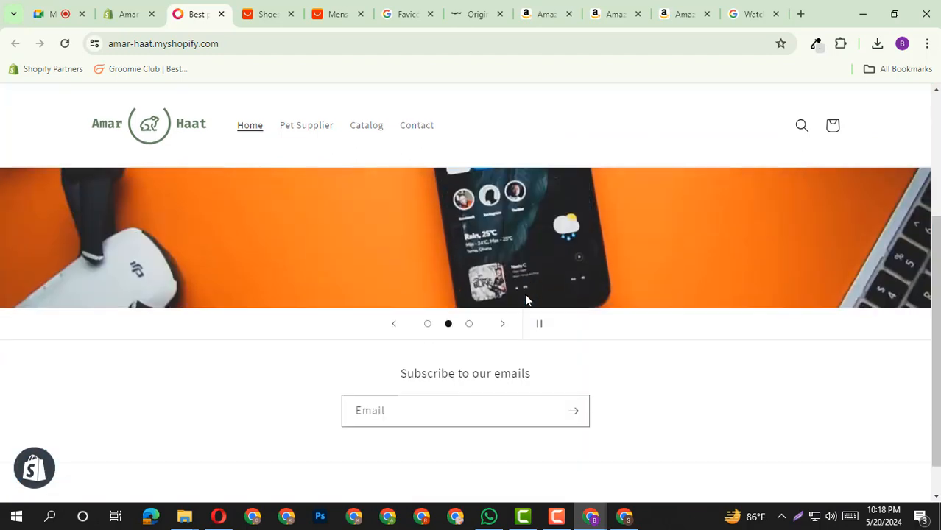
scroll(258, 151, up, 5)
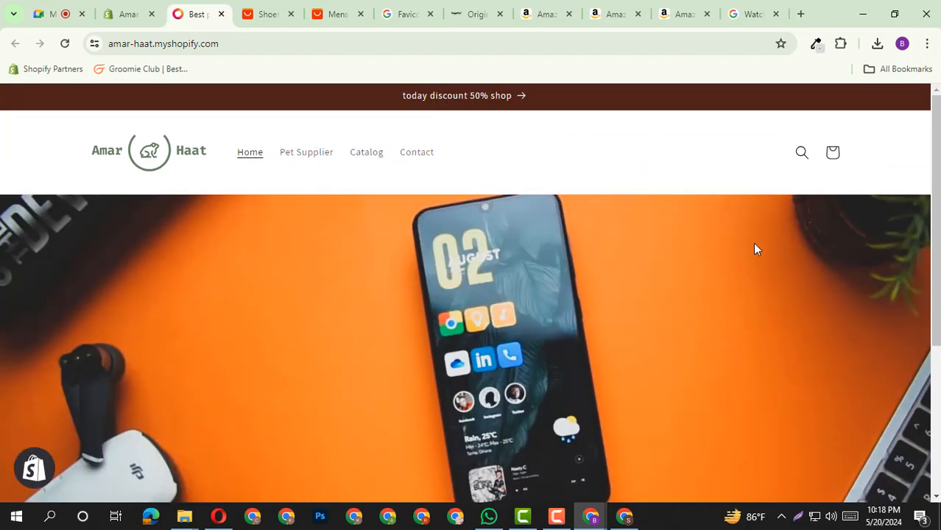
click(803, 153)
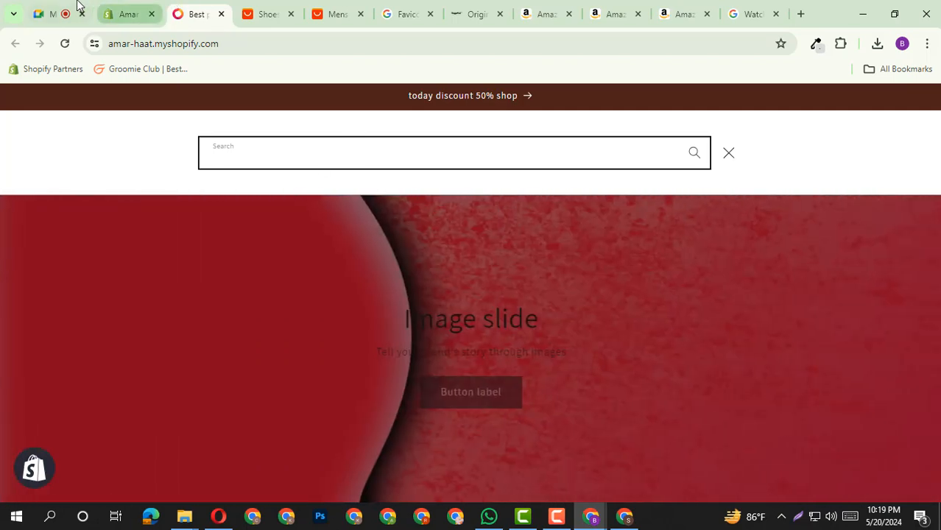
Step: Switch to the Google Meet call, capture the participant view with Lightshot and save it as Screenshot_514.png
click(63, 9)
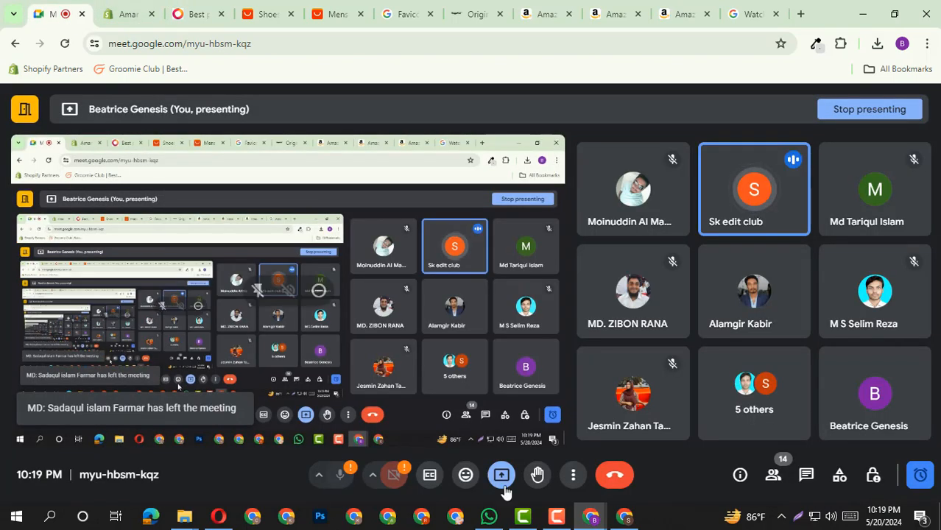
click(797, 517)
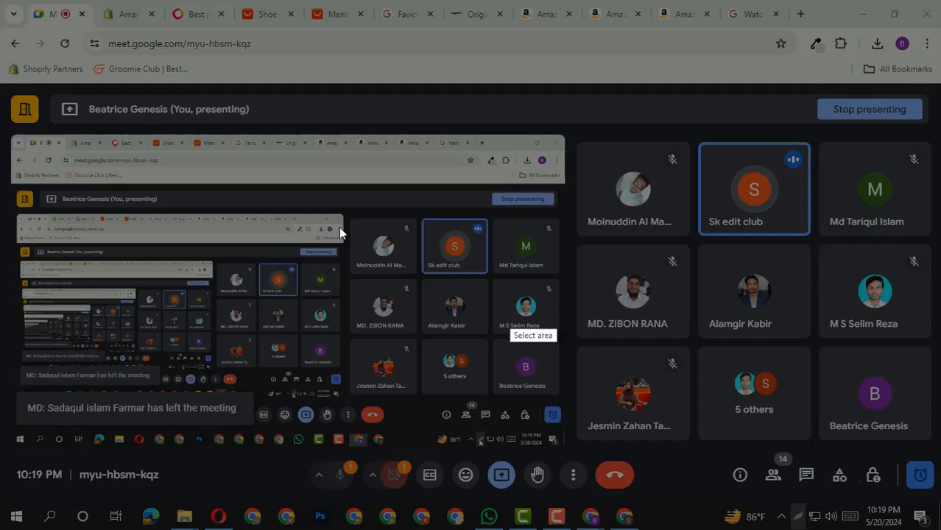
drag(2, 129, 936, 503)
click(902, 519)
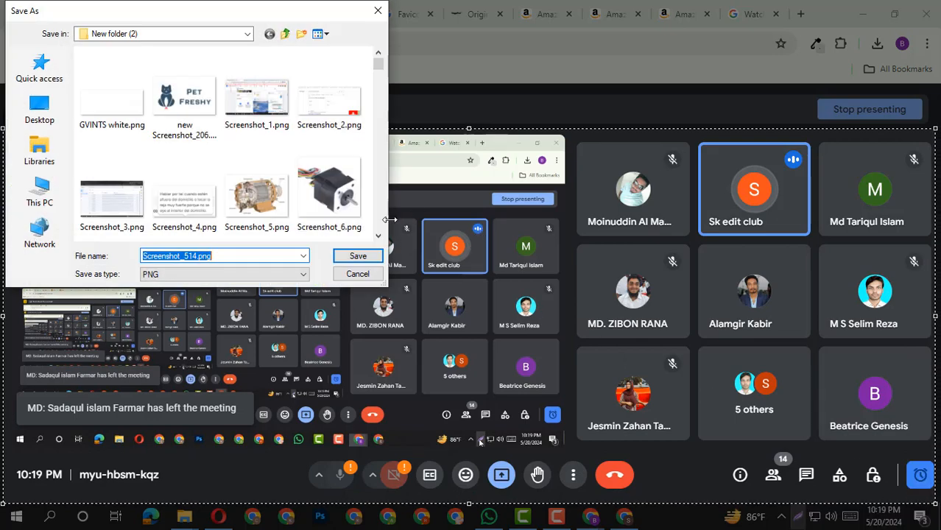
click(356, 254)
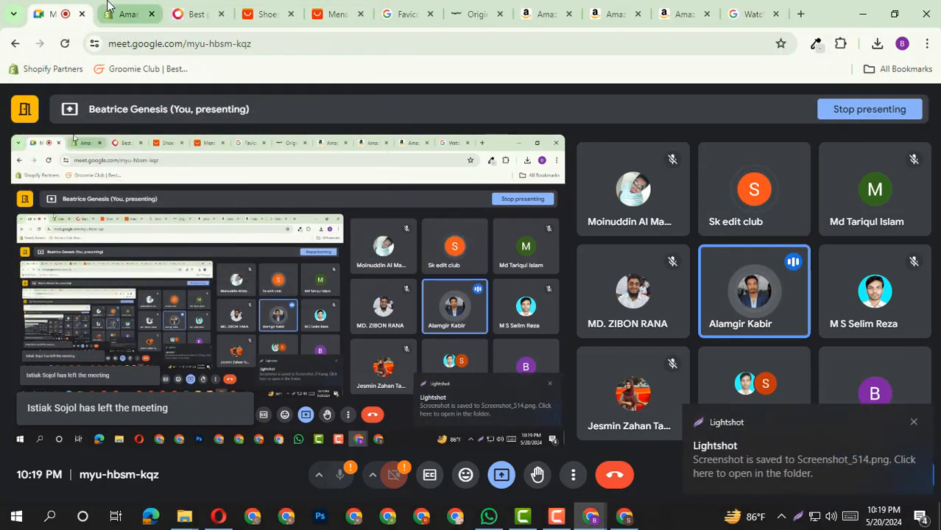
Step: Switch to Google Classroom in the Opera browser and view the Stream of the Shopify with digital Marketing class
click(125, 13)
click(59, 14)
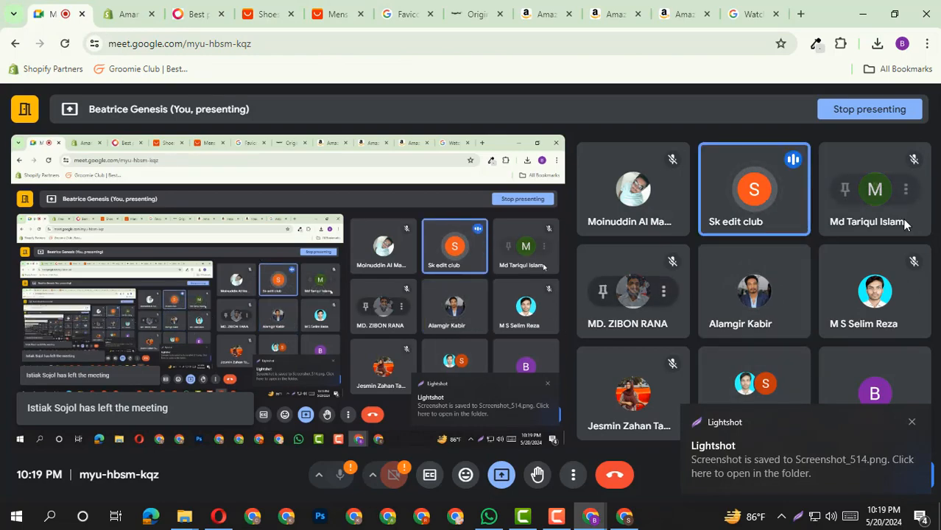
click(213, 517)
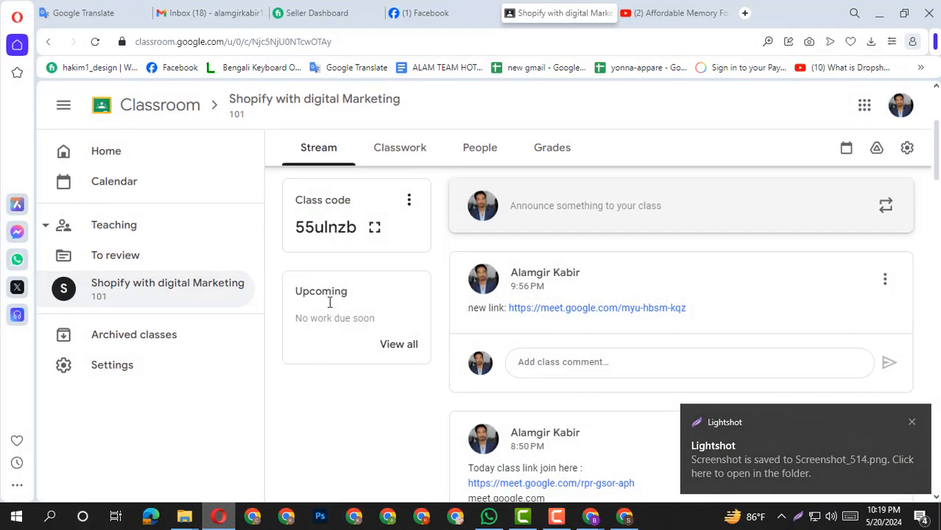
click(429, 10)
click(560, 13)
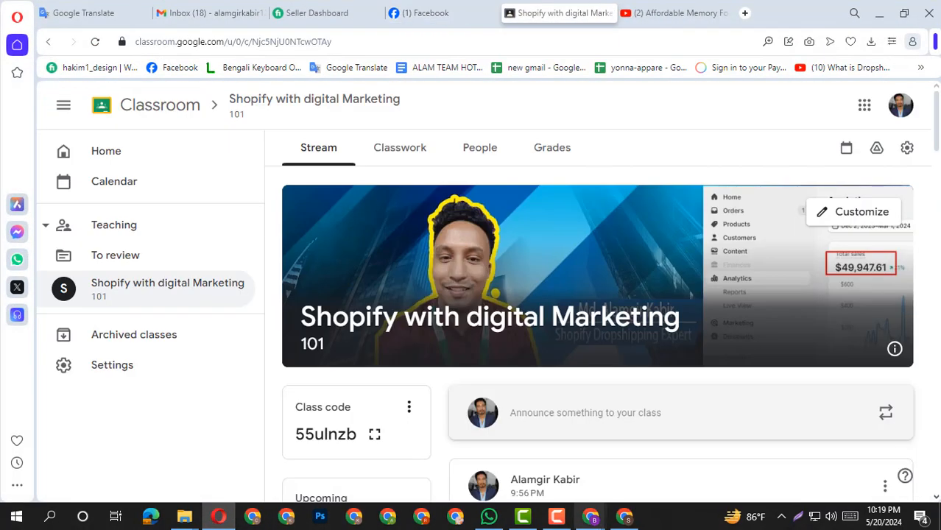
click(556, 516)
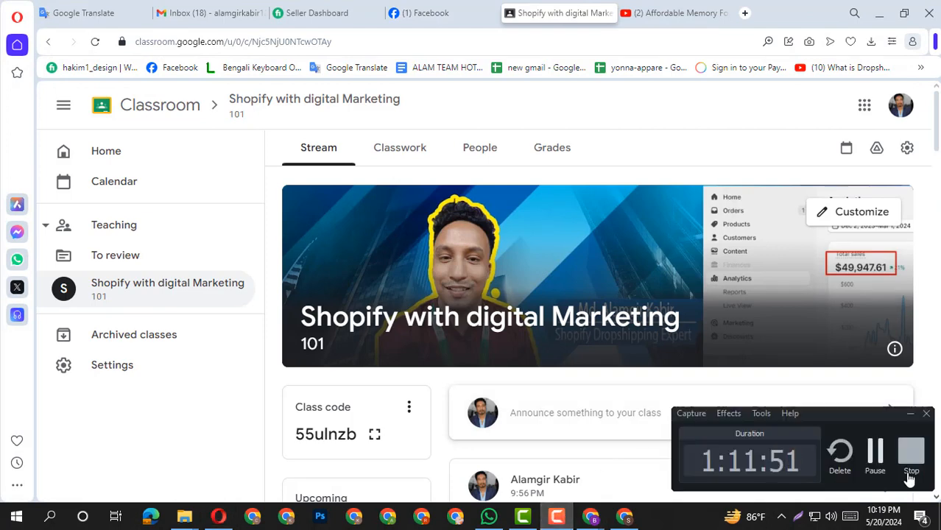